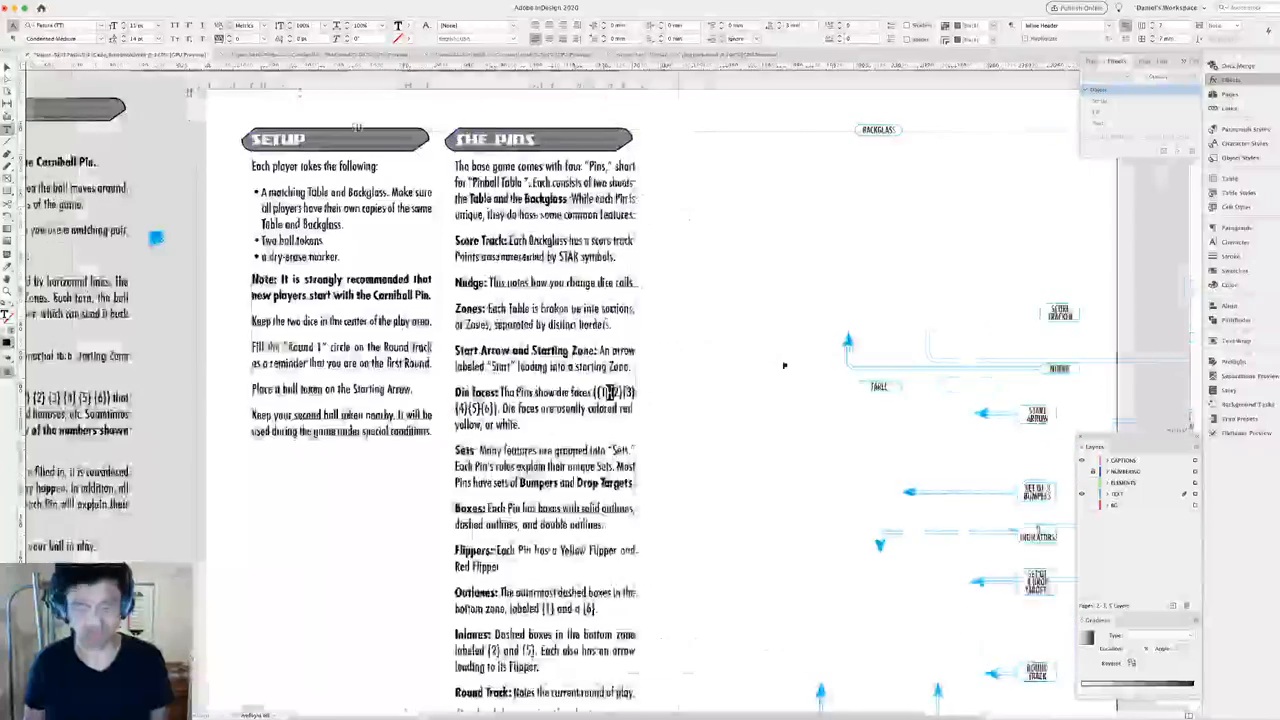
# Highlight the {1} and {6} placeholders in the Die faces paragraph to examine how die icons are coded in the text.
pyautogui.scroll(4, 786, 358)
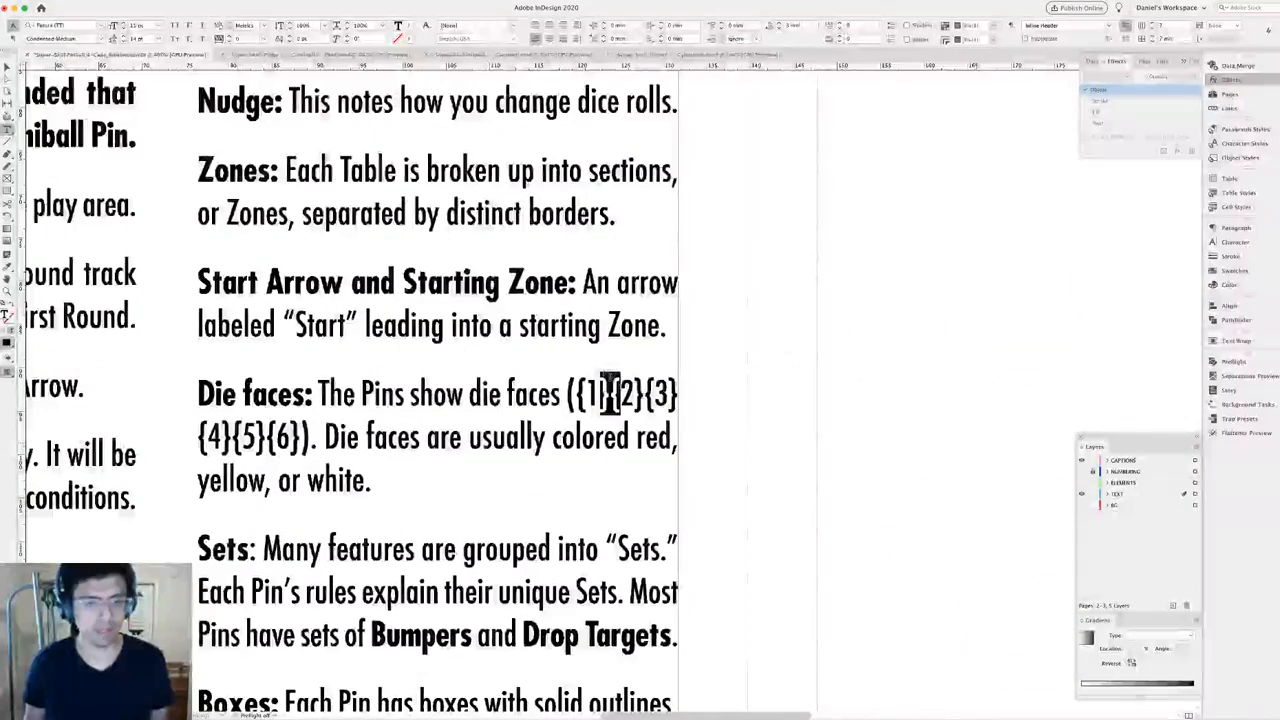
pyautogui.hotkey('shift', 'Right')
pyautogui.hotkey('shift', 'Right')
pyautogui.hotkey('shift', 'Right')
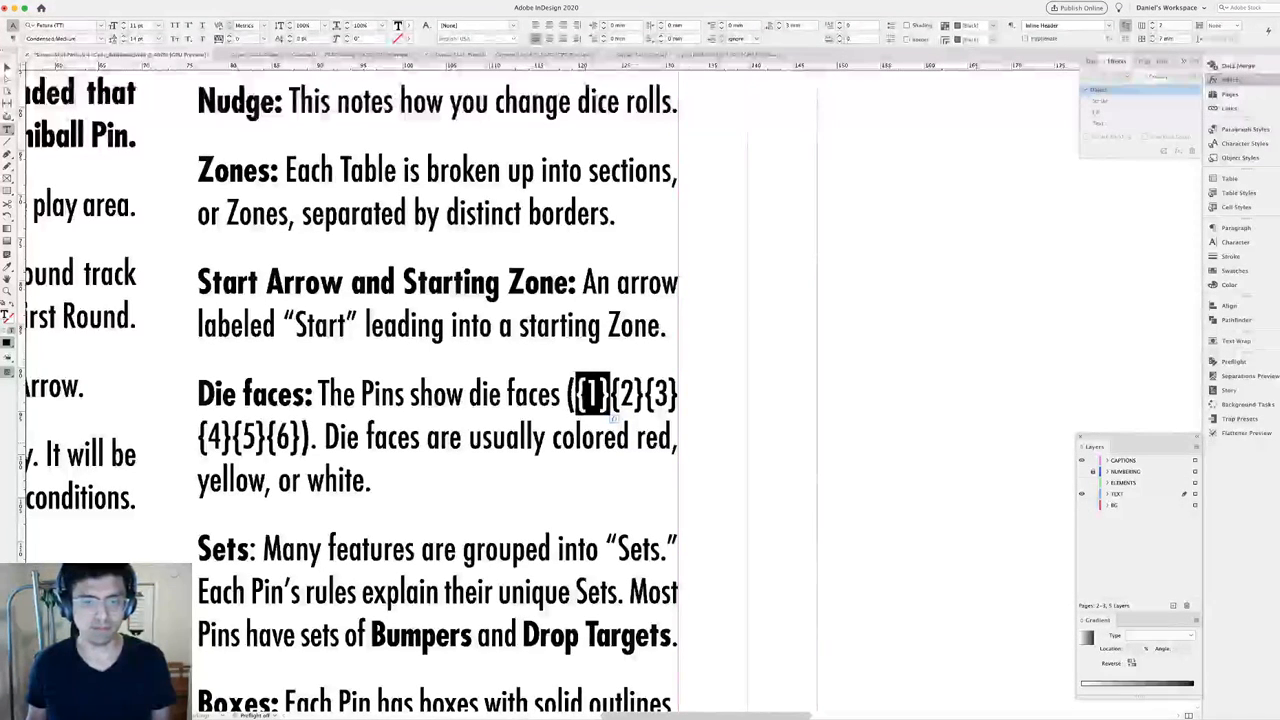
pyautogui.click(421, 418)
pyautogui.moveTo(306, 437); pyautogui.dragTo(265, 437)
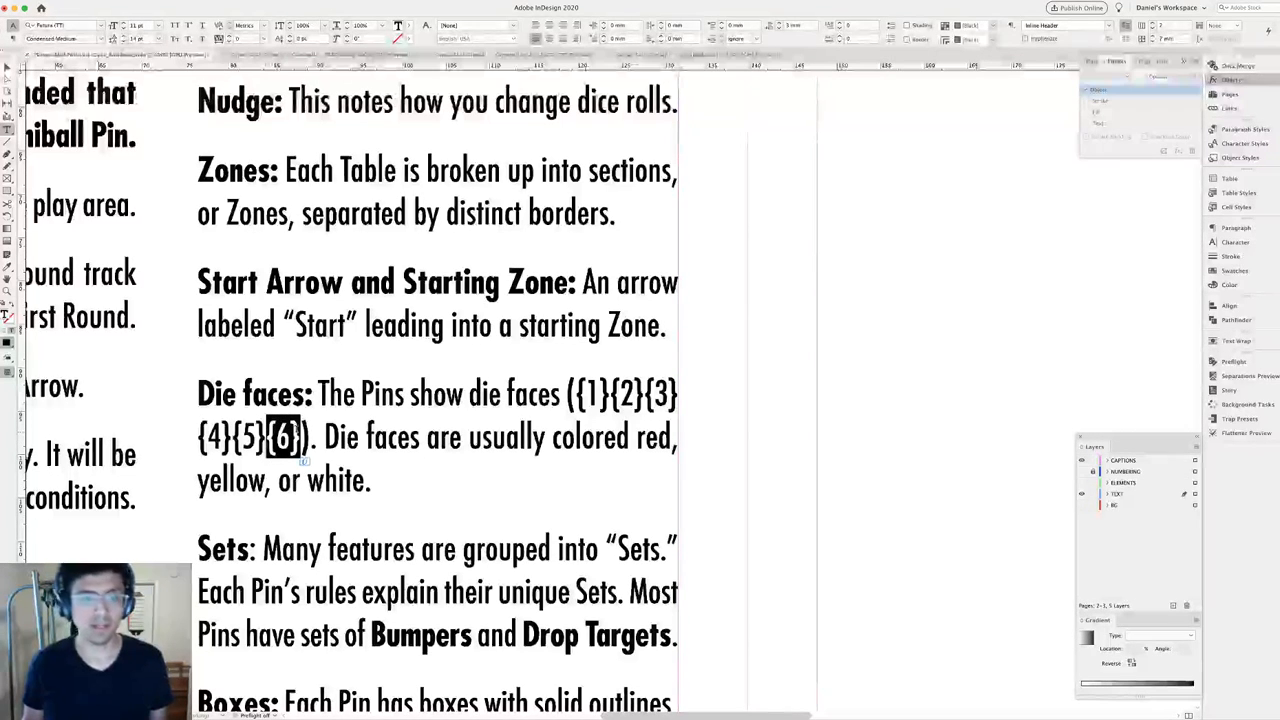
# Switch to Illustrator with the Pinball Icon Font document.
pyautogui.press('super+Tab')
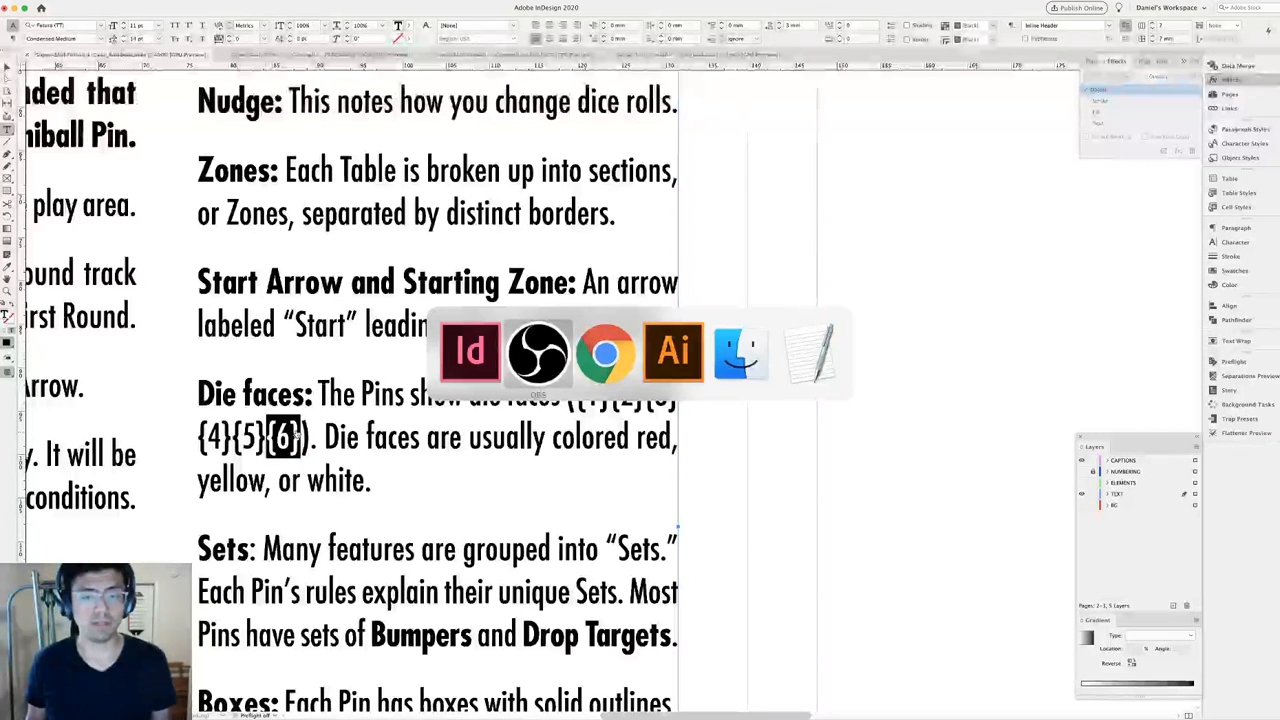
pyautogui.press('super+Tab')
pyautogui.press('super+Tab')
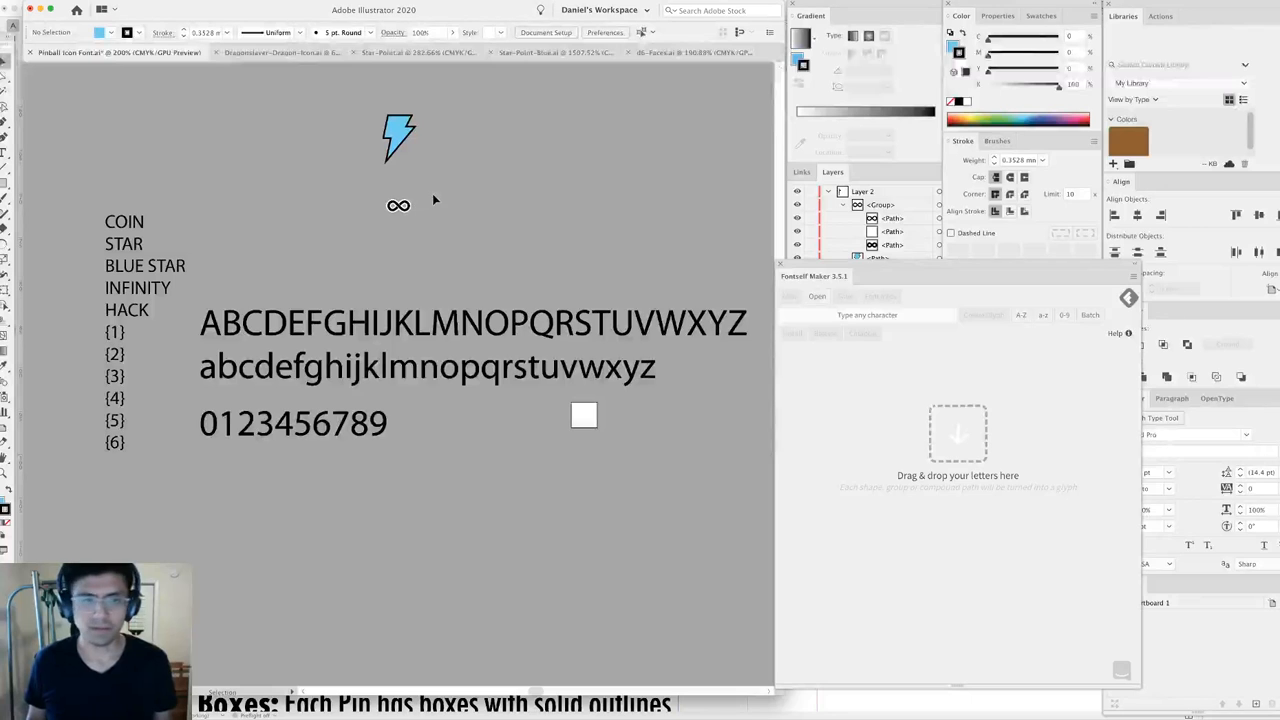
# Check the installed extensions for Fontself Maker 3.5.1, leaving the extension list without changes.
pyautogui.click(386, 332)
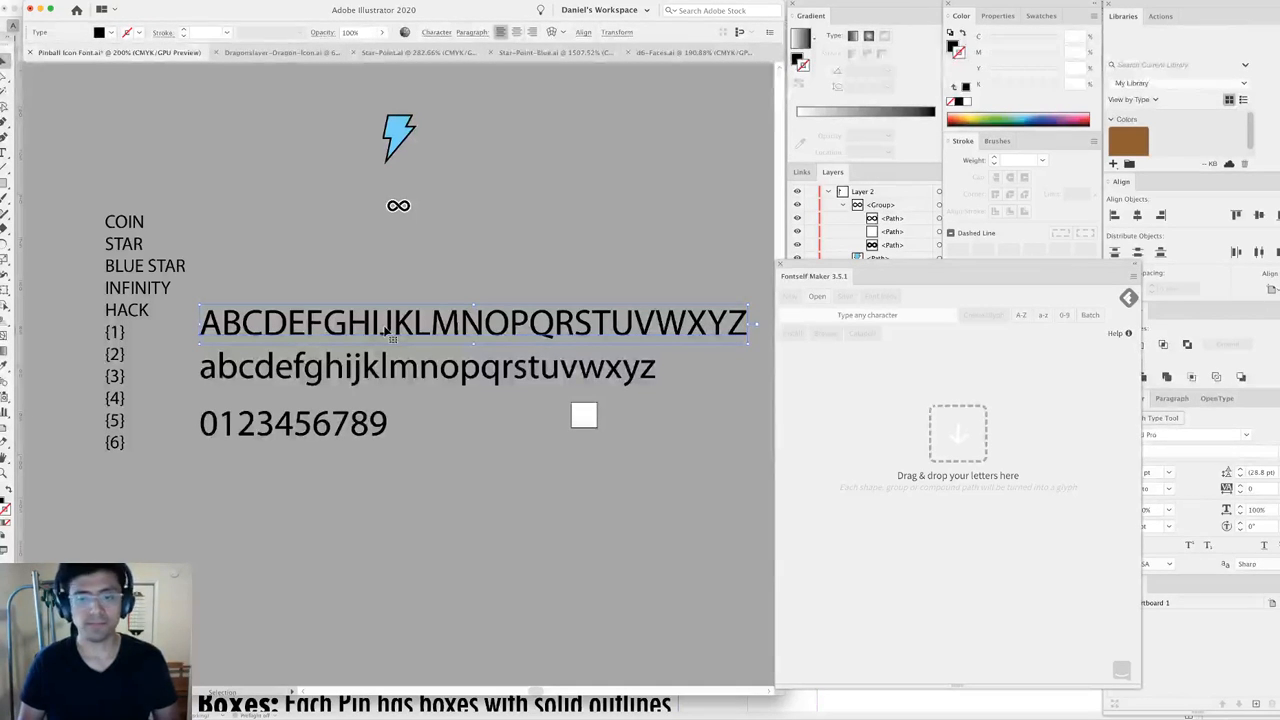
pyautogui.click(424, 273)
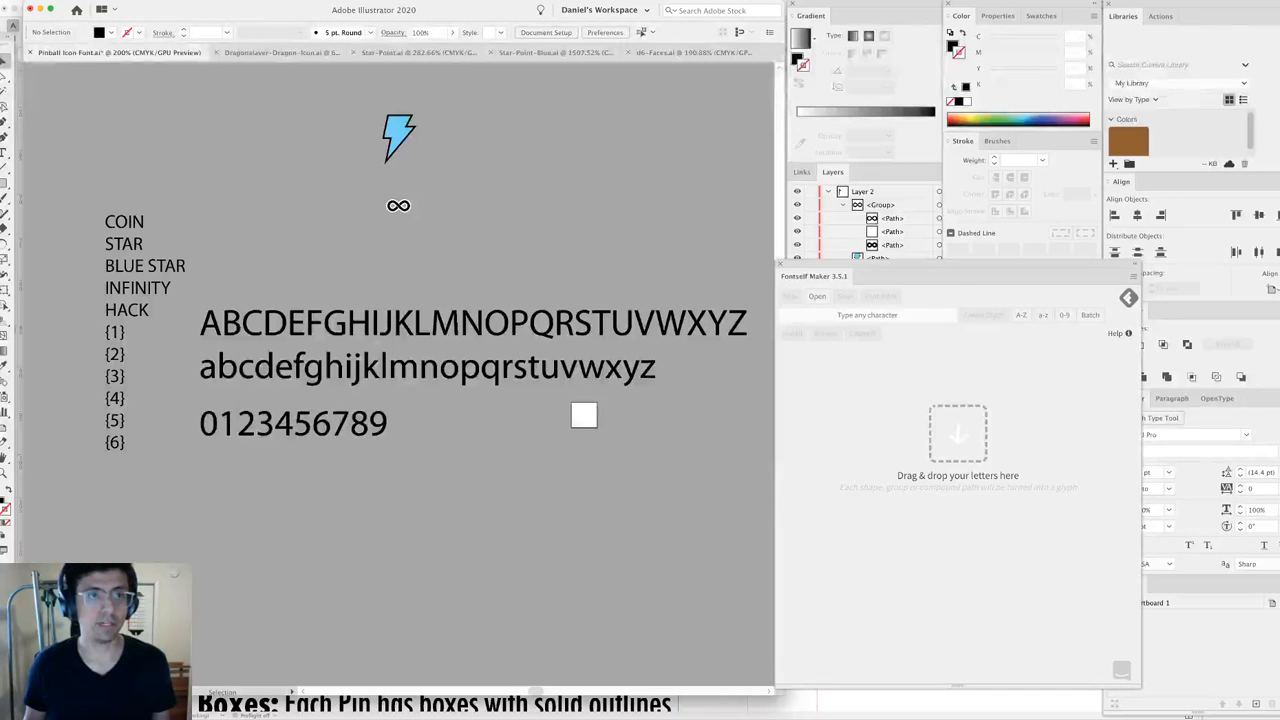
pyautogui.click(264, 1)
pyautogui.moveTo(457, 57)
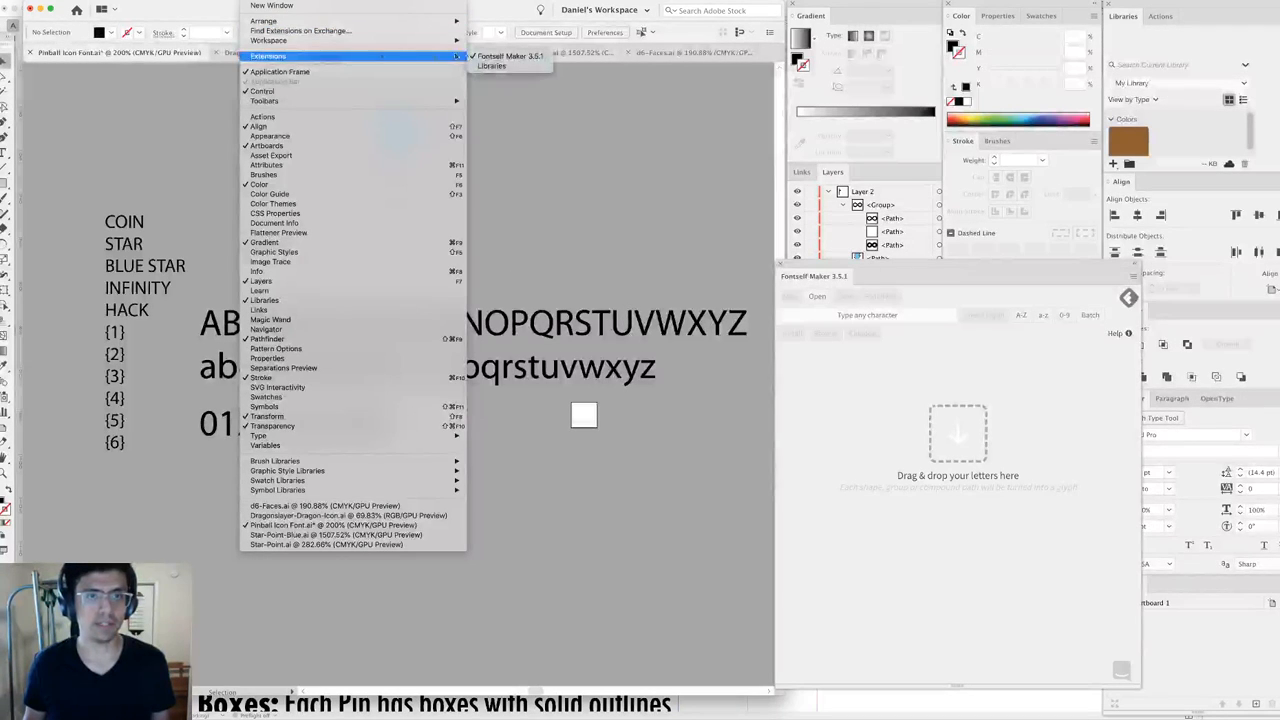
pyautogui.click(593, 174)
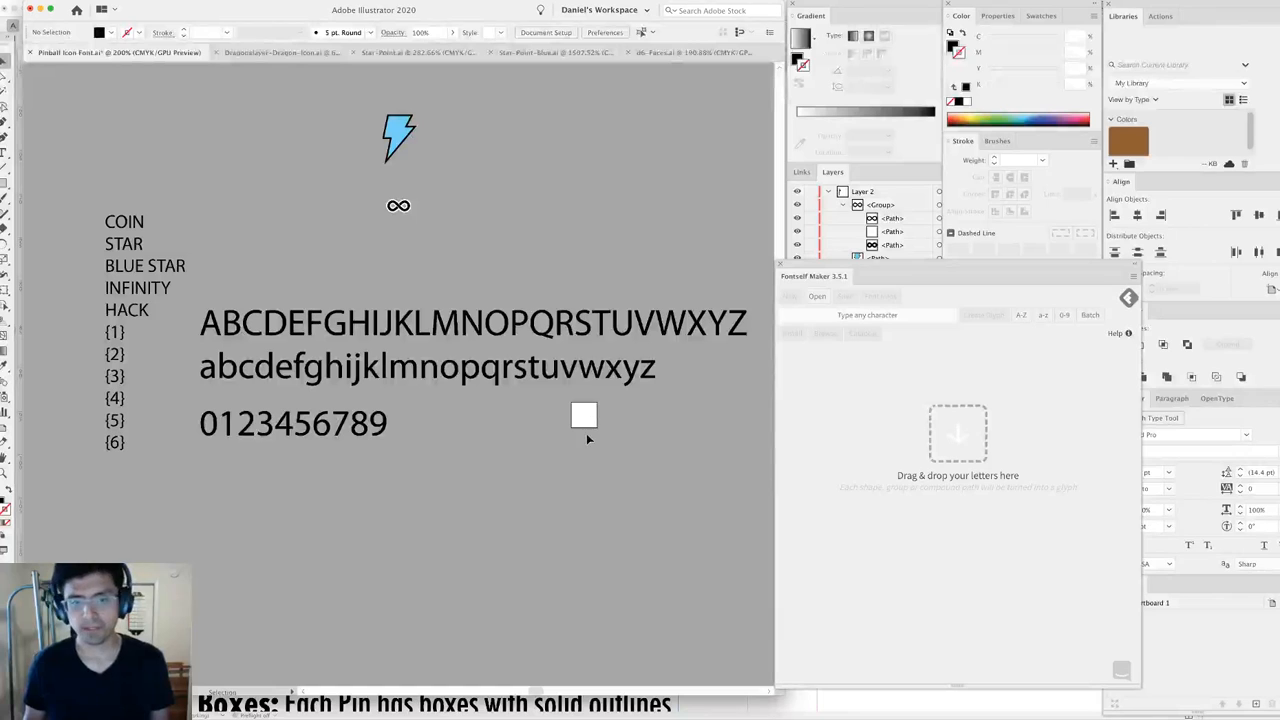
# Examine the uppercase, lowercase and number rows that serve as reference characters for the icon font.
pyautogui.click(458, 336)
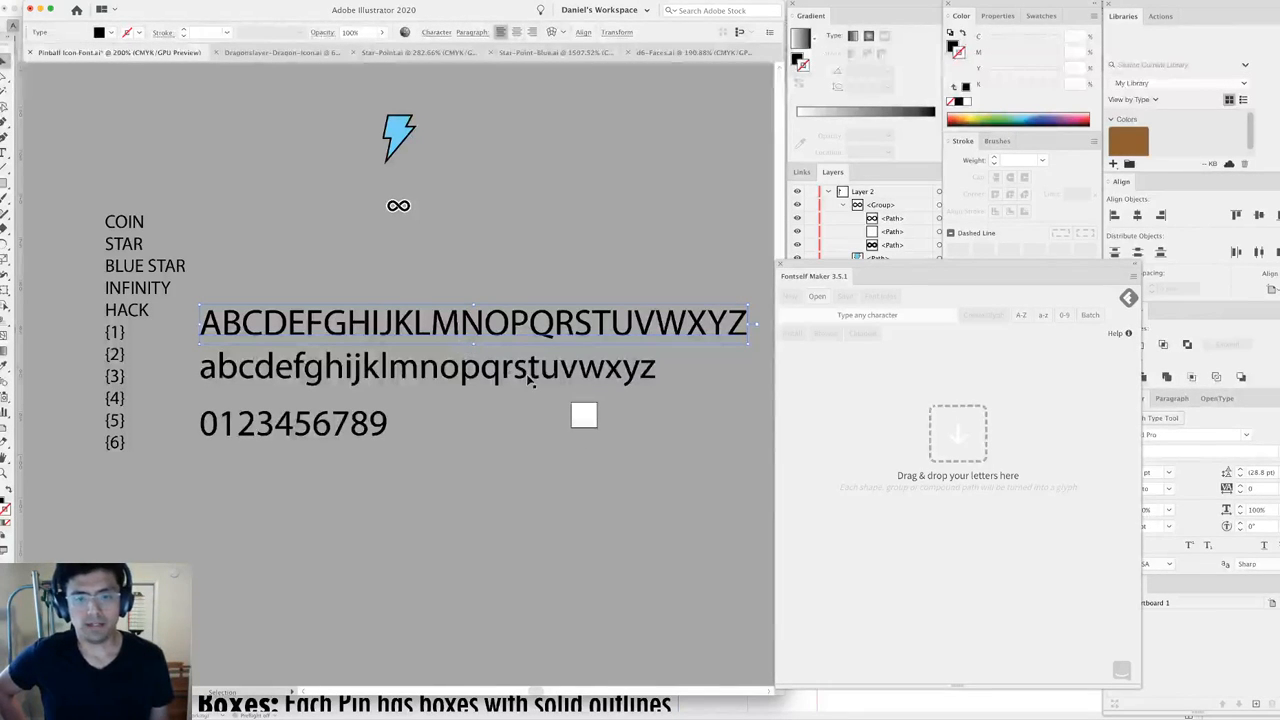
pyautogui.click(462, 377)
pyautogui.click(357, 425)
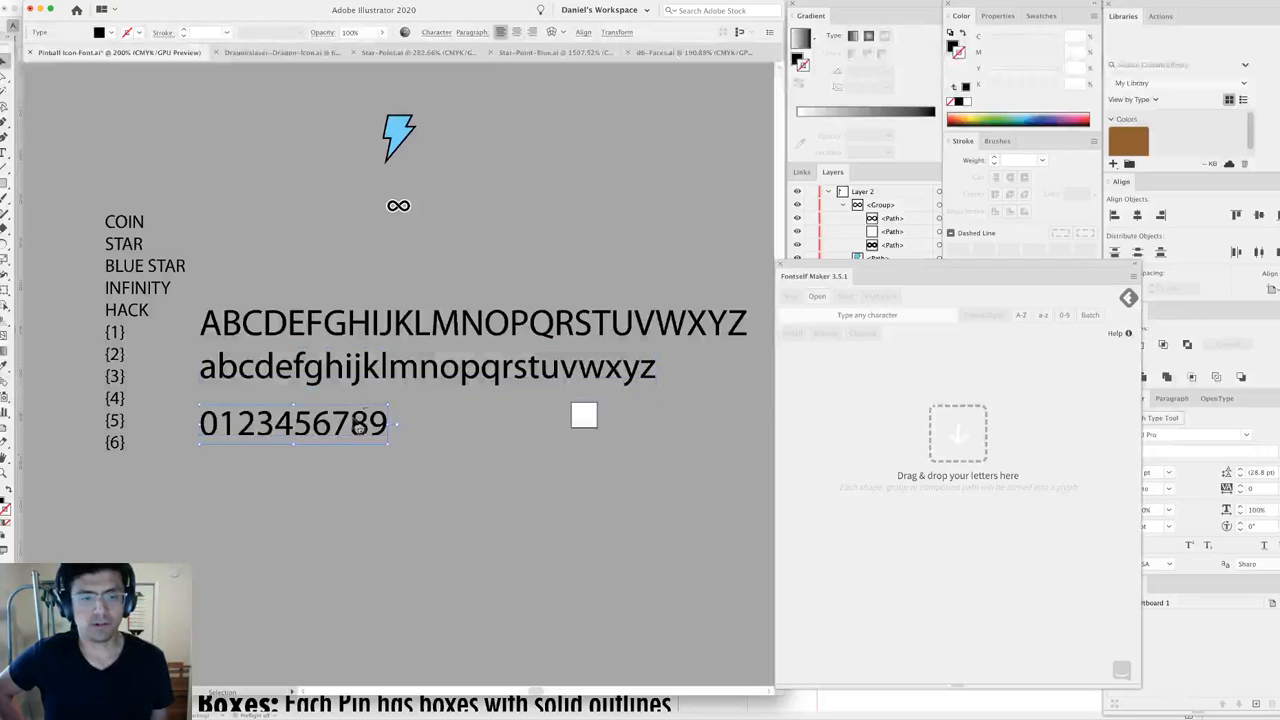
pyautogui.click(418, 322)
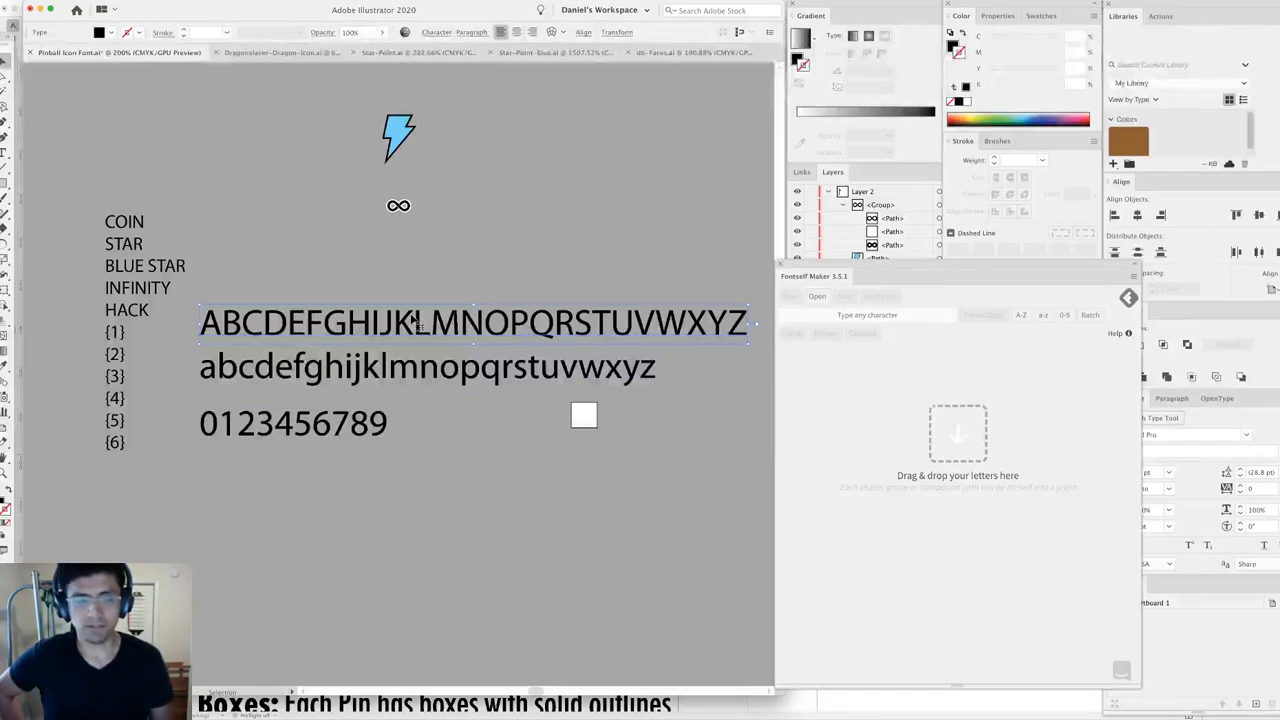
pyautogui.click(307, 263)
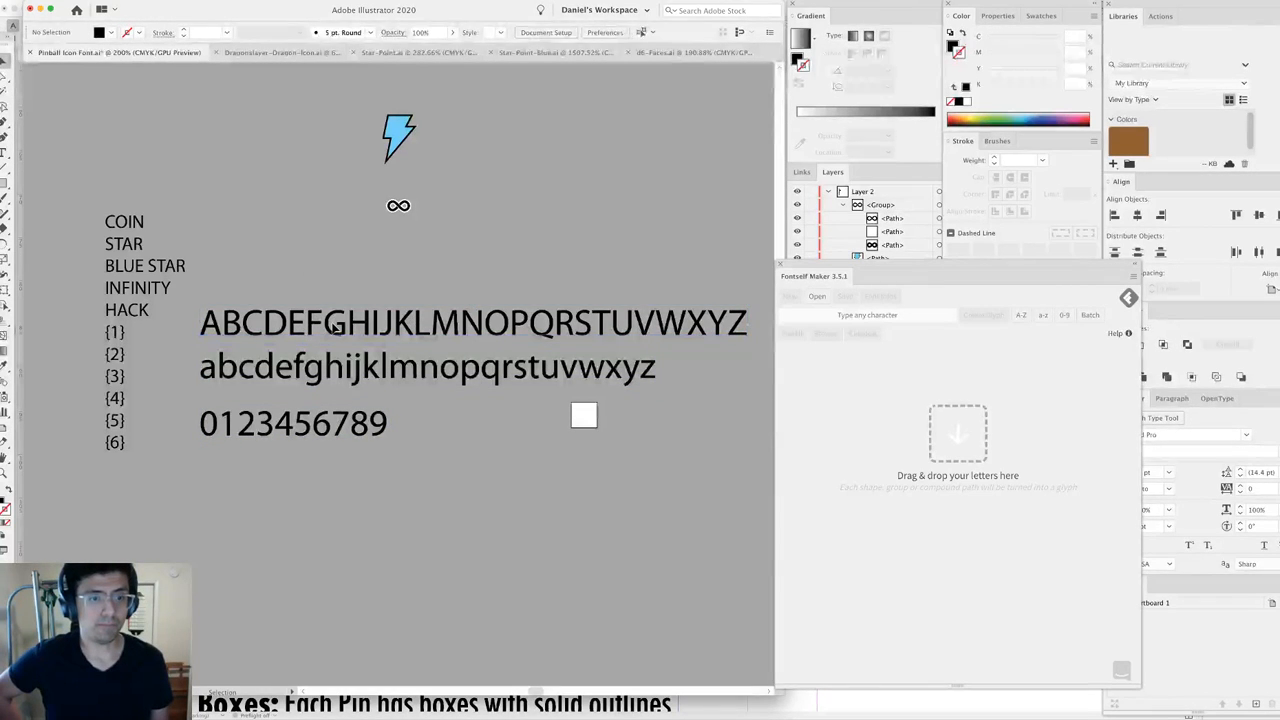
pyautogui.click(338, 333)
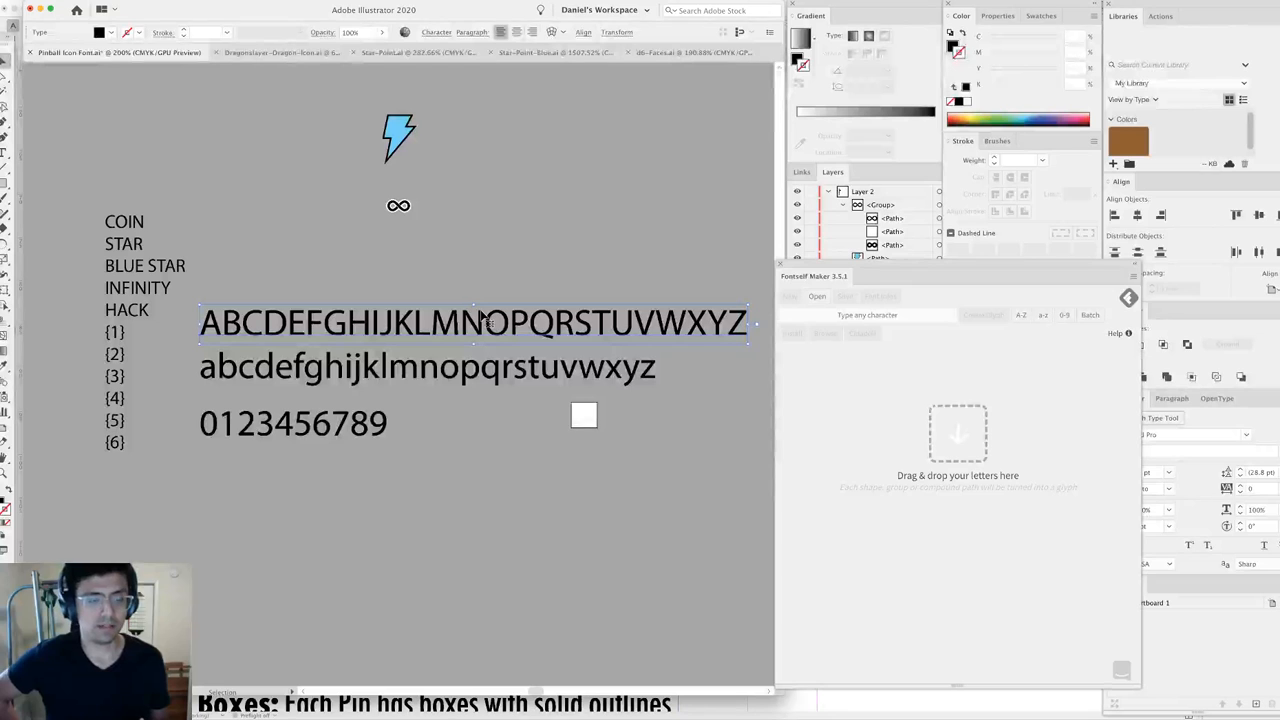
pyautogui.press('XF86AudioLowerVolume')
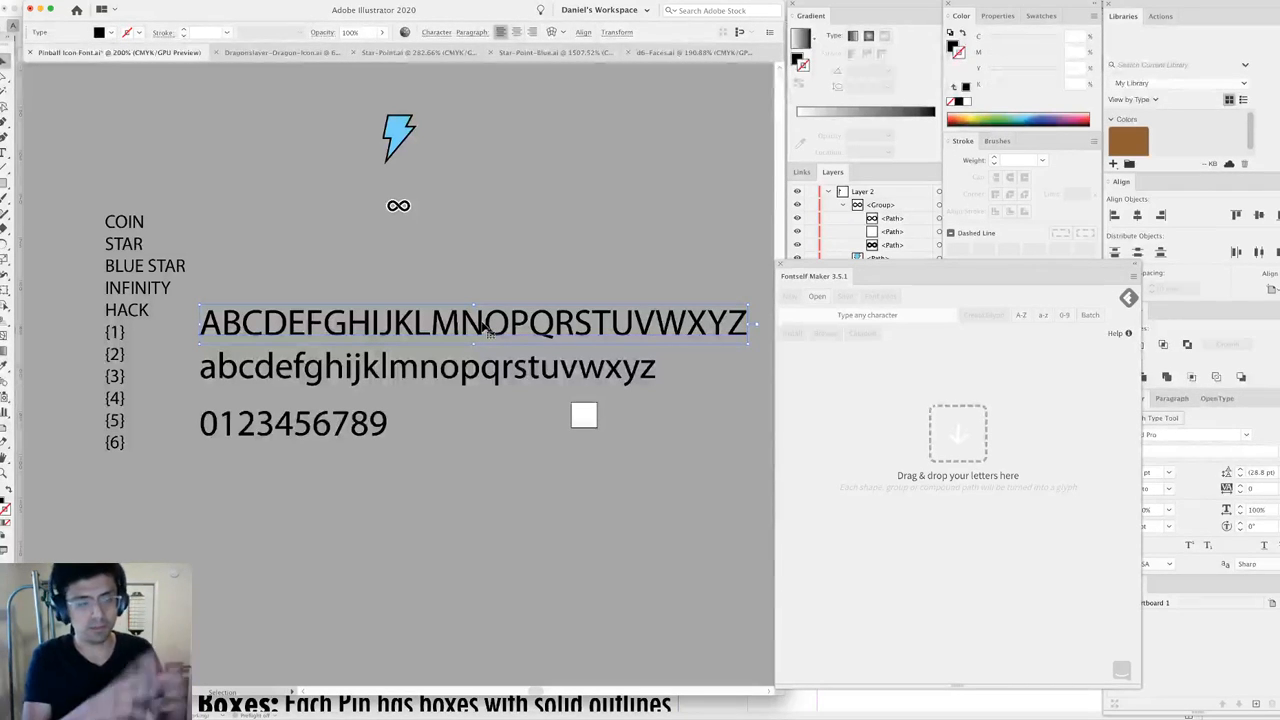
# Go through the list of needed icons, highlighting COIN, STAR and BLUE STAR, and leave the text deselected.
pyautogui.click(127, 227)
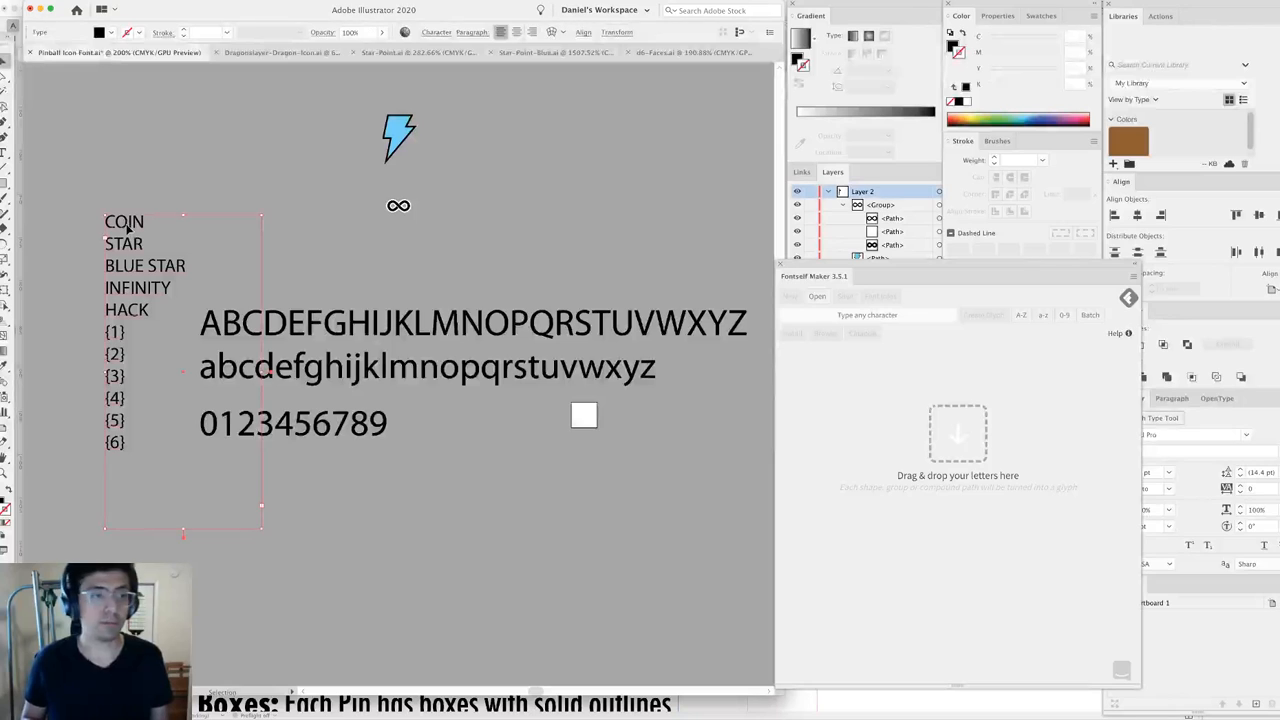
pyautogui.doubleClick(127, 227)
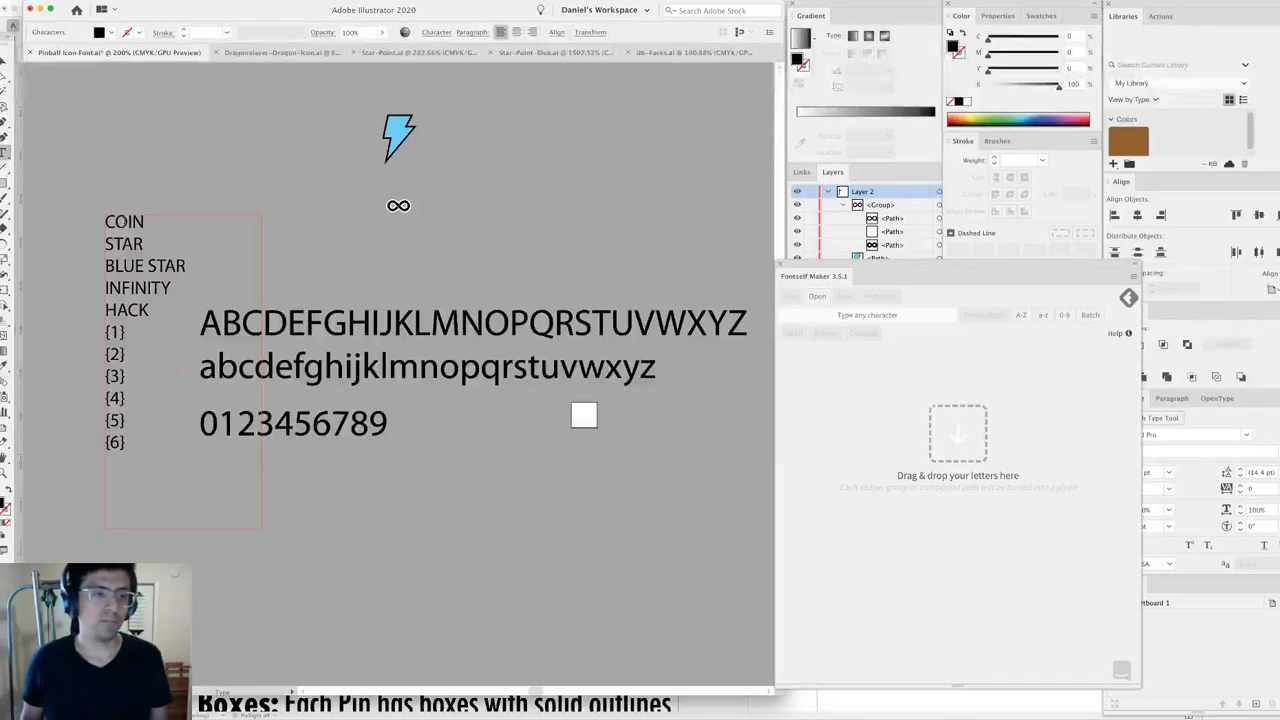
pyautogui.moveTo(105, 221); pyautogui.dragTo(145, 222)
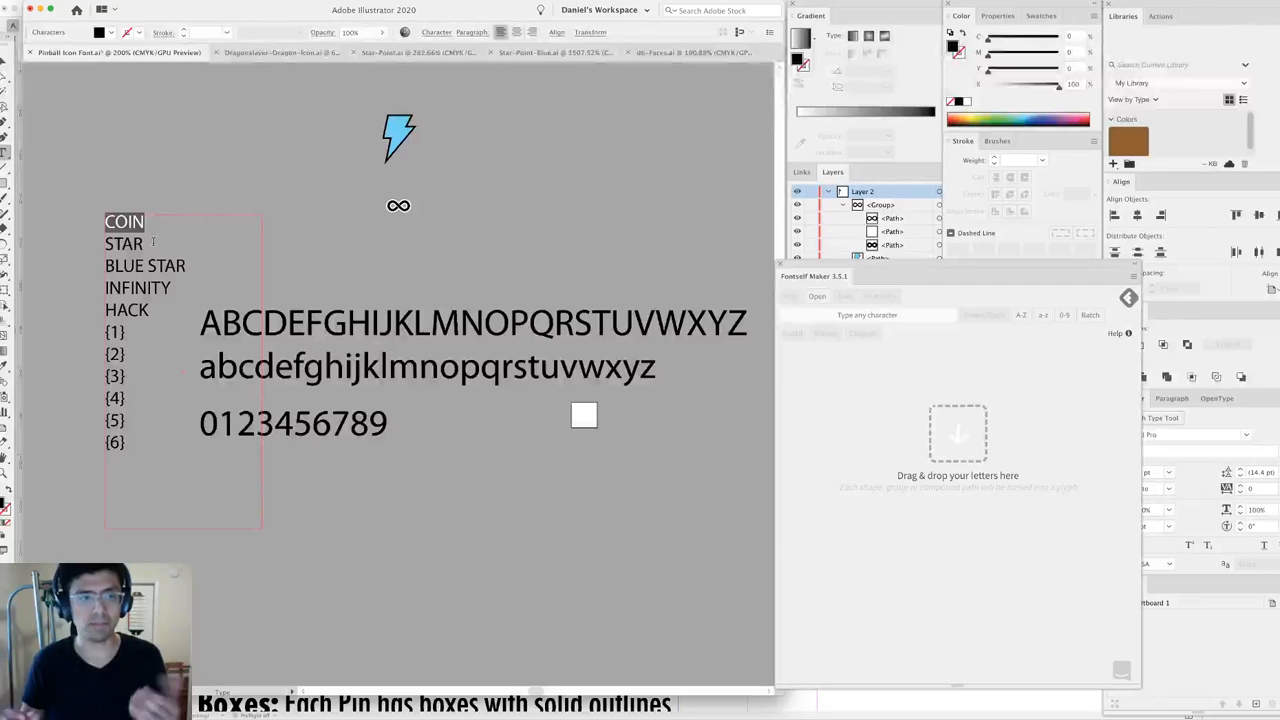
pyautogui.doubleClick(119, 245)
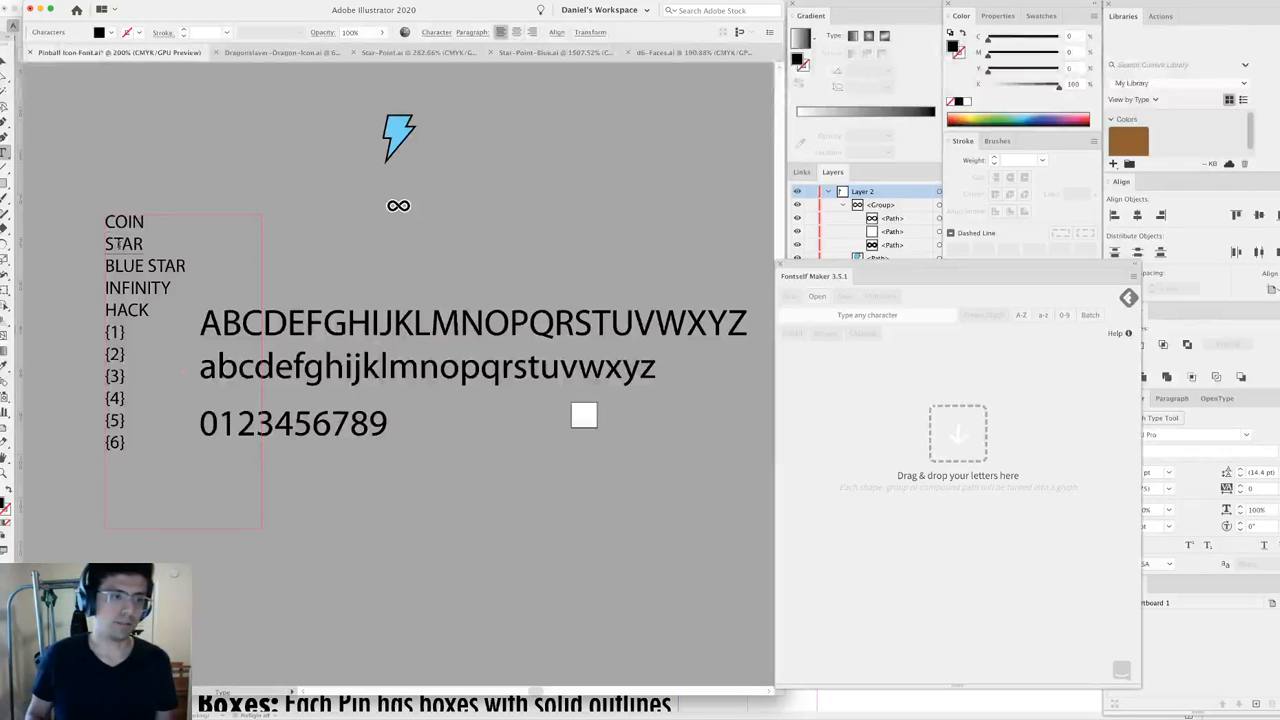
pyautogui.doubleClick(139, 267)
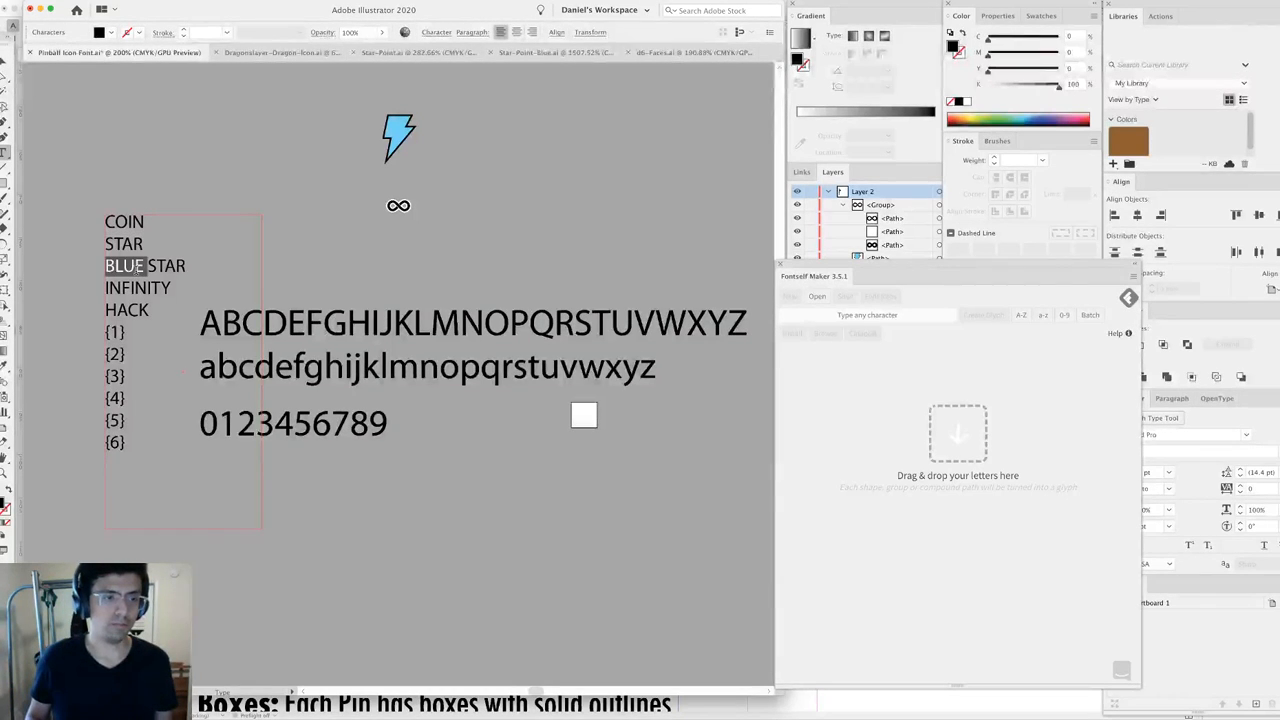
pyautogui.tripleClick(139, 267)
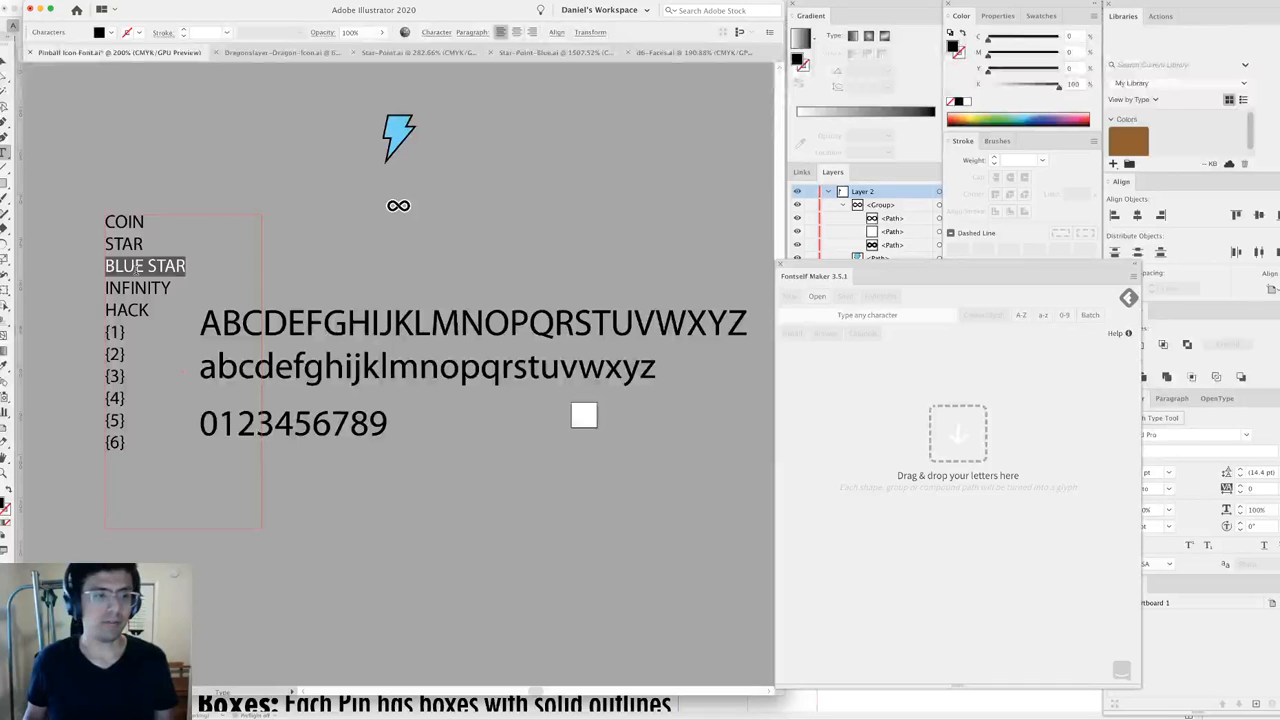
pyautogui.click(155, 282)
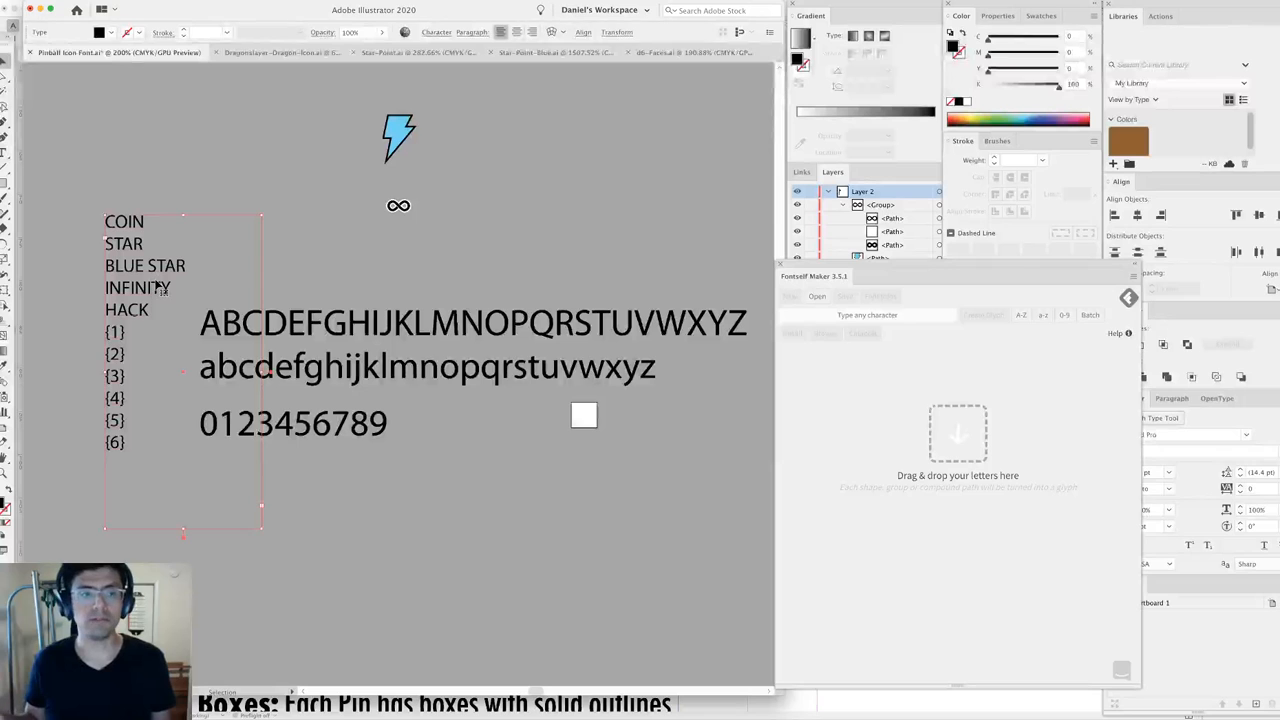
pyautogui.press('Escape')
pyautogui.click(299, 247)
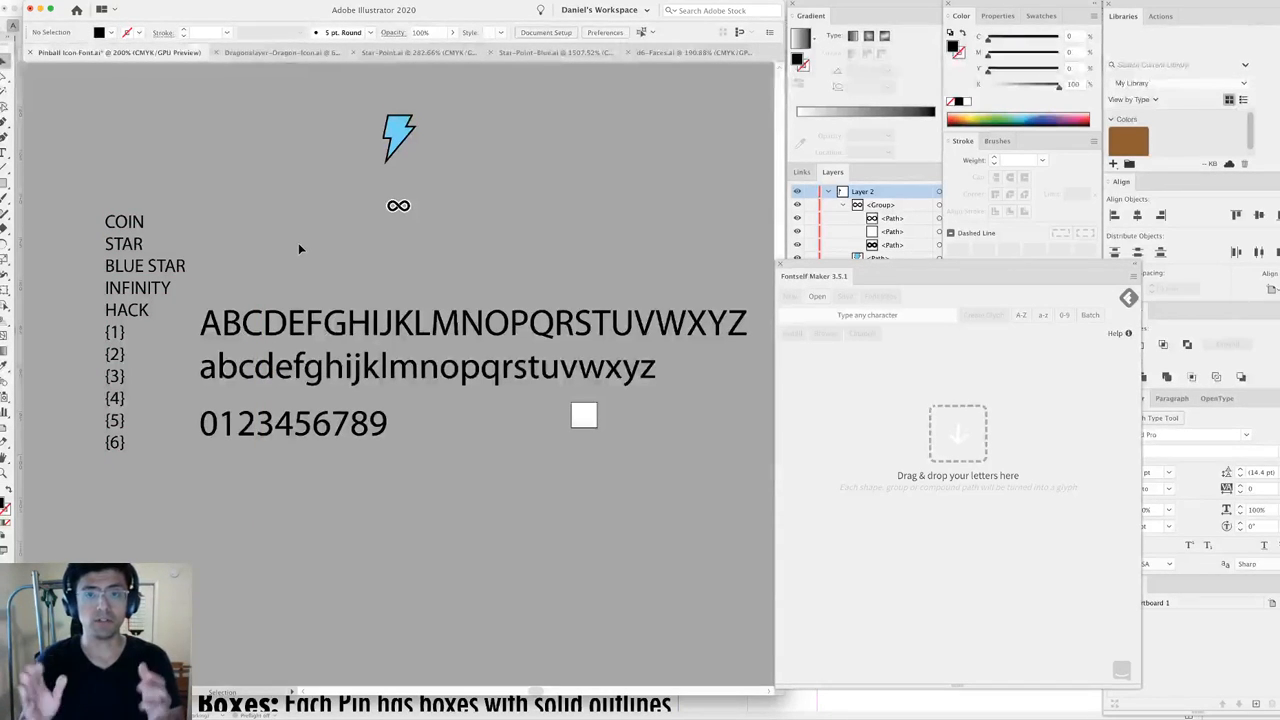
# Examine the blue lightning bolt artwork up close with its colour, stroke and transform settings, and compare it with the reference characters.
pyautogui.click(396, 136)
pyautogui.press('super+equal')
pyautogui.press('super+equal')
pyautogui.press('v')
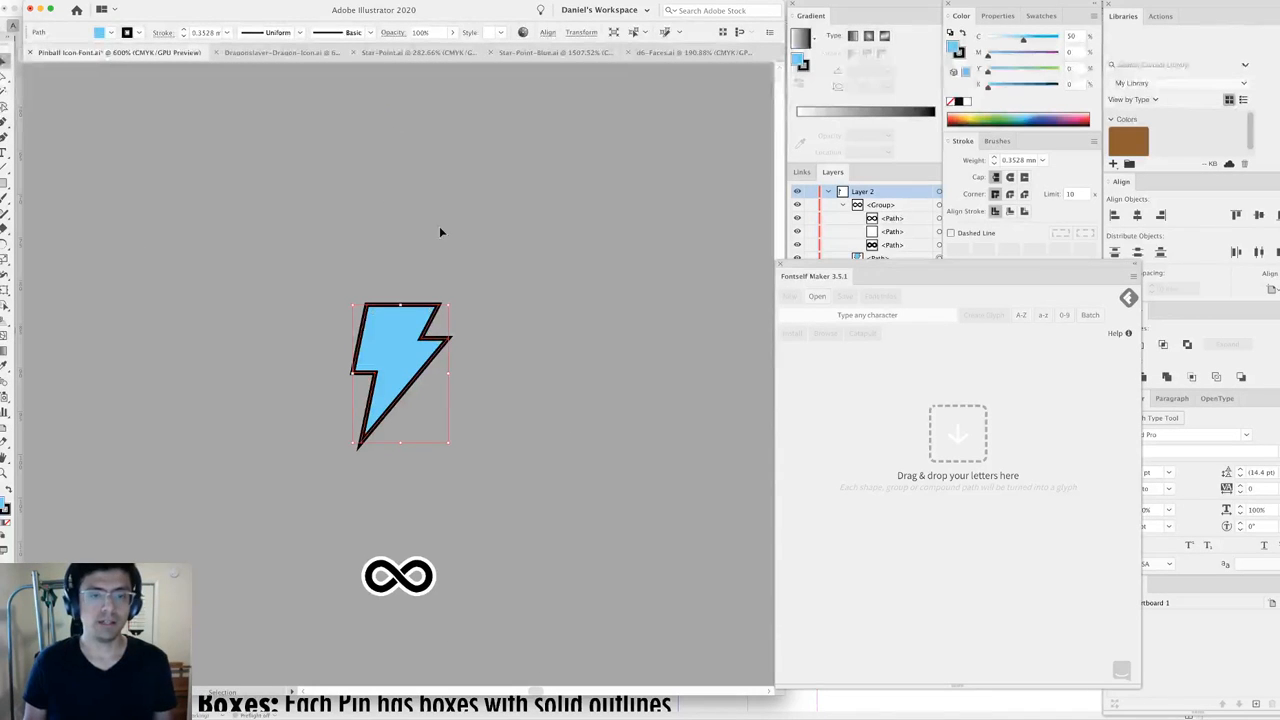
pyautogui.click(965, 64)
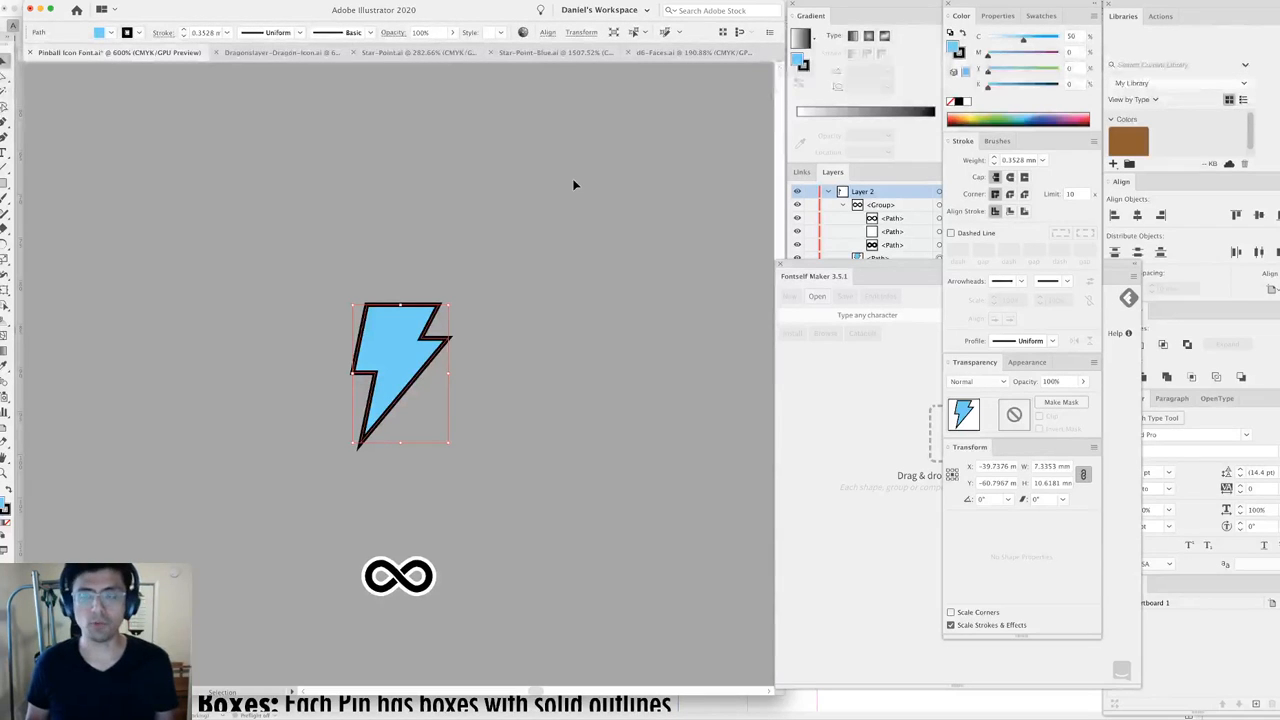
pyautogui.click(560, 250)
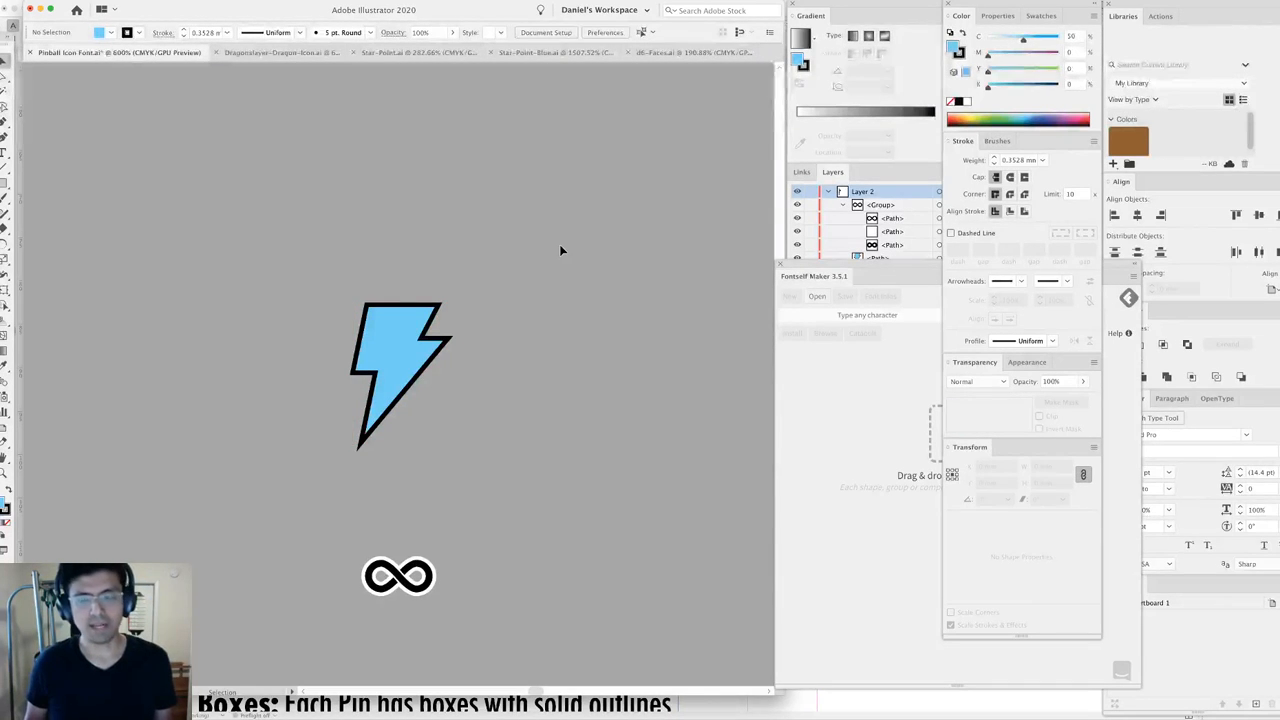
pyautogui.press('super+minus')
pyautogui.press('super+minus')
pyautogui.press('super+minus')
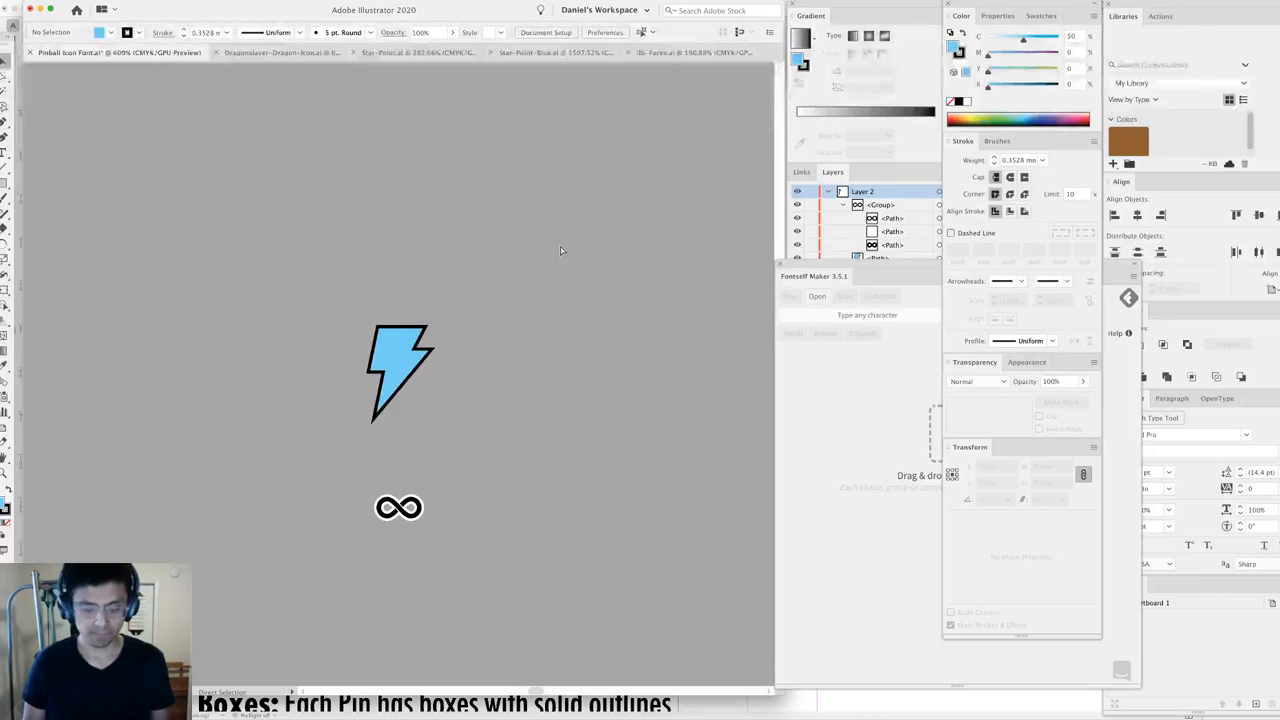
pyautogui.press('super+minus')
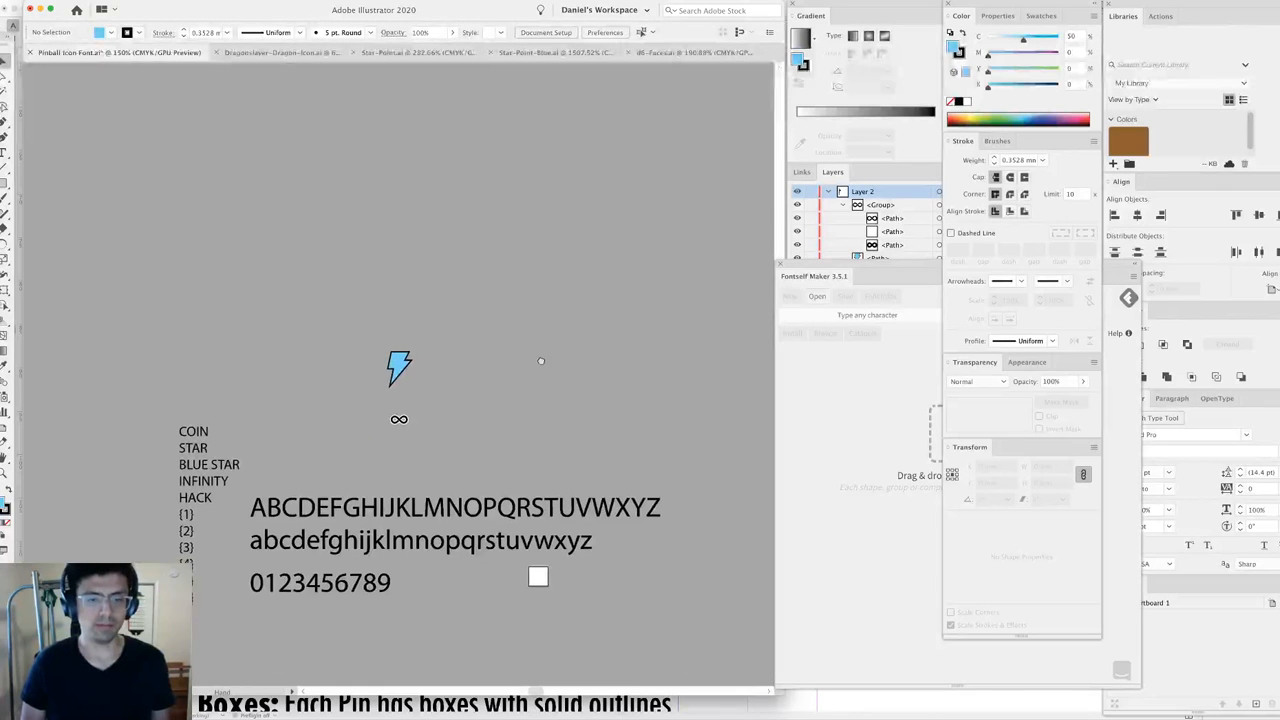
pyautogui.scroll(-1, 538, 340)
pyautogui.press('super+equal')
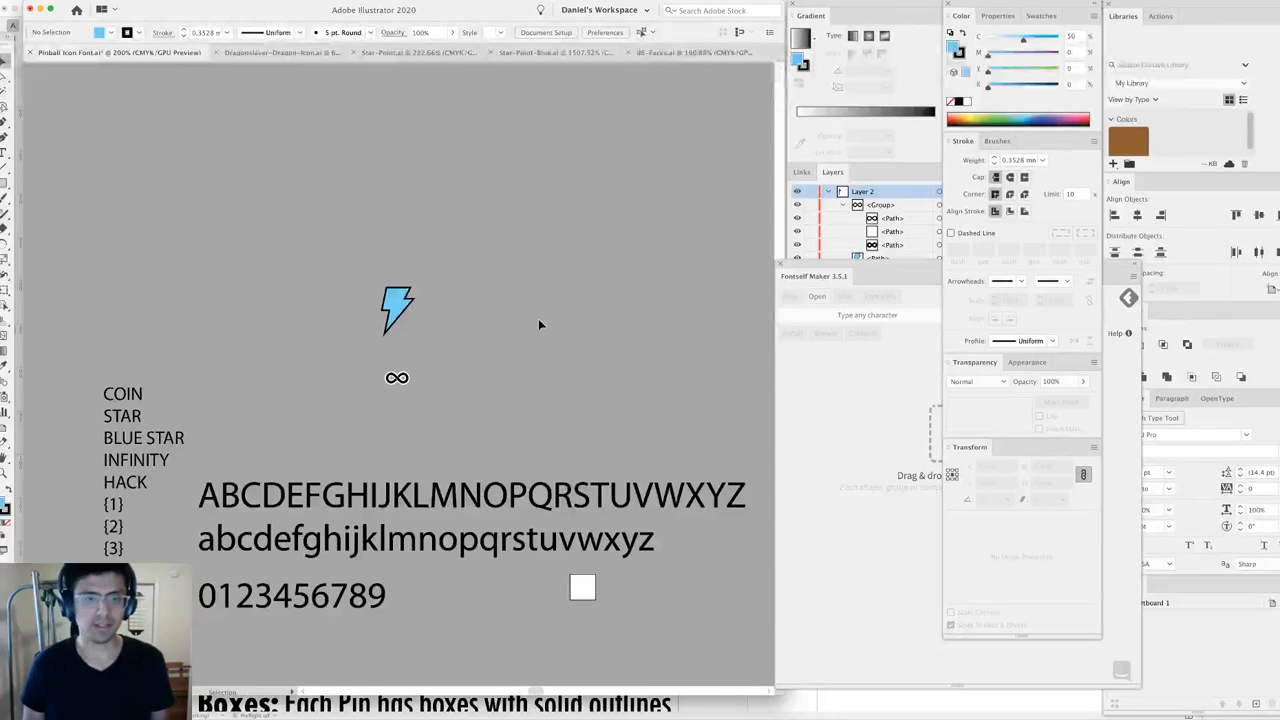
pyautogui.click(405, 308)
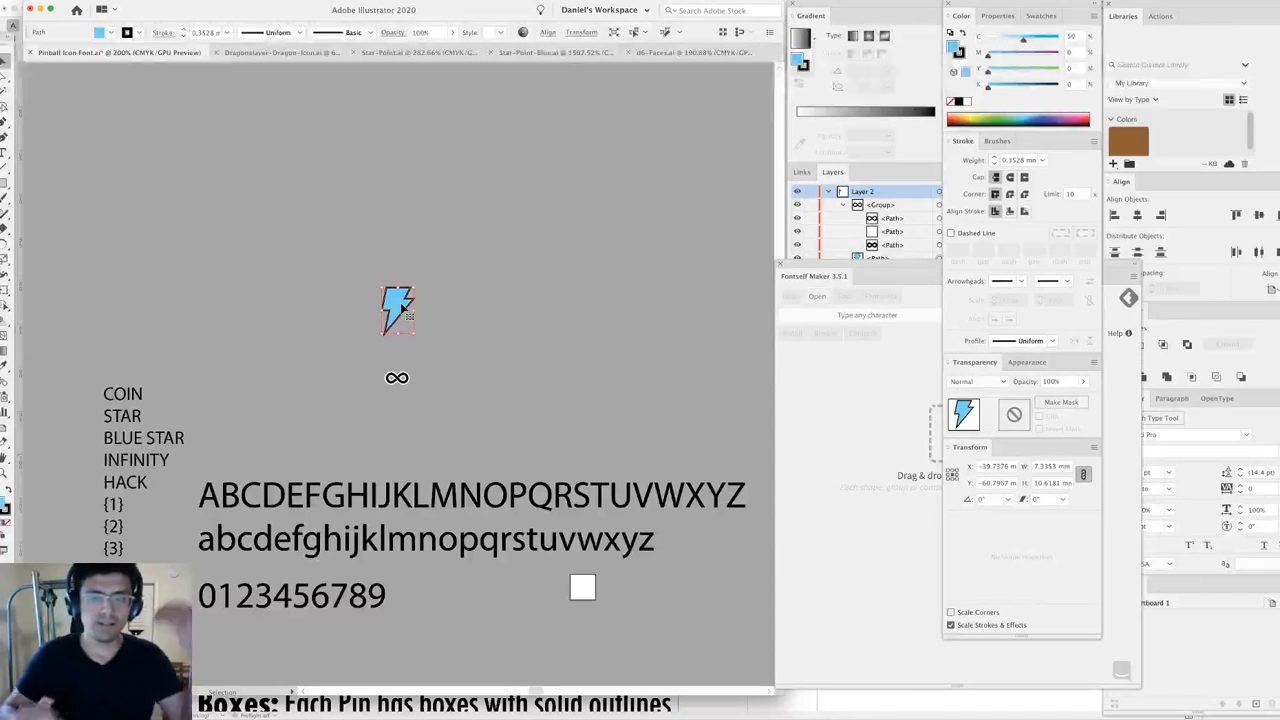
# View the yellow star in Star-Point.ai and the blue star in Star-Point-Blue.ai, each fitted to the window.
pyautogui.click(408, 53)
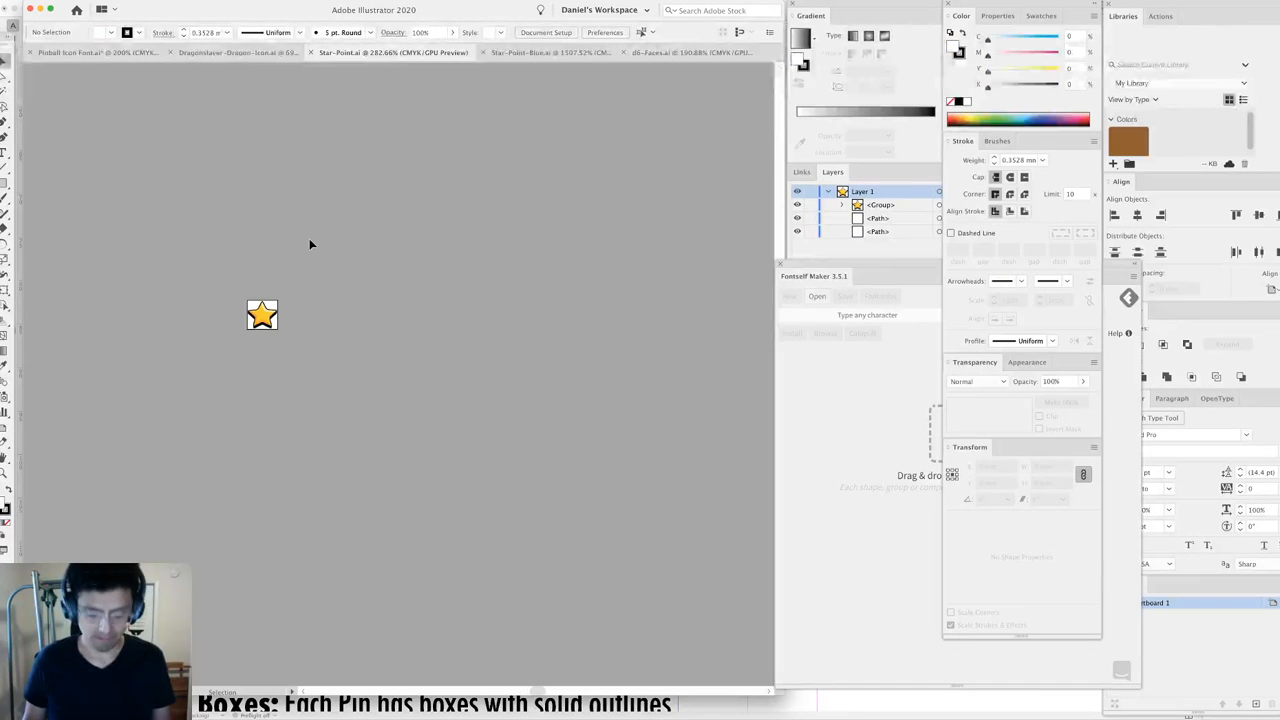
pyautogui.press('super+0')
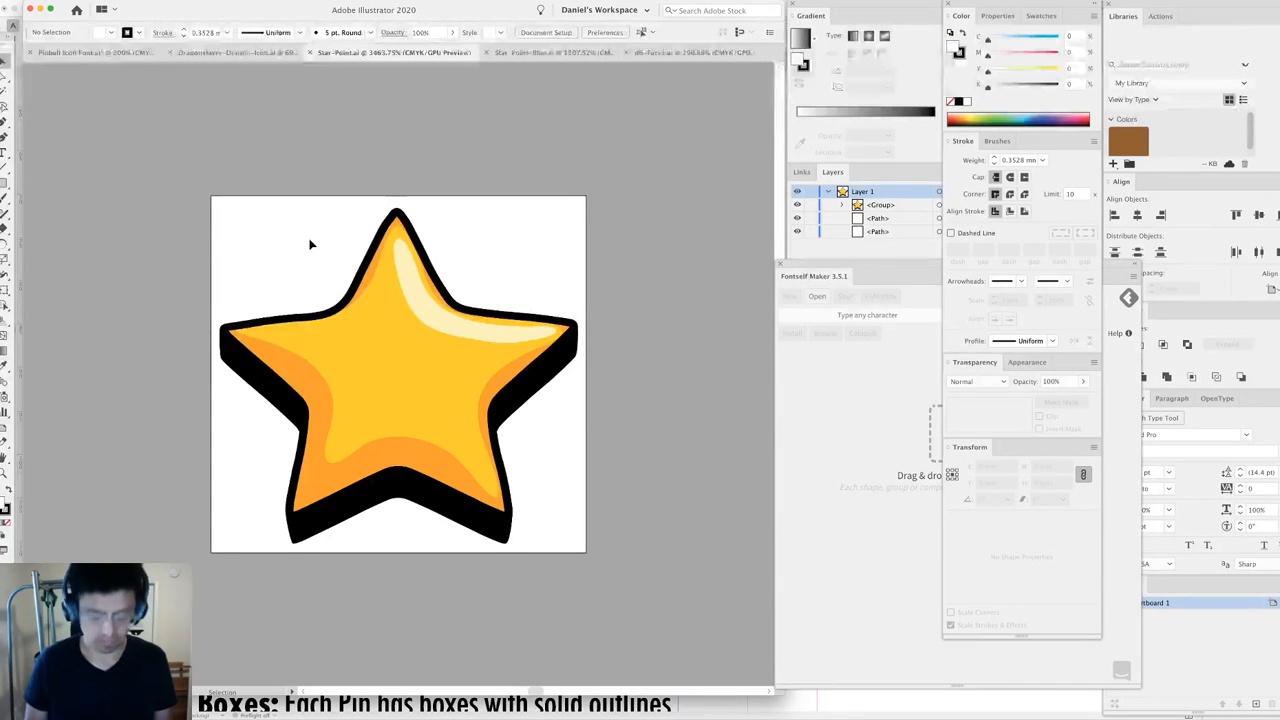
pyautogui.click(379, 297)
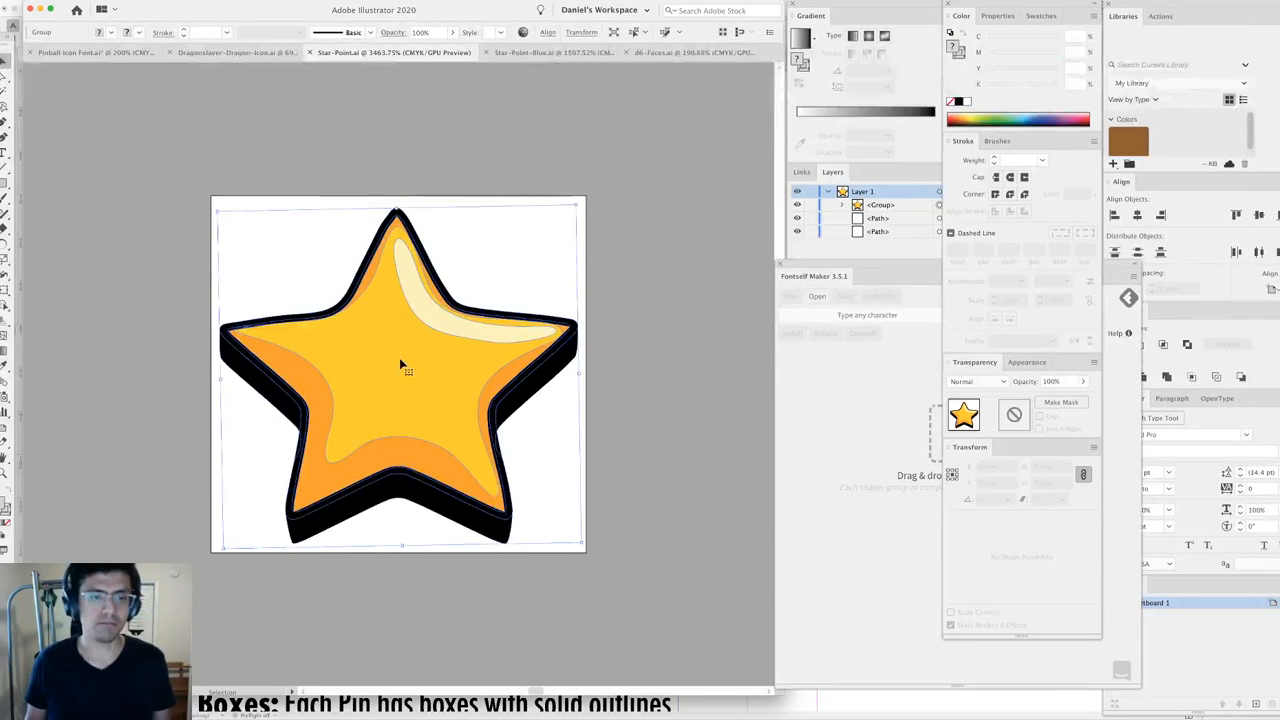
pyautogui.click(578, 53)
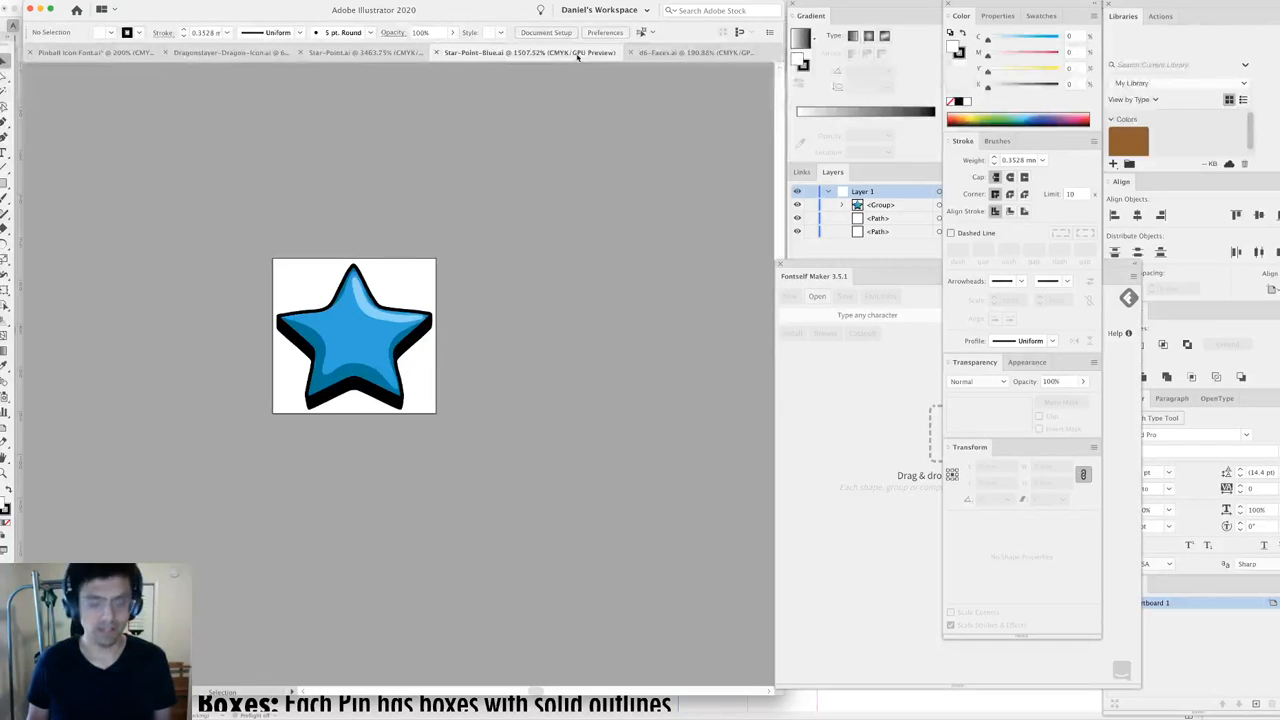
pyautogui.press('super+0')
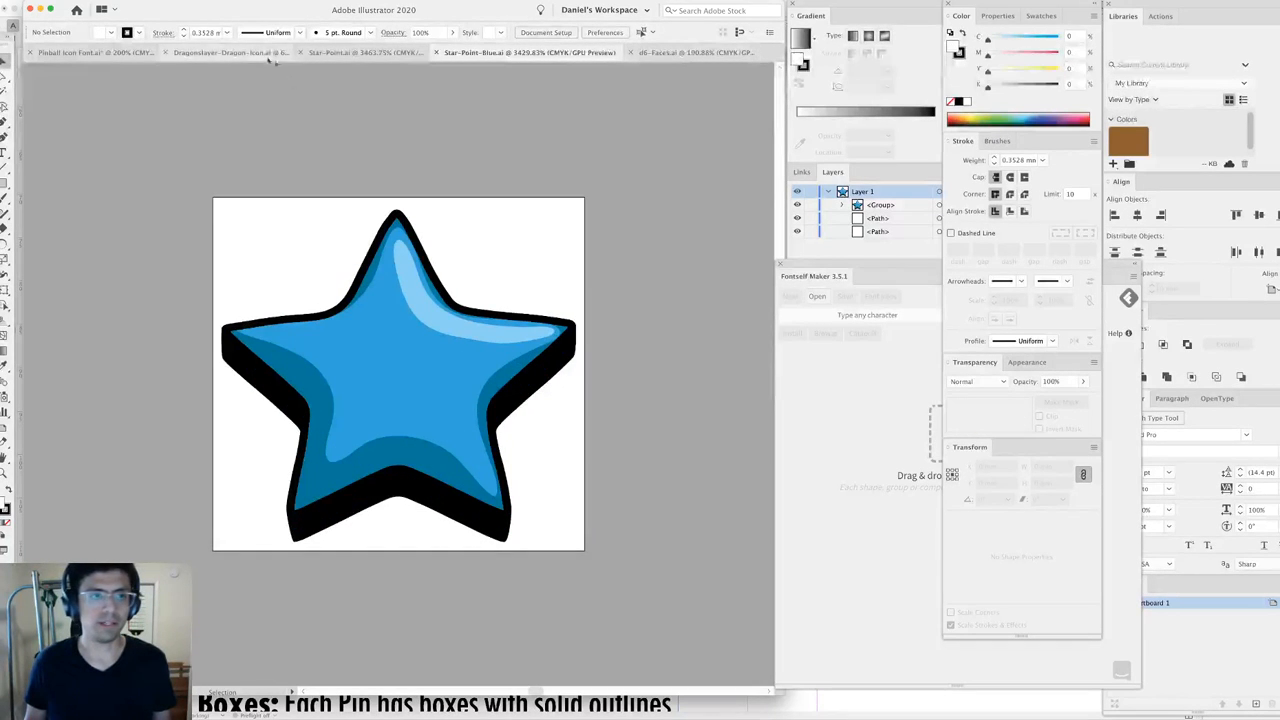
# View the dragon coin artwork in Dragonslayer-Dragon-Icon.ai, selecting its group, and return to the Pinball Icon Font document.
pyautogui.click(237, 52)
pyautogui.click(335, 197)
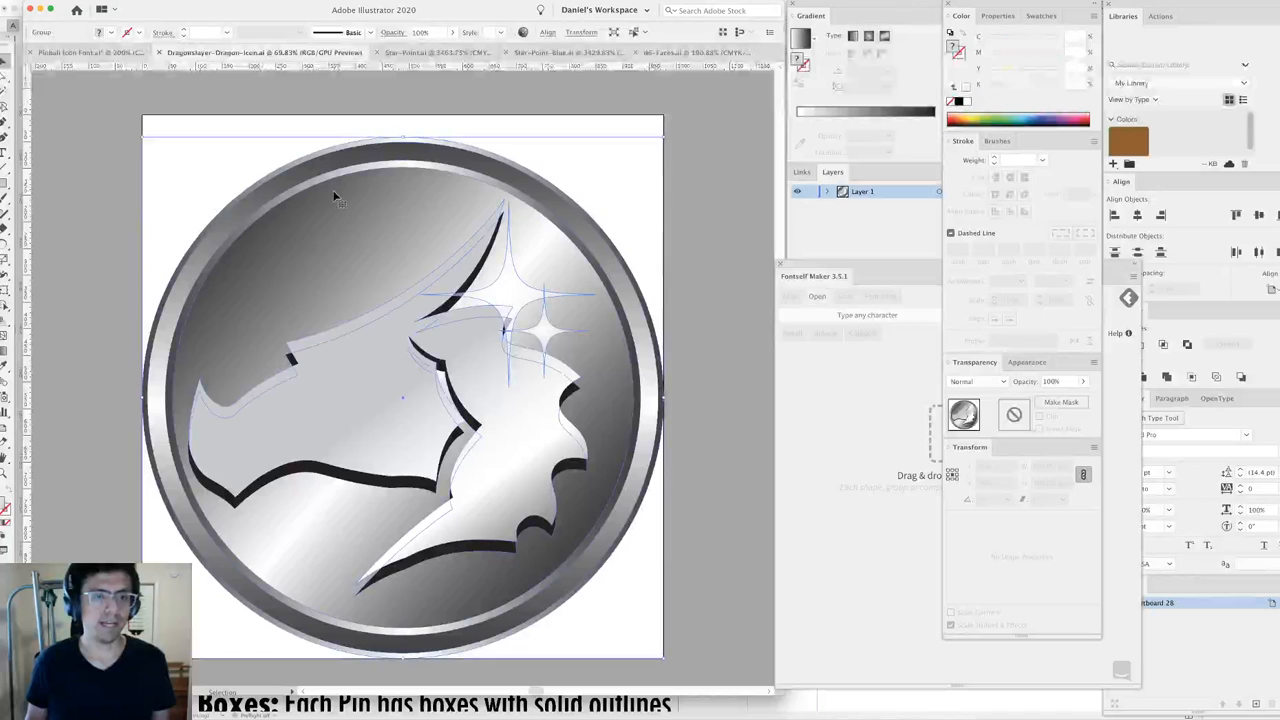
pyautogui.click(335, 122)
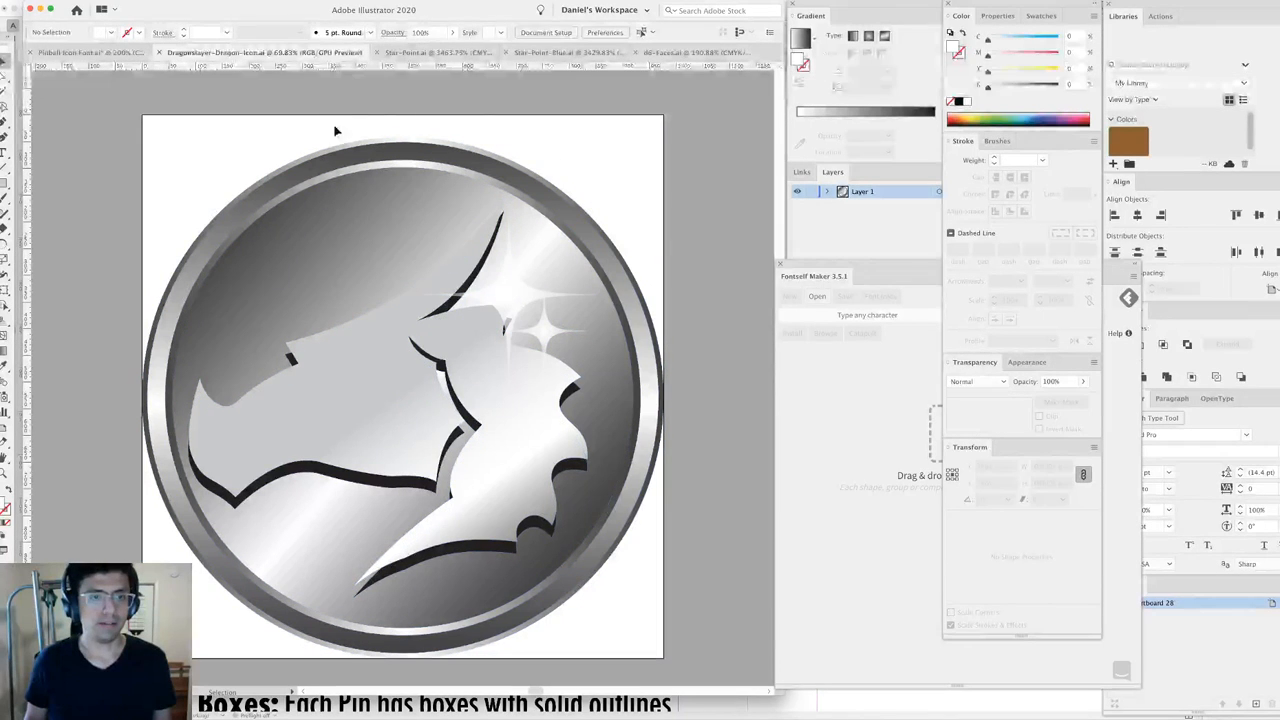
pyautogui.click(365, 228)
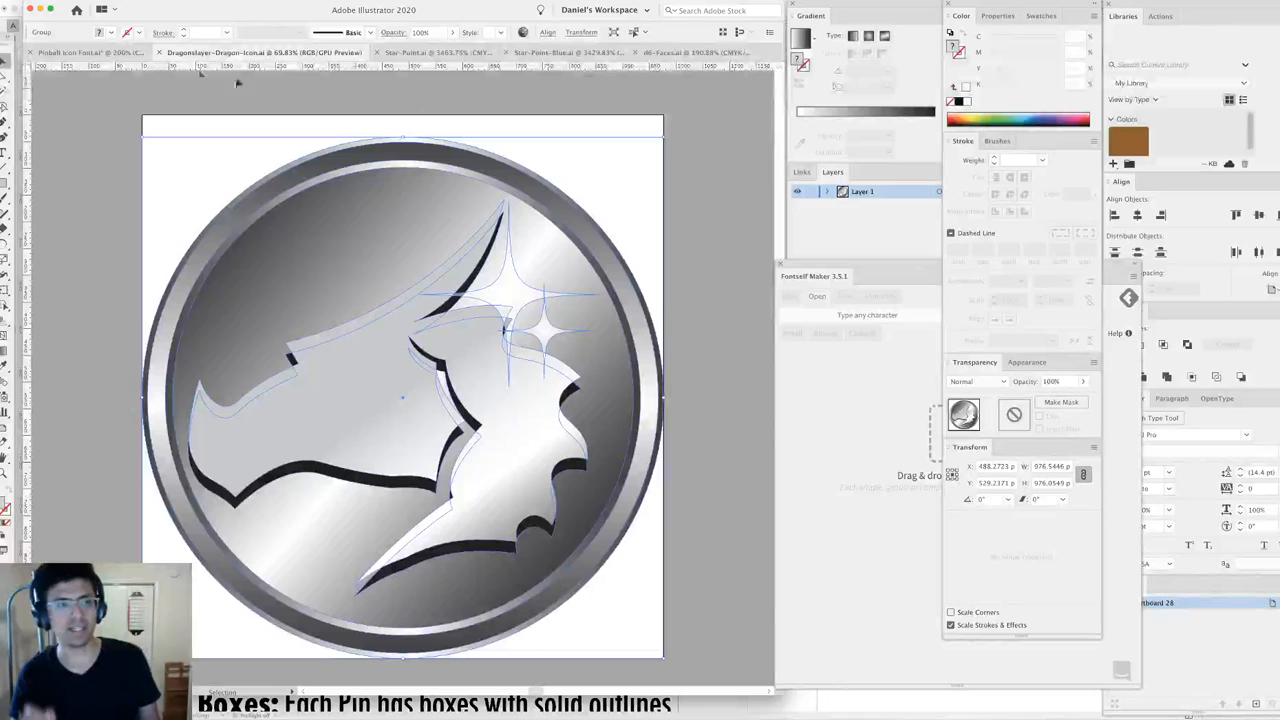
pyautogui.click(90, 52)
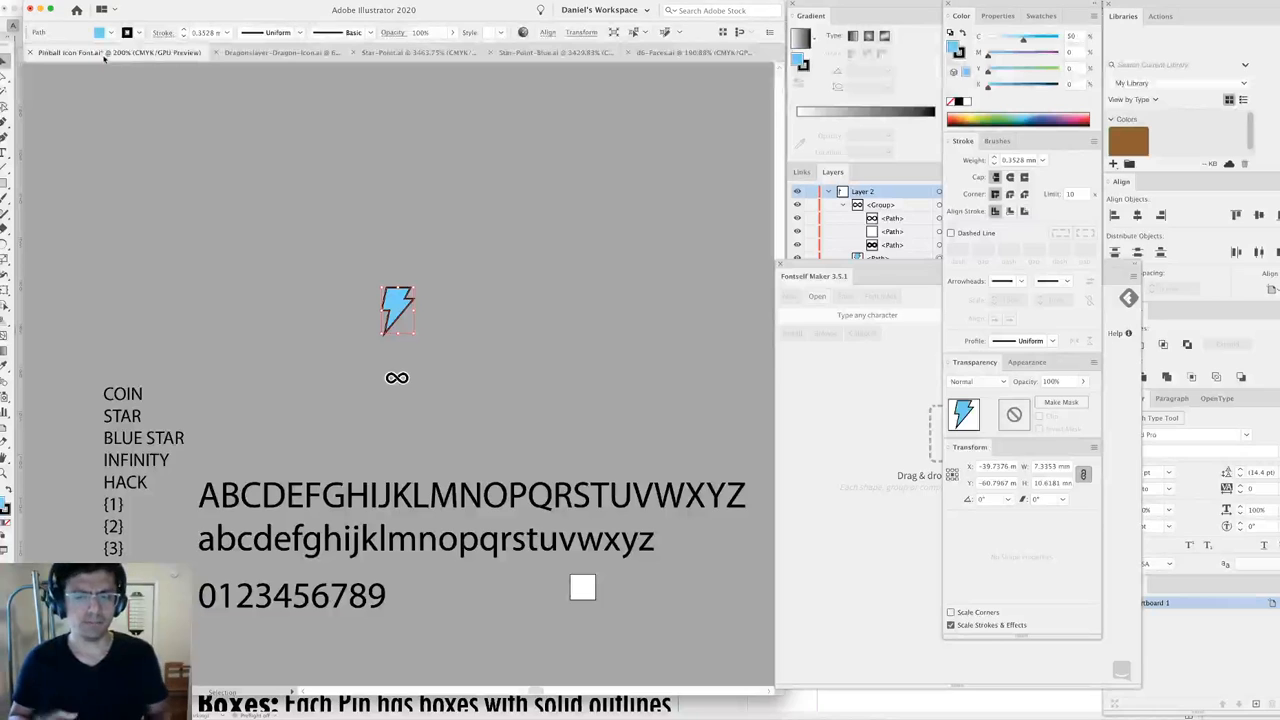
# Examine the uppercase, lowercase and number rows up close by selecting them, and leave everything deselected.
pyautogui.click(291, 302)
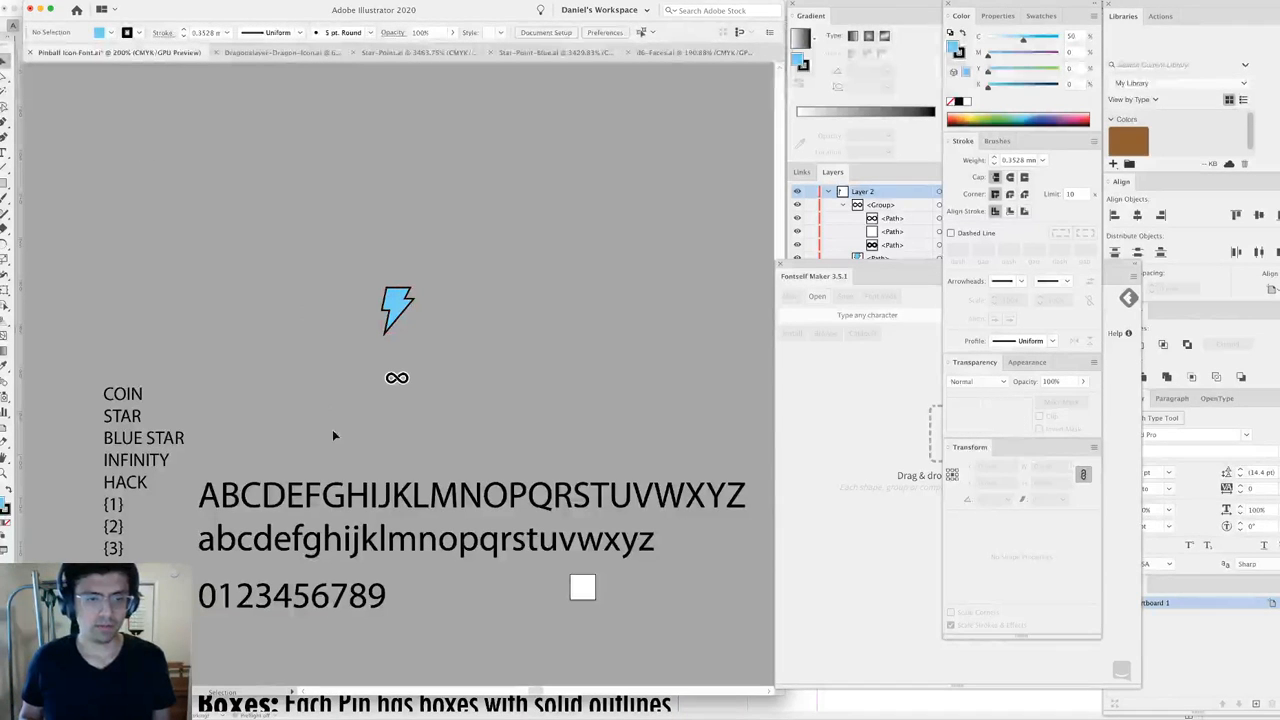
pyautogui.click(326, 488)
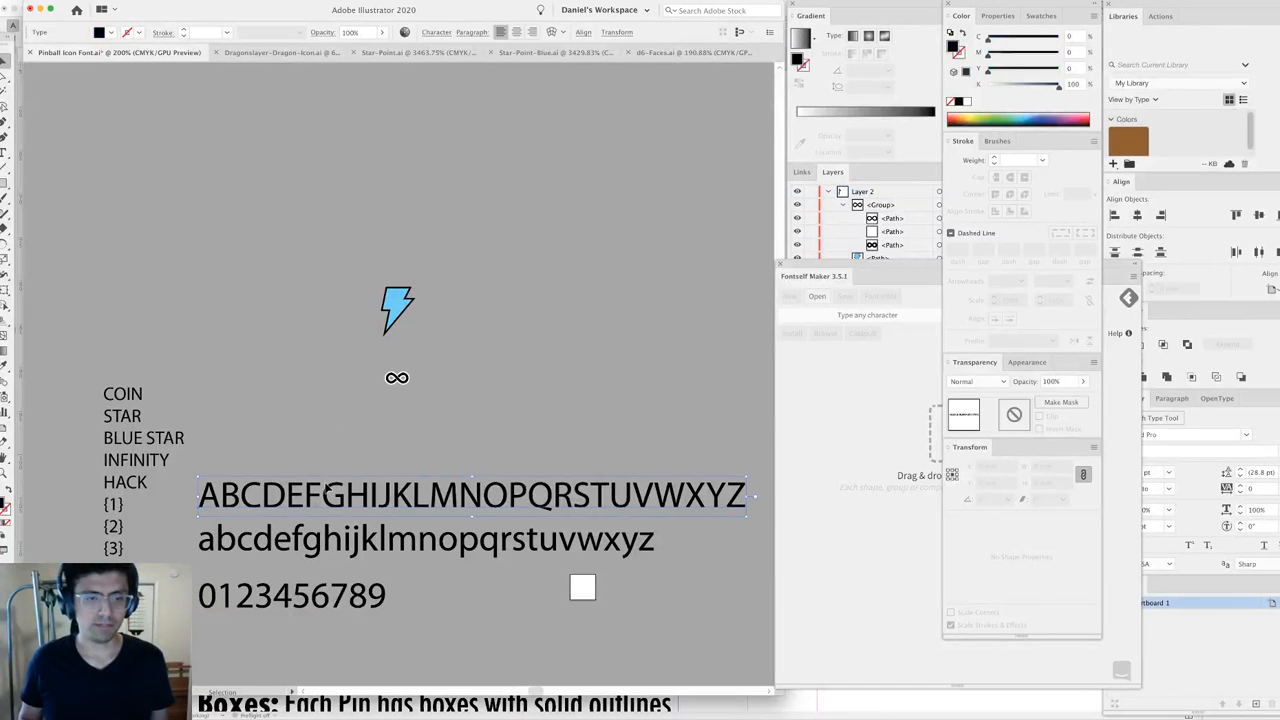
pyautogui.keyDown('shift'); pyautogui.click(342, 543); pyautogui.keyUp('shift')
pyautogui.keyDown('shift'); pyautogui.click(335, 600); pyautogui.keyUp('shift')
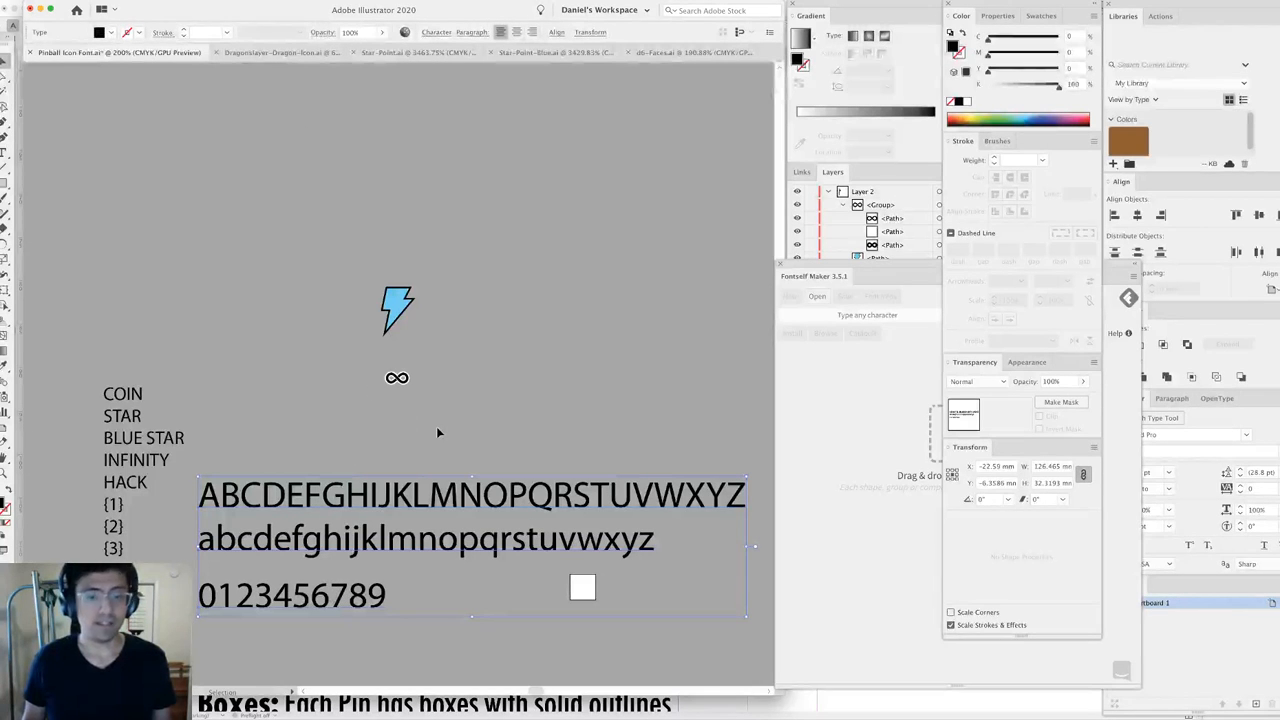
pyautogui.press('super+=')
pyautogui.moveTo(437, 433); pyautogui.dragTo(517, 393)
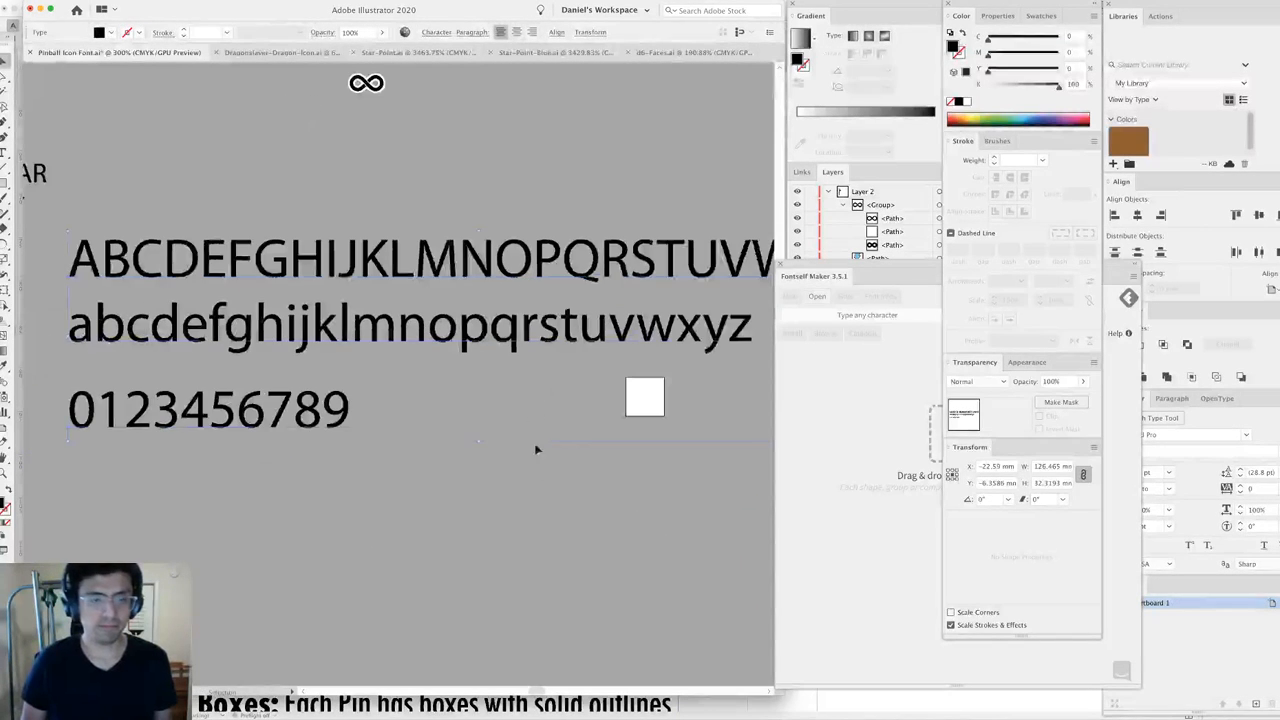
pyautogui.click(536, 450)
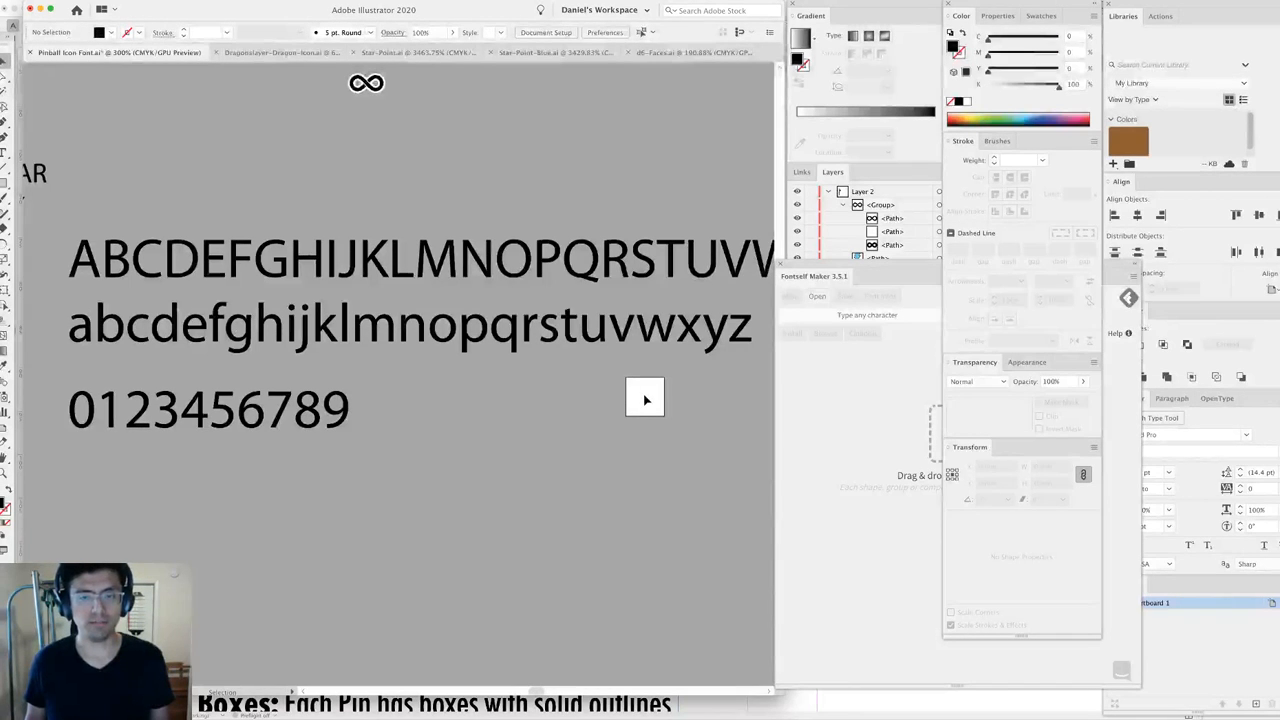
pyautogui.click(617, 268)
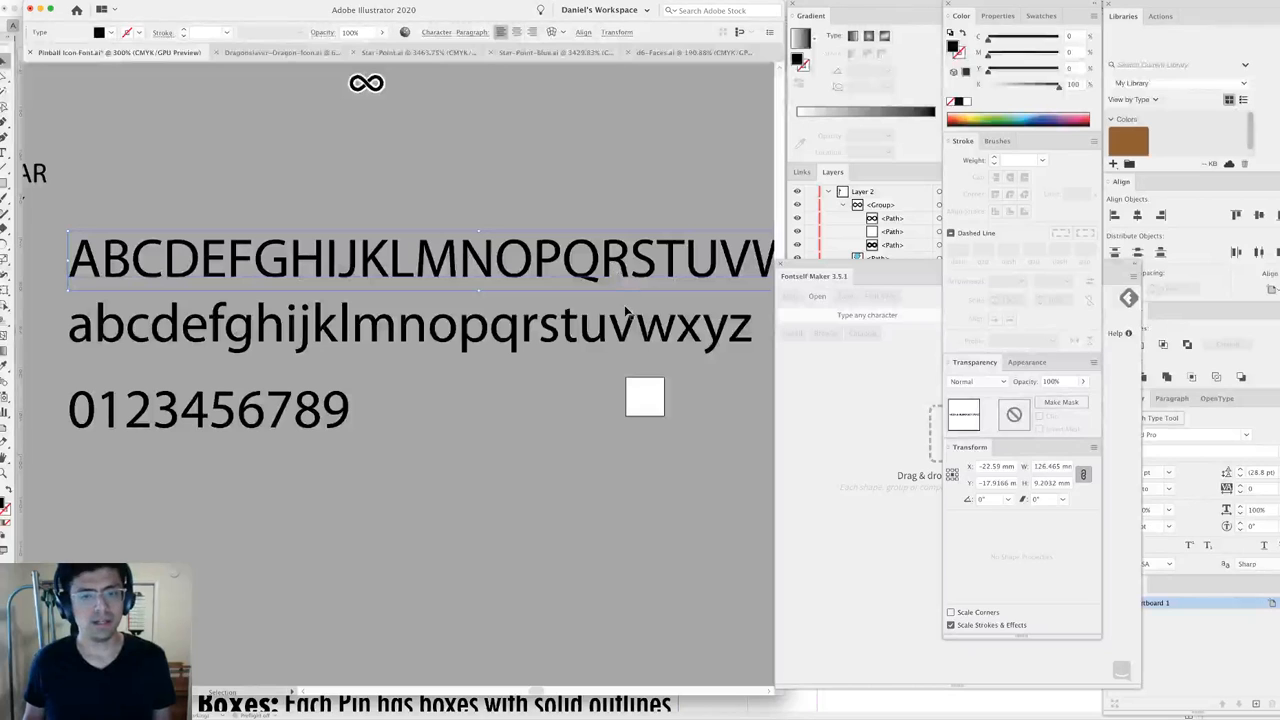
pyautogui.click(597, 189)
# Bring the Fontself Maker panel to the front and convert the uppercase, lowercase and number rows to outlines.
pyautogui.click(915, 433)
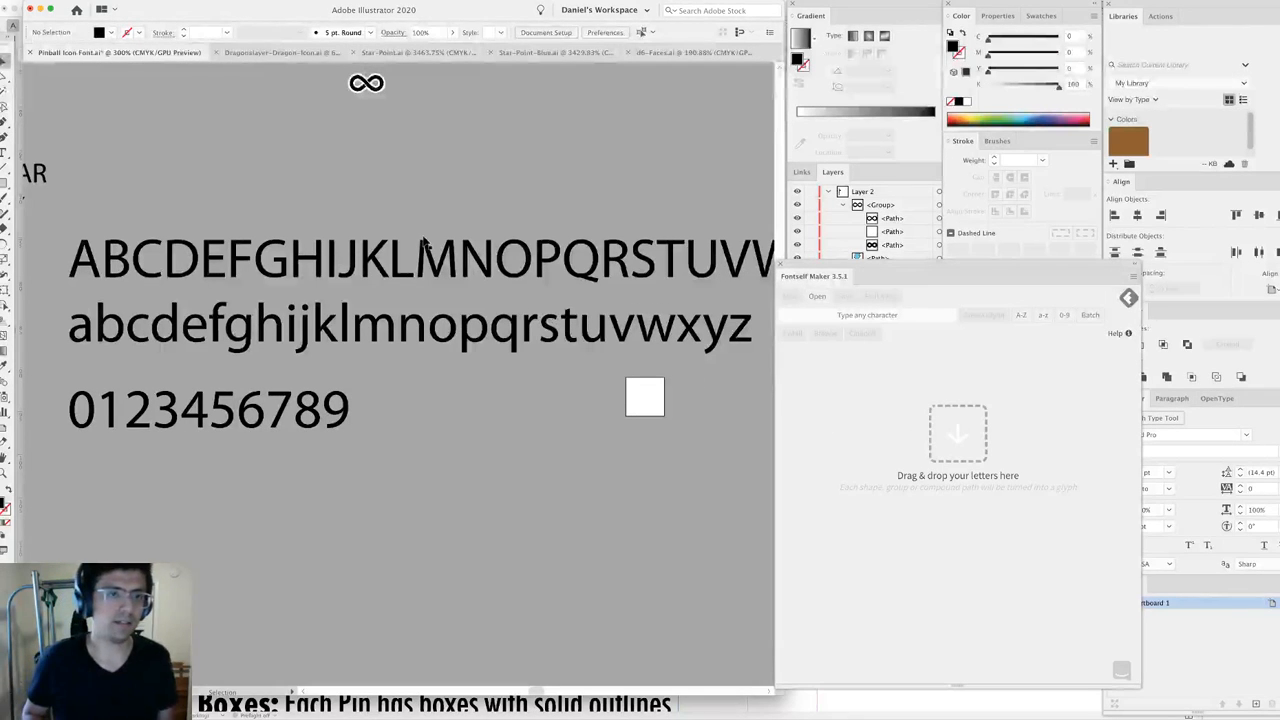
pyautogui.click(432, 277)
pyautogui.keyDown('shift'); pyautogui.click(403, 330); pyautogui.keyUp('shift')
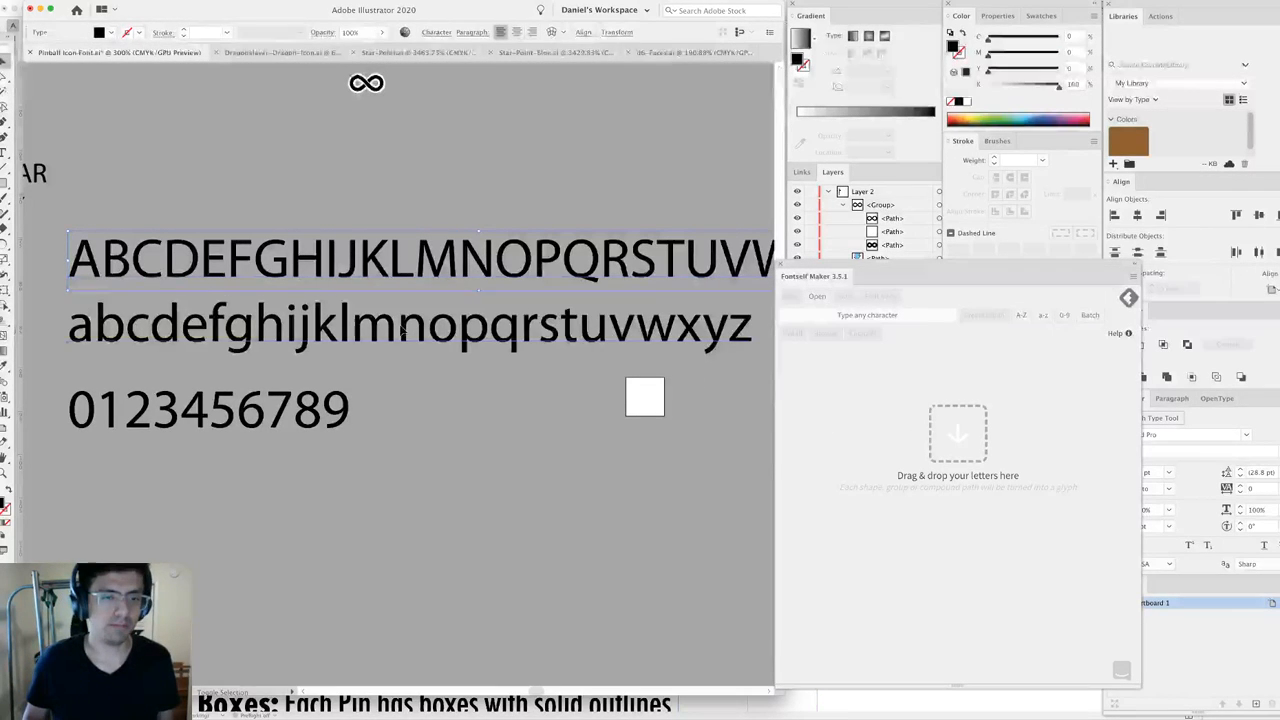
pyautogui.keyDown('shift'); pyautogui.click(336, 400); pyautogui.keyUp('shift')
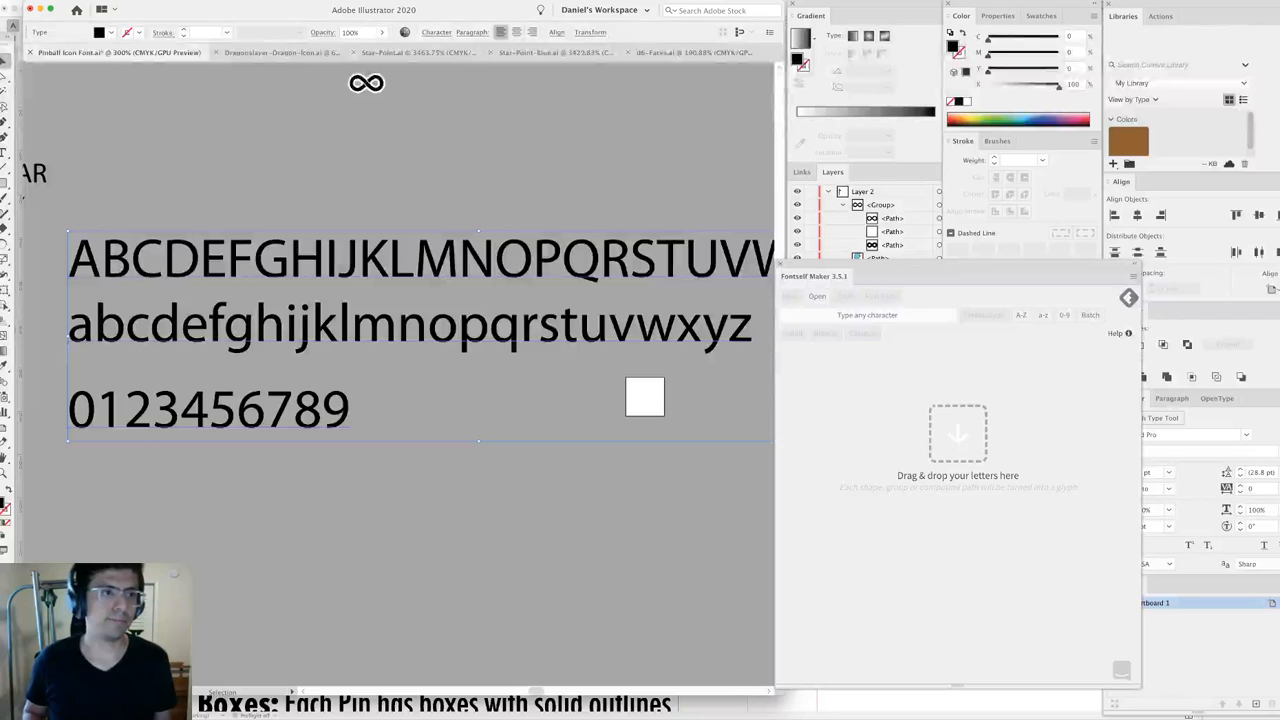
pyautogui.click(145, 1)
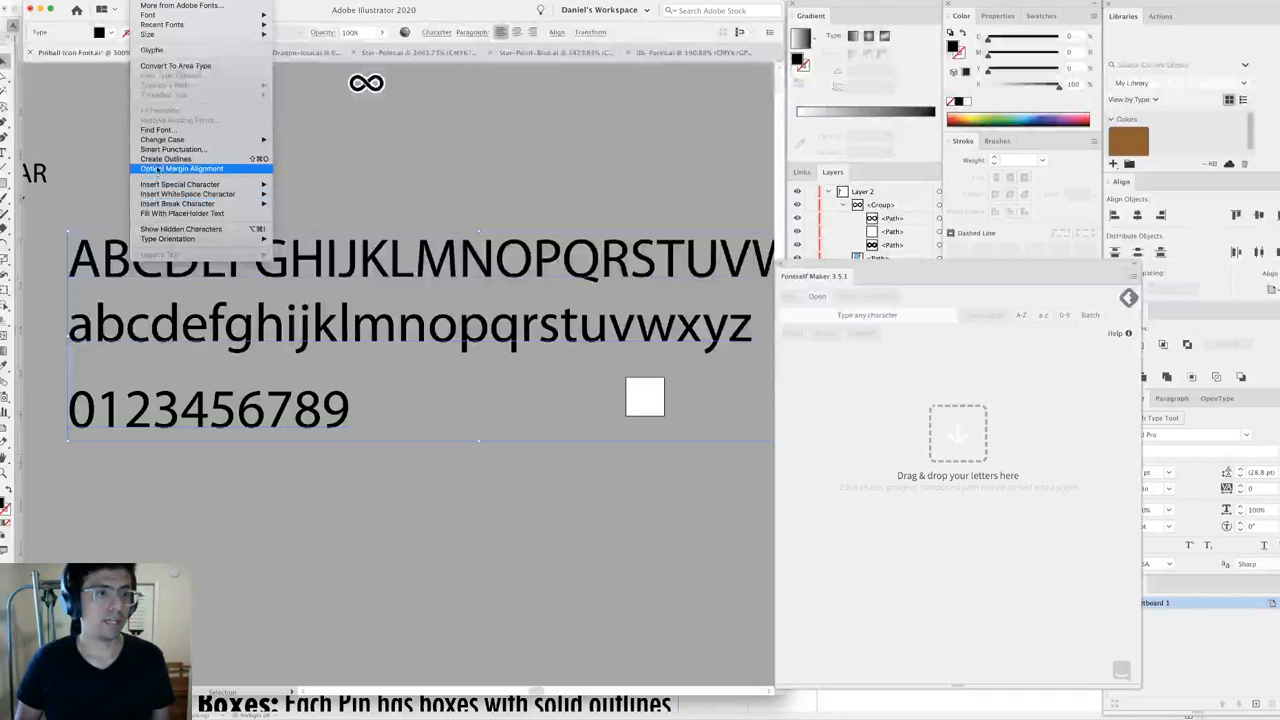
pyautogui.click(158, 164)
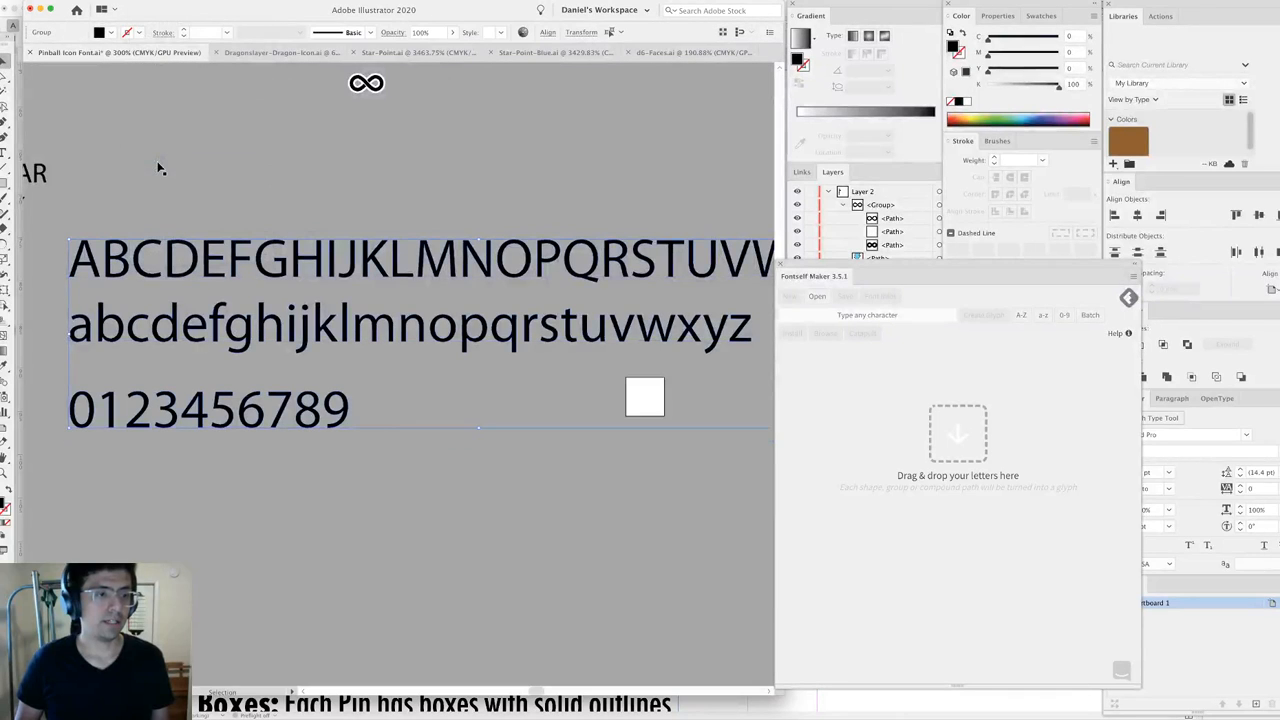
# Ungroup the outlined uppercase row, import it into Fontself Maker as the A-Z glyphs and look through them.
pyautogui.click(199, 259)
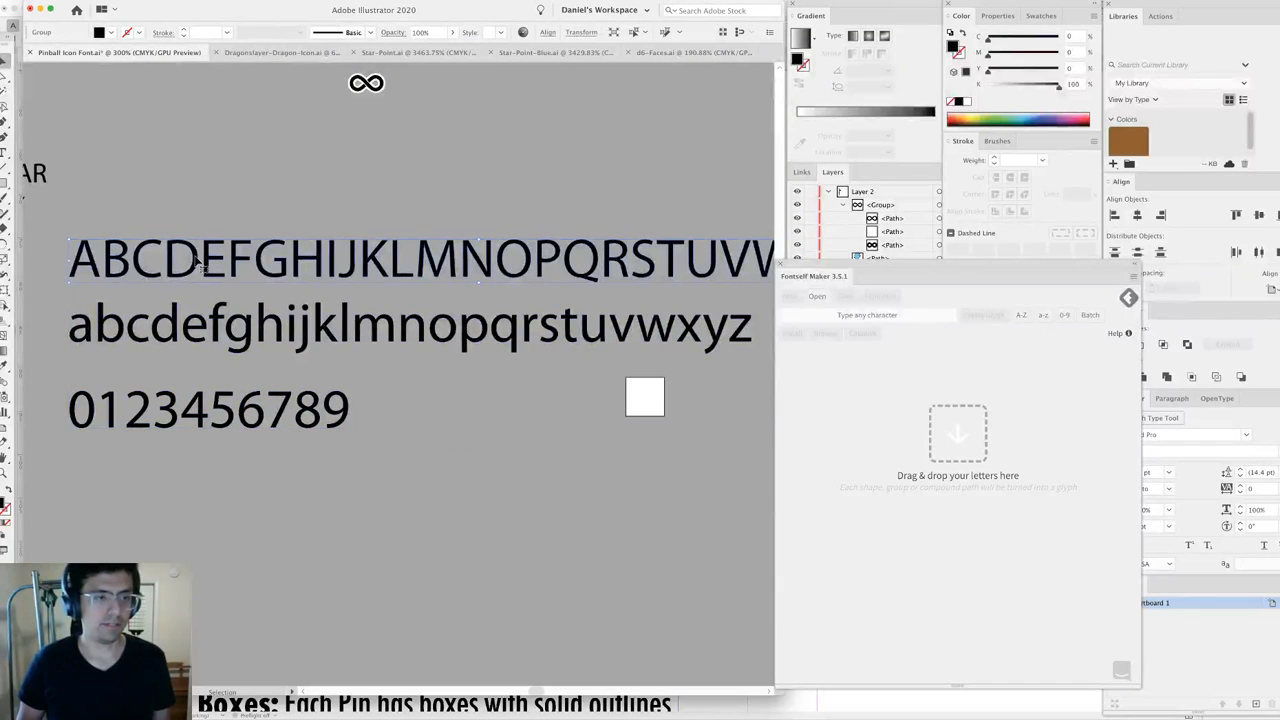
pyautogui.click(508, 265)
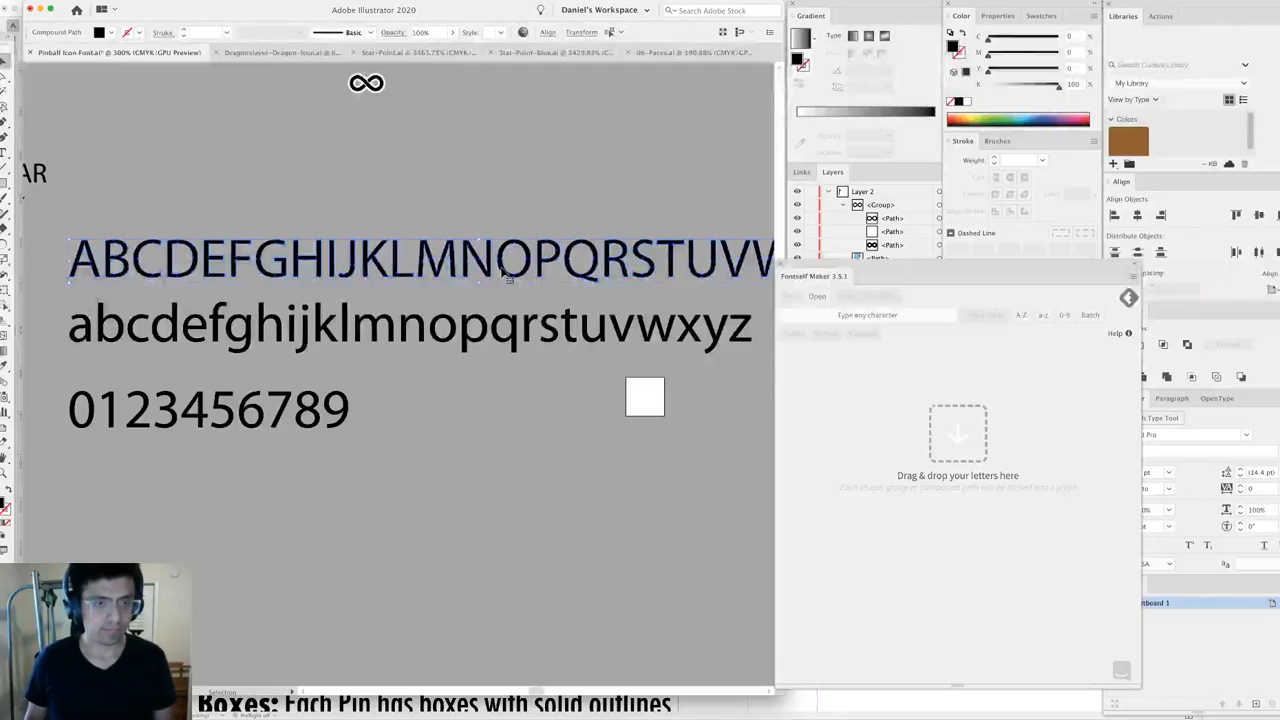
pyautogui.click(1021, 317)
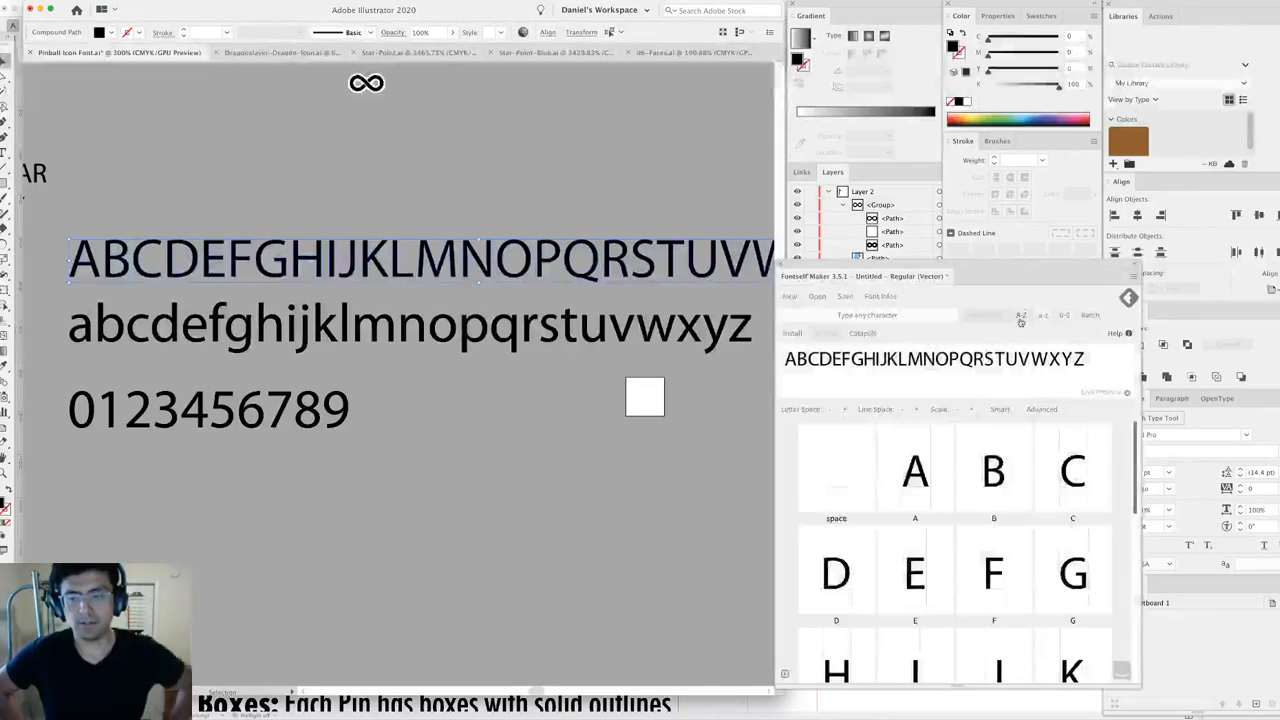
pyautogui.scroll(-2, 1005, 496)
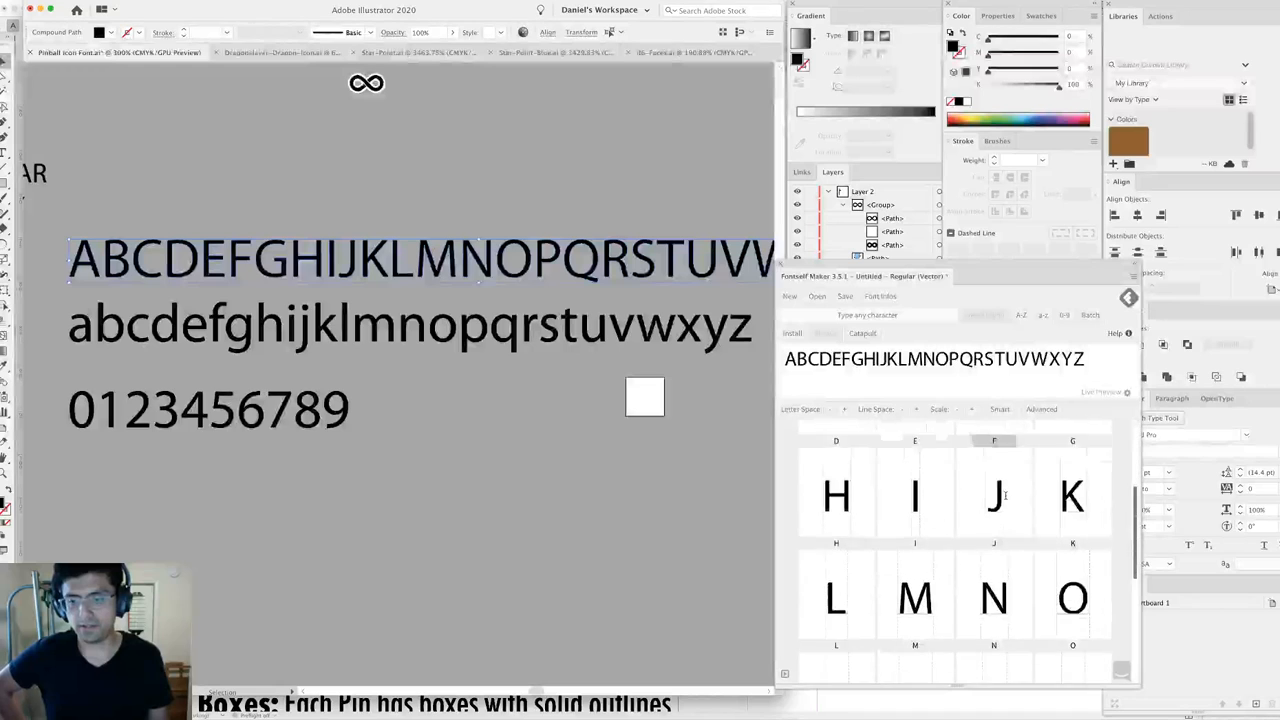
pyautogui.scroll(-5, 1005, 496)
pyautogui.scroll(2, 954, 504)
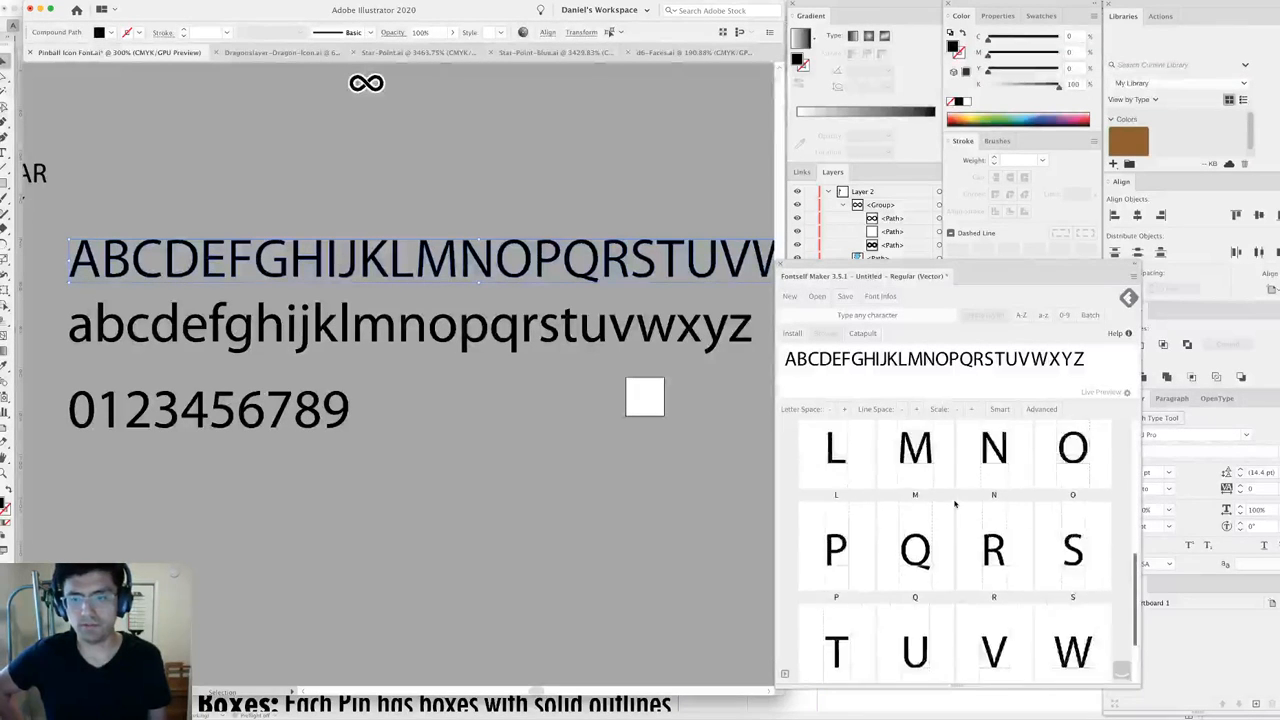
pyautogui.scroll(4, 954, 504)
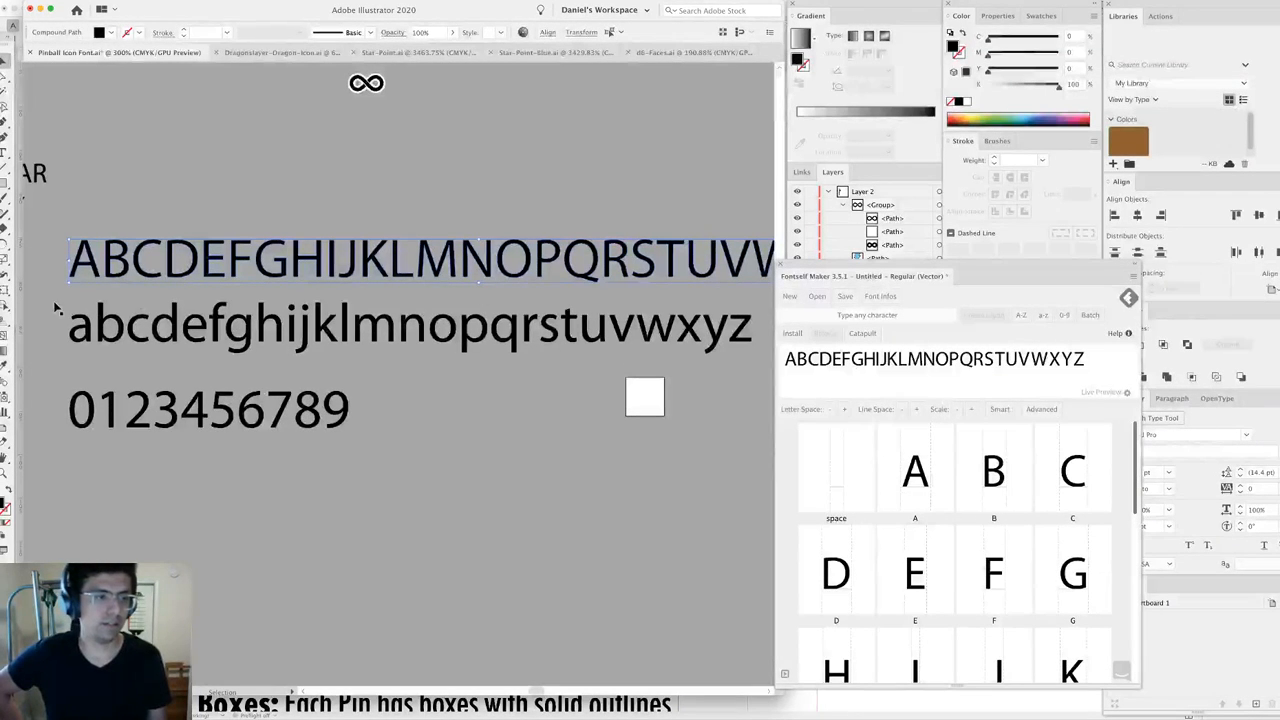
# Ungroup the outlined lowercase row, import it into Fontself Maker as the a-z glyphs and look through them.
pyautogui.moveTo(56, 306); pyautogui.dragTo(172, 311)
pyautogui.press('super+z')
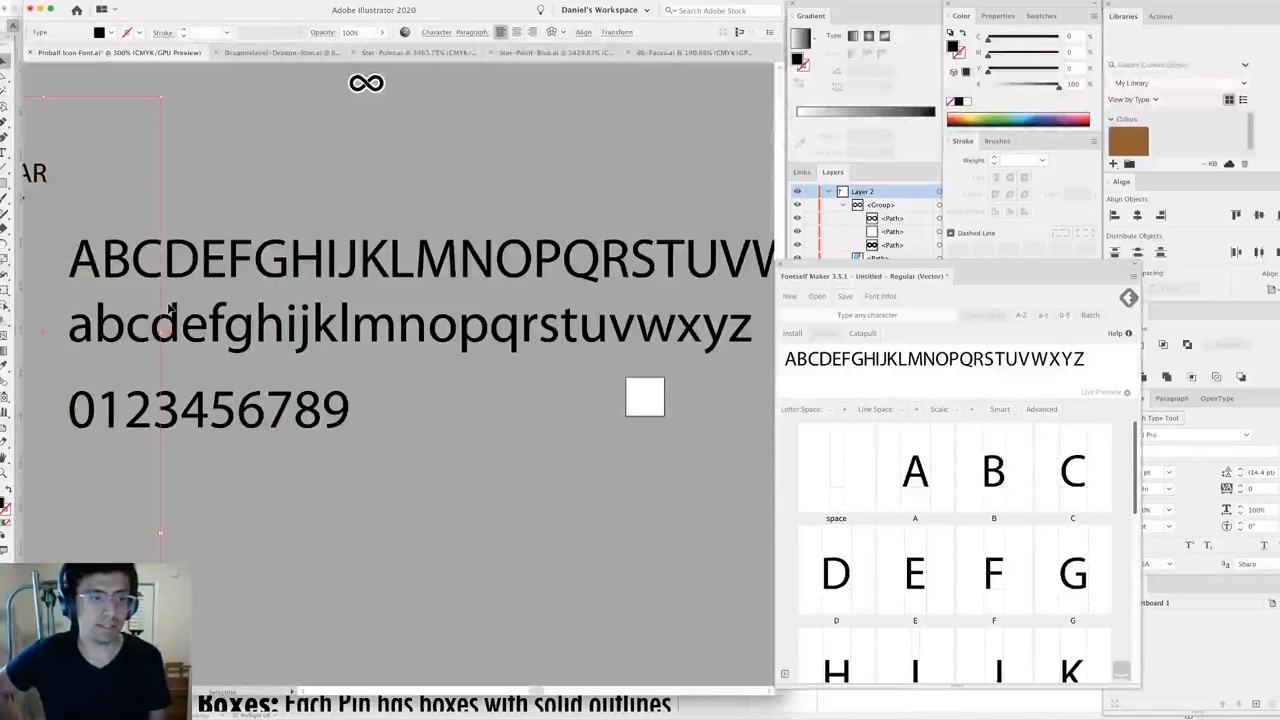
pyautogui.click(621, 322)
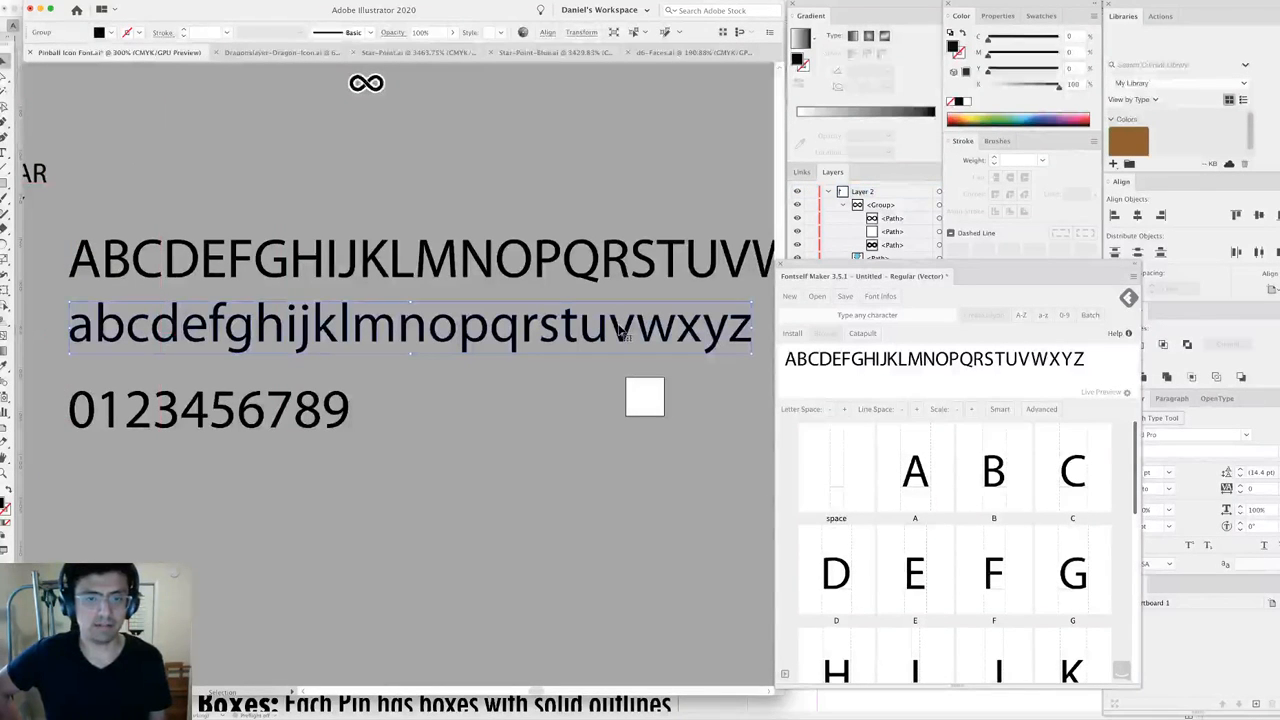
pyautogui.press('super+8')
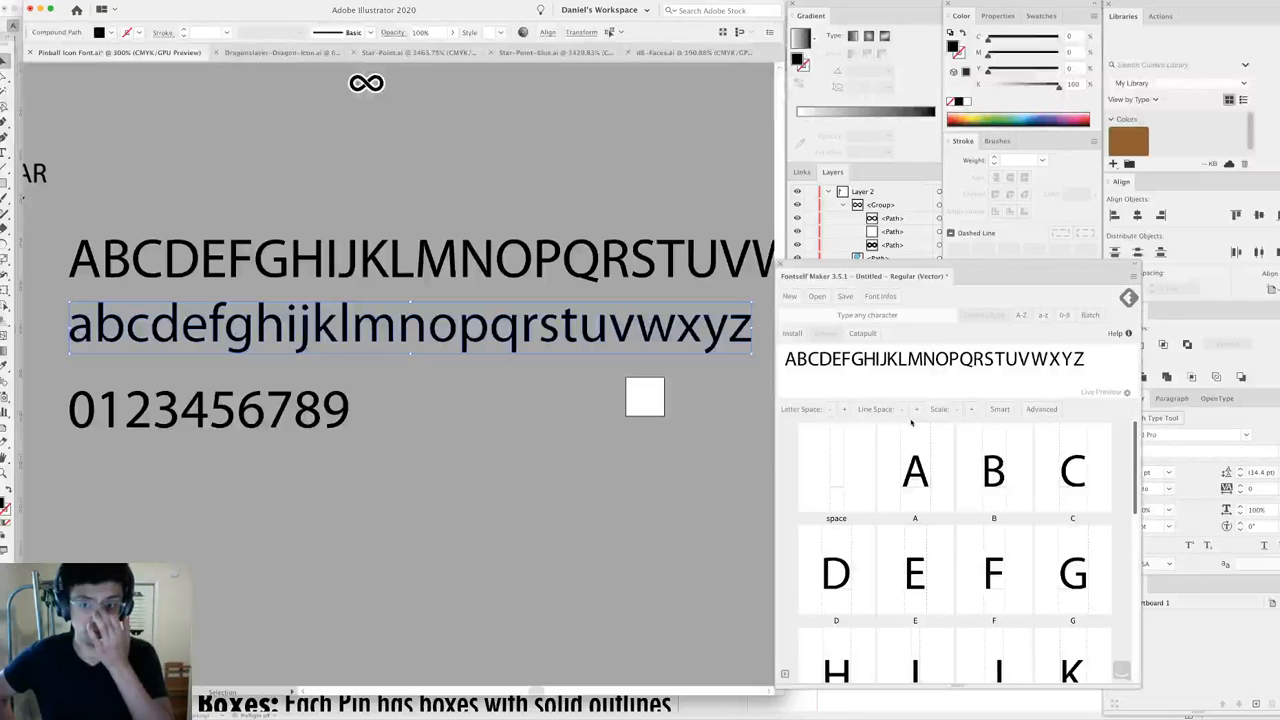
pyautogui.click(1045, 316)
pyautogui.scroll(-10, 980, 498)
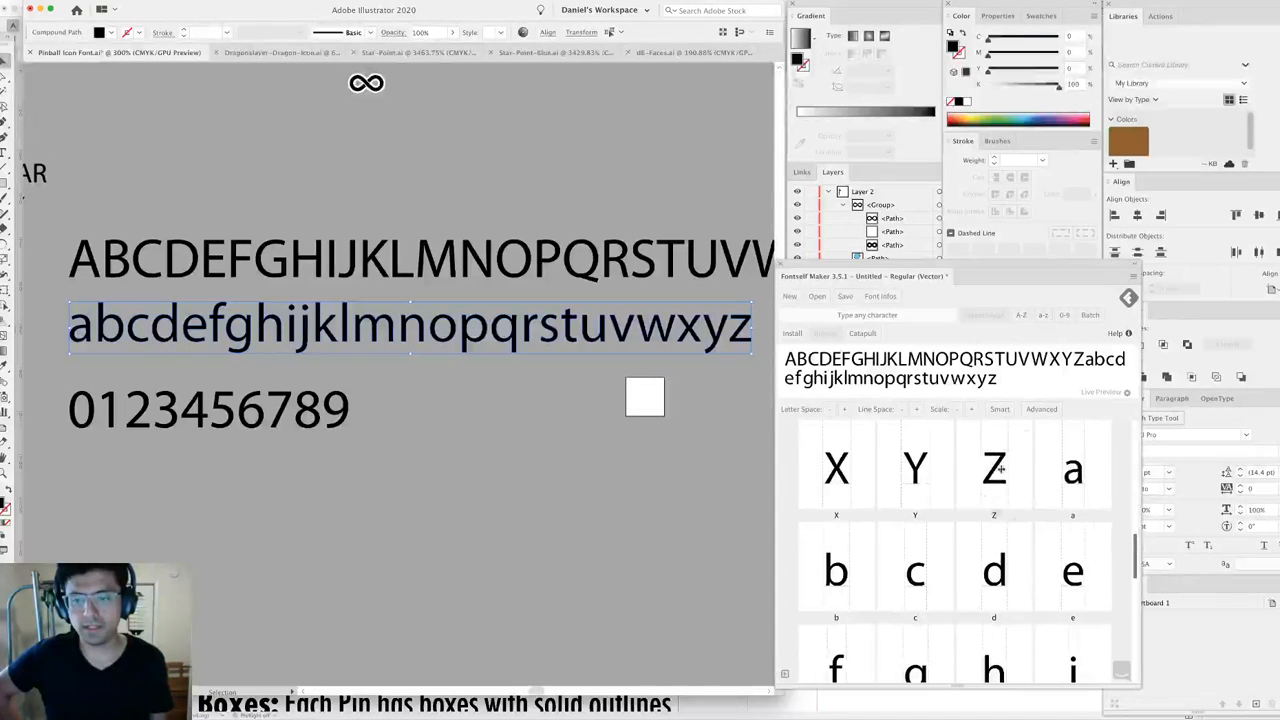
pyautogui.scroll(-5, 980, 498)
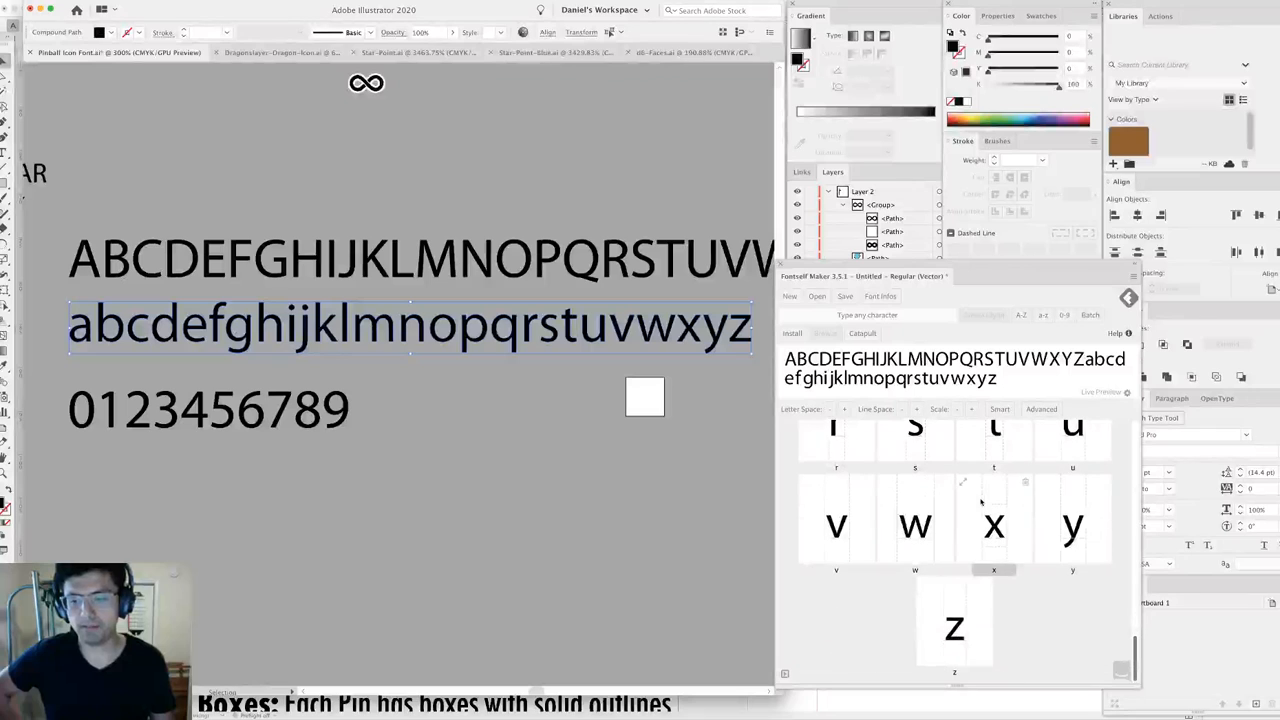
# Ungroup the outlined number row, import it into Fontself Maker as the 0-9 glyphs and look through them.
pyautogui.click(325, 428)
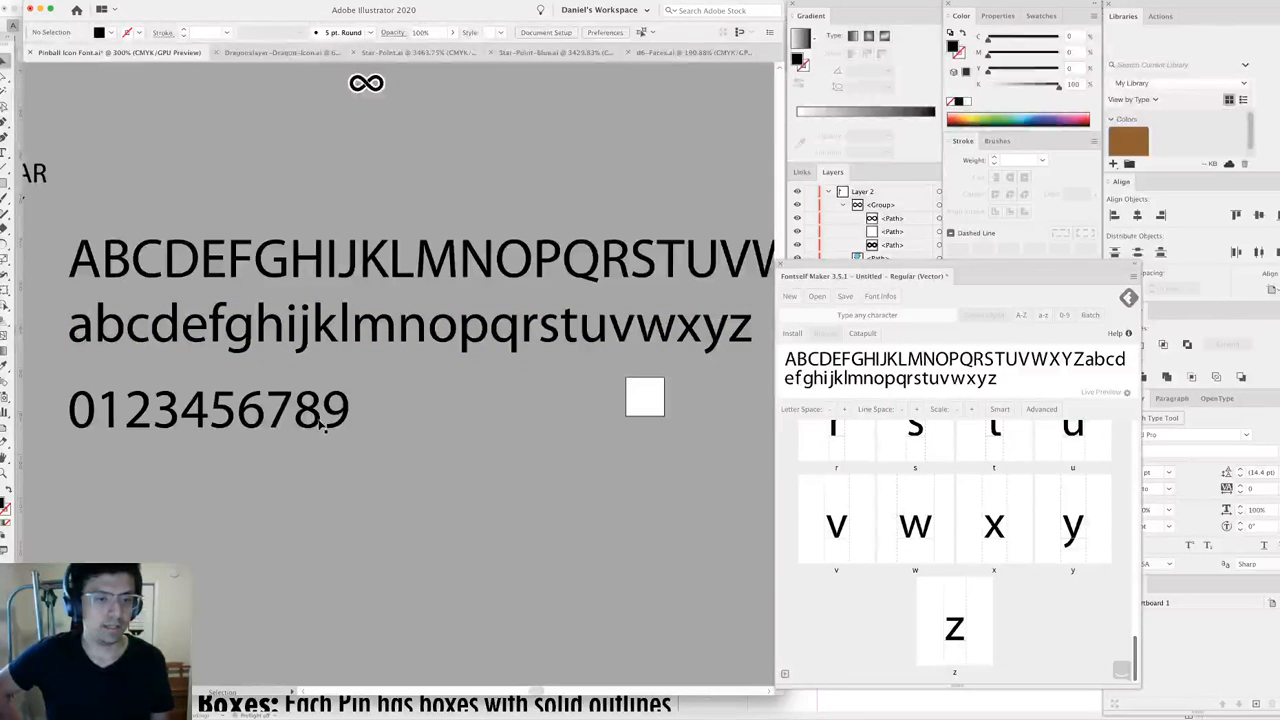
pyautogui.click(322, 426)
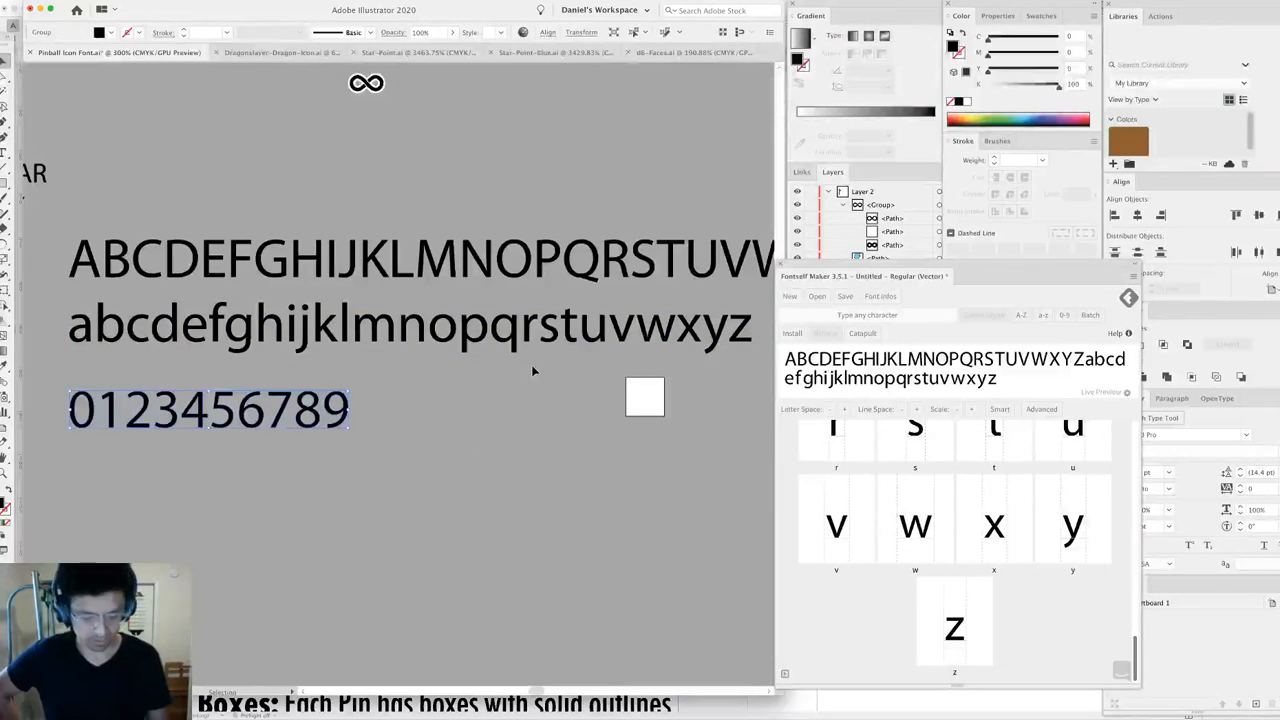
pyautogui.press('super+8')
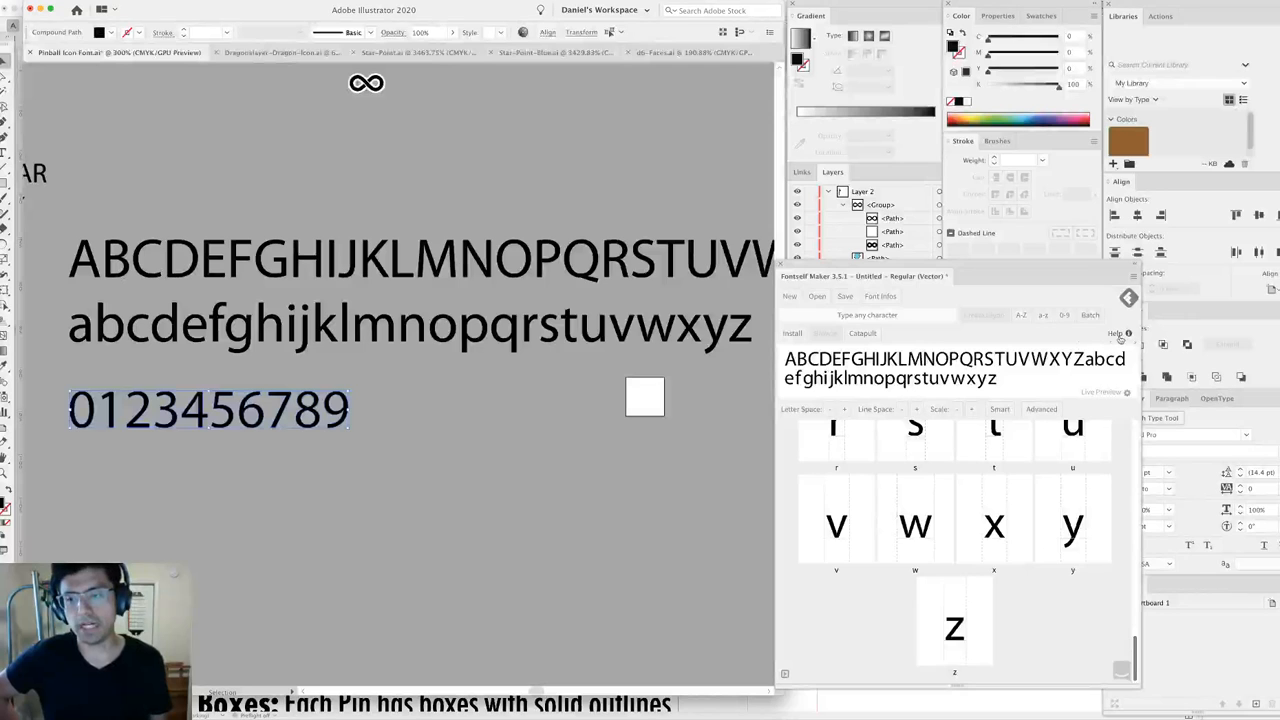
pyautogui.click(1066, 316)
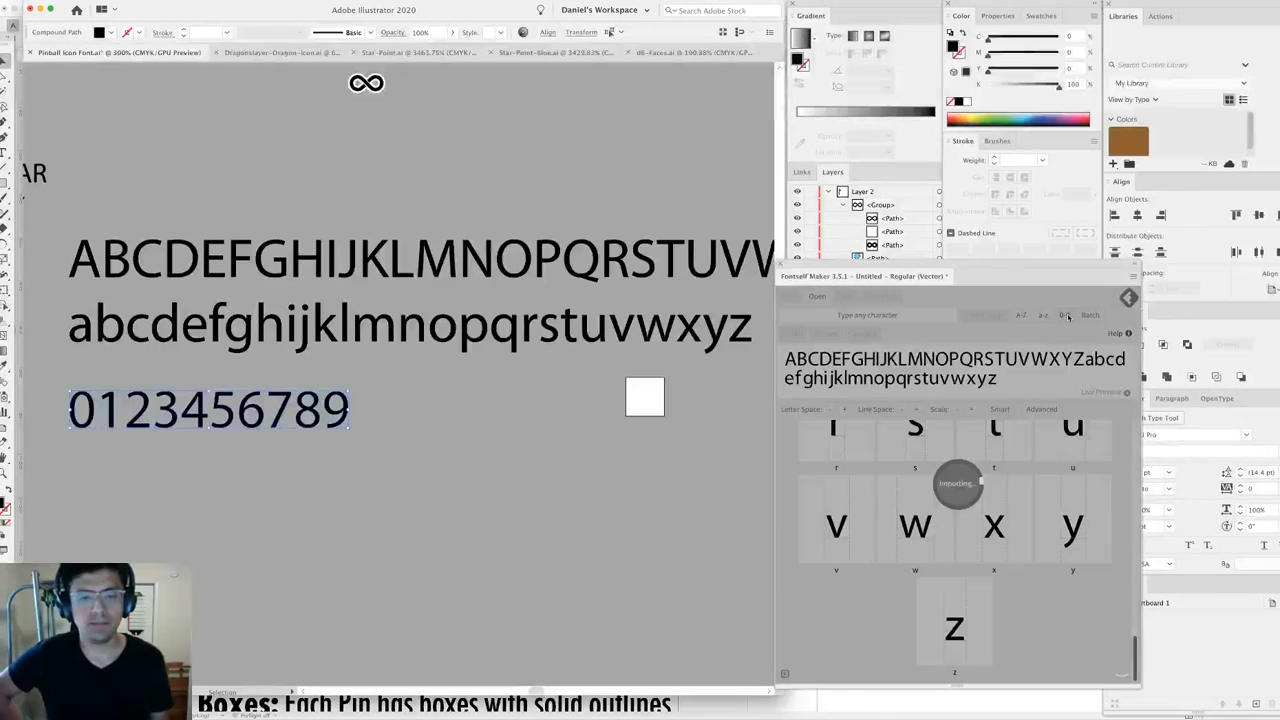
pyautogui.scroll(-10, 1060, 515)
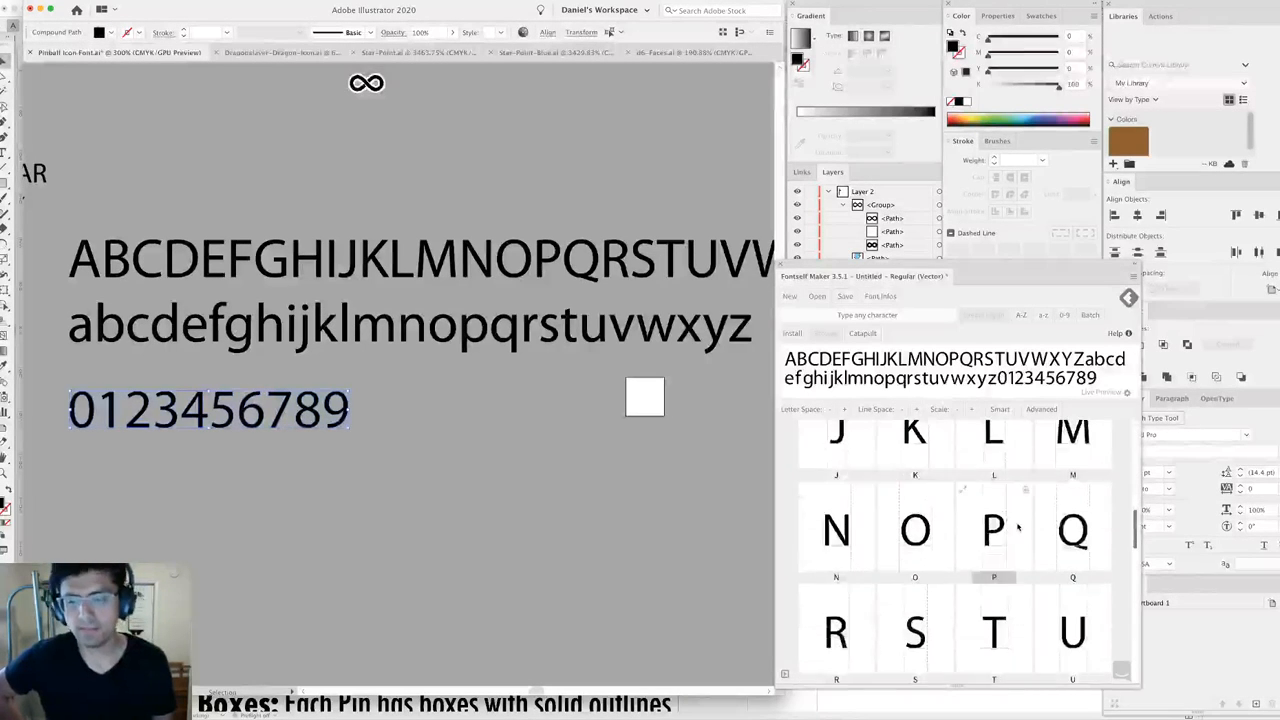
pyautogui.scroll(10, 1018, 527)
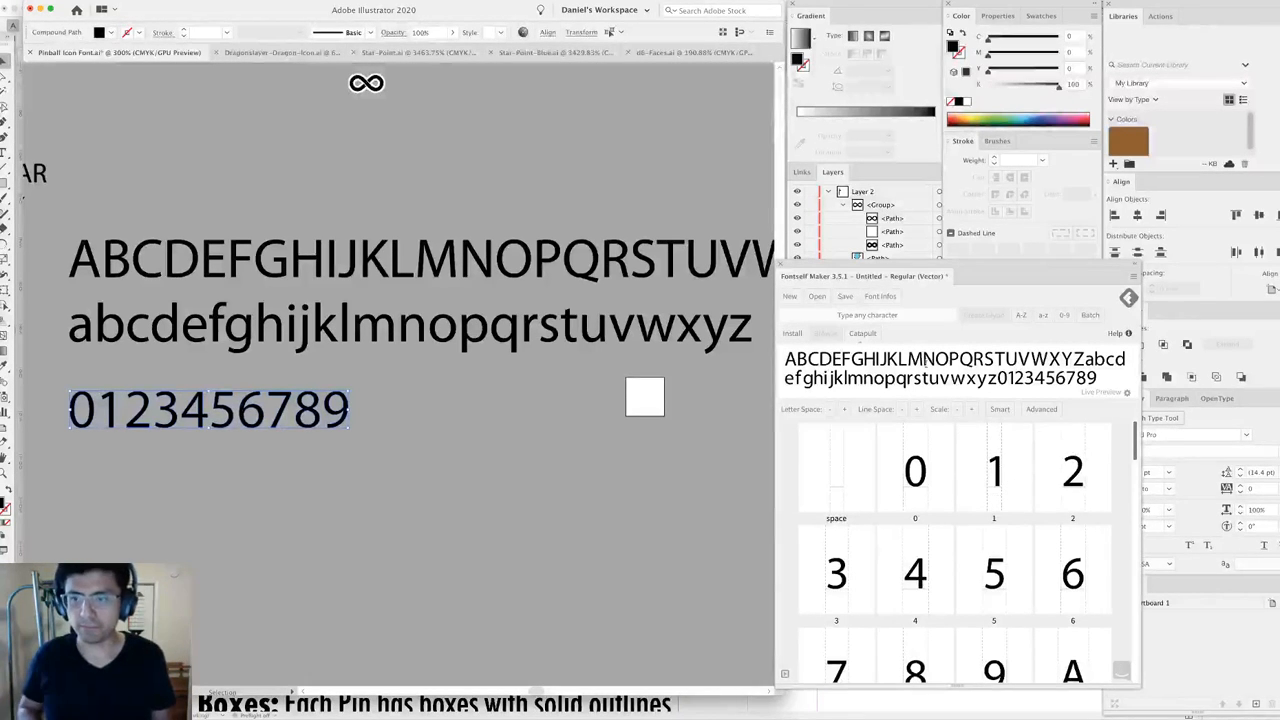
# Clear the selection and hide the Raw Text layer that holds the outlined reference characters.
pyautogui.click(703, 401)
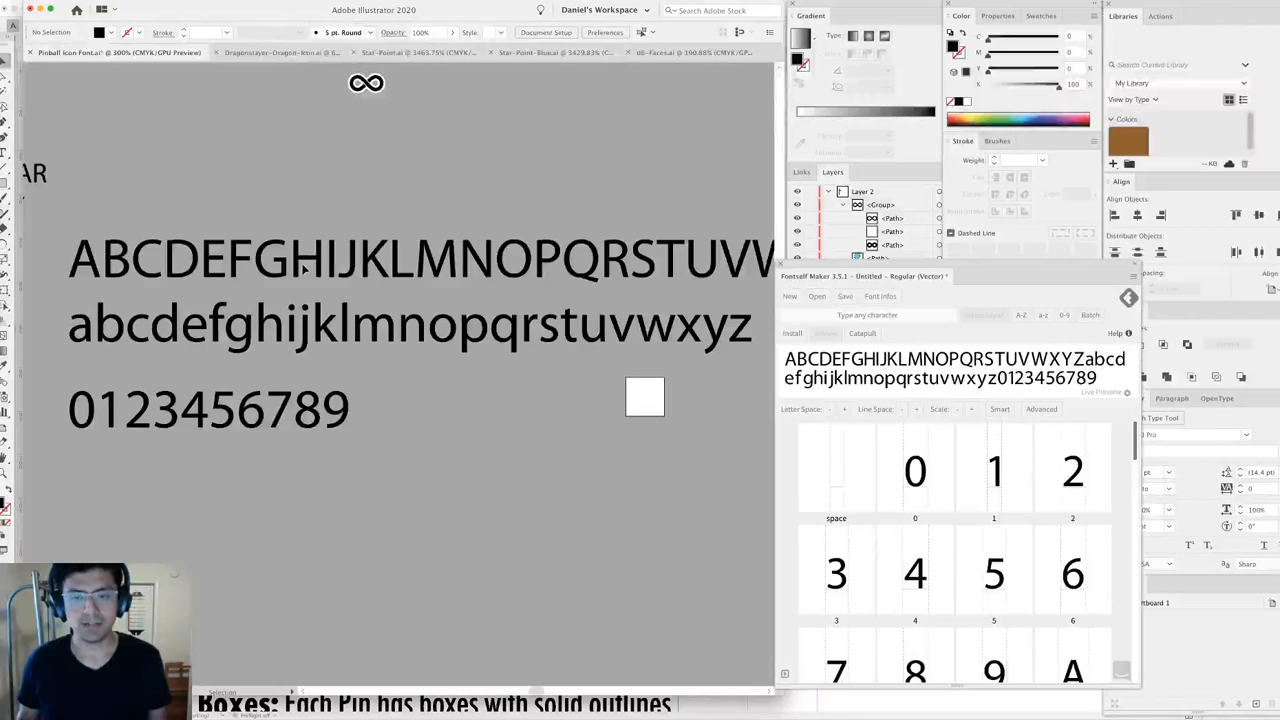
pyautogui.click(380, 335)
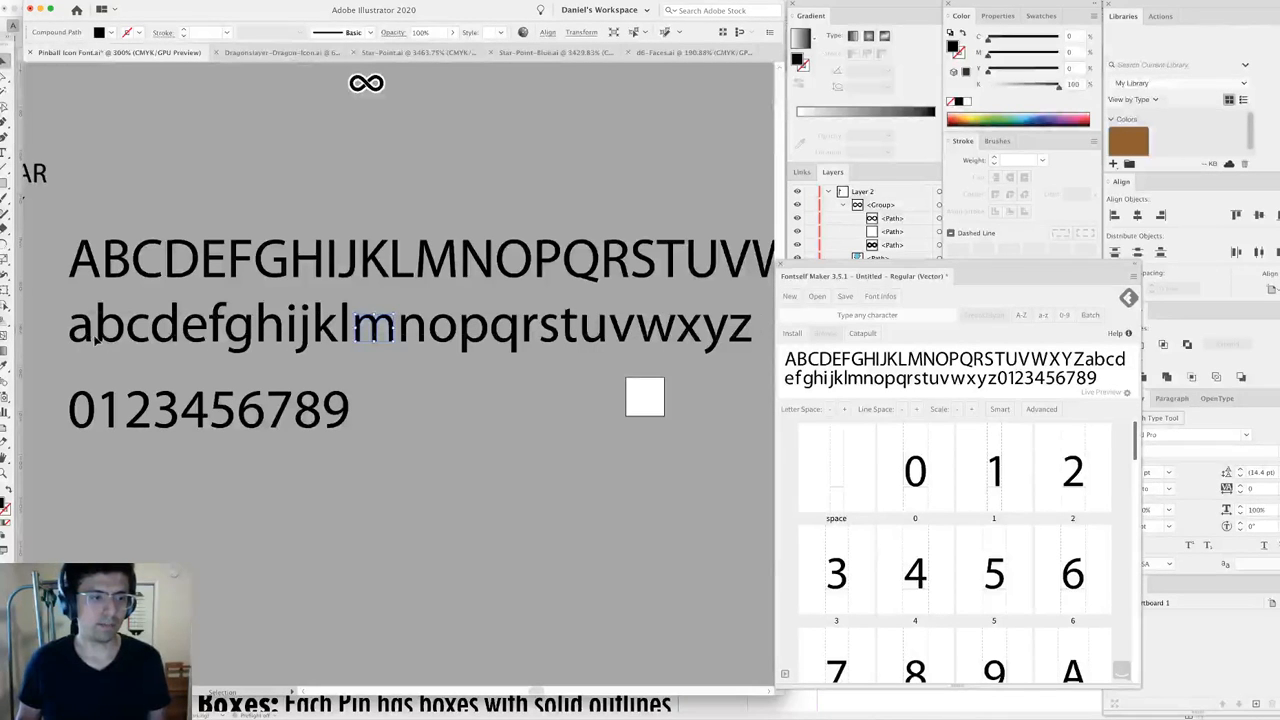
pyautogui.press('super+a')
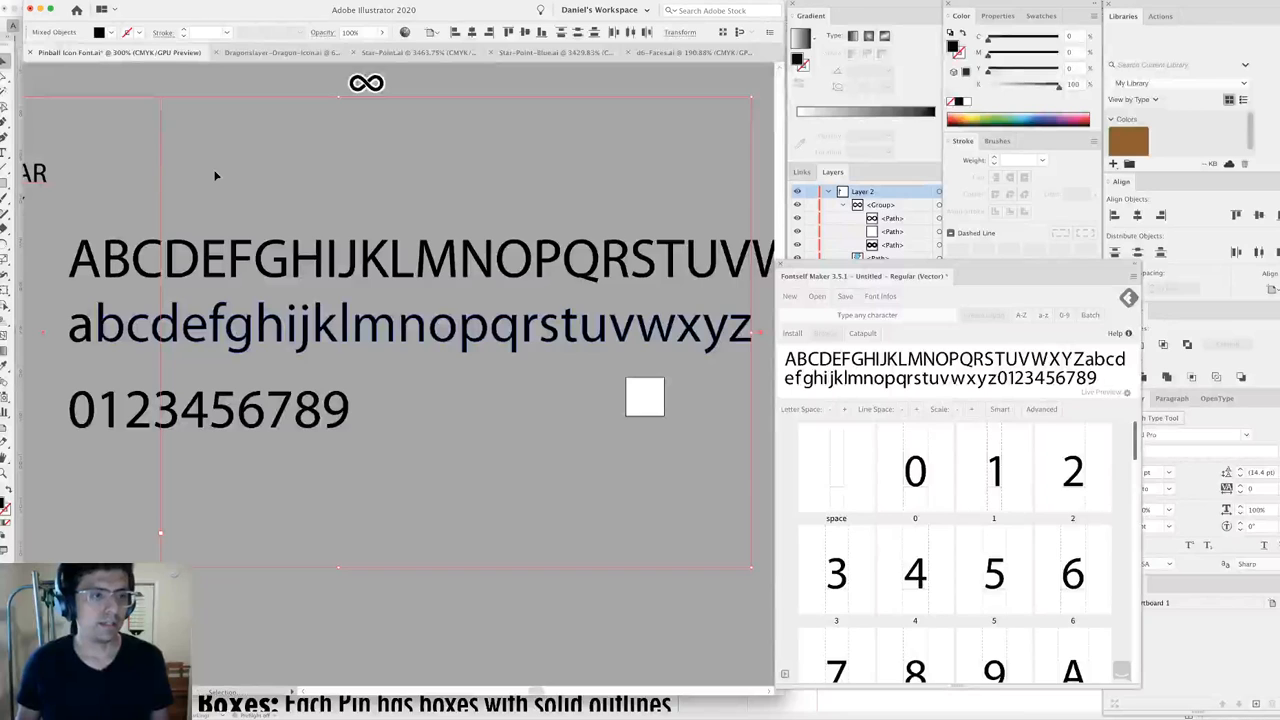
pyautogui.click(225, 208)
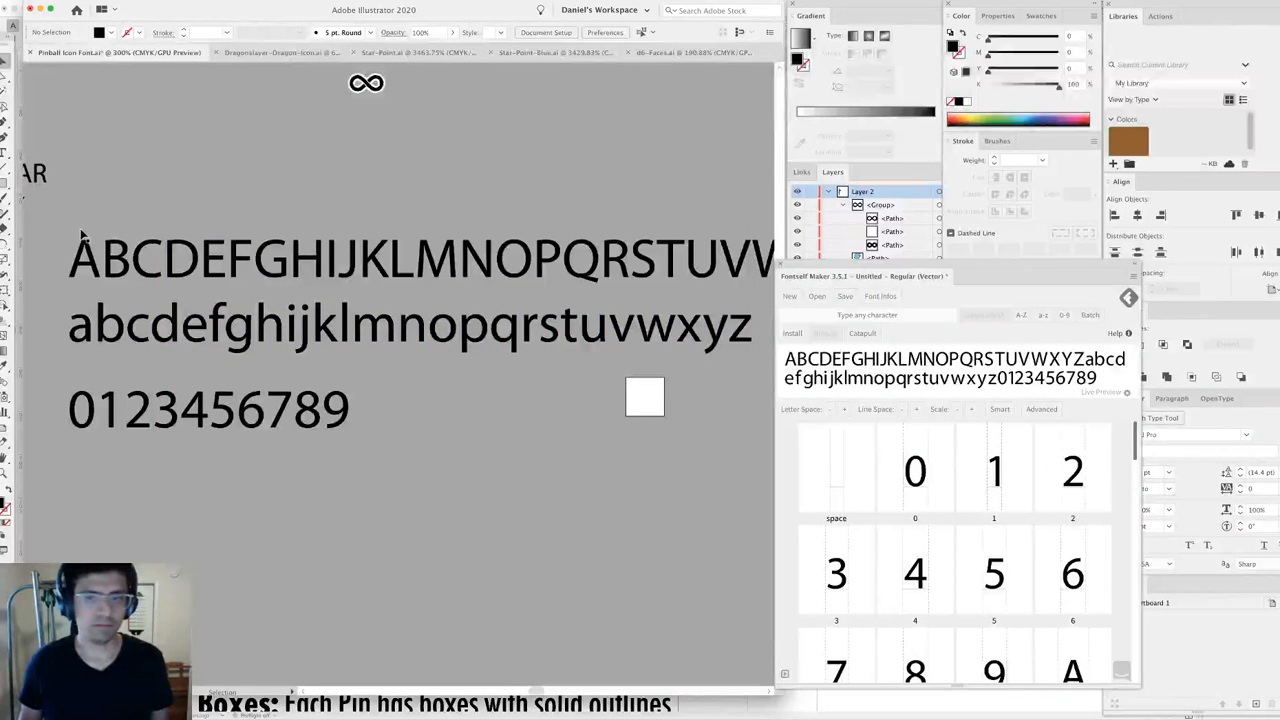
pyautogui.click(857, 256)
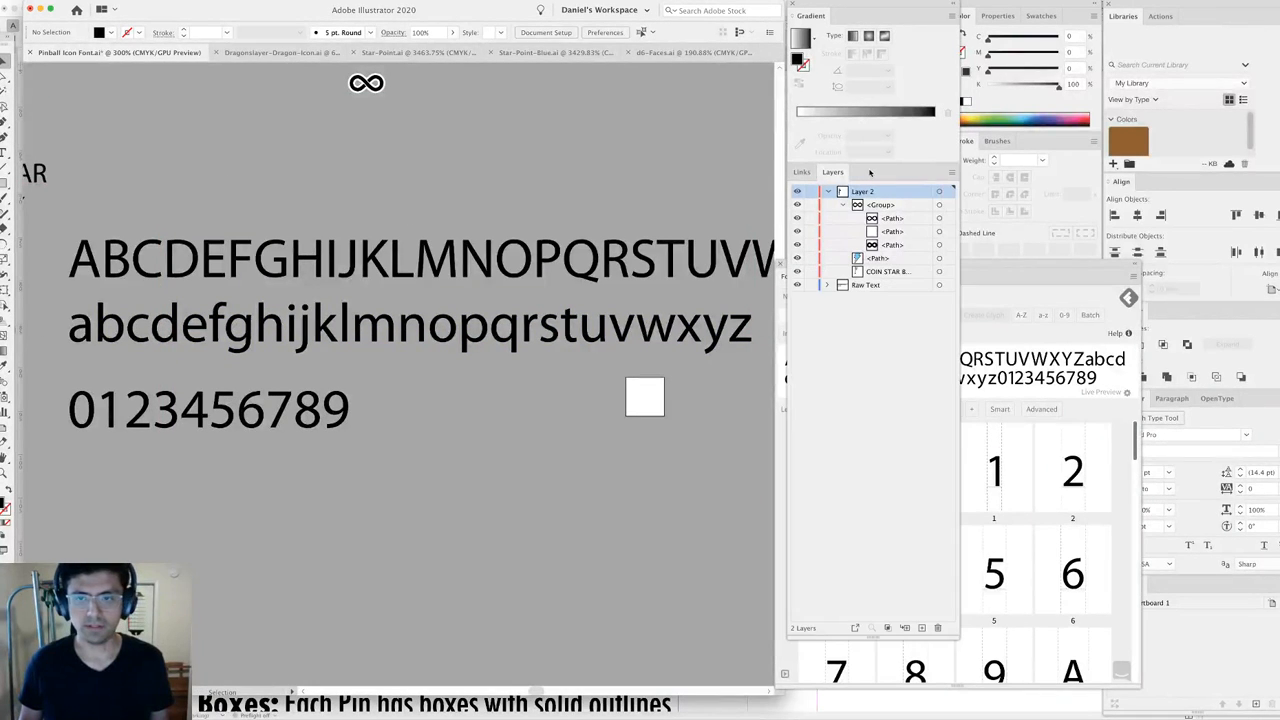
pyautogui.click(876, 286)
pyautogui.click(797, 285)
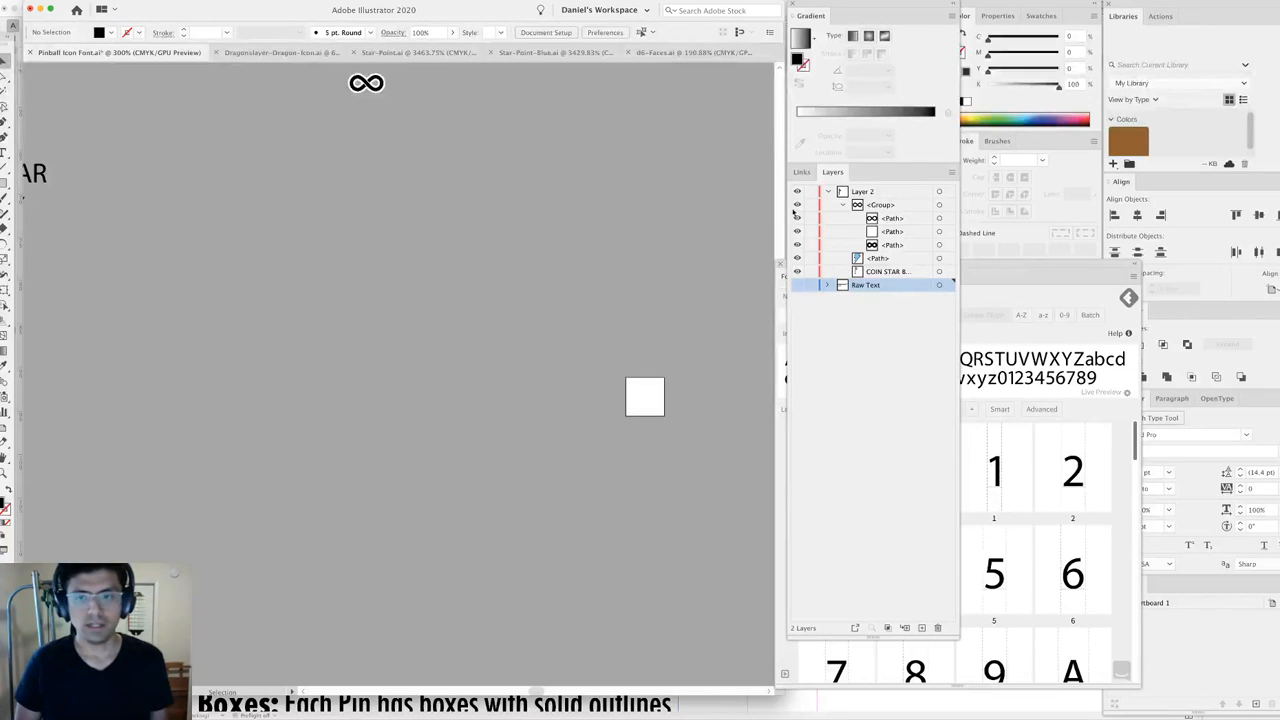
# Bring the icon-name list into view and shrink its text frame in width and height to fit closely around the words.
pyautogui.hscroll(-5, 251, 243)
pyautogui.moveTo(252, 256); pyautogui.dragTo(652, 358)
pyautogui.moveTo(586, 334); pyautogui.dragTo(210, 298)
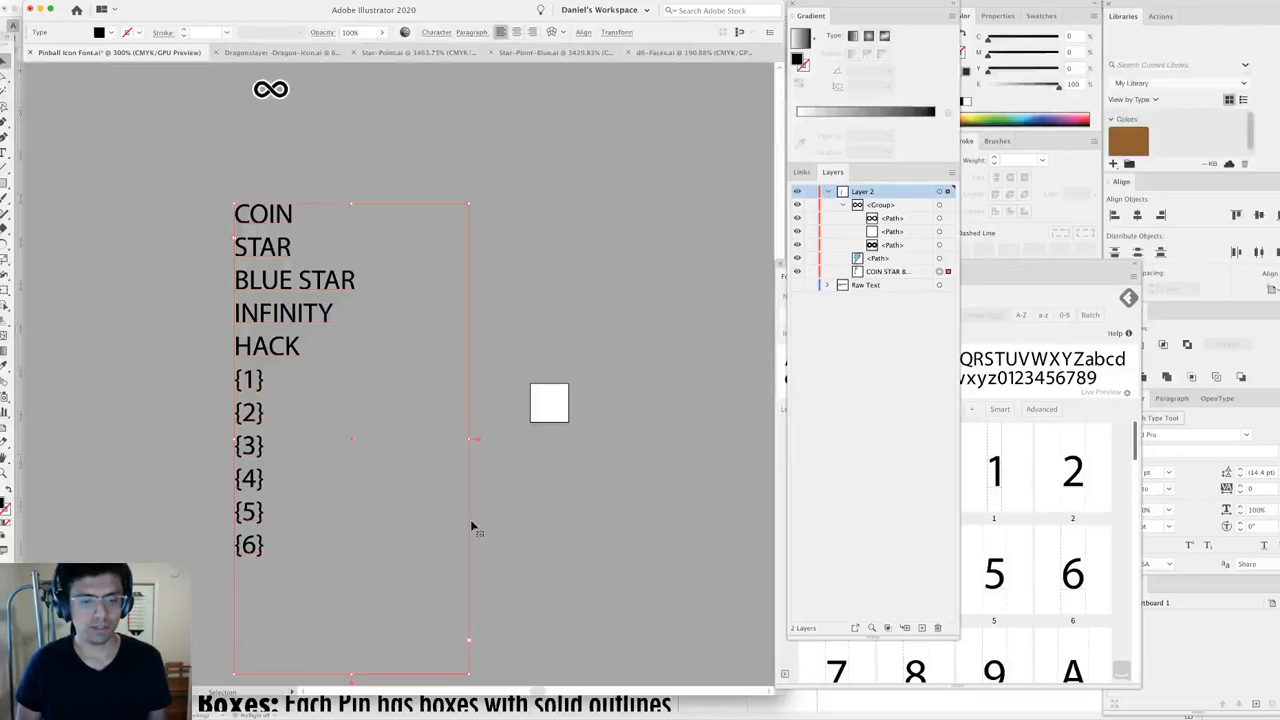
pyautogui.moveTo(469, 438); pyautogui.dragTo(375, 434)
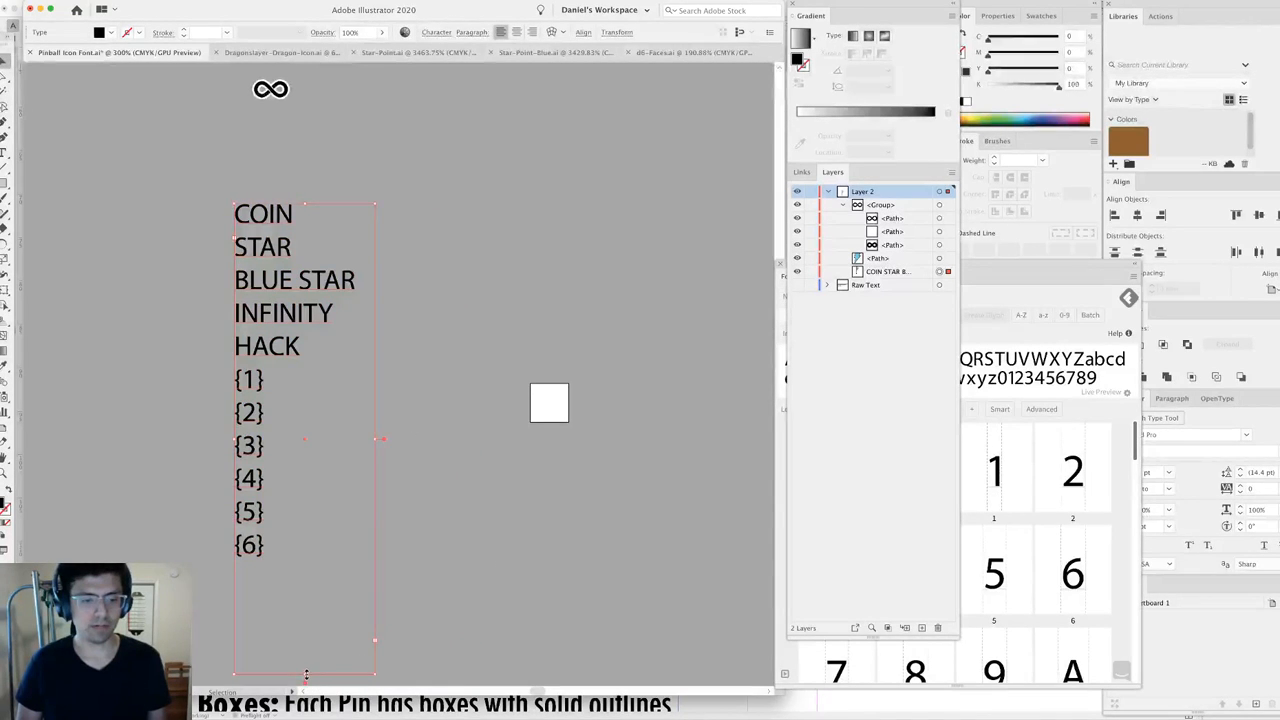
pyautogui.moveTo(306, 674); pyautogui.dragTo(300, 562)
pyautogui.click(429, 307)
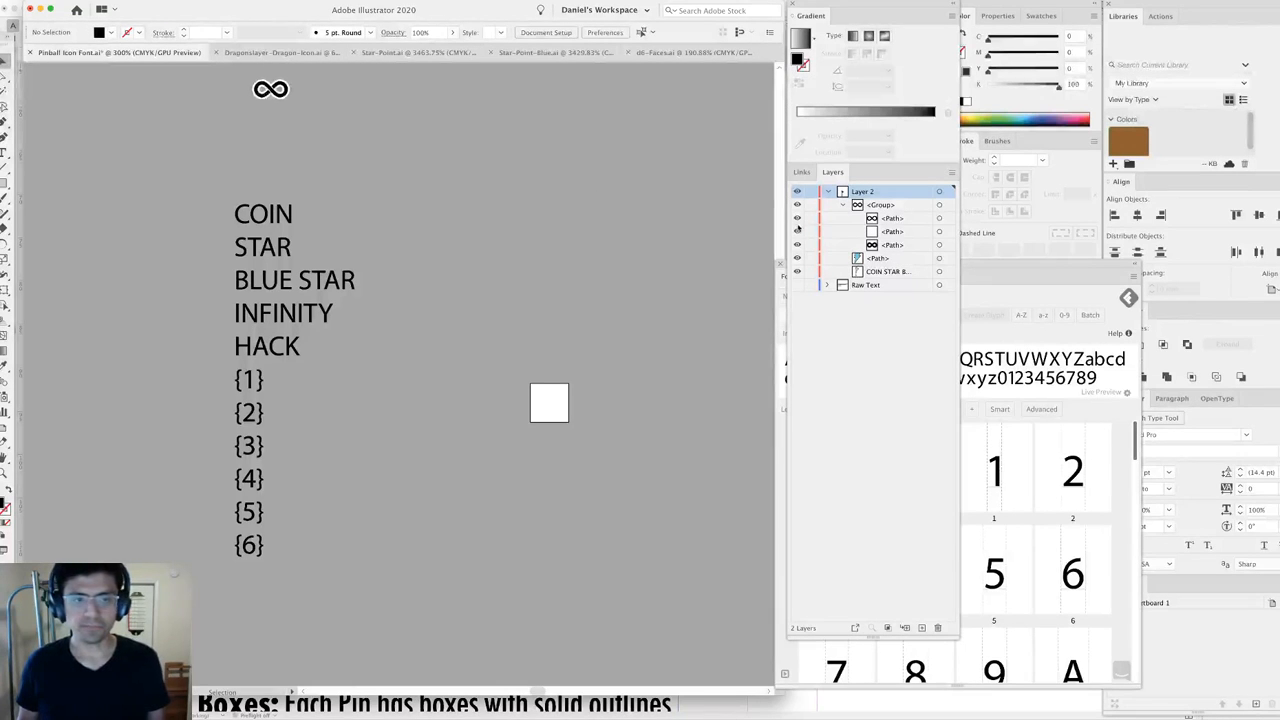
# Move the COIN entry from the start of the icon-name list to a new line after {6}.
pyautogui.click(296, 218)
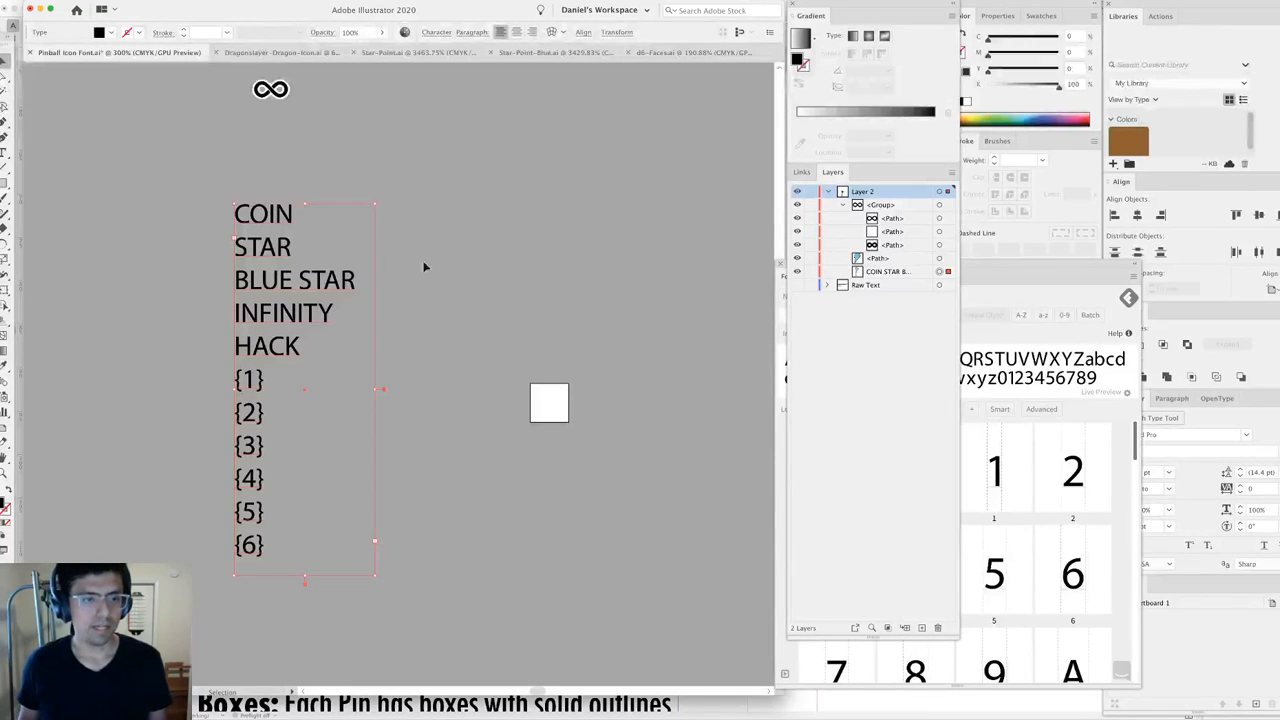
pyautogui.doubleClick(291, 215)
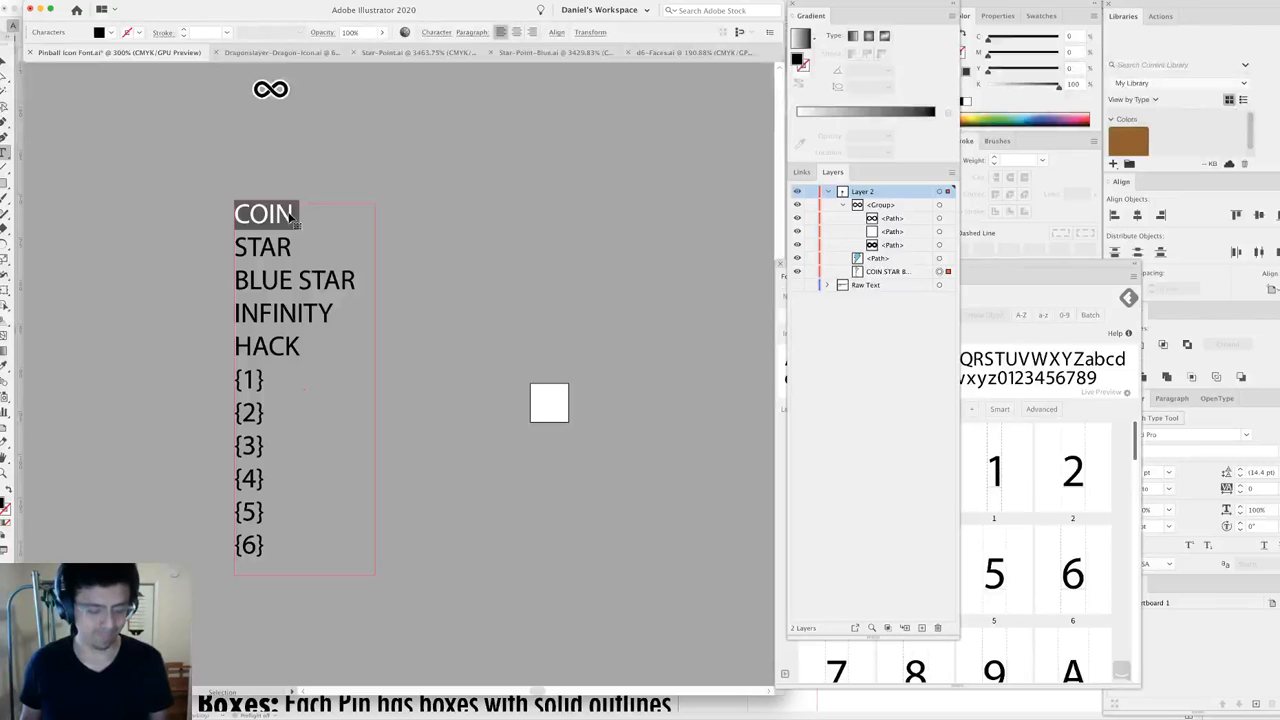
pyautogui.press('Delete')
pyautogui.press('Delete')
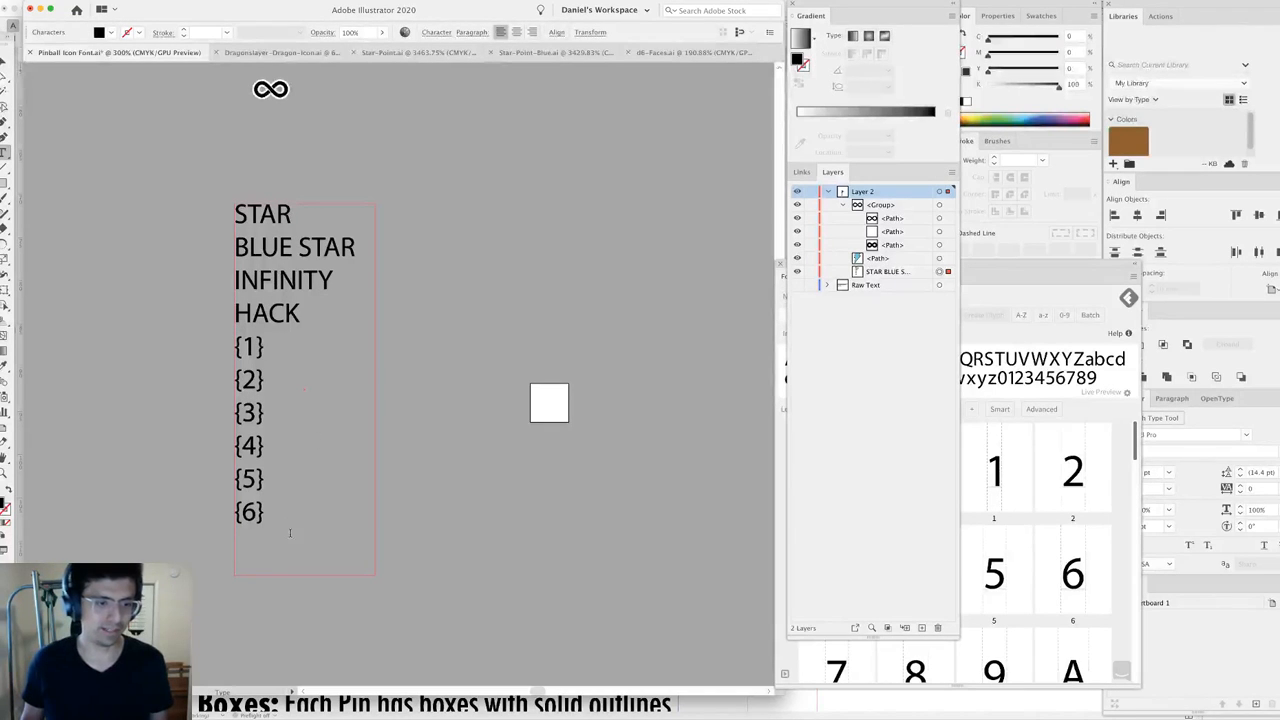
pyautogui.press('Return')
pyautogui.write('COIN')
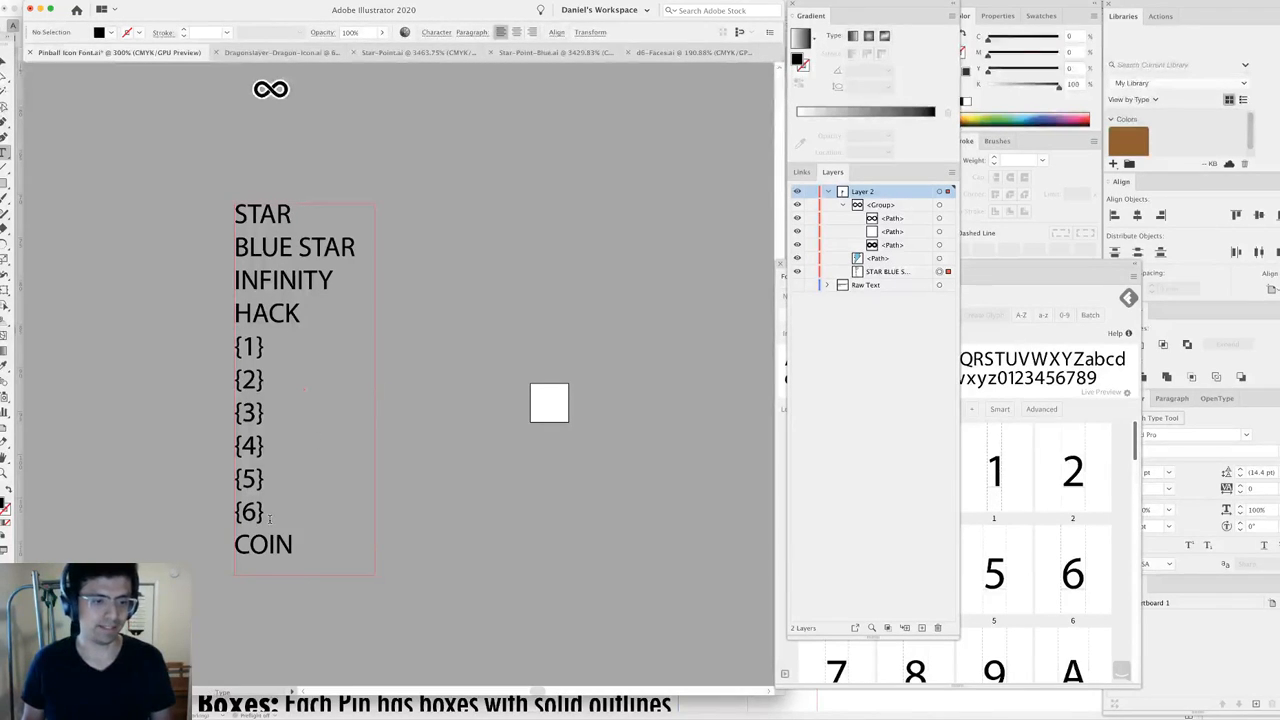
pyautogui.press('Escape')
pyautogui.click(683, 286)
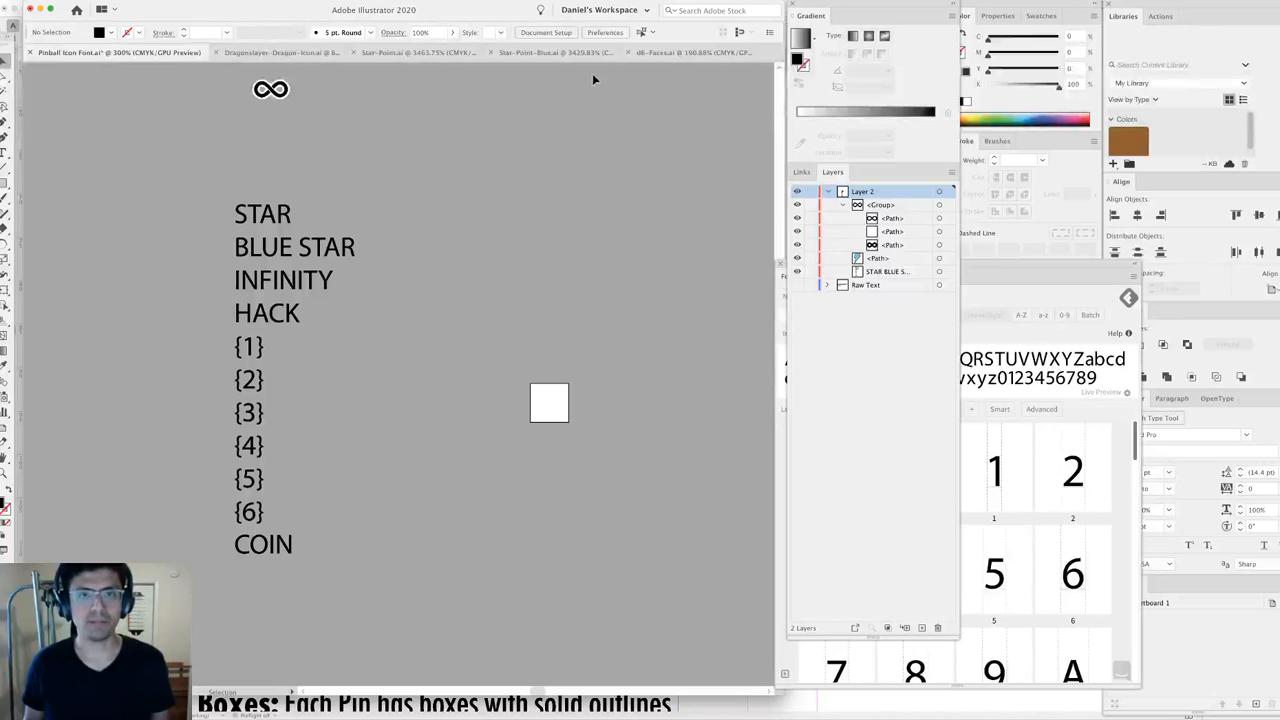
# Add a new layer above Layer 2 and name it STAR.
pyautogui.click(921, 627)
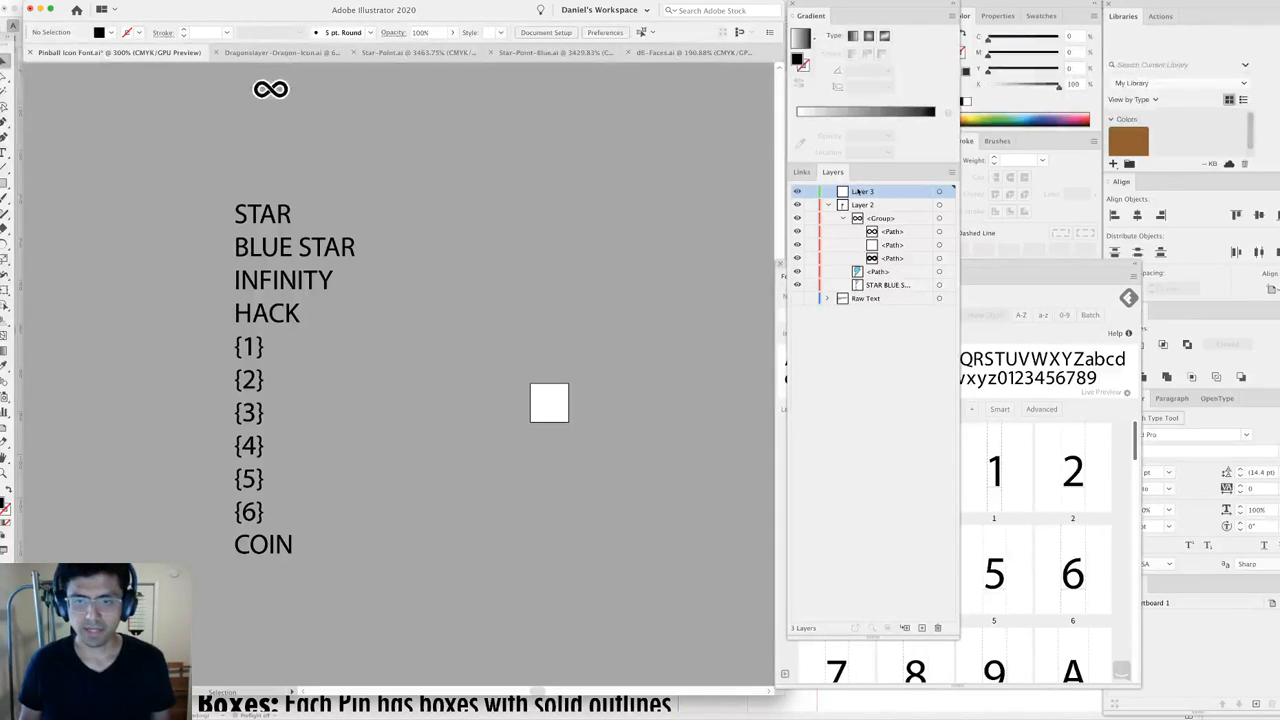
pyautogui.doubleClick(858, 191)
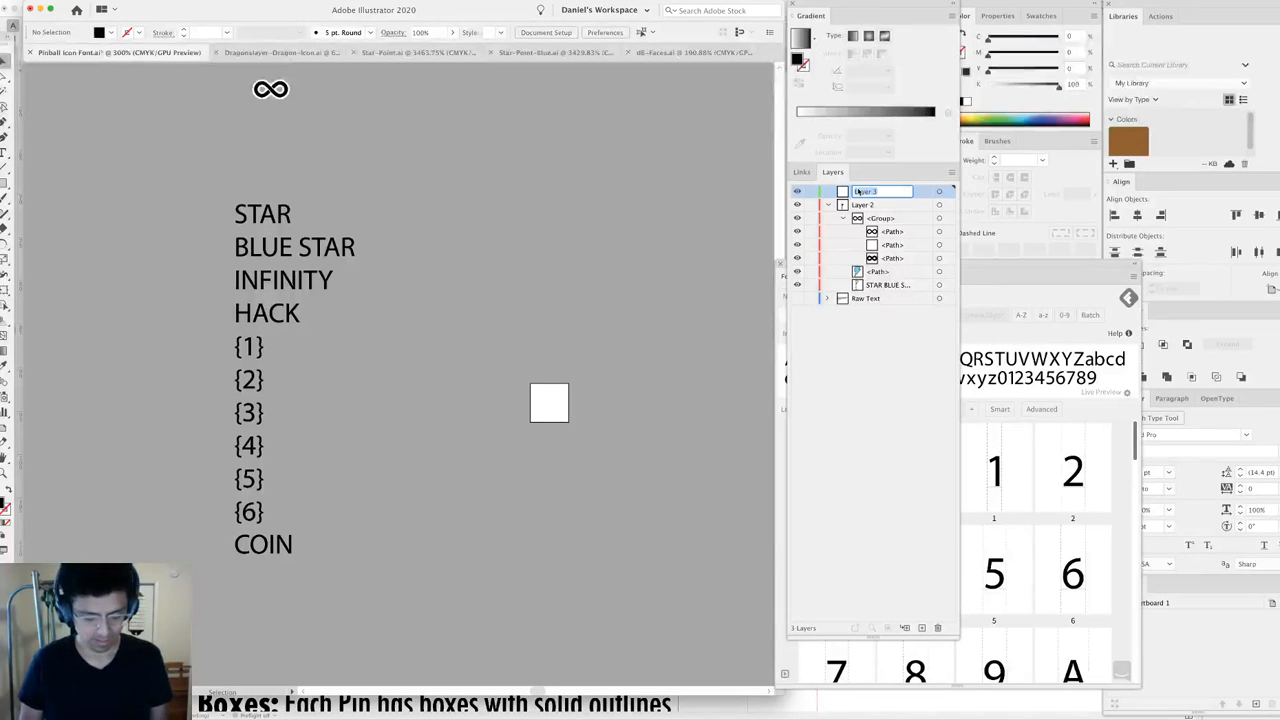
pyautogui.write('STAR')
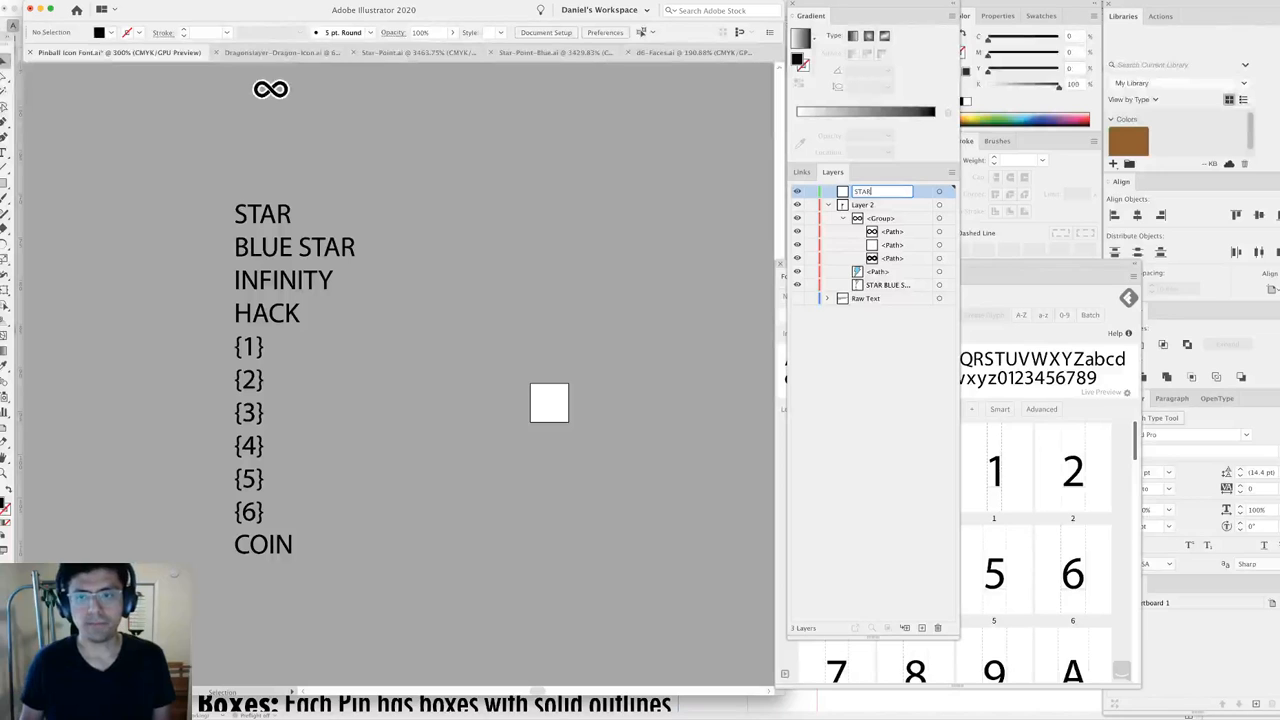
pyautogui.press('Return')
# Switch to the Star-Point document and select all the star artwork to examine its paths and anchor points.
pyautogui.click(366, 56)
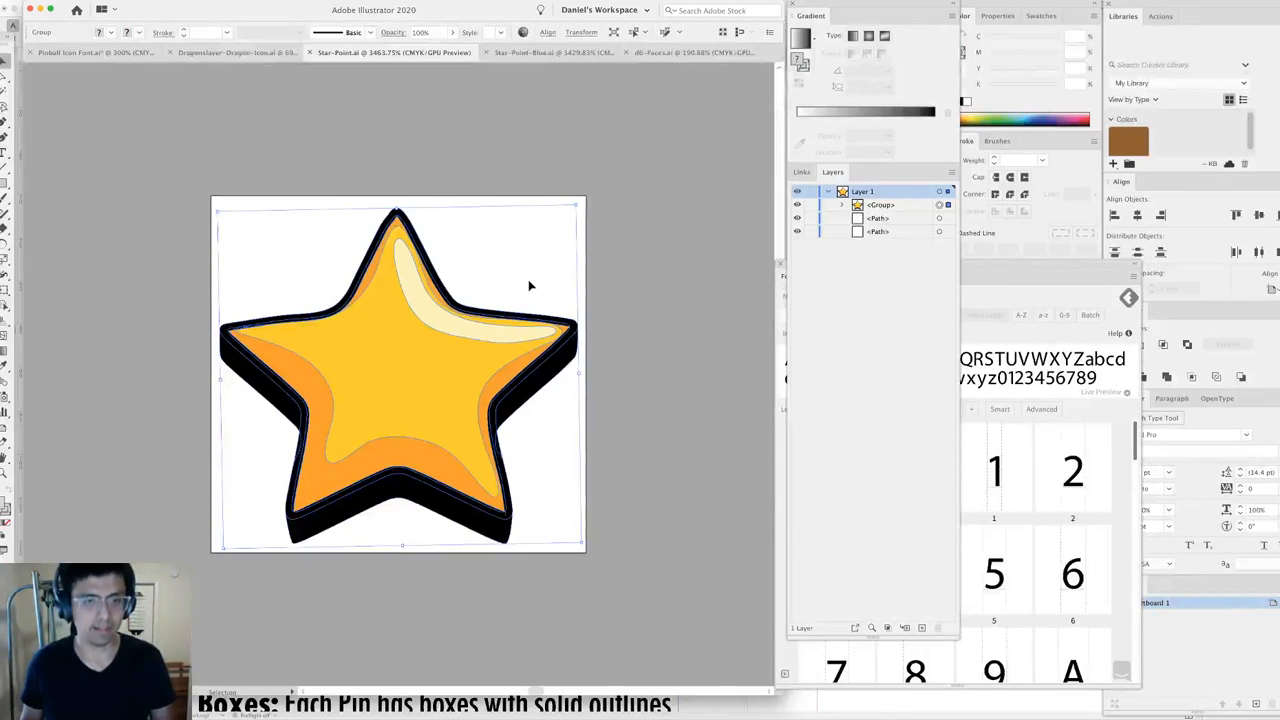
pyautogui.moveTo(506, 212); pyautogui.dragTo(321, 419)
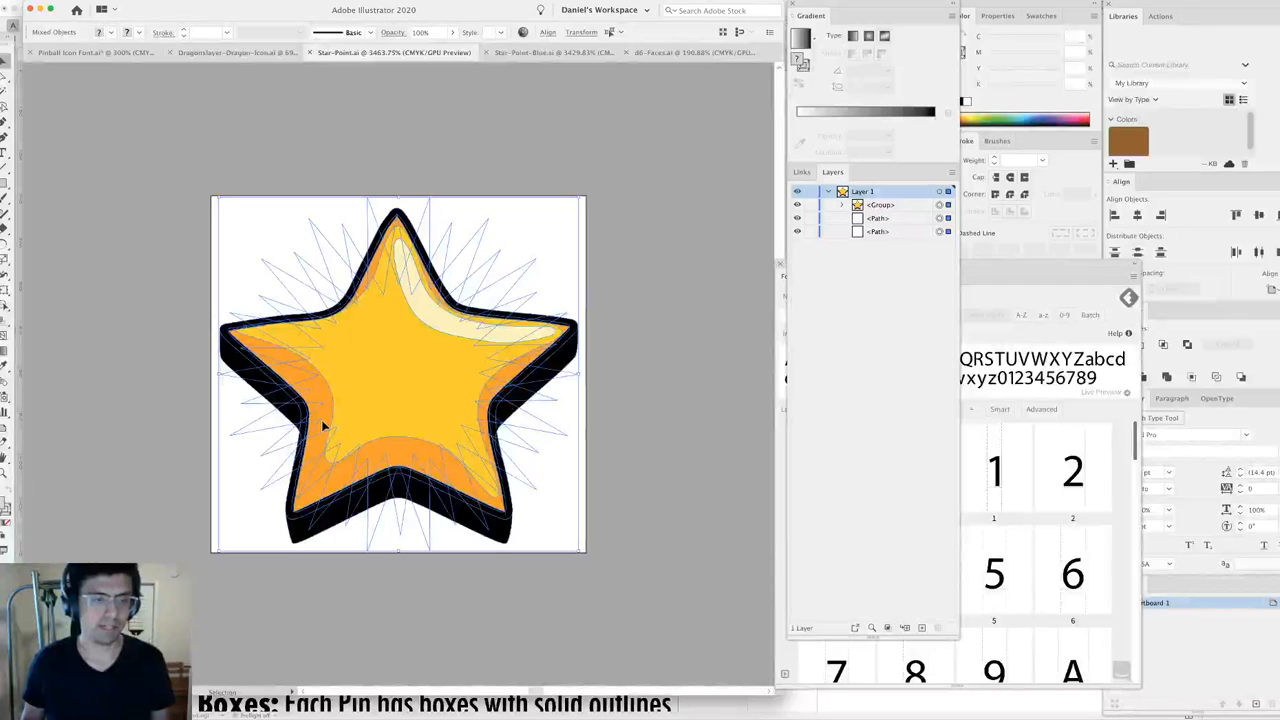
pyautogui.moveTo(592, 136); pyautogui.dragTo(425, 350)
pyautogui.press('a')
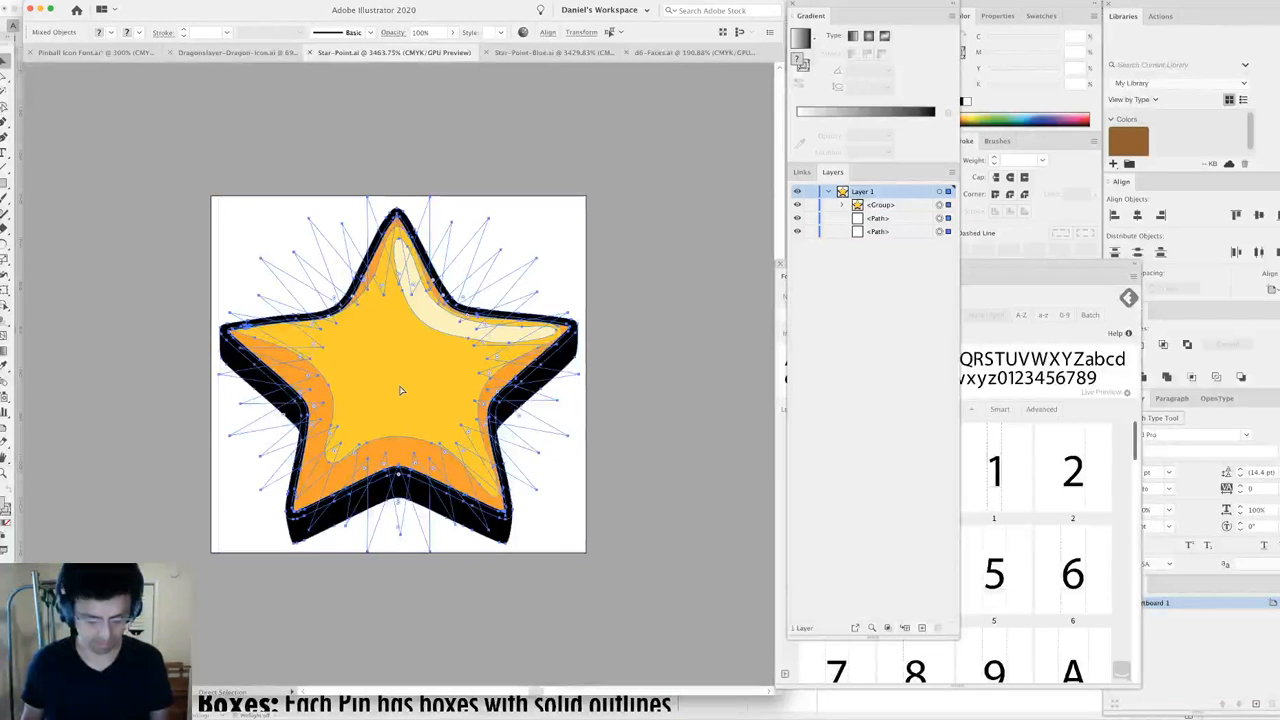
pyautogui.press('v')
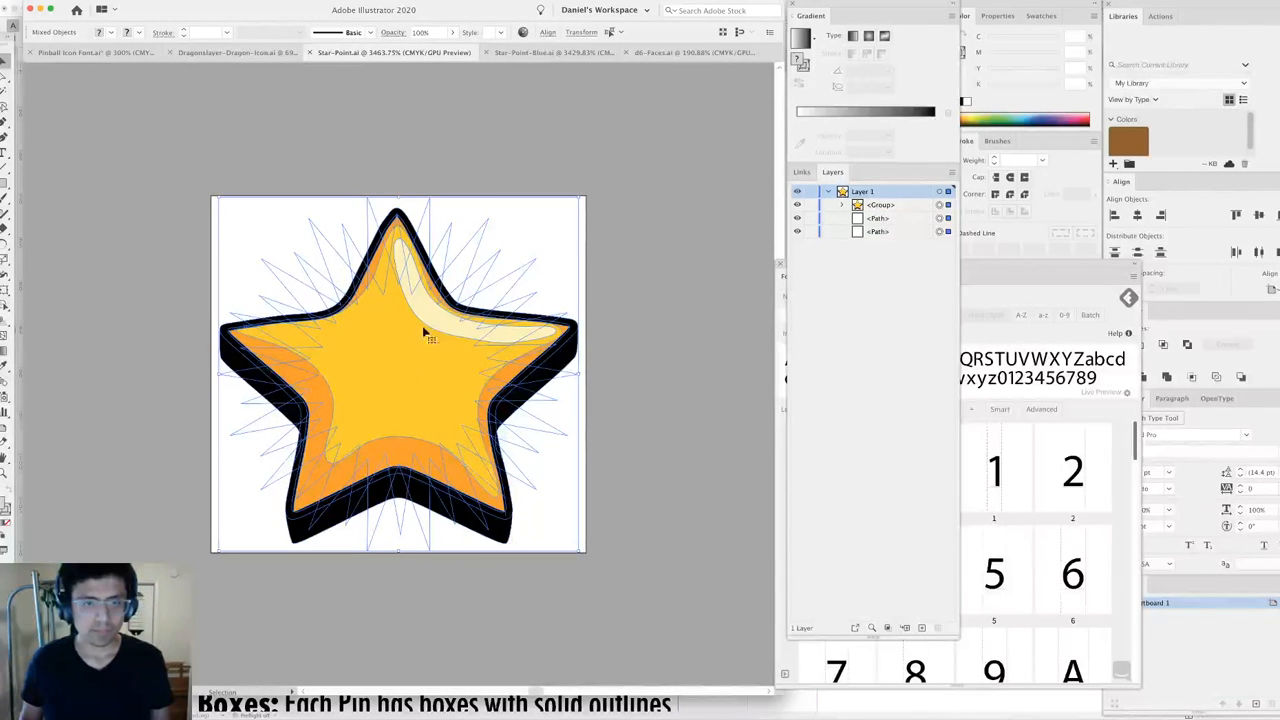
pyautogui.click(588, 240)
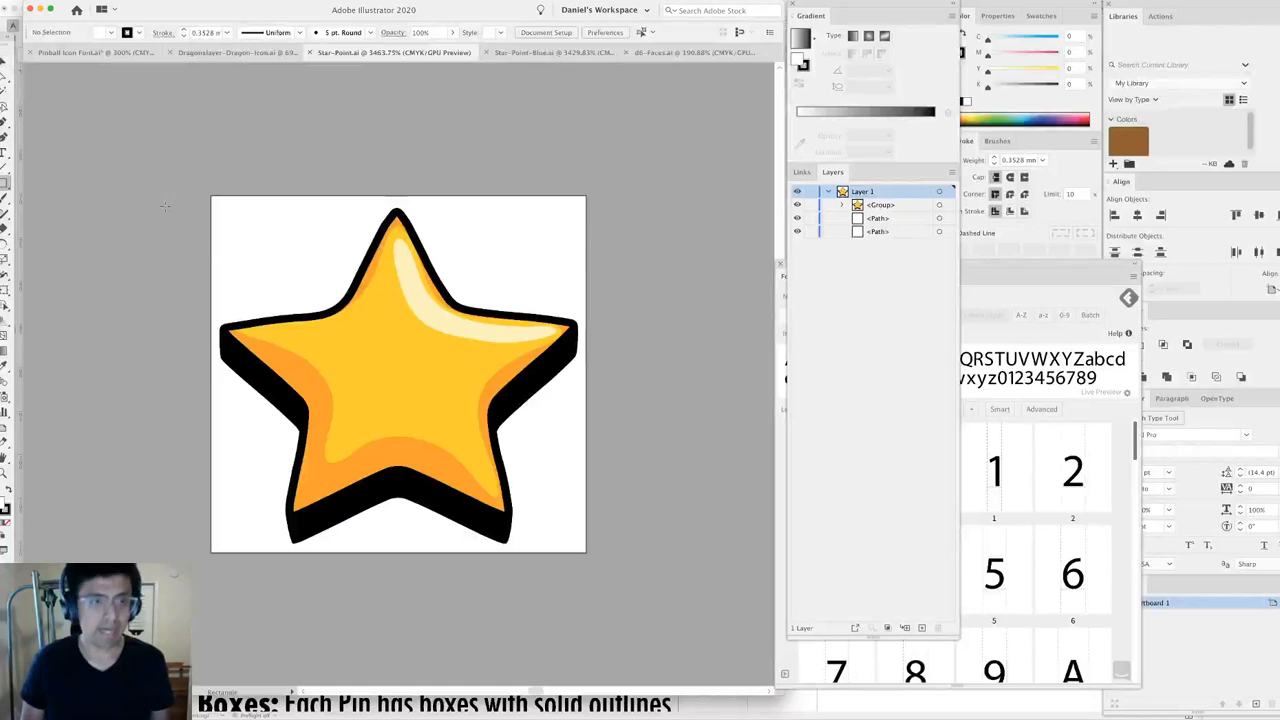
# Draw a rectangle about 6.9 by 4.6 mm over the star, send it to the back and fill it with 100% cyan.
pyautogui.moveTo(167, 197); pyautogui.dragTo(684, 546)
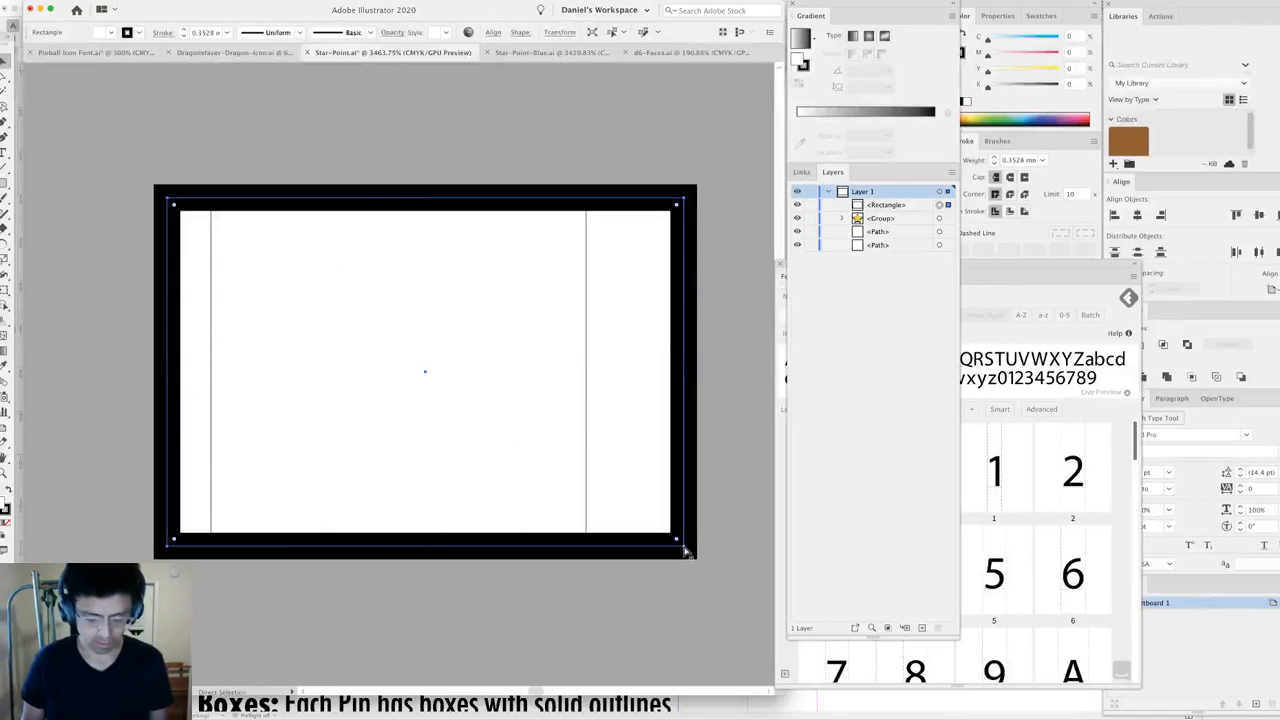
pyautogui.press('super+shift+bracketleft')
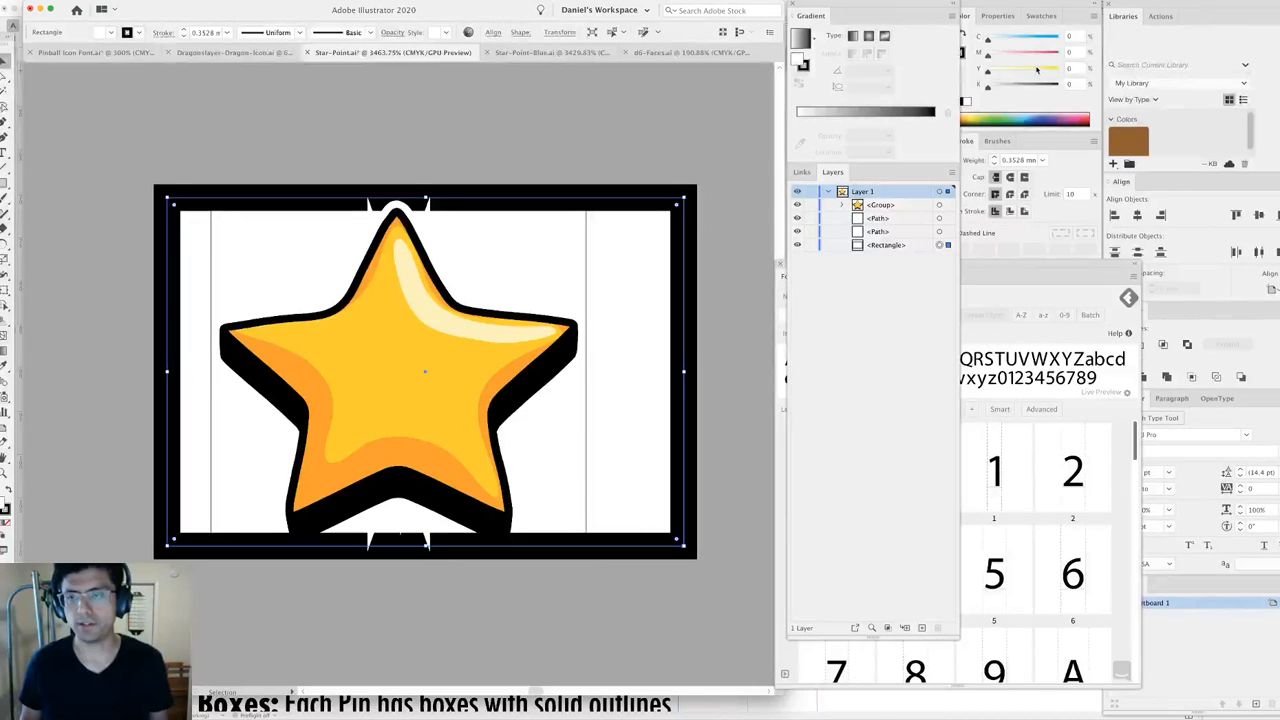
pyautogui.click(970, 67)
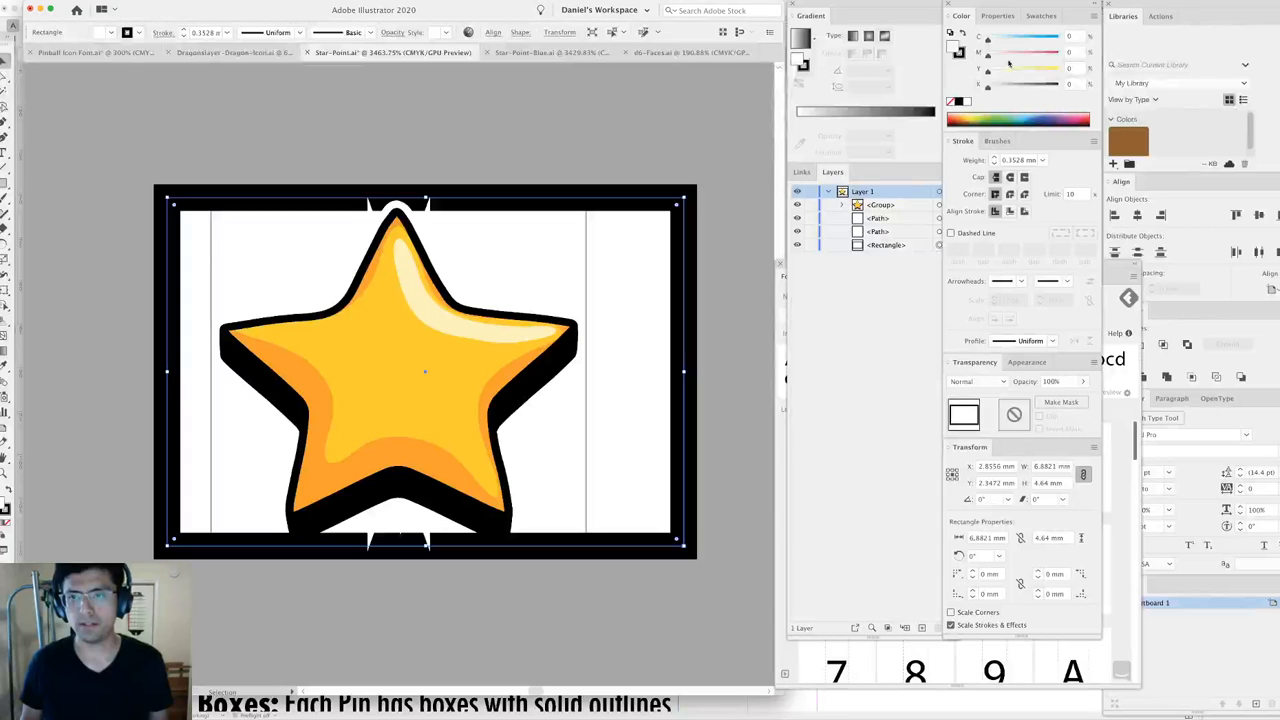
pyautogui.moveTo(1020, 40); pyautogui.dragTo(1060, 37)
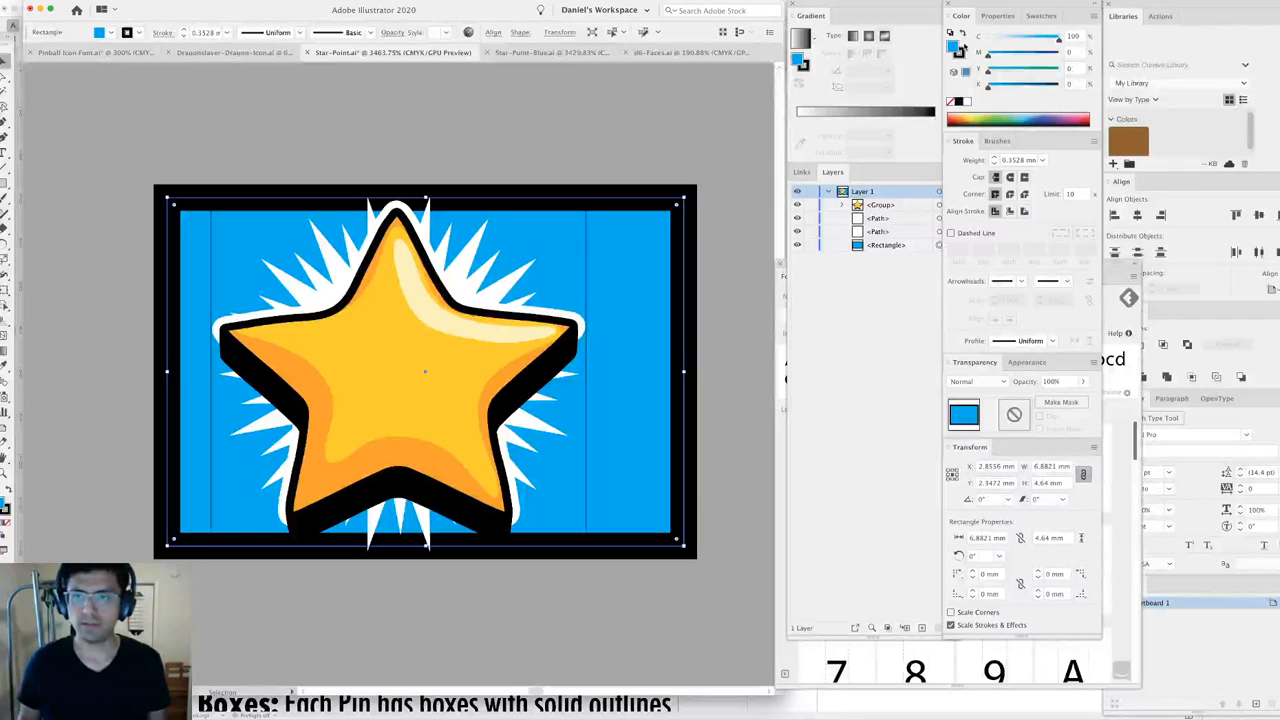
# Restore the backing rectangle's blue fill after clearing it by mistake, and remove its black stroke instead.
pyautogui.click(952, 101)
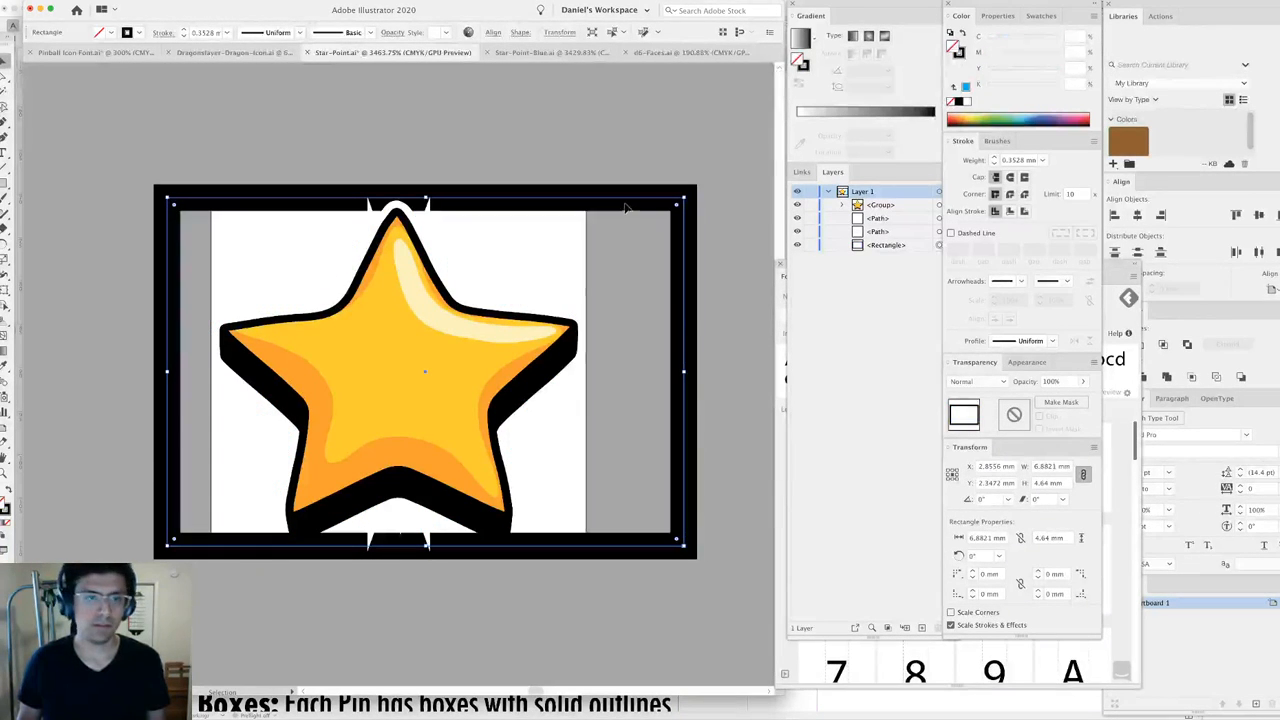
pyautogui.hotkey('ctrl', 'z')
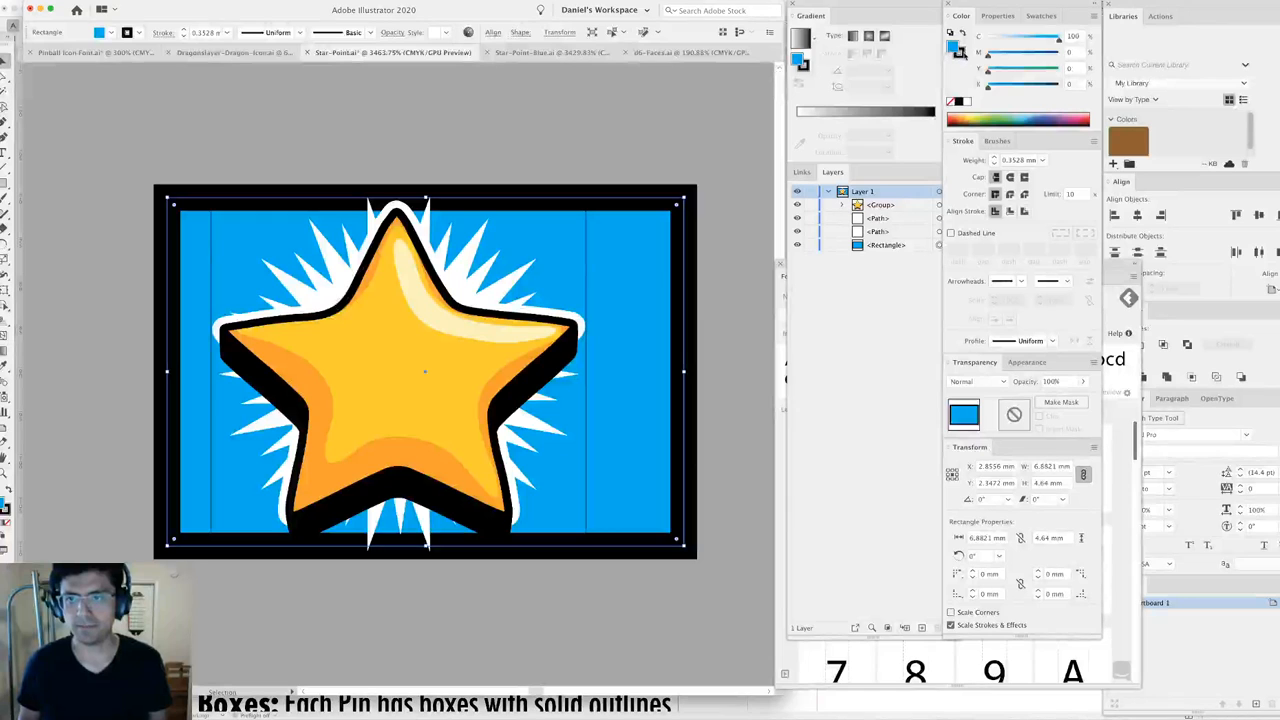
pyautogui.click(962, 52)
pyautogui.click(951, 102)
pyautogui.click(213, 139)
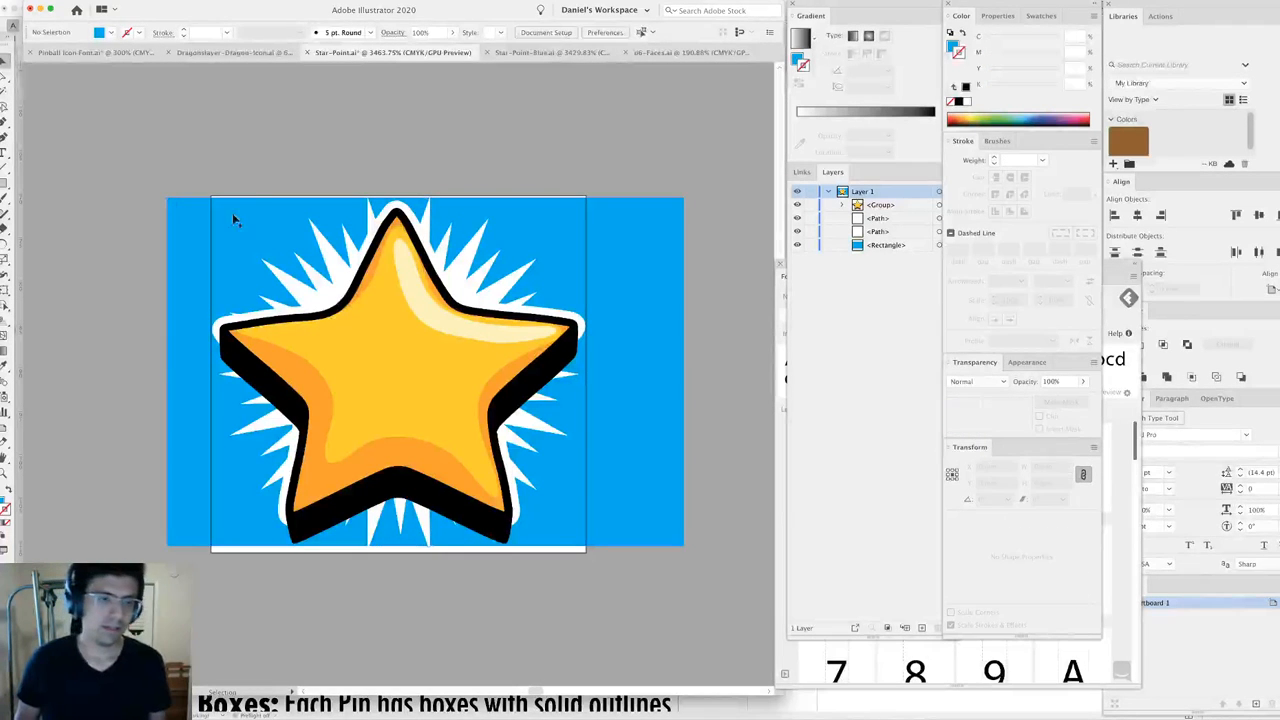
# Select the white burst path to inspect it against the blue, and delete the backing rectangle.
pyautogui.click(288, 281)
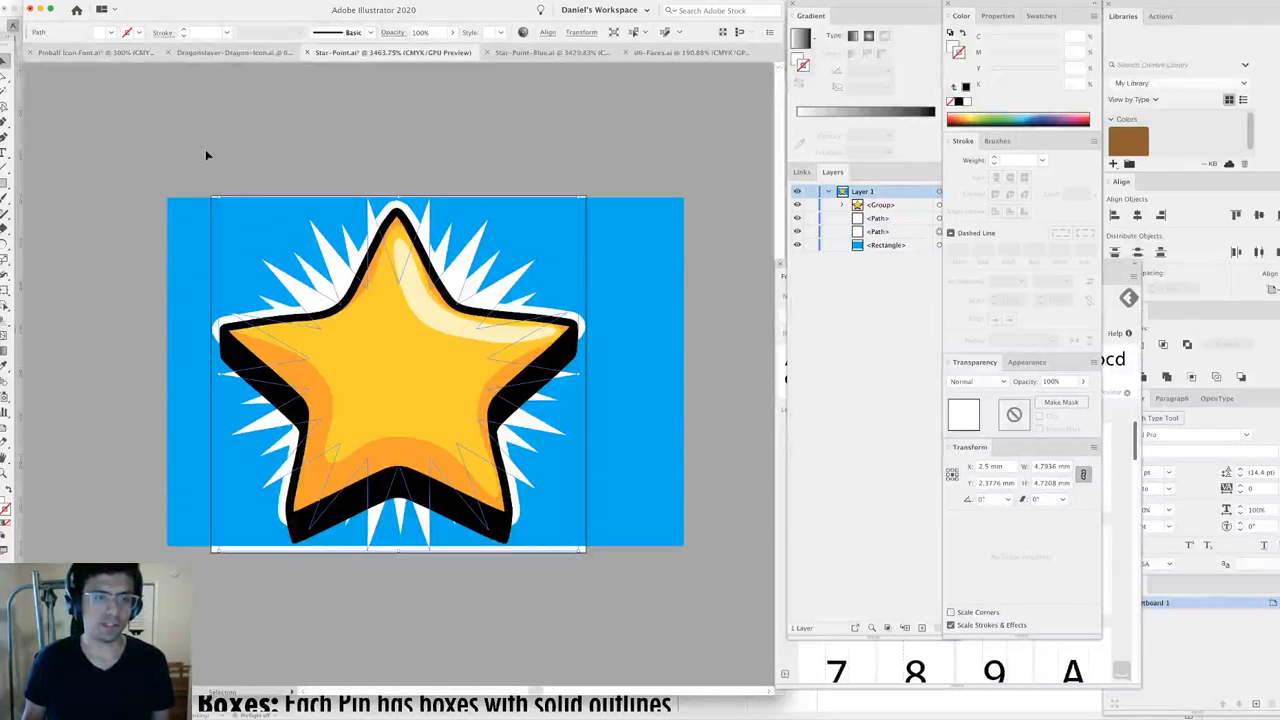
pyautogui.click(190, 231)
pyautogui.press('Delete')
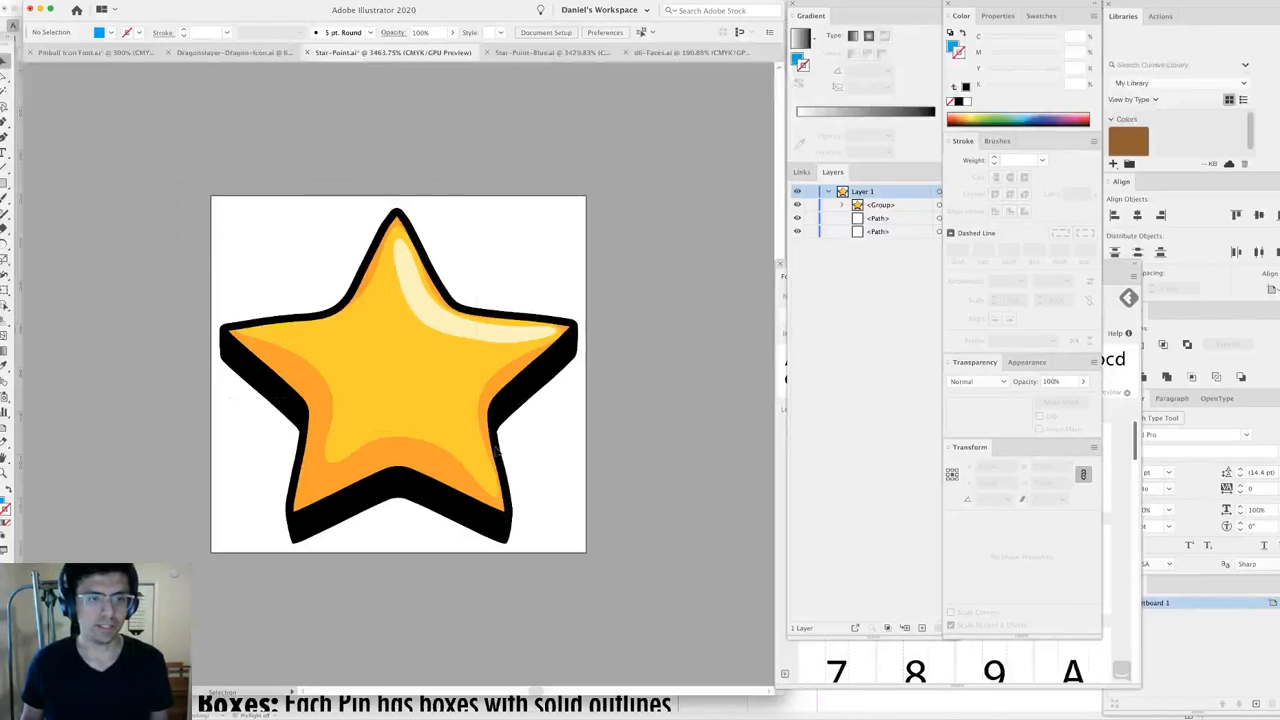
# Group all the star artwork into a single object and return to the Pinball Icon Font document's artboard.
pyautogui.press('super+a')
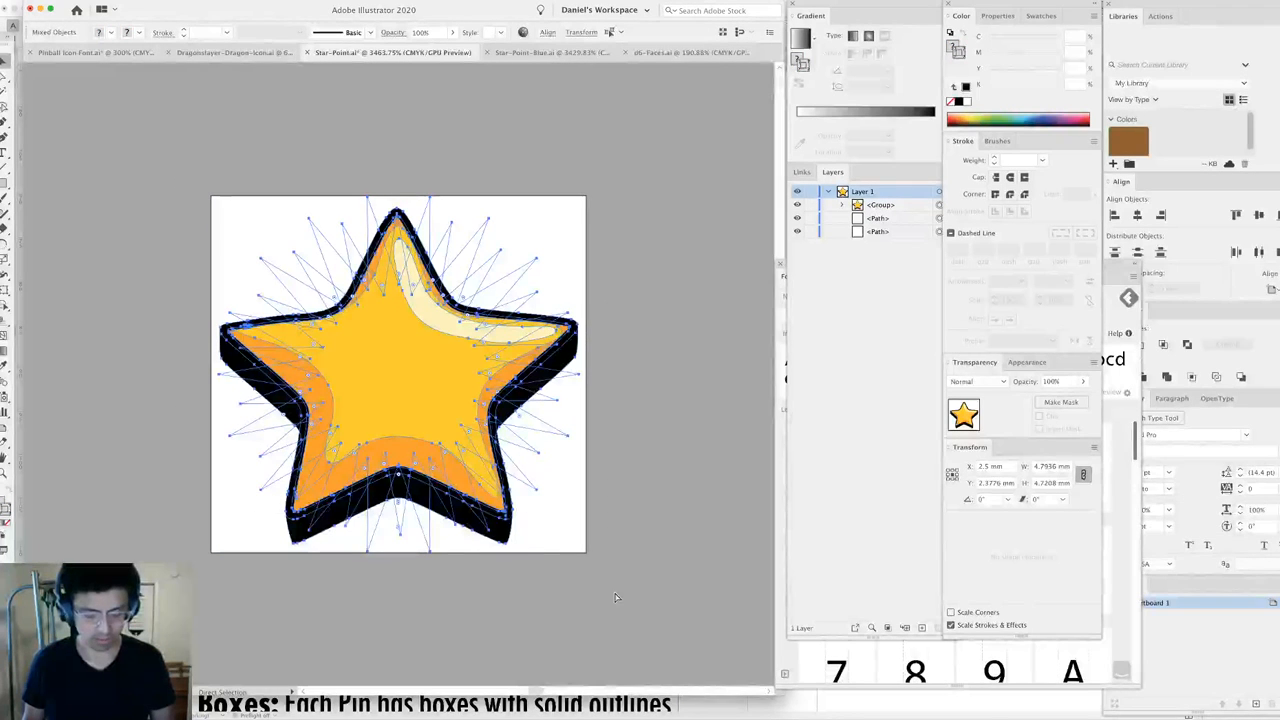
pyautogui.press('super+g')
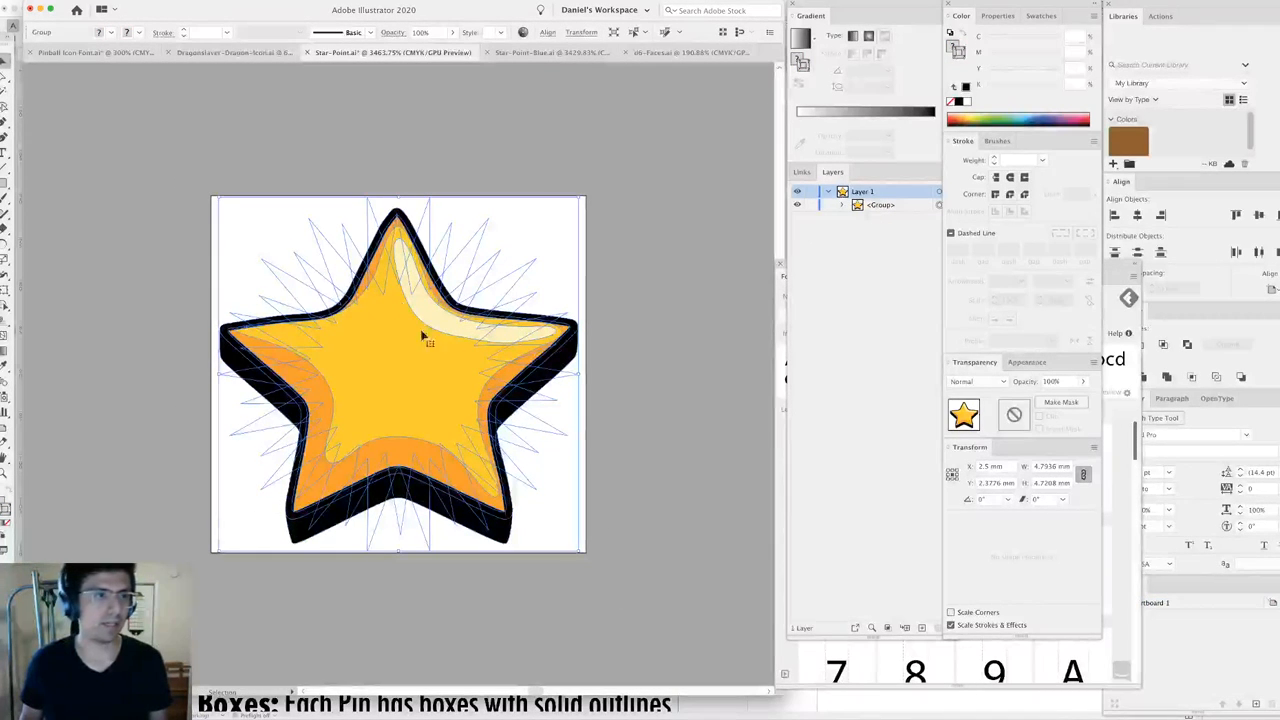
pyautogui.click(118, 52)
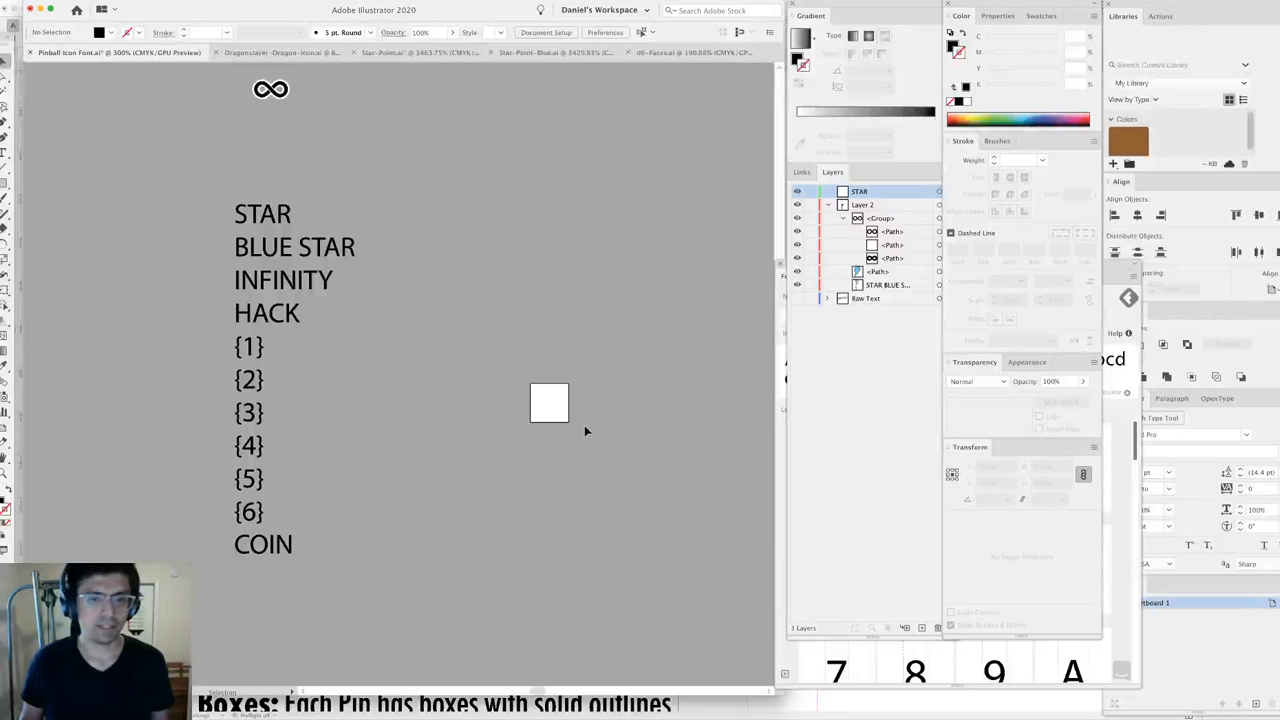
pyautogui.press('super+0')
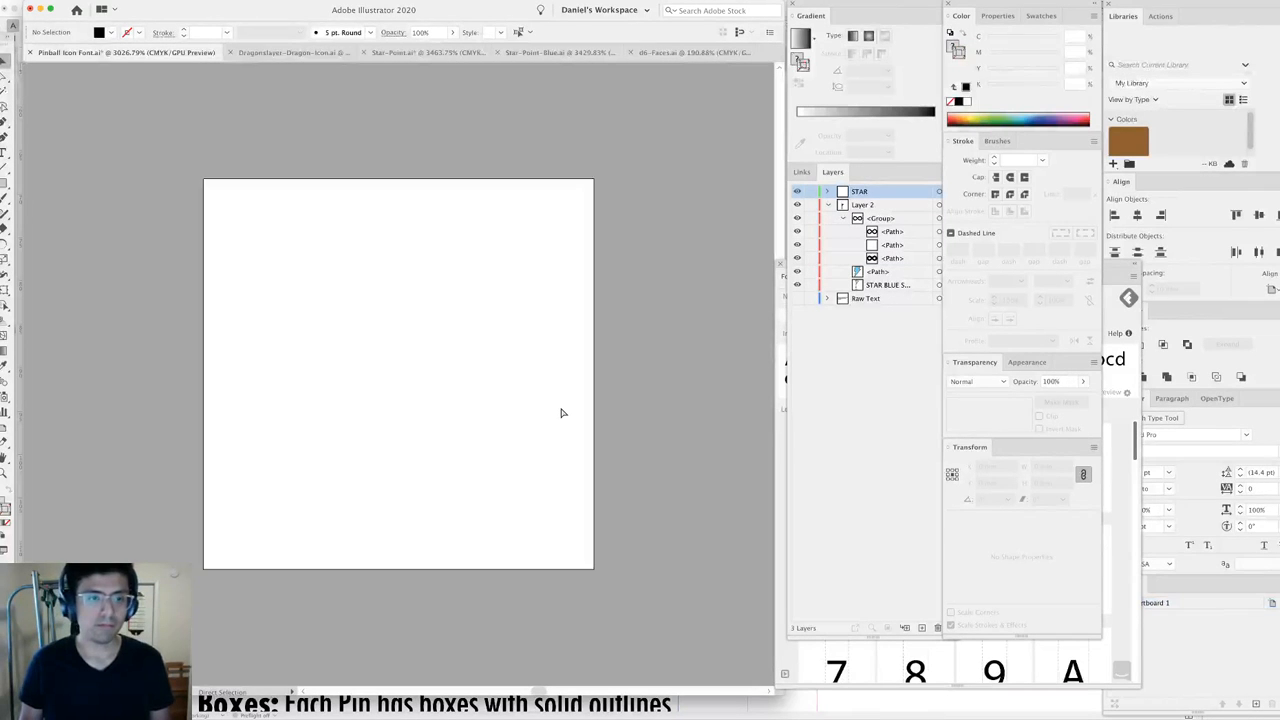
# Paste the grouped star onto the STAR layer and scale it to about 5.74 by 5.65 mm to nearly fill the artboard.
pyautogui.press('super+v')
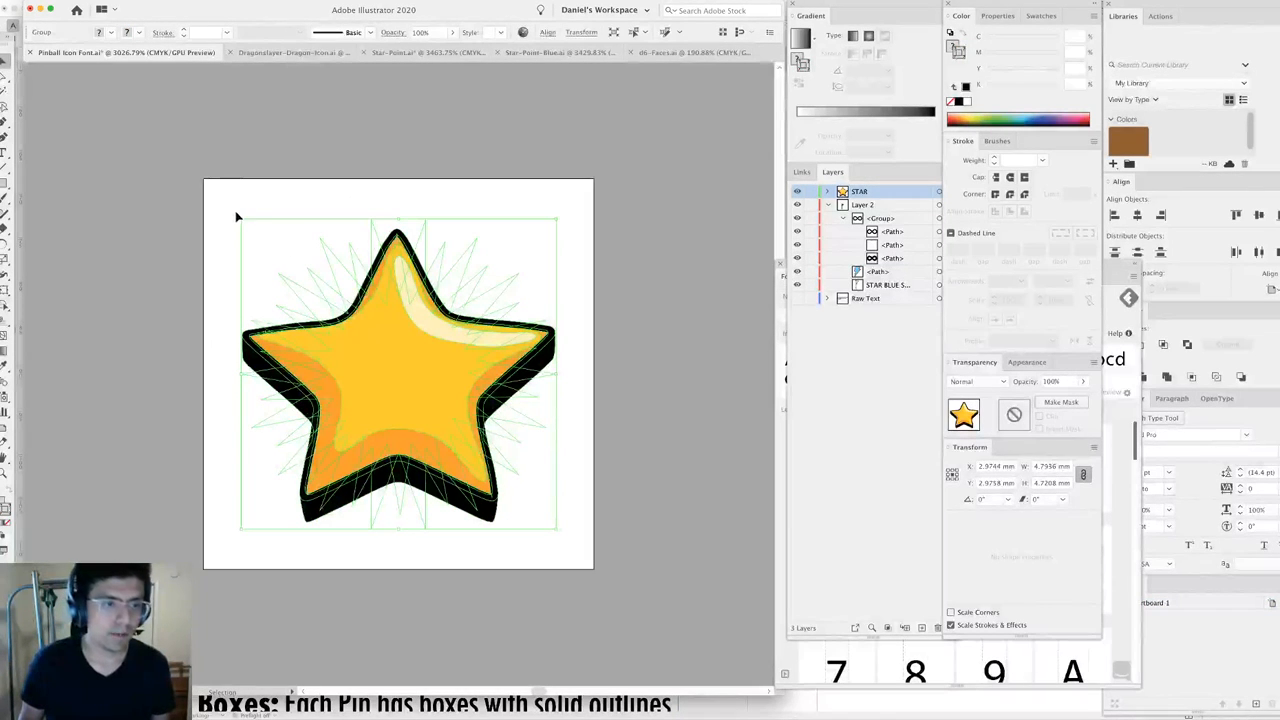
pyautogui.moveTo(244, 220); pyautogui.dragTo(202, 184)
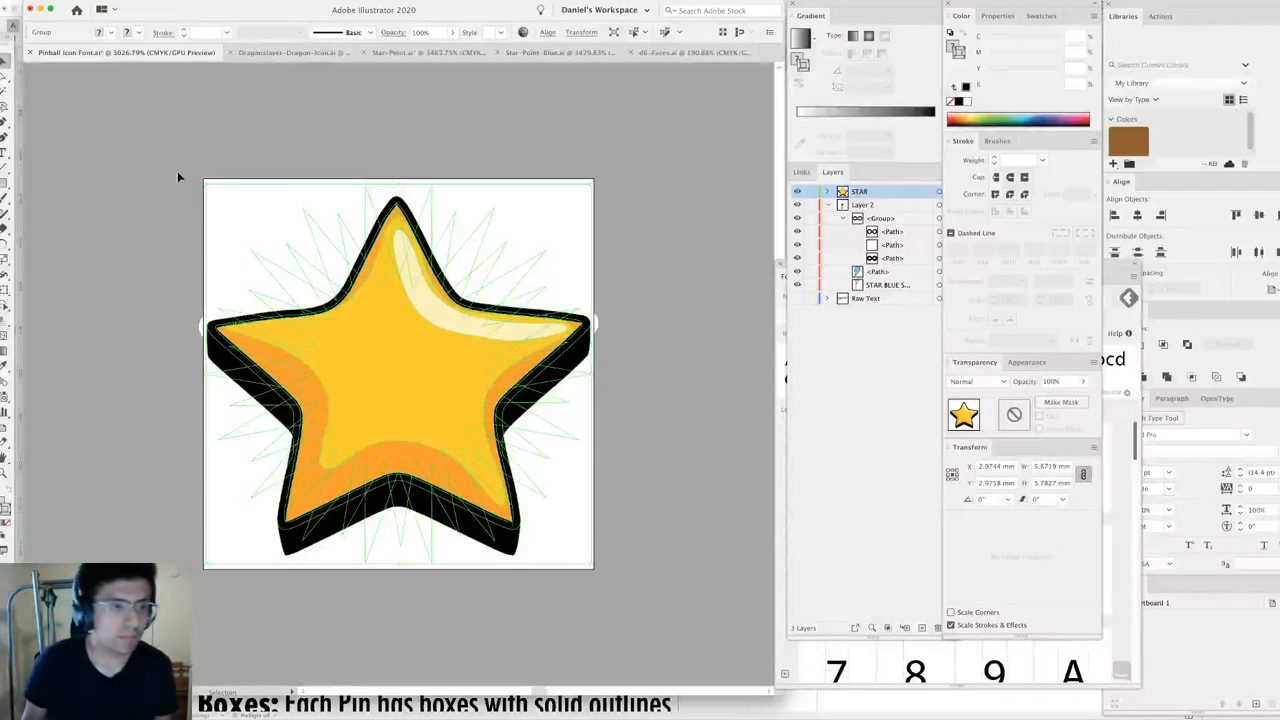
pyautogui.moveTo(207, 184); pyautogui.dragTo(211, 185)
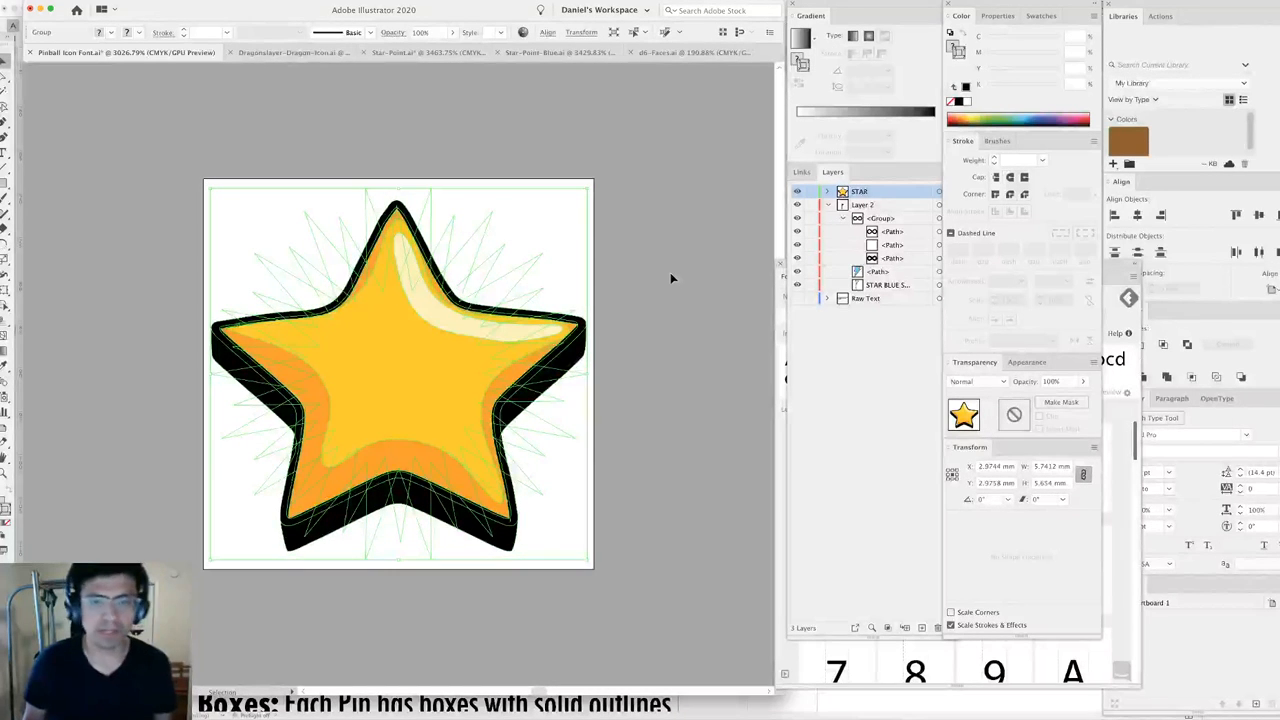
pyautogui.press('a')
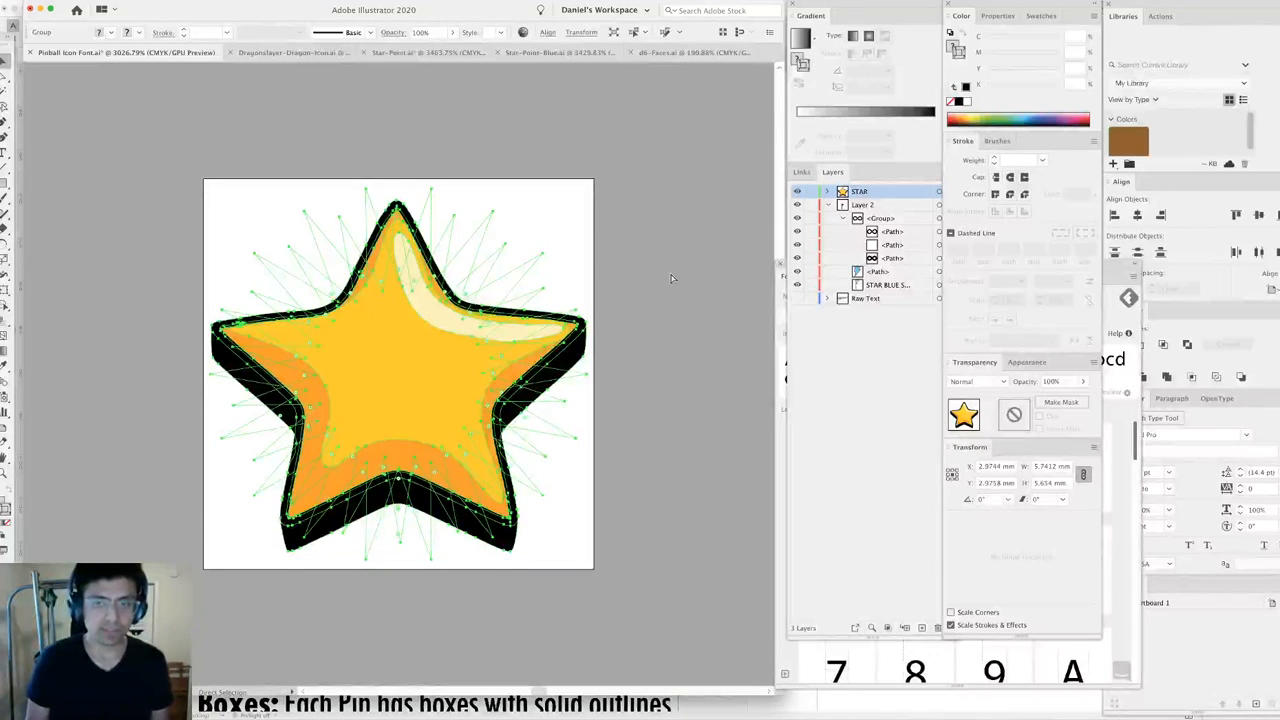
pyautogui.press('v')
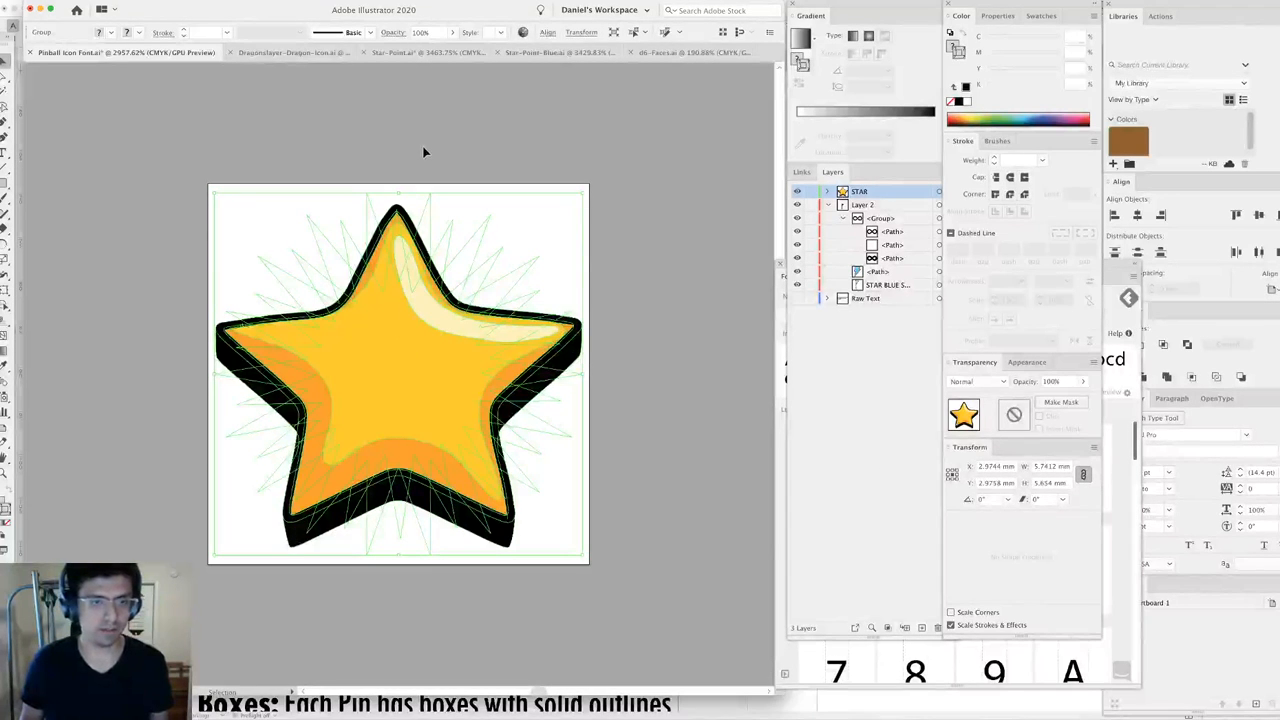
# Create a standard ligature for STAR in Fontself Maker from the star group on the STAR layer.
pyautogui.click(827, 191)
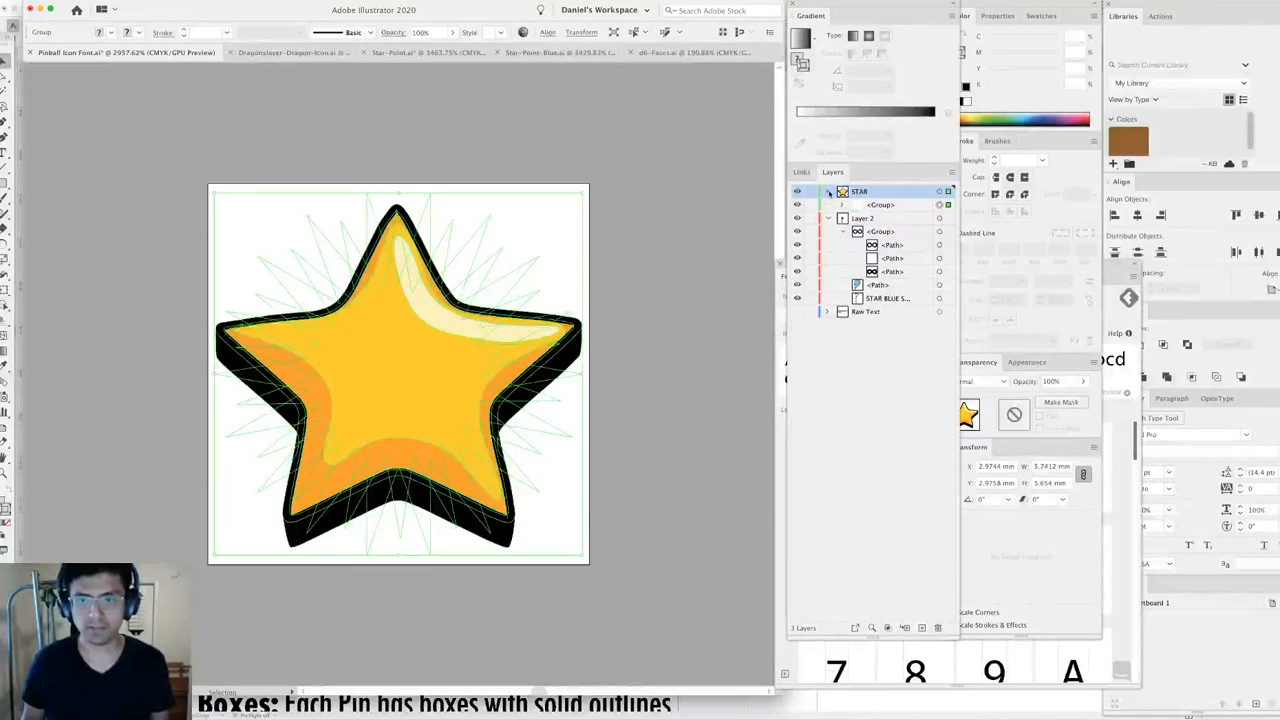
pyautogui.click(880, 204)
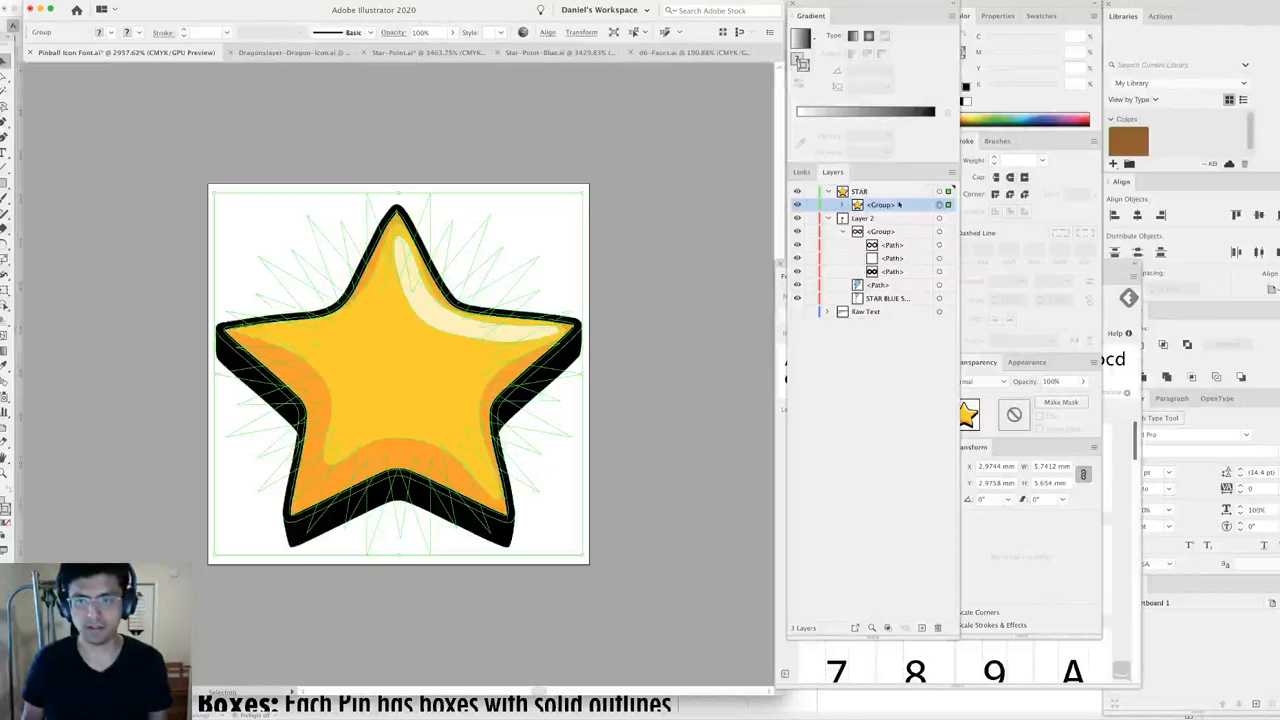
pyautogui.click(523, 137)
pyautogui.click(424, 252)
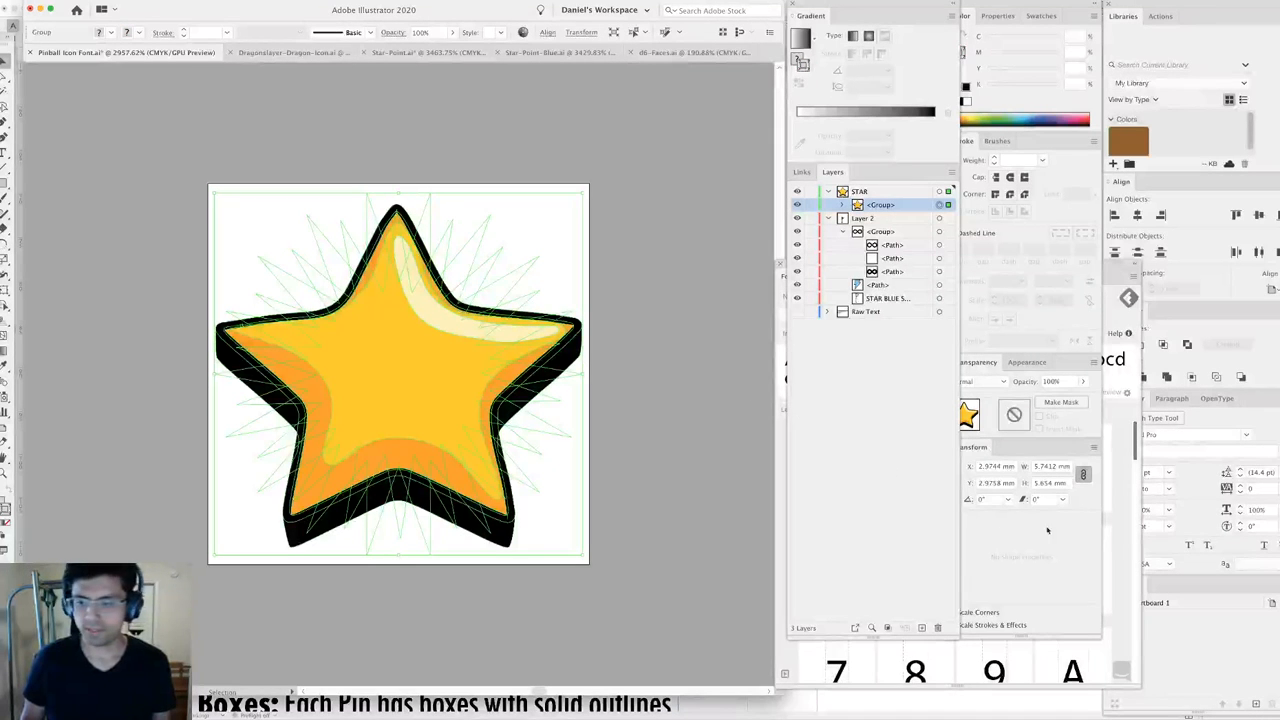
pyautogui.click(1122, 537)
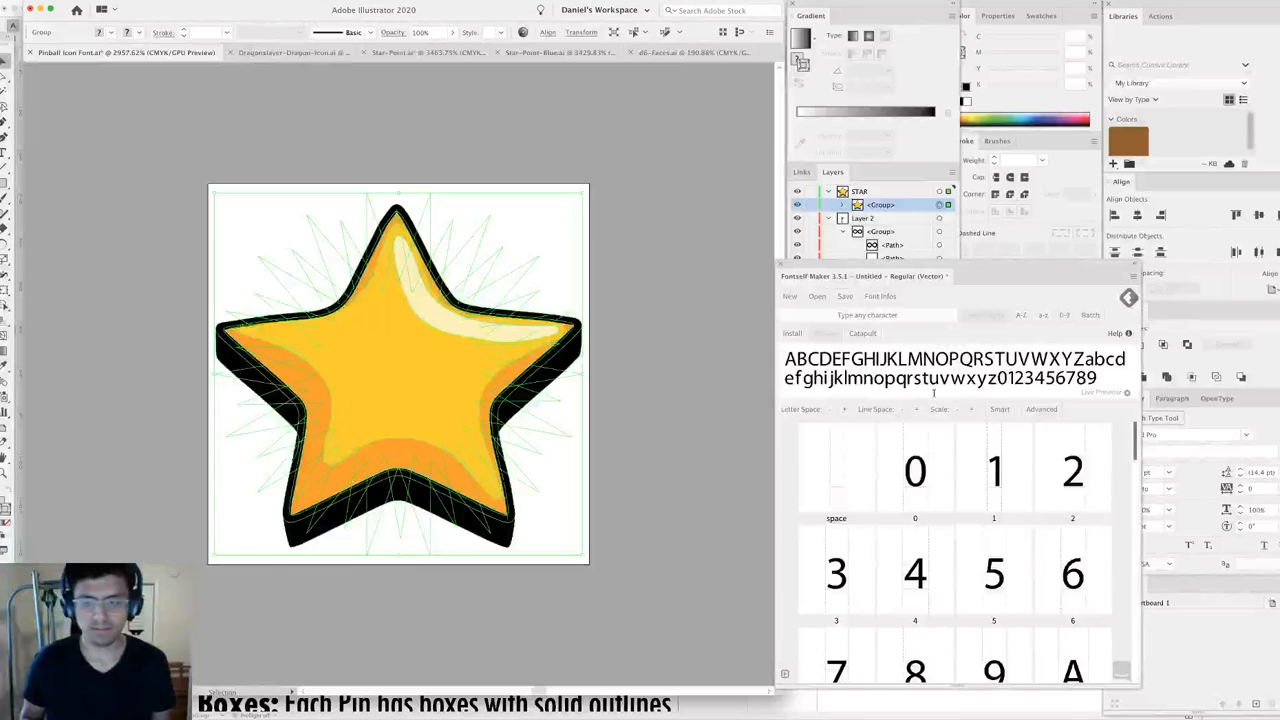
pyautogui.click(893, 315)
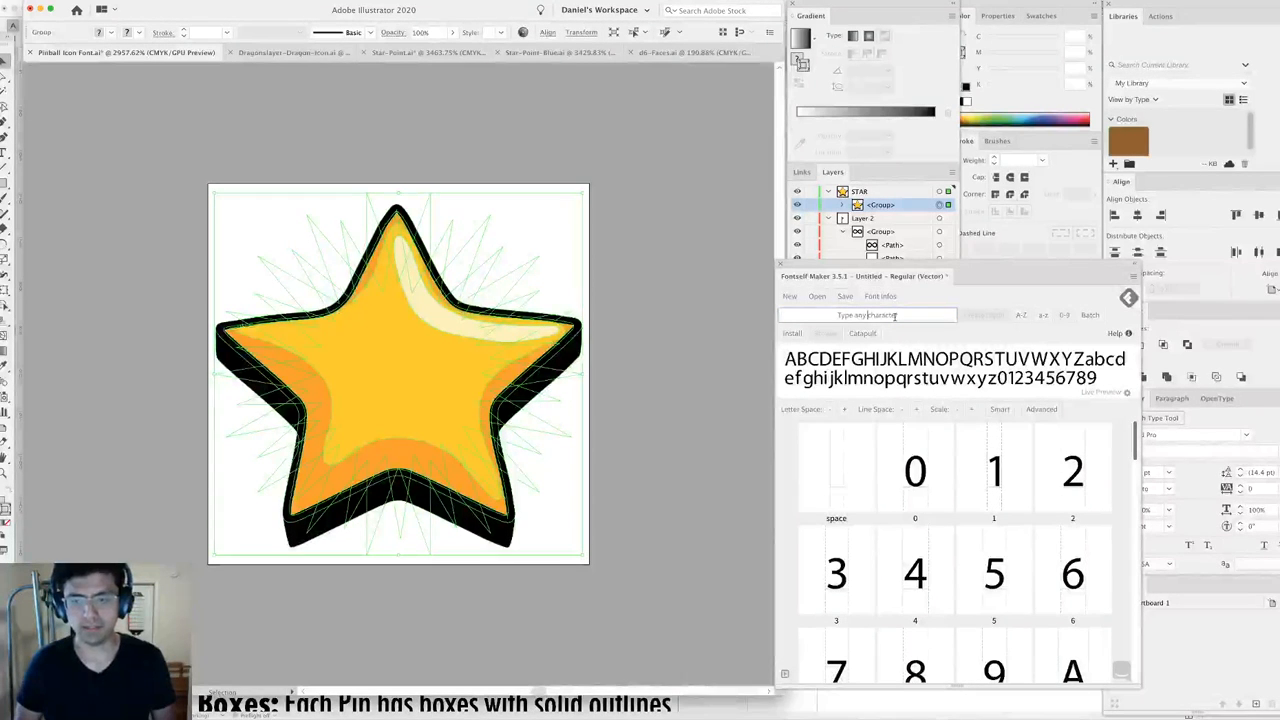
pyautogui.write('STAR')
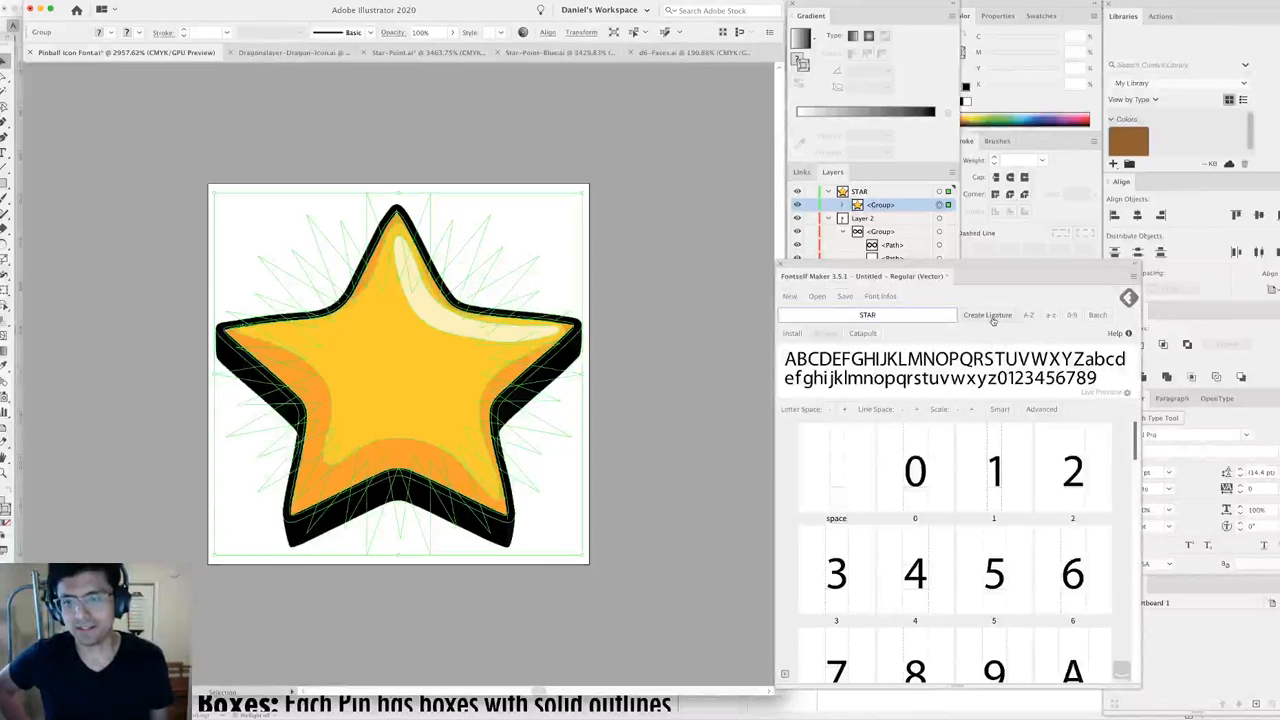
pyautogui.click(988, 316)
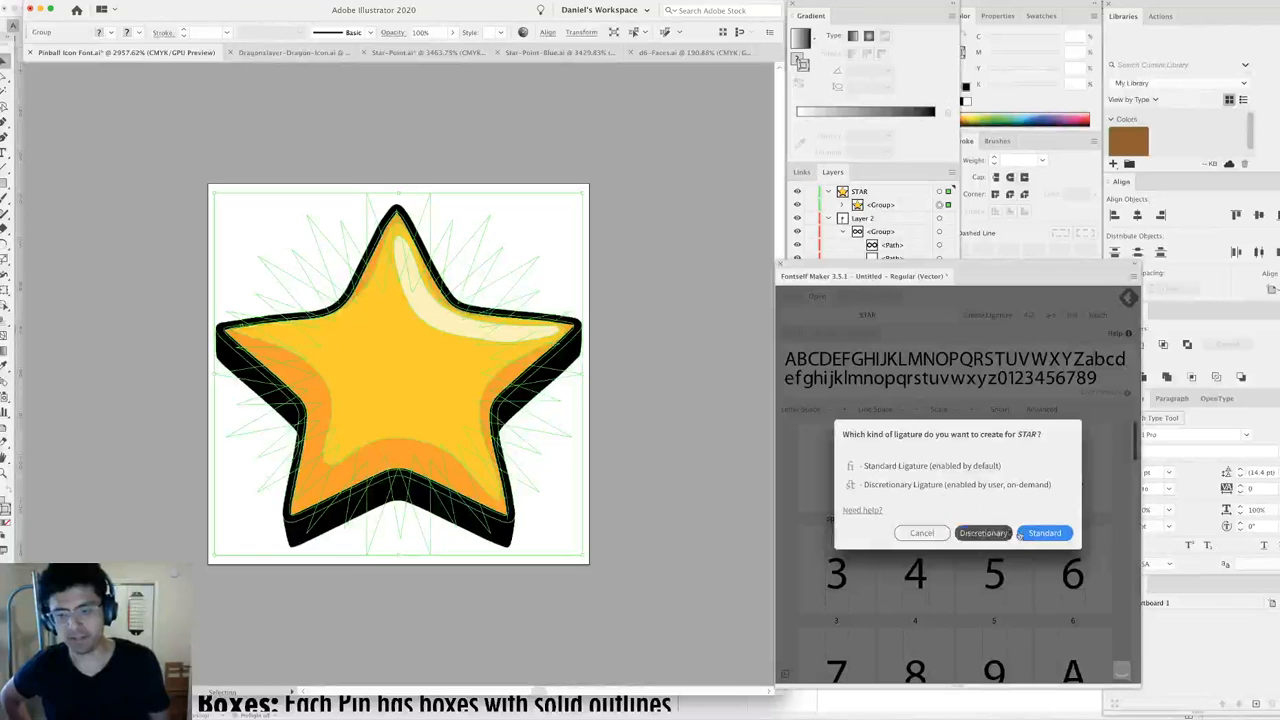
pyautogui.click(1057, 535)
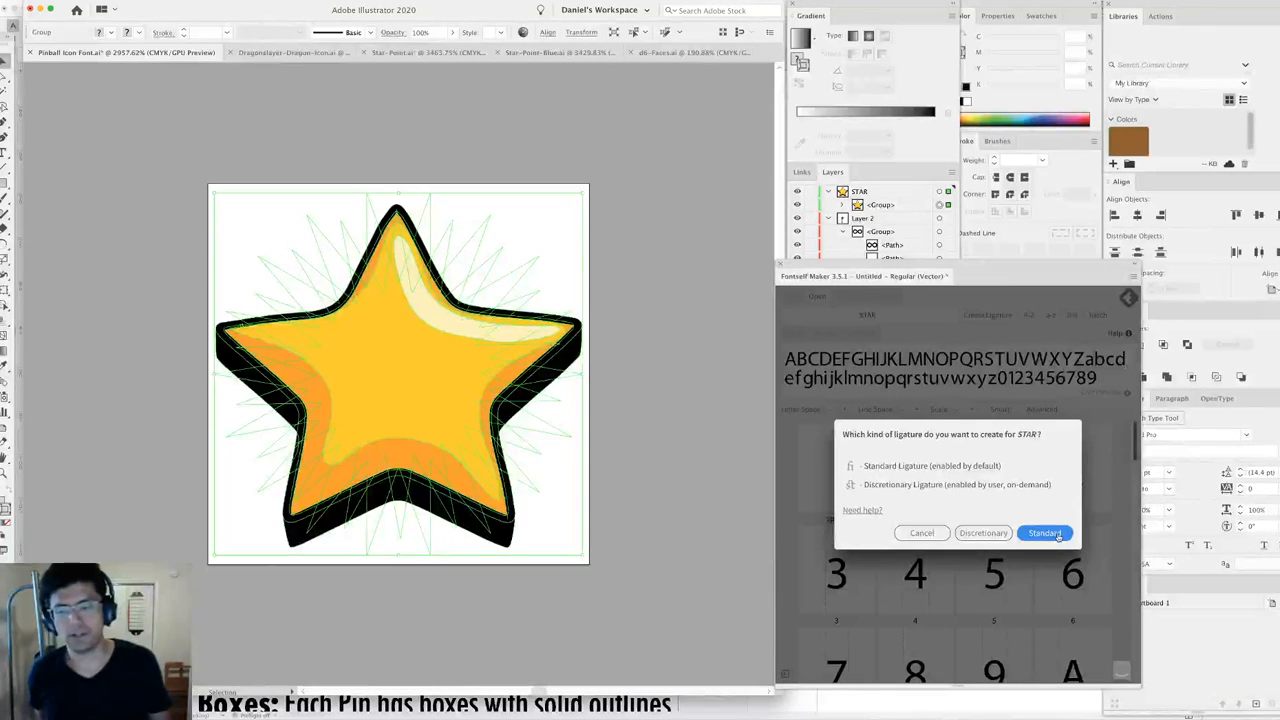
pyautogui.click(1045, 533)
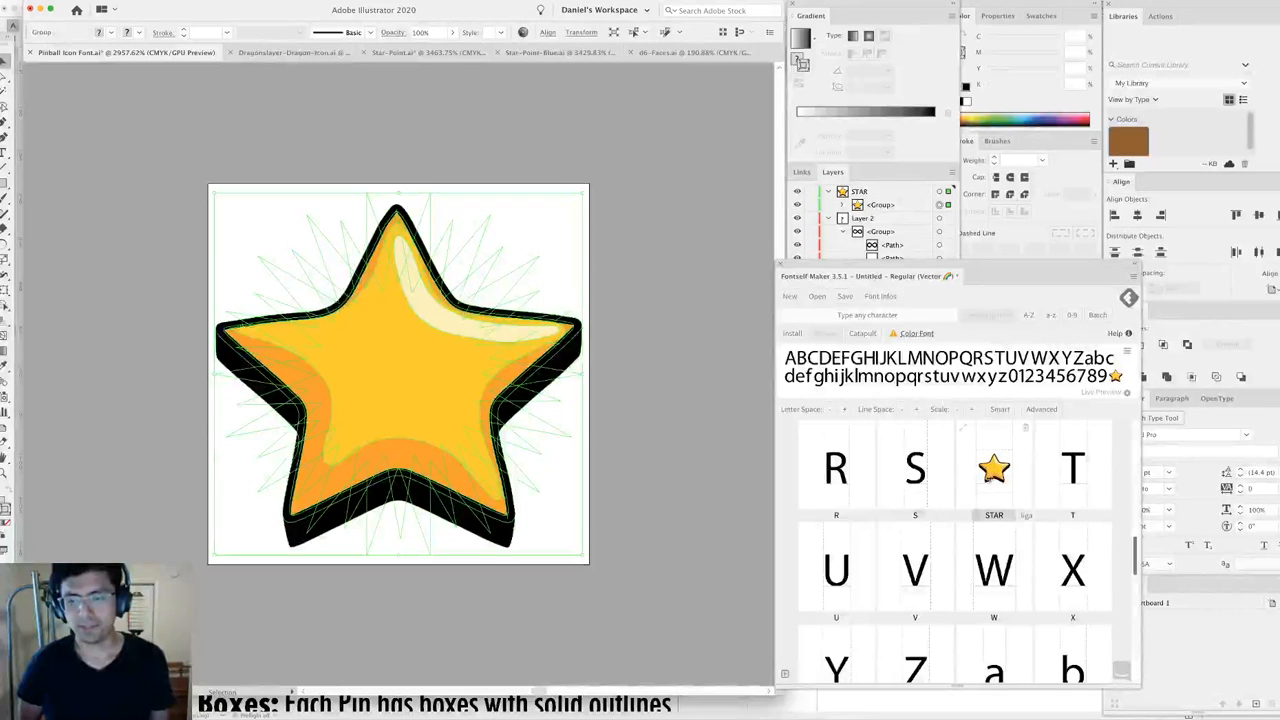
pyautogui.click(701, 341)
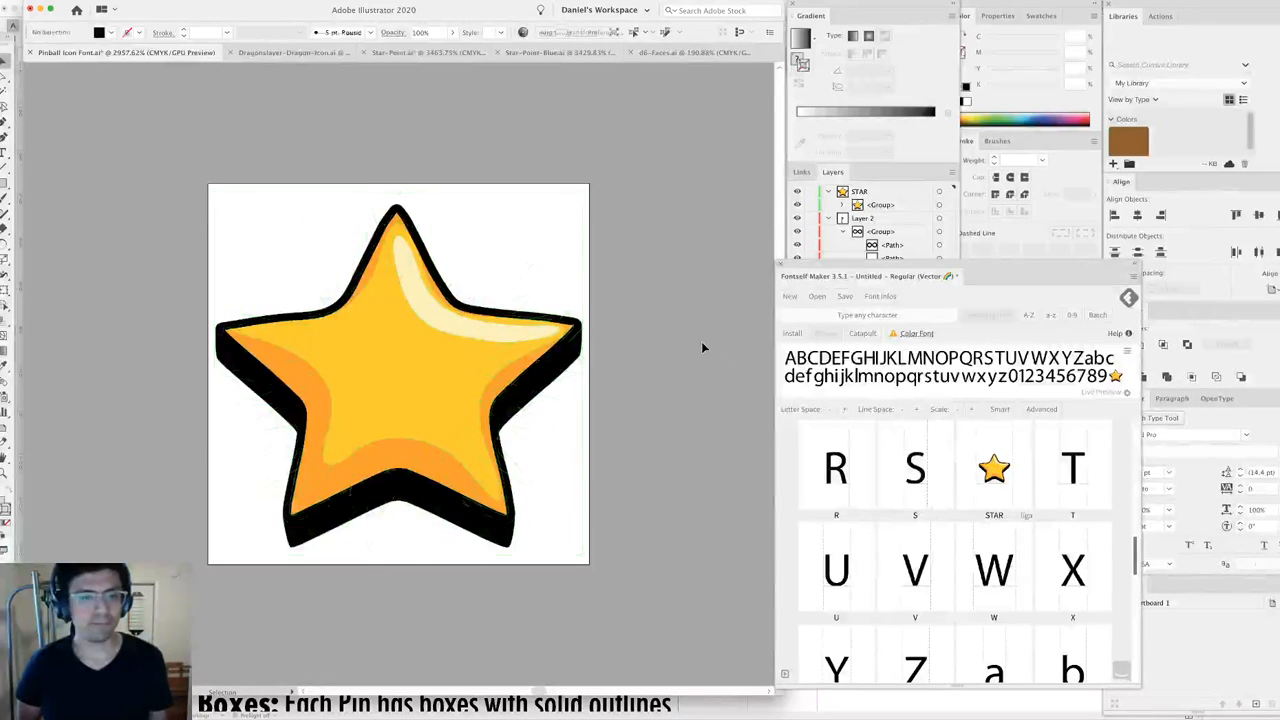
# Delete the STAR line from the placeholder text list beside the artboard.
pyautogui.press('super+minus')
pyautogui.press('super+minus')
pyautogui.press('super+minus')
pyautogui.press('super+minus')
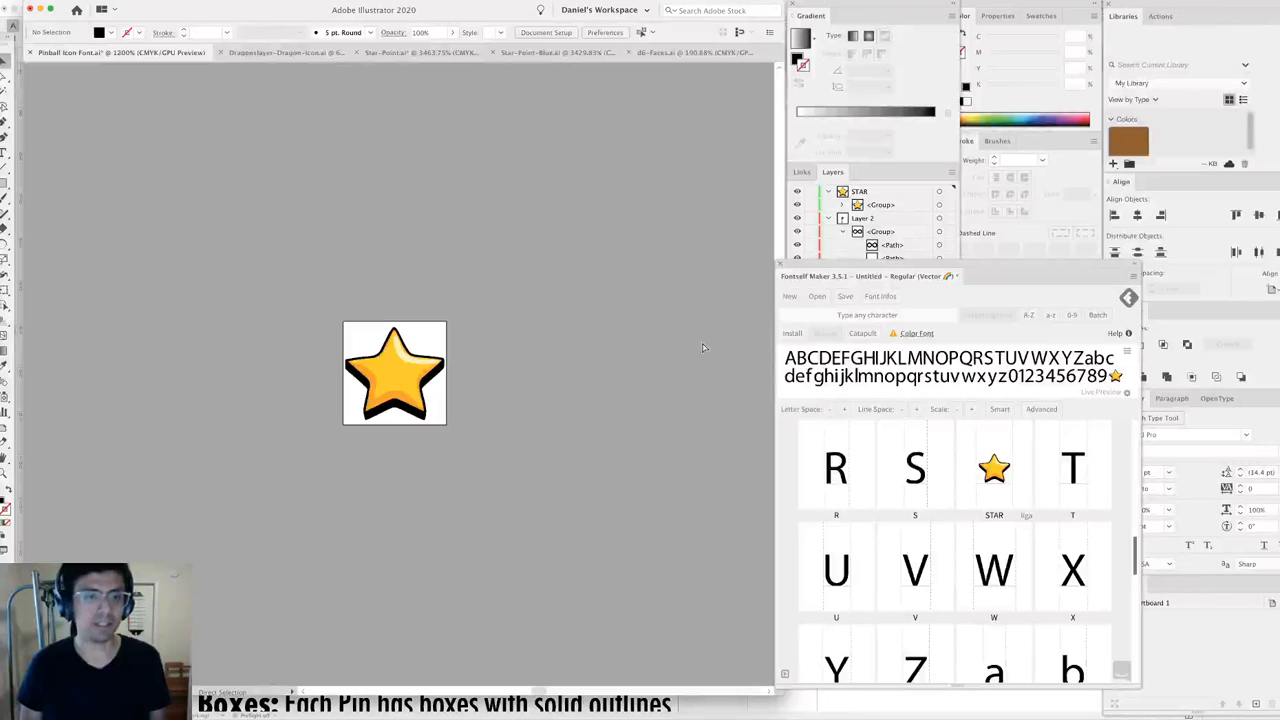
pyautogui.moveTo(296, 285); pyautogui.dragTo(503, 324)
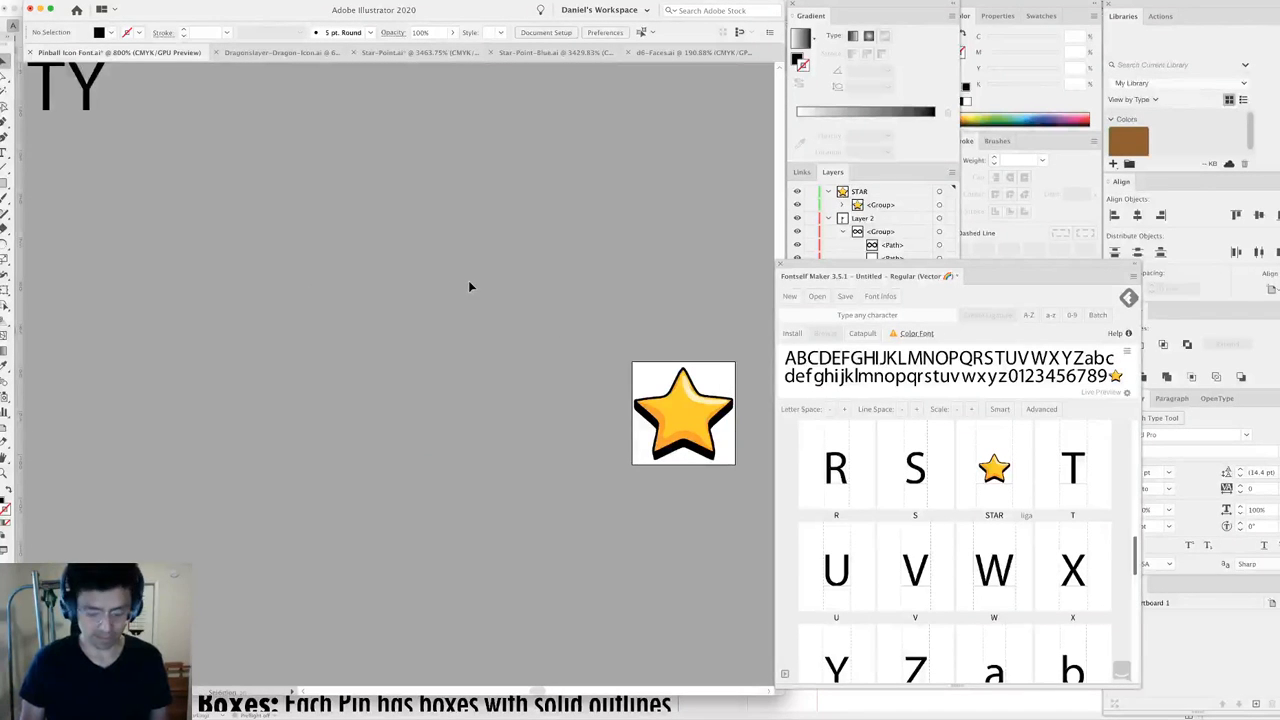
pyautogui.press('super+minus')
pyautogui.moveTo(240, 242); pyautogui.dragTo(358, 271)
pyautogui.tripleClick(389, 256)
pyautogui.press('BackSpace')
pyautogui.press('Escape')
pyautogui.click(526, 280)
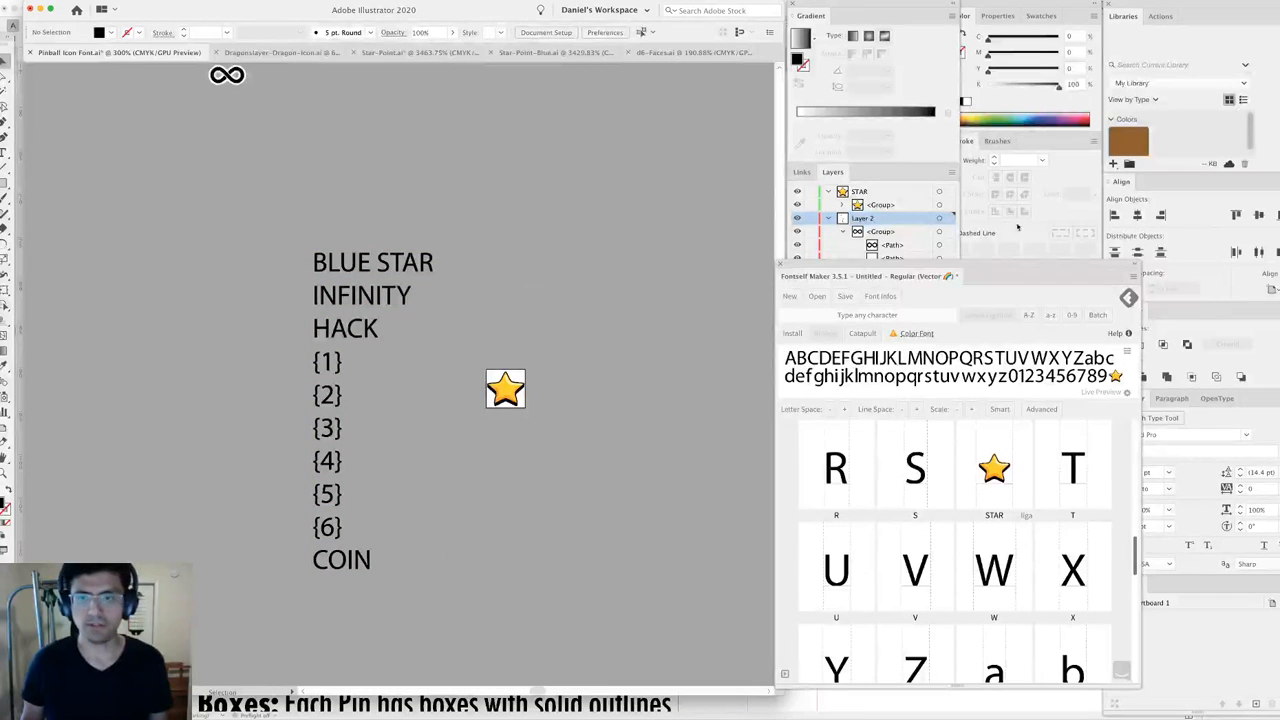
# Add a new layer above the STAR layer and name it BLUE STAR.
pyautogui.click(913, 193)
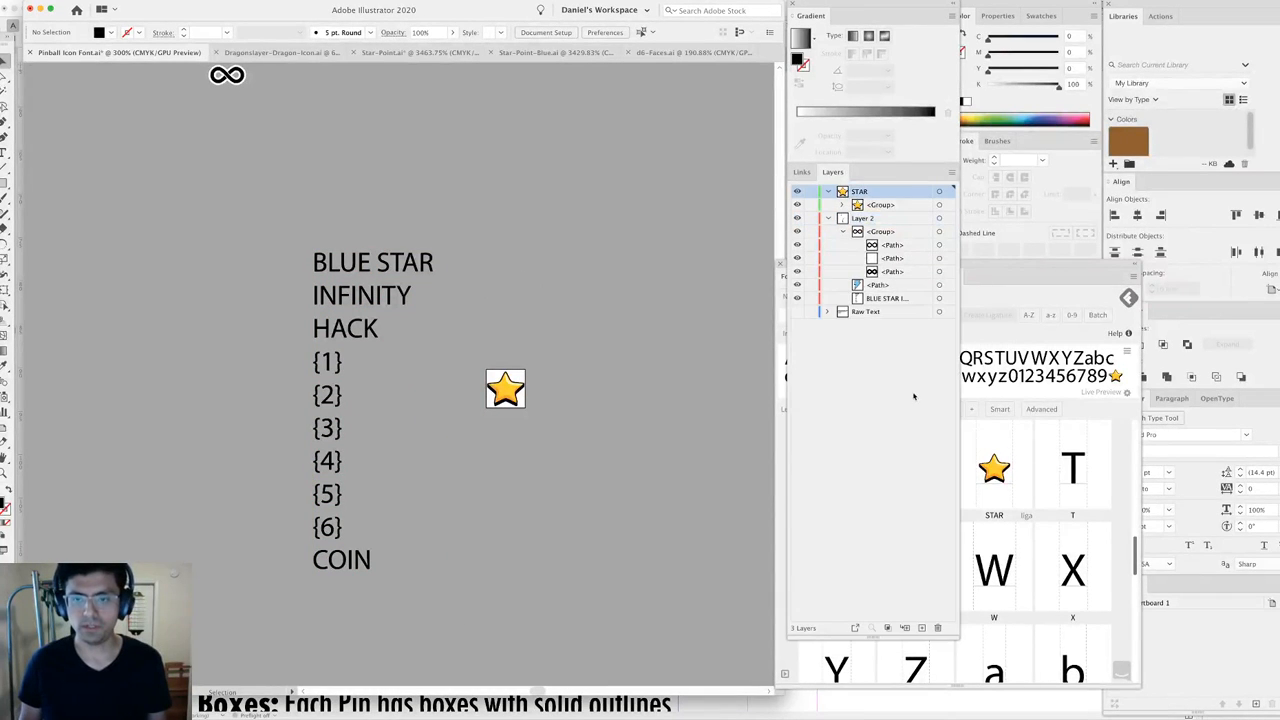
pyautogui.click(923, 627)
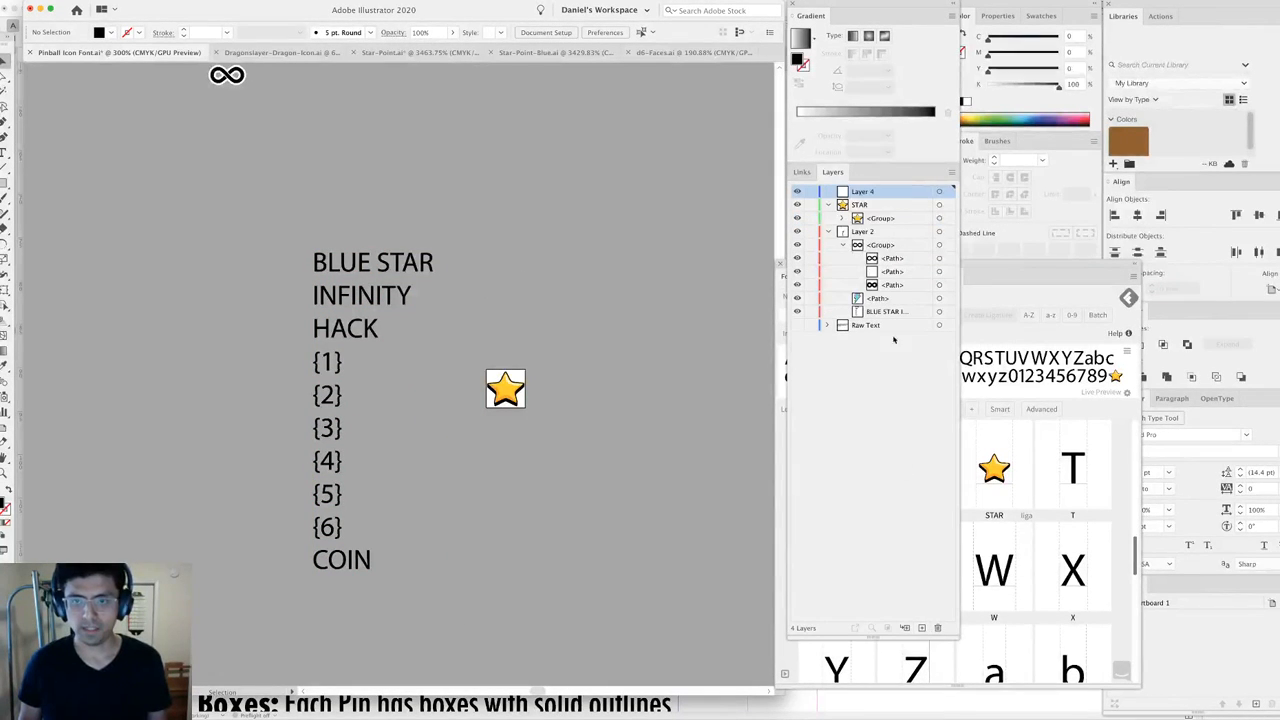
pyautogui.doubleClick(862, 195)
pyautogui.write('BLUE')
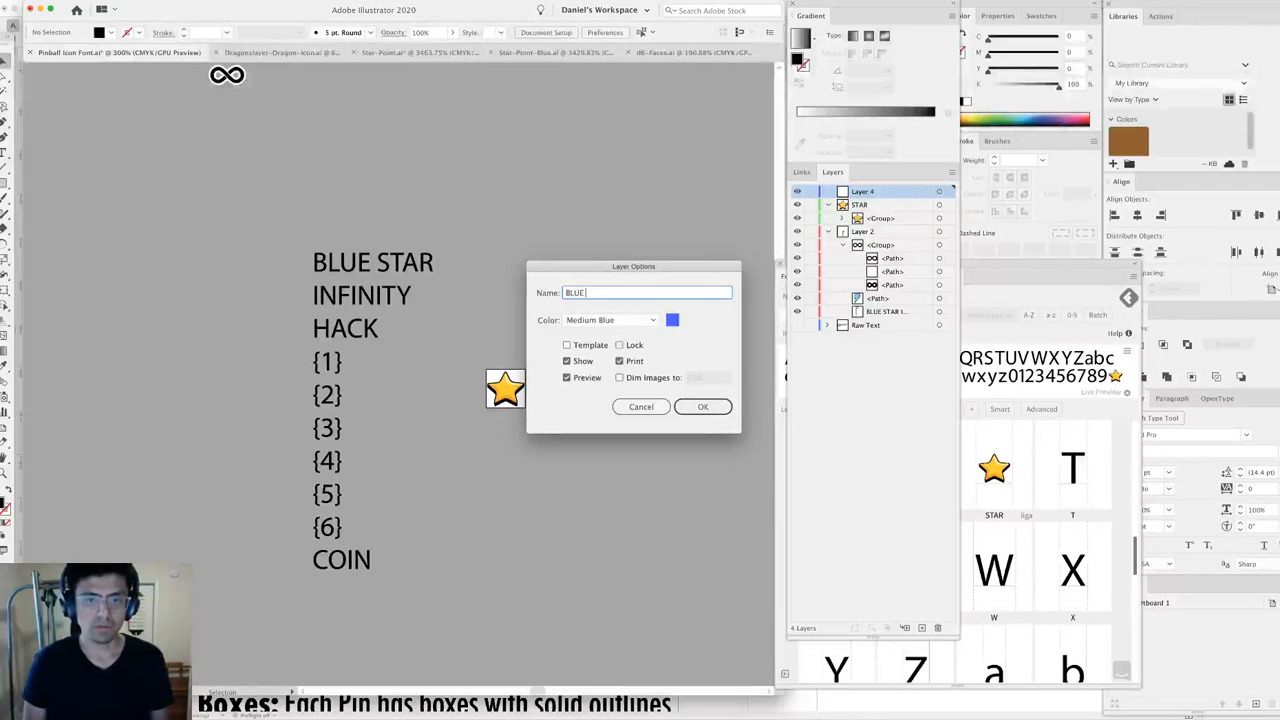
pyautogui.write(' STAR')
pyautogui.press('Return')
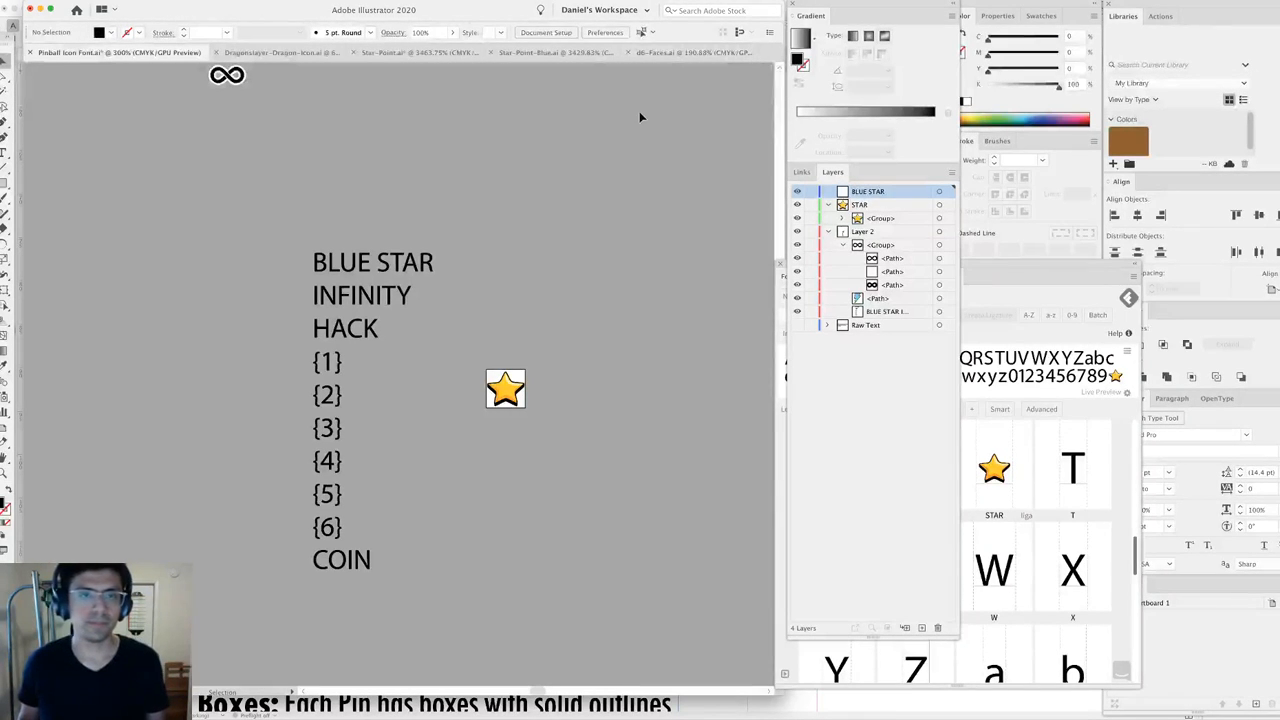
# Group and copy all the blue star artwork in Star-Point-Blue.ai, and return to the Pinball Icon Font document.
pyautogui.click(556, 52)
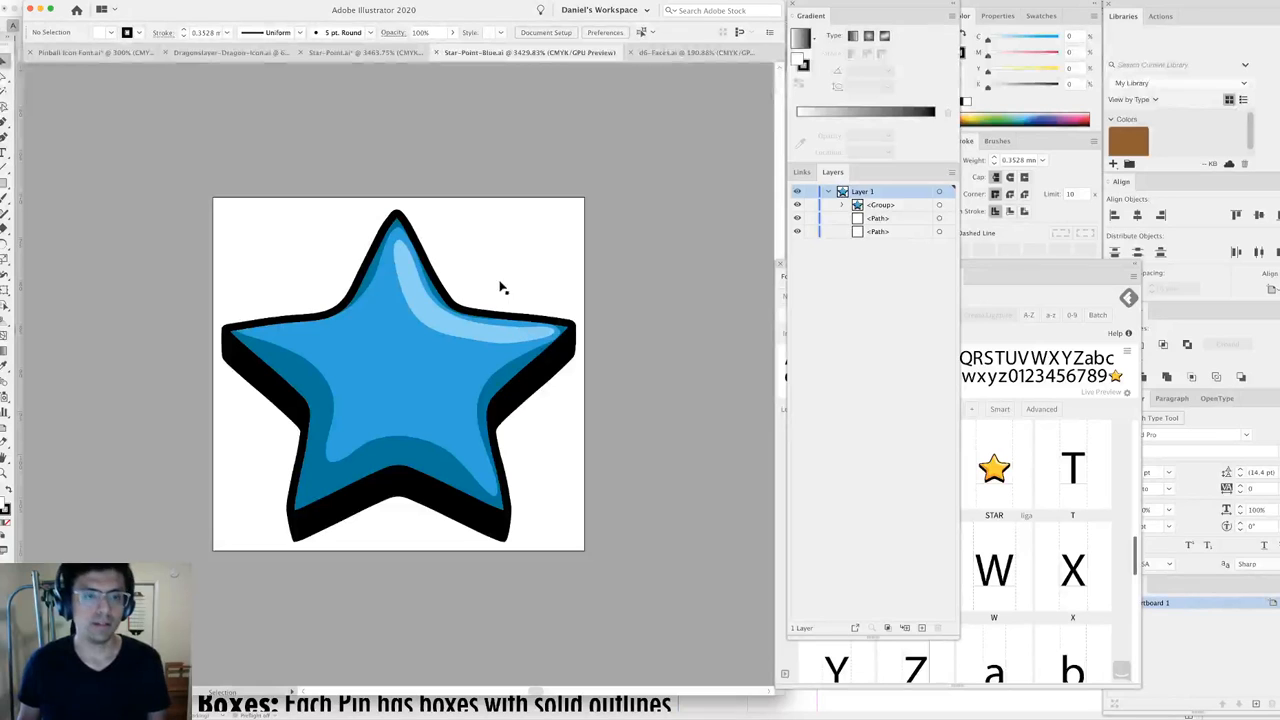
pyautogui.moveTo(535, 191); pyautogui.dragTo(368, 553)
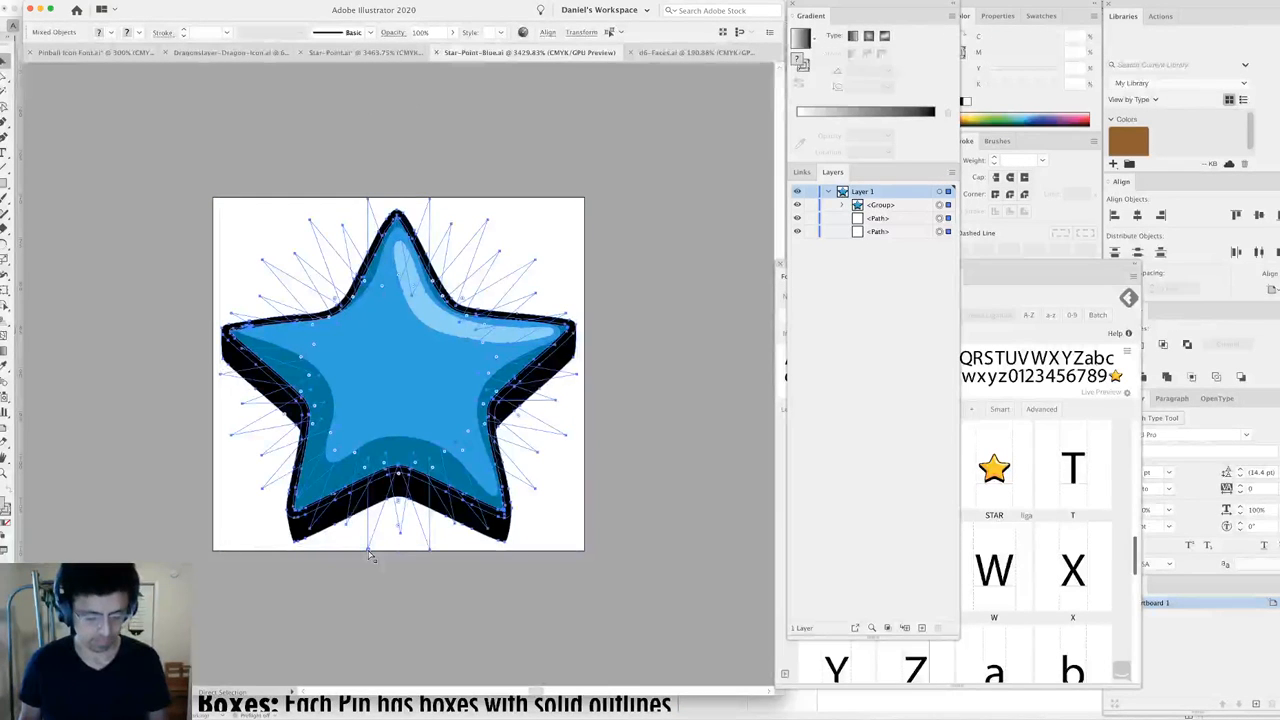
pyautogui.press('super+g')
pyautogui.press('a')
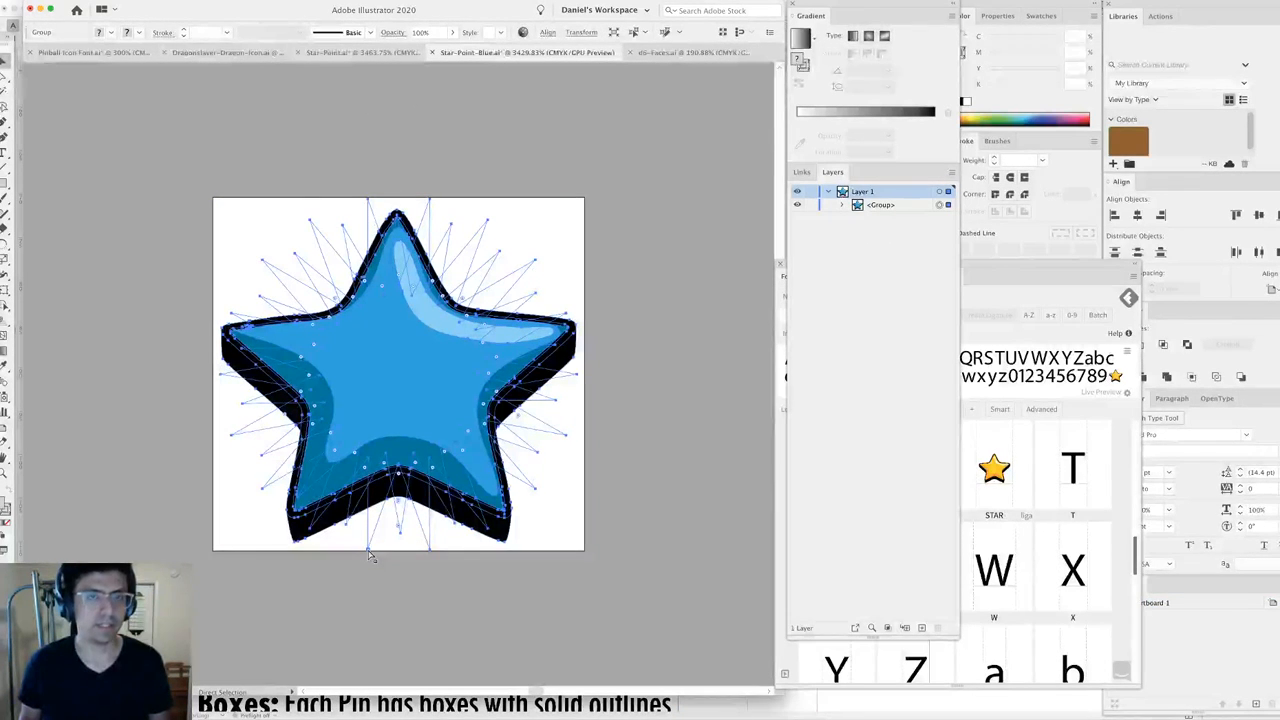
pyautogui.click(370, 556)
pyautogui.click(90, 52)
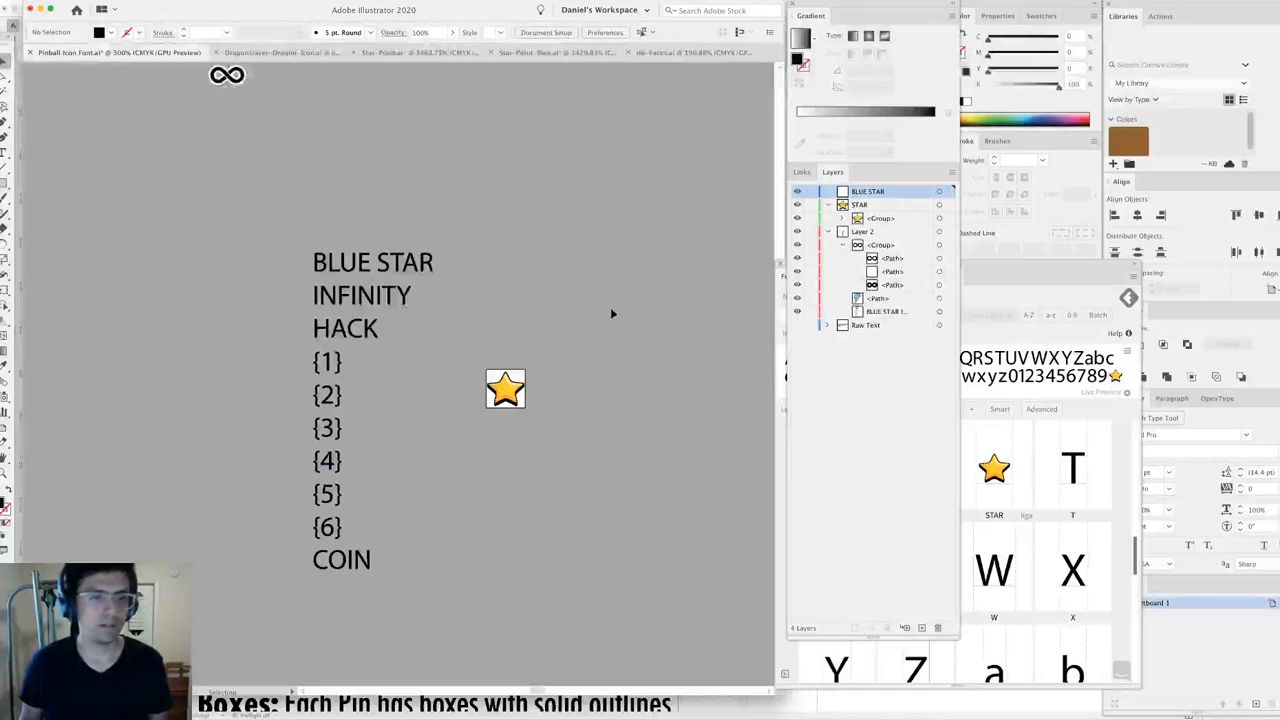
# Try to paste the blue star in front of the yellow star on the BLUE STAR layer.
pyautogui.click(521, 382)
pyautogui.press('super+0')
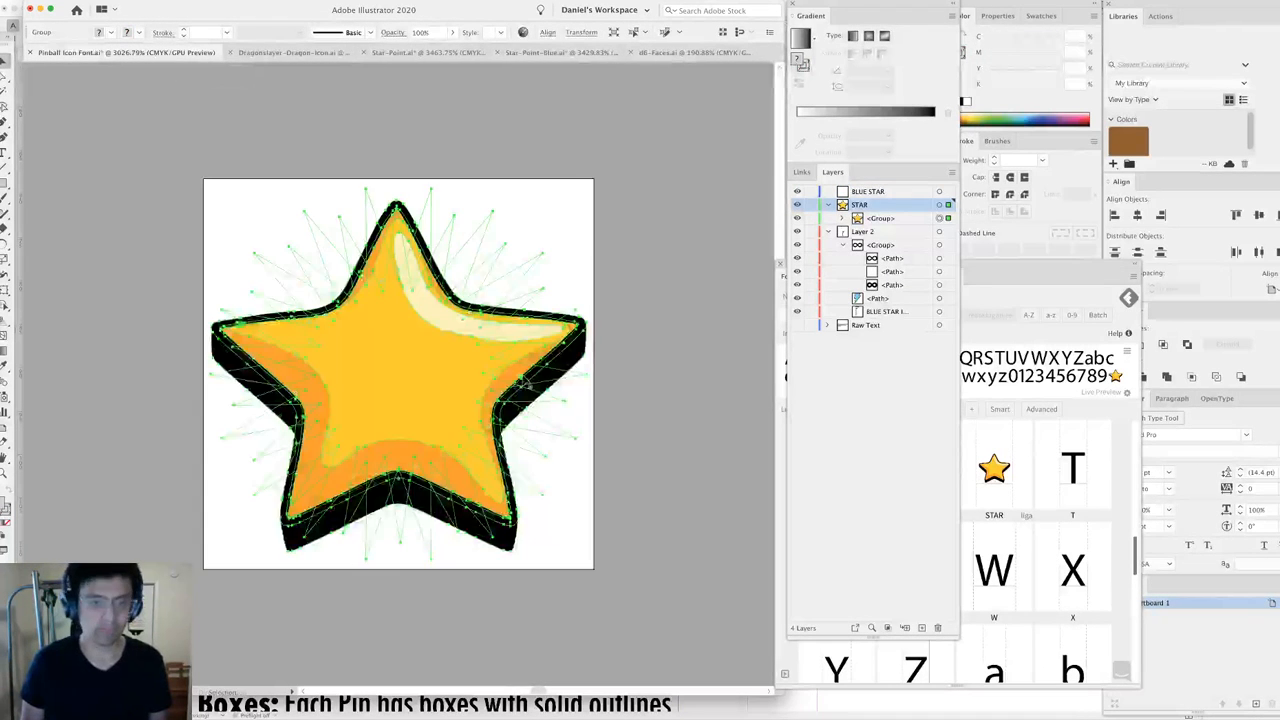
pyautogui.press('v')
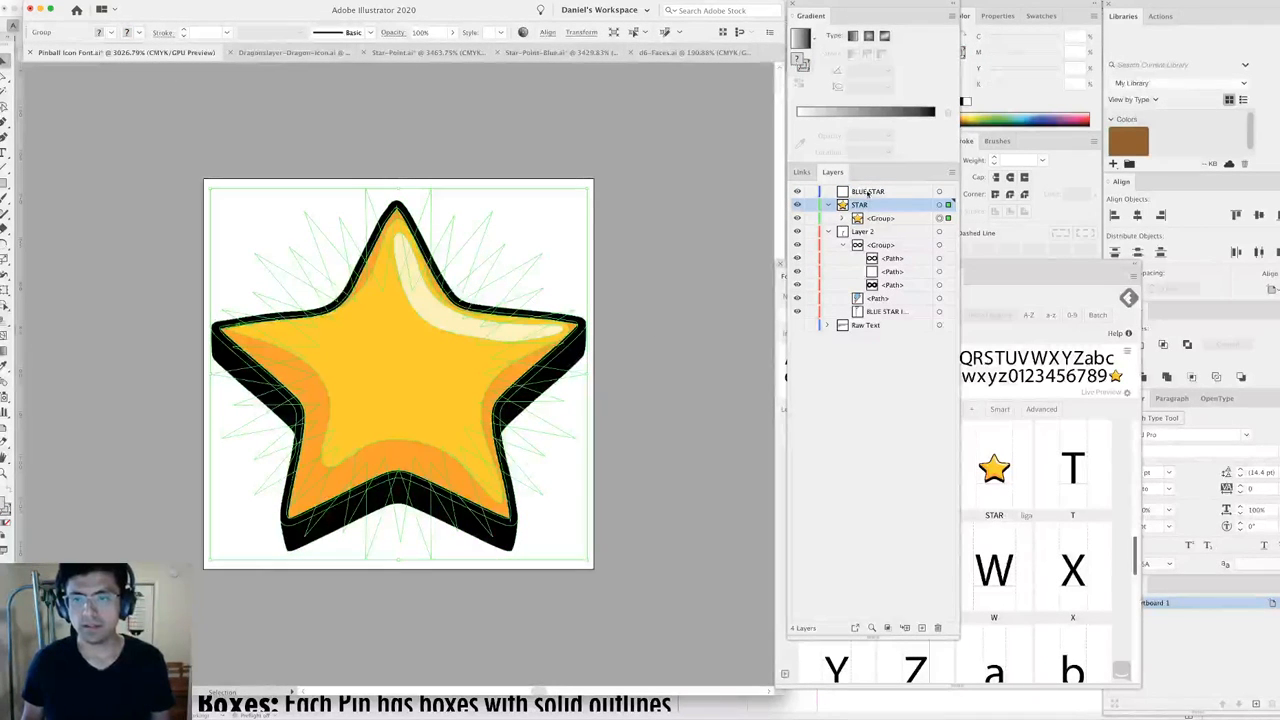
pyautogui.click(869, 190)
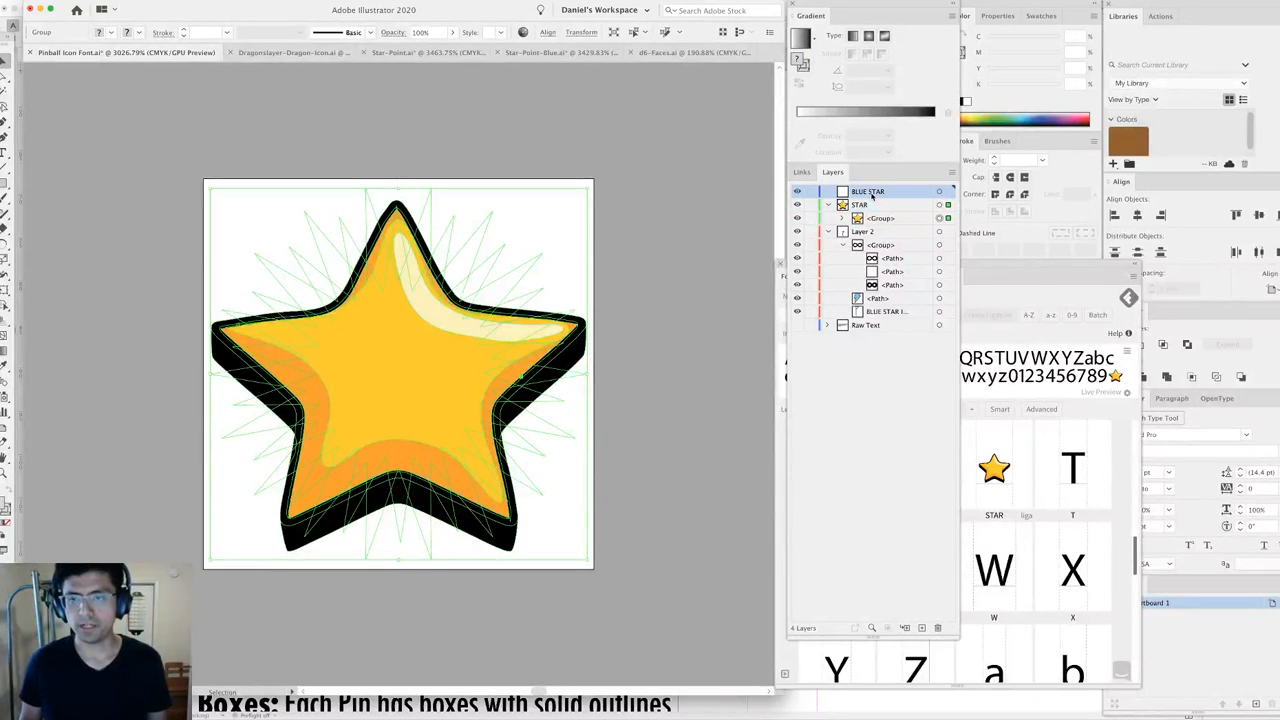
pyautogui.click(938, 192)
pyautogui.press('super+f')
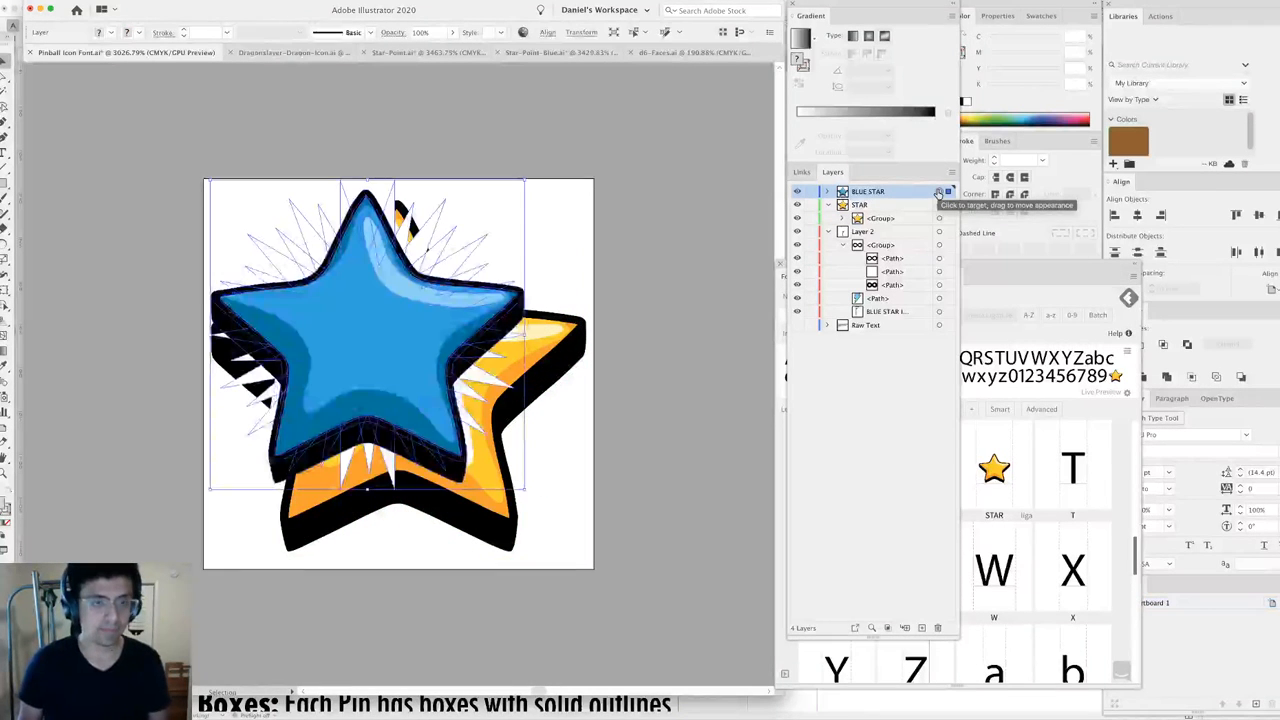
pyautogui.press('super+x')
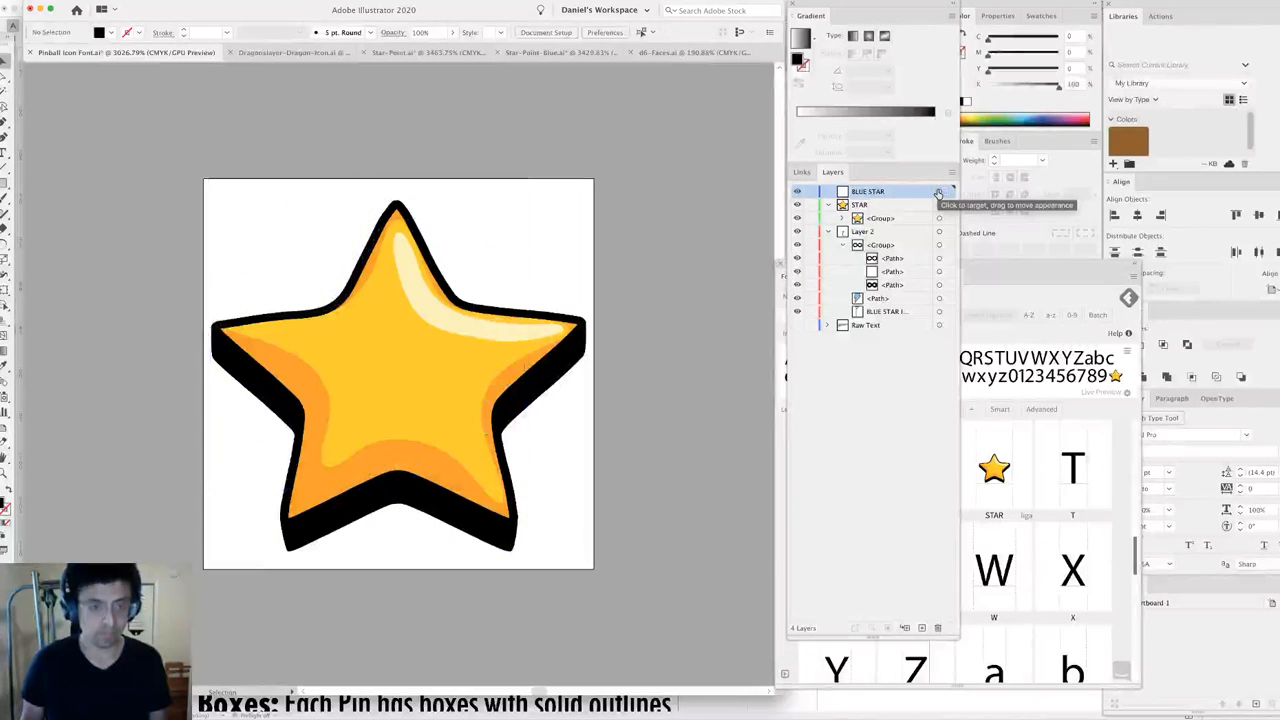
# Paste the blue star centred on the artboard in the BLUE STAR layer and scale it up to cover the yellow star.
pyautogui.press('super+0')
pyautogui.press('super+f')
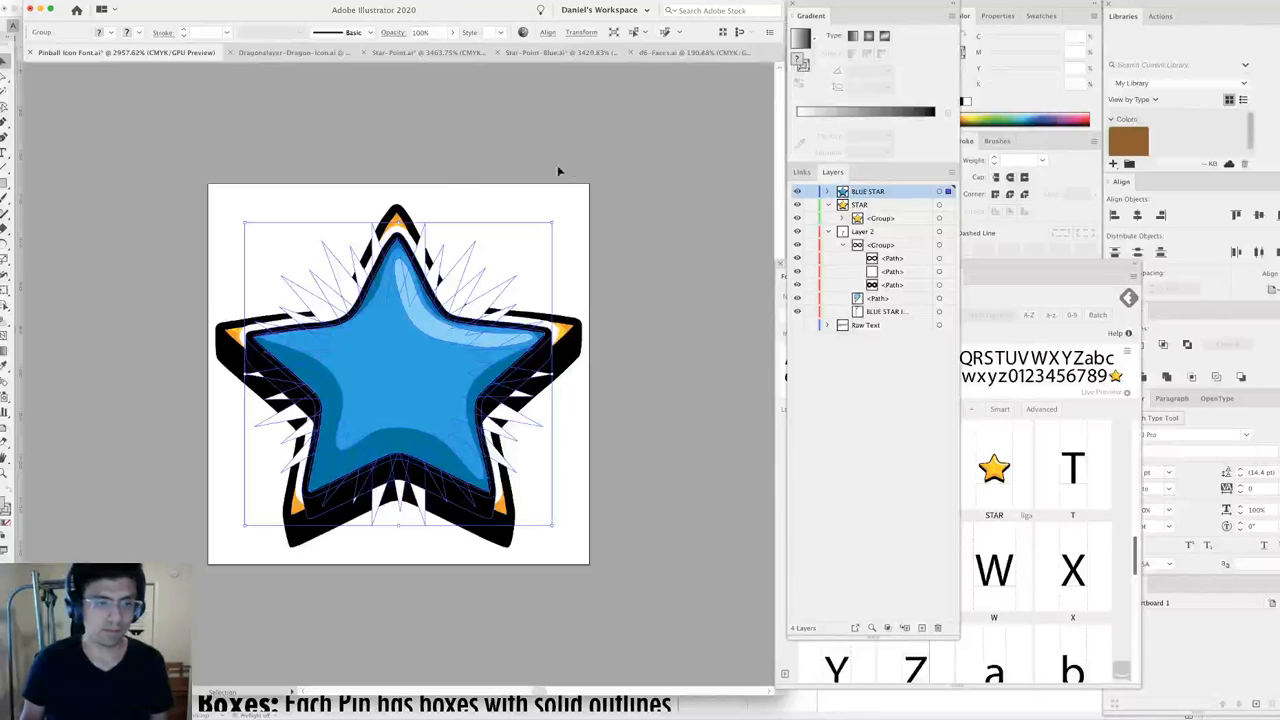
pyautogui.moveTo(246, 222); pyautogui.dragTo(214, 194)
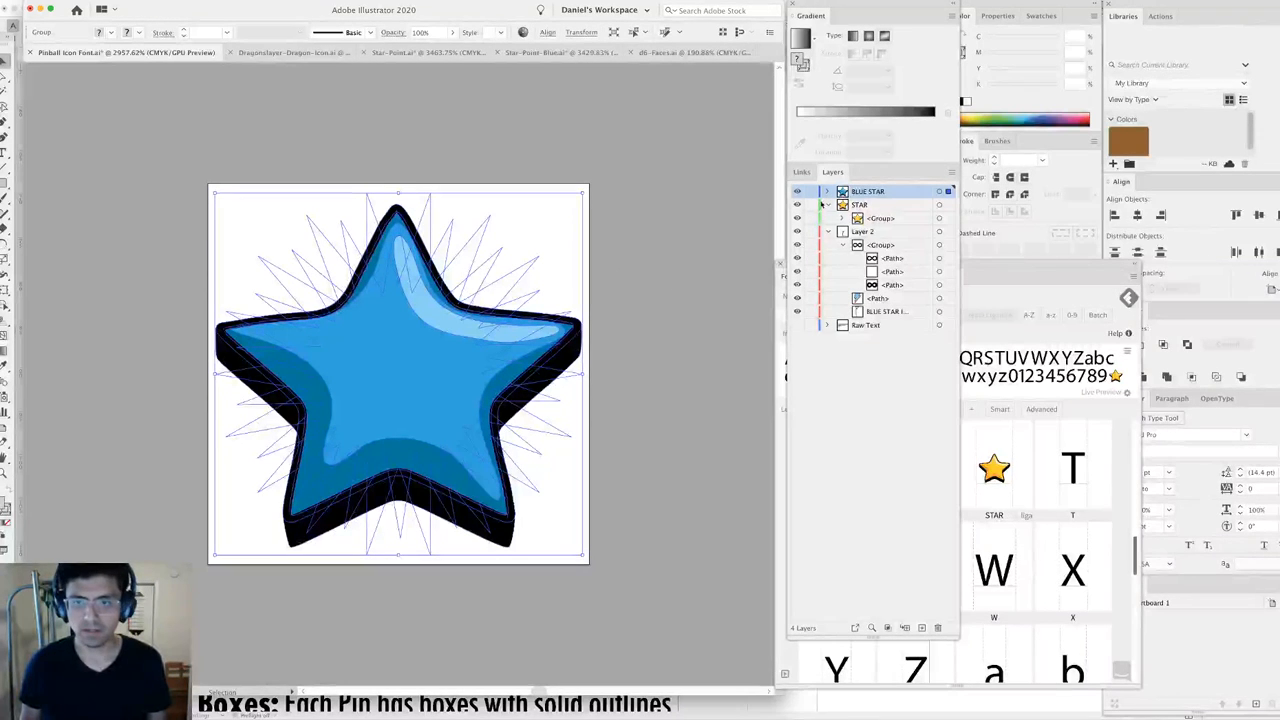
# Lock and hide the STAR layer, and deselect the blue star.
pyautogui.click(811, 205)
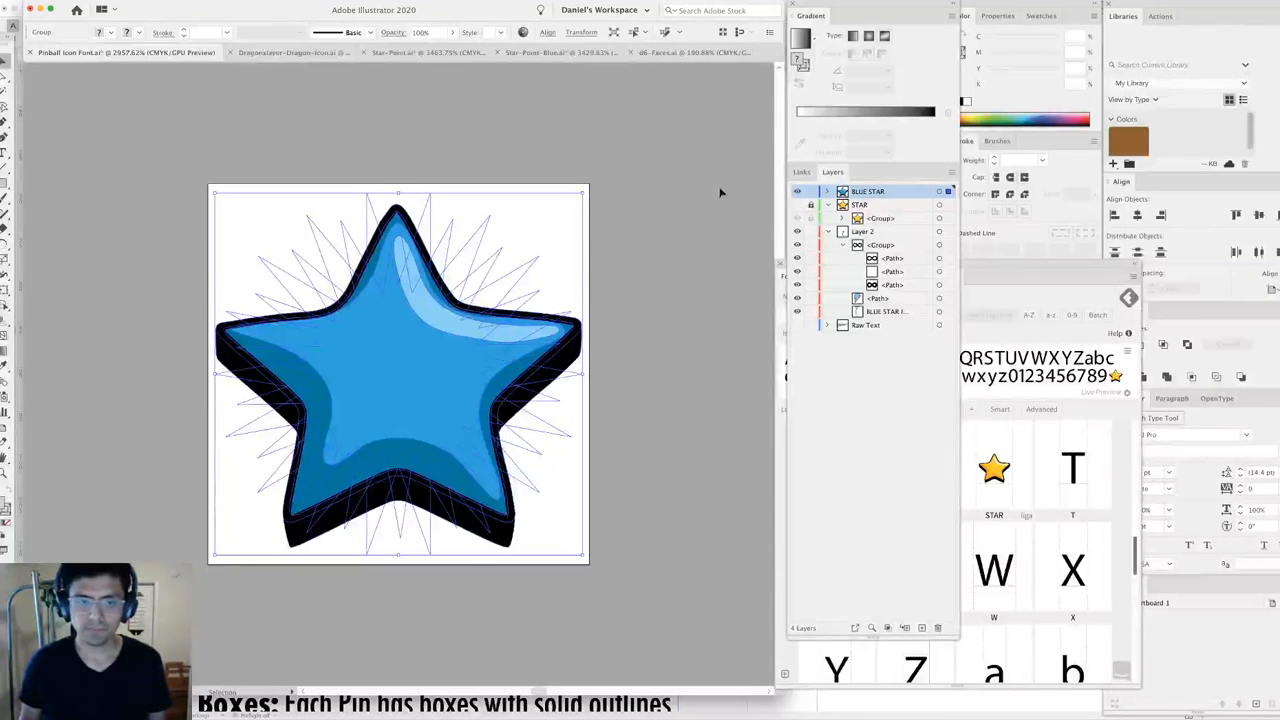
pyautogui.click(668, 163)
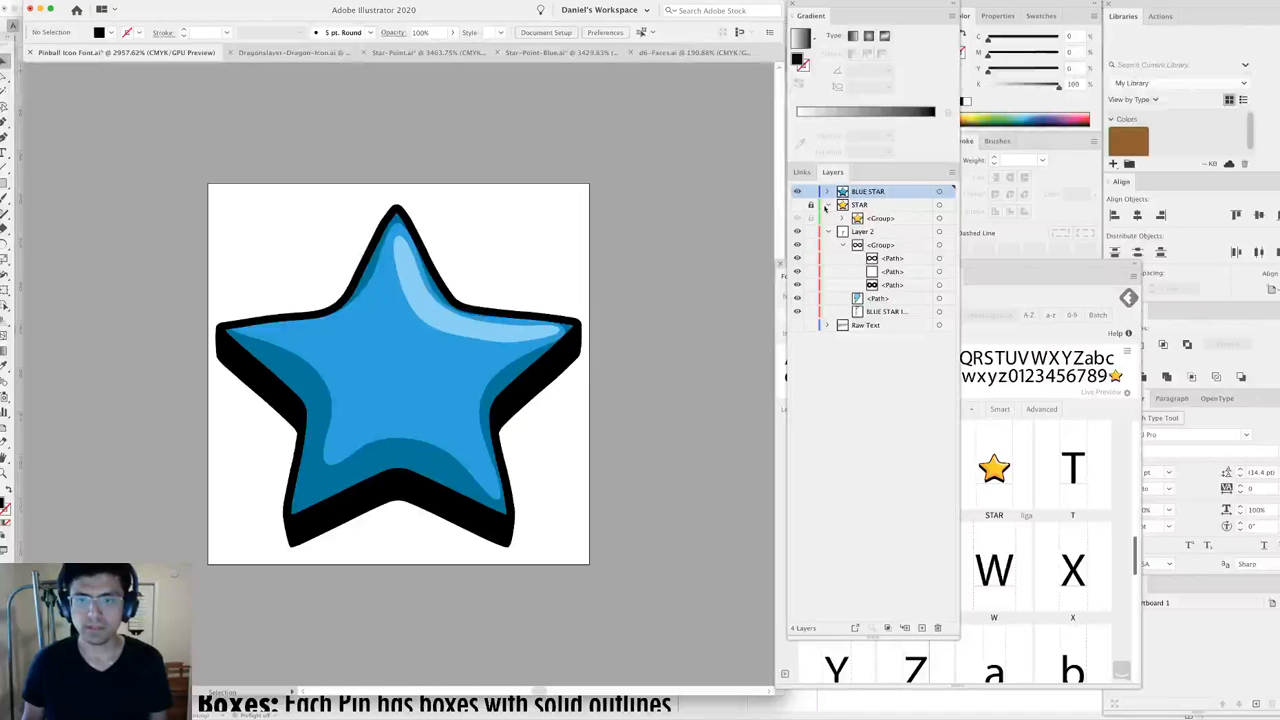
# Collapse and unlock the STAR layer, and select the blue star group in the expanded BLUE STAR layer.
pyautogui.click(829, 205)
pyautogui.click(811, 205)
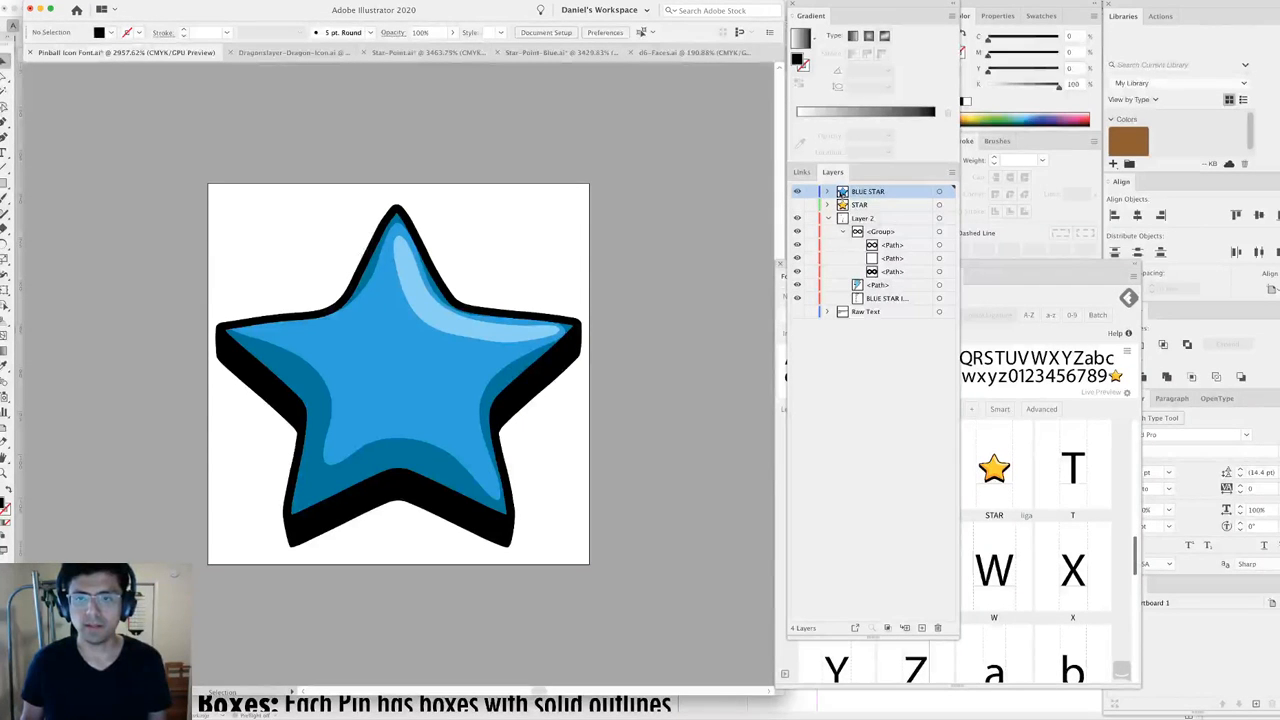
pyautogui.click(382, 304)
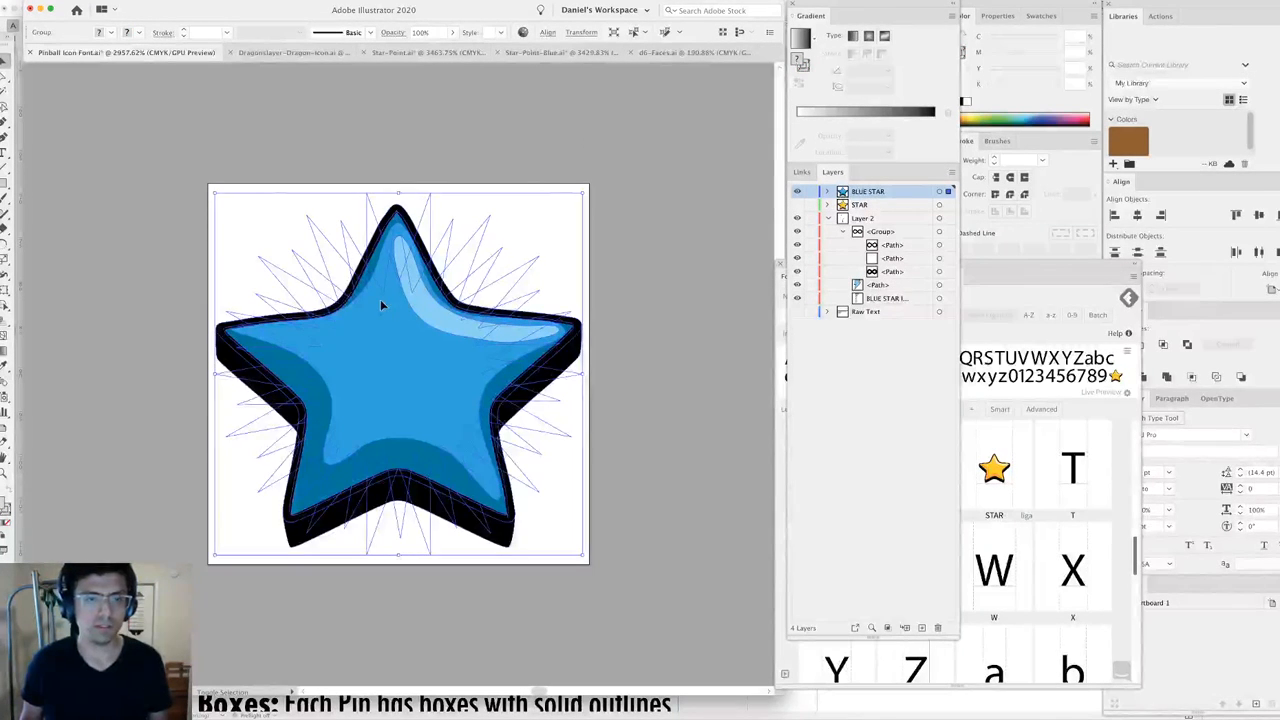
pyautogui.press('super+c')
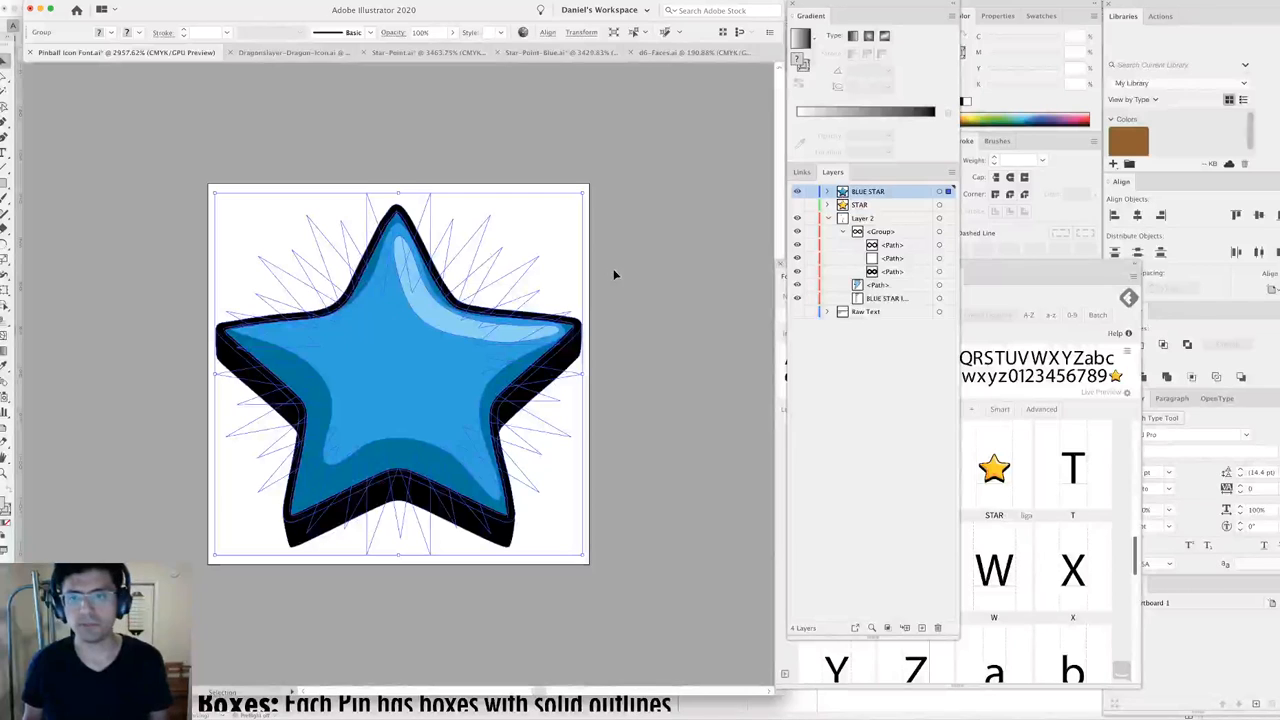
pyautogui.click(827, 191)
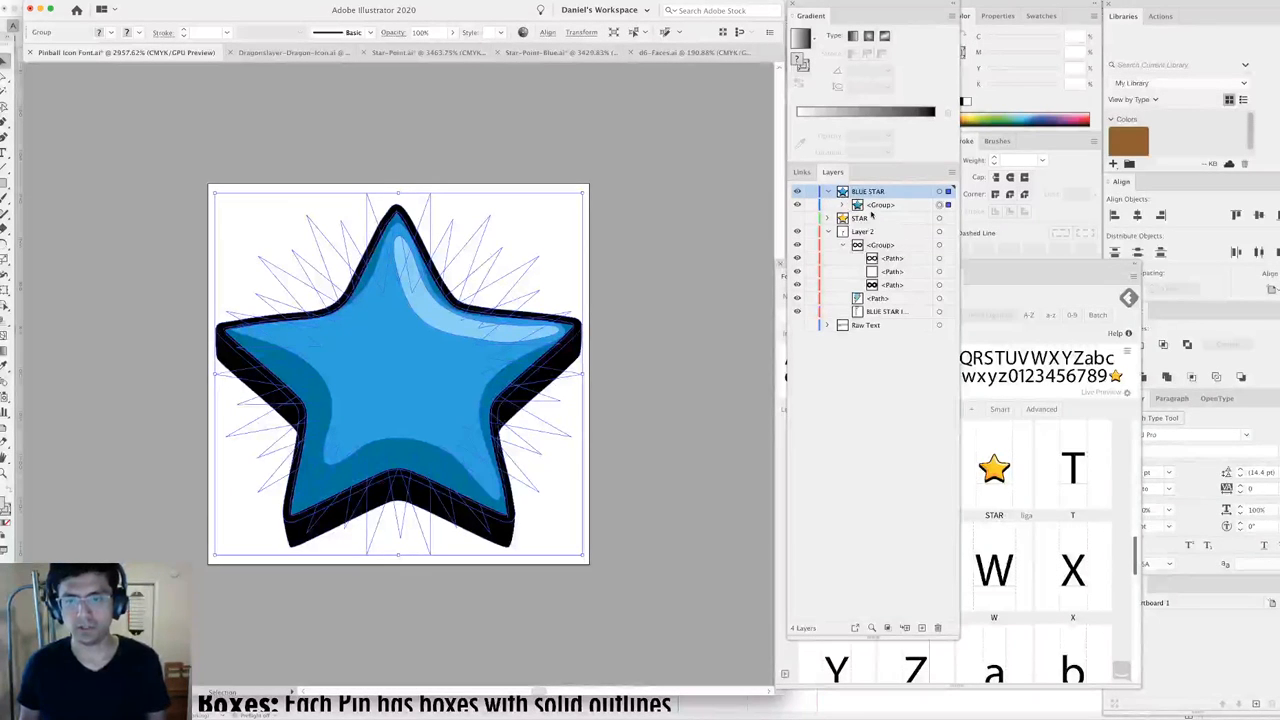
pyautogui.click(884, 206)
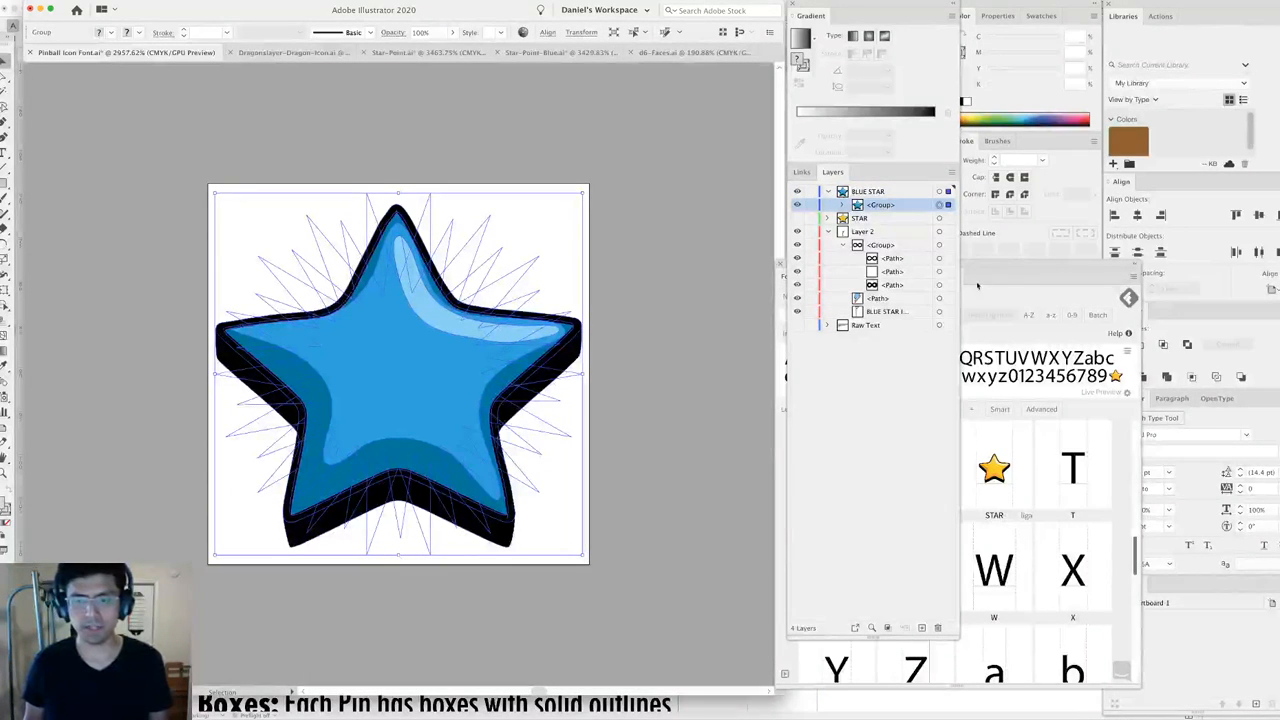
# Create a standard ligature named BLUE STAR from the selected blue star in Fontself Maker, and deselect the artwork.
pyautogui.click(1010, 275)
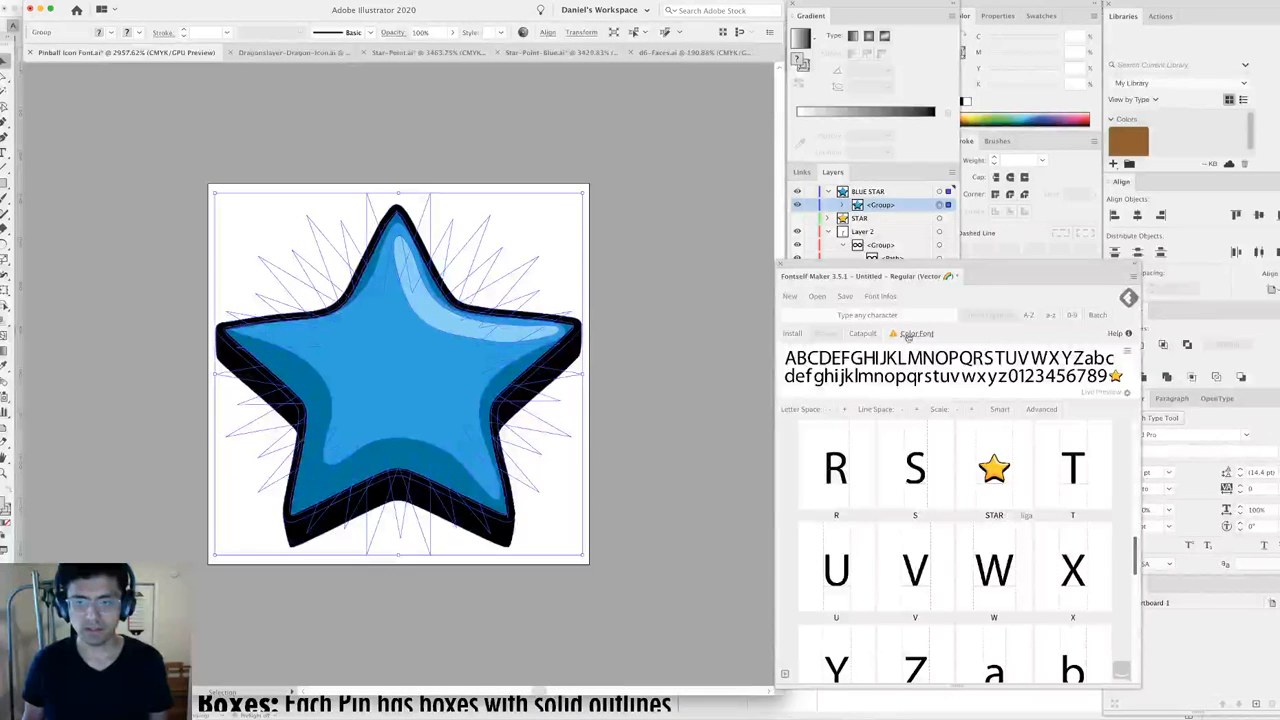
pyautogui.moveTo(603, 246); pyautogui.dragTo(488, 296)
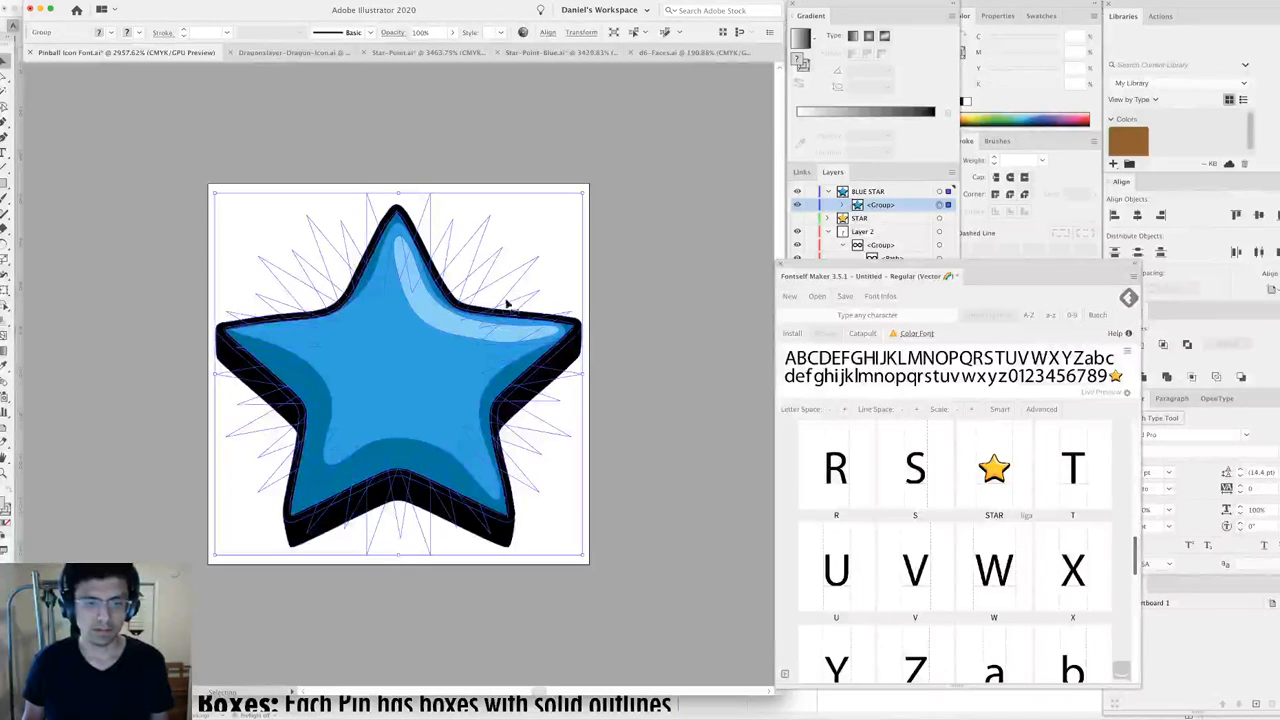
pyautogui.click(880, 316)
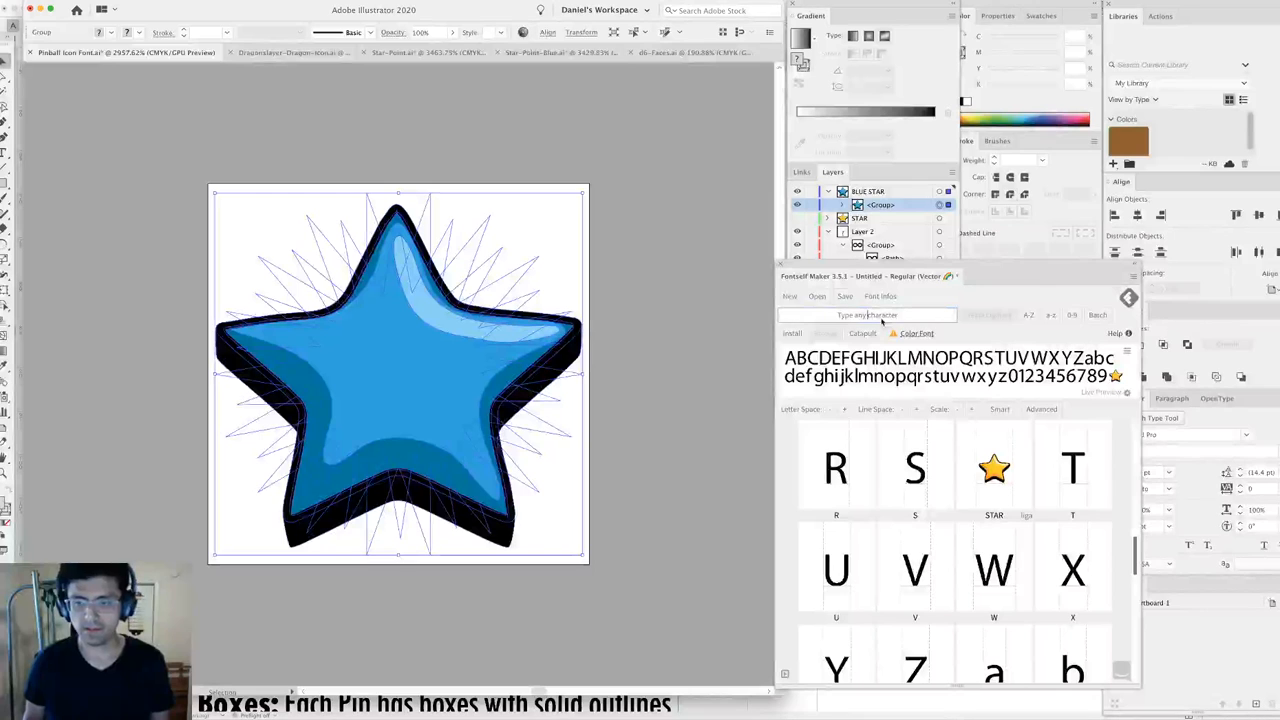
pyautogui.write('BLUE STAR')
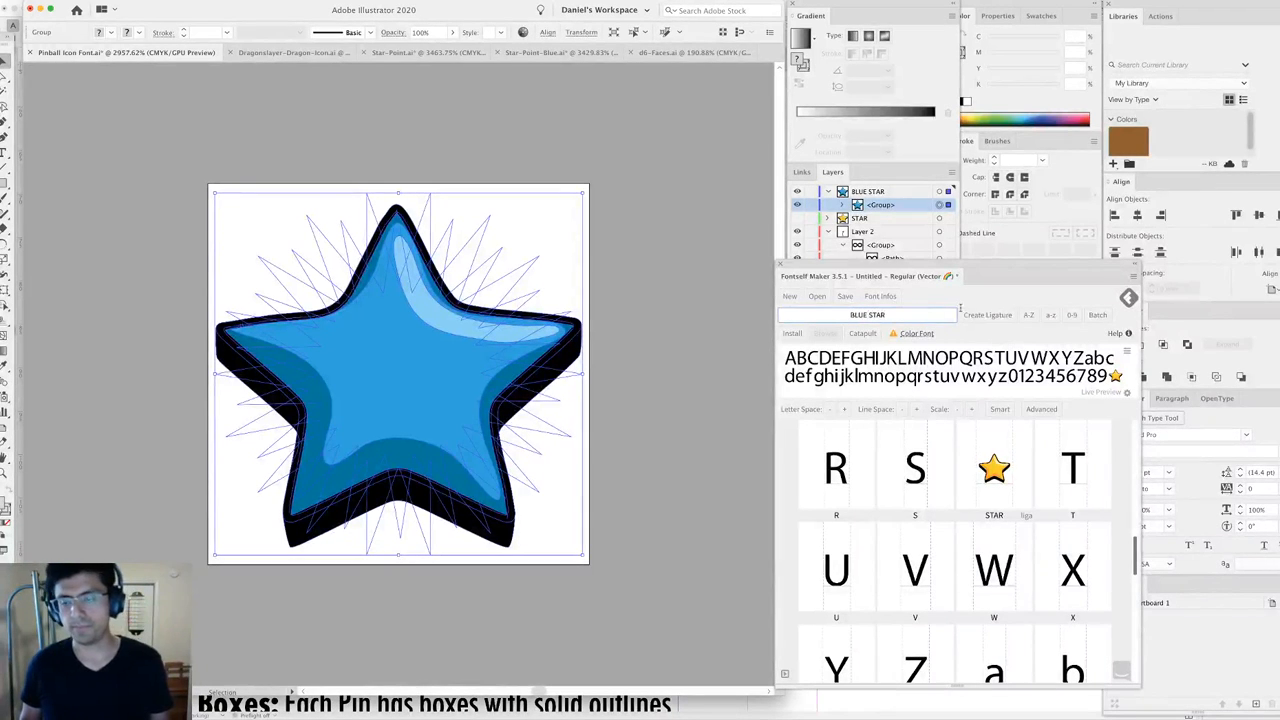
pyautogui.click(967, 316)
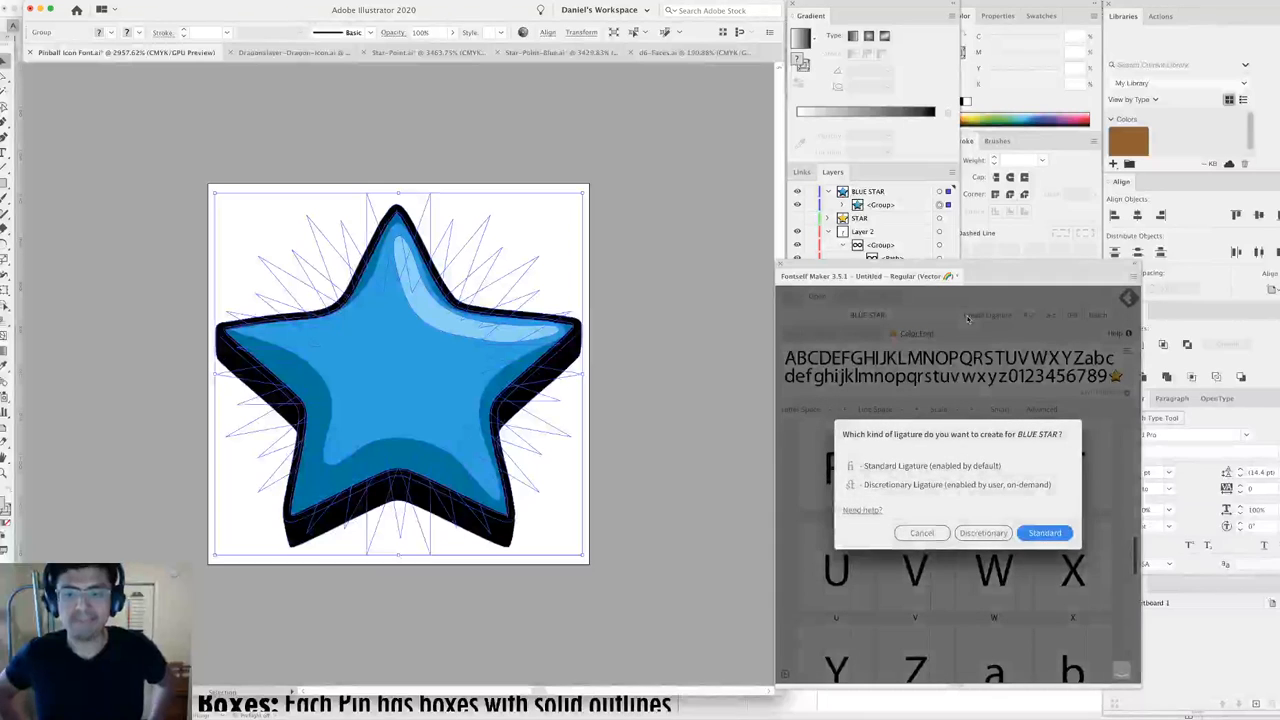
pyautogui.click(1058, 538)
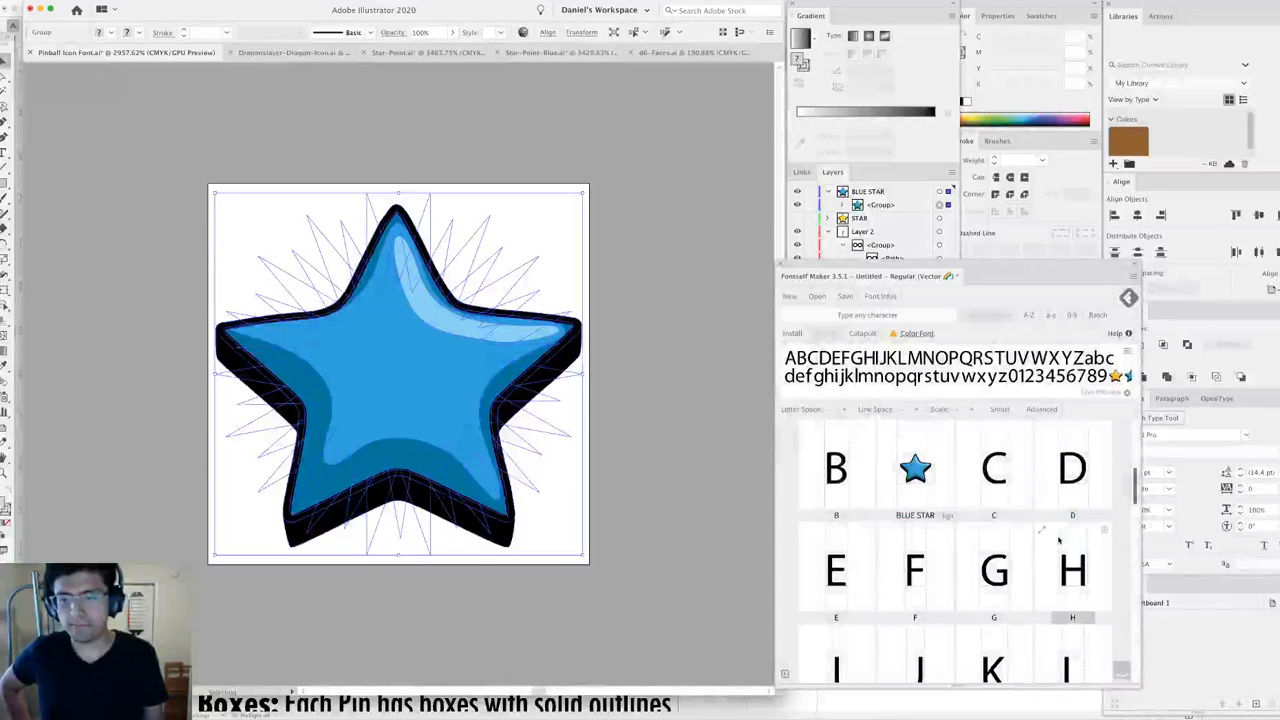
pyautogui.click(643, 199)
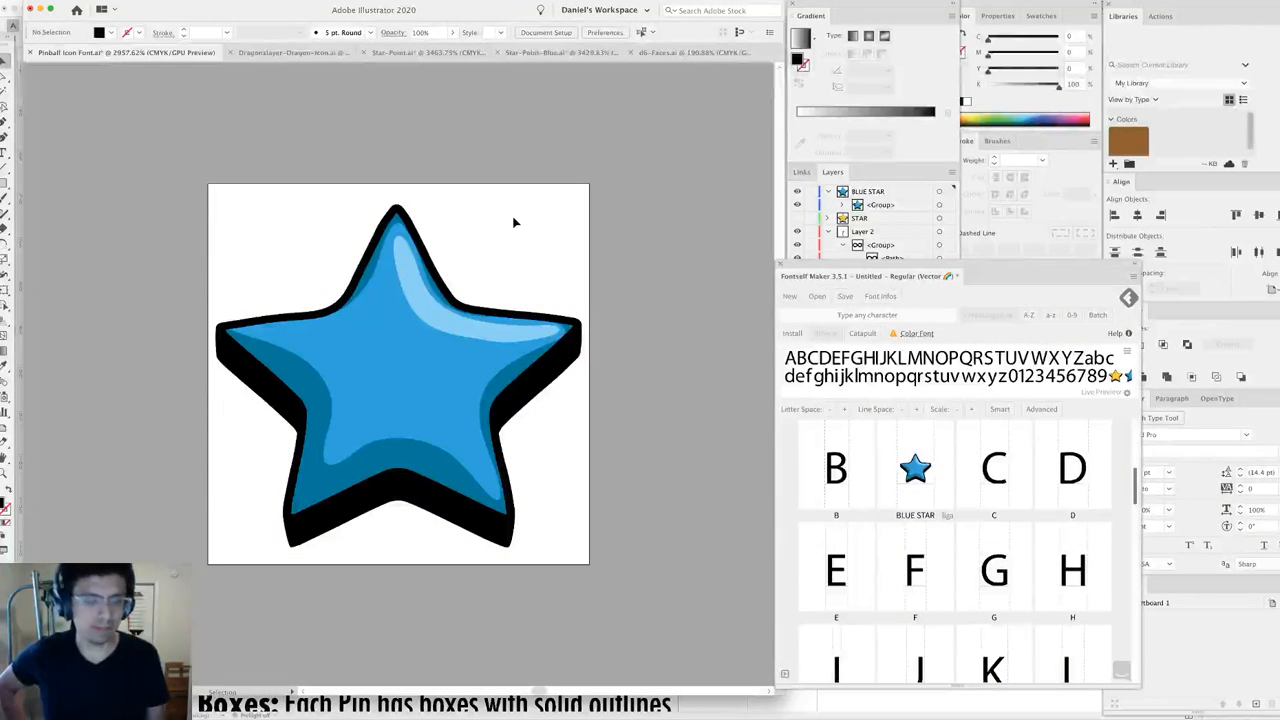
# Delete the BLUE STAR line from the placeholder text list beside the artboard.
pyautogui.press('super+minus')
pyautogui.press('super+minus')
pyautogui.press('super+minus')
pyautogui.hscroll(-5, 222, 176)
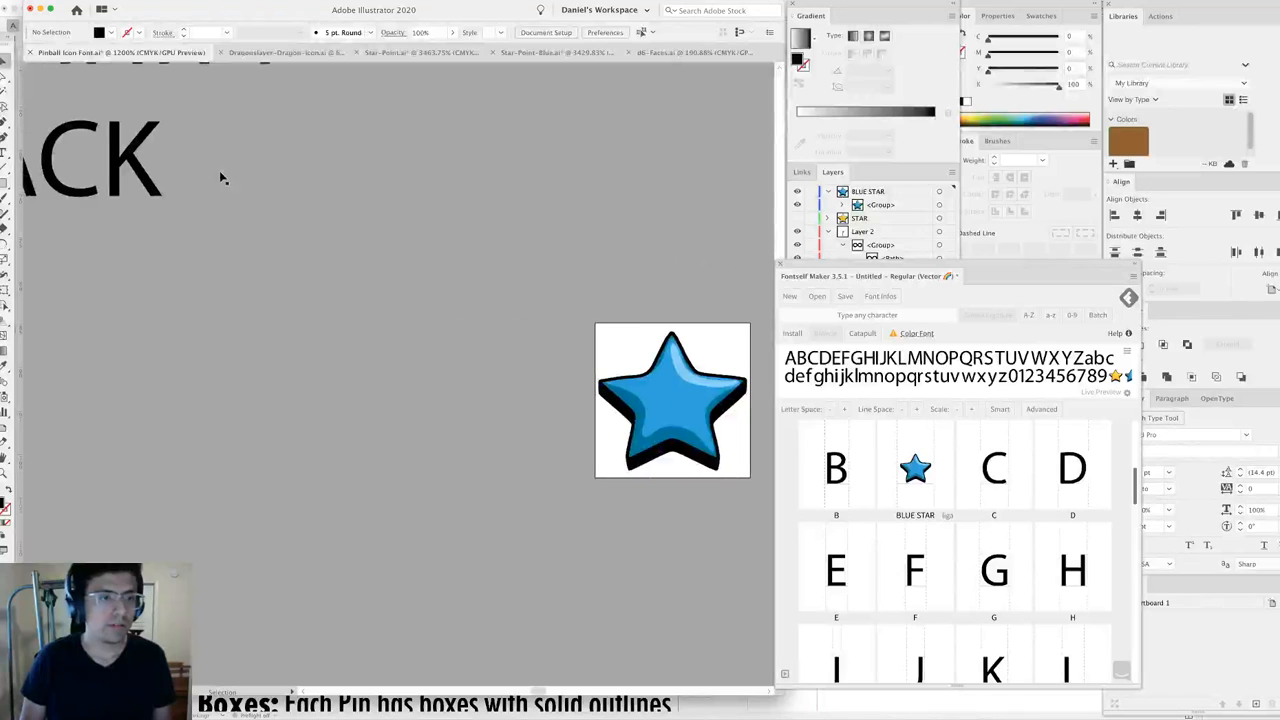
pyautogui.press('super+minus')
pyautogui.press('super+minus')
pyautogui.press('super+minus')
pyautogui.click(314, 224)
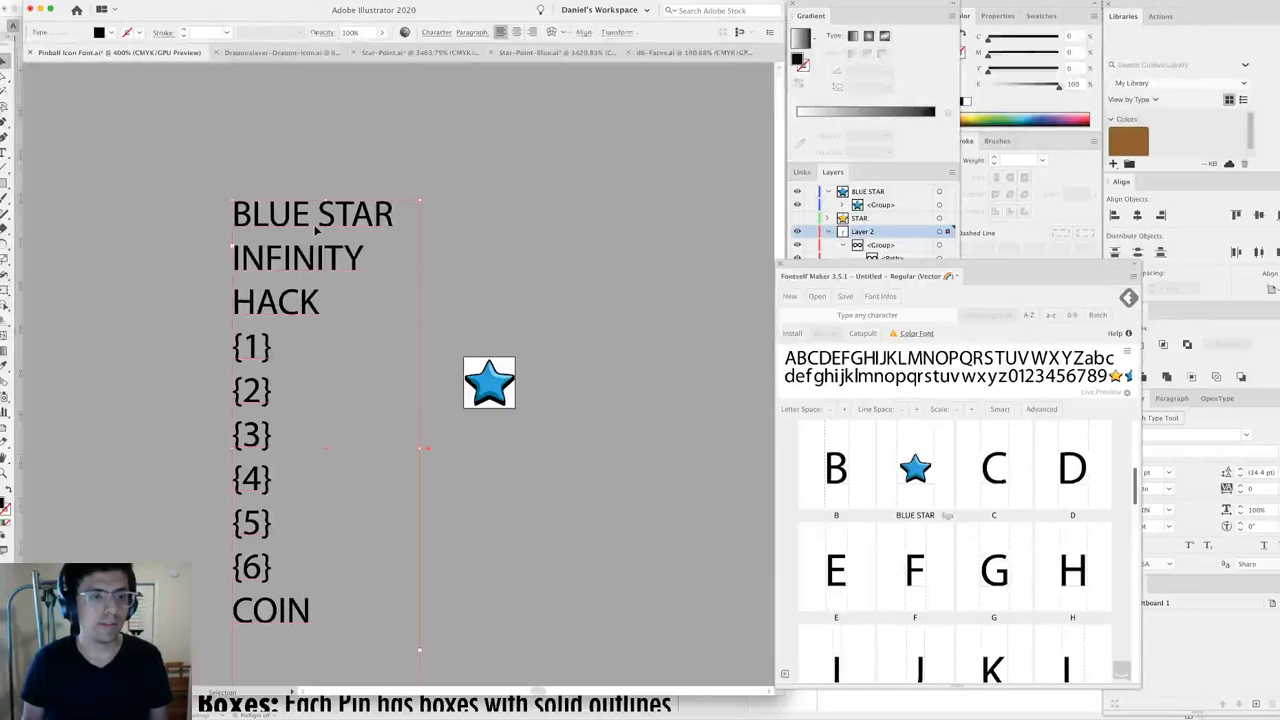
pyautogui.tripleClick(314, 224)
pyautogui.press('BackSpace')
pyautogui.press('Escape')
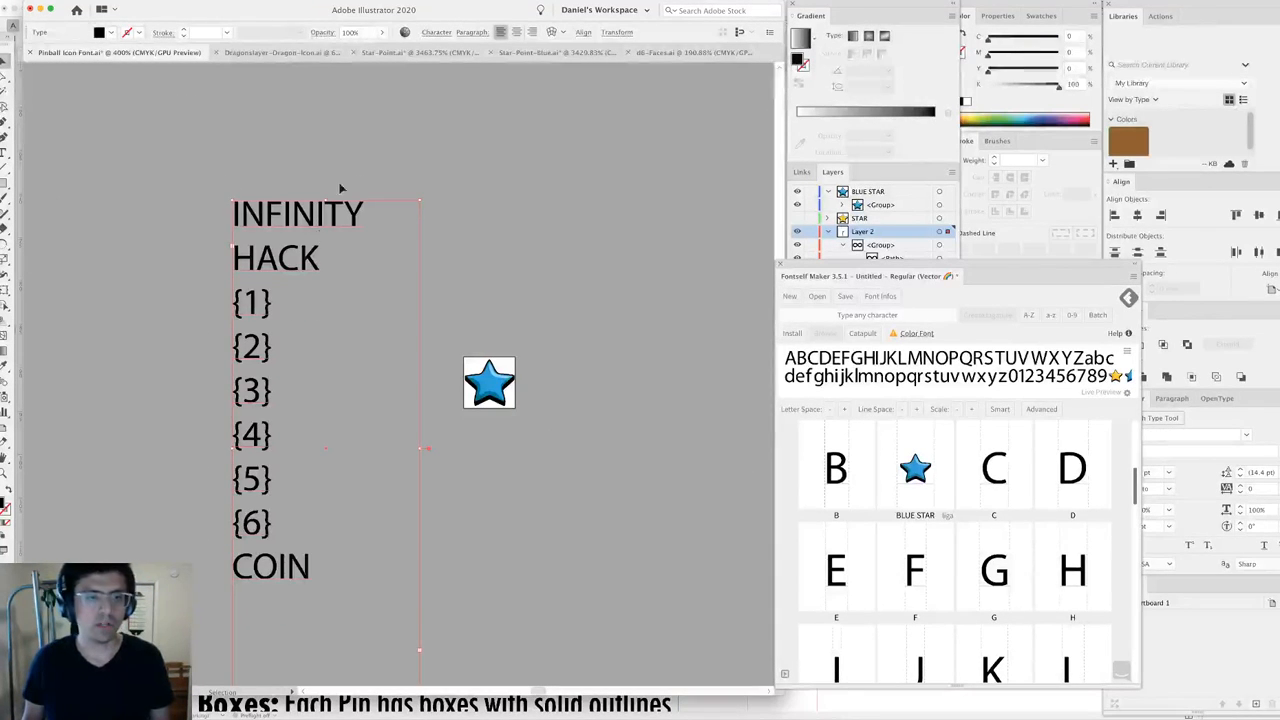
pyautogui.click(377, 153)
# Move the infinity icon from above the placeholder list to the artboard and cut it from Layer 2.
pyautogui.moveTo(505, 180); pyautogui.dragTo(439, 381)
pyautogui.hscroll(-2, 445, 309)
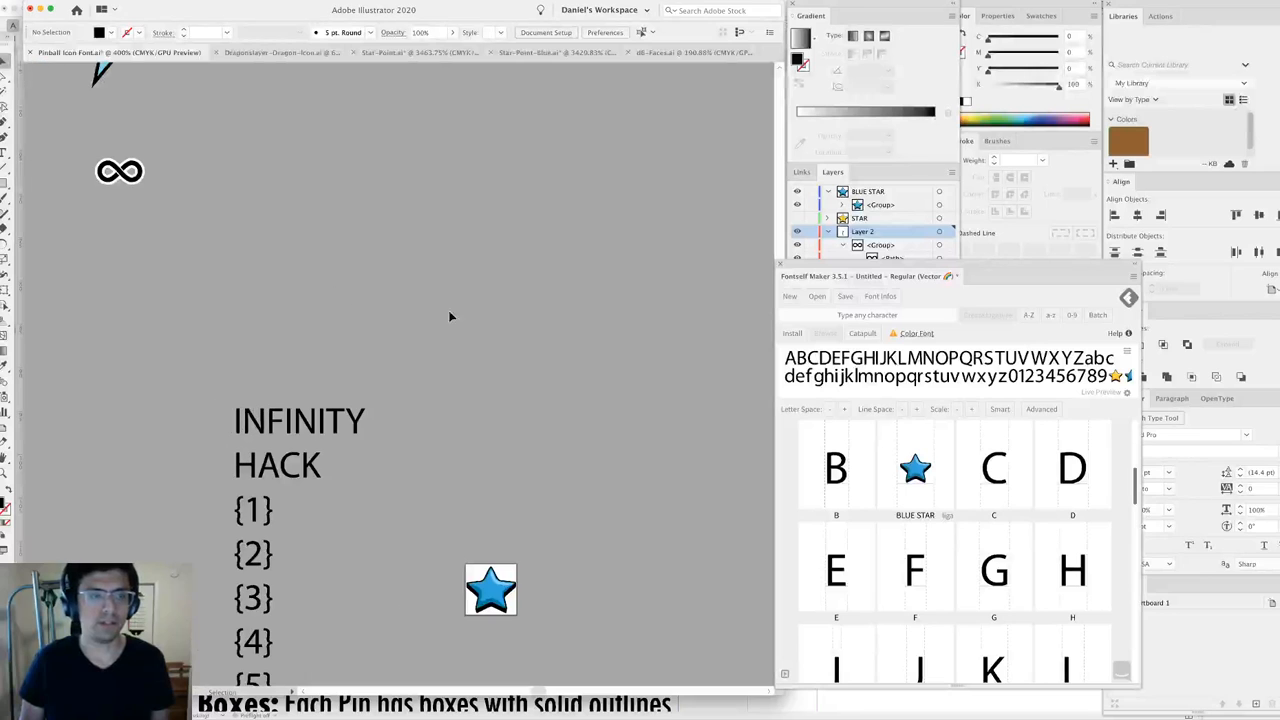
pyautogui.moveTo(125, 188); pyautogui.dragTo(530, 600)
pyautogui.press('super+0')
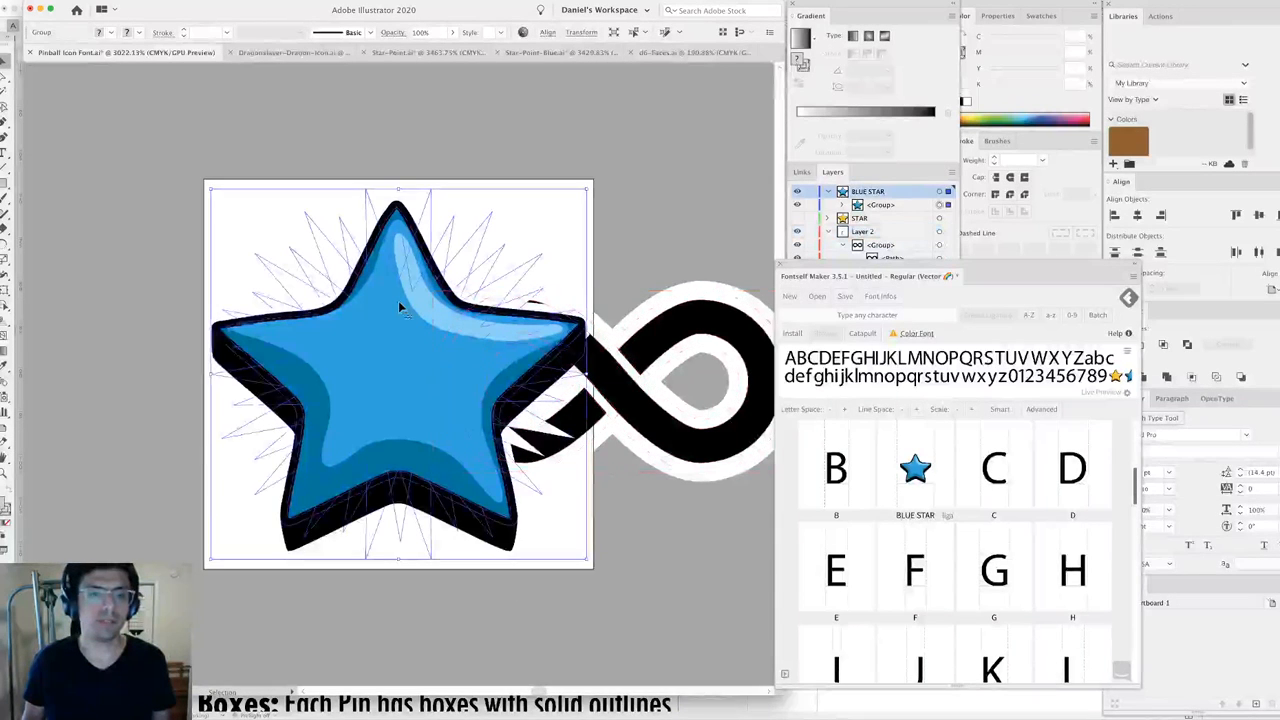
pyautogui.press('Delete')
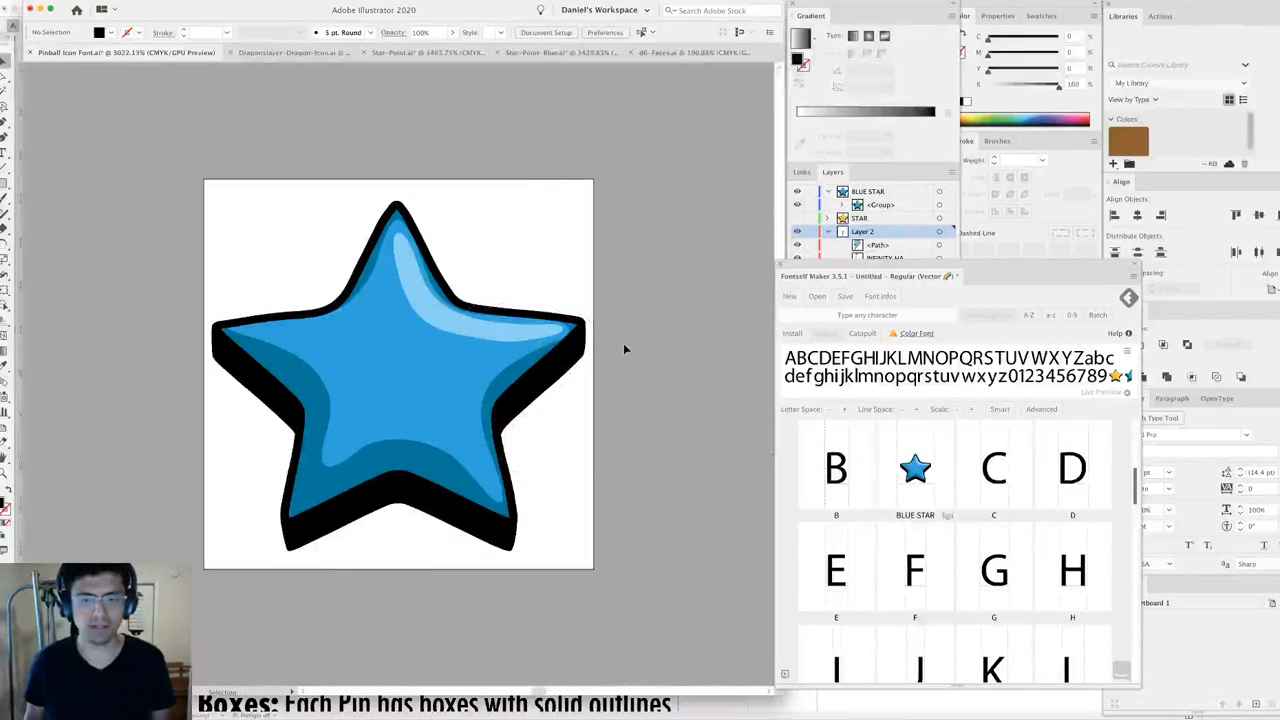
# Add a new layer above the collapsed BLUE STAR layer and name it INFINITY.
pyautogui.click(866, 191)
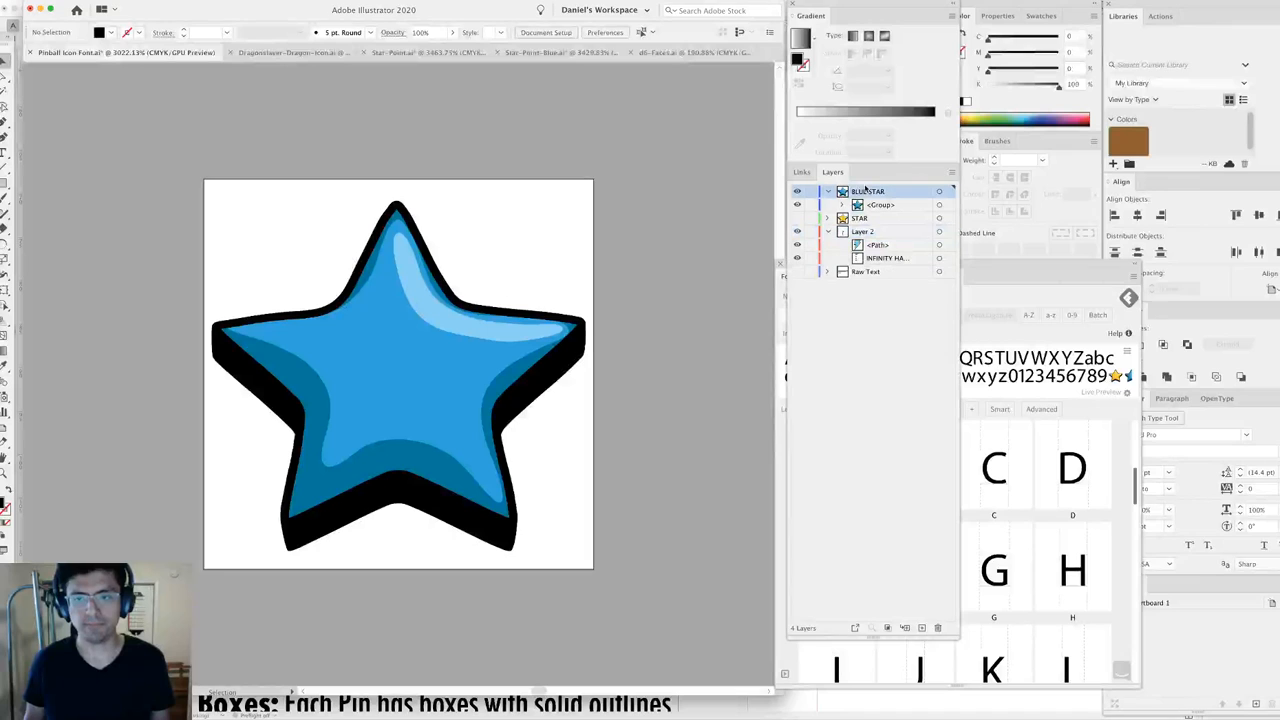
pyautogui.click(828, 191)
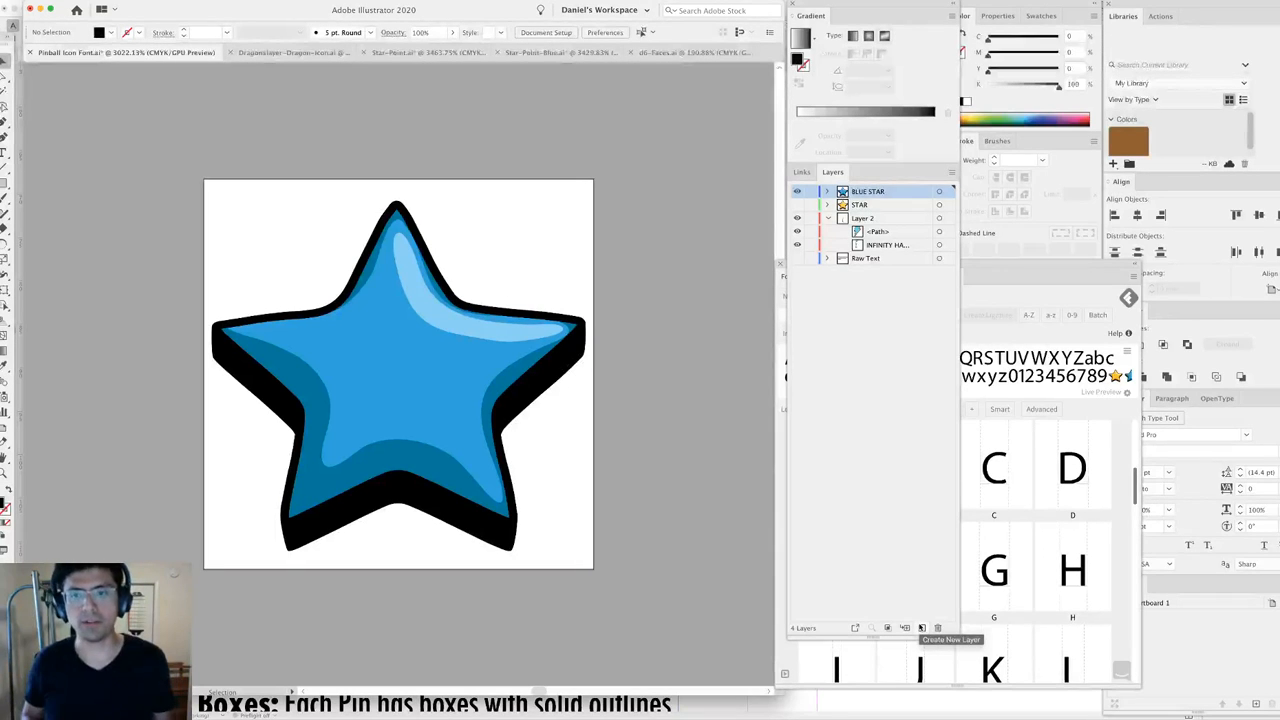
pyautogui.click(921, 627)
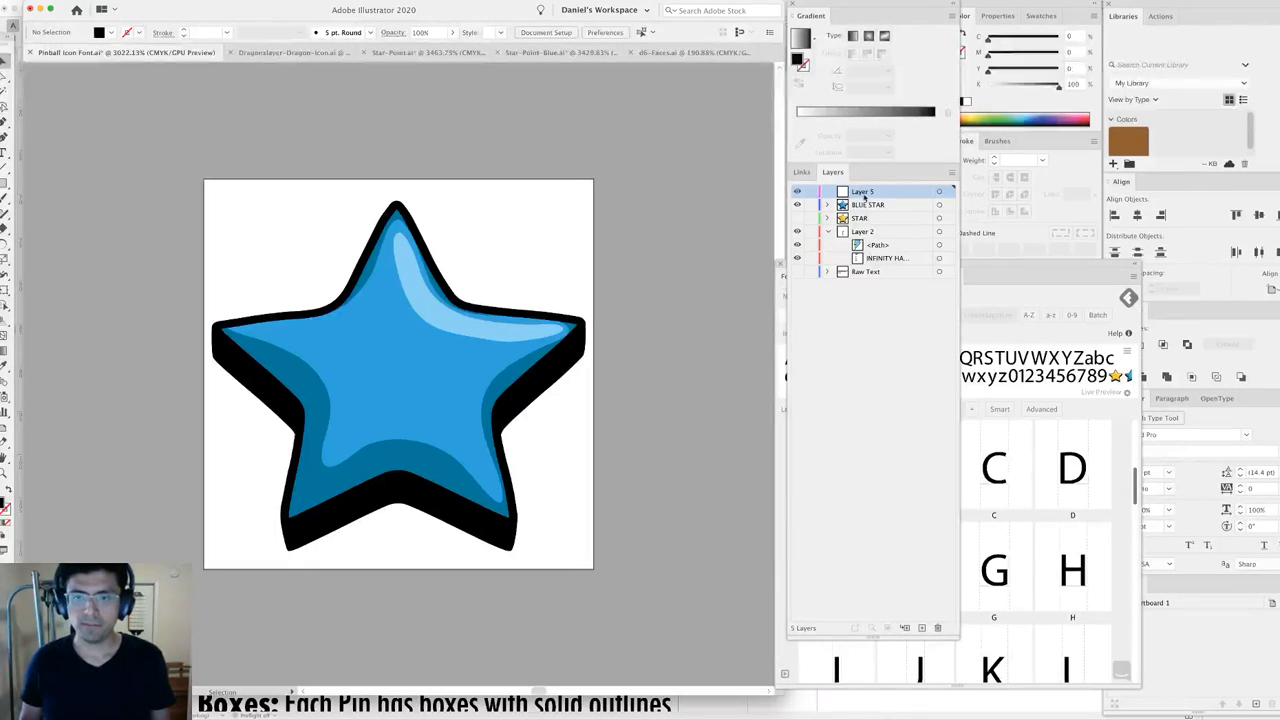
pyautogui.doubleClick(862, 191)
pyautogui.write('INFINIT')
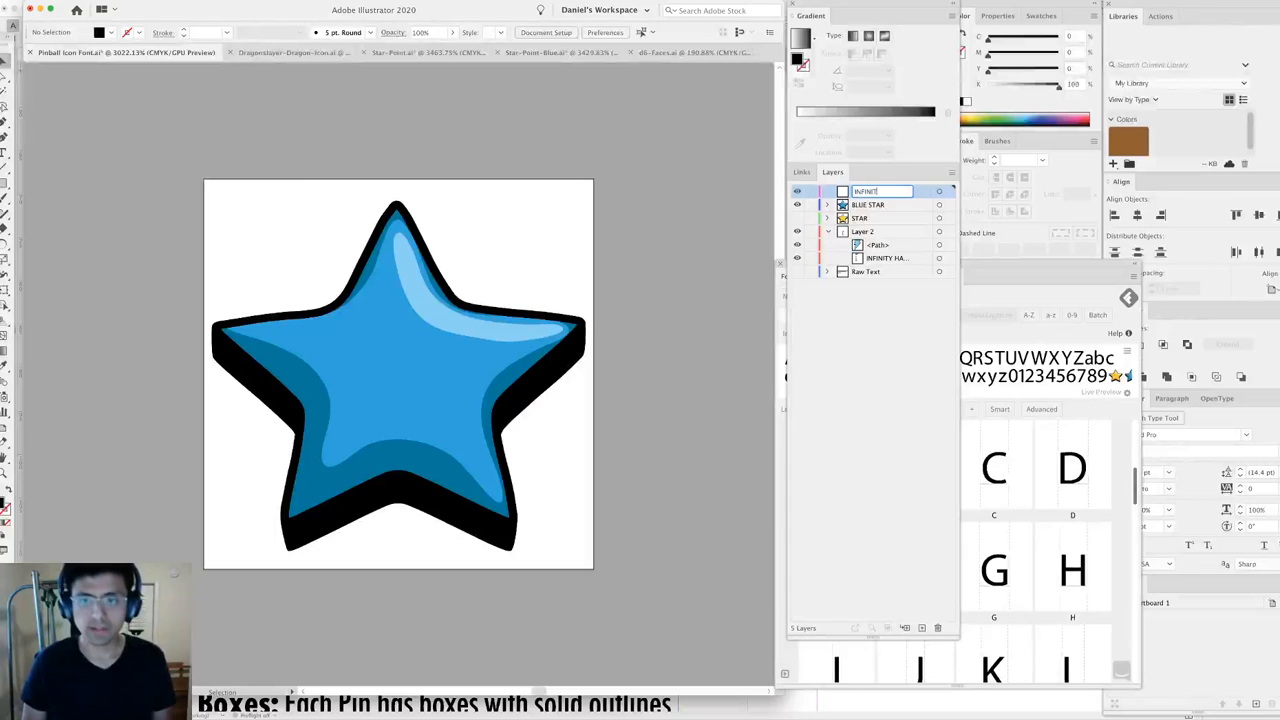
pyautogui.write('Y')
pyautogui.press('Return')
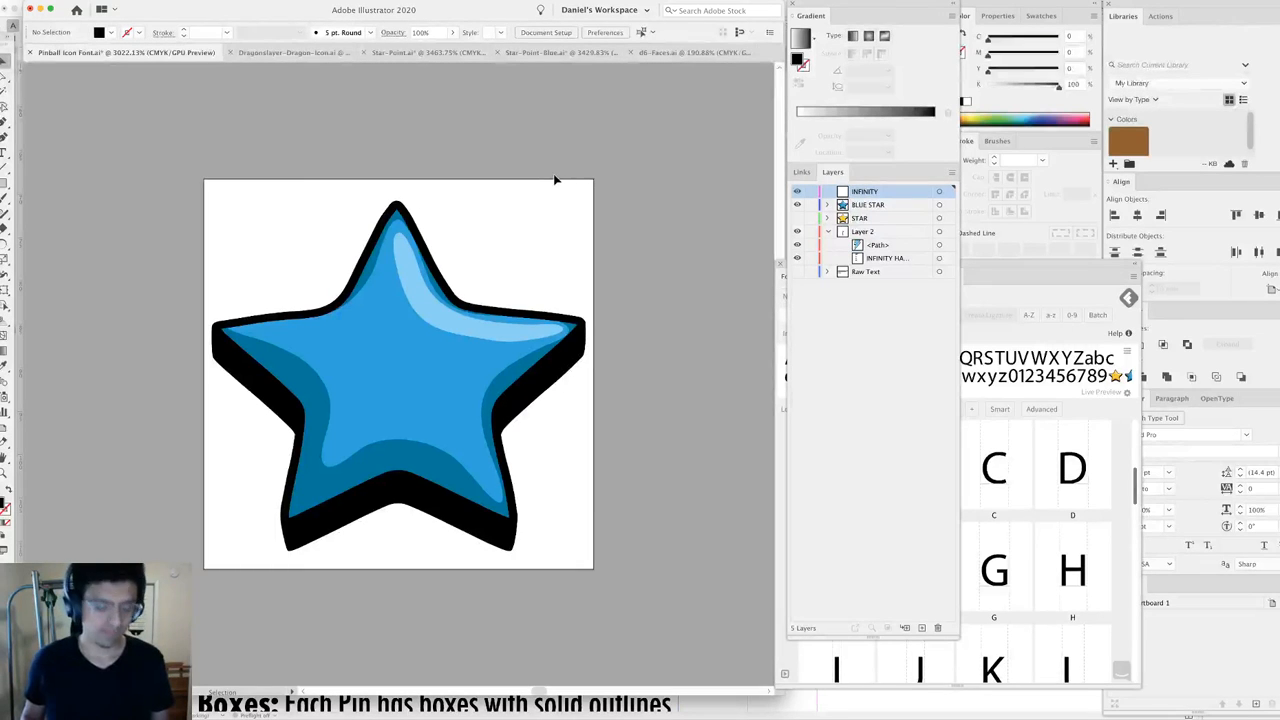
# Hide the BLUE STAR layer, paste the infinity icon centred on the artboard in the INFINITY layer, and scale it up slightly.
pyautogui.click(797, 209)
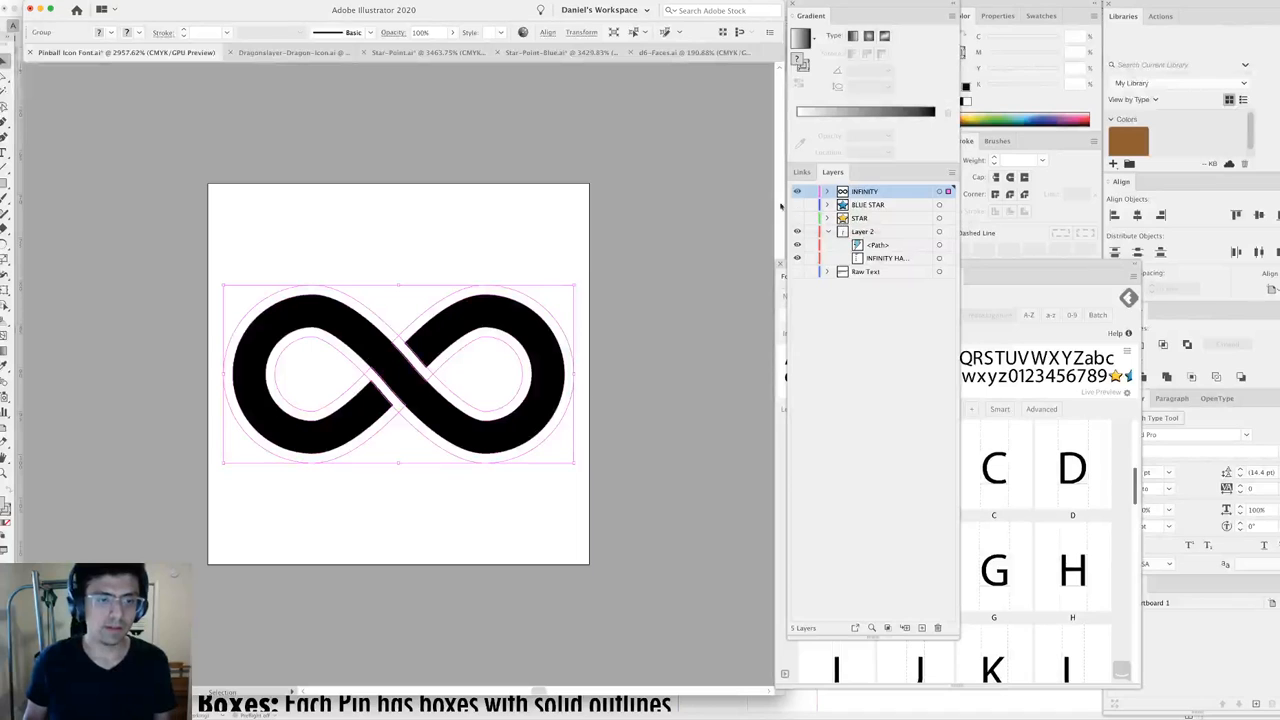
pyautogui.moveTo(222, 282); pyautogui.dragTo(214, 280)
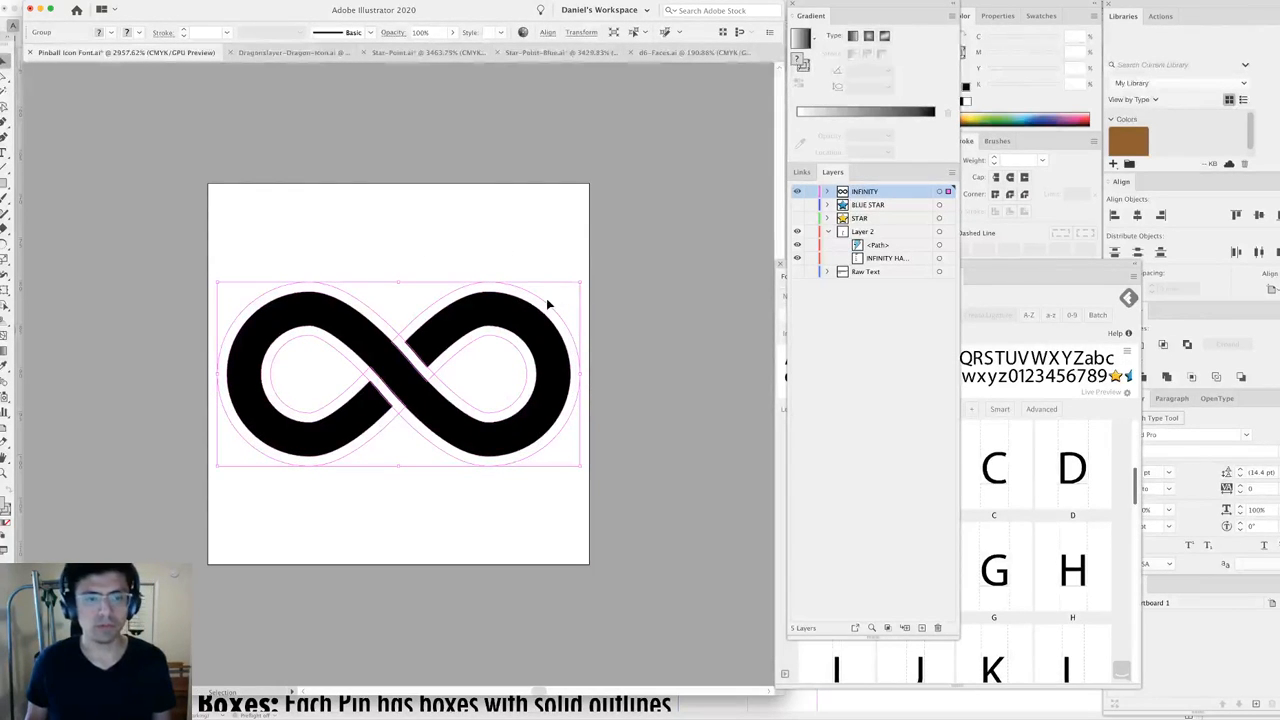
# Select the infinity icon on the artboard and expand the INFINITY layer to show only its collapsed group.
pyautogui.click(1032, 295)
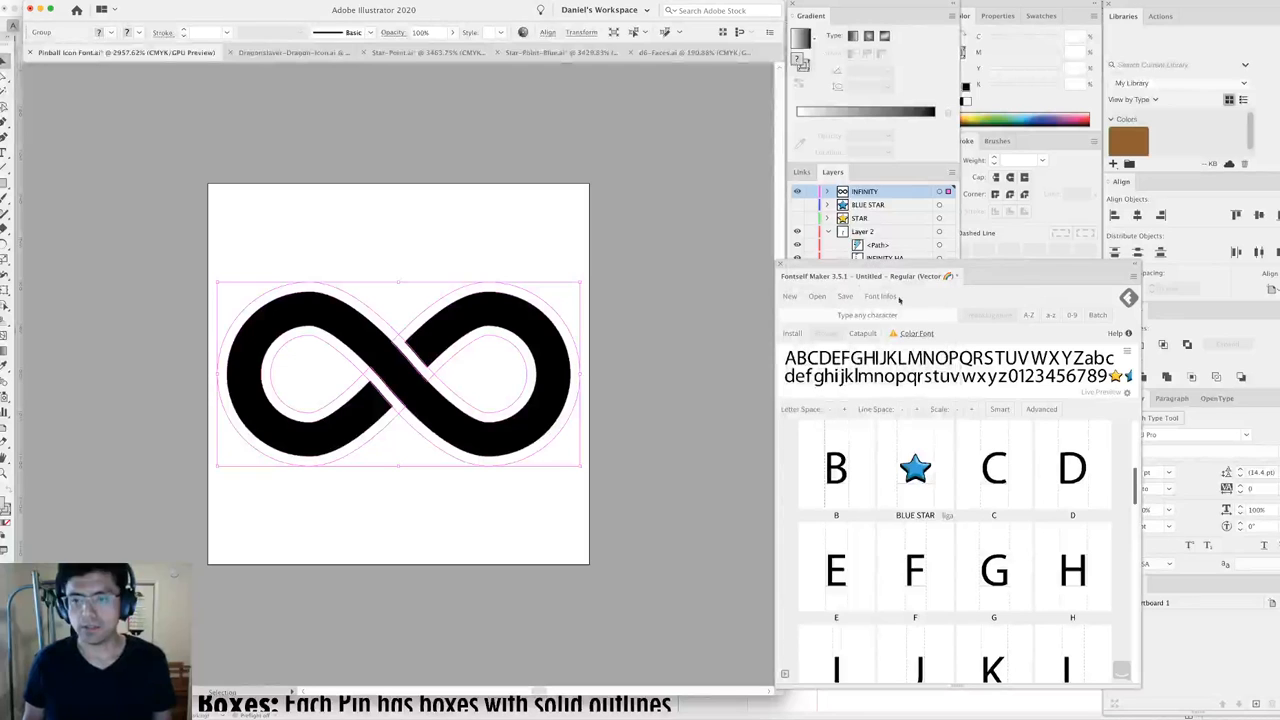
pyautogui.press('super+minus')
pyautogui.press('super+minus')
pyautogui.press('super+minus')
pyautogui.press('super+minus')
pyautogui.press('super+minus')
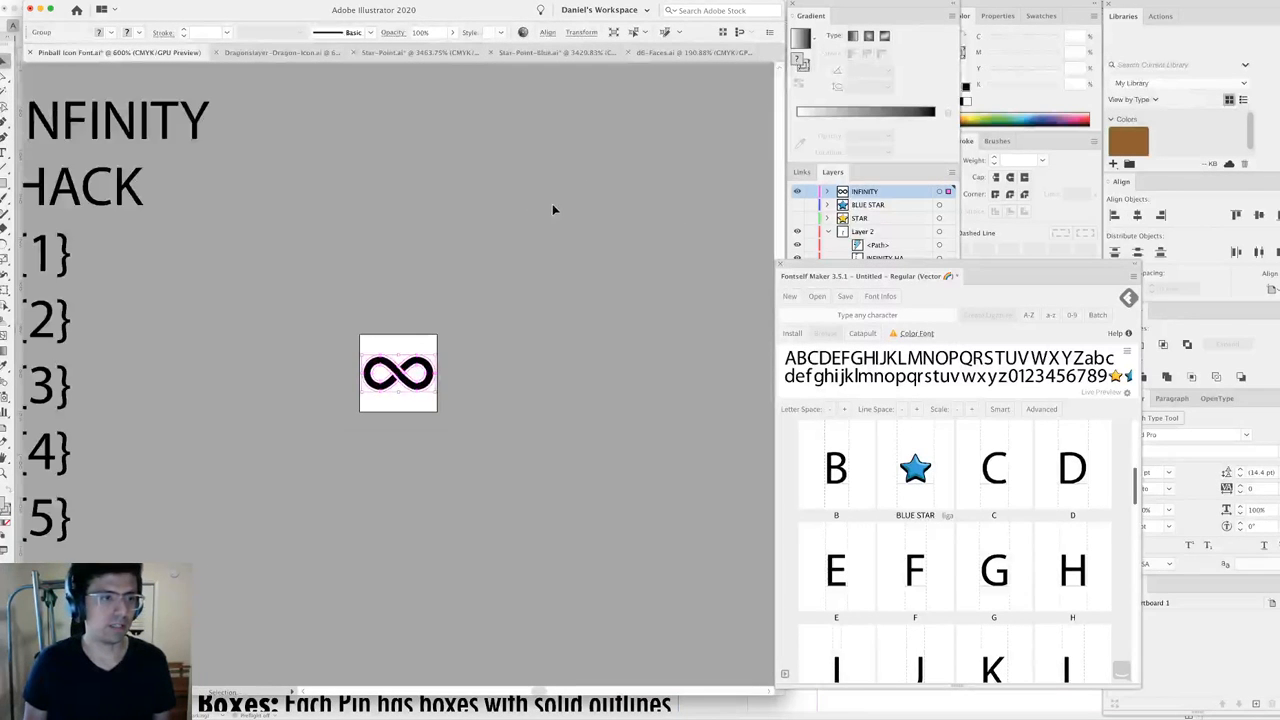
pyautogui.moveTo(280, 228); pyautogui.dragTo(386, 271)
pyautogui.click(489, 258)
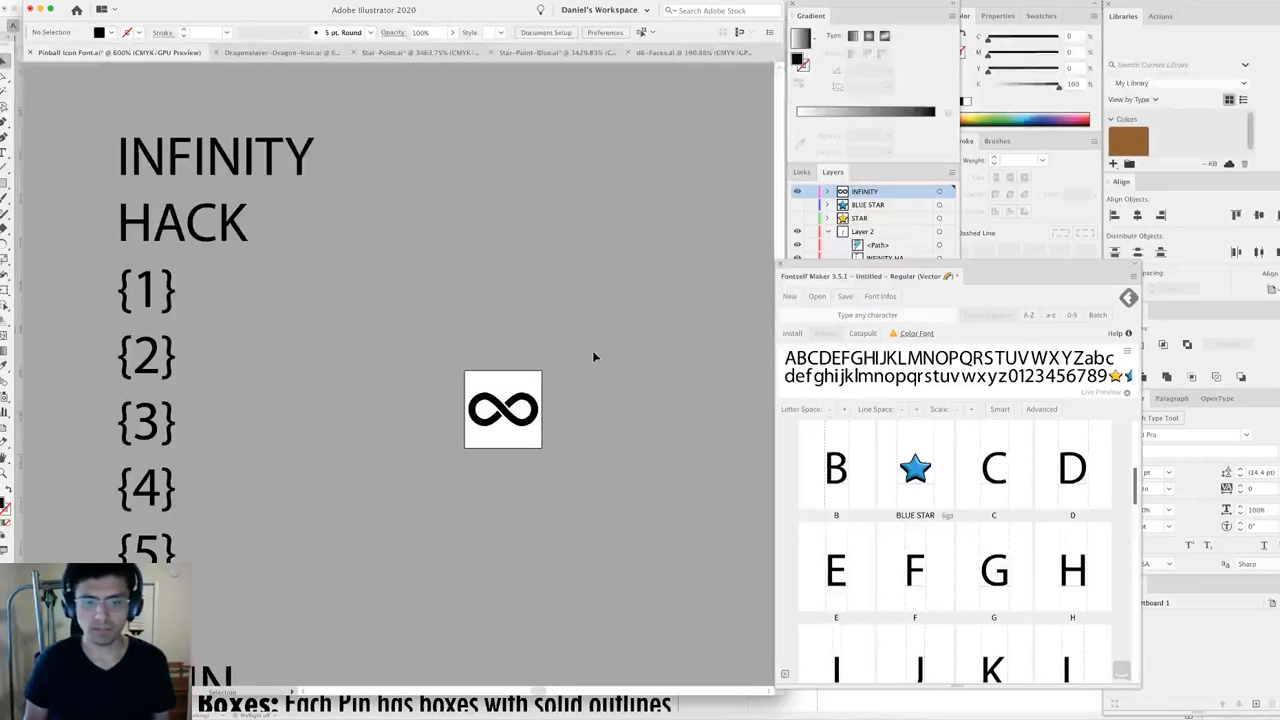
pyautogui.click(541, 433)
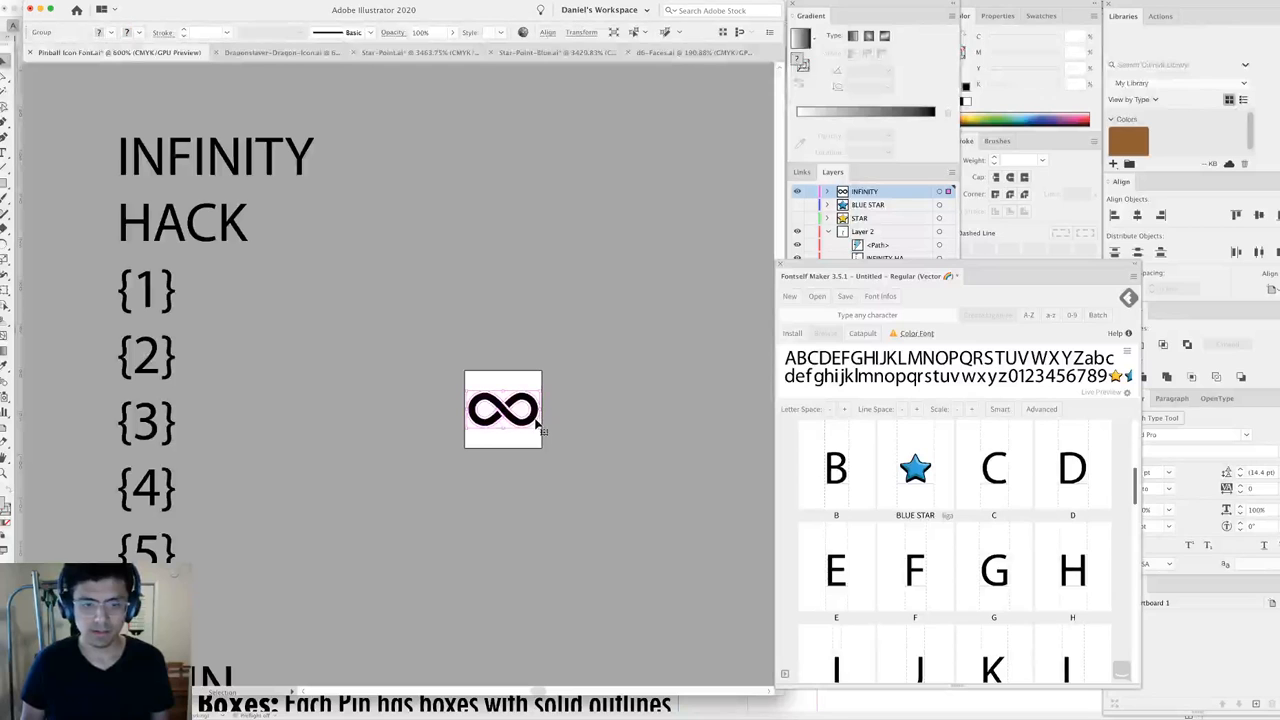
pyautogui.click(828, 193)
pyautogui.click(828, 193)
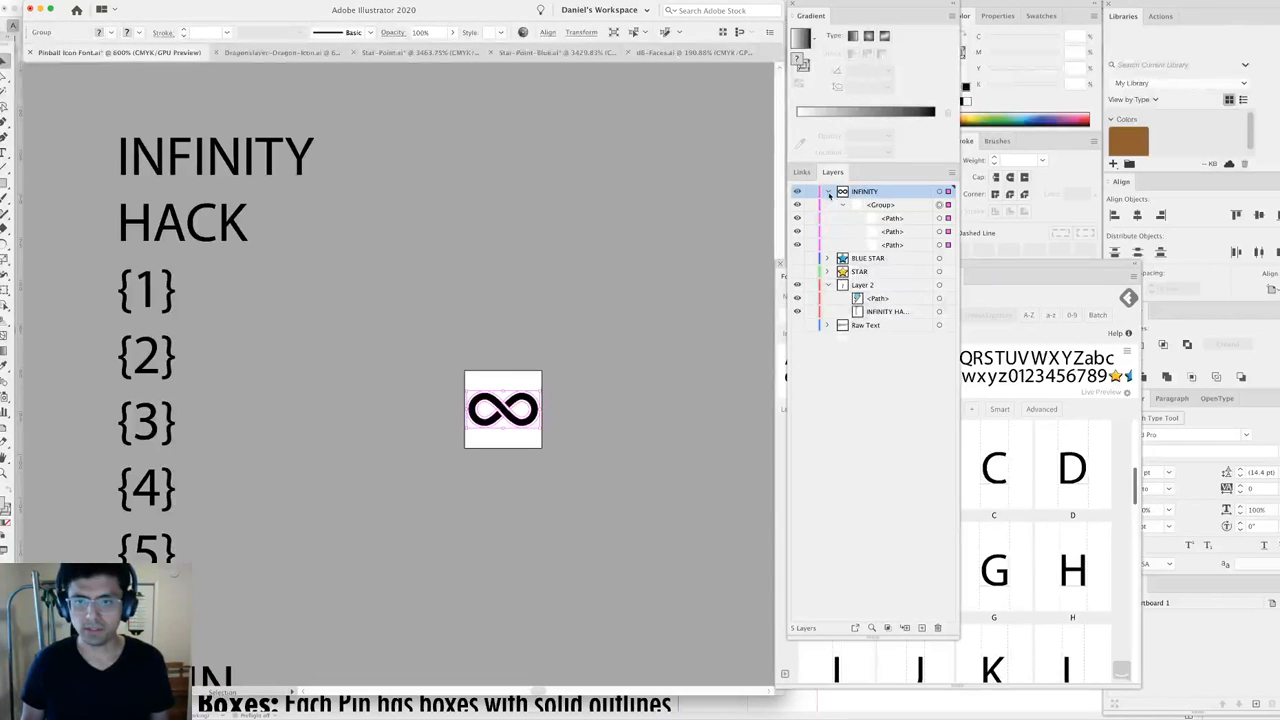
pyautogui.click(857, 205)
pyautogui.click(841, 205)
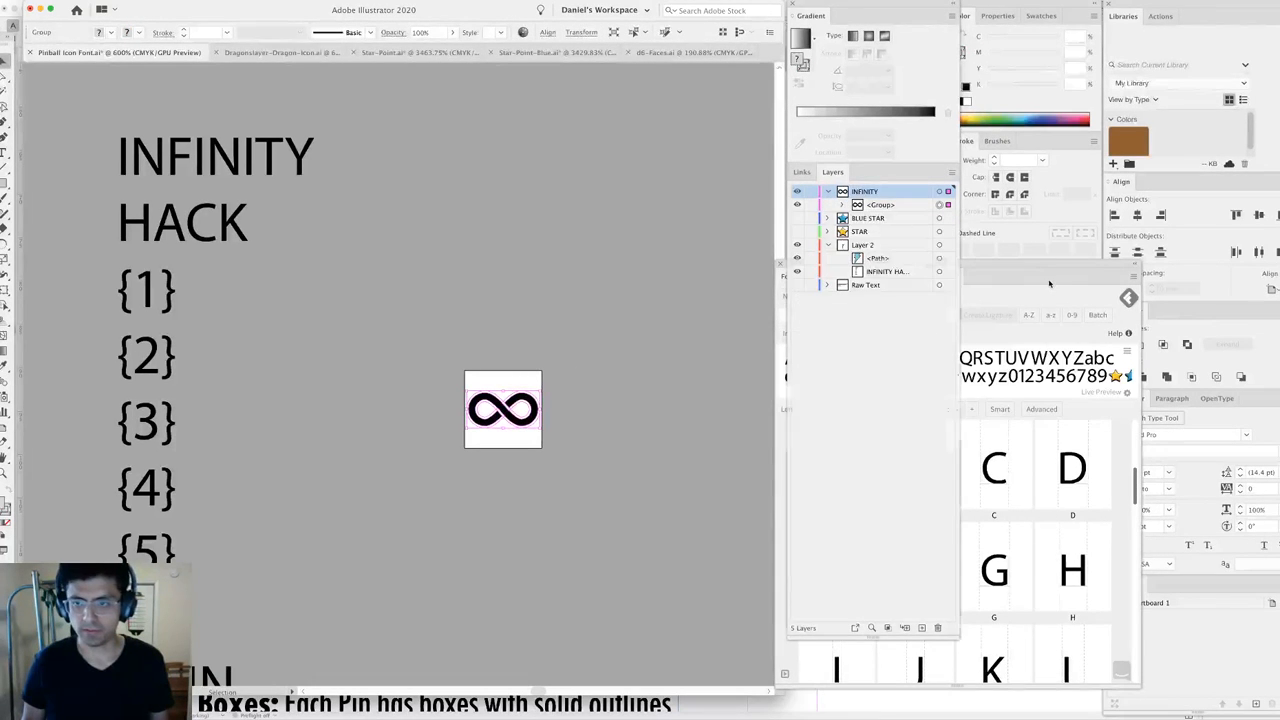
# Create a standard ligature named INFINITY from the selected infinity icon in Fontself Maker.
pyautogui.click(788, 410)
pyautogui.click(884, 313)
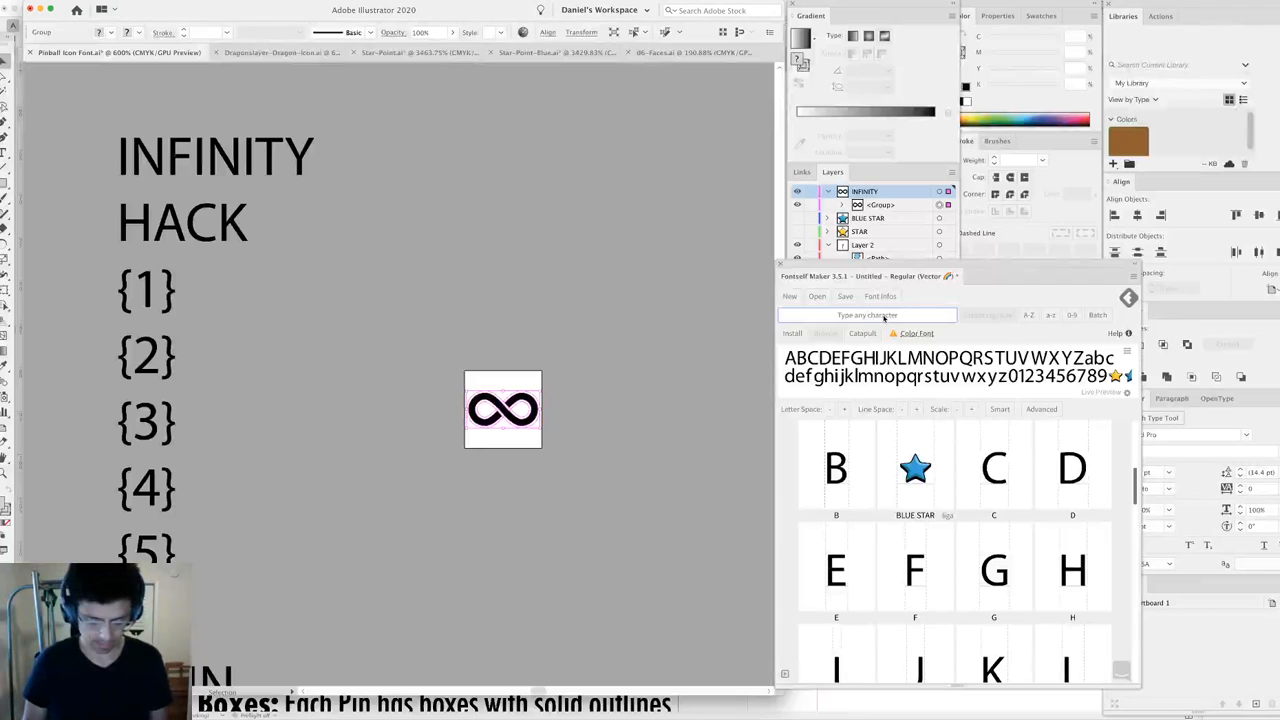
pyautogui.write('INFINITY')
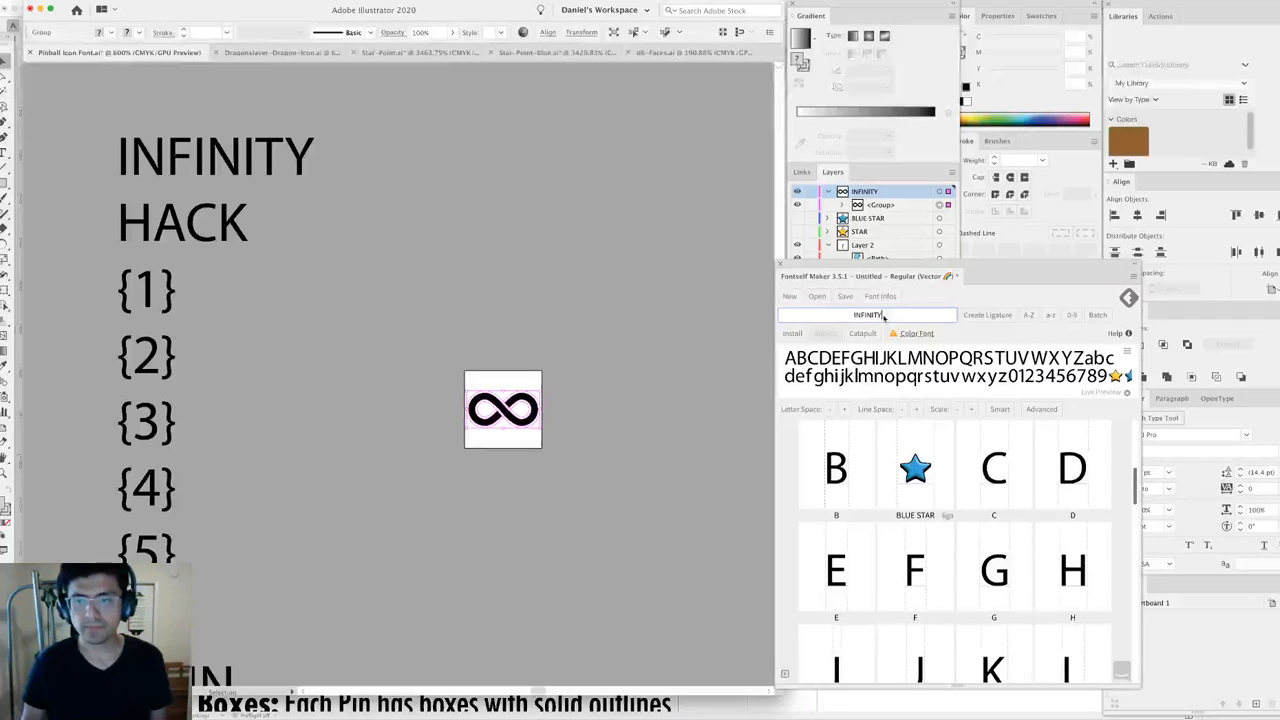
pyautogui.click(988, 318)
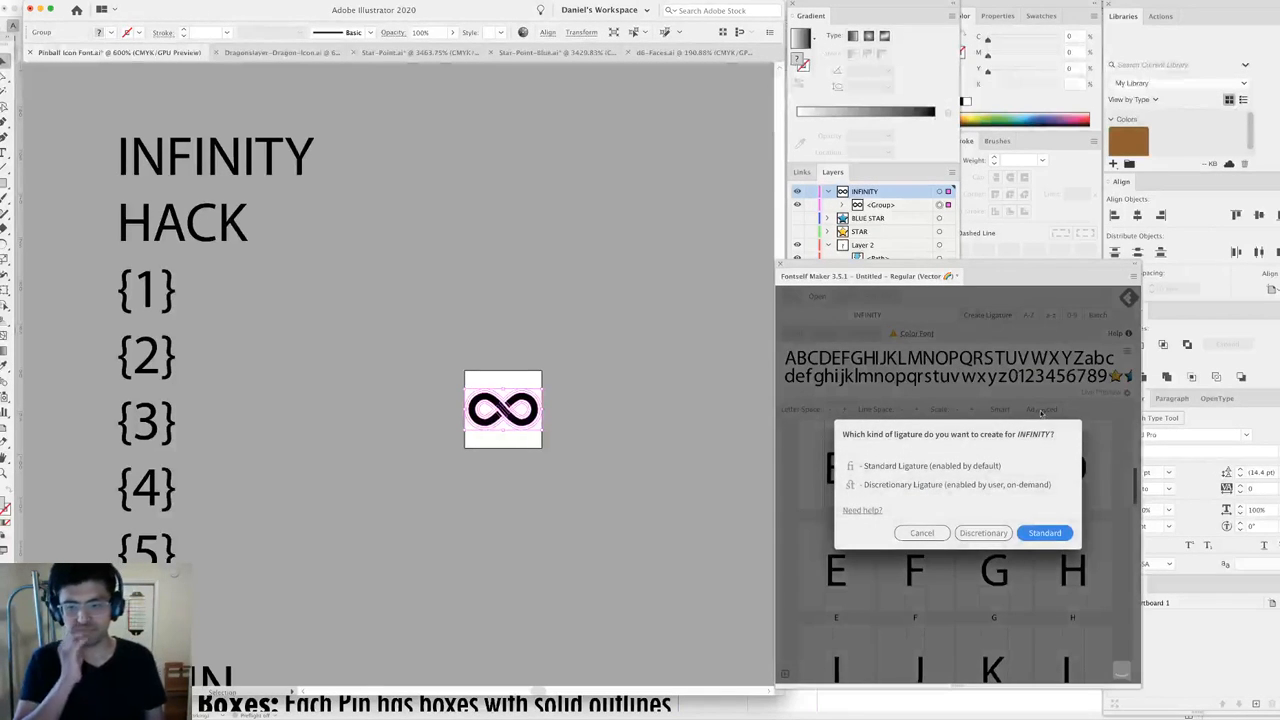
pyautogui.click(1044, 533)
# Delete the INFINITY line from the placeholder text list.
pyautogui.click(191, 160)
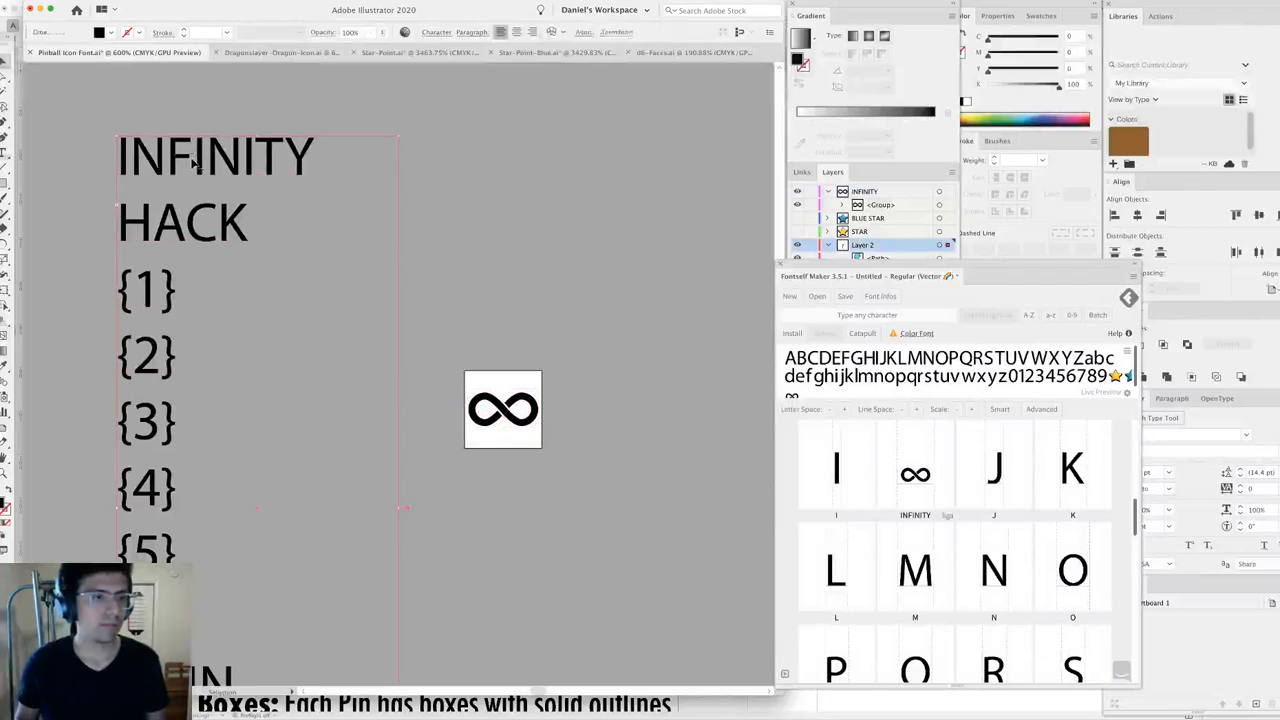
pyautogui.tripleClick(191, 160)
pyautogui.press('BackSpace')
pyautogui.press('Escape')
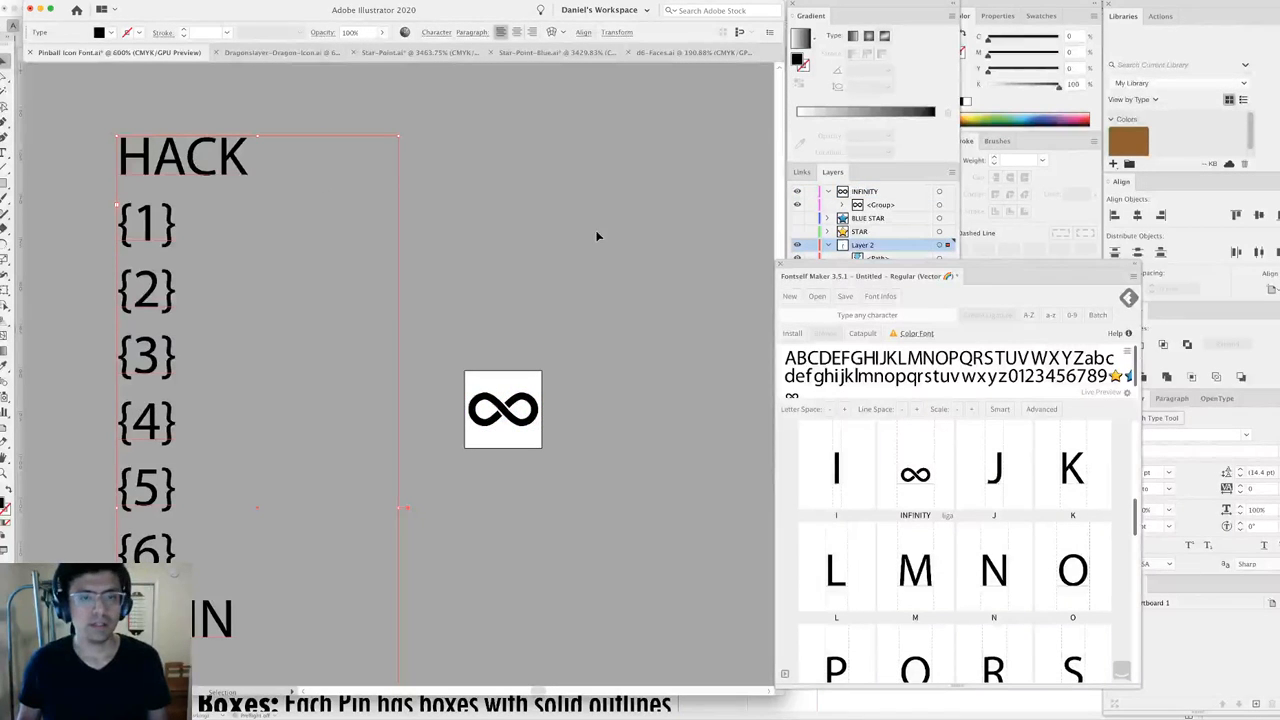
pyautogui.click(597, 236)
# Add a new layer directly above Layer 2 and name it HACK.
pyautogui.click(895, 175)
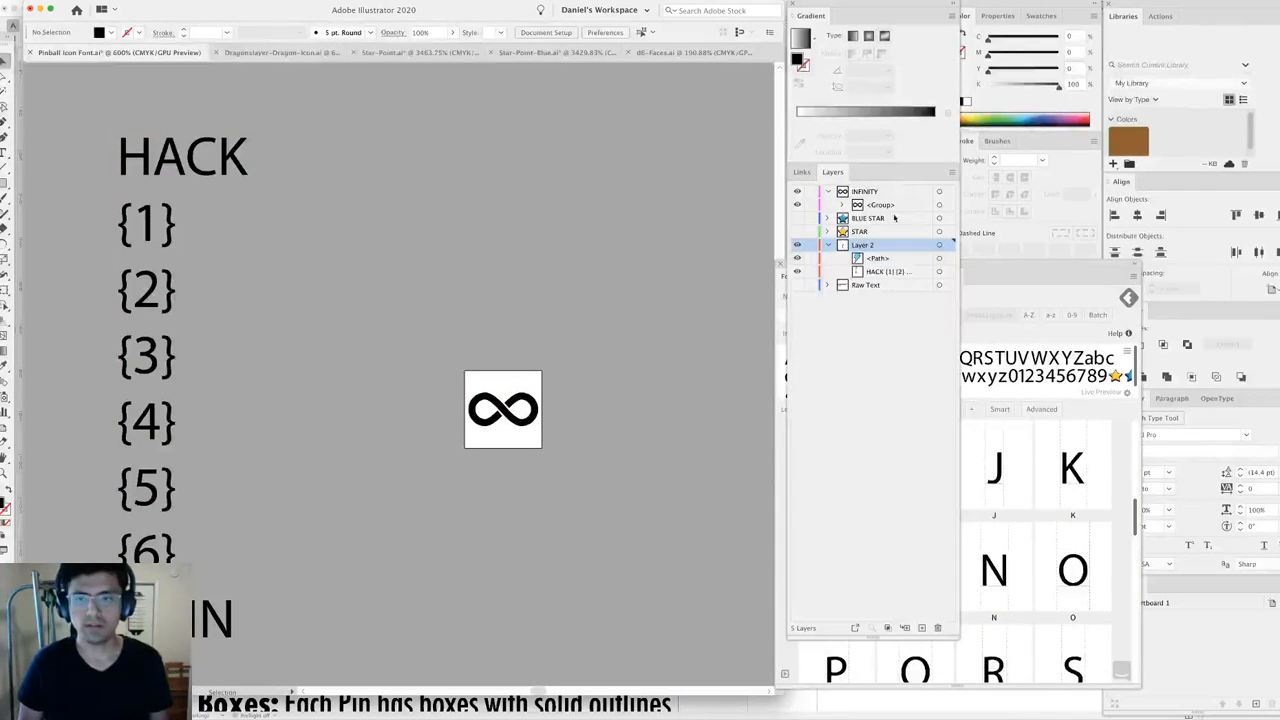
pyautogui.click(921, 628)
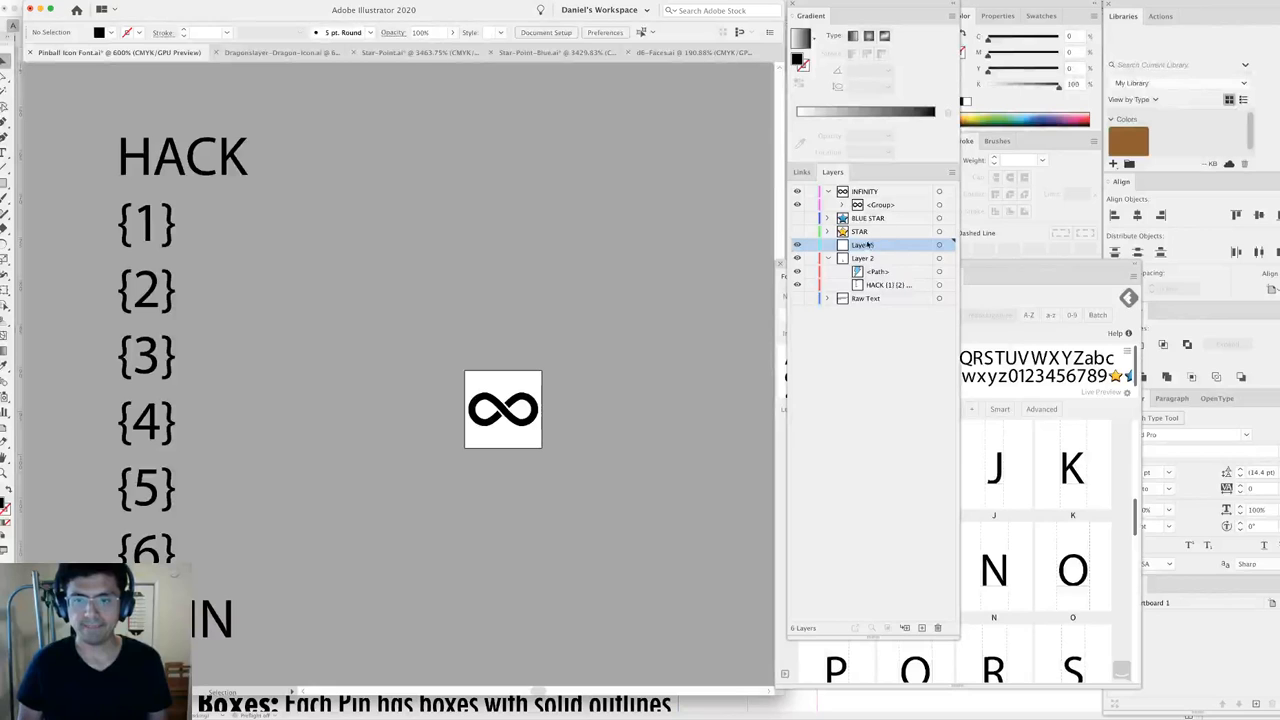
pyautogui.doubleClick(866, 246)
pyautogui.write('HACK')
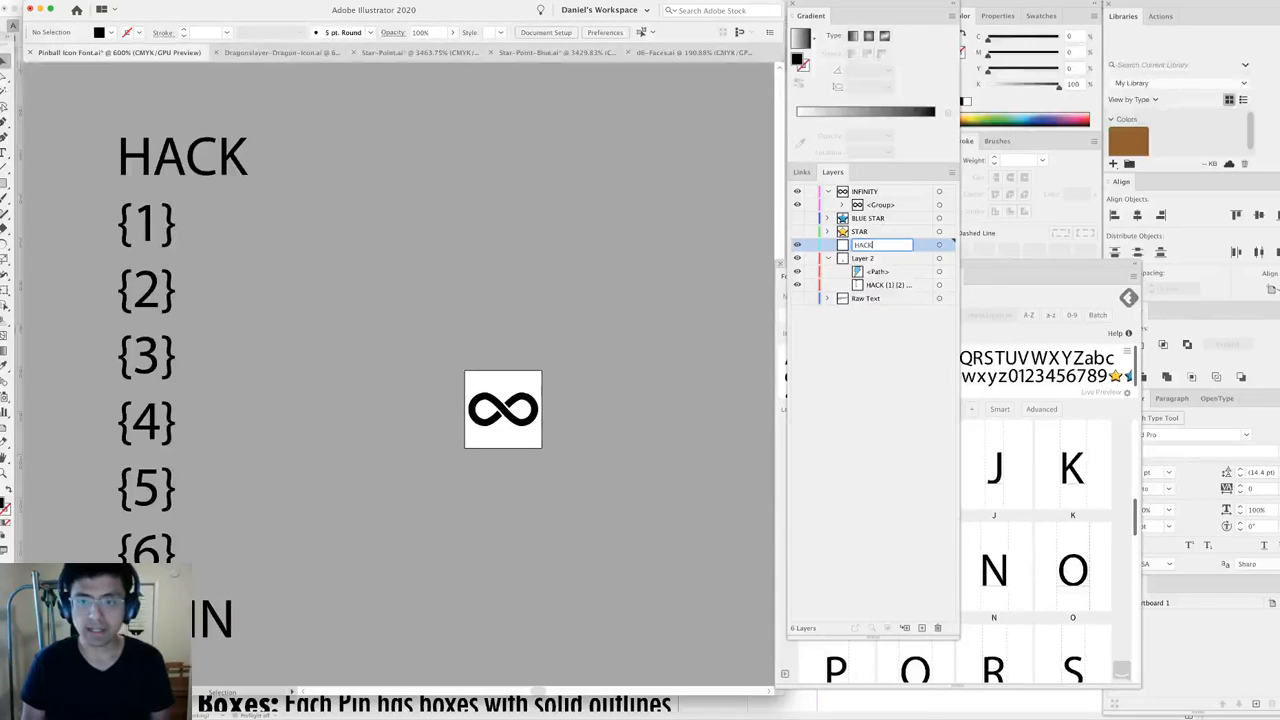
pyautogui.press('Return')
# Cut the blue lightning bolt path that sits off the artboard out of Layer 2.
pyautogui.scroll(5, 616, 292)
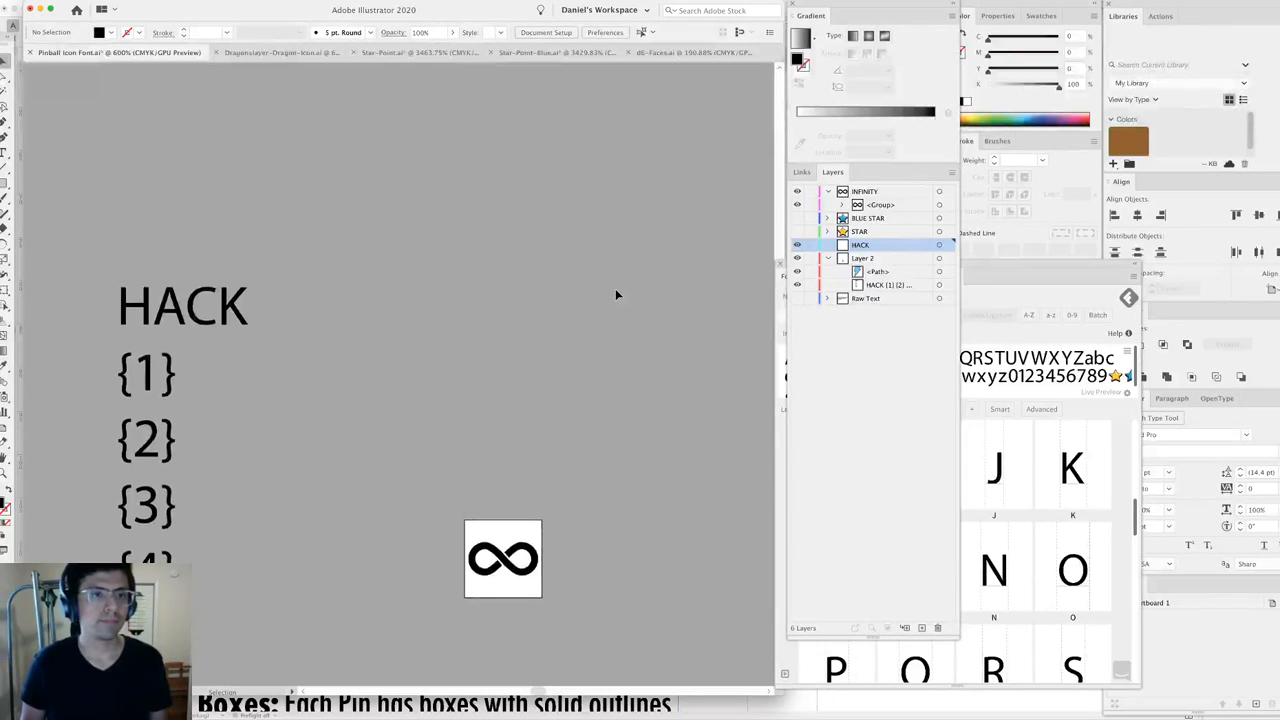
pyautogui.scroll(4, 616, 294)
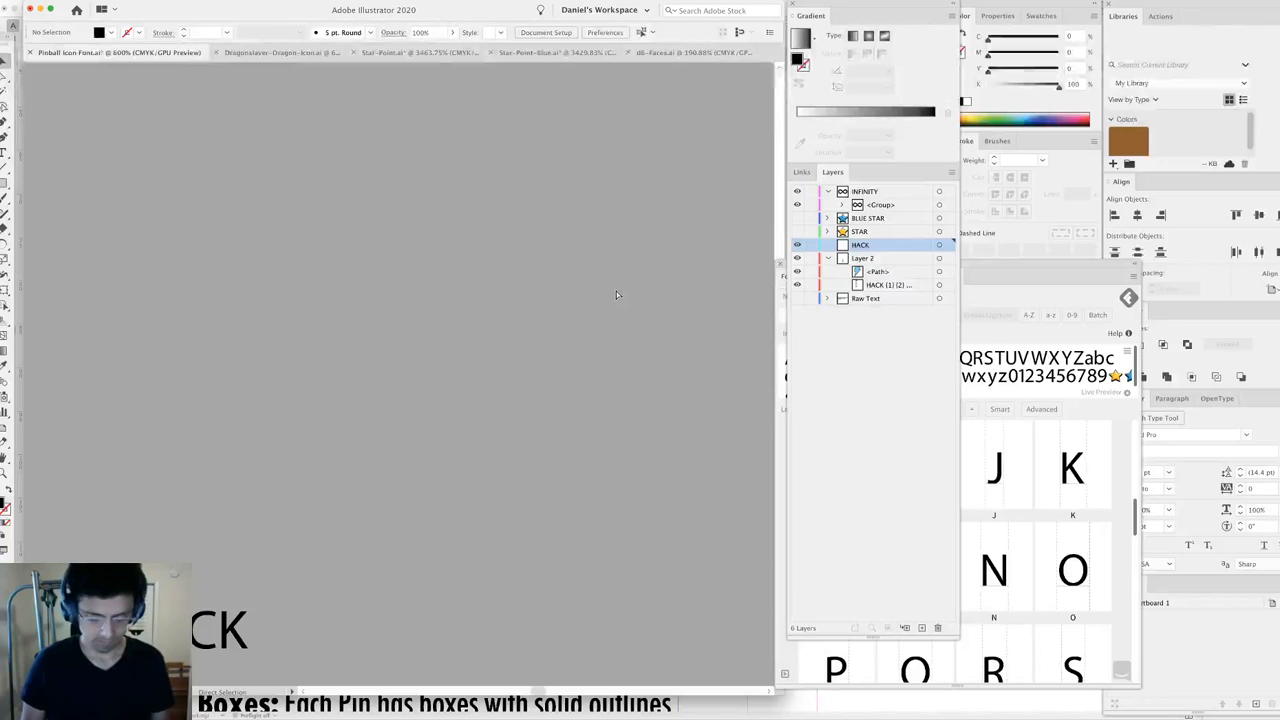
pyautogui.hotkey('ctrl', '-')
pyautogui.hotkey('ctrl', '-')
pyautogui.moveTo(170, 195); pyautogui.dragTo(582, 534)
pyautogui.scroll(-3, 574, 530)
pyautogui.hscroll(-2, 574, 530)
pyautogui.moveTo(635, 441); pyautogui.dragTo(551, 545)
pyautogui.hotkey('ctrl', 'x')
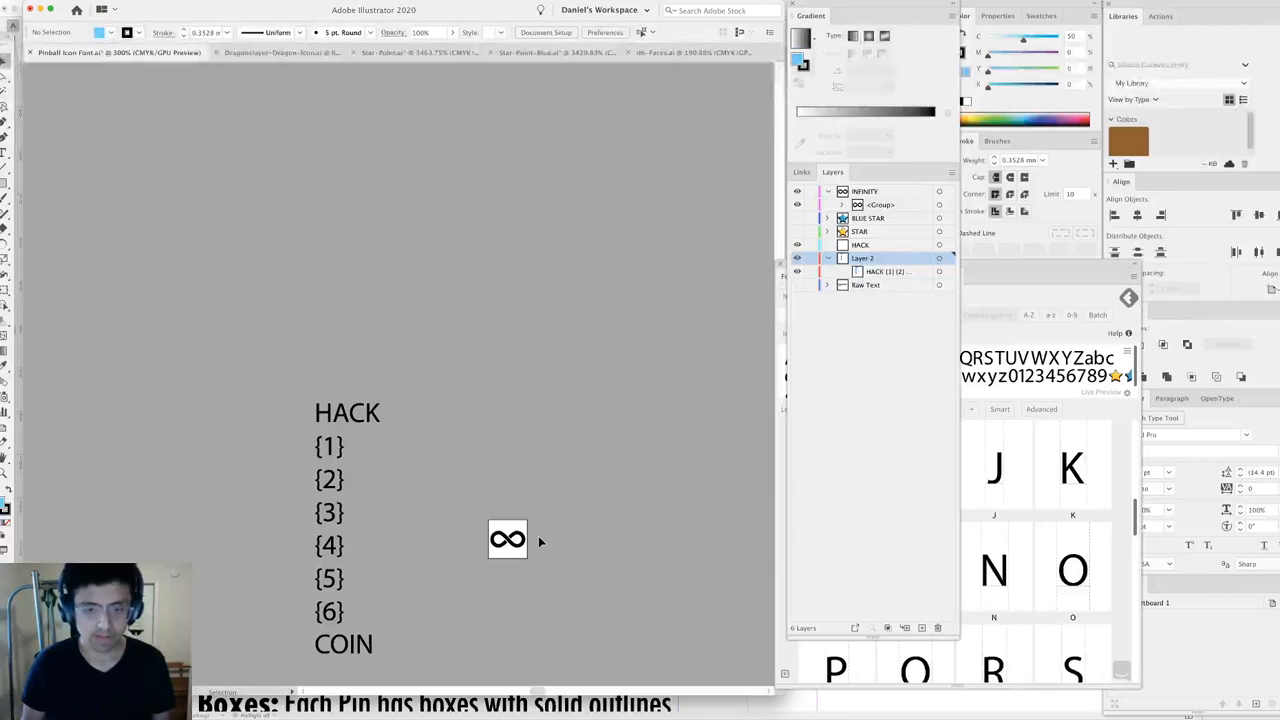
# Hide the INFINITY layer and paste the lightning bolt centred on the artboard in the HACK layer.
pyautogui.hotkey('ctrl', '0')
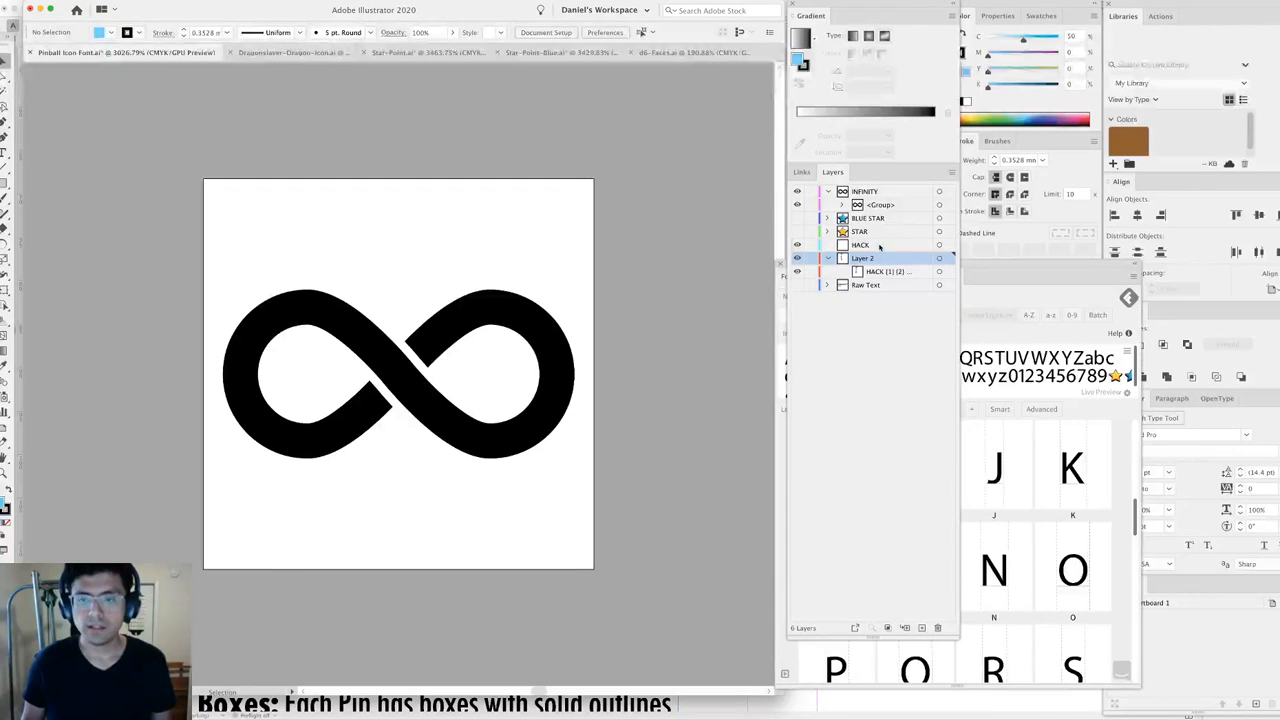
pyautogui.click(879, 246)
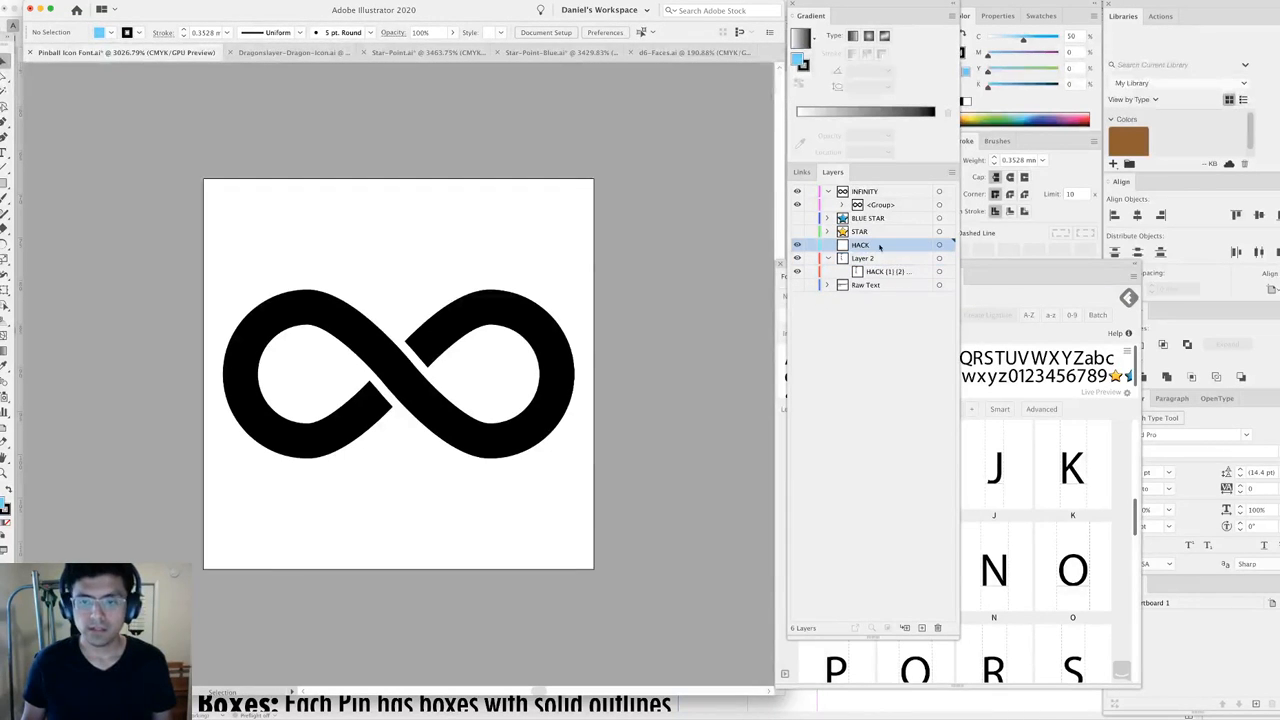
pyautogui.click(797, 191)
pyautogui.press('super+v')
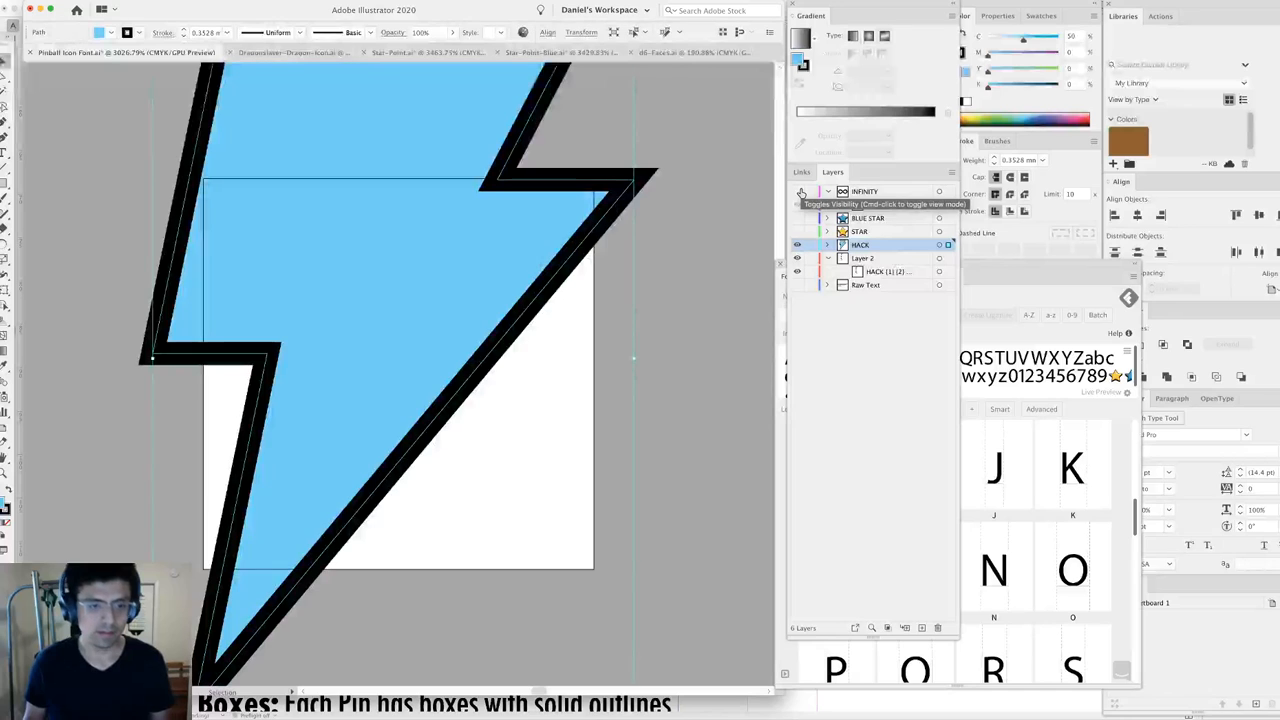
# Scale the lightning bolt down proportionally with its stroke until it fills the artboard's height.
pyautogui.press('super+minus')
pyautogui.press('super+minus')
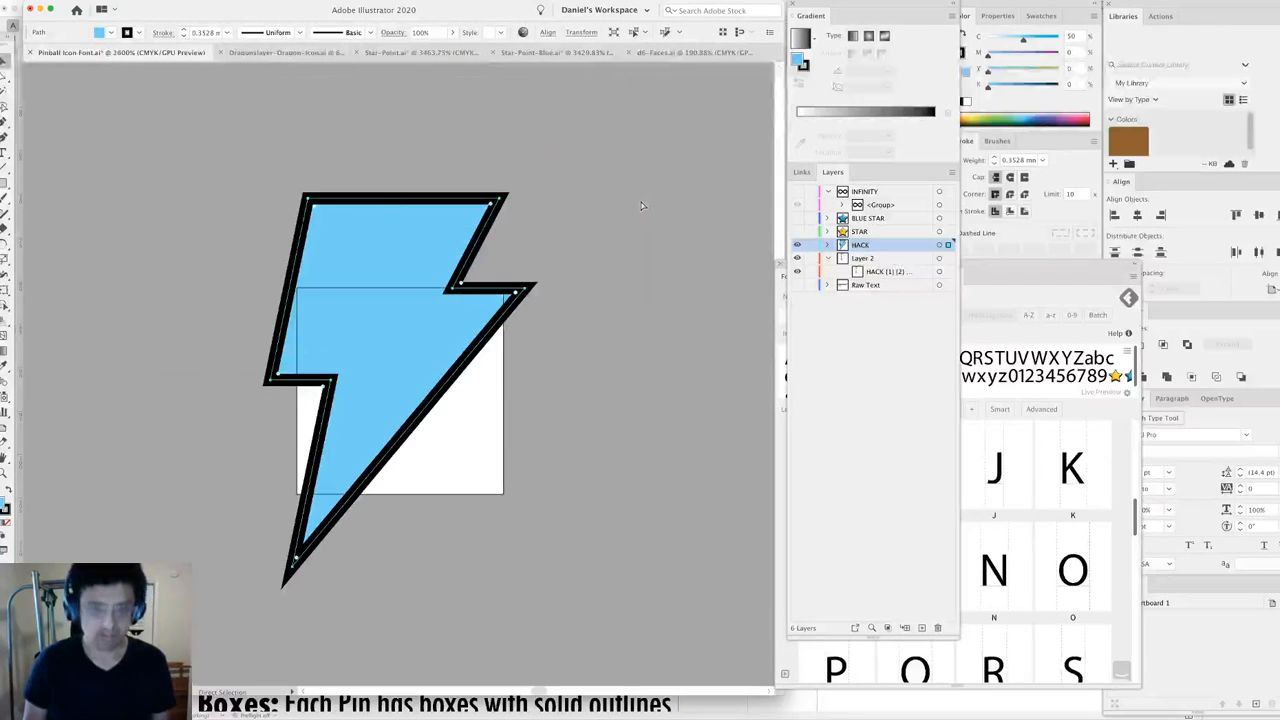
pyautogui.press('v')
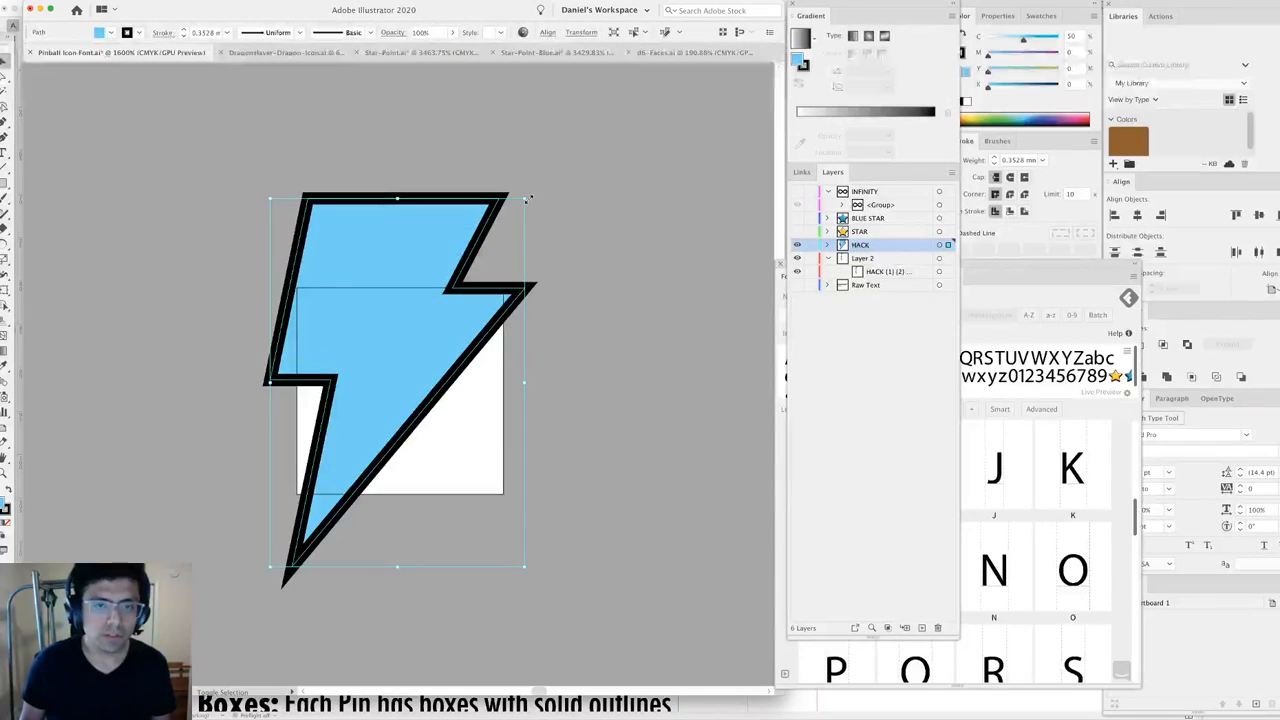
pyautogui.click(528, 200)
pyautogui.press('super+z')
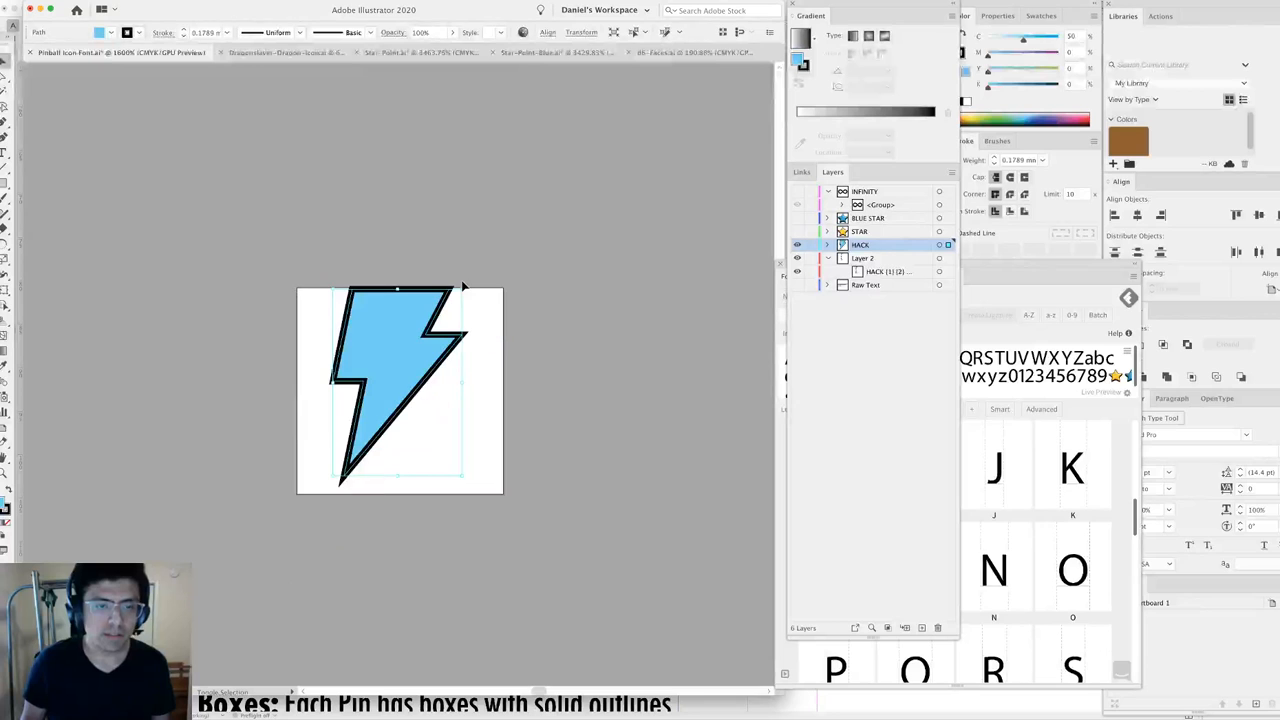
pyautogui.scroll(3, 463, 286)
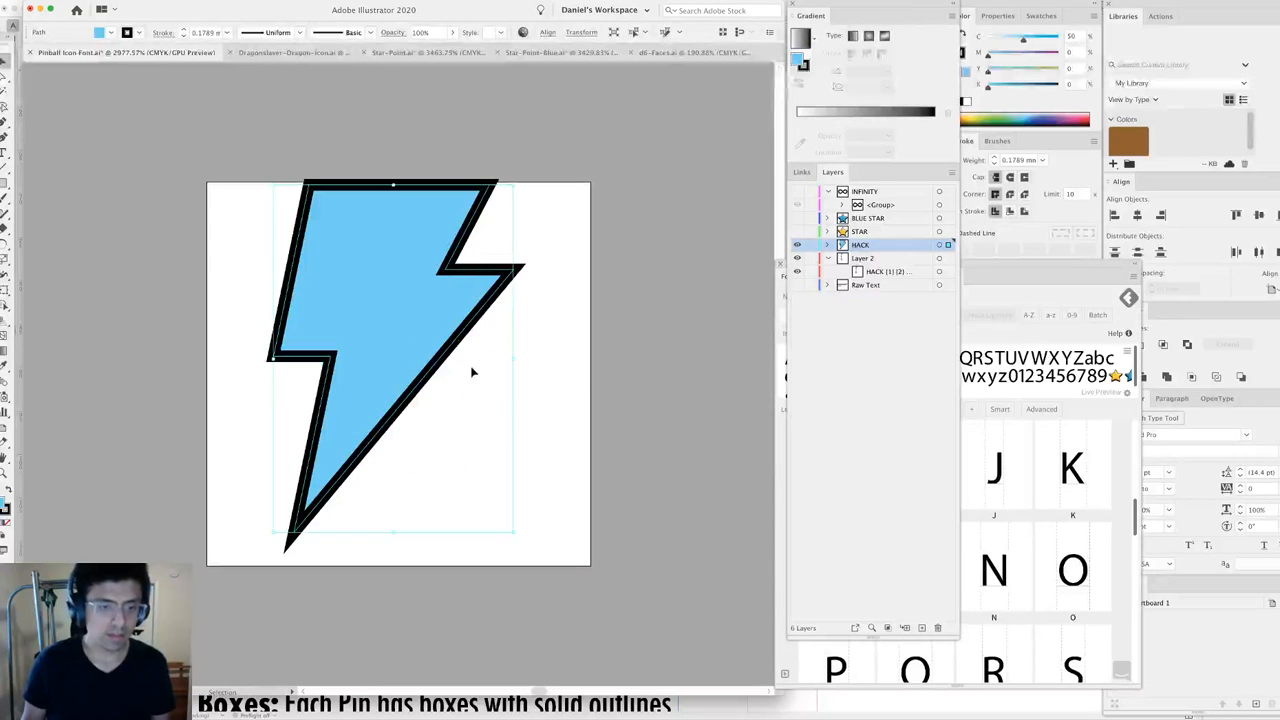
pyautogui.moveTo(516, 531)
pyautogui.mouseDown()
pyautogui.moveTo(532, 549)
pyautogui.moveTo(521, 541)
pyautogui.mouseUp()
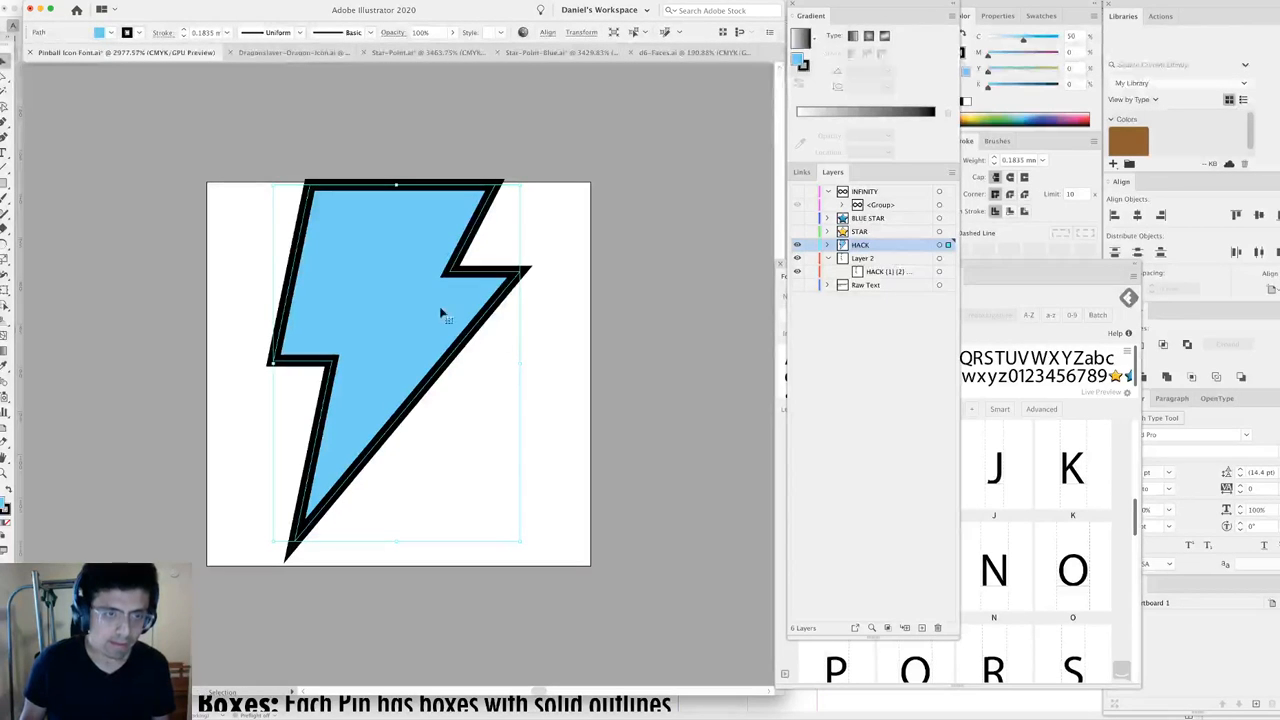
pyautogui.press('super+shift+a')
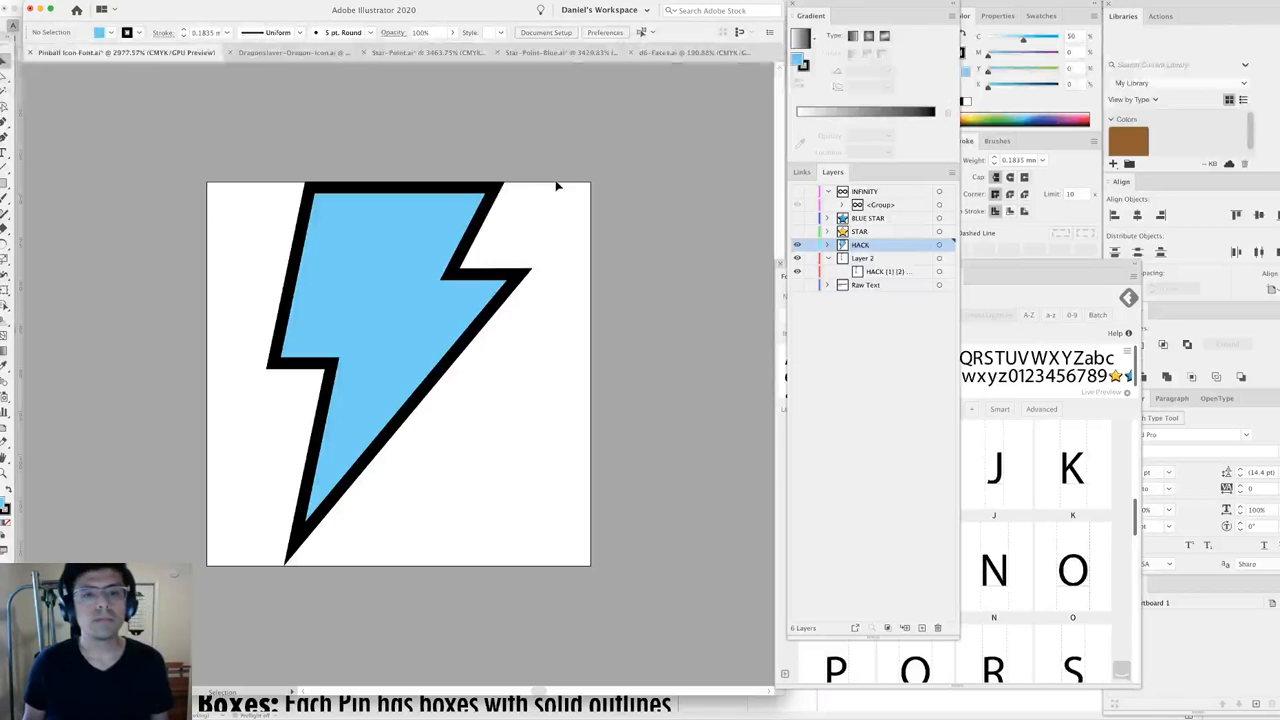
# Create a standard ligature named HACK from the lightning bolt in Fontself Maker.
pyautogui.click(409, 226)
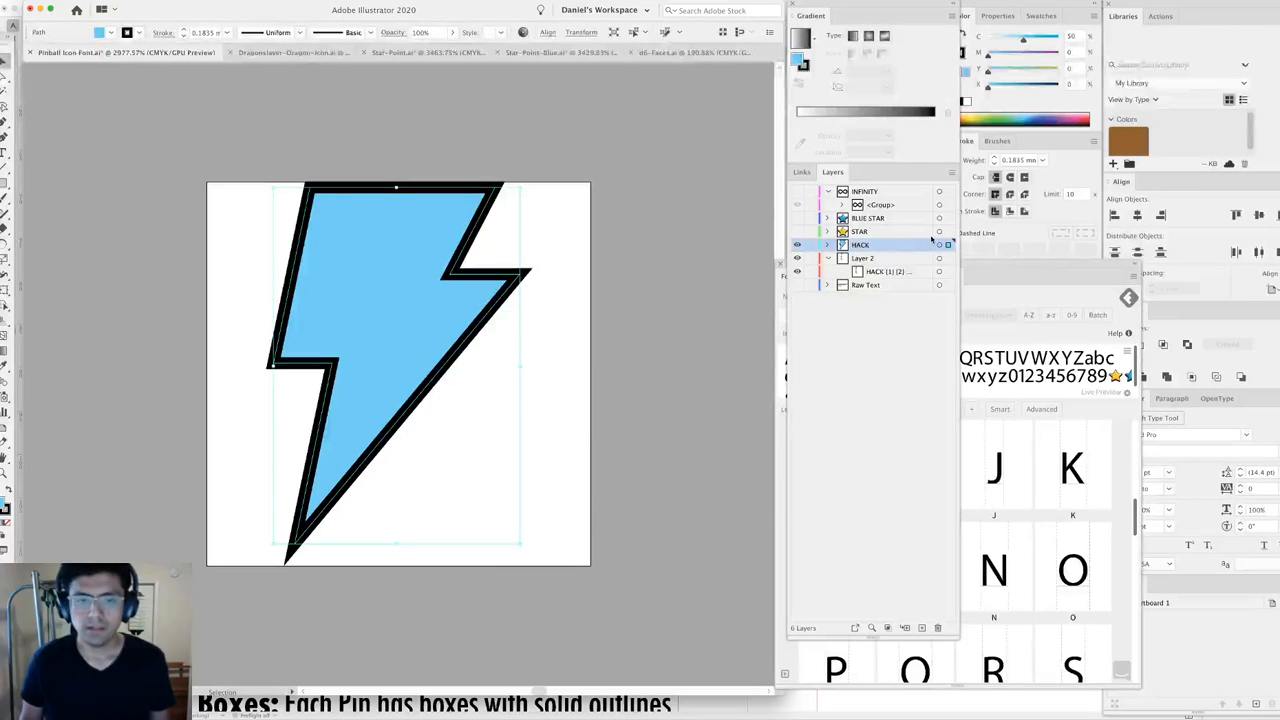
pyautogui.click(1010, 278)
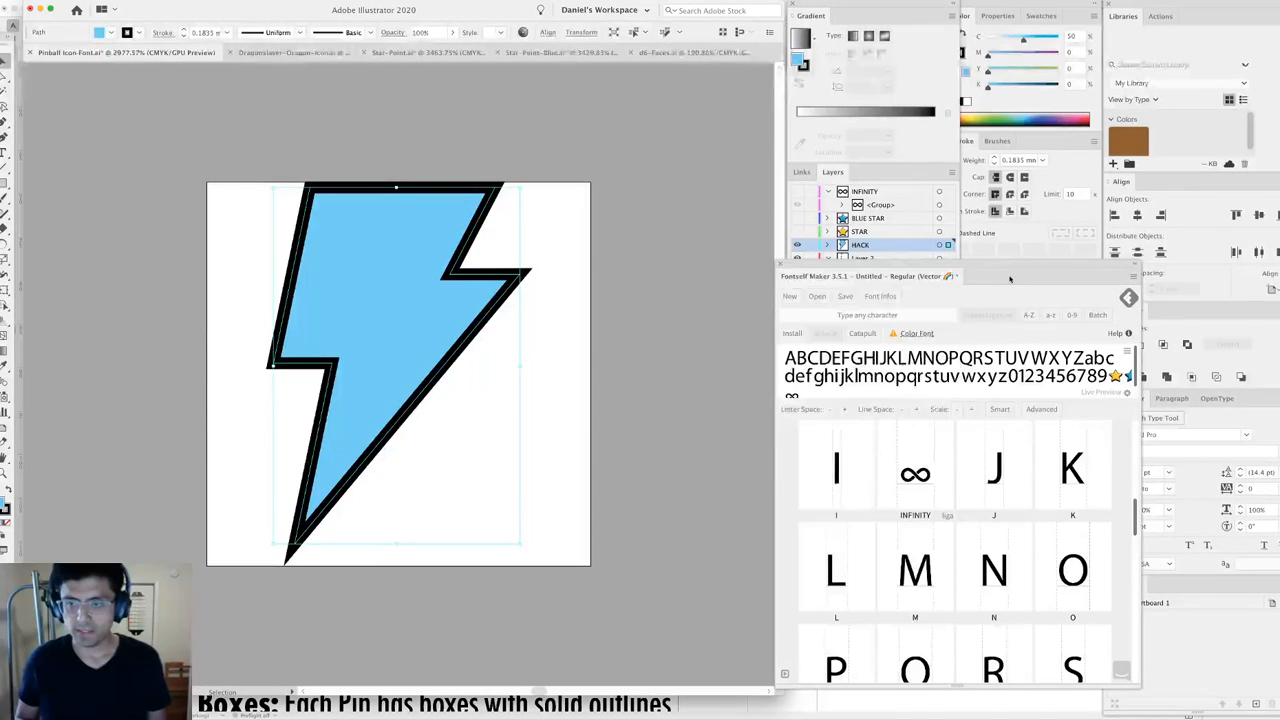
pyautogui.click(899, 321)
pyautogui.write('HACK')
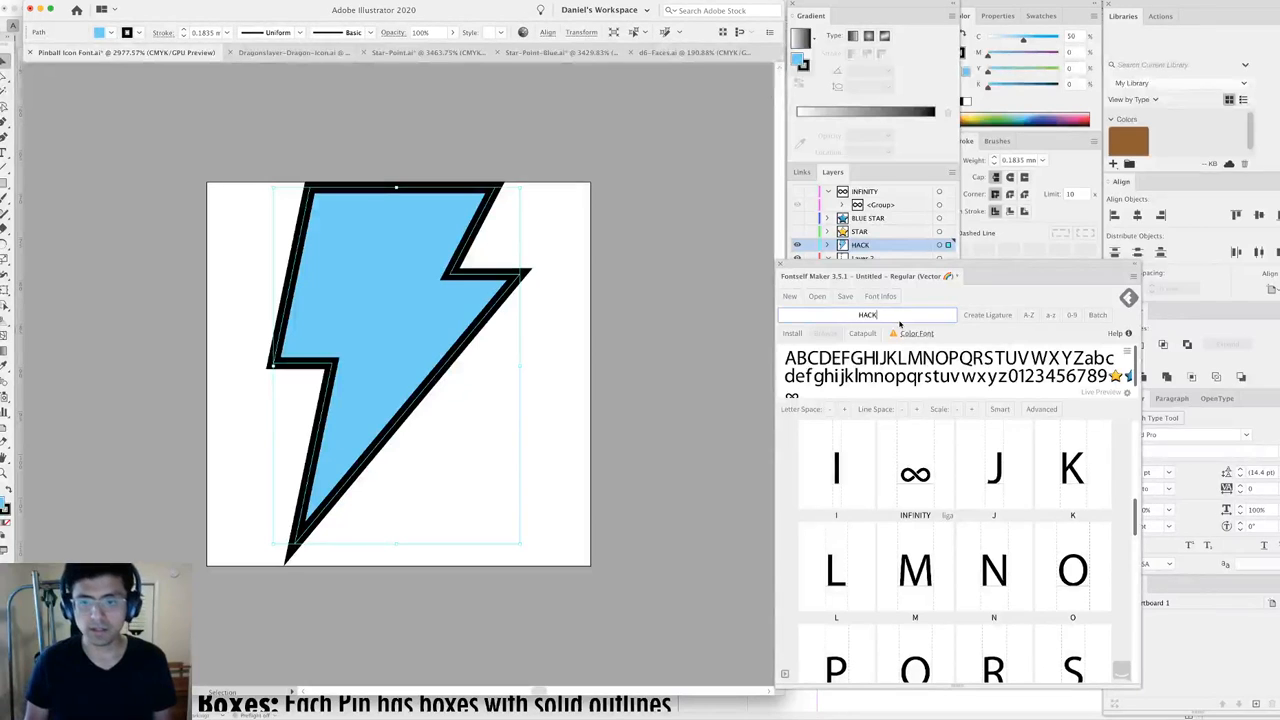
pyautogui.click(996, 318)
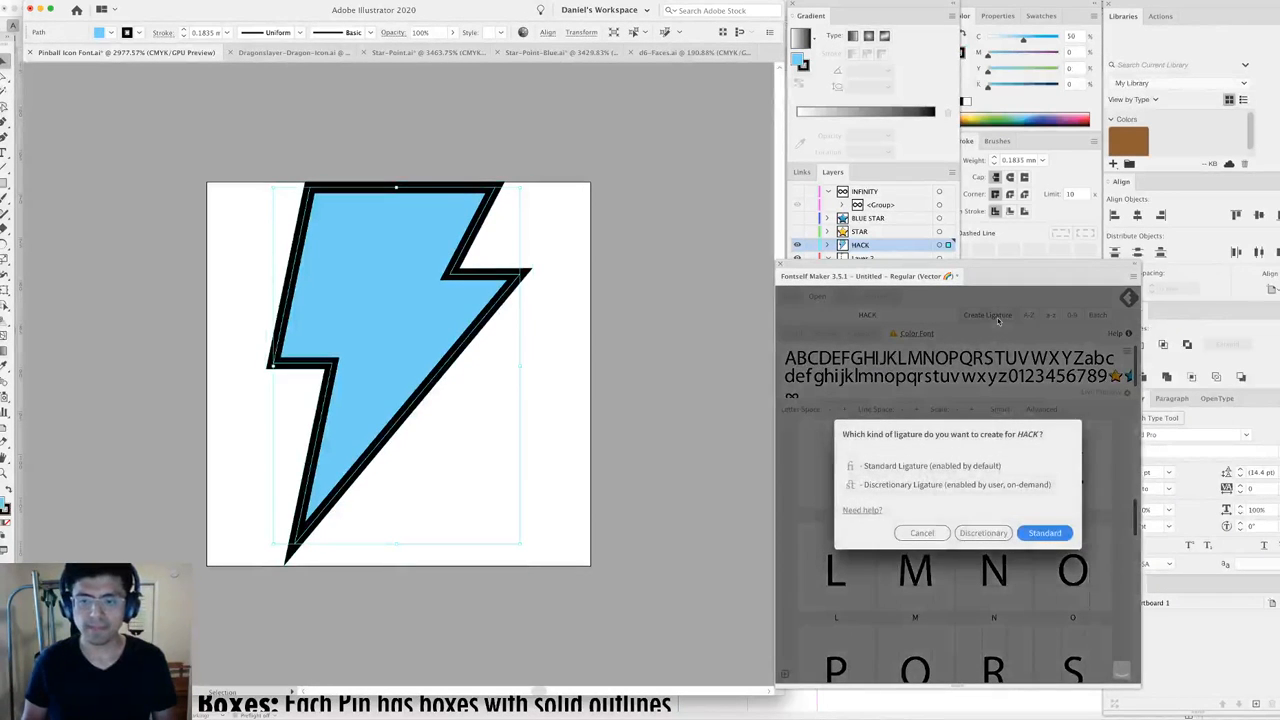
pyautogui.click(1027, 533)
# Delete the HACK line from the placeholder text list.
pyautogui.click(634, 415)
pyautogui.press('super+minus')
pyautogui.press('super+minus')
pyautogui.press('super+minus')
pyautogui.press('super+minus')
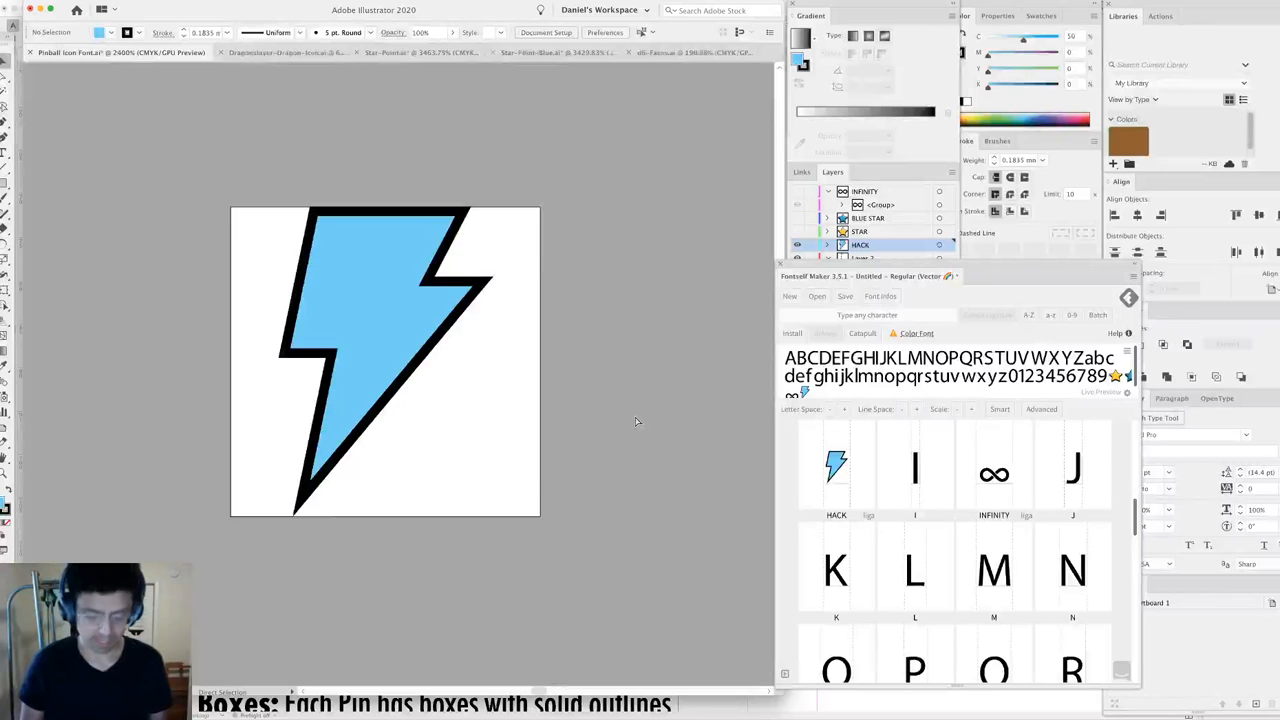
pyautogui.press('v')
pyautogui.moveTo(95, 295); pyautogui.dragTo(530, 428)
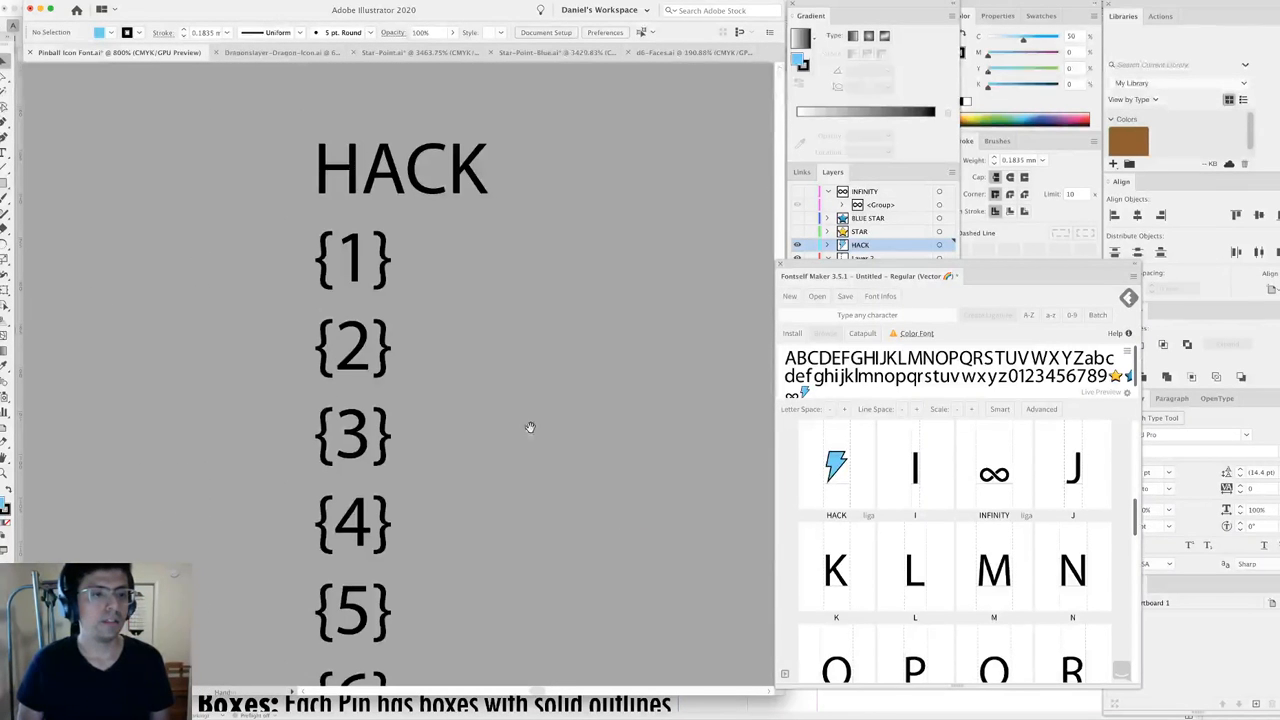
pyautogui.click(428, 178)
pyautogui.tripleClick(428, 178)
pyautogui.press('BackSpace')
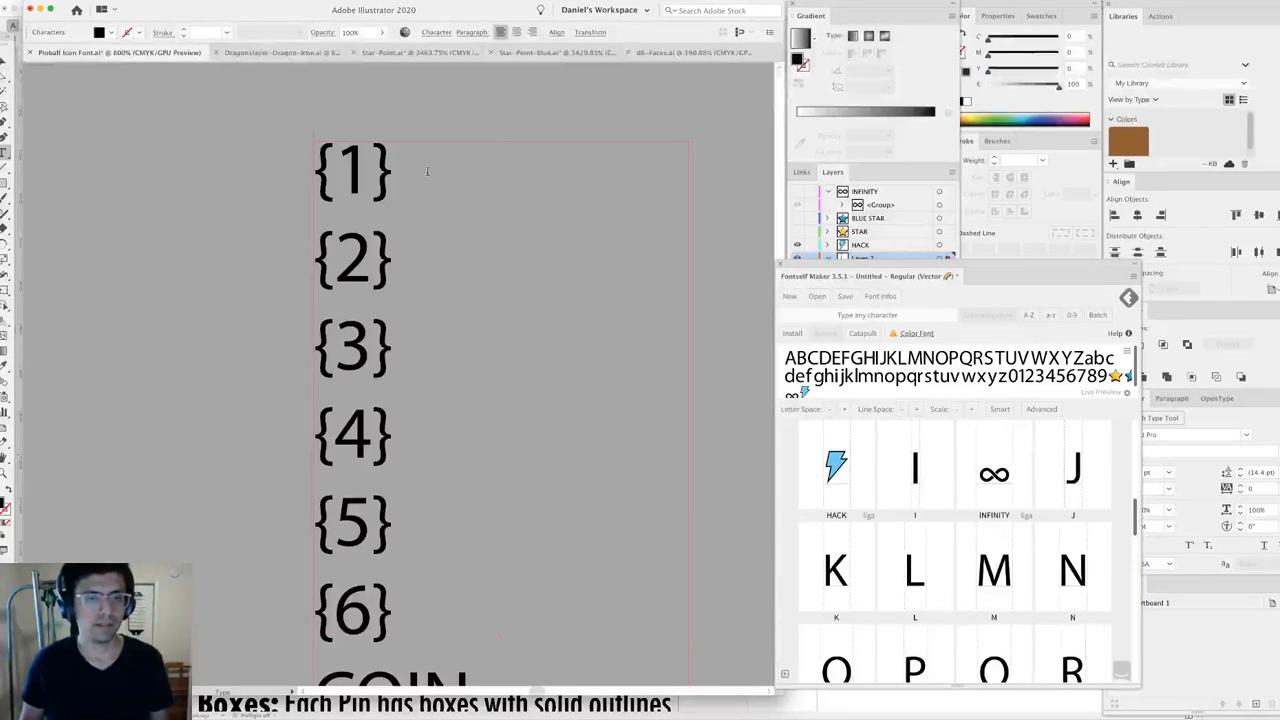
pyautogui.press('super+minus')
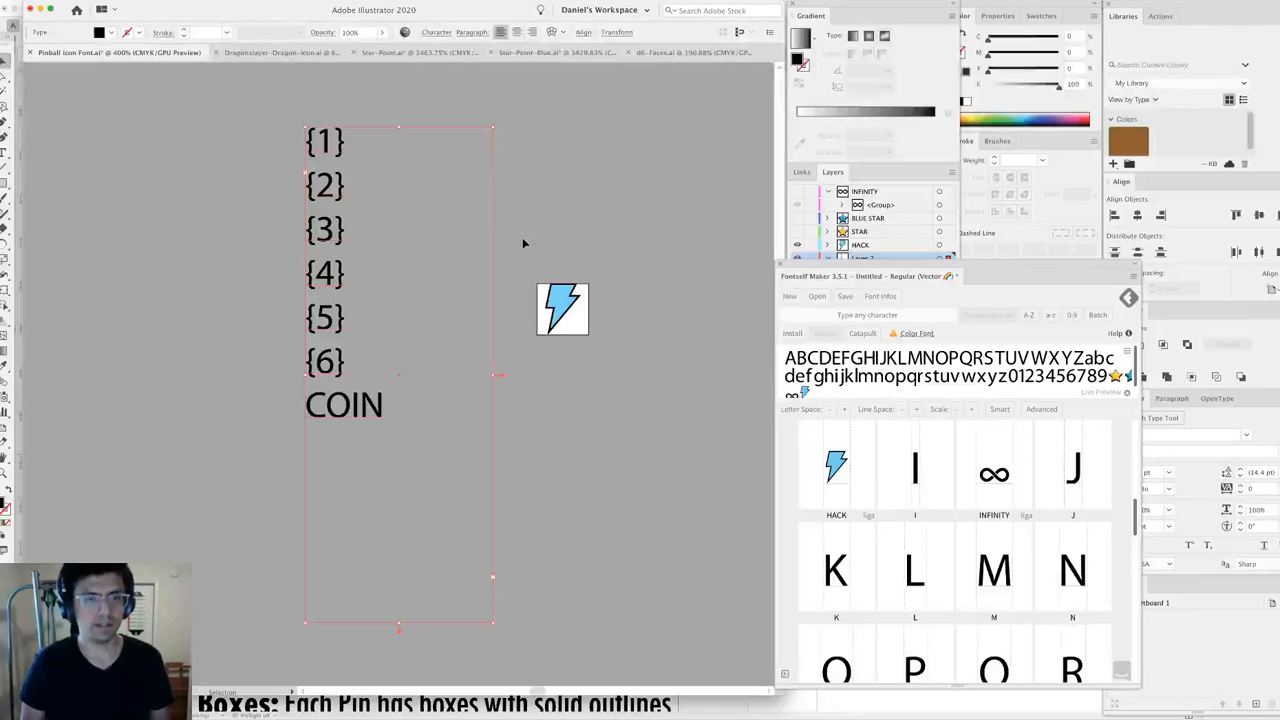
pyautogui.click(630, 260)
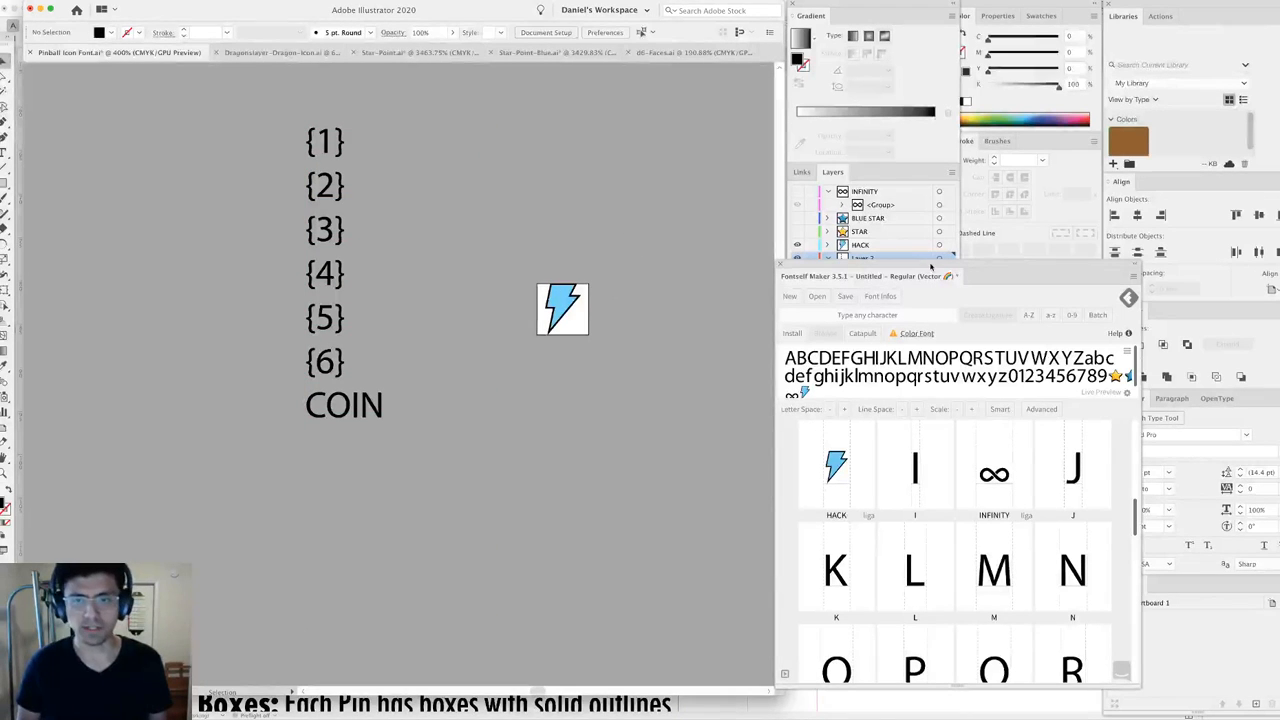
# Add a new layer named {1} above Layer 2, and collapse the INFINITY layer and Layer 2.
pyautogui.click(870, 259)
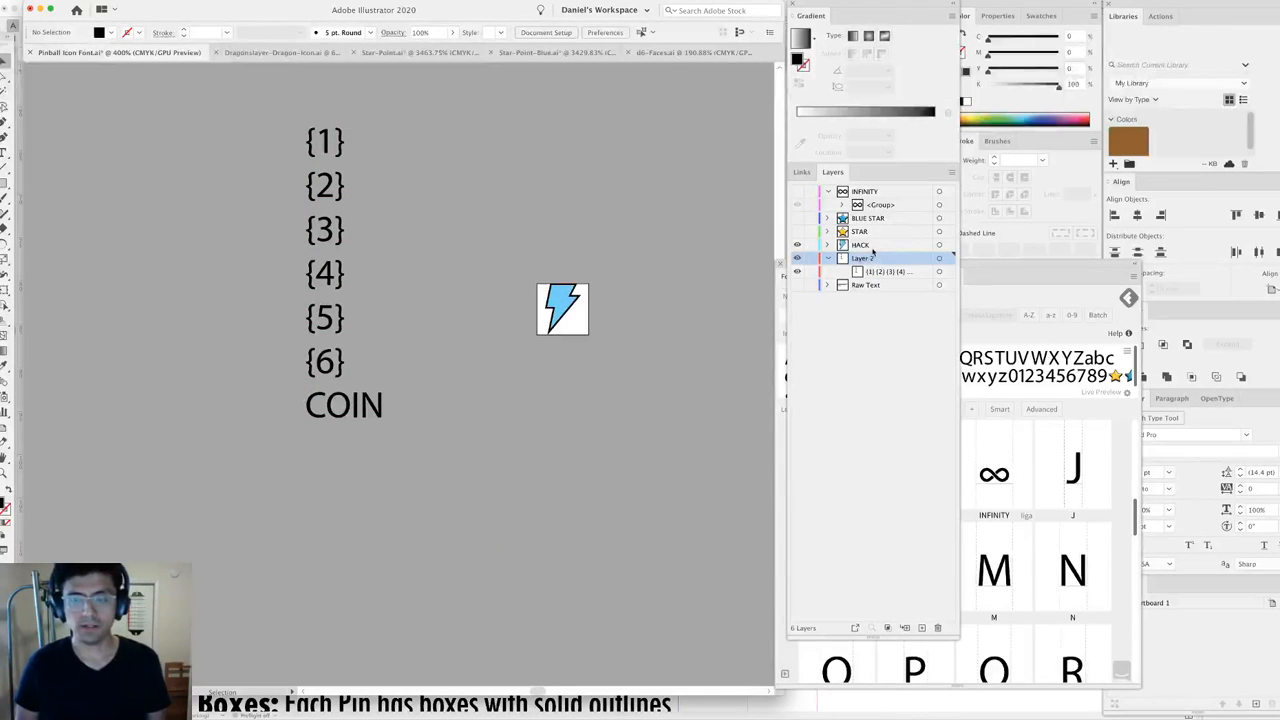
pyautogui.click(927, 628)
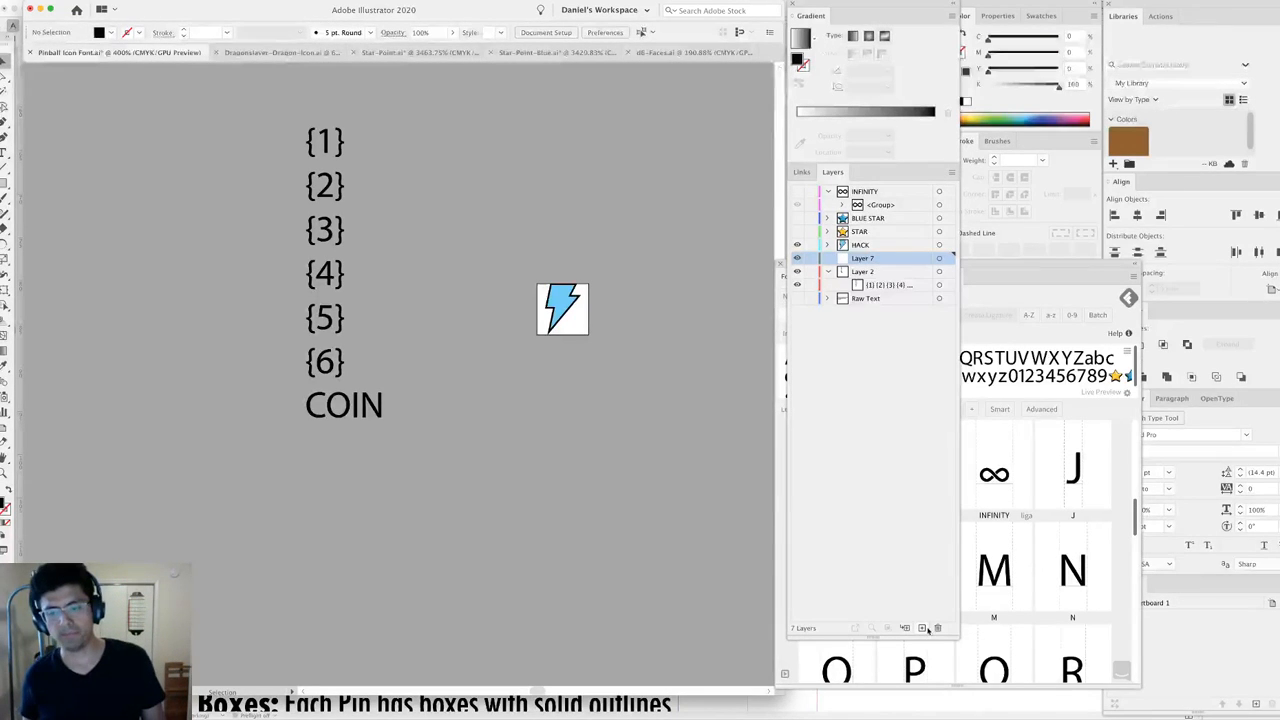
pyautogui.doubleClick(866, 259)
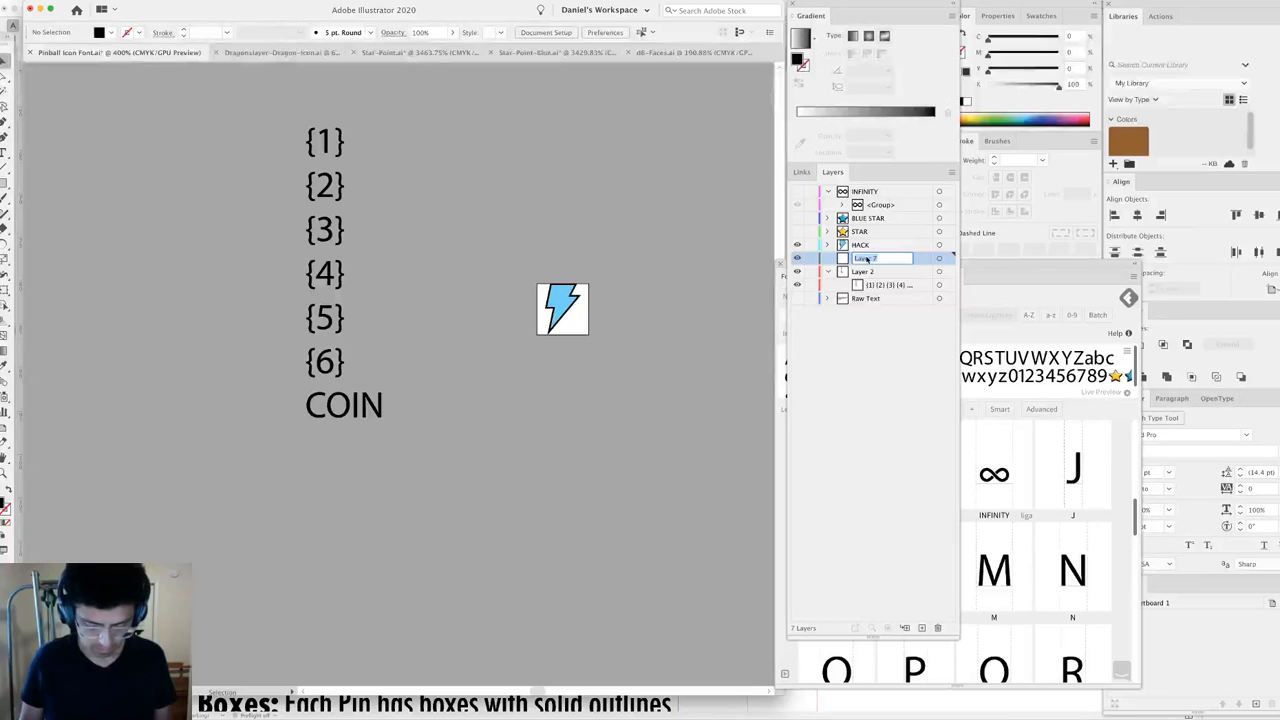
pyautogui.write('{1}')
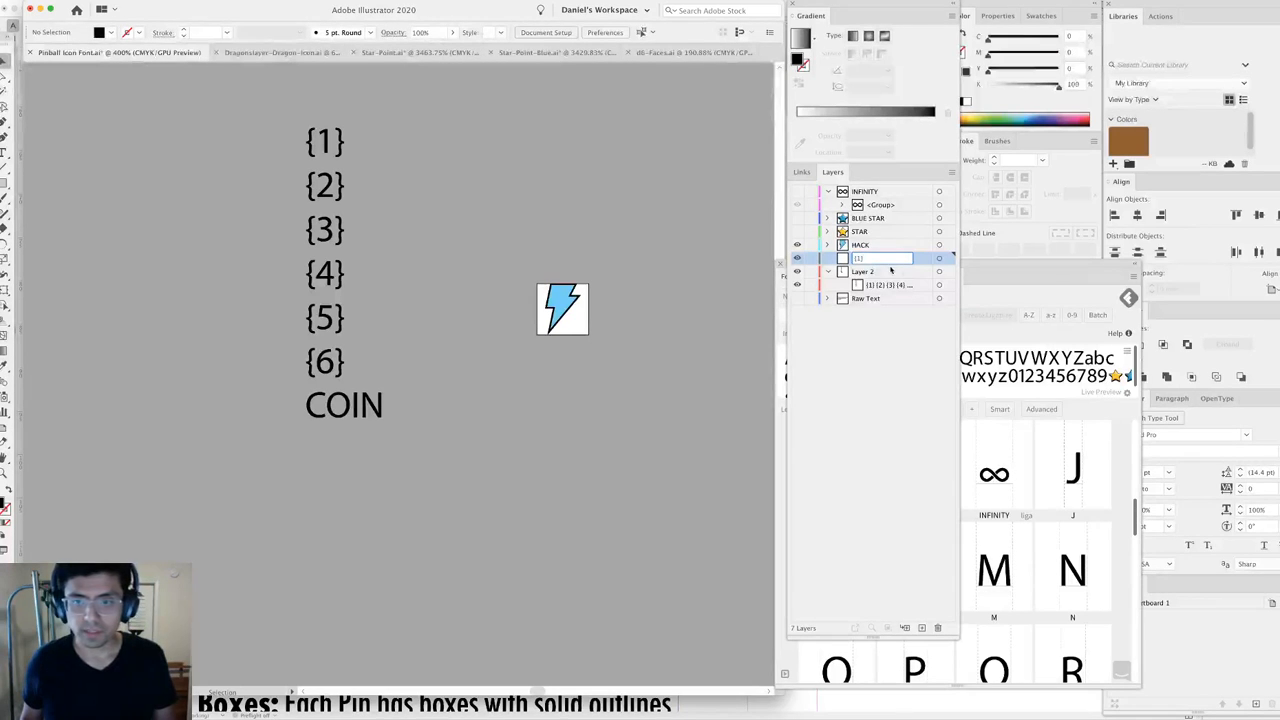
pyautogui.press('Return')
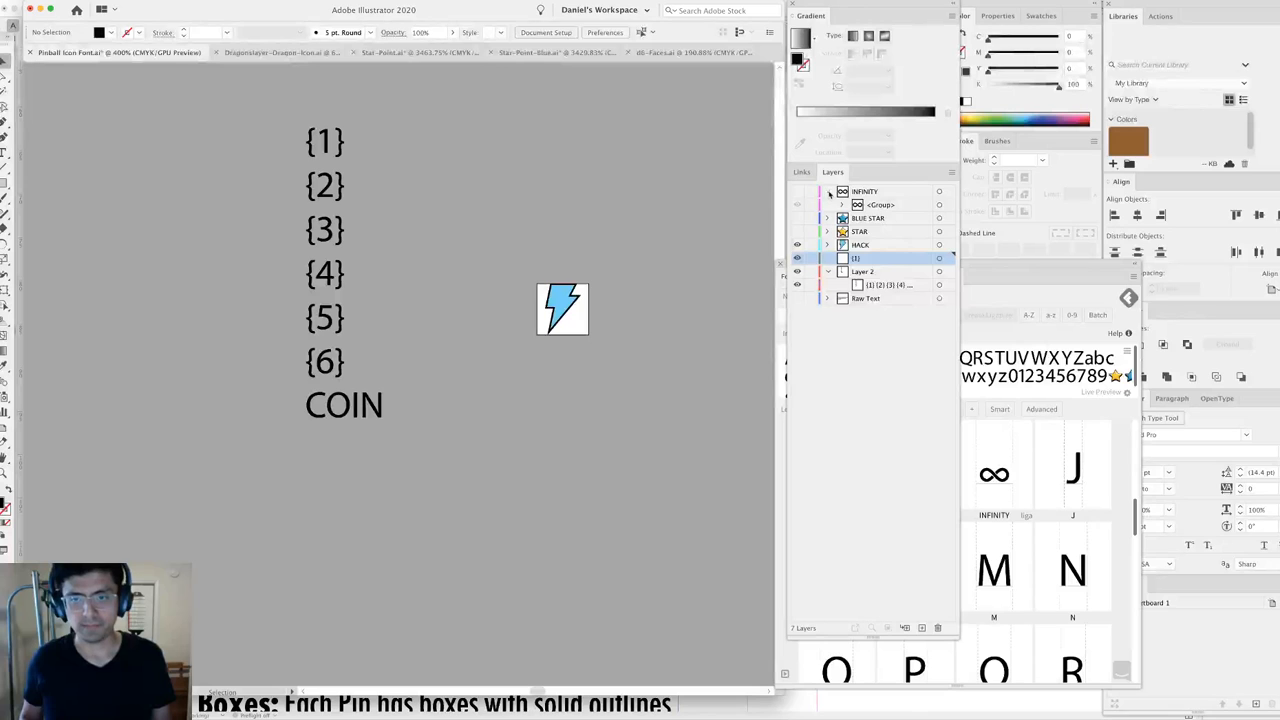
pyautogui.click(828, 192)
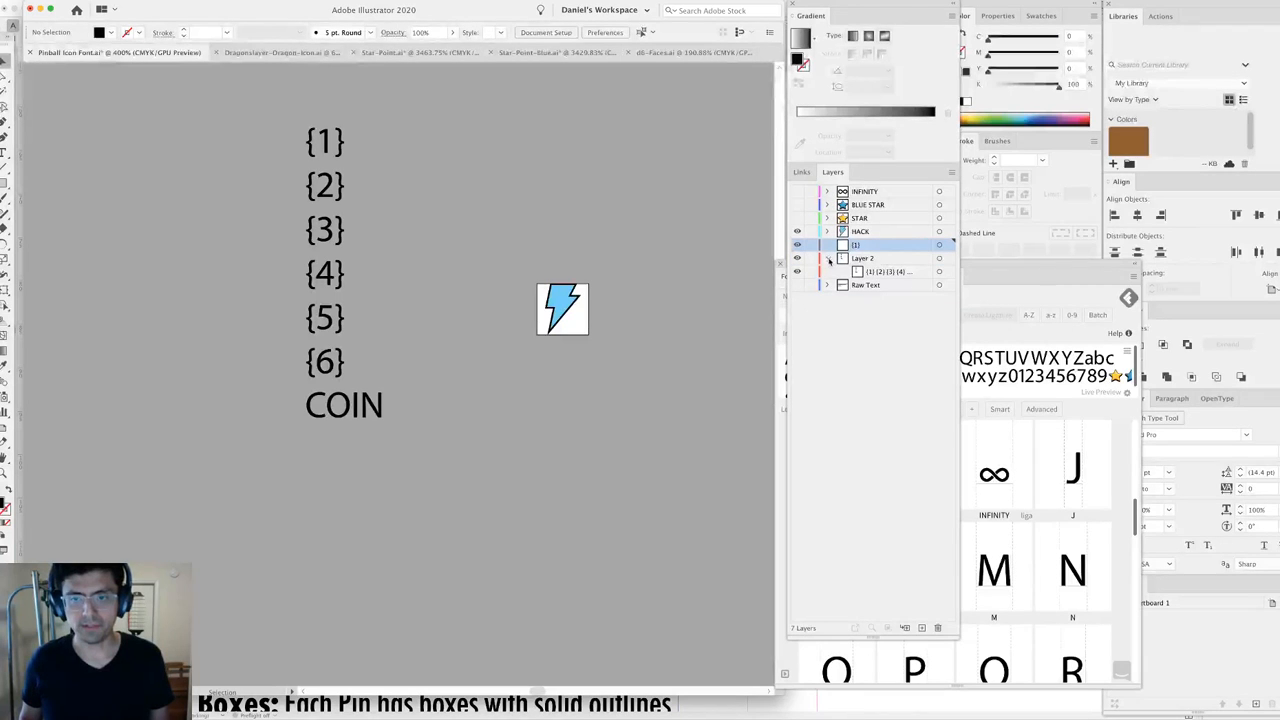
pyautogui.click(828, 259)
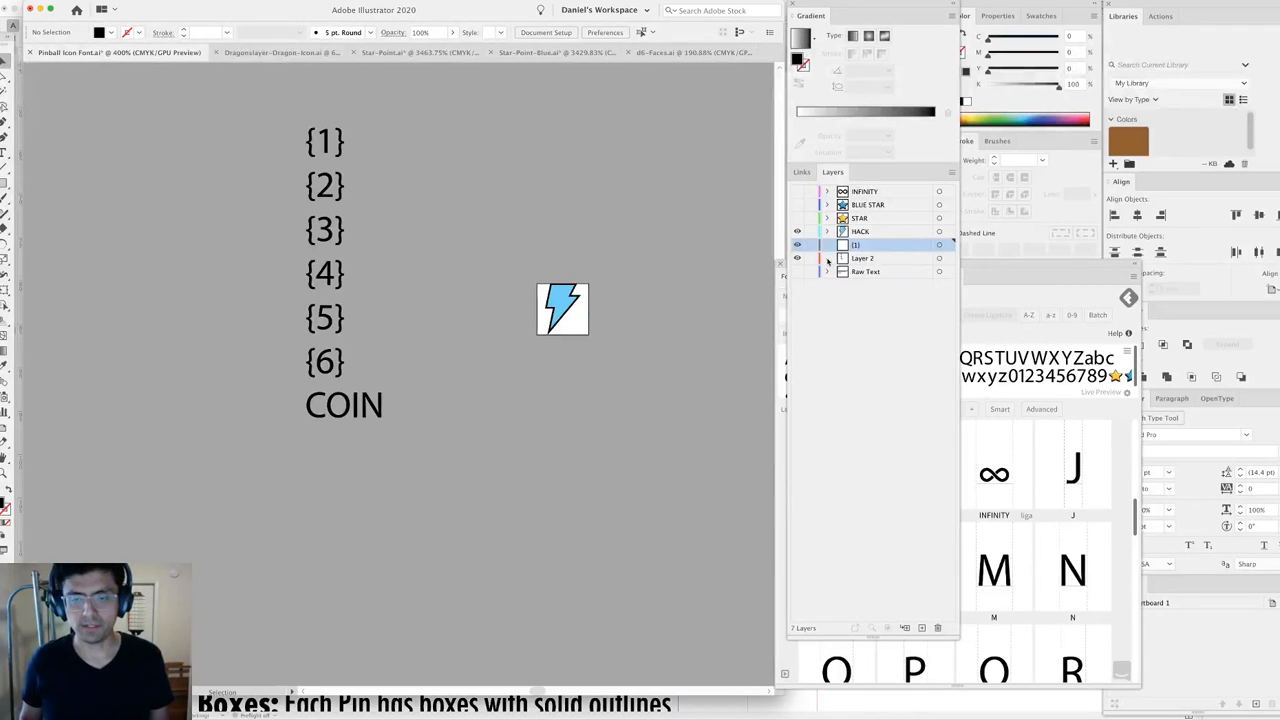
# Add a new layer named {2} directly above layer {1}.
pyautogui.click(921, 627)
pyautogui.doubleClick(864, 245)
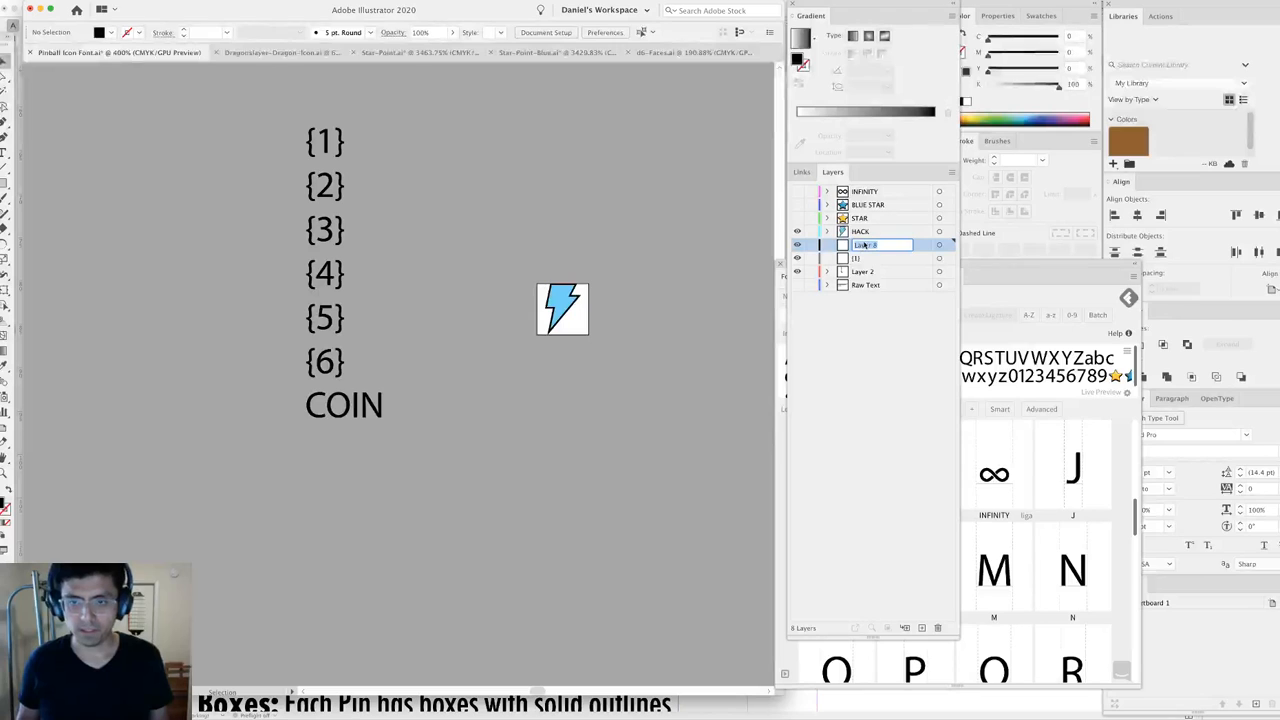
pyautogui.write('{2}')
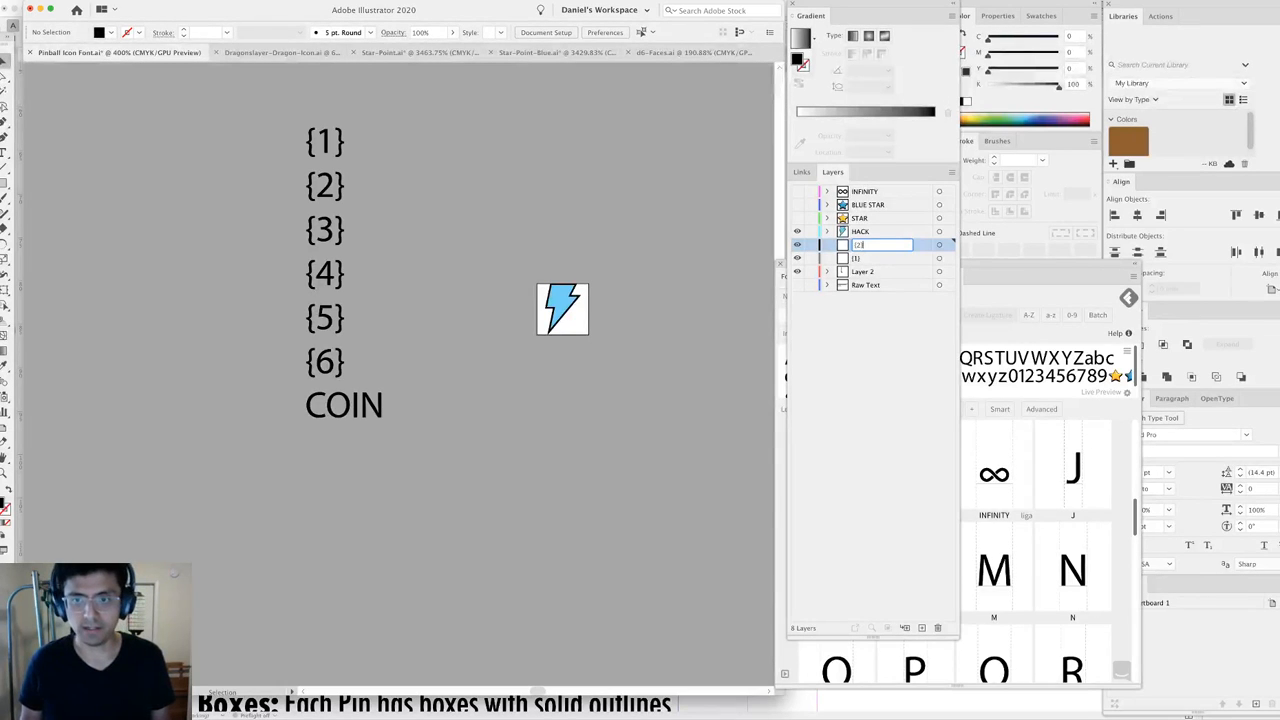
pyautogui.press('Return')
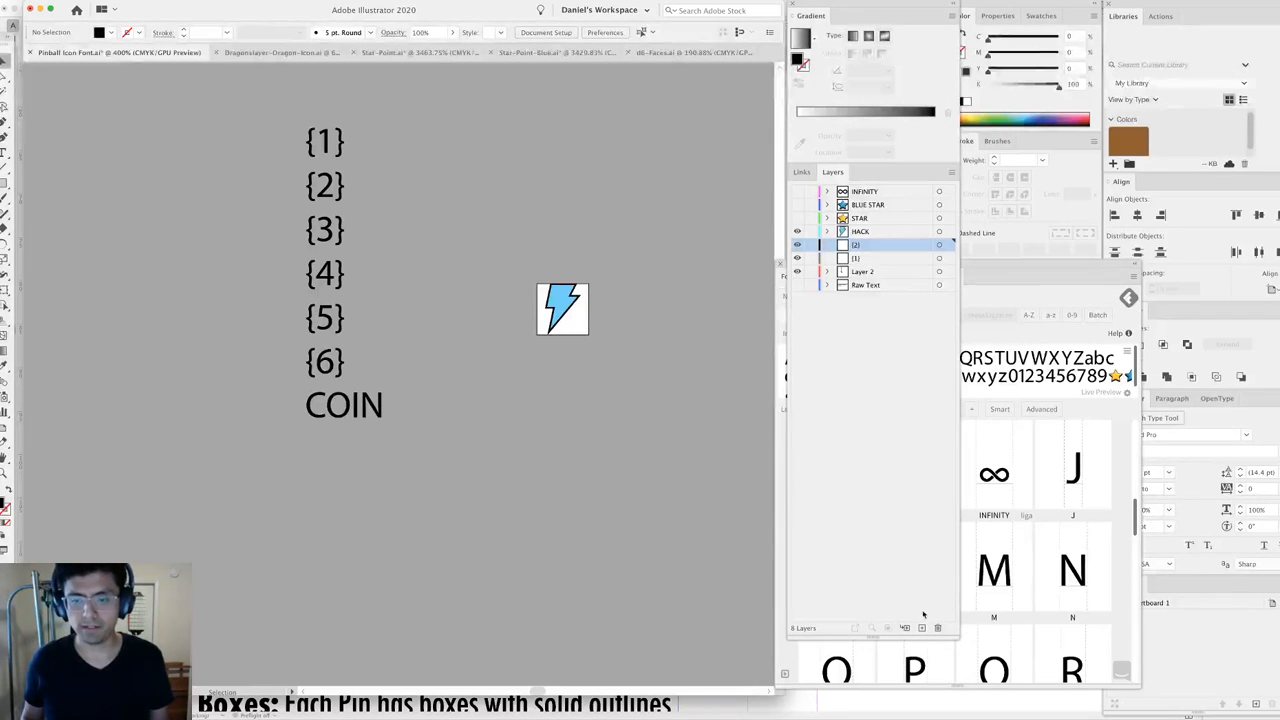
# Add a new layer named {3} directly above layer {2}.
pyautogui.click(922, 627)
pyautogui.doubleClick(863, 245)
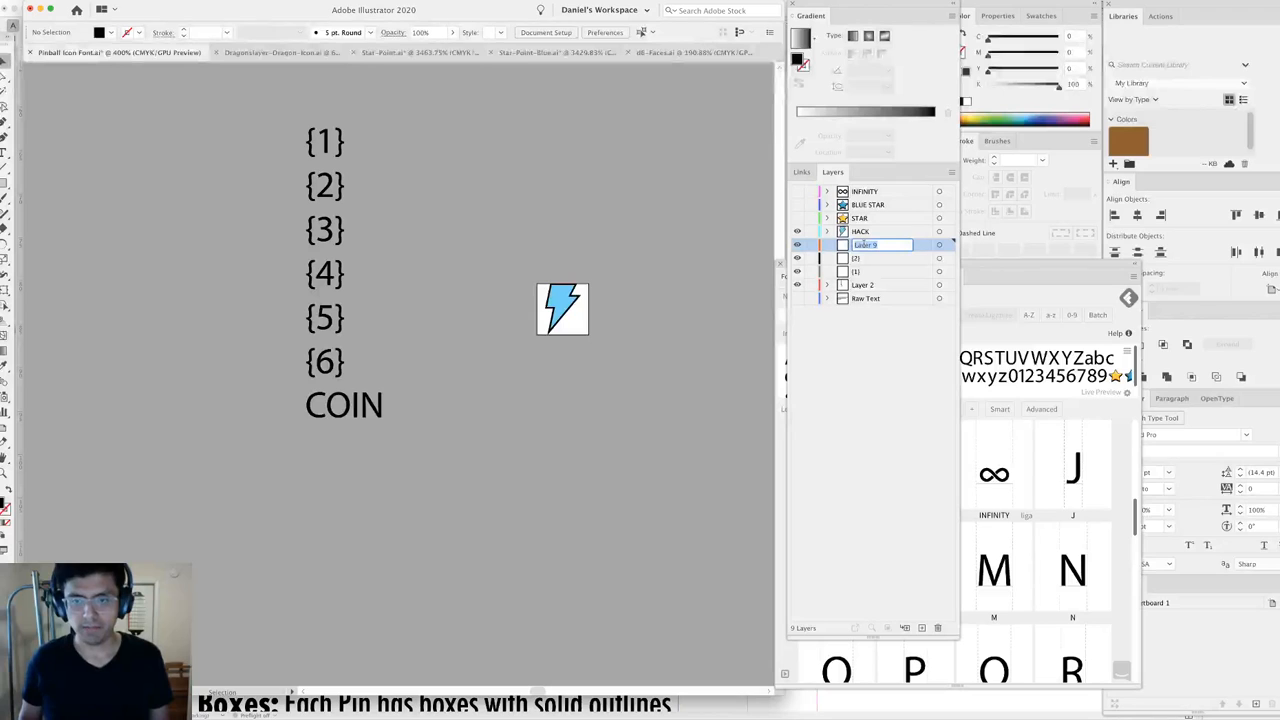
pyautogui.write('{')
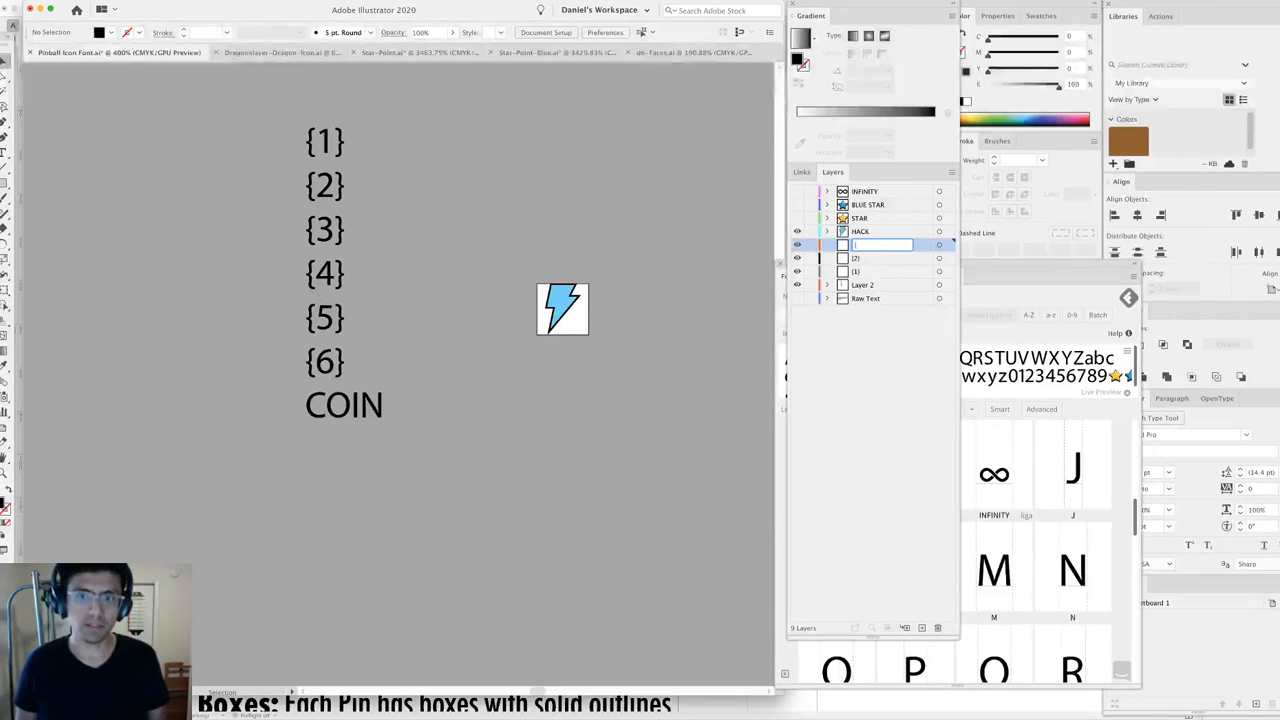
pyautogui.write('3')
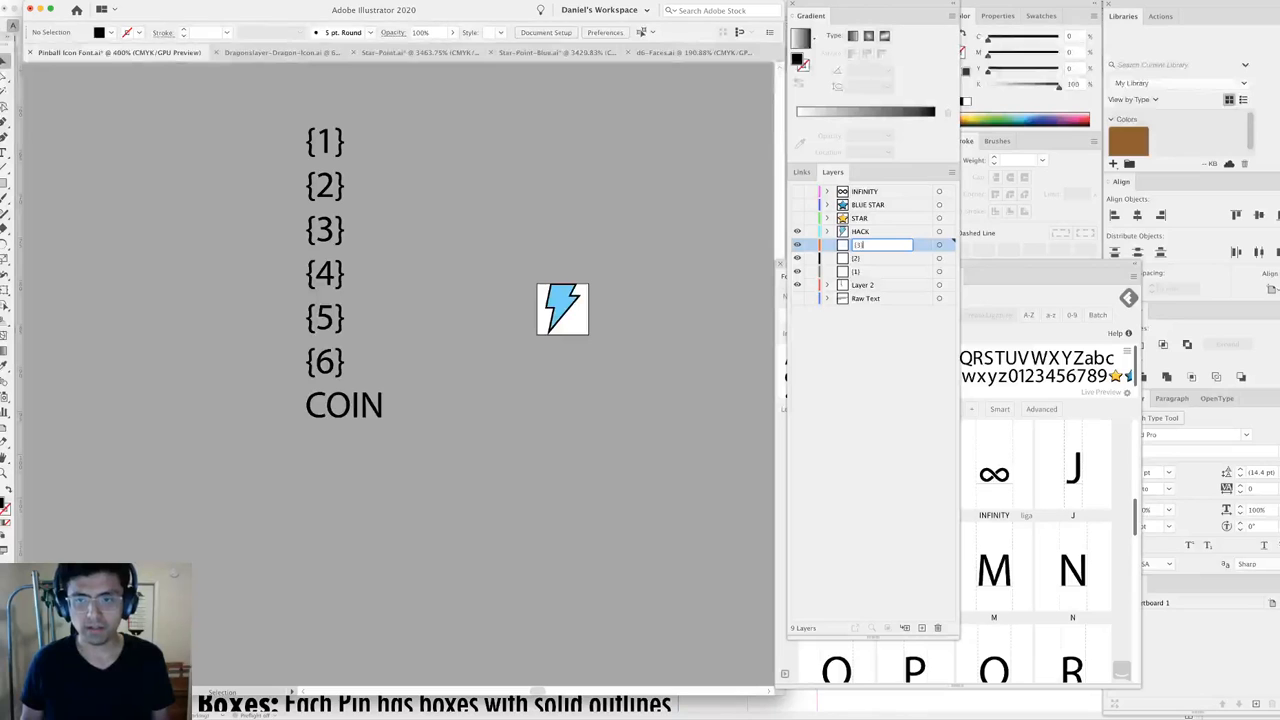
pyautogui.press('Return')
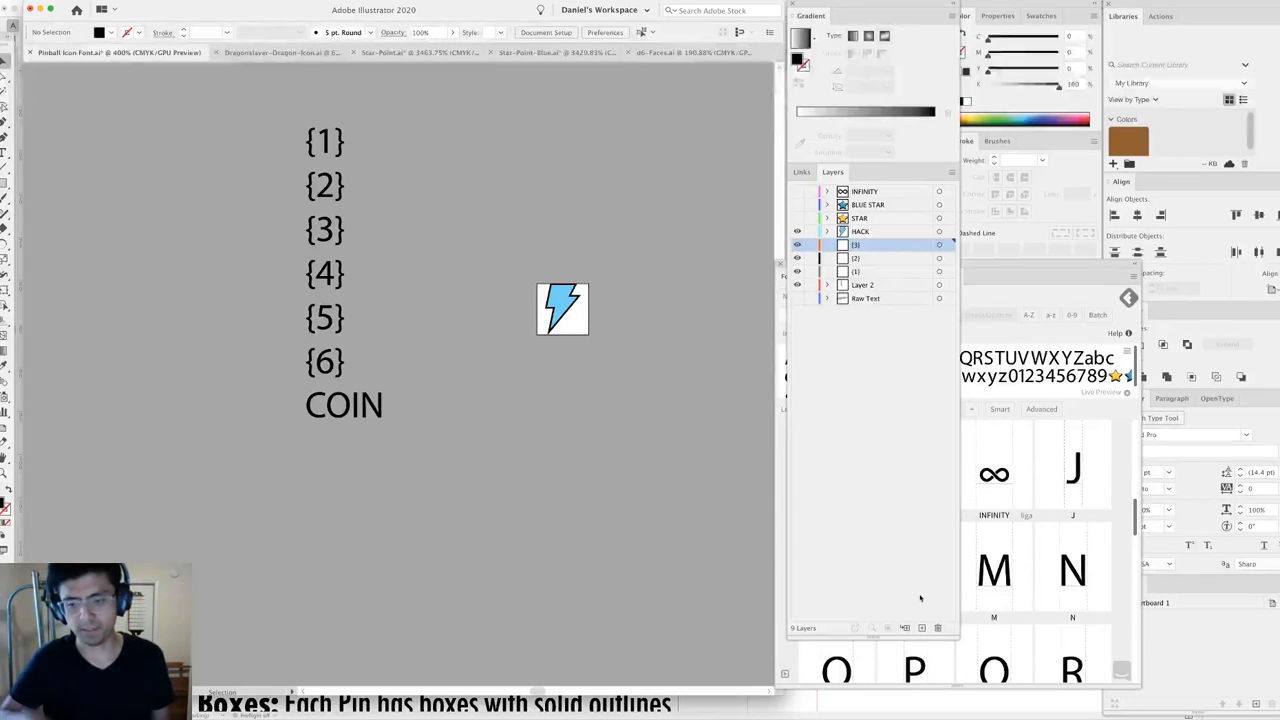
# Add a new layer named {4} directly above layer {3}.
pyautogui.click(922, 628)
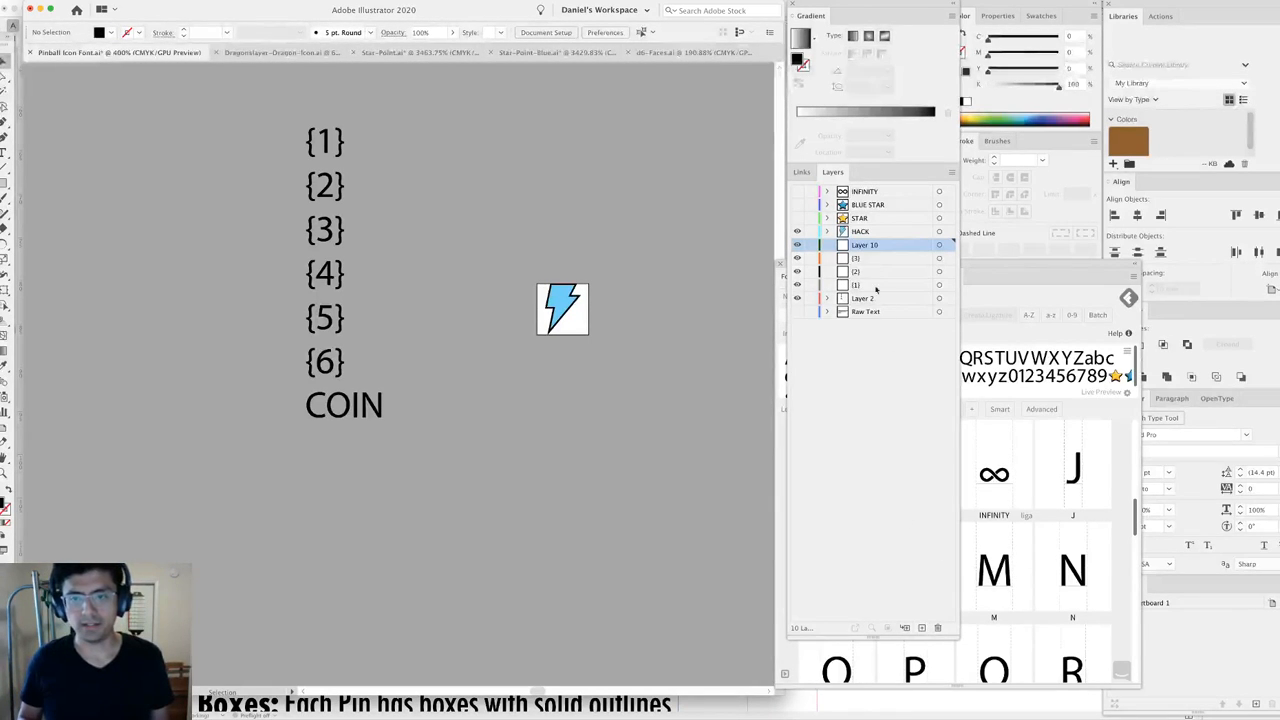
pyautogui.doubleClick(866, 245)
pyautogui.write('{')
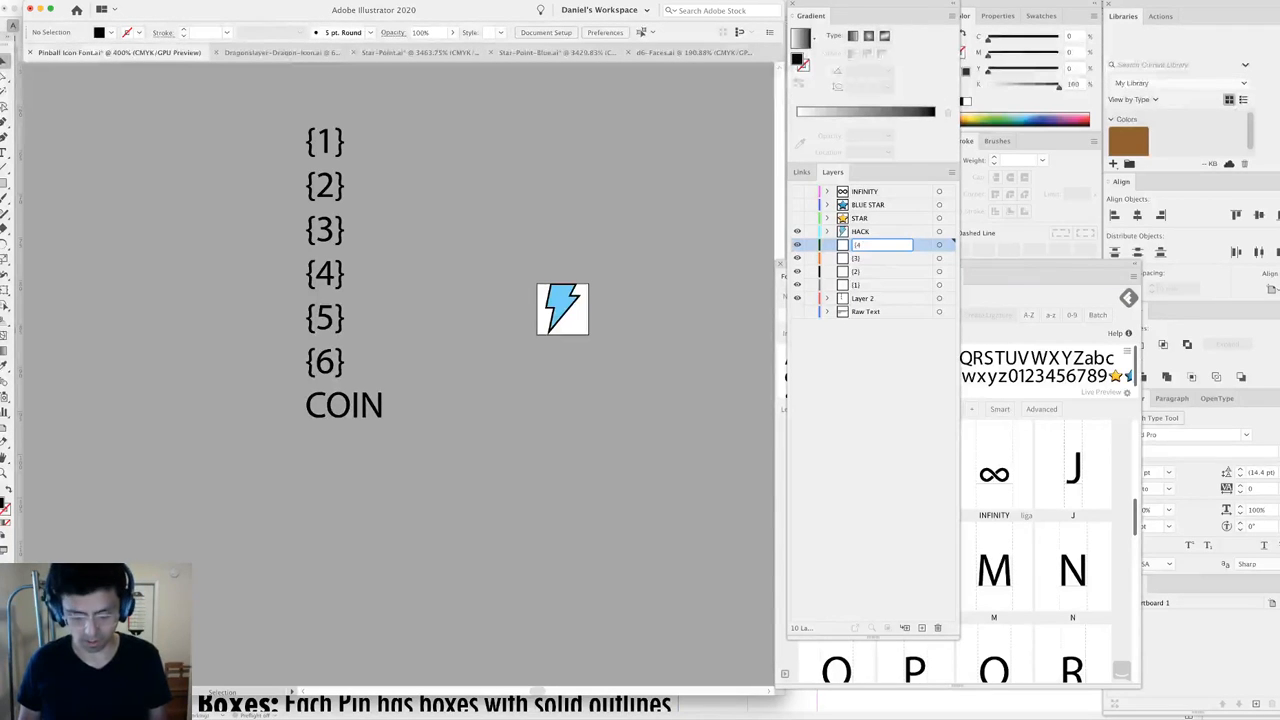
pyautogui.write('4}')
pyautogui.press('Return')
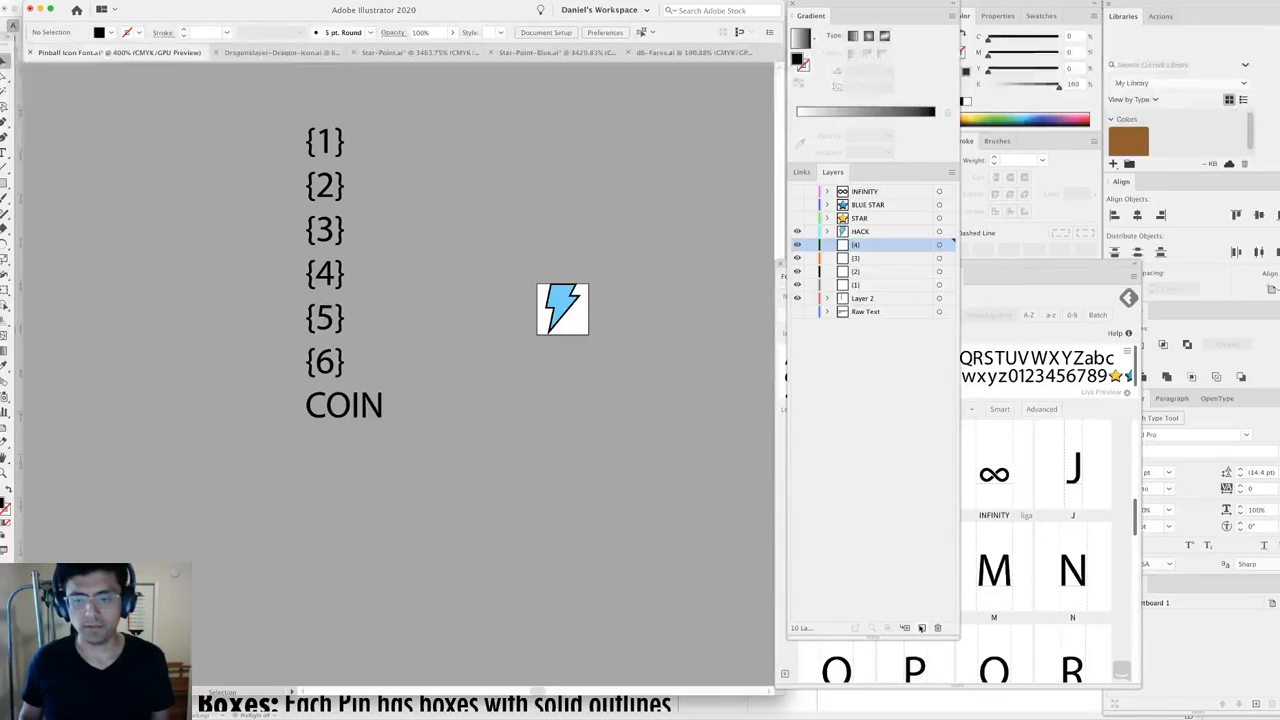
# Add a new layer named {5} directly above layer {4}.
pyautogui.click(919, 630)
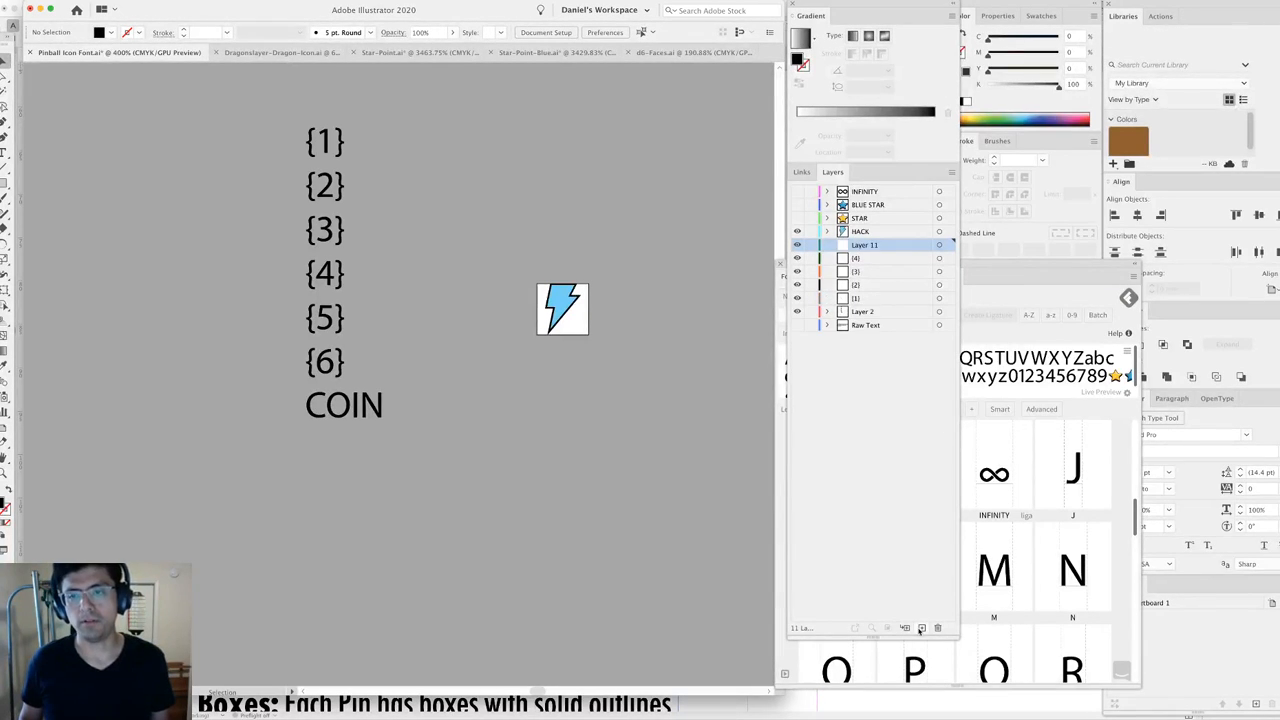
pyautogui.doubleClick(866, 245)
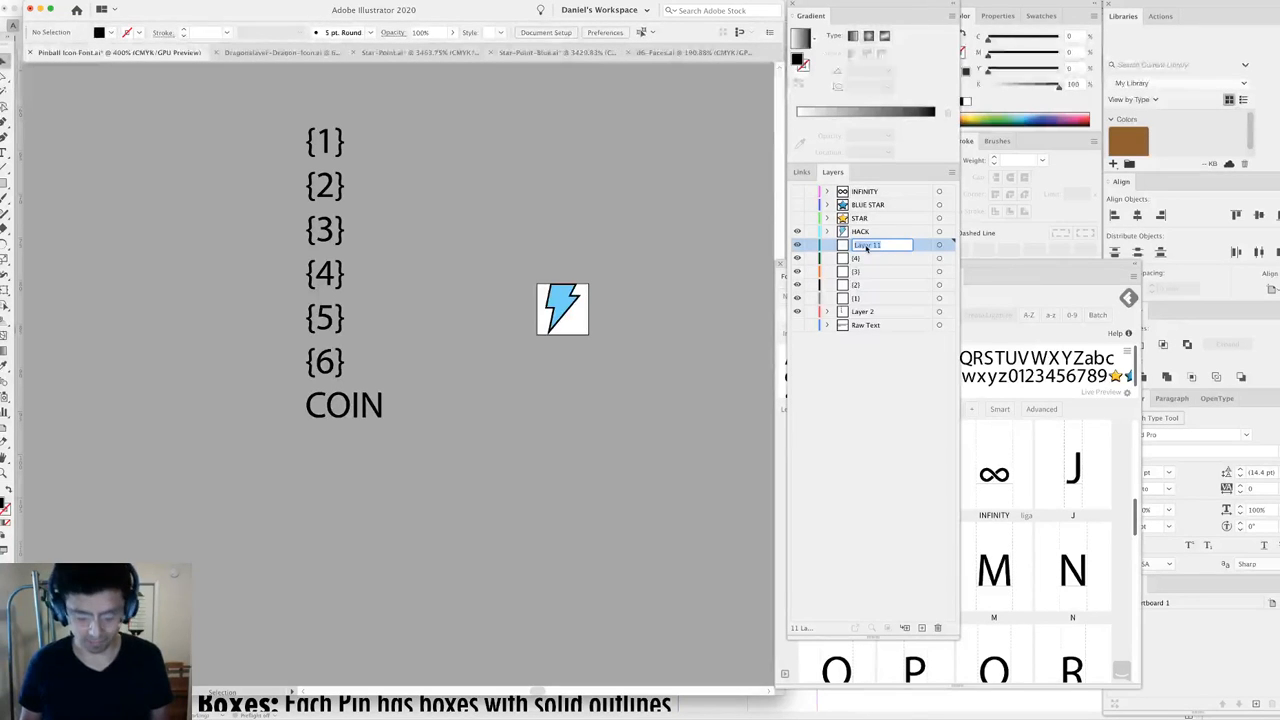
pyautogui.write('{5')
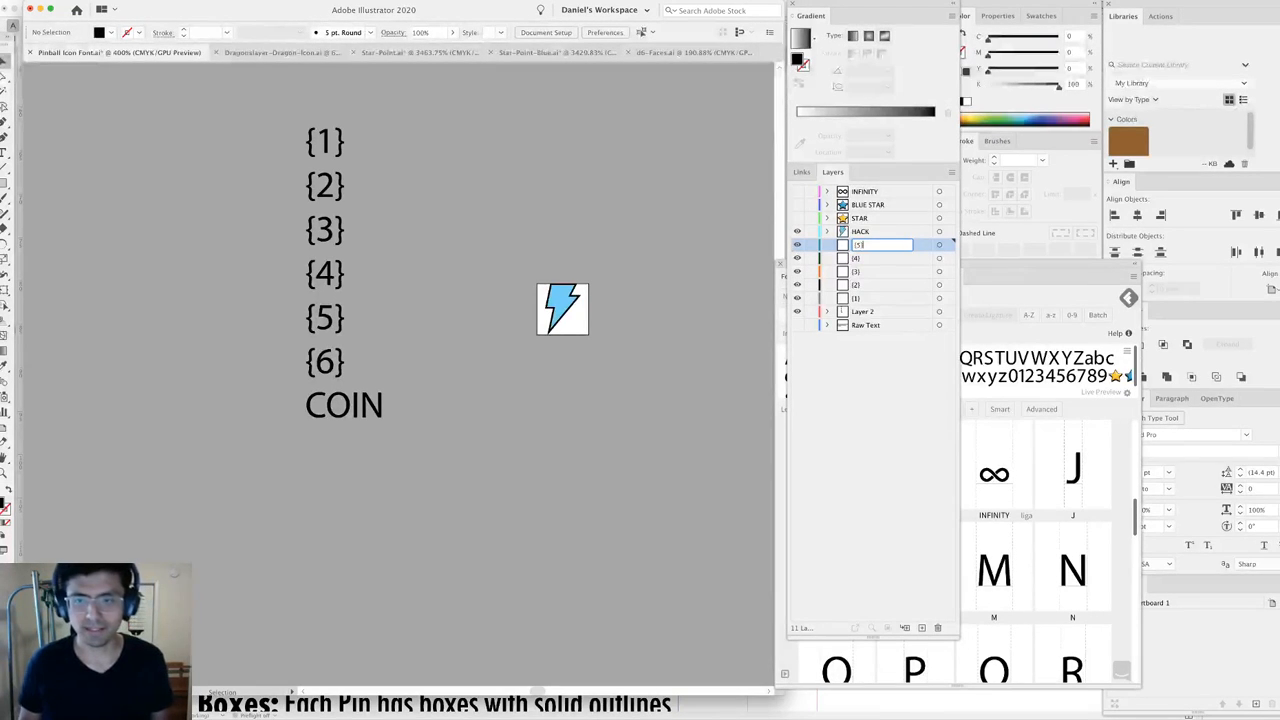
pyautogui.write('}')
pyautogui.press('Return')
# Add a new layer named {6} between layer {5} and the HACK layer.
pyautogui.click(921, 627)
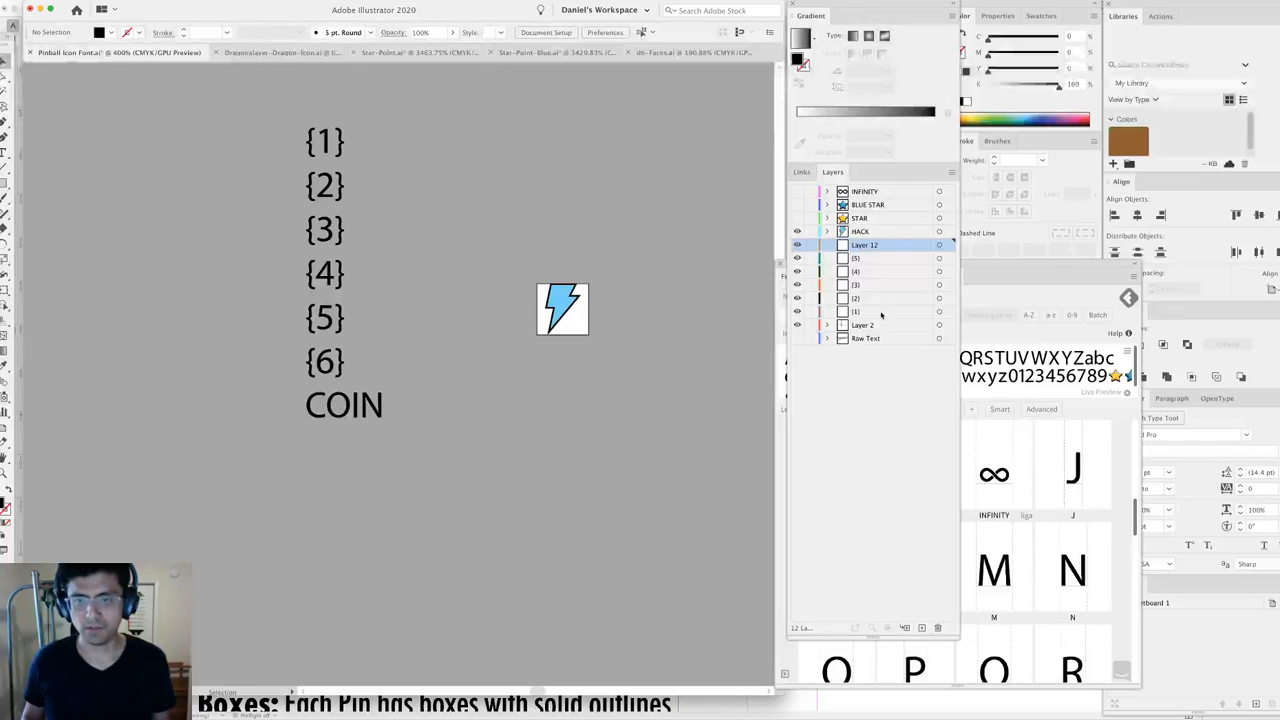
pyautogui.doubleClick(868, 247)
pyautogui.write('{')
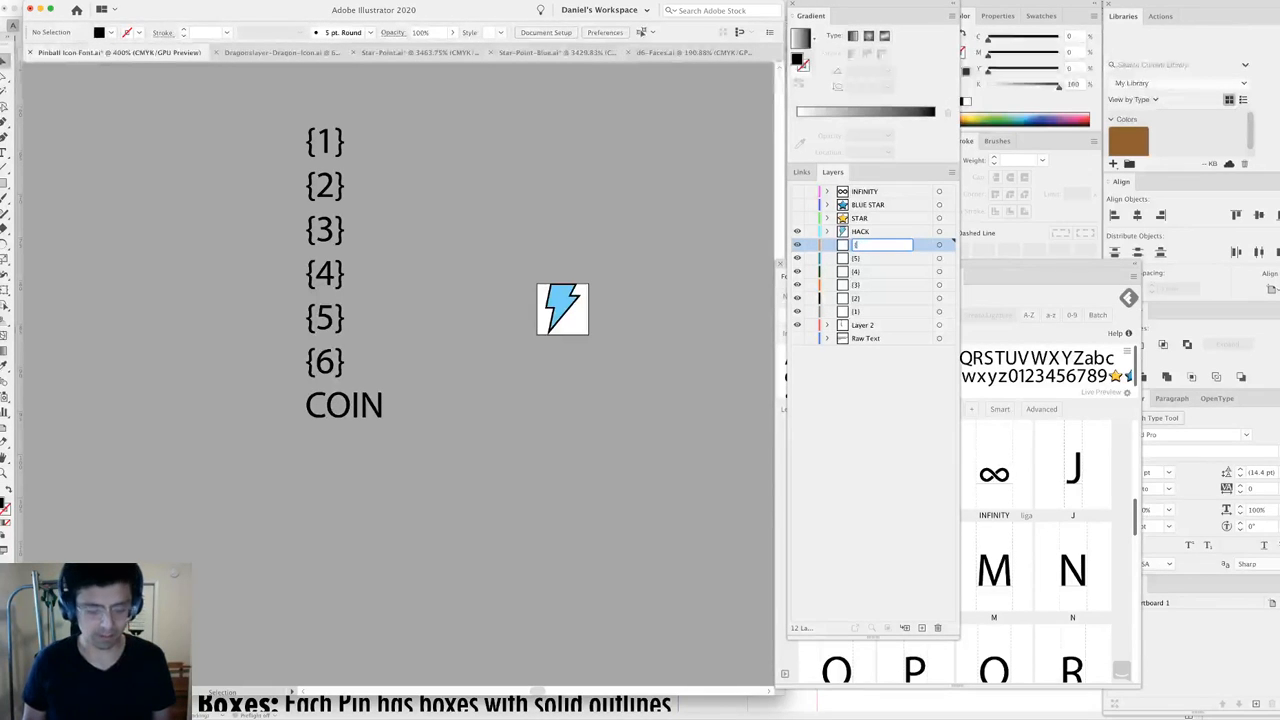
pyautogui.write('6')
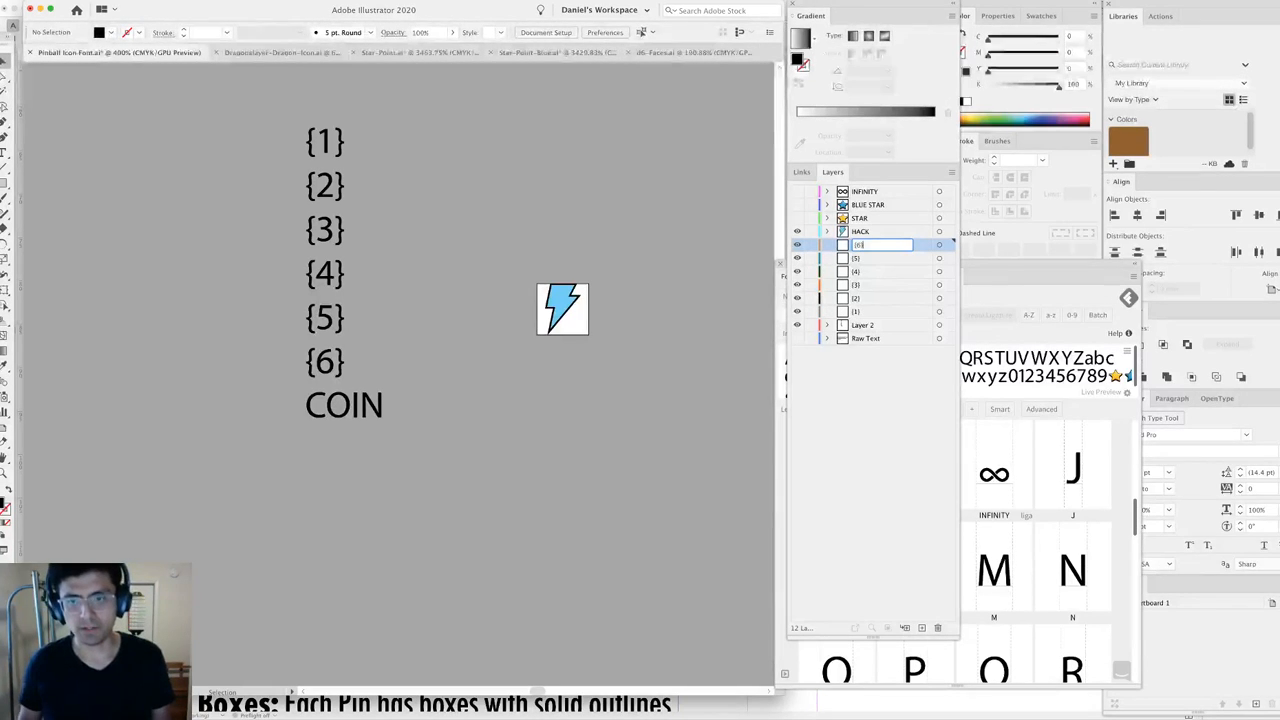
pyautogui.write('}')
pyautogui.press('Return')
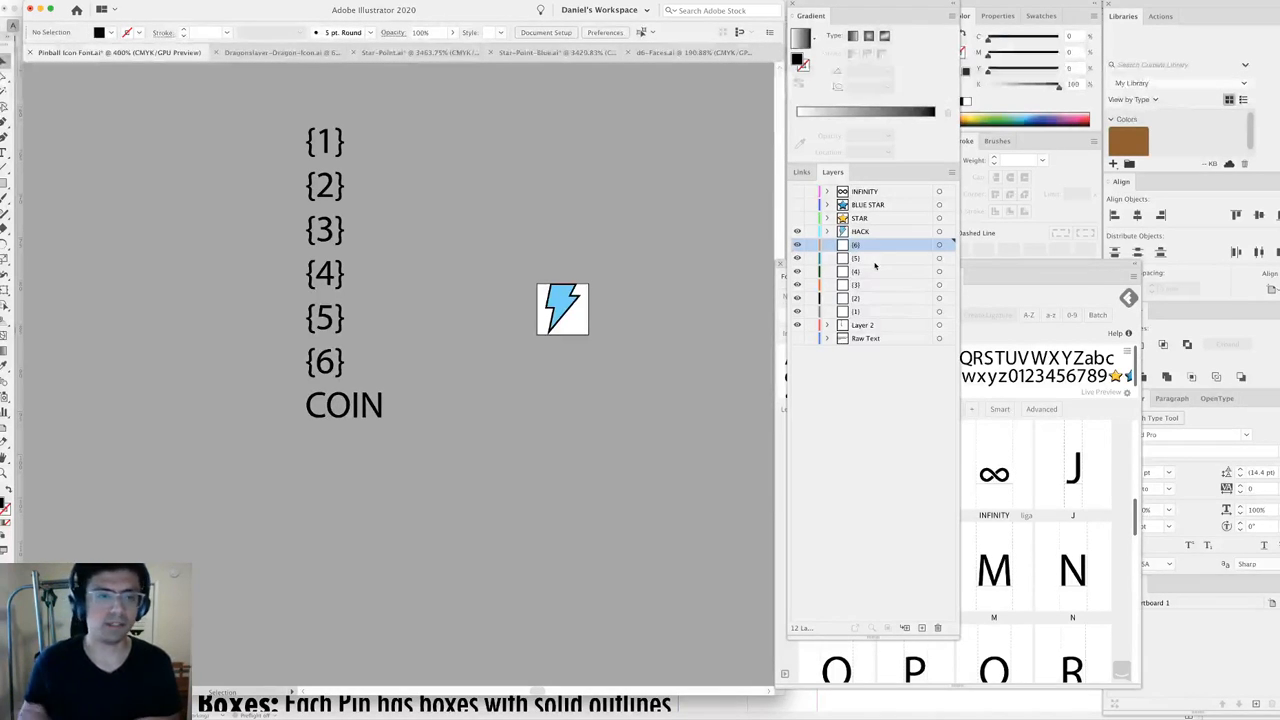
# Hide the HACK layer with the lightning bolt and make layer {1} the active layer.
pyautogui.click(553, 295)
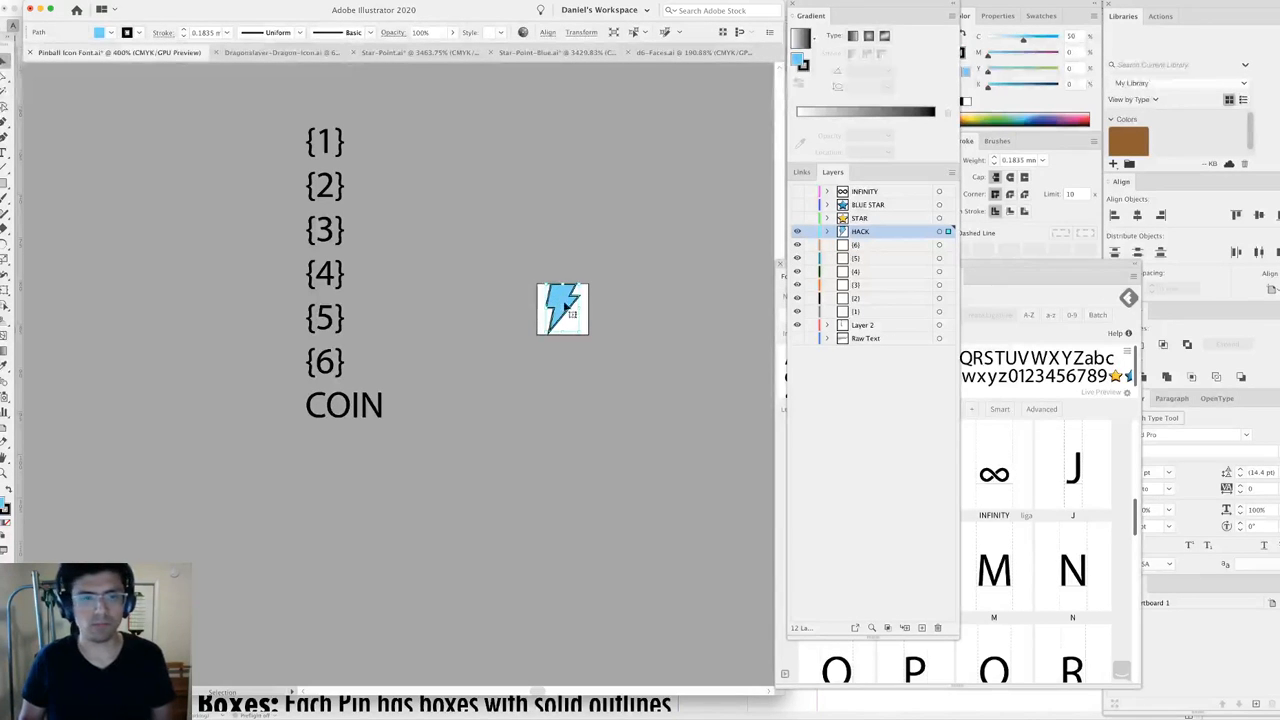
pyautogui.click(497, 195)
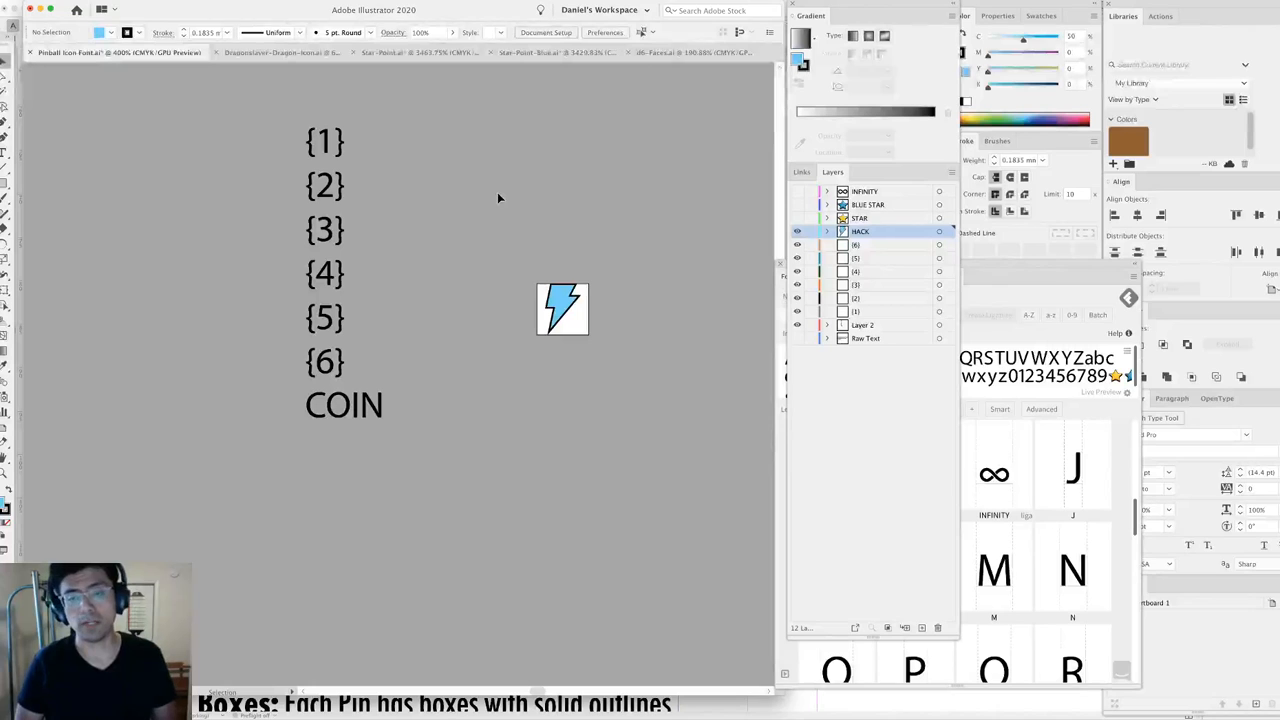
pyautogui.click(492, 224)
pyautogui.click(571, 299)
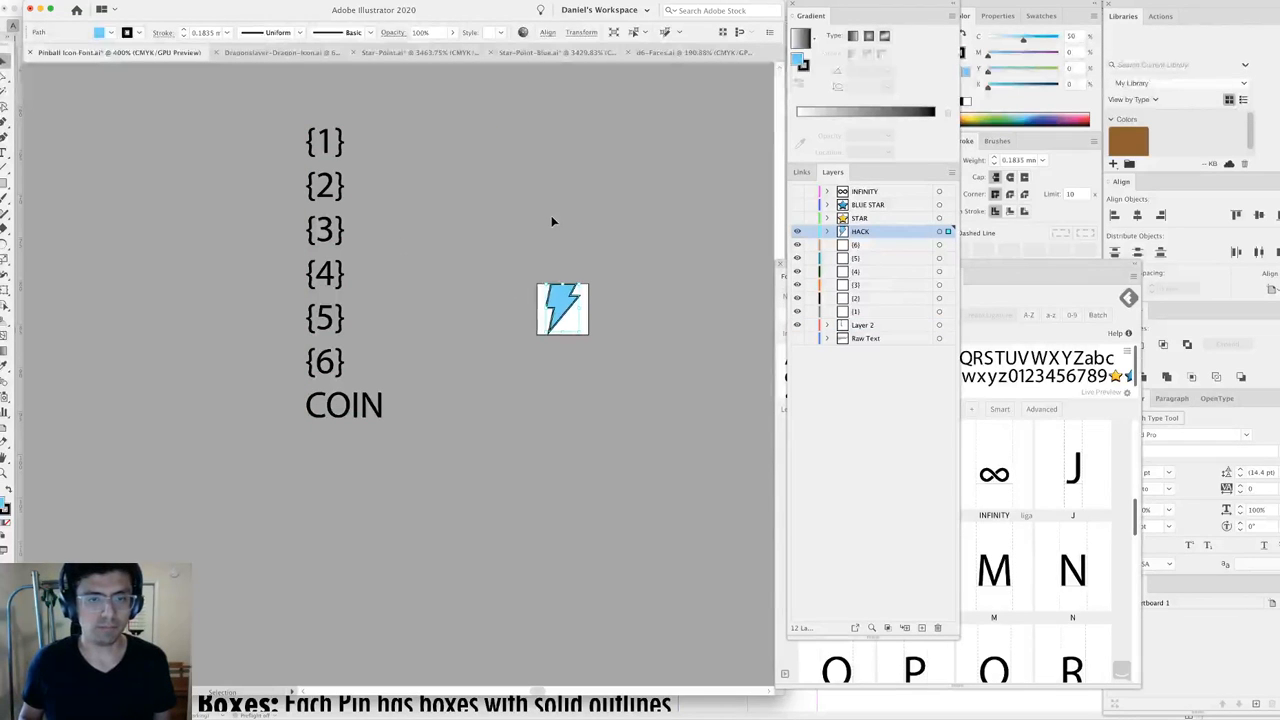
pyautogui.click(797, 231)
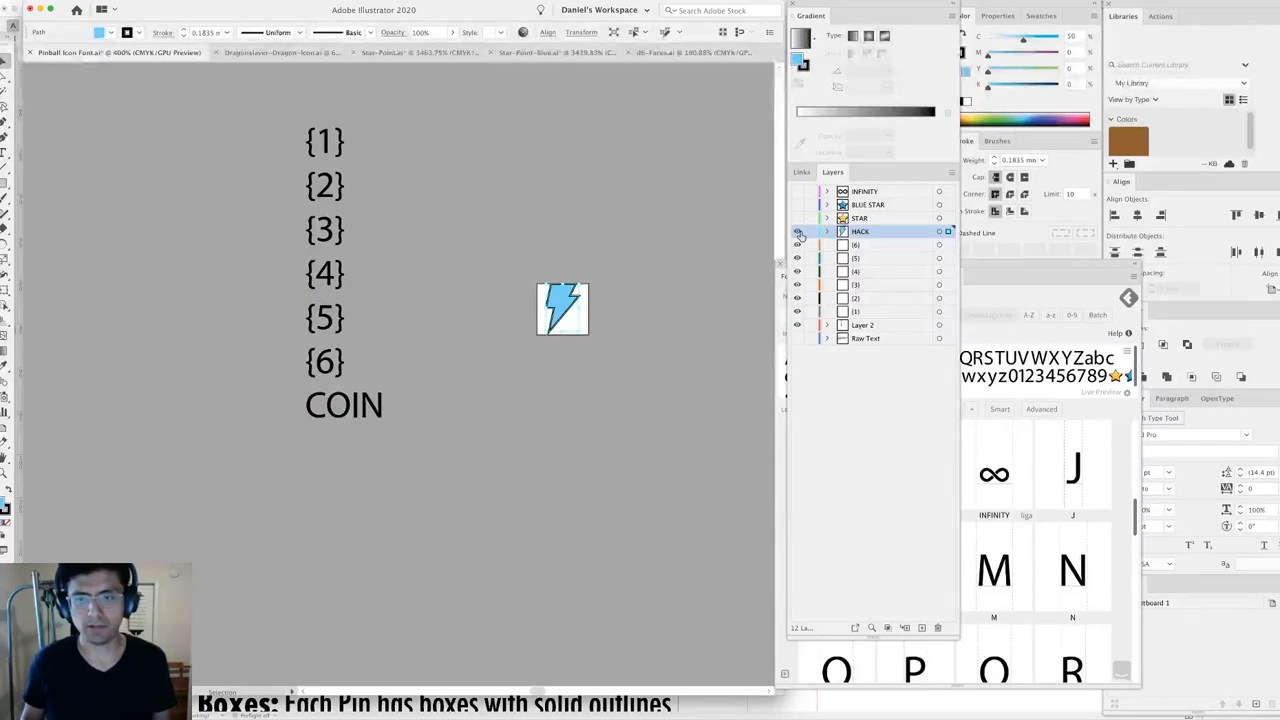
pyautogui.click(900, 312)
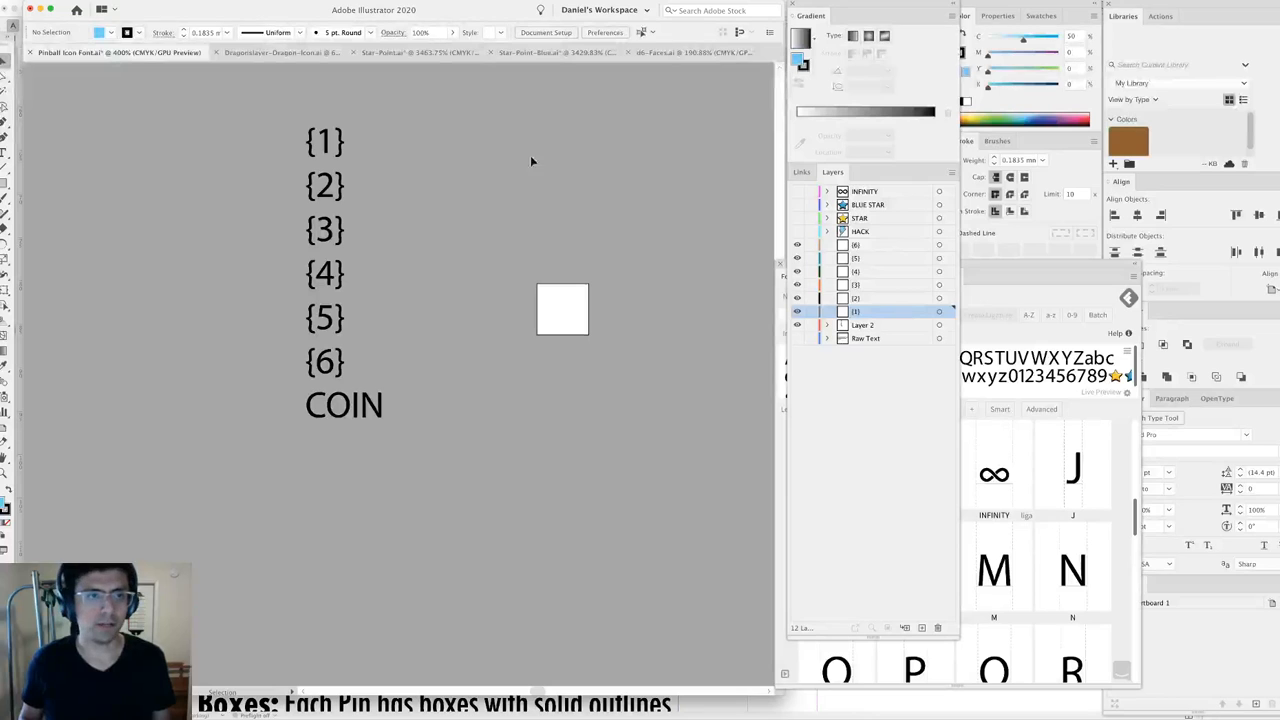
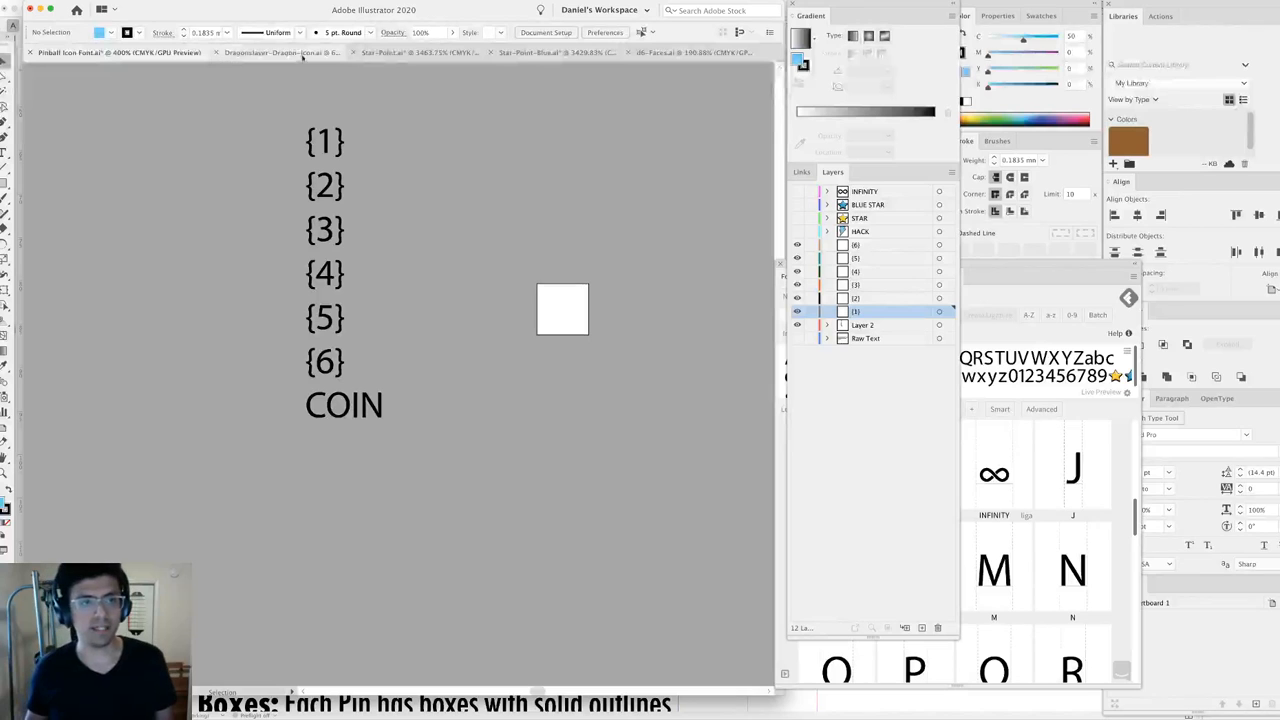
# Copy the one-dot die face from d6-Faces.ai and paste it into layer {1} of the Pinball Icon Font document.
pyautogui.click(660, 53)
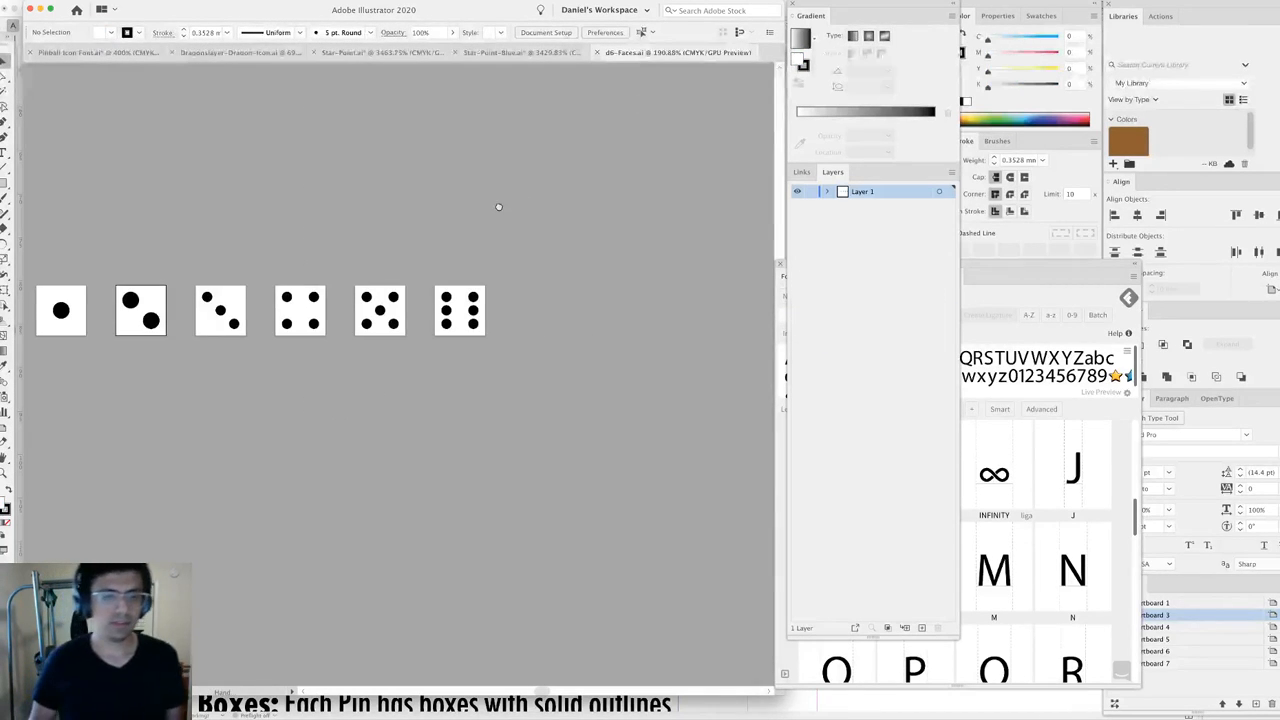
pyautogui.moveTo(498, 207); pyautogui.dragTo(656, 241)
pyautogui.press('super+a')
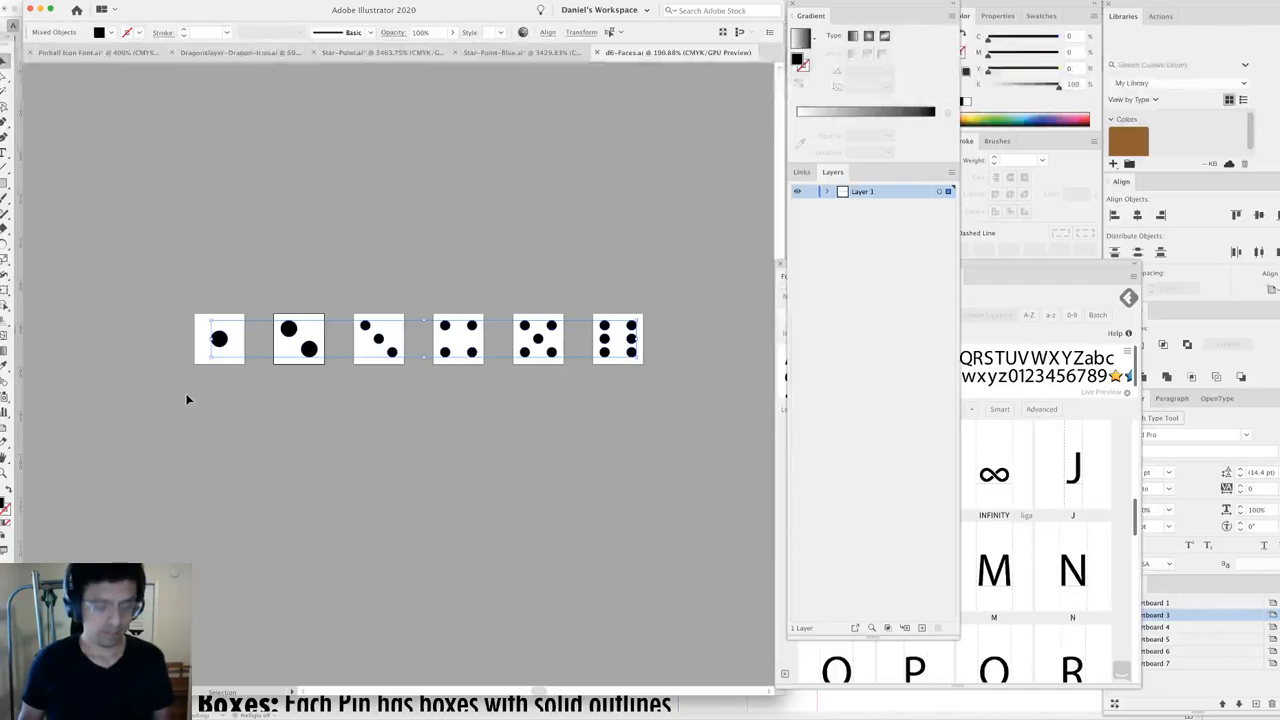
pyautogui.click(195, 335)
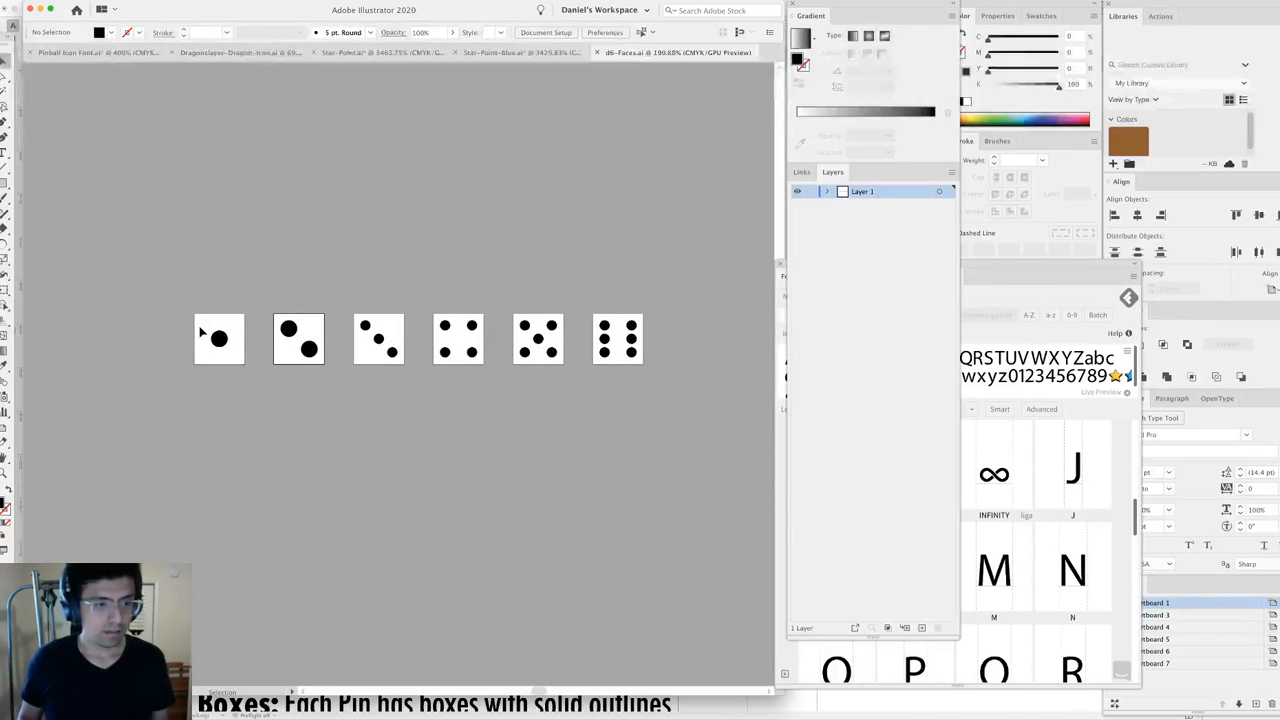
pyautogui.moveTo(174, 286); pyautogui.dragTo(438, 422)
pyautogui.moveTo(235, 413); pyautogui.dragTo(210, 408)
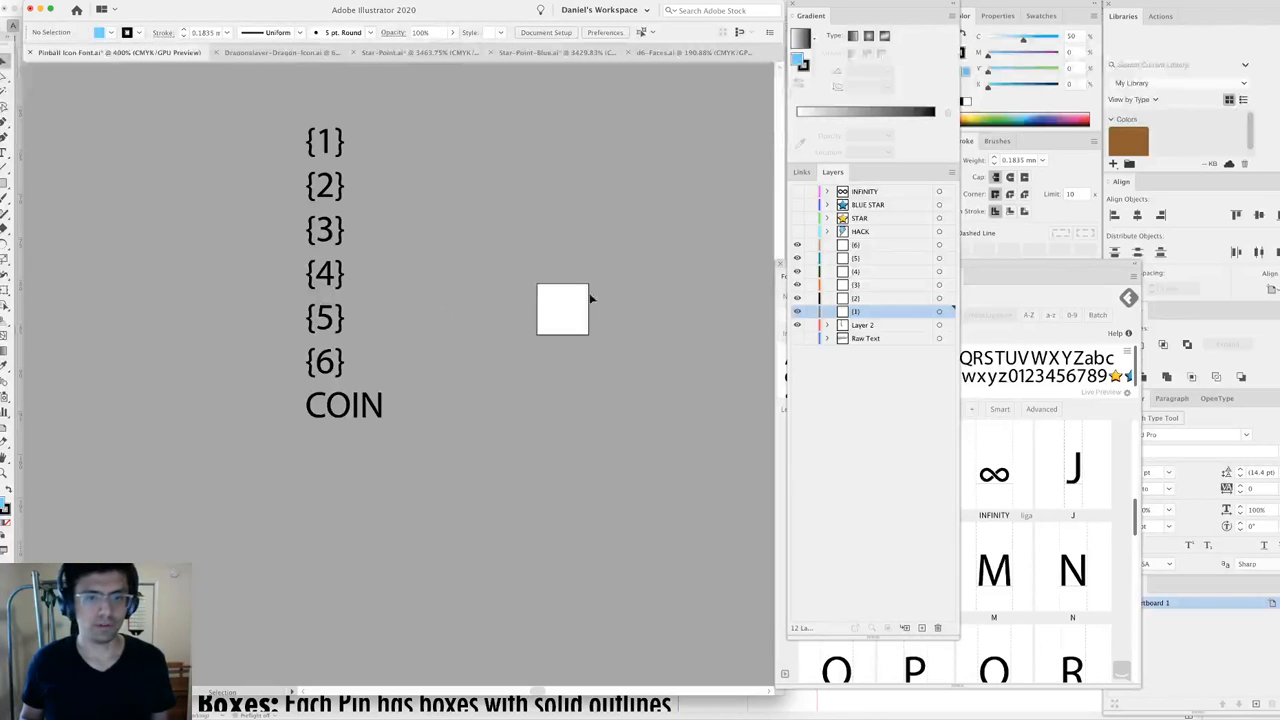
pyautogui.press('super+0')
pyautogui.press('super+v')
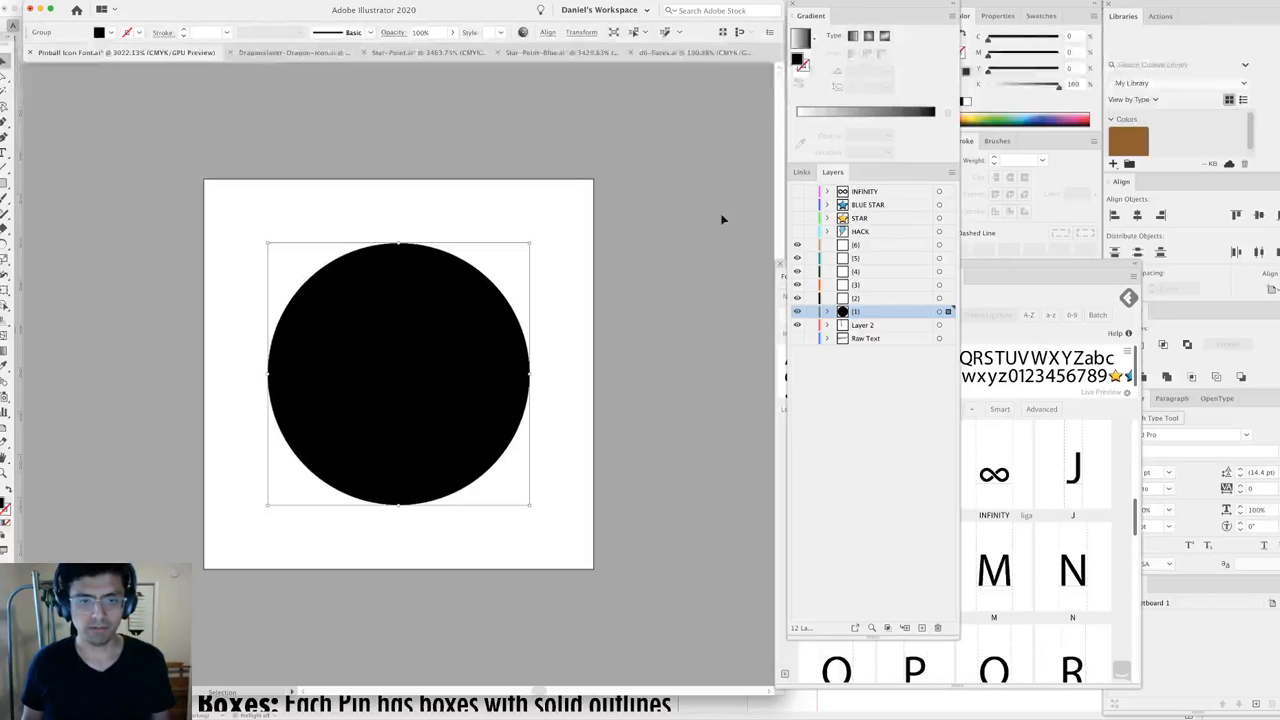
# Scale the dots of all six die faces in d6-Faces.ai down slightly together, then deselect them.
pyautogui.click(634, 51)
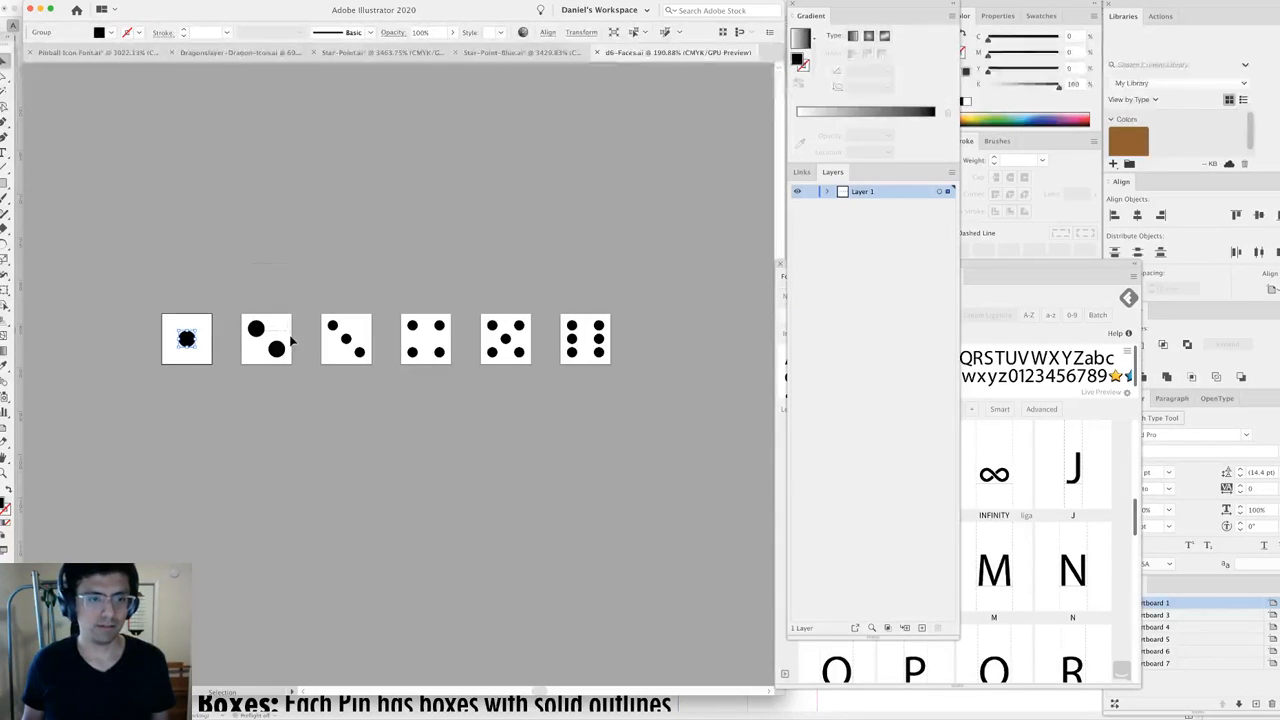
pyautogui.moveTo(290, 337); pyautogui.dragTo(284, 361)
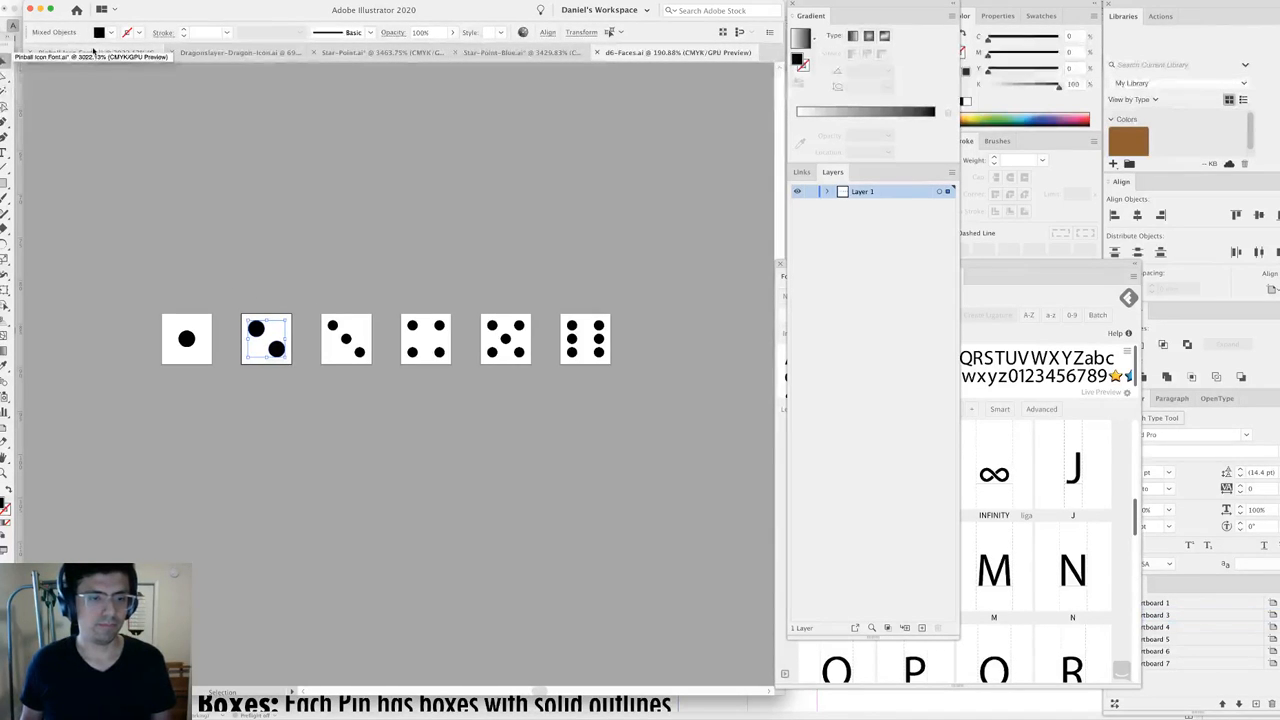
pyautogui.press('super+a')
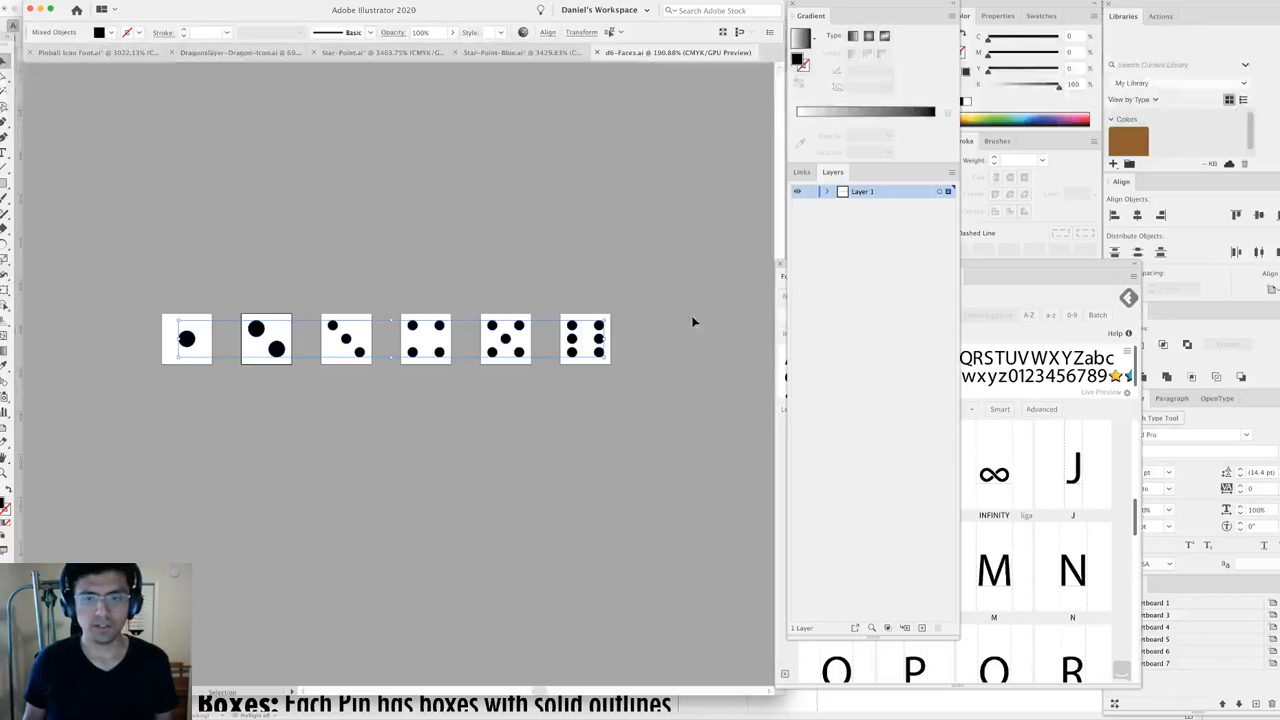
pyautogui.moveTo(606, 320); pyautogui.dragTo(596, 328)
pyautogui.click(606, 257)
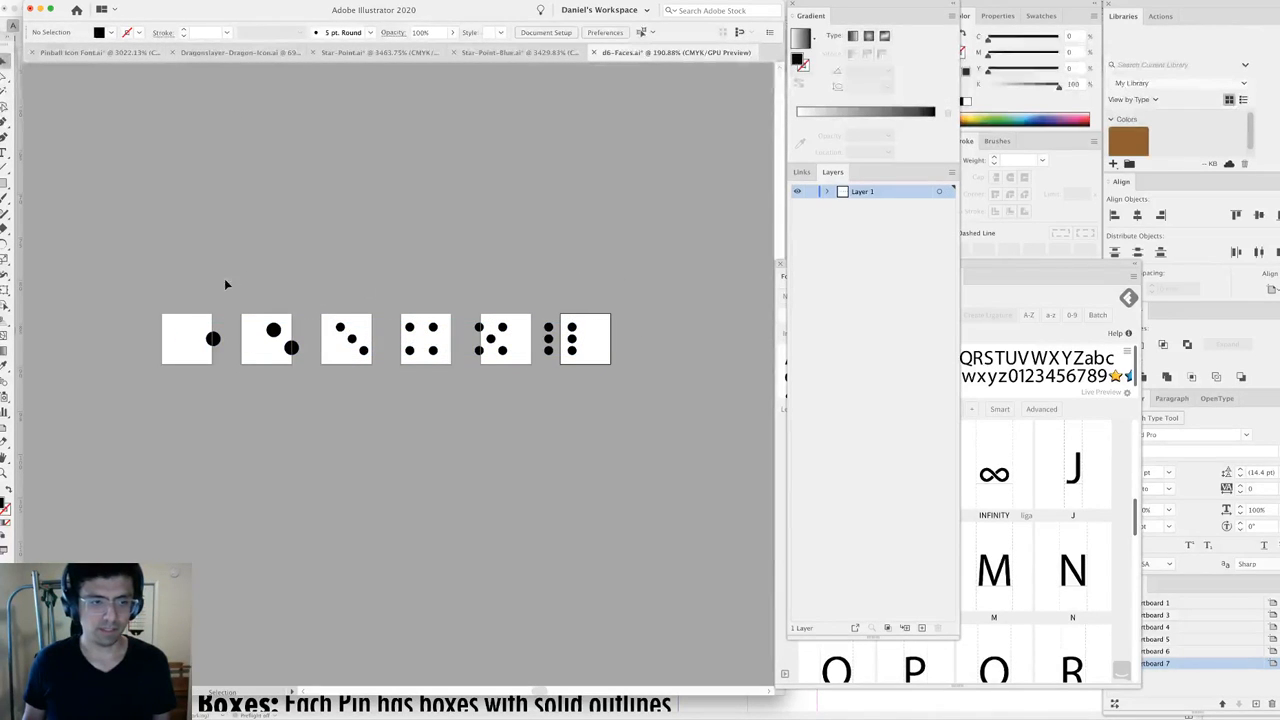
pyautogui.moveTo(251, 376); pyautogui.dragTo(250, 375)
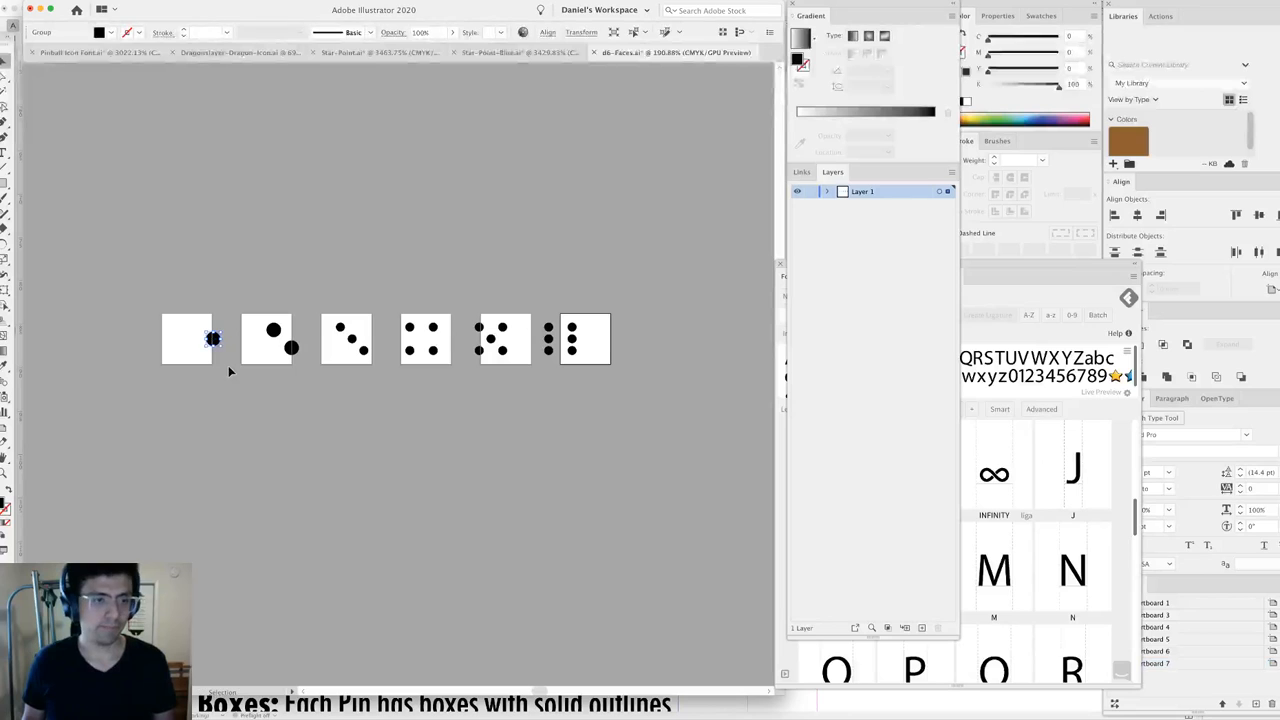
pyautogui.press('v')
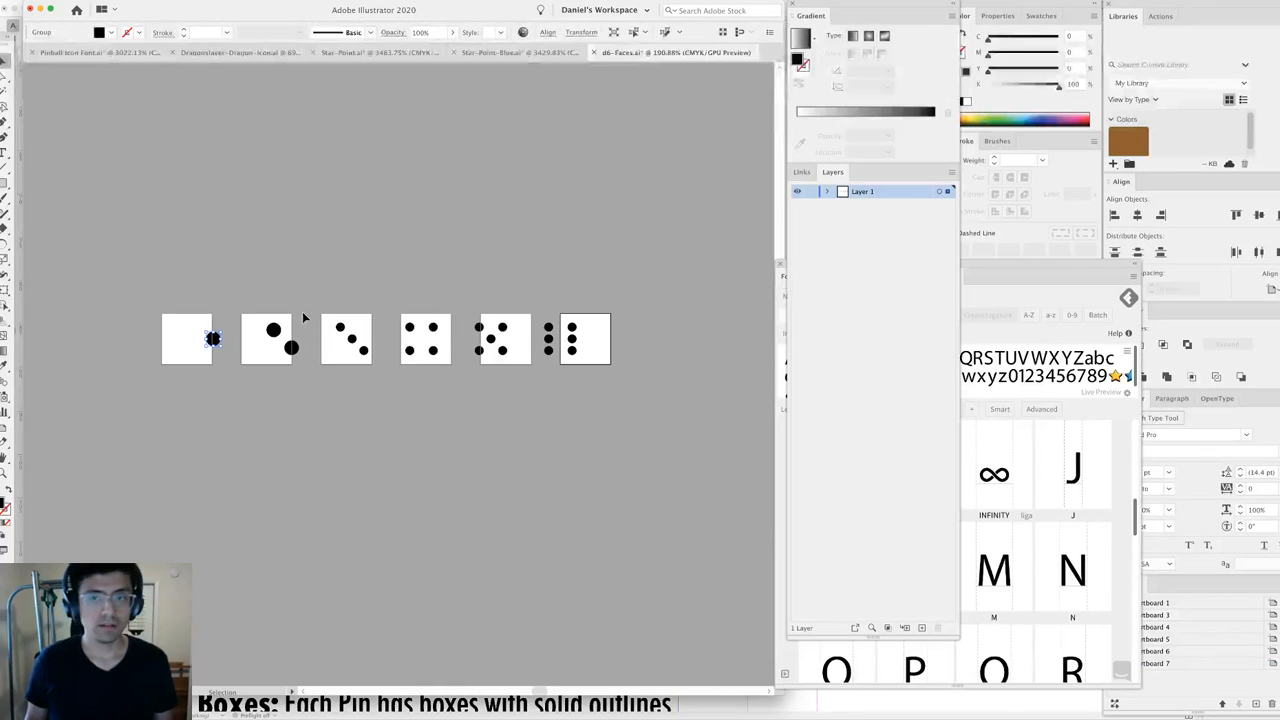
pyautogui.moveTo(262, 311)
pyautogui.mouseDown()
pyautogui.moveTo(293, 357)
pyautogui.moveTo(367, 358)
pyautogui.mouseUp()
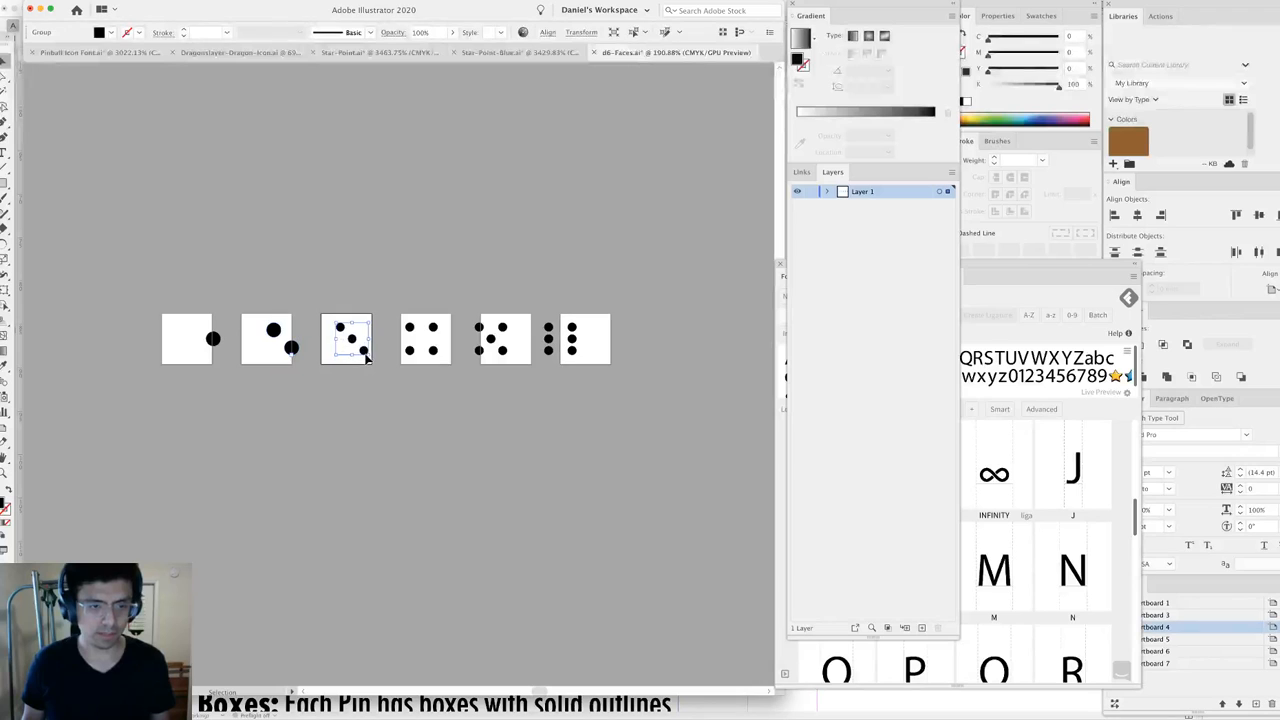
pyautogui.click(432, 362)
pyautogui.press('alt+super+a')
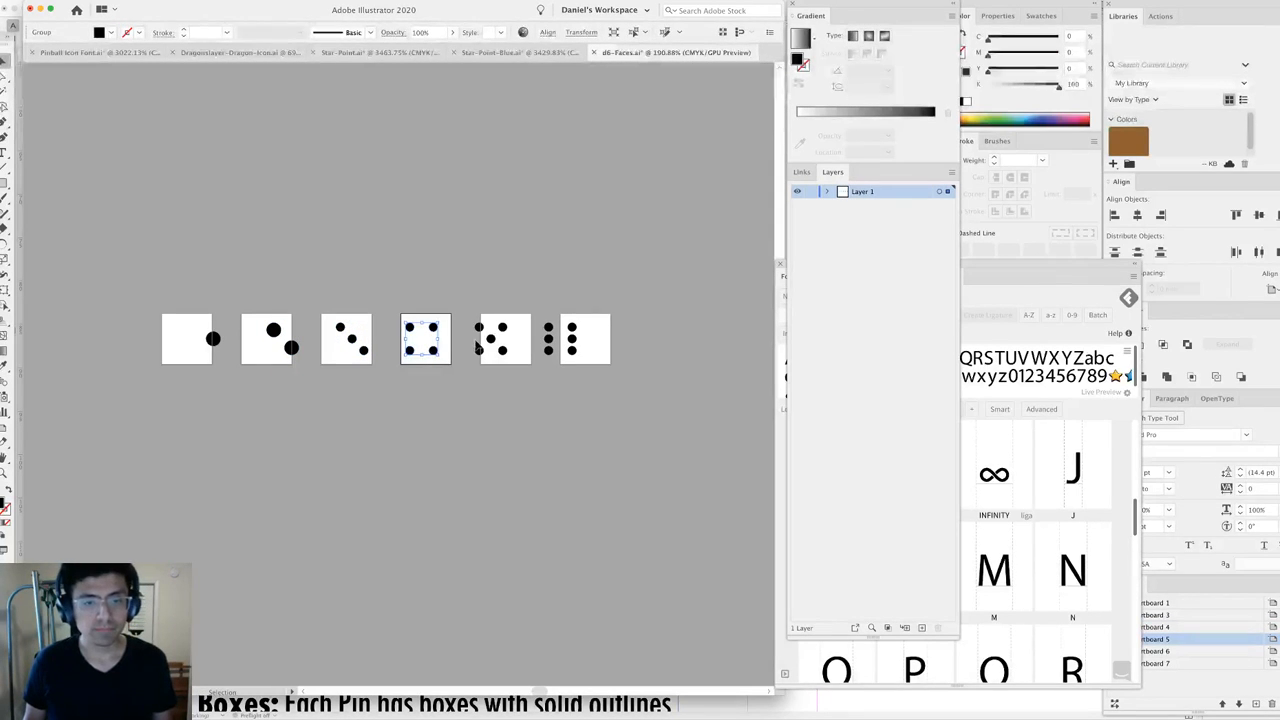
pyautogui.click(549, 342)
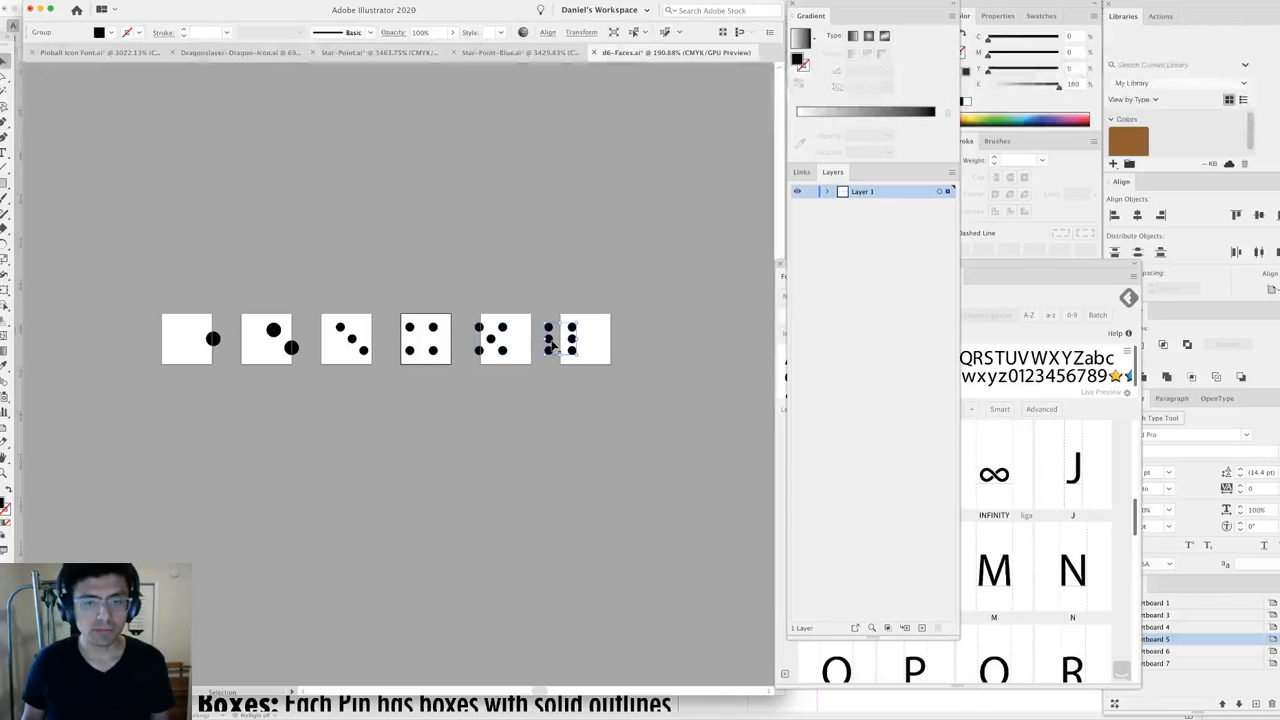
# Replace the dot in layer {1} of the Pinball Icon Font document with the rescaled one-dot face from d6-Faces.ai.
pyautogui.click(213, 338)
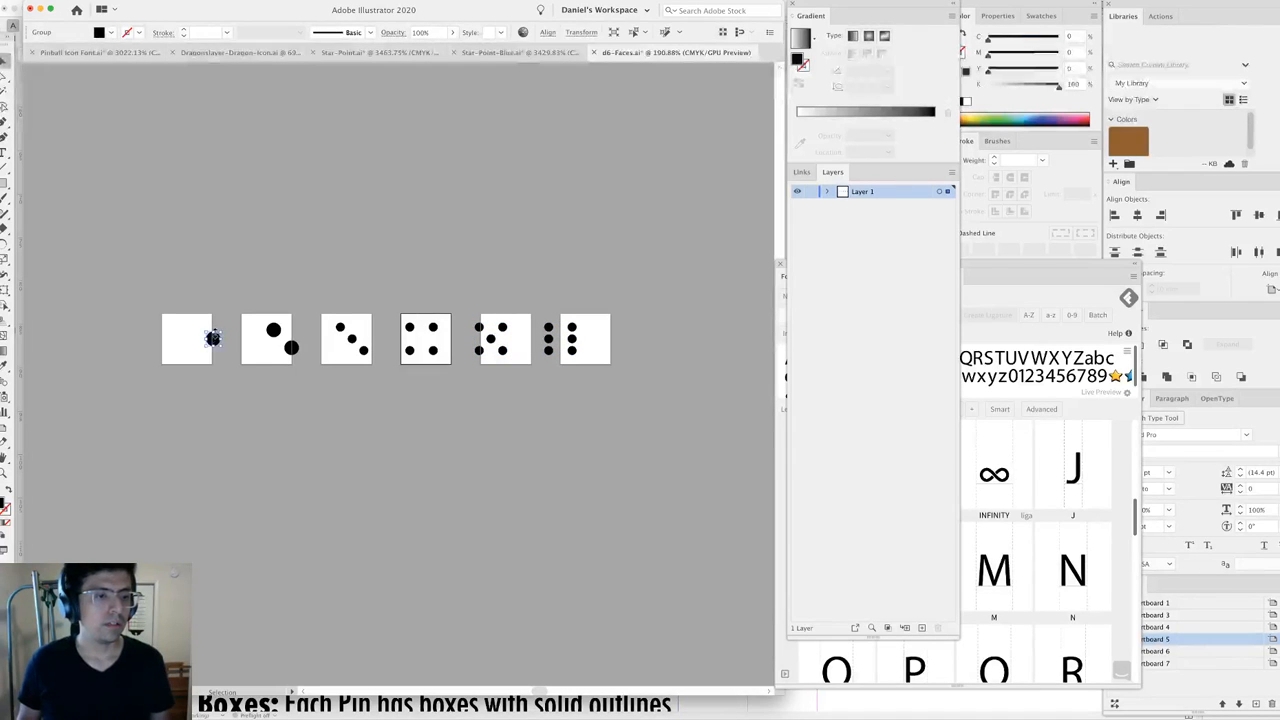
pyautogui.click(120, 52)
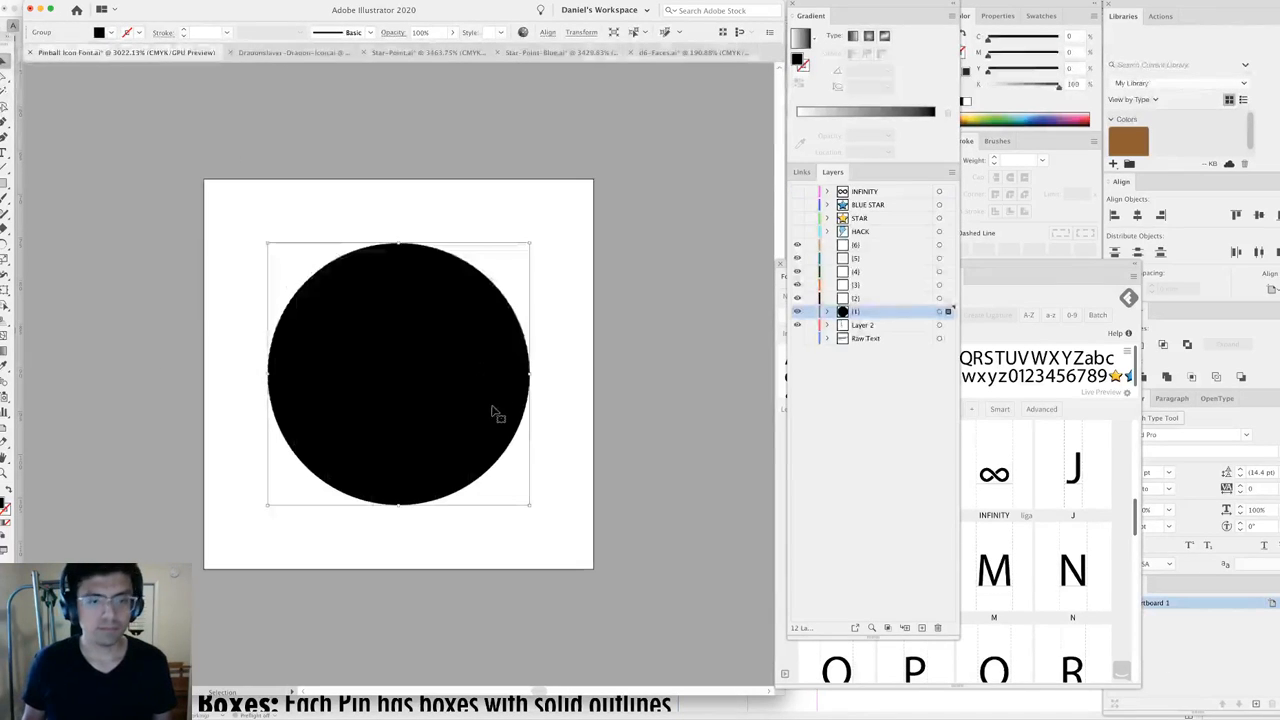
pyautogui.press('Delete')
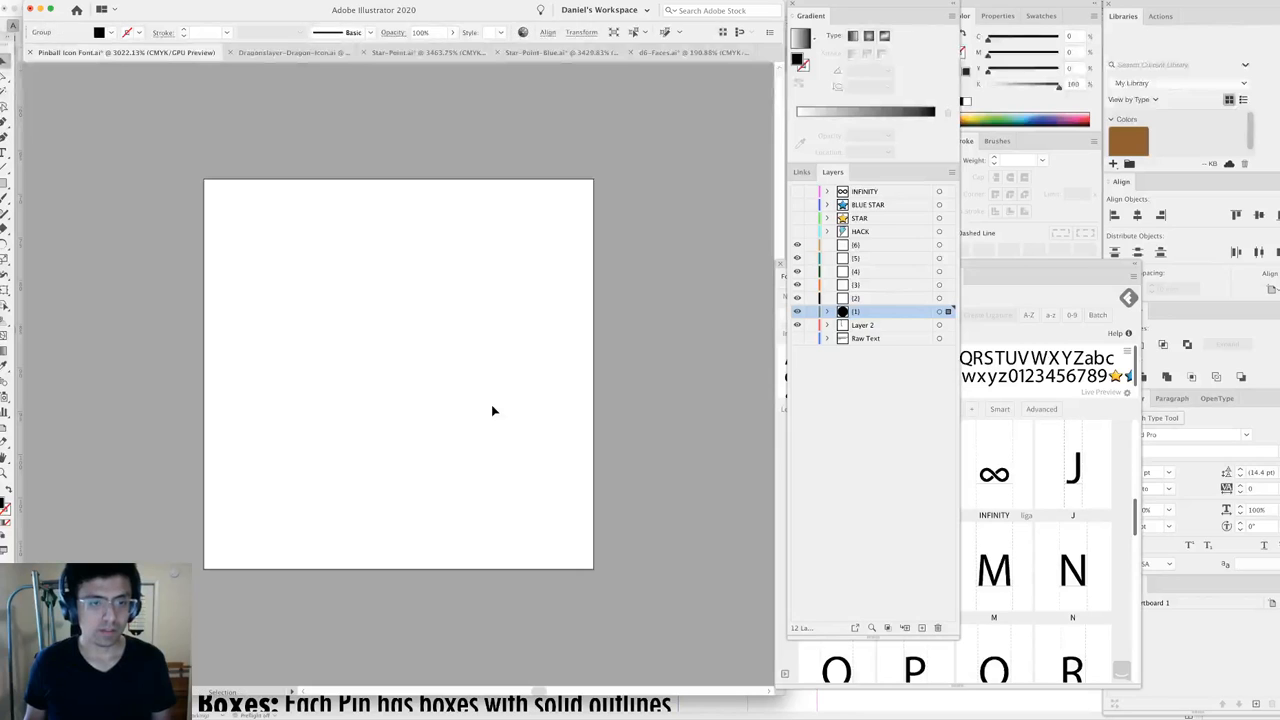
pyautogui.press('super+minus')
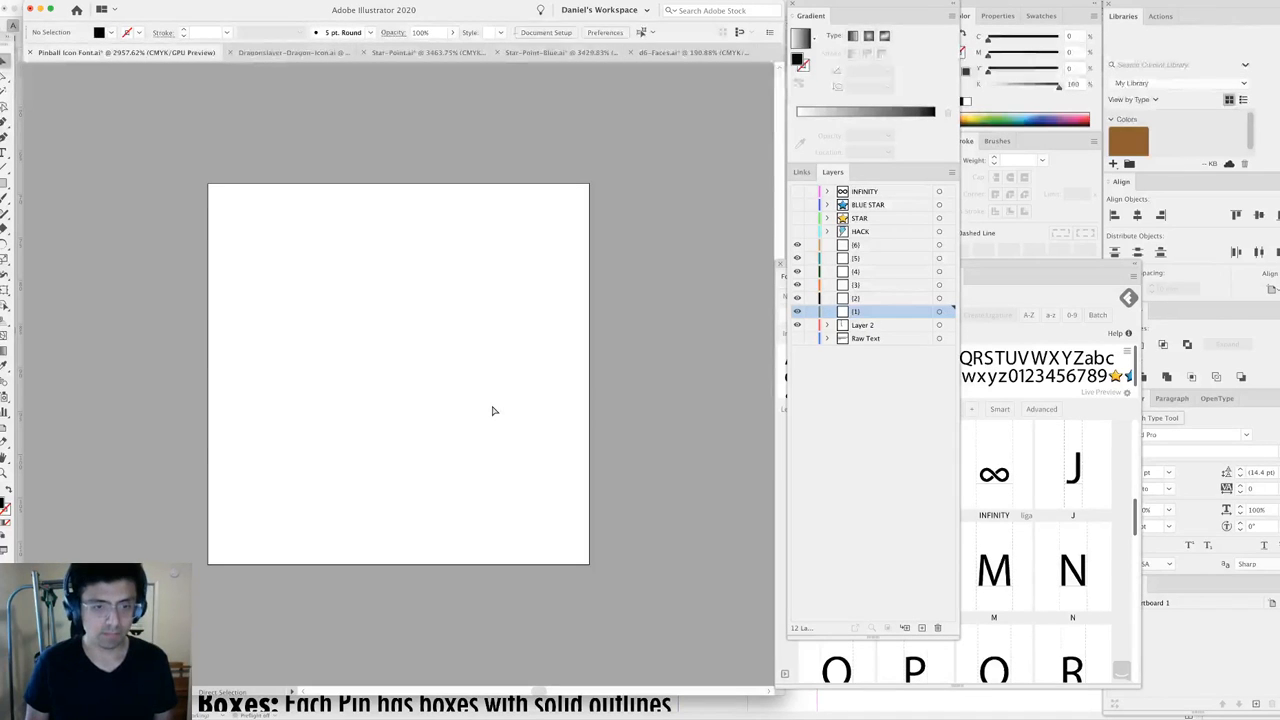
pyautogui.press('super+z')
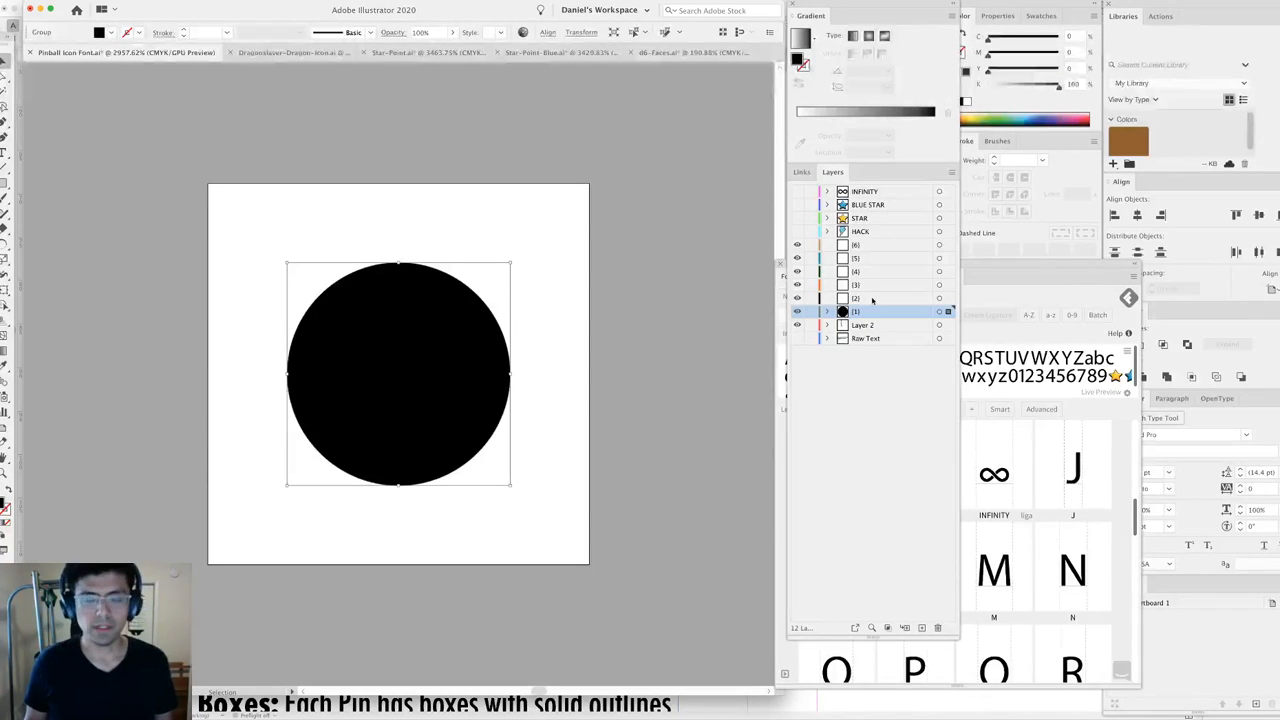
# Try to copy the two-dot die face from d6-Faces.ai into layer {2}, and undo the pastes back to an empty layer {1}.
pyautogui.click(872, 299)
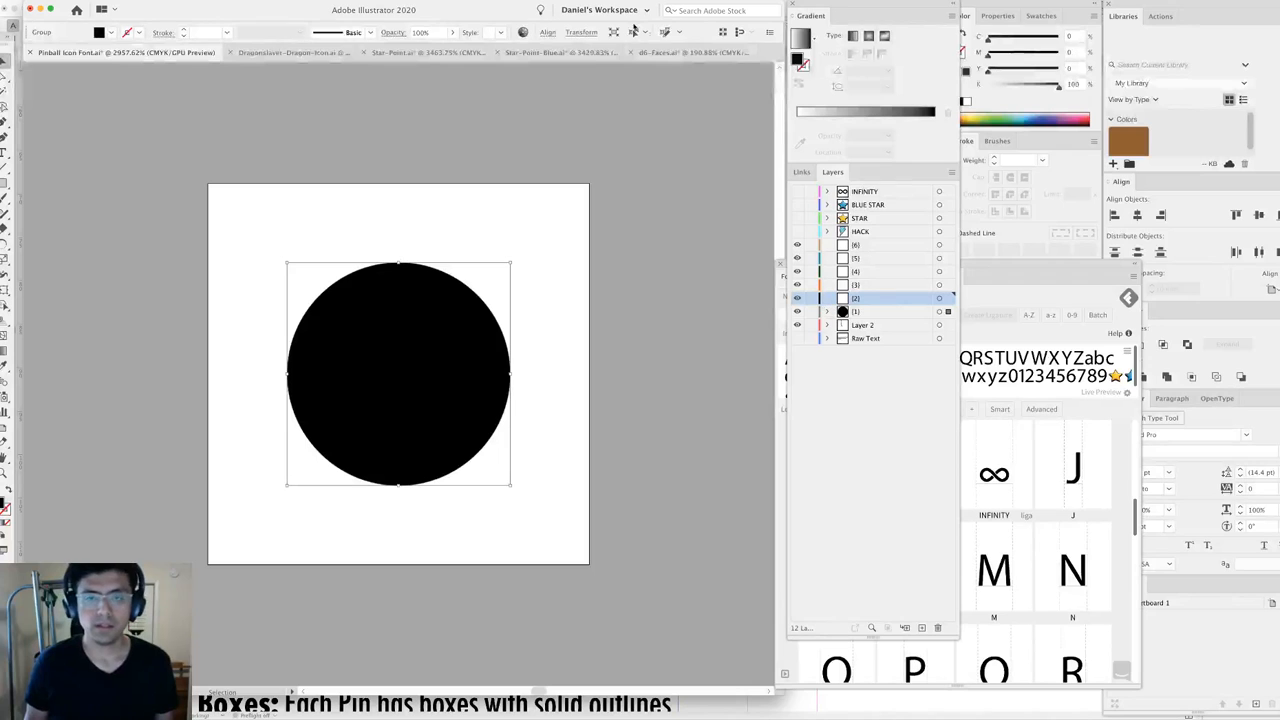
pyautogui.click(668, 52)
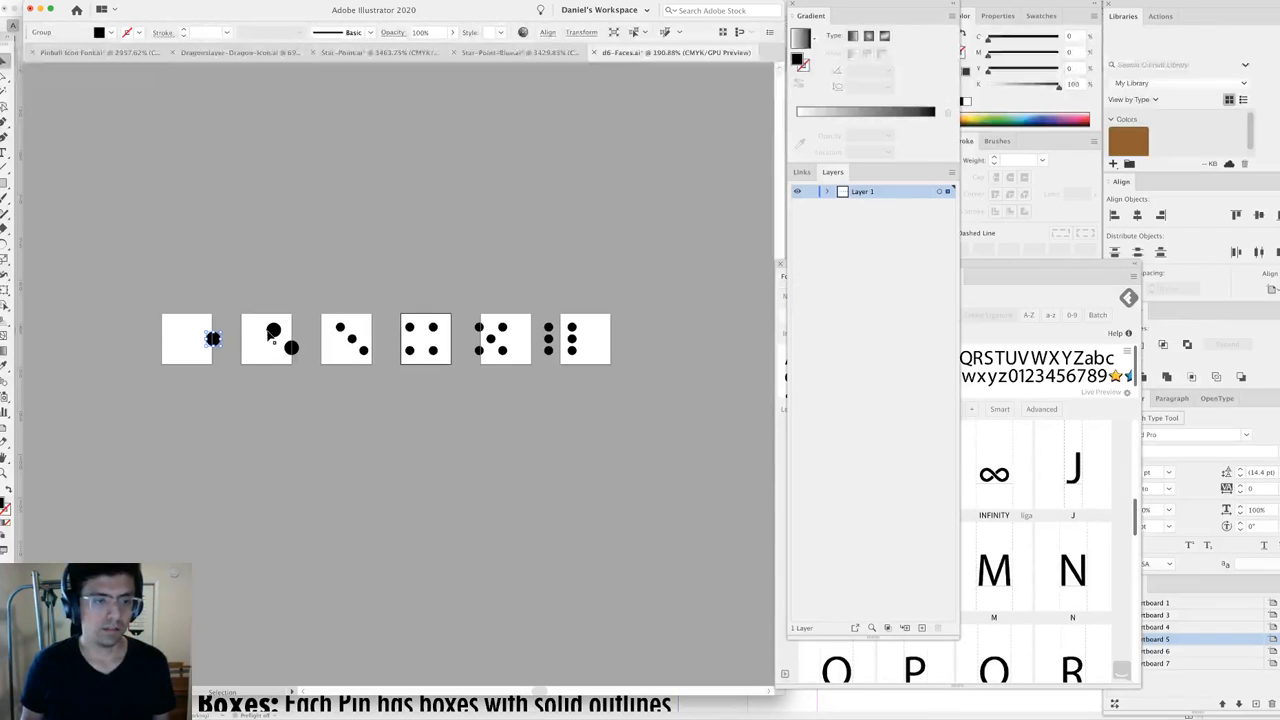
pyautogui.click(269, 334)
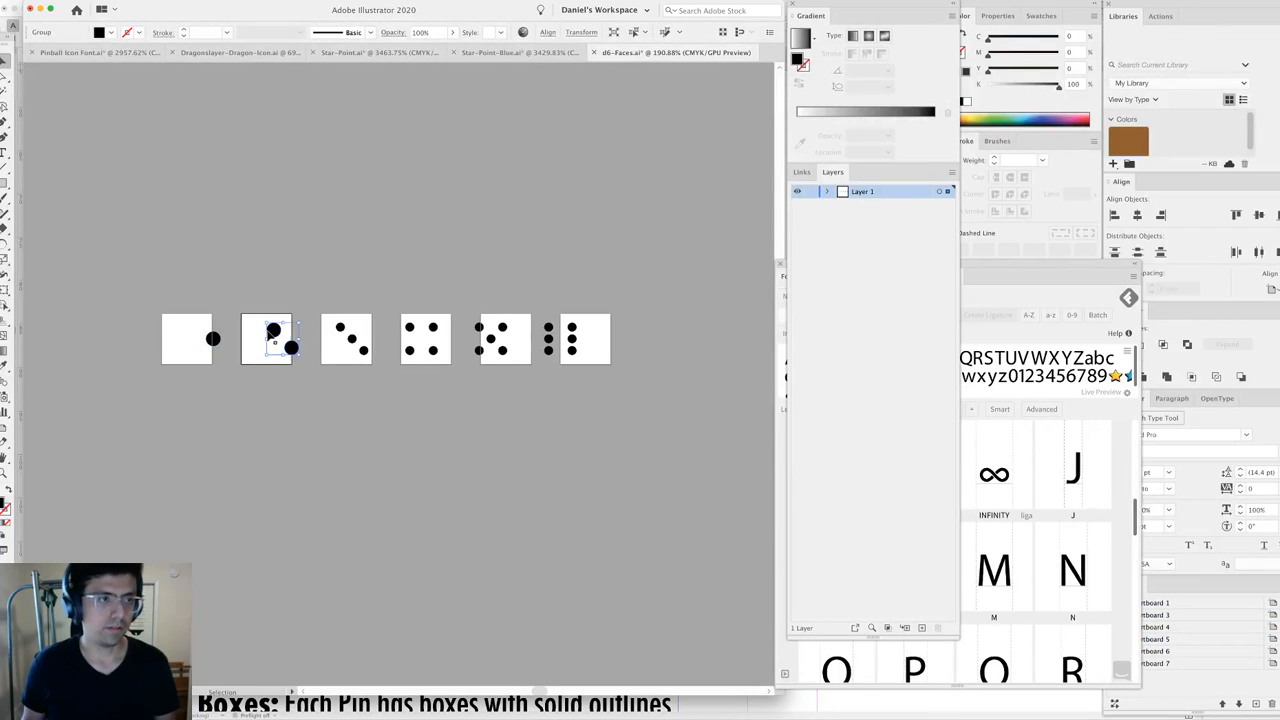
pyautogui.click(122, 52)
pyautogui.click(879, 298)
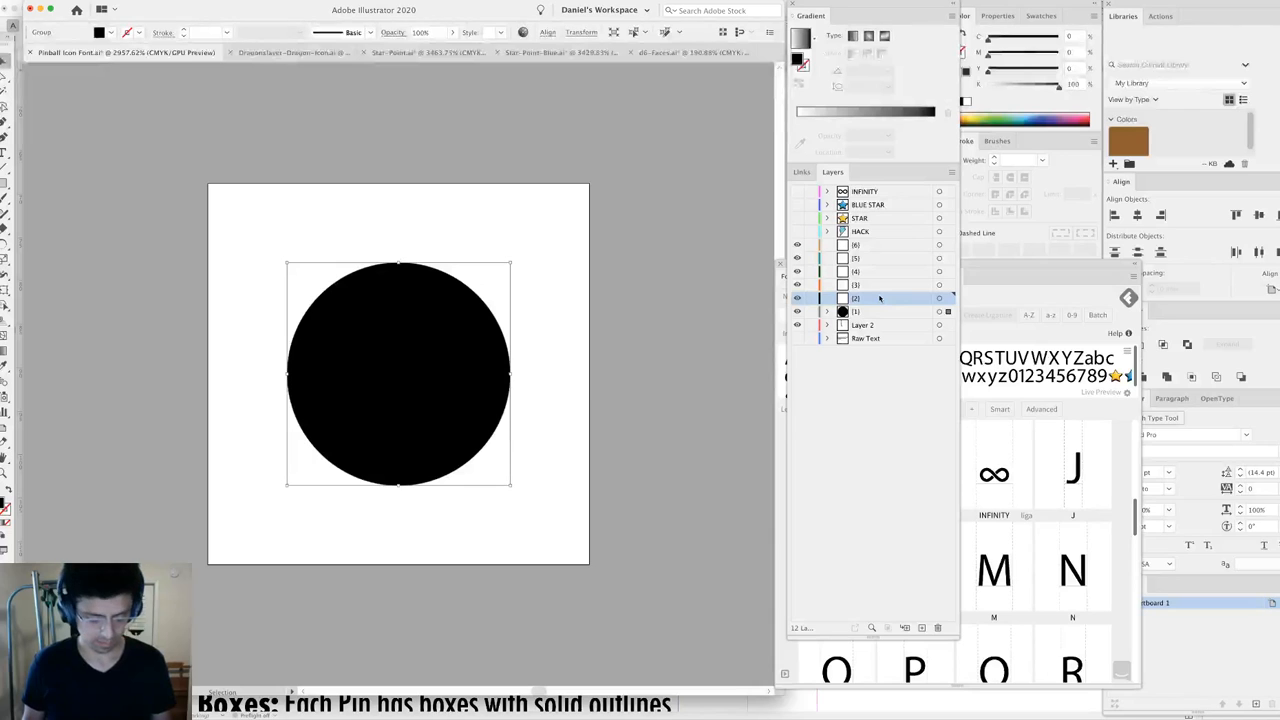
pyautogui.hotkey('ctrl', 'z')
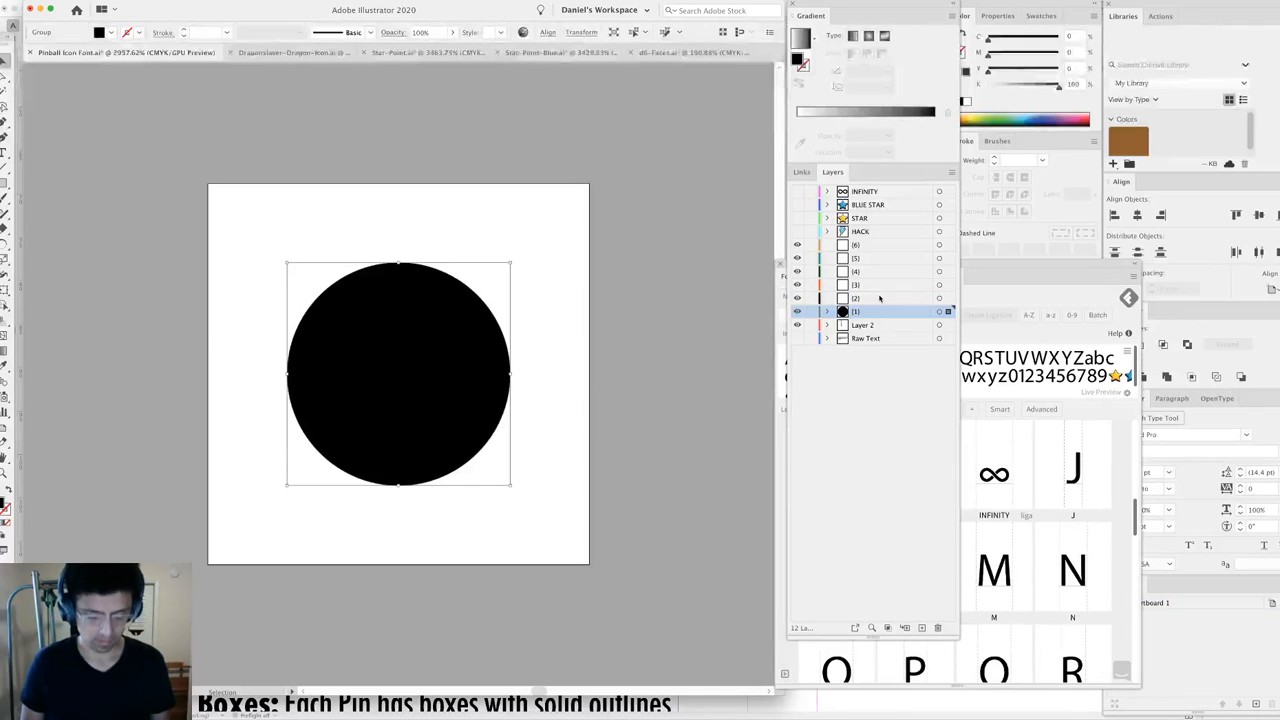
pyautogui.hotkey('ctrl', 'shift', 'z')
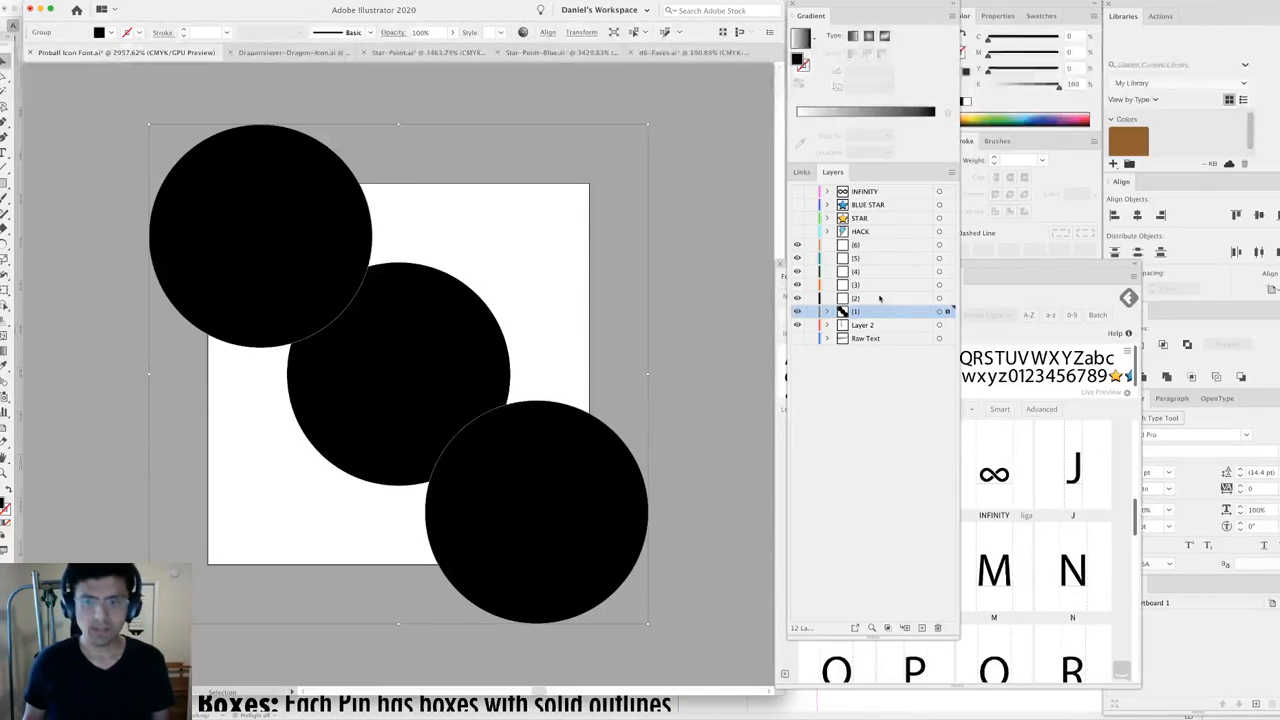
pyautogui.hotkey('ctrl', 'z')
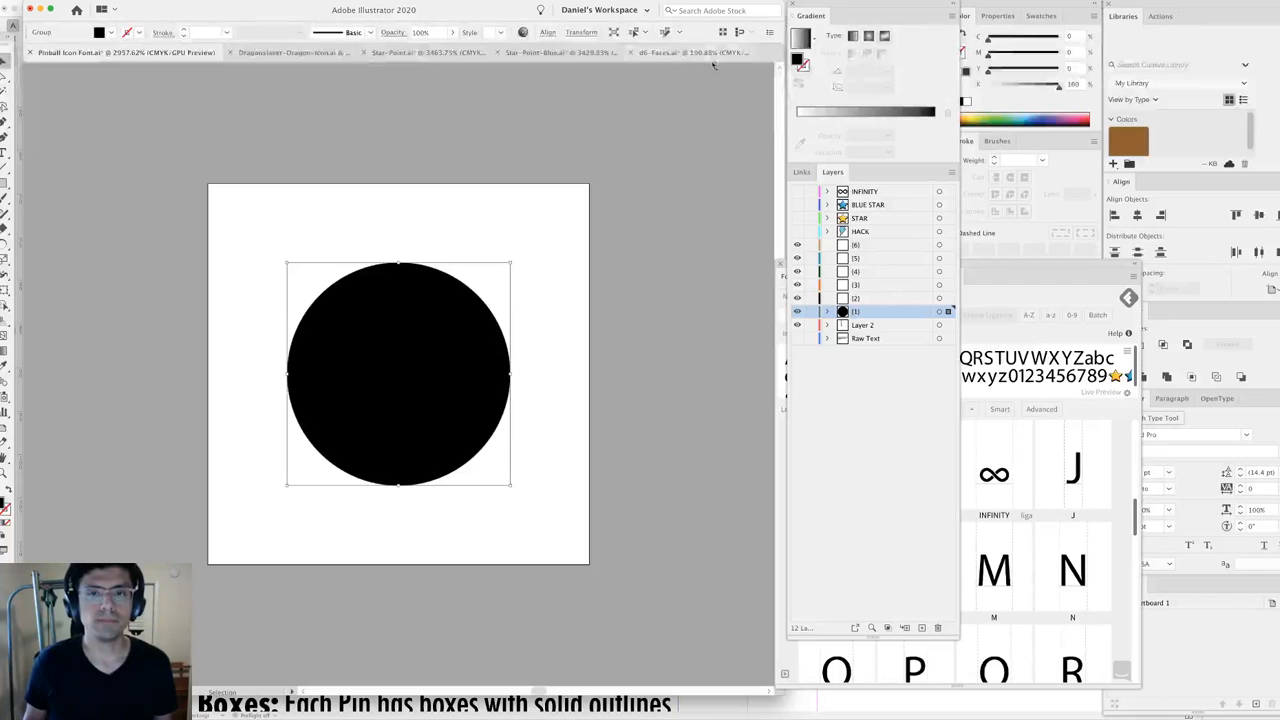
pyautogui.hotkey('ctrl', 'z')
# Copy all six die faces from d6-Faces.ai together and paste them into layer {1} of the Pinball Icon Font document.
pyautogui.click(670, 50)
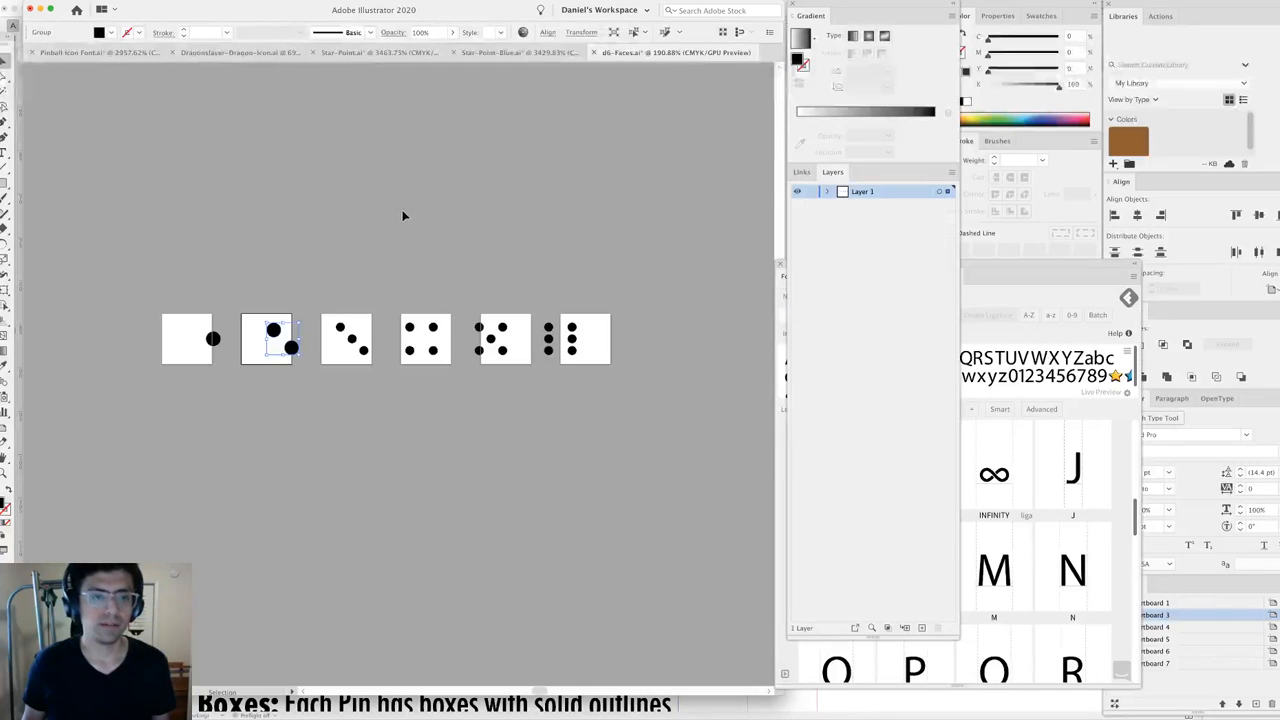
pyautogui.hotkey('ctrl', 'a')
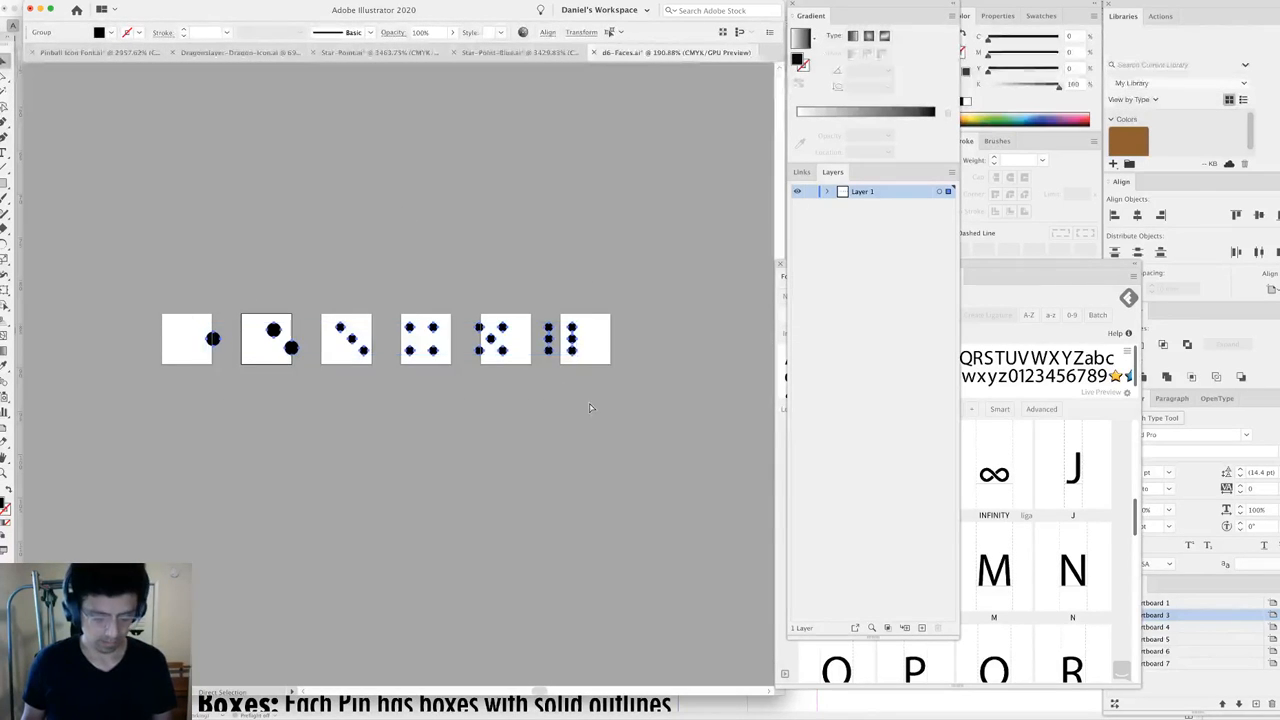
pyautogui.click(120, 52)
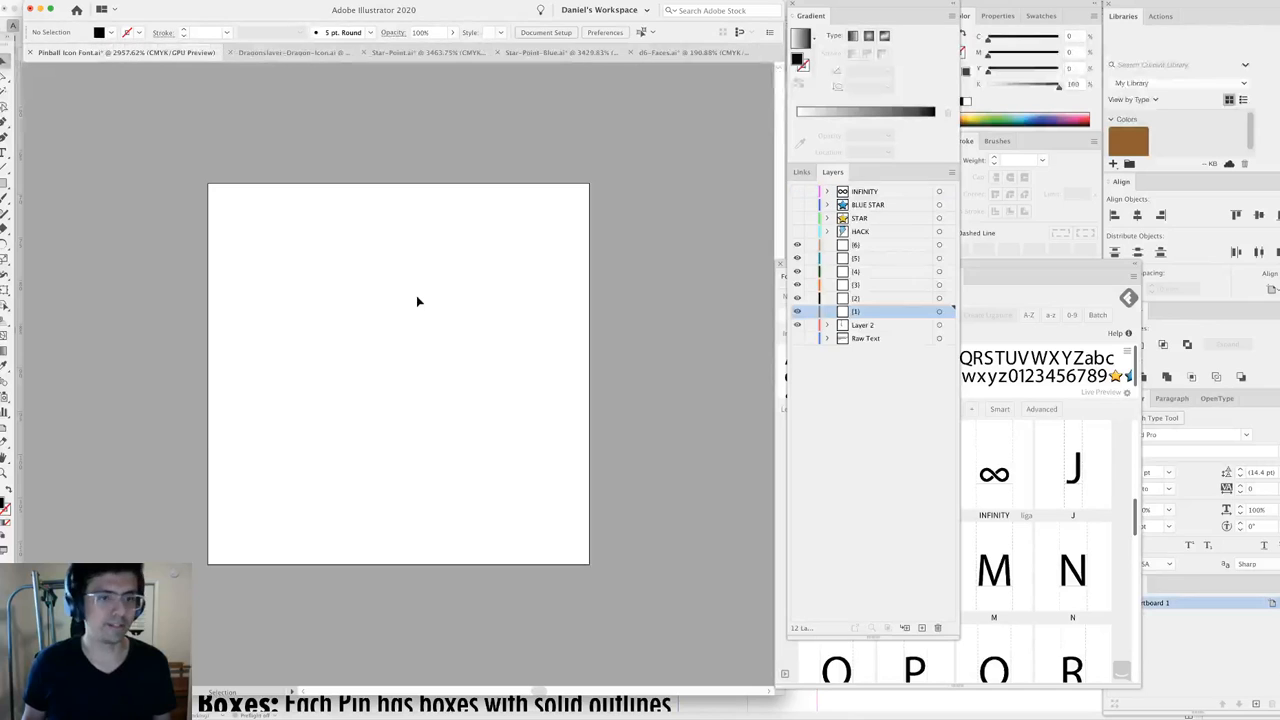
pyautogui.hotkey('ctrl', 'v')
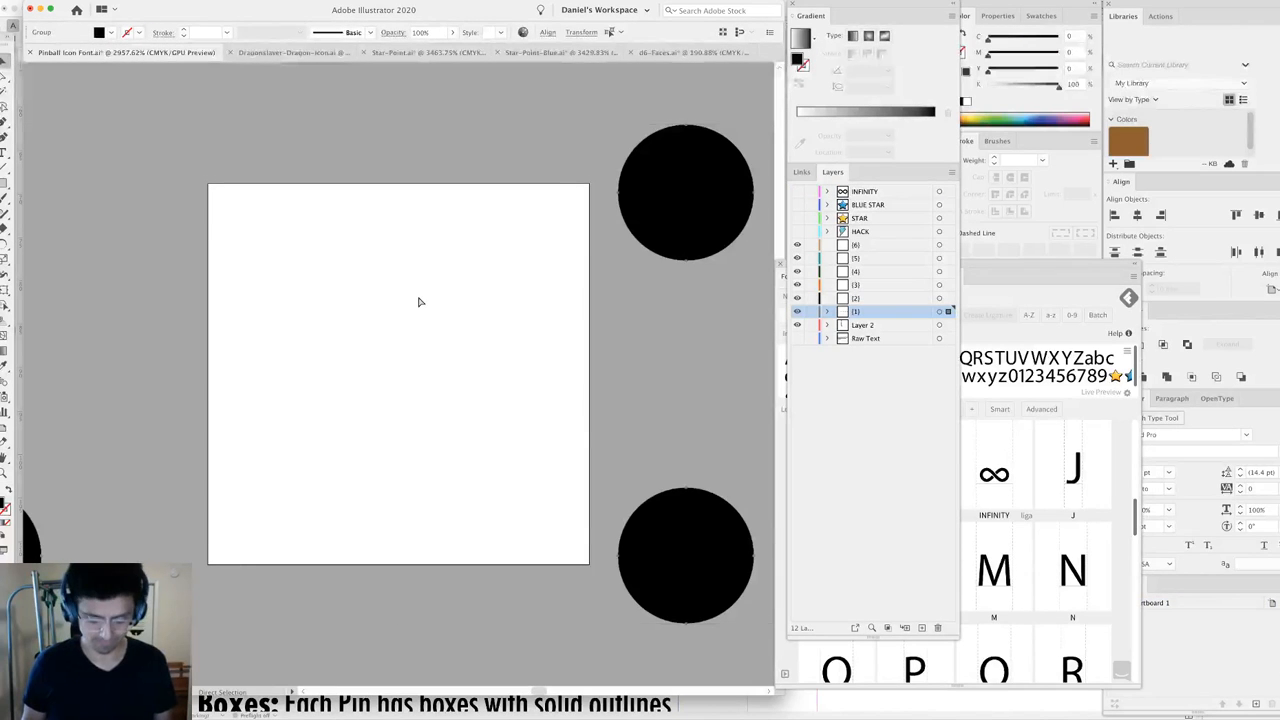
pyautogui.hotkey('ctrl', '-')
pyautogui.hotkey('ctrl', '-')
pyautogui.hotkey('ctrl', '-')
pyautogui.hotkey('ctrl', '-')
pyautogui.hotkey('ctrl', '-')
pyautogui.hotkey('ctrl', '-')
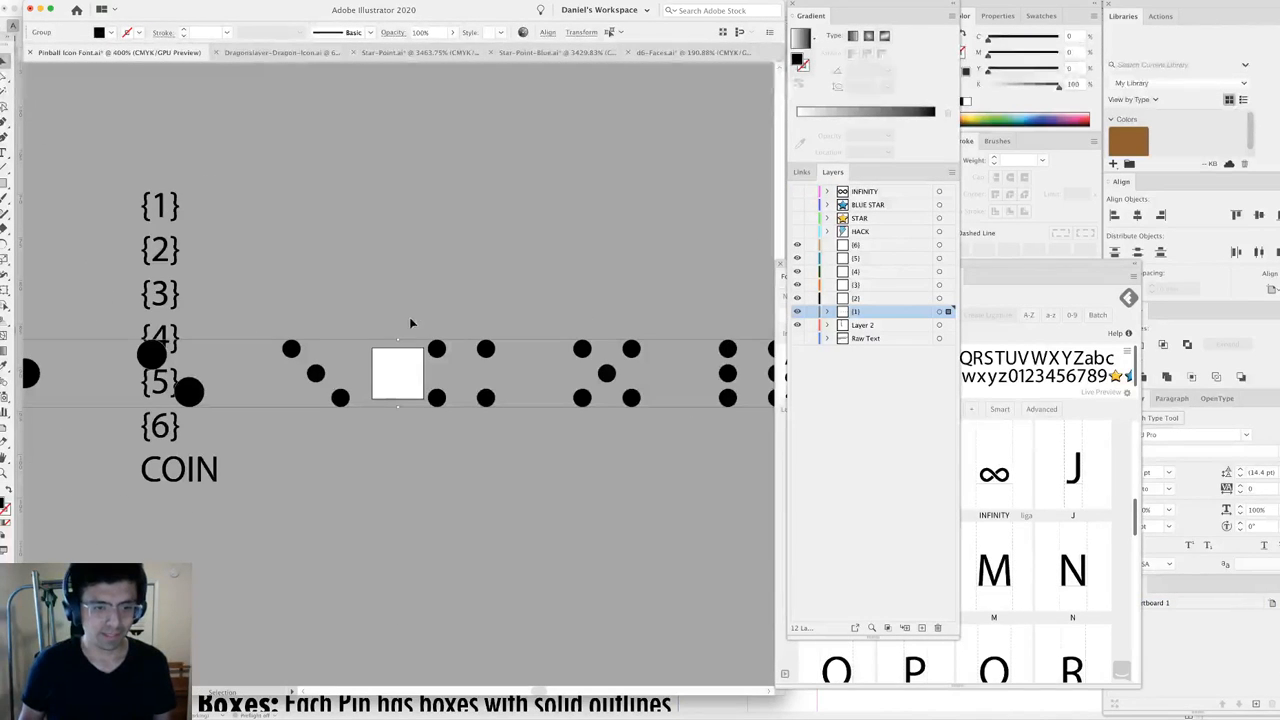
# Scale the pasted row of die faces proportionally to a height of 4.75 mm.
pyautogui.click(1042, 213)
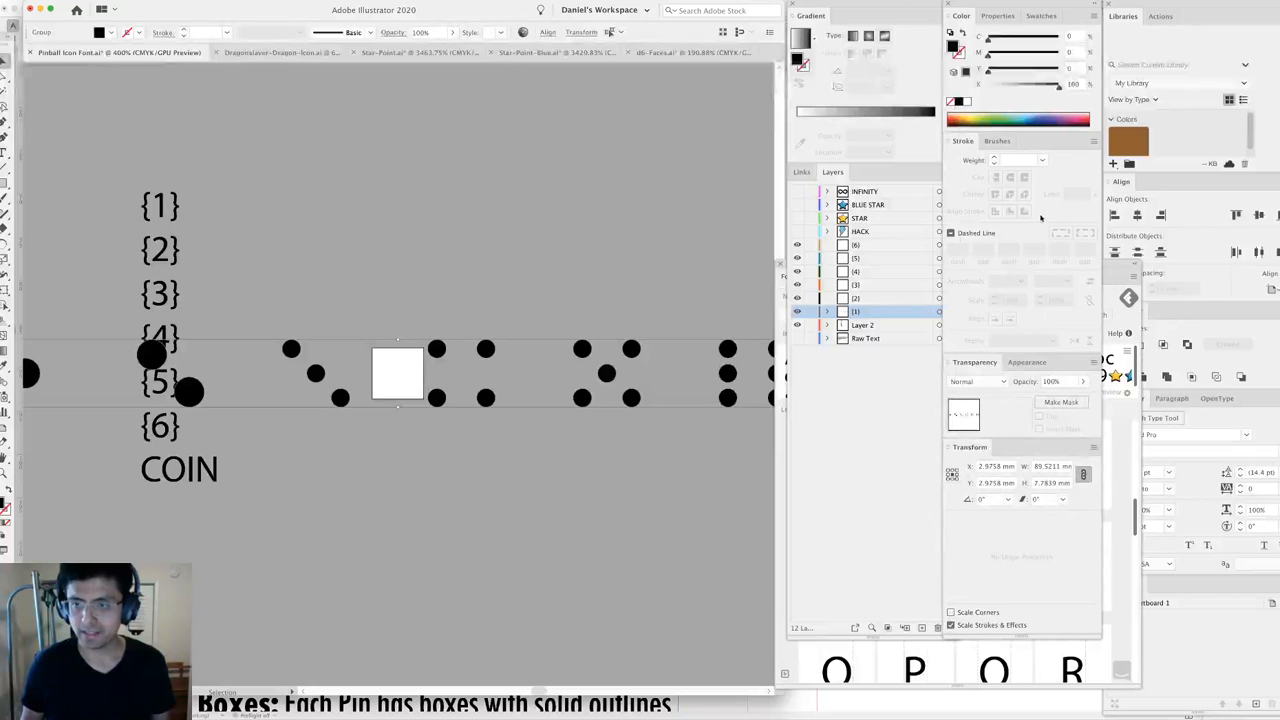
pyautogui.click(982, 363)
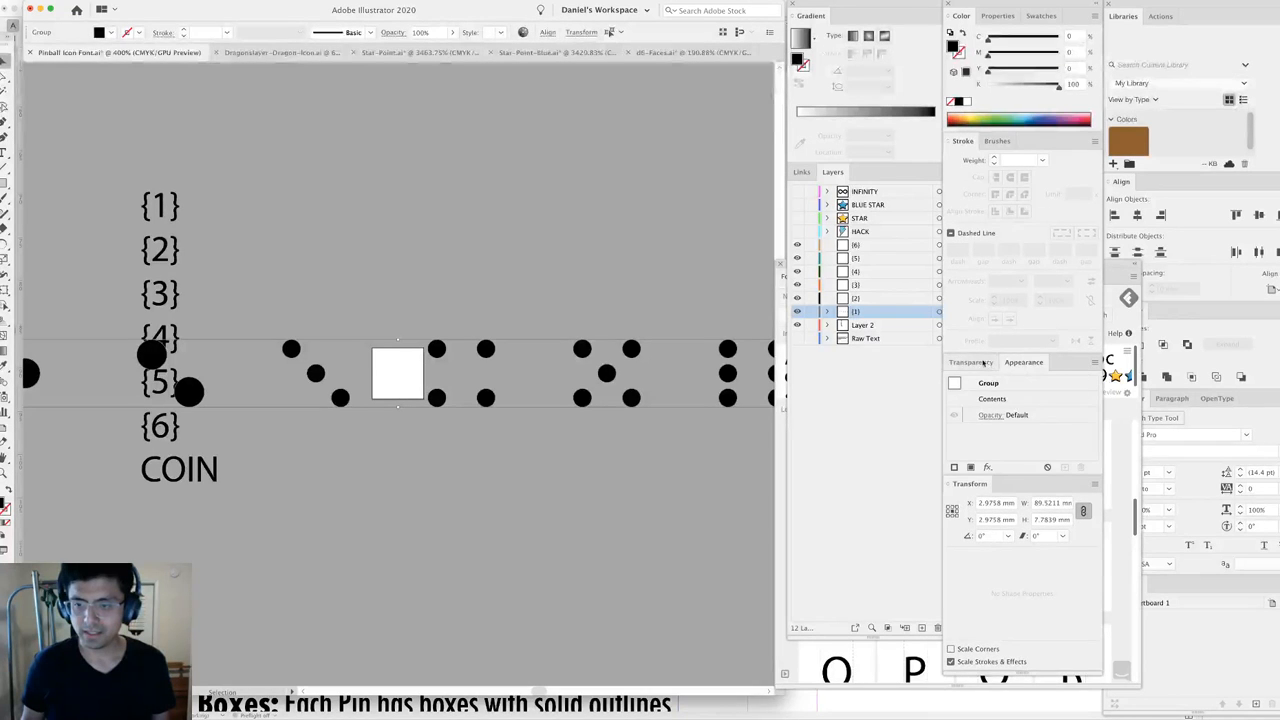
pyautogui.click(984, 364)
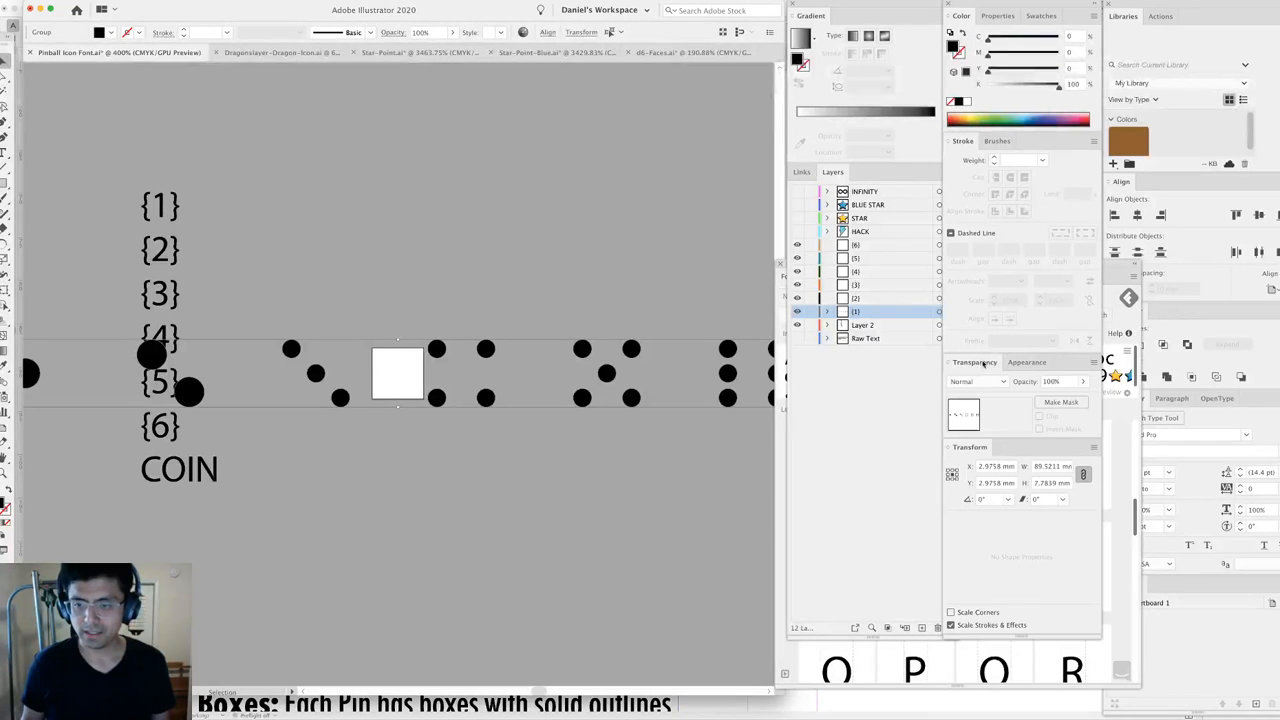
pyautogui.click(1036, 483)
pyautogui.write('4')
pyautogui.press('Return')
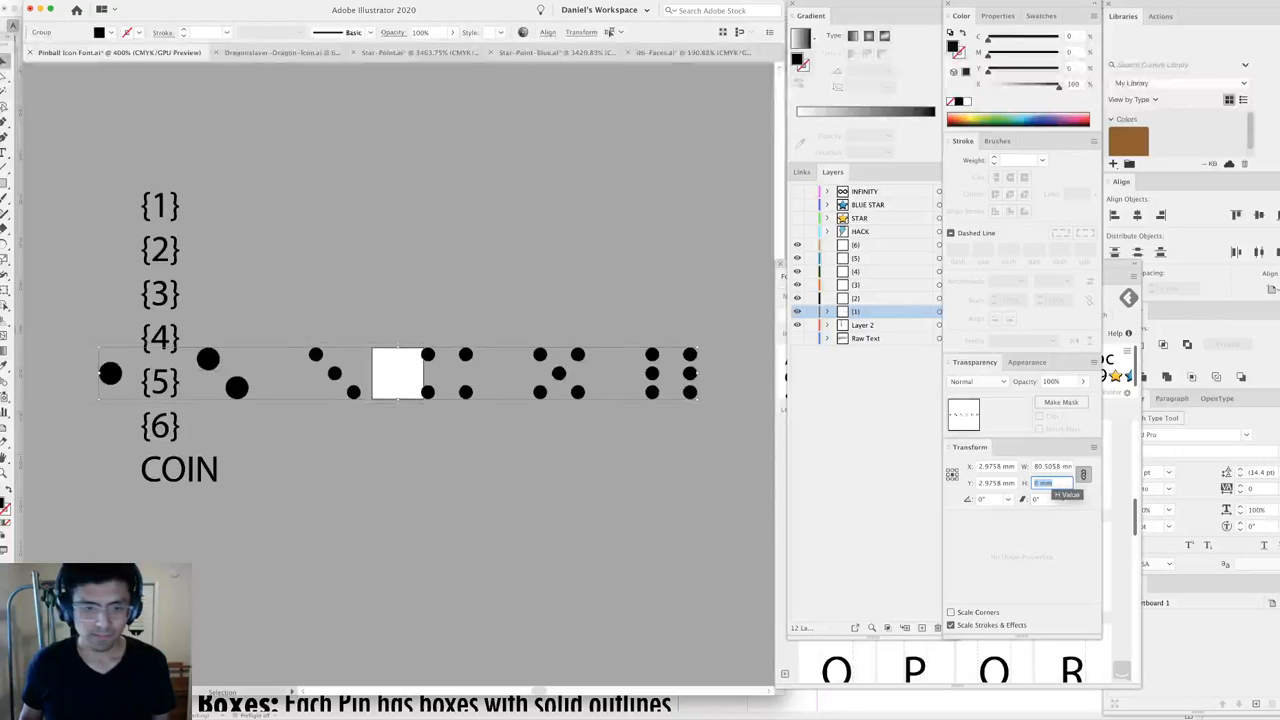
pyautogui.press('Up')
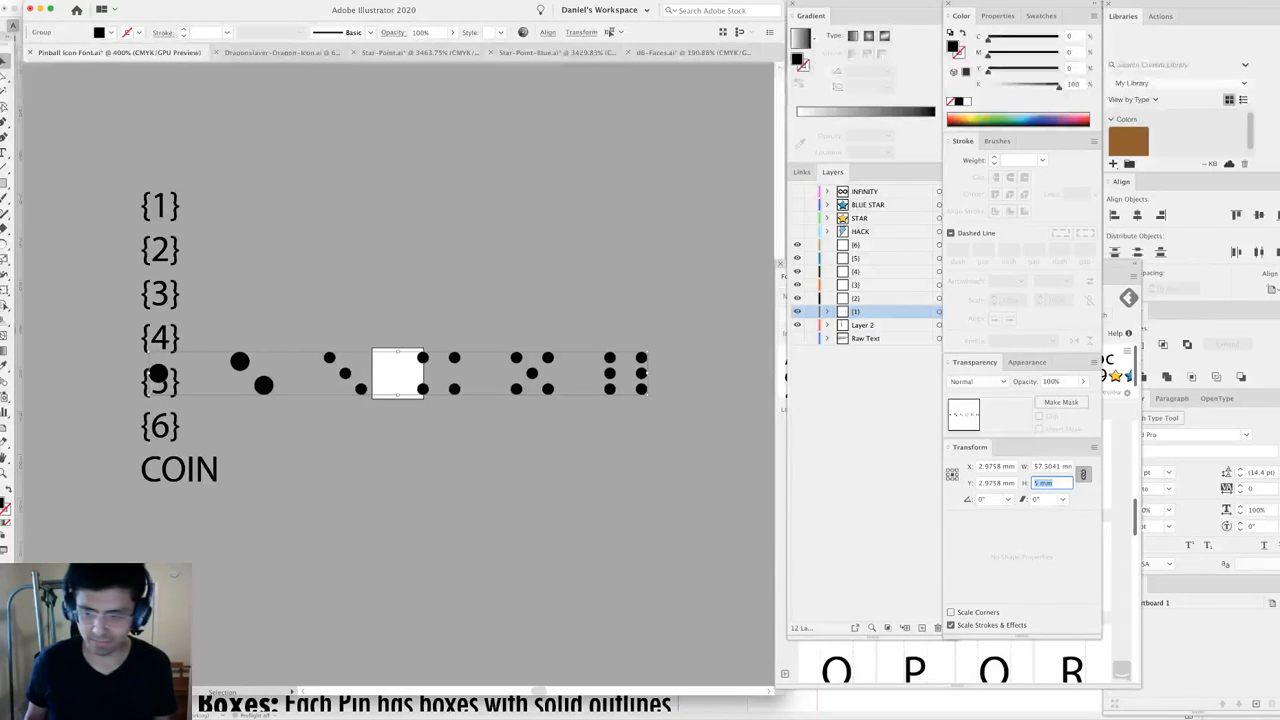
pyautogui.click(1046, 483)
pyautogui.write('4.5')
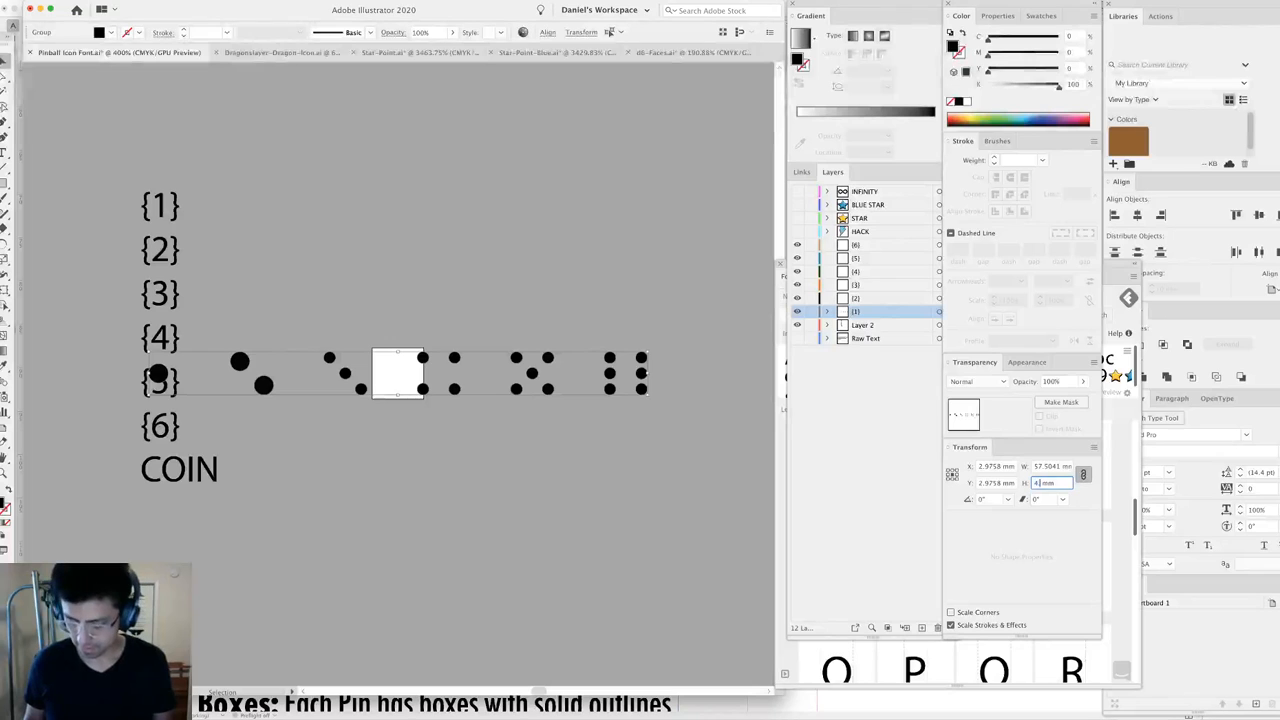
pyautogui.press('Return')
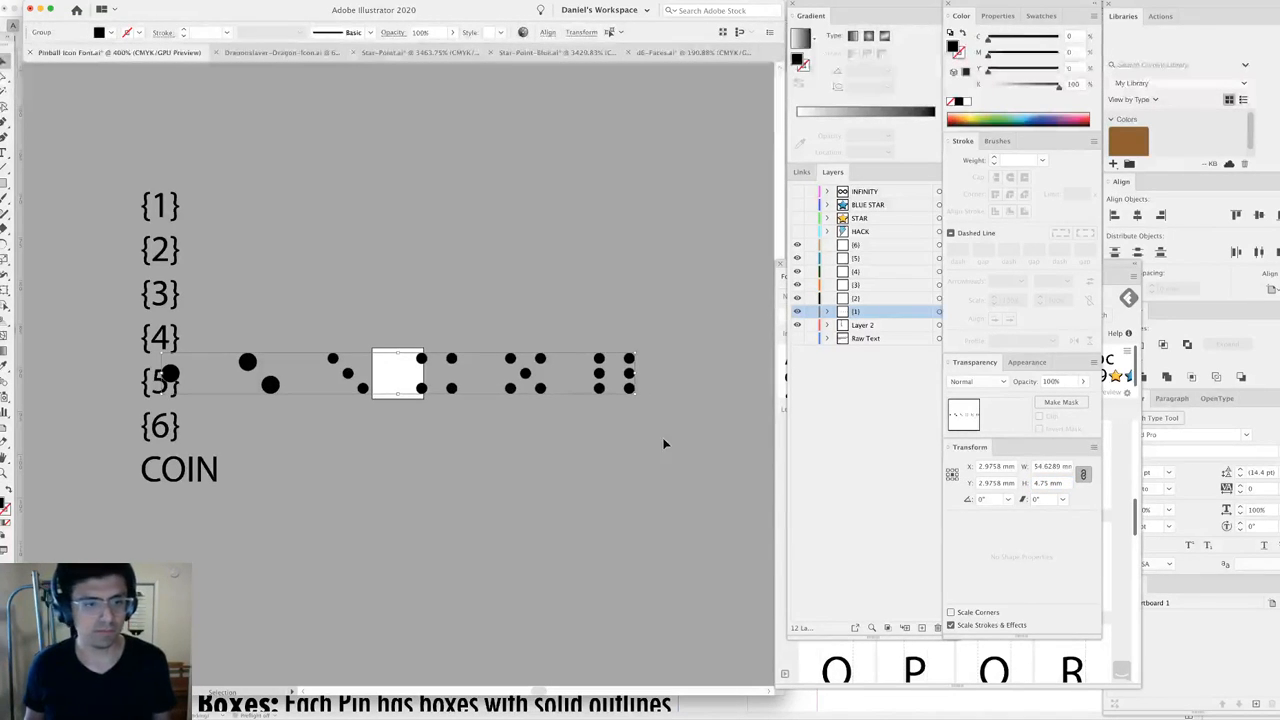
# Move the row of six die faces above the artboard, level with the {2} placeholder text, and deselect it.
pyautogui.click(591, 266)
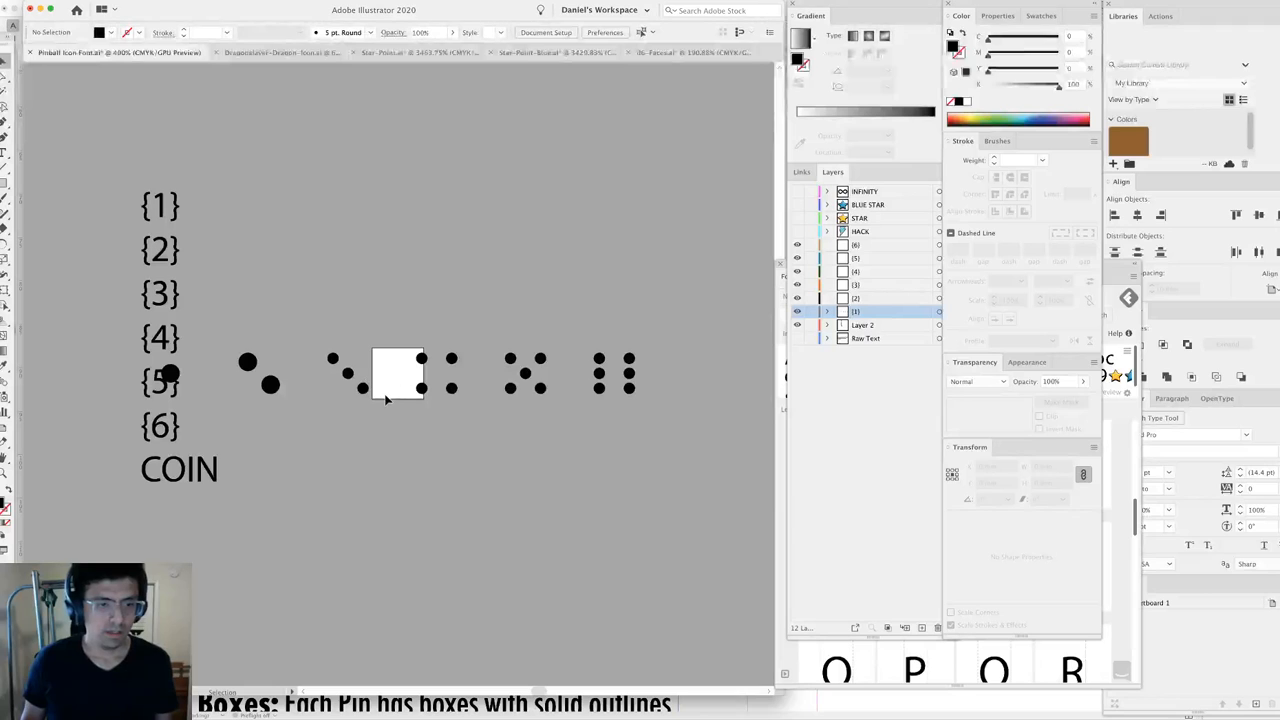
pyautogui.press('super+a')
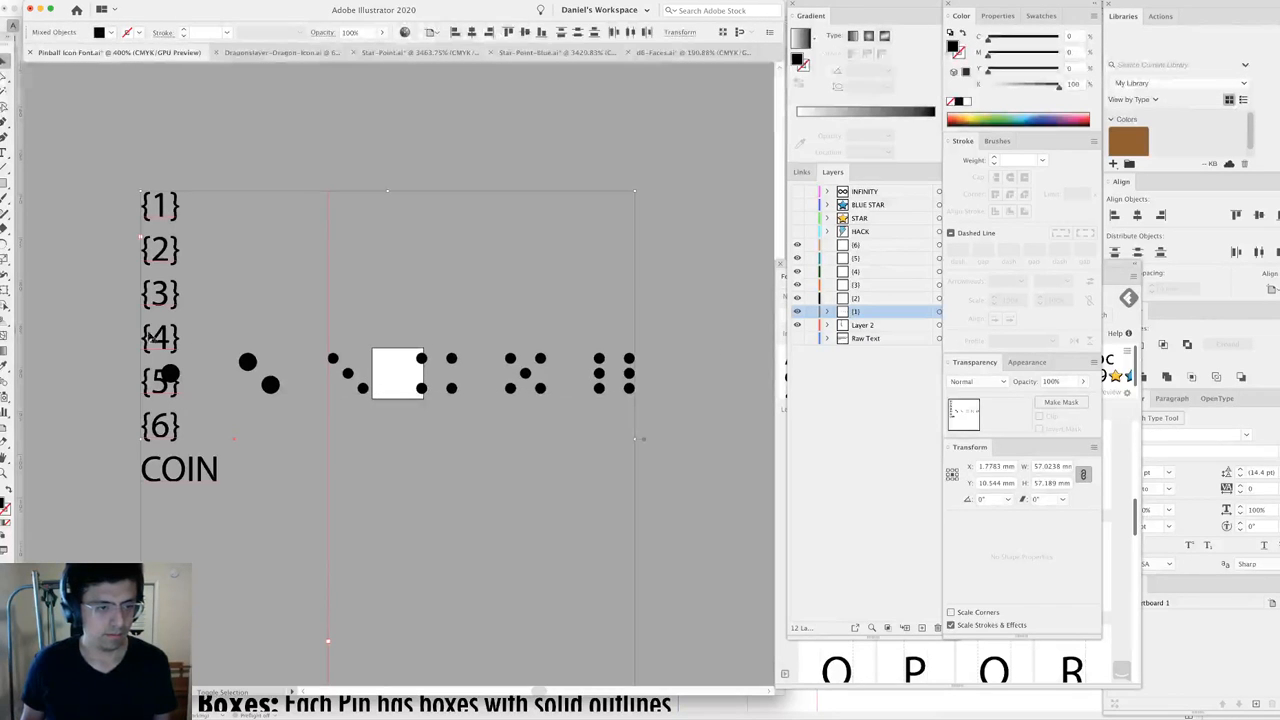
pyautogui.moveTo(700, 342); pyautogui.dragTo(155, 408)
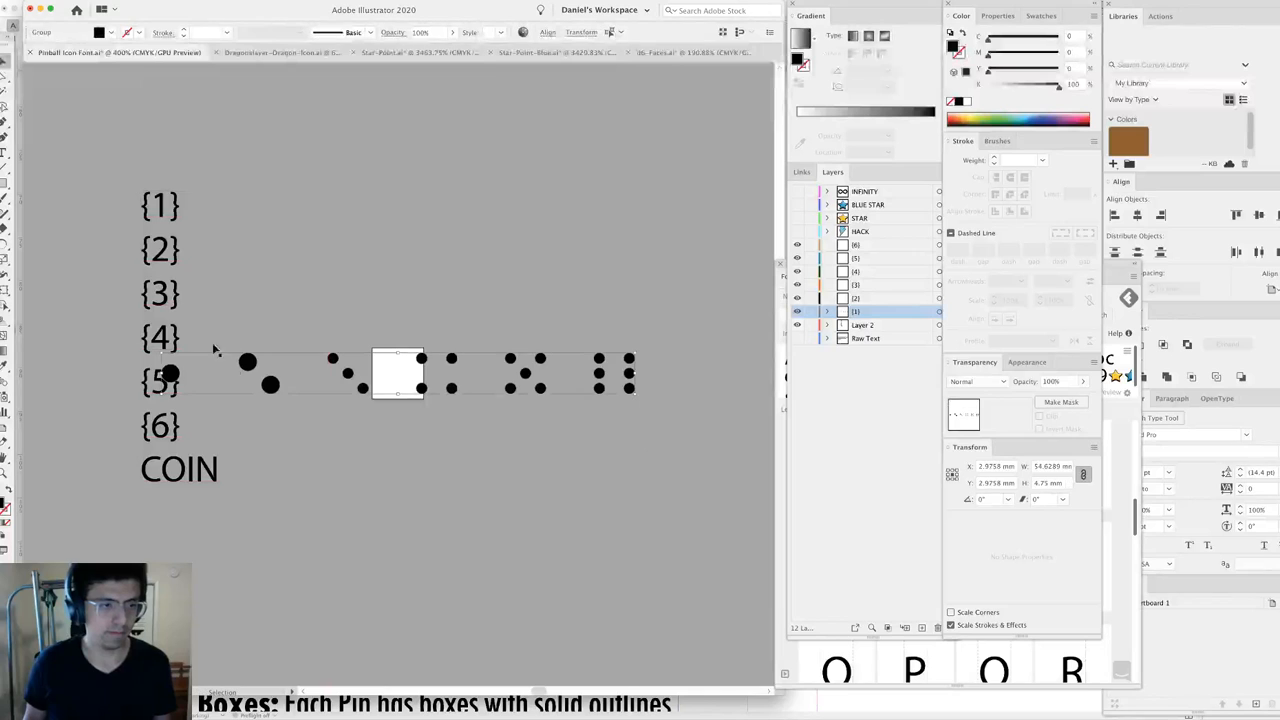
pyautogui.moveTo(268, 383); pyautogui.dragTo(326, 264)
pyautogui.click(256, 259)
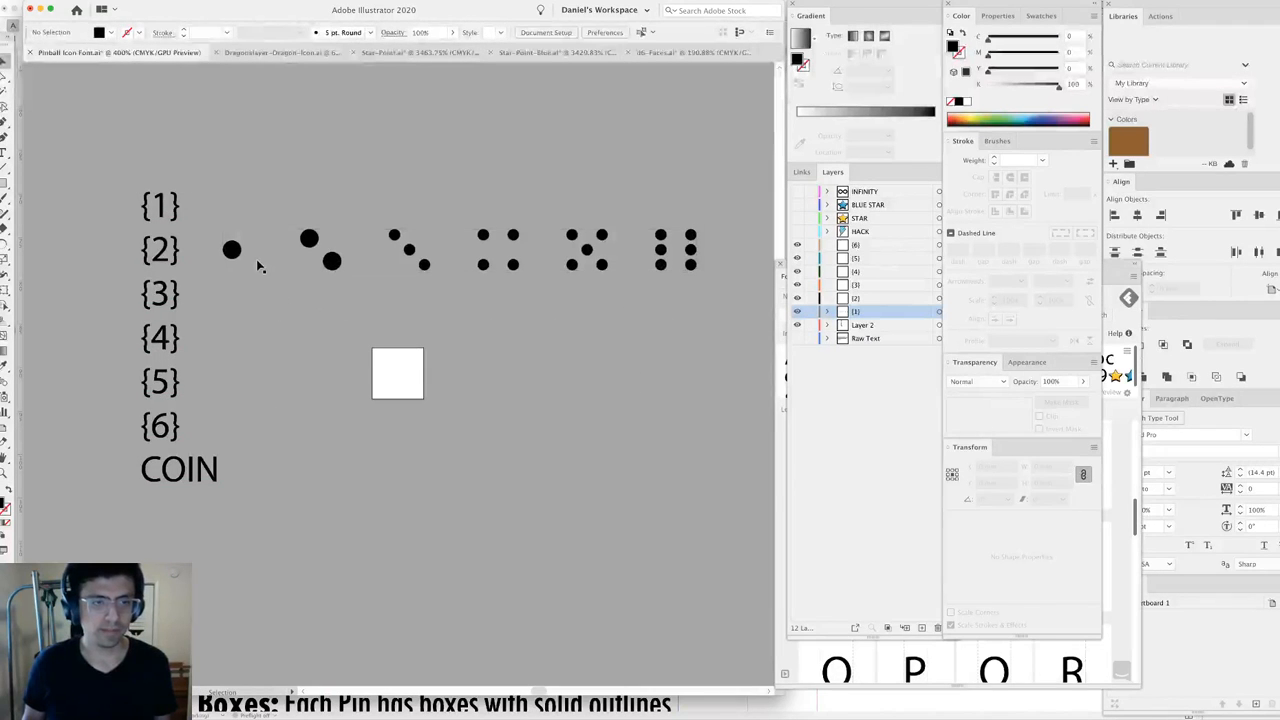
# Move the placeholder text list farther left and slightly up, away from the die faces, and select the one-dot face.
pyautogui.moveTo(234, 251); pyautogui.dragTo(161, 204)
pyautogui.press('super+z')
pyautogui.click(161, 208)
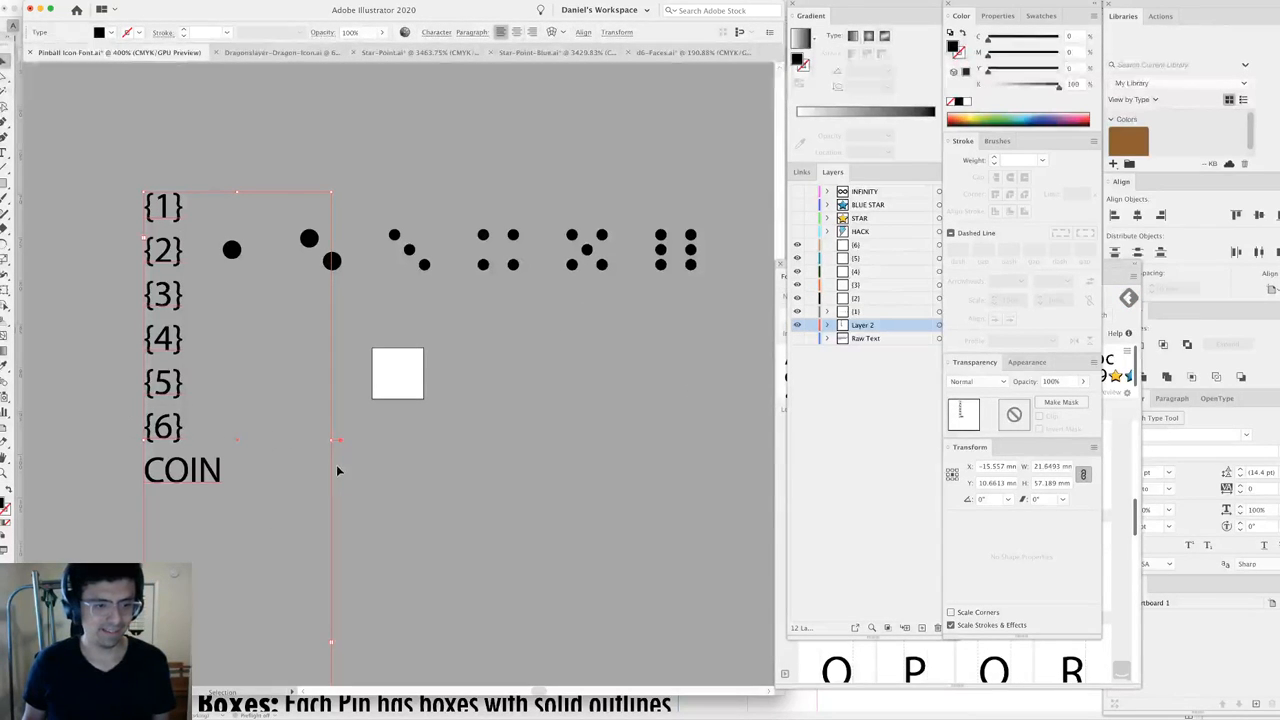
pyautogui.moveTo(334, 441); pyautogui.dragTo(232, 440)
pyautogui.click(232, 249)
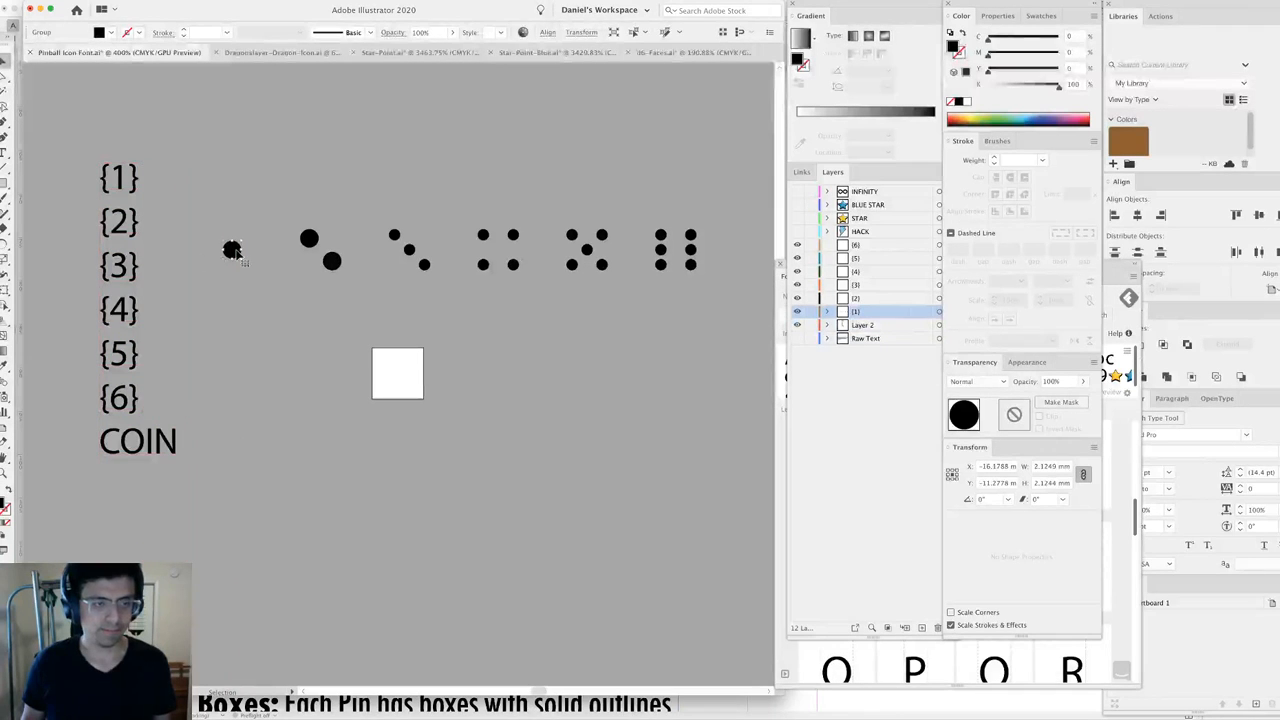
# Cut the one-dot die face and paste it back into layer {1}, centred on the artboard.
pyautogui.press('Delete')
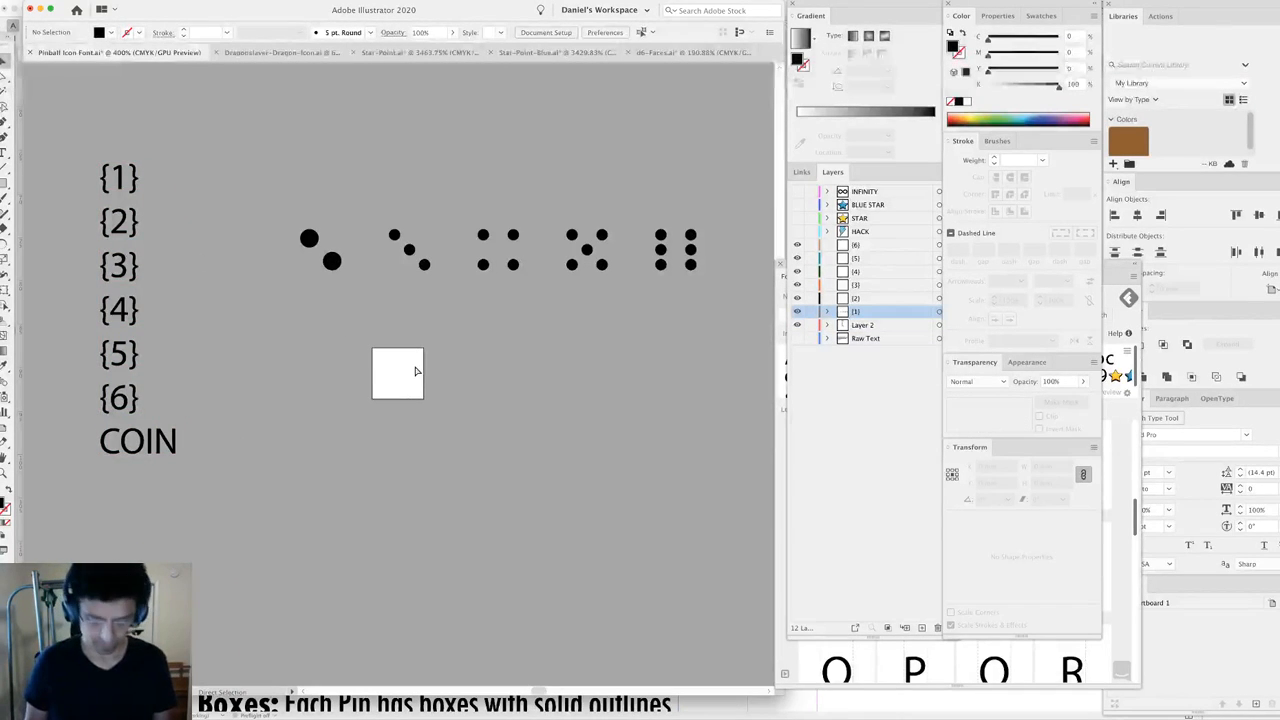
pyautogui.press('super+0')
pyautogui.press('super+v')
# Cut the two-dot die face from the row and paste it into layer {2}, centred on the artboard.
pyautogui.press('super+minus')
pyautogui.press('super+minus')
pyautogui.press('super+minus')
pyautogui.press('super+minus')
pyautogui.press('super+minus')
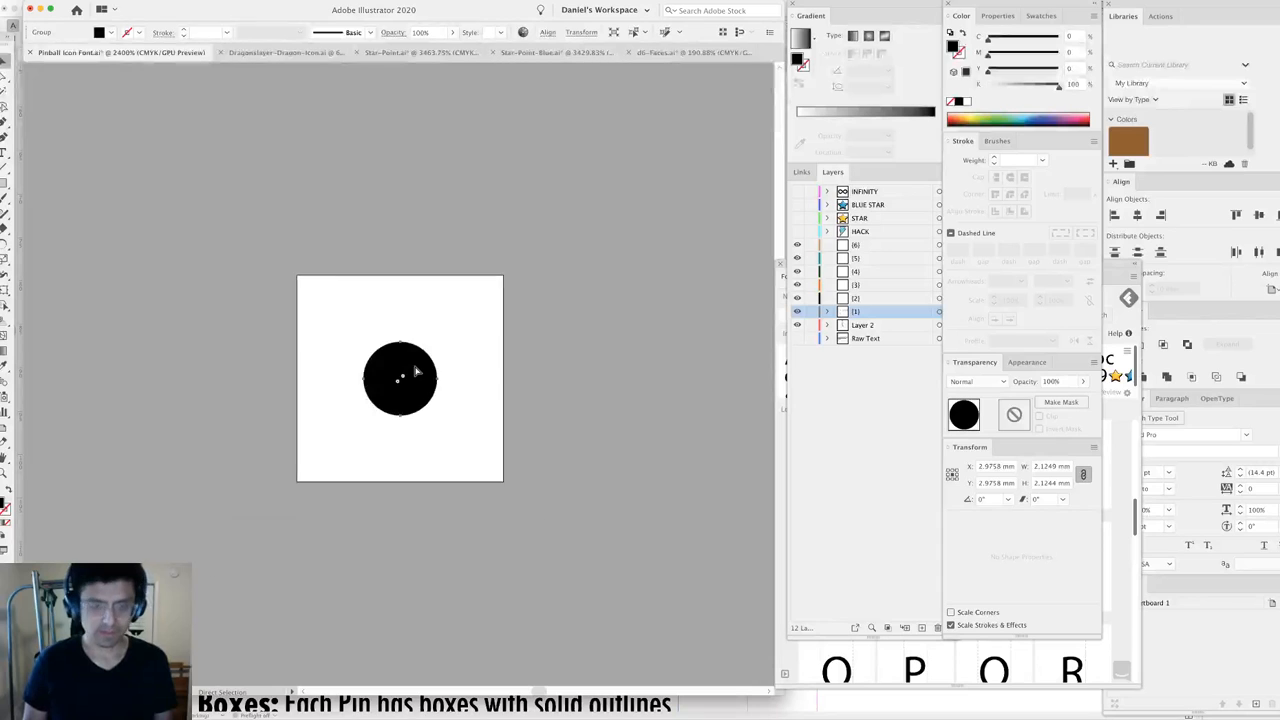
pyautogui.click(299, 202)
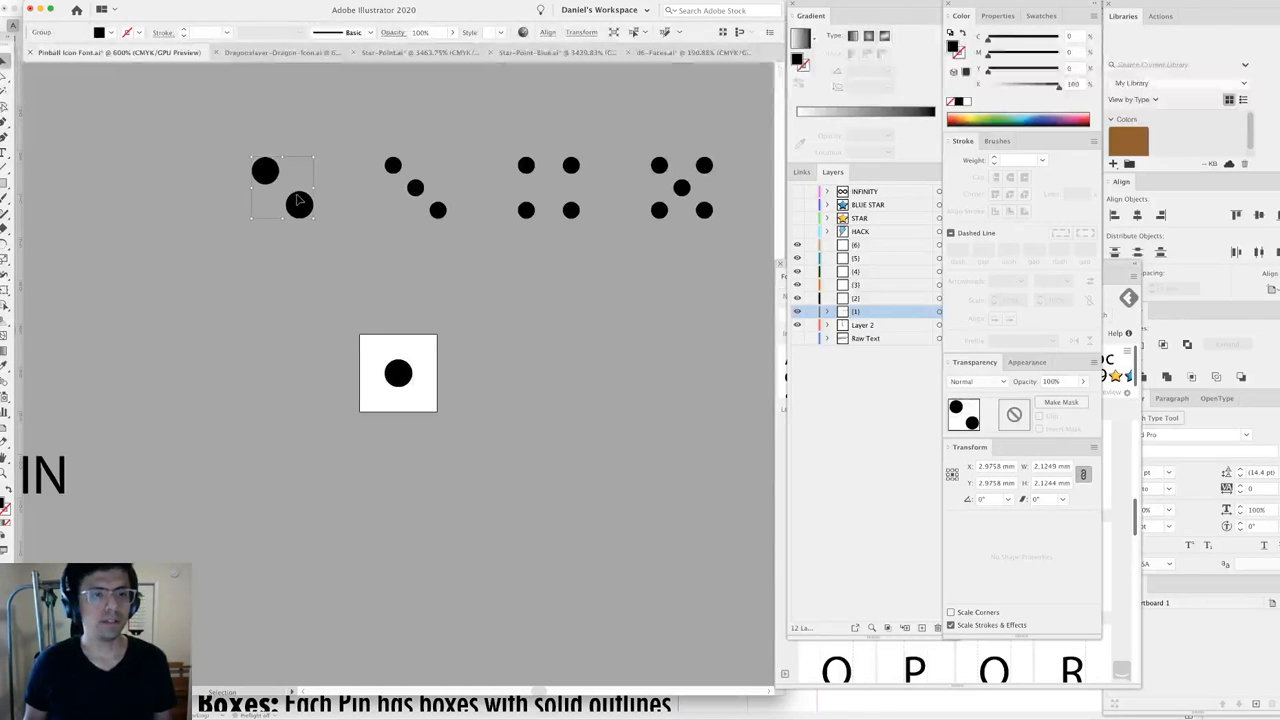
pyautogui.press('Delete')
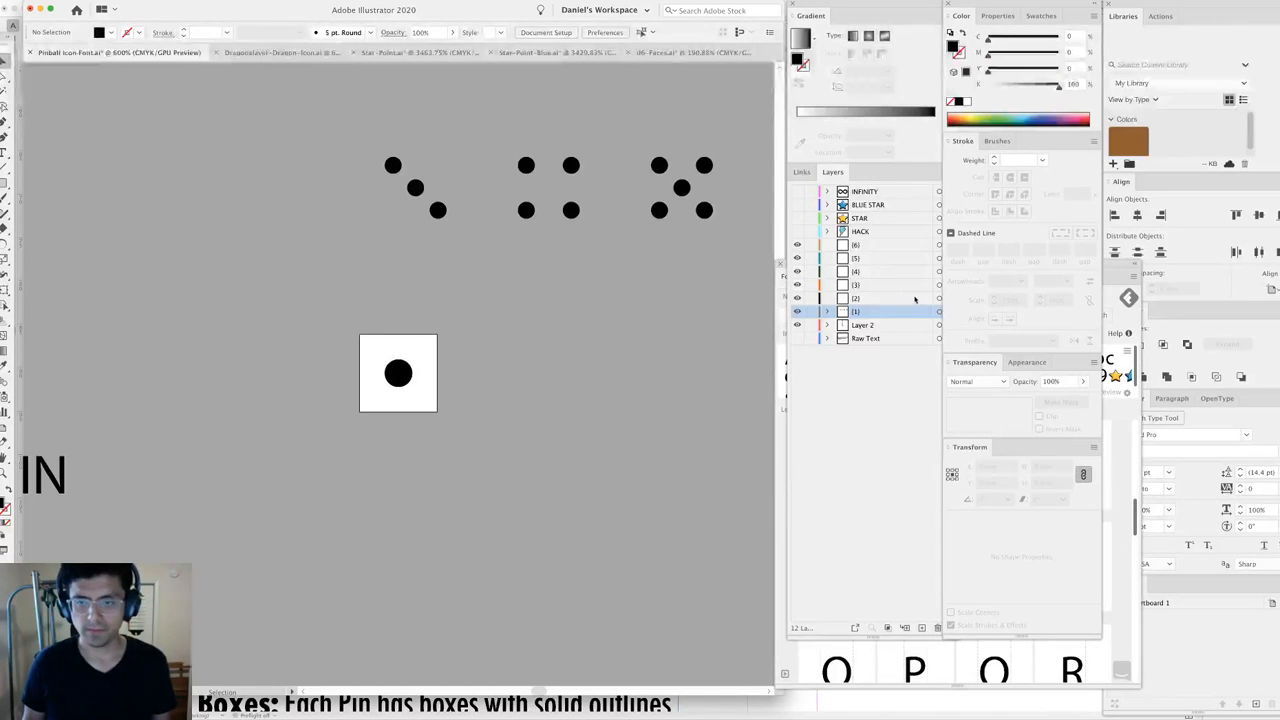
pyautogui.click(916, 298)
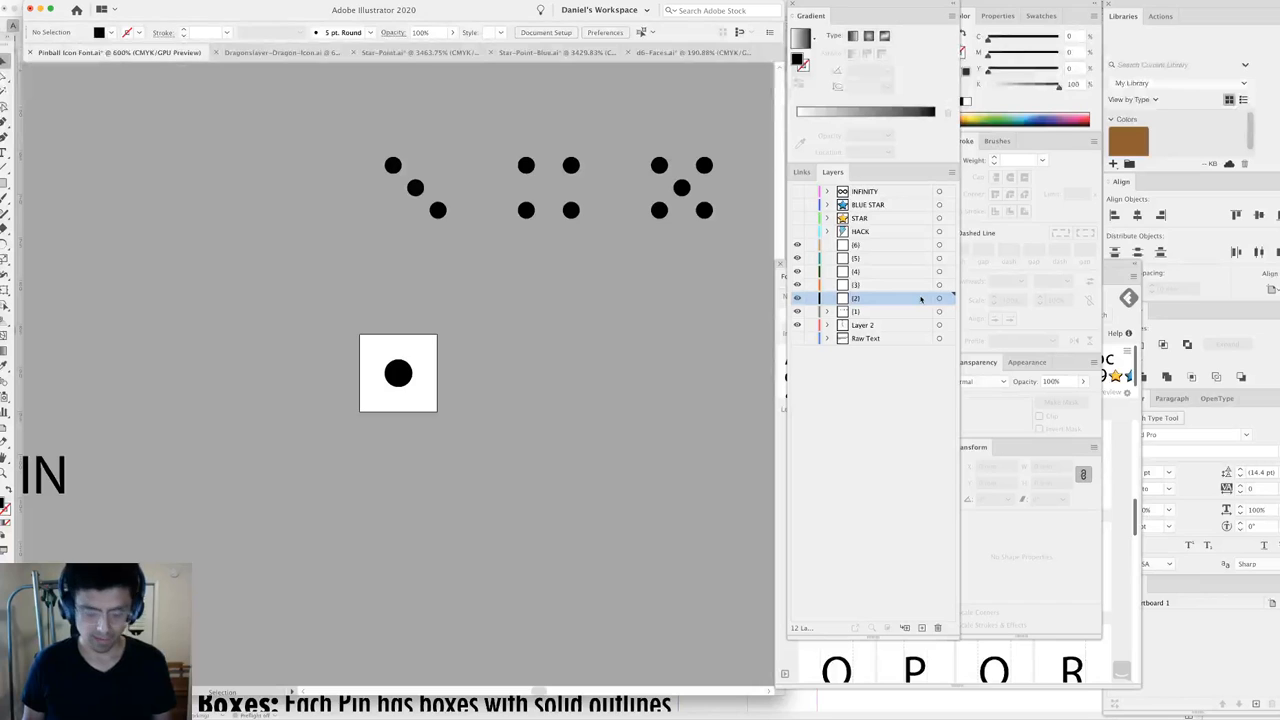
pyautogui.press('super+f')
pyautogui.press('super+z')
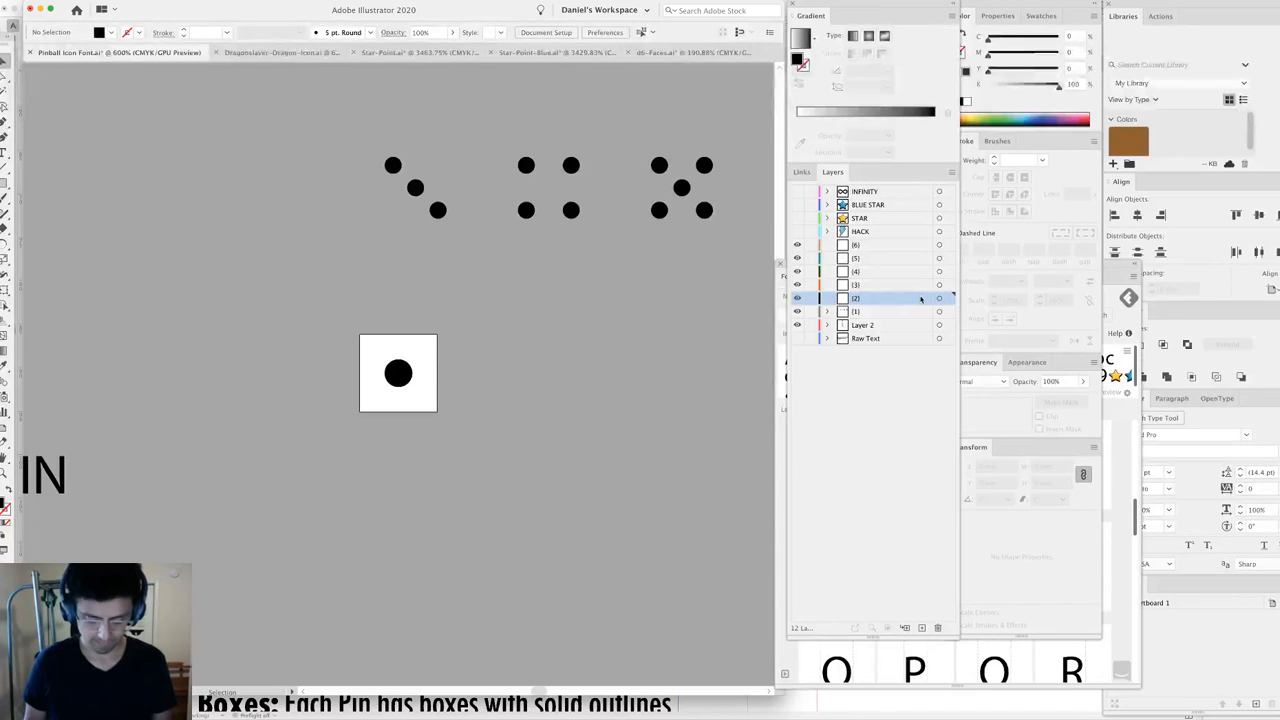
pyautogui.press('super+0')
pyautogui.press('super+f')
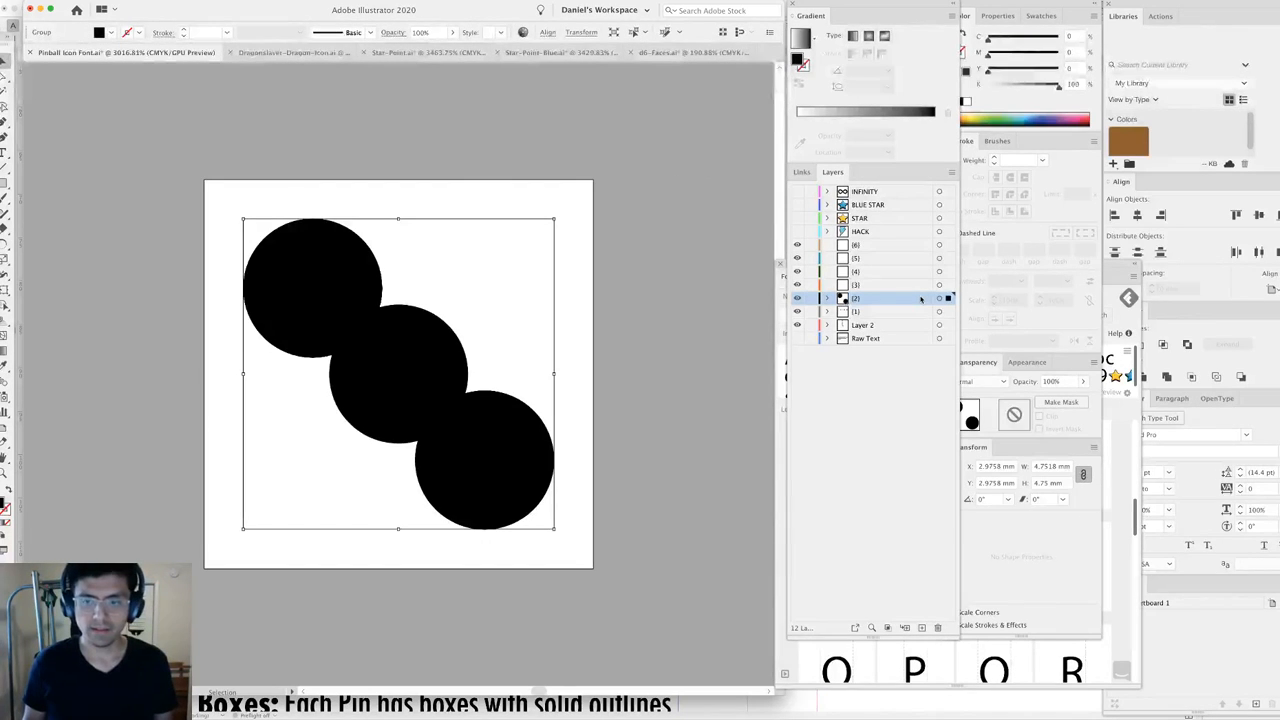
pyautogui.press('super+z')
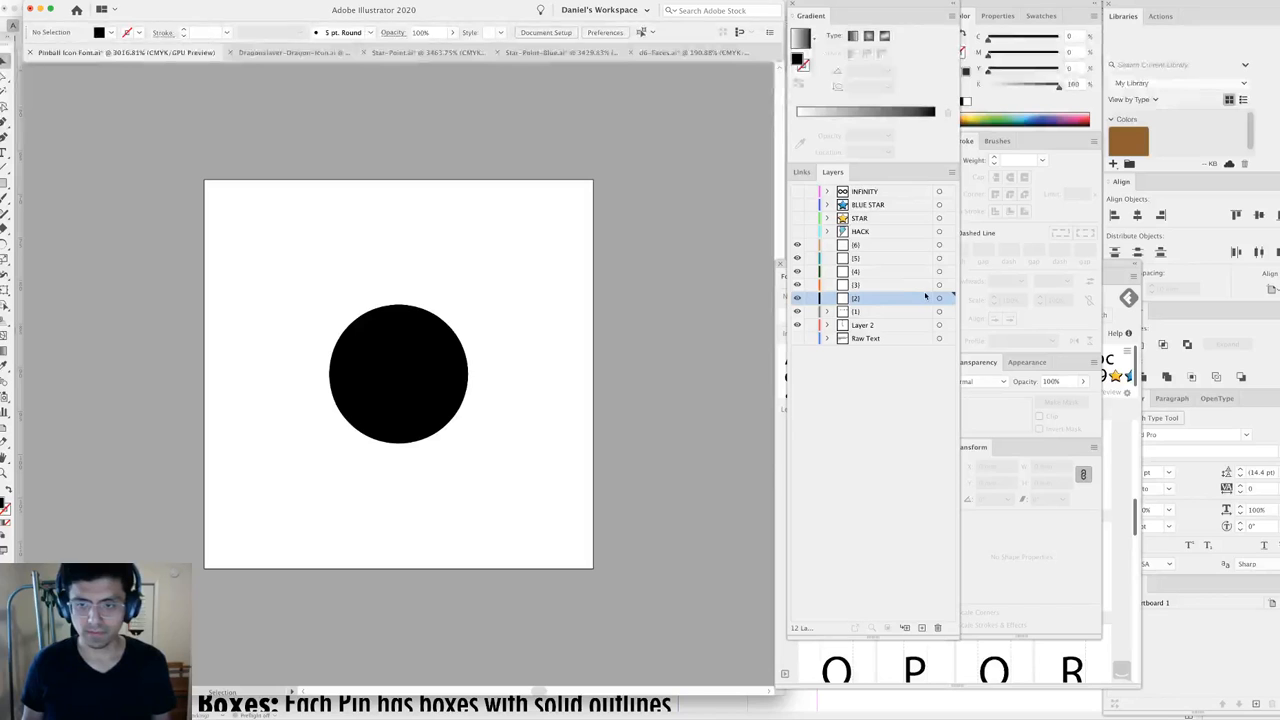
pyautogui.press('super+f')
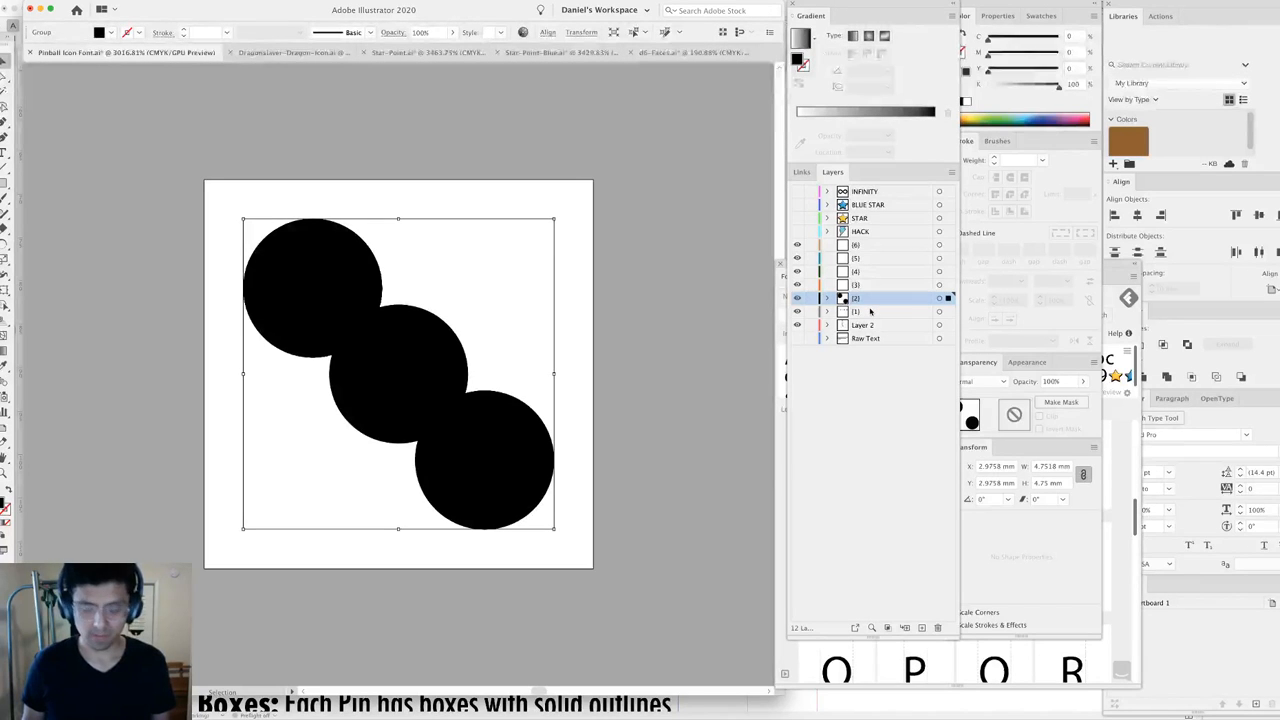
# Cut the three-dot die face from the row and paste it into layer {3}, centred on the artboard.
pyautogui.press('alt+super+0')
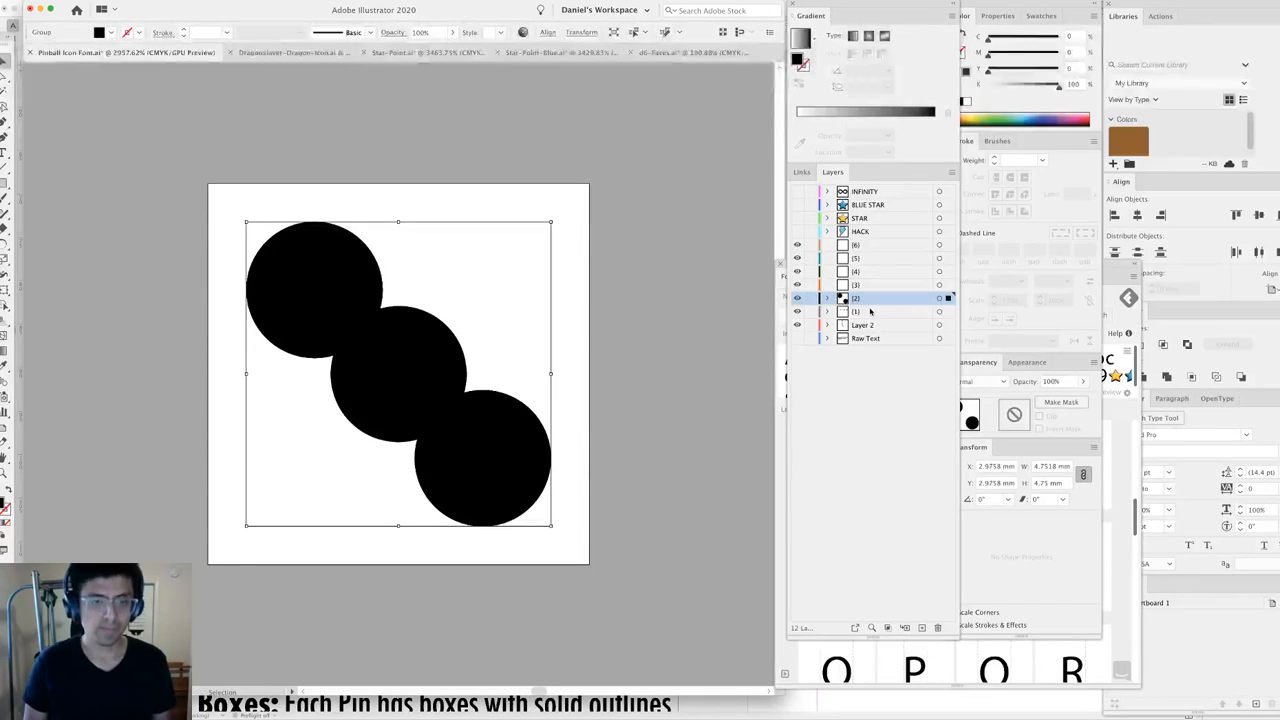
pyautogui.press('super+minus')
pyautogui.press('super+minus')
pyautogui.press('super+minus')
pyautogui.press('super+minus')
pyautogui.press('super+minus')
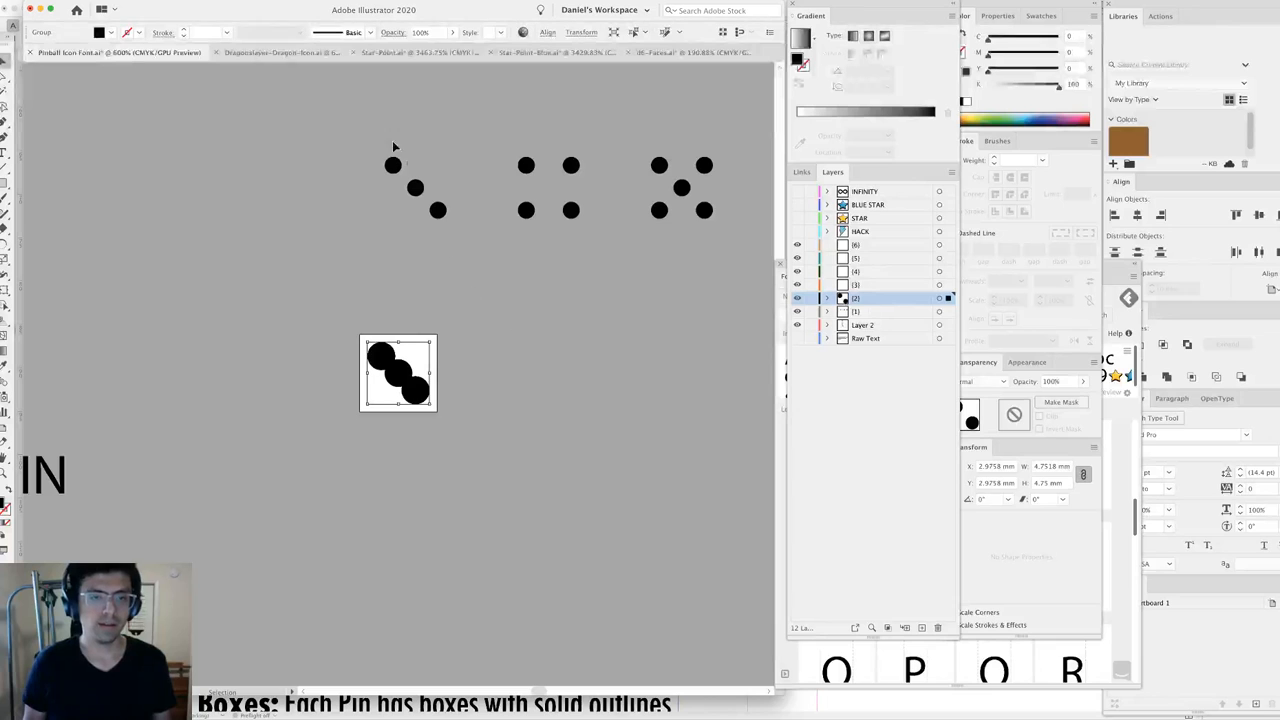
pyautogui.click(472, 248)
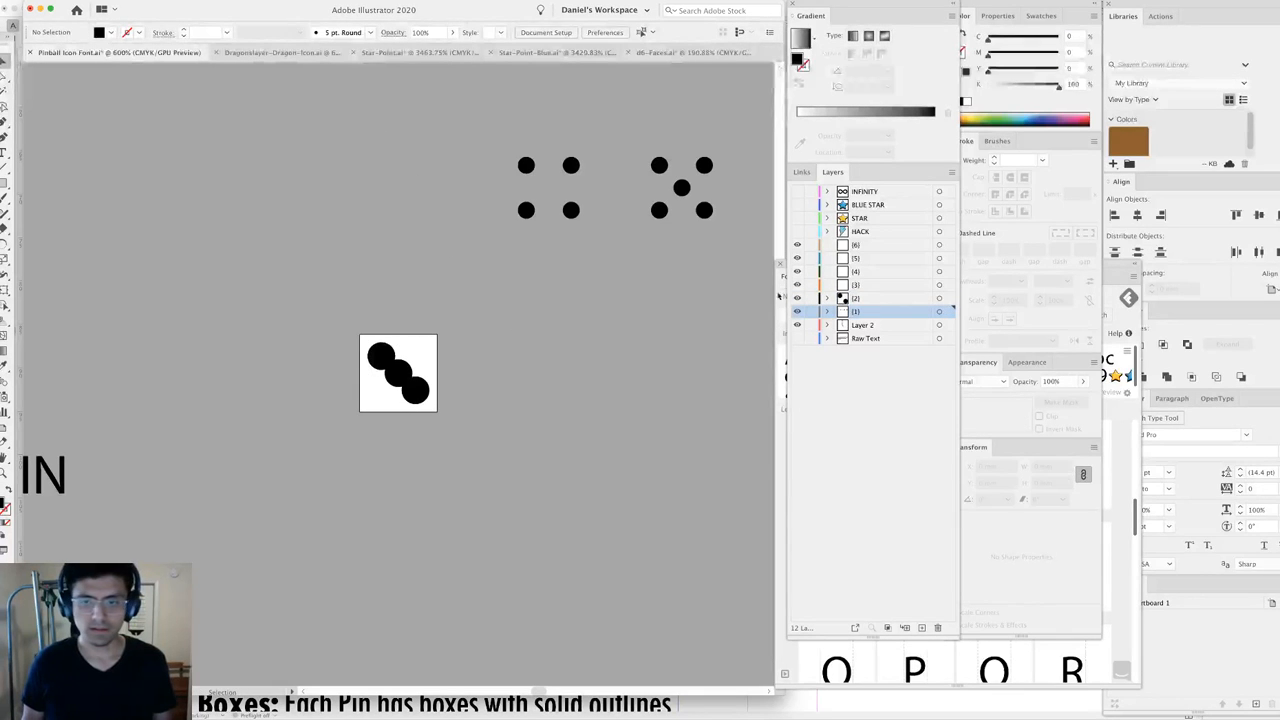
pyautogui.click(869, 289)
pyautogui.press('super+0')
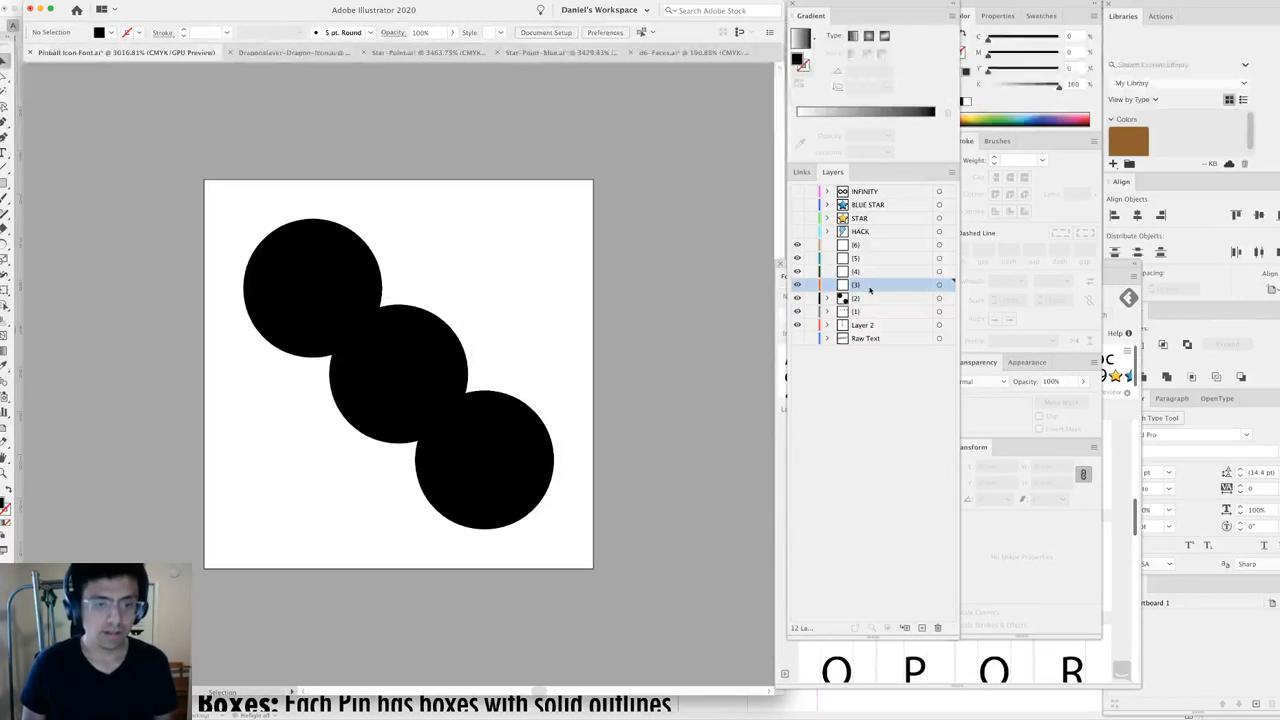
pyautogui.press('super+v')
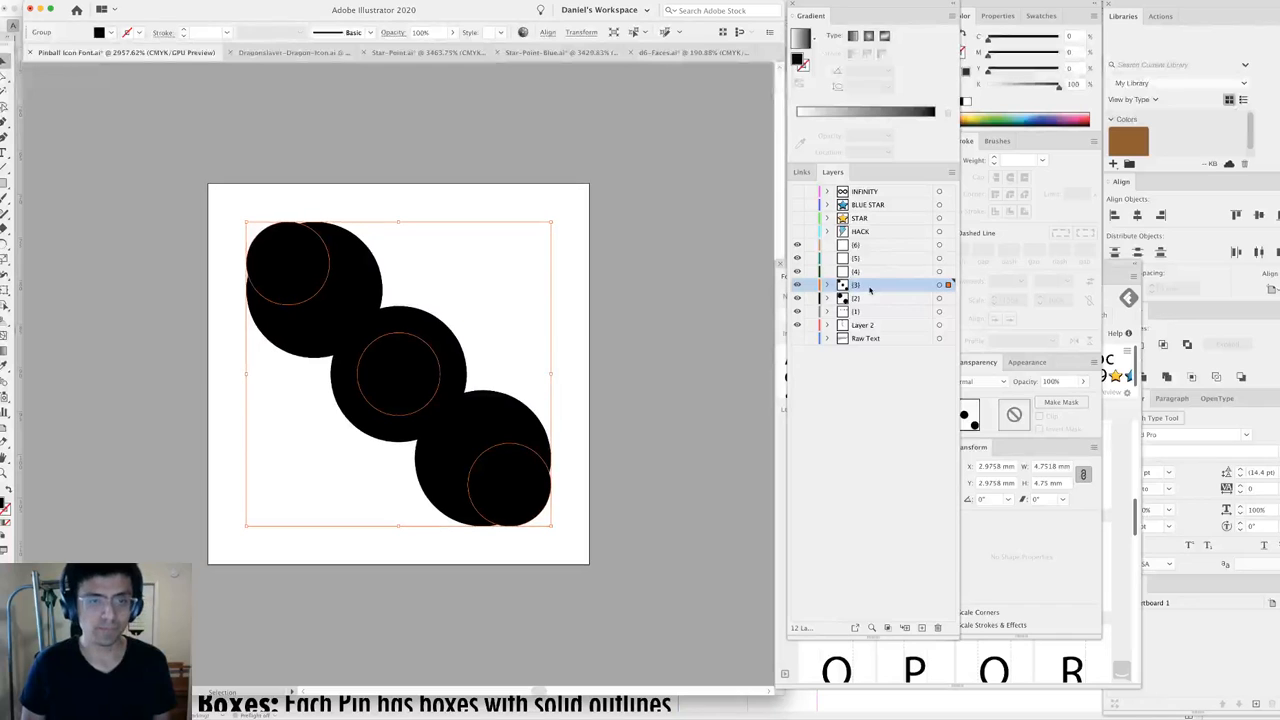
# Cut the four-dot die face from the row and paste it into layer {4}, centred on the artboard.
pyautogui.press('super+minus')
pyautogui.press('super+minus')
pyautogui.press('super+minus')
pyautogui.press('super+minus')
pyautogui.press('super+minus')
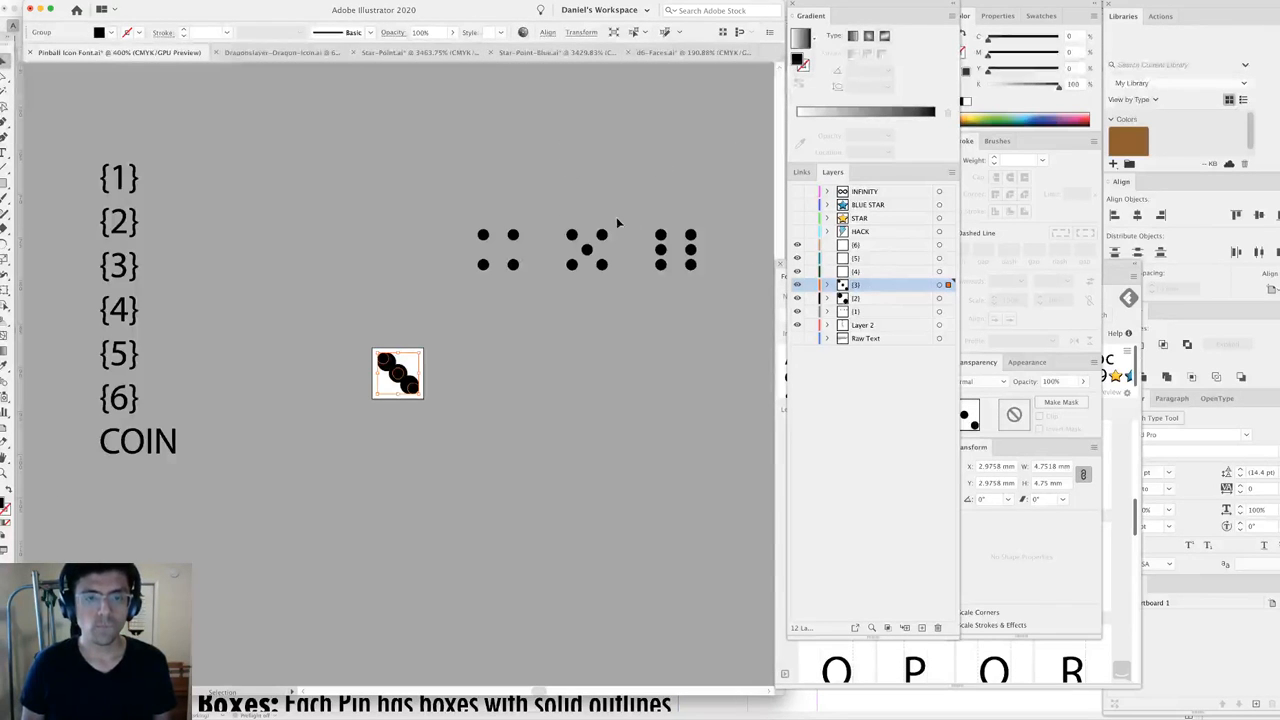
pyautogui.moveTo(500, 276); pyautogui.dragTo(532, 284)
pyautogui.press('super+x')
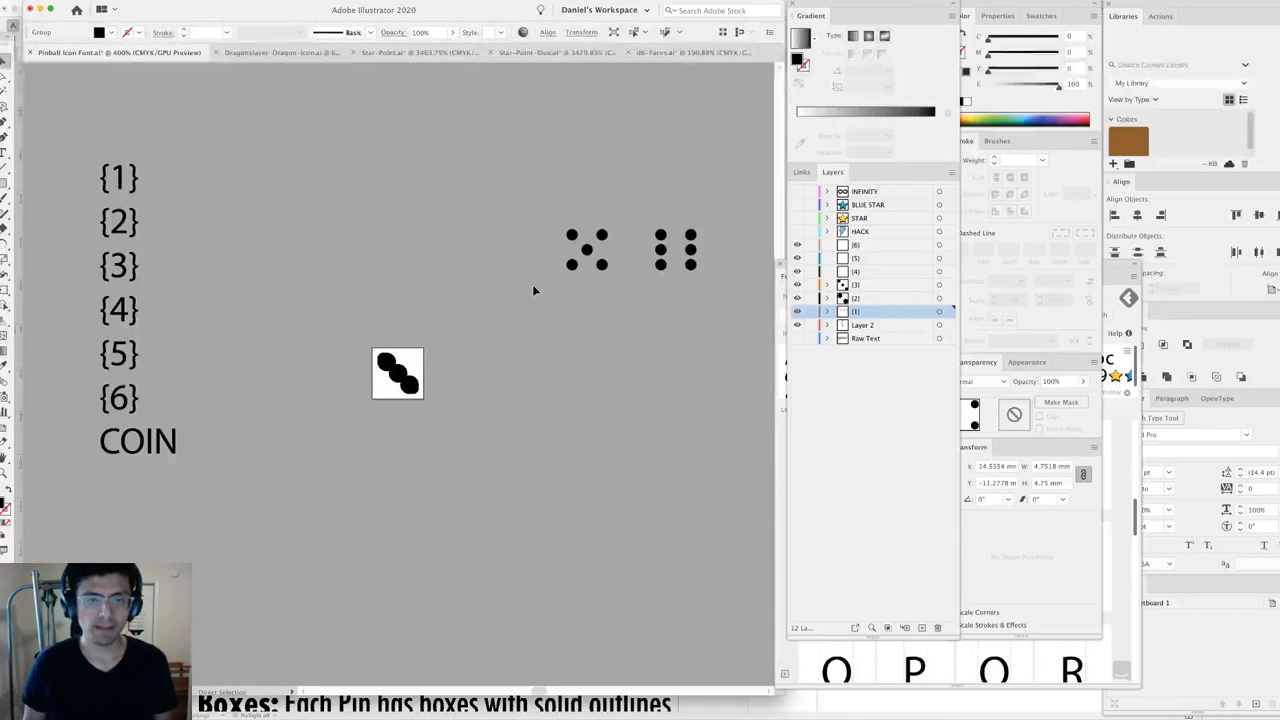
pyautogui.click(853, 272)
pyautogui.press('super+0')
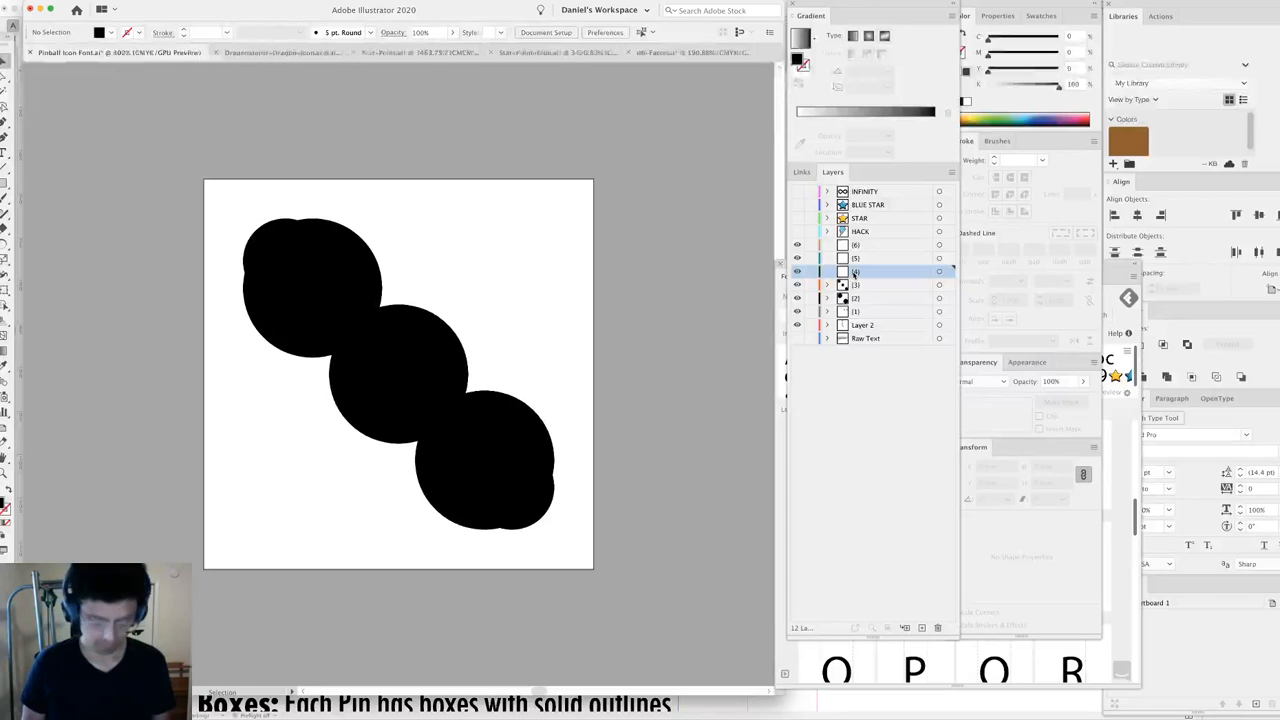
pyautogui.press('super+v')
# Cut the five-dot die face from the row and paste it into layer {5}, centred on the artboard.
pyautogui.press('super+minus')
pyautogui.press('super+minus')
pyautogui.press('super+minus')
pyautogui.press('super+minus')
pyautogui.press('super+minus')
pyautogui.press('super+minus')
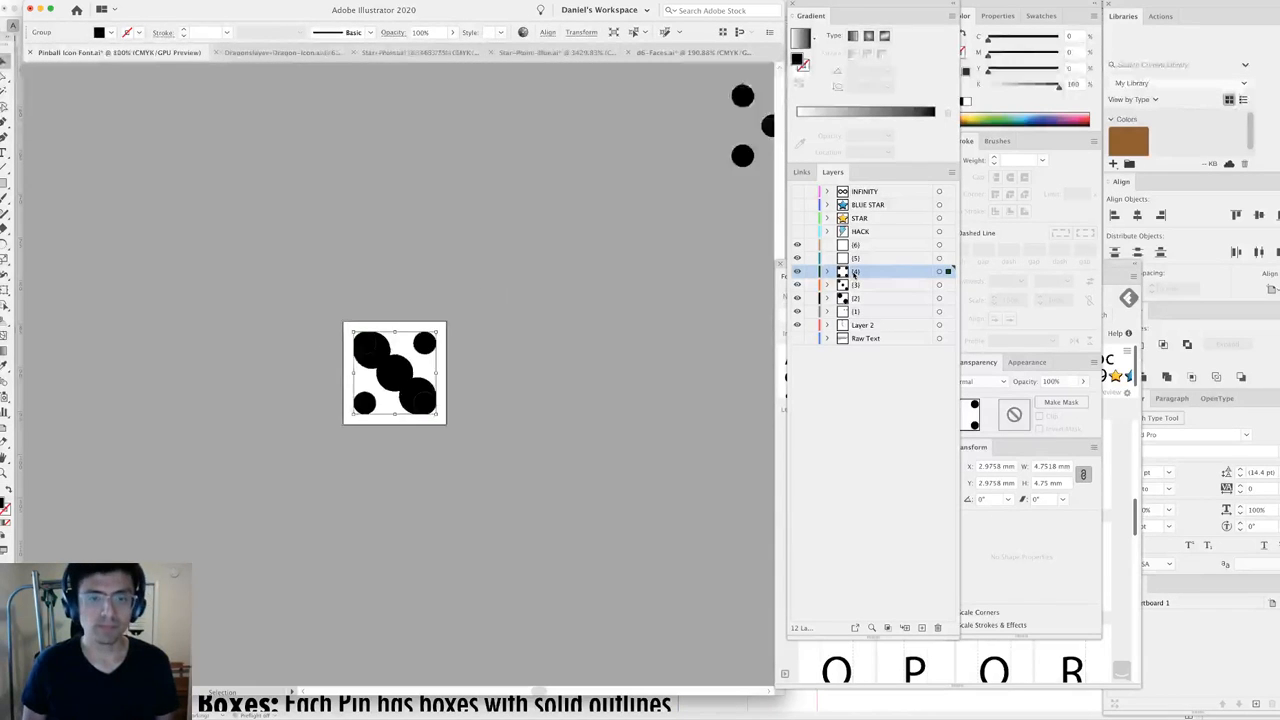
pyautogui.moveTo(555, 213); pyautogui.dragTo(603, 277)
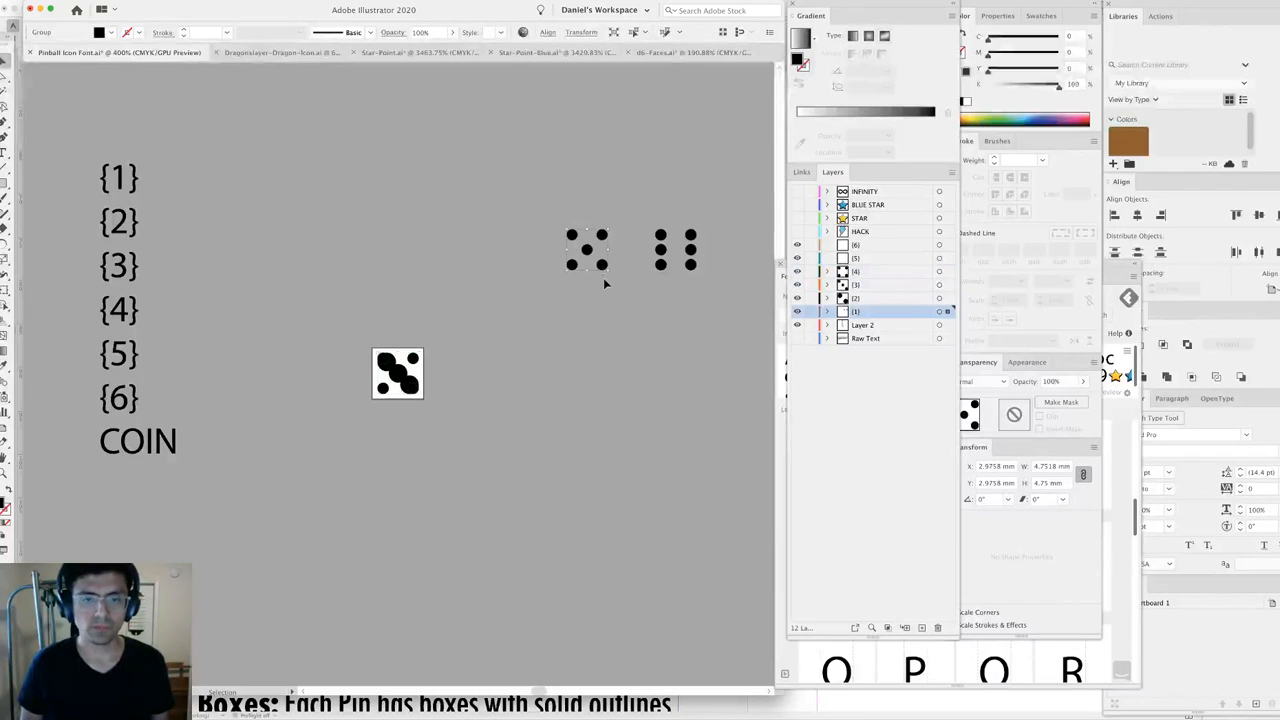
pyautogui.press('super+x')
pyautogui.press('super+0')
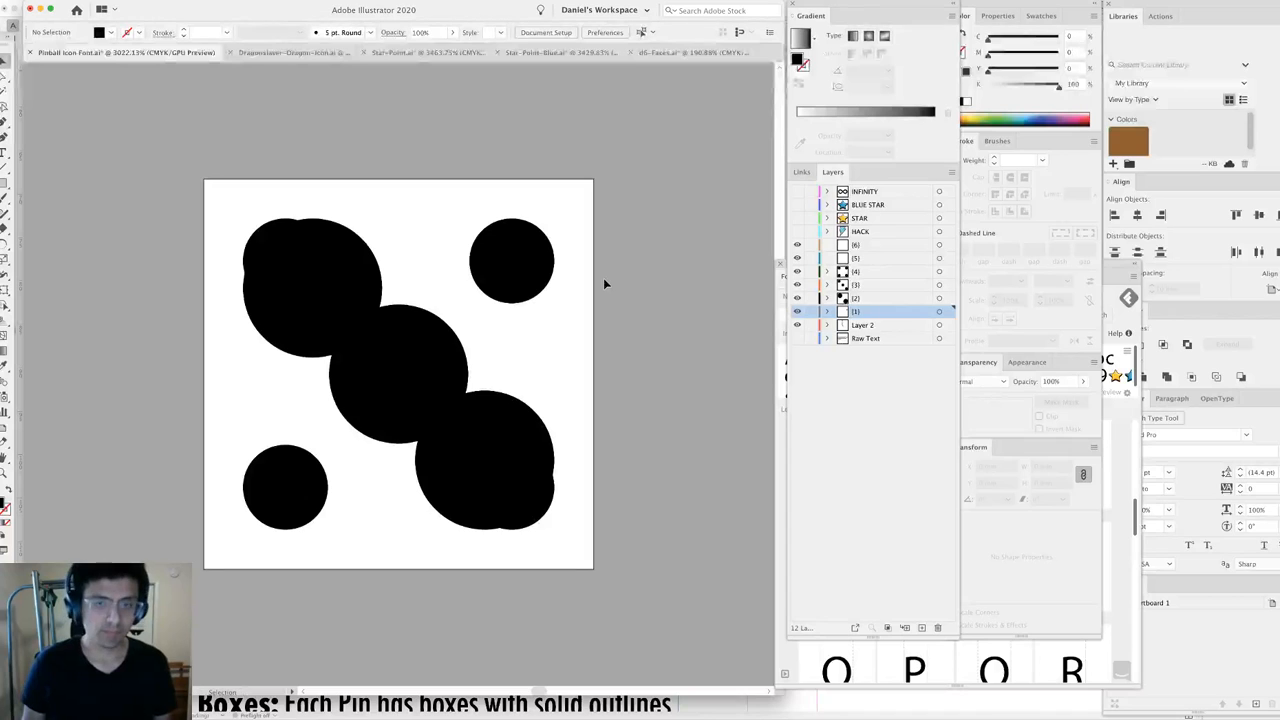
pyautogui.click(871, 261)
pyautogui.press('super+shift+v')
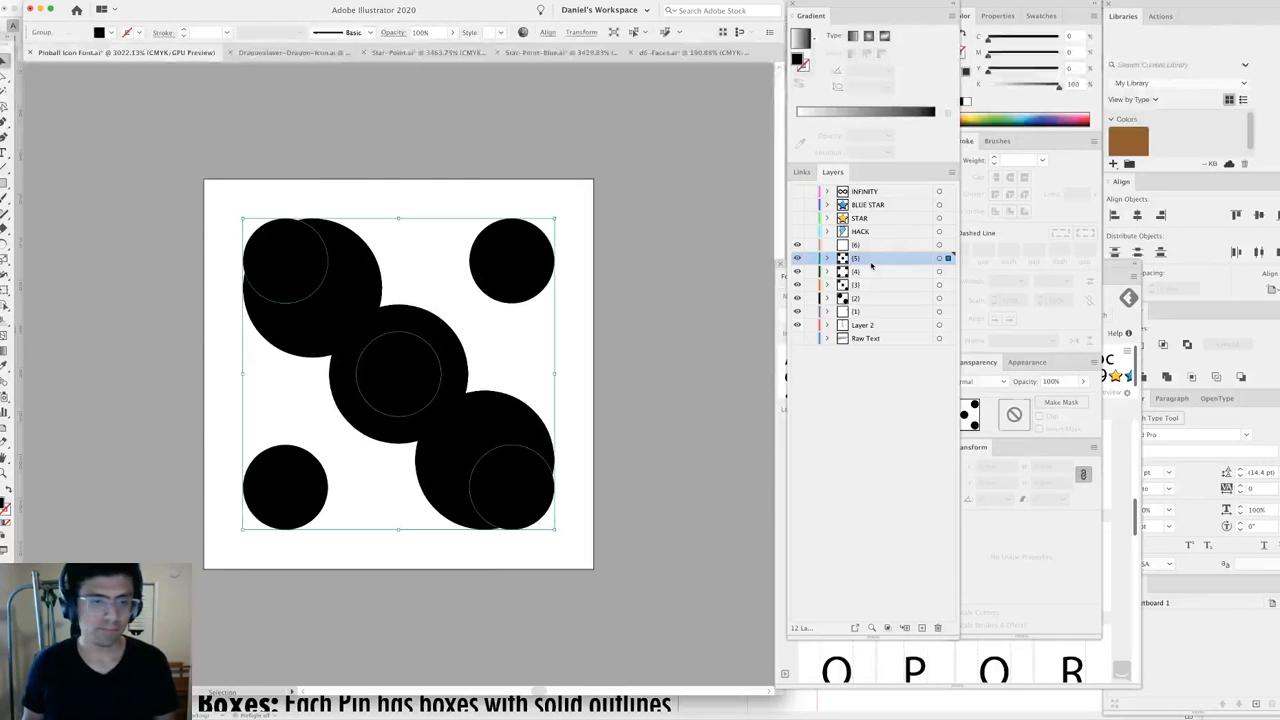
# Cut the remaining six-dot die face and paste it into layer {6}, centred on the artboard.
pyautogui.press('super+minus')
pyautogui.press('super+minus')
pyautogui.press('super+minus')
pyautogui.press('super+minus')
pyautogui.press('super+minus')
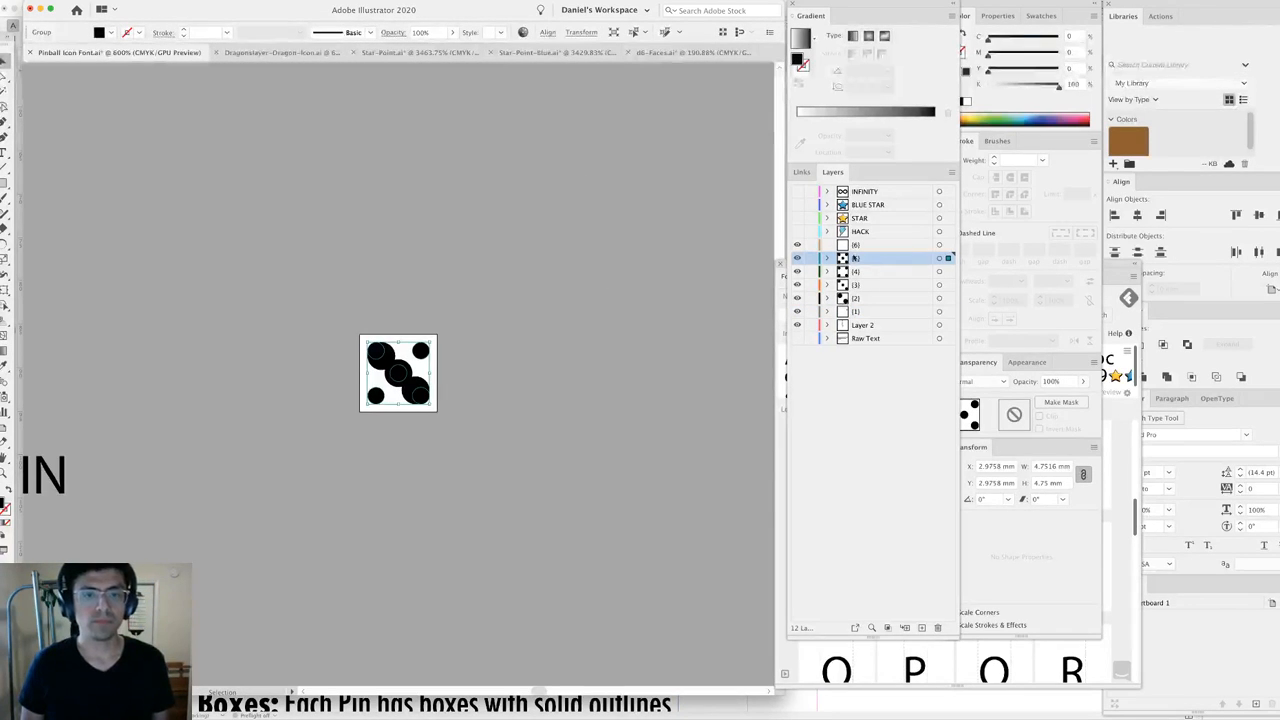
pyautogui.press('super+minus')
pyautogui.press('super+minus')
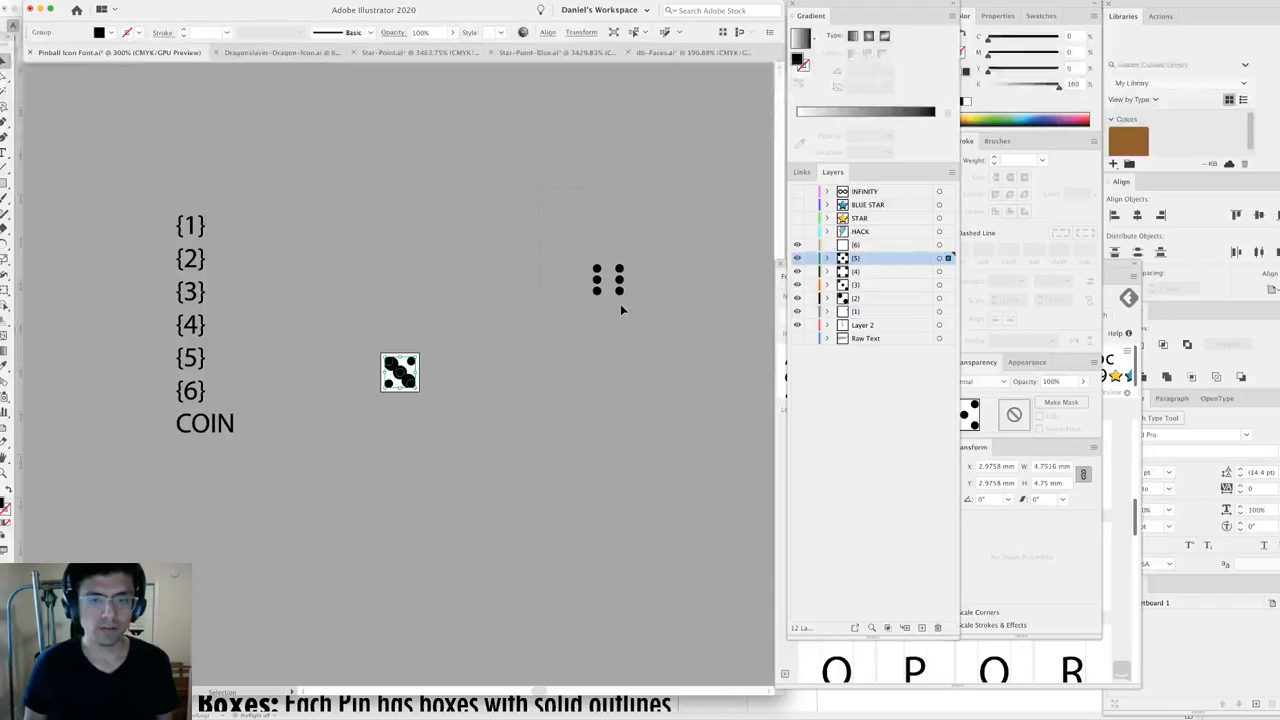
pyautogui.moveTo(620, 305); pyautogui.dragTo(621, 306)
pyautogui.press('super+x')
pyautogui.press('super+0')
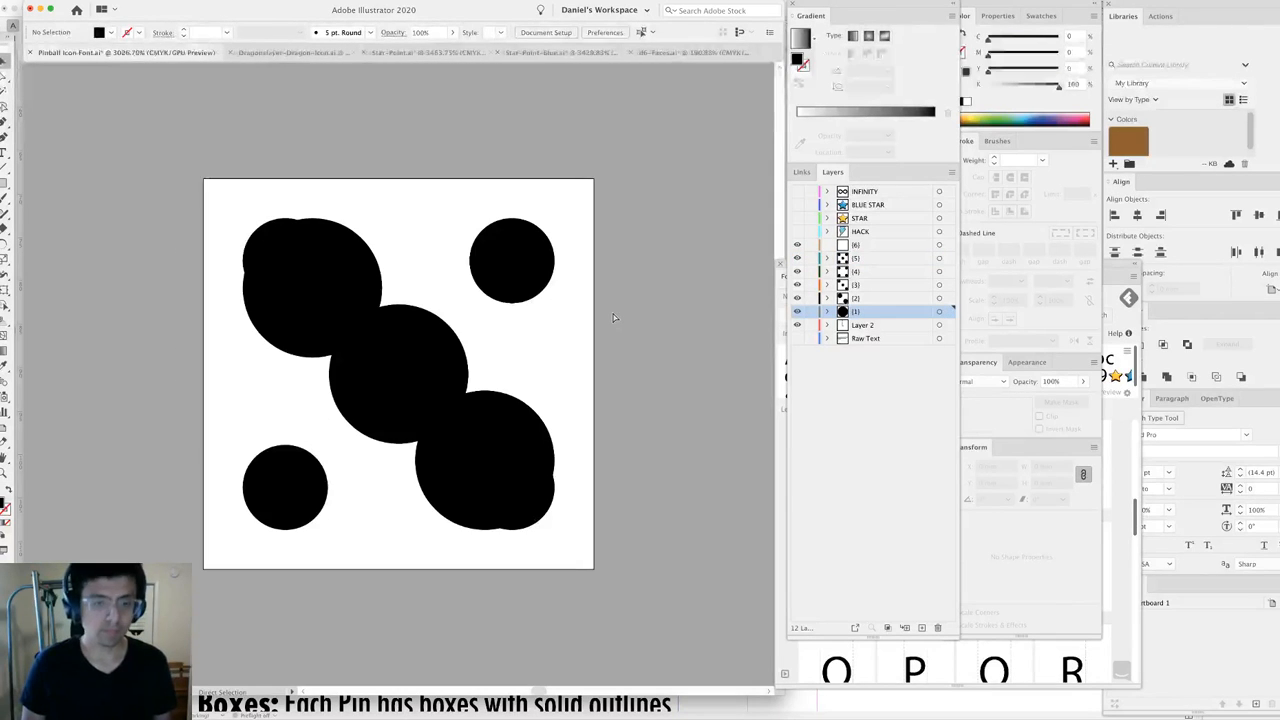
pyautogui.click(857, 247)
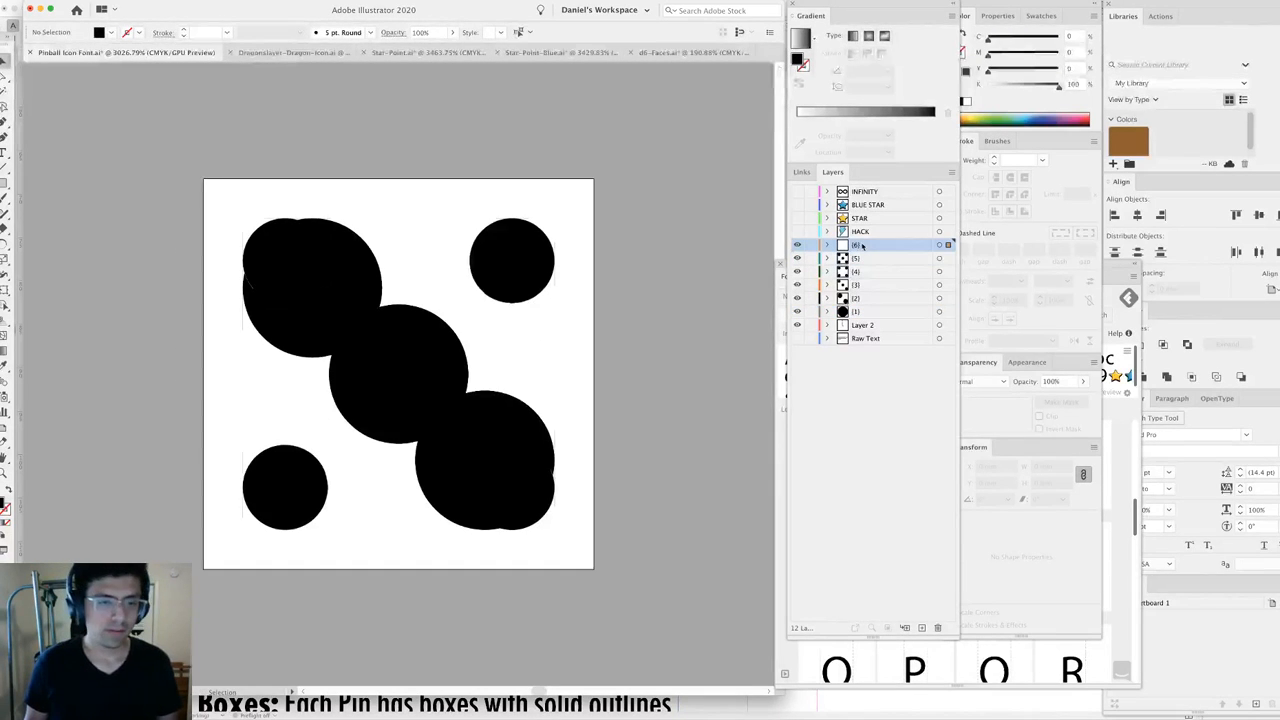
pyautogui.press('super+f')
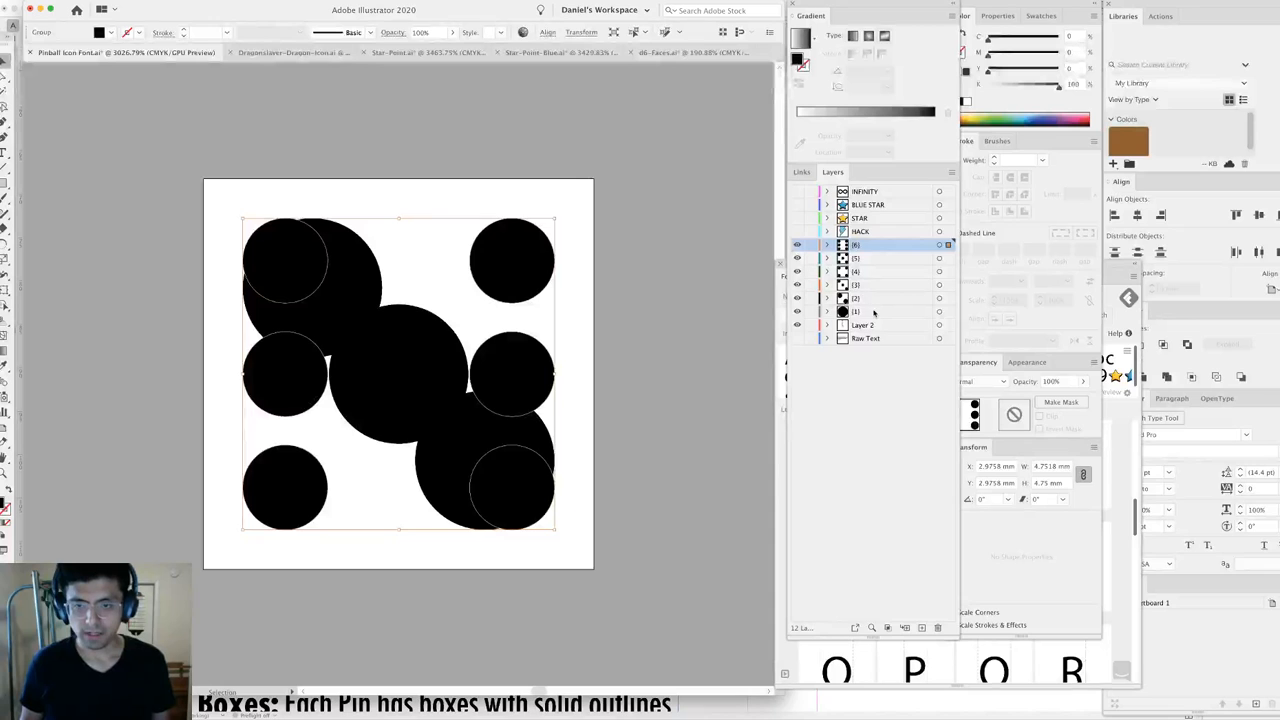
# Draw a square about 5.8 mm wide in layer {1} and centre it horizontally and vertically on the artboard.
pyautogui.click(868, 311)
pyautogui.click(599, 279)
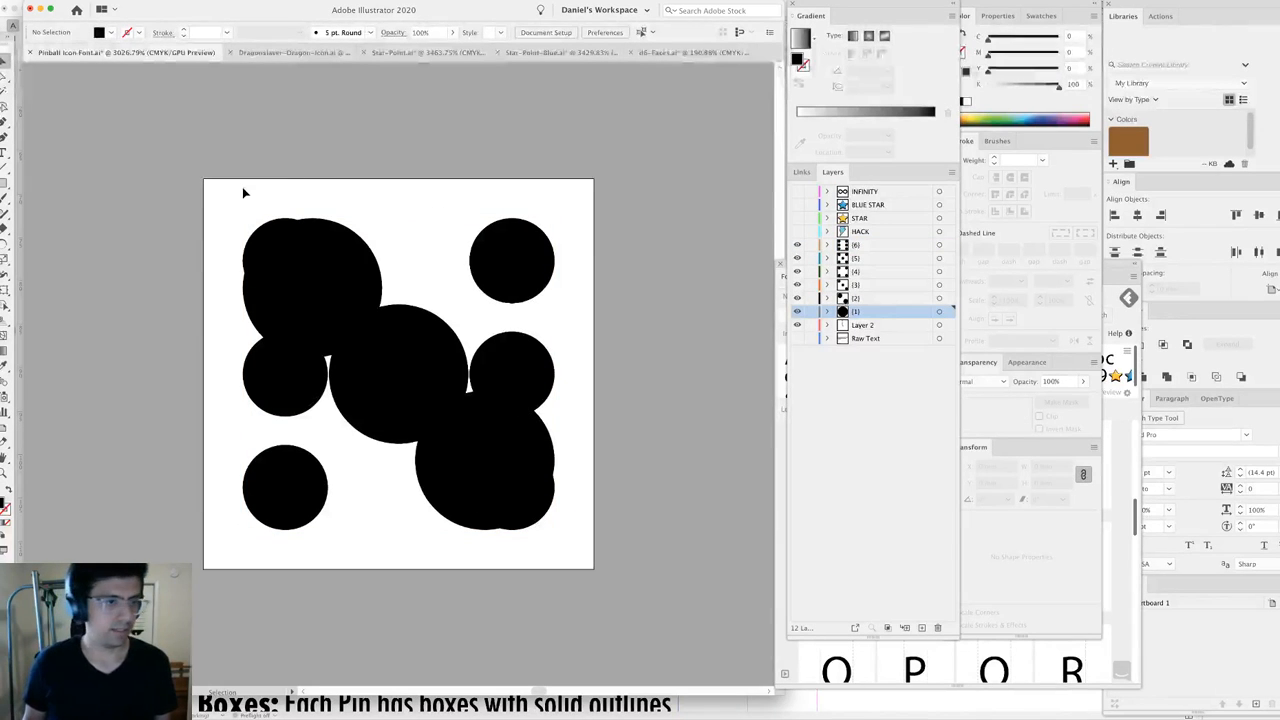
pyautogui.click(5, 184)
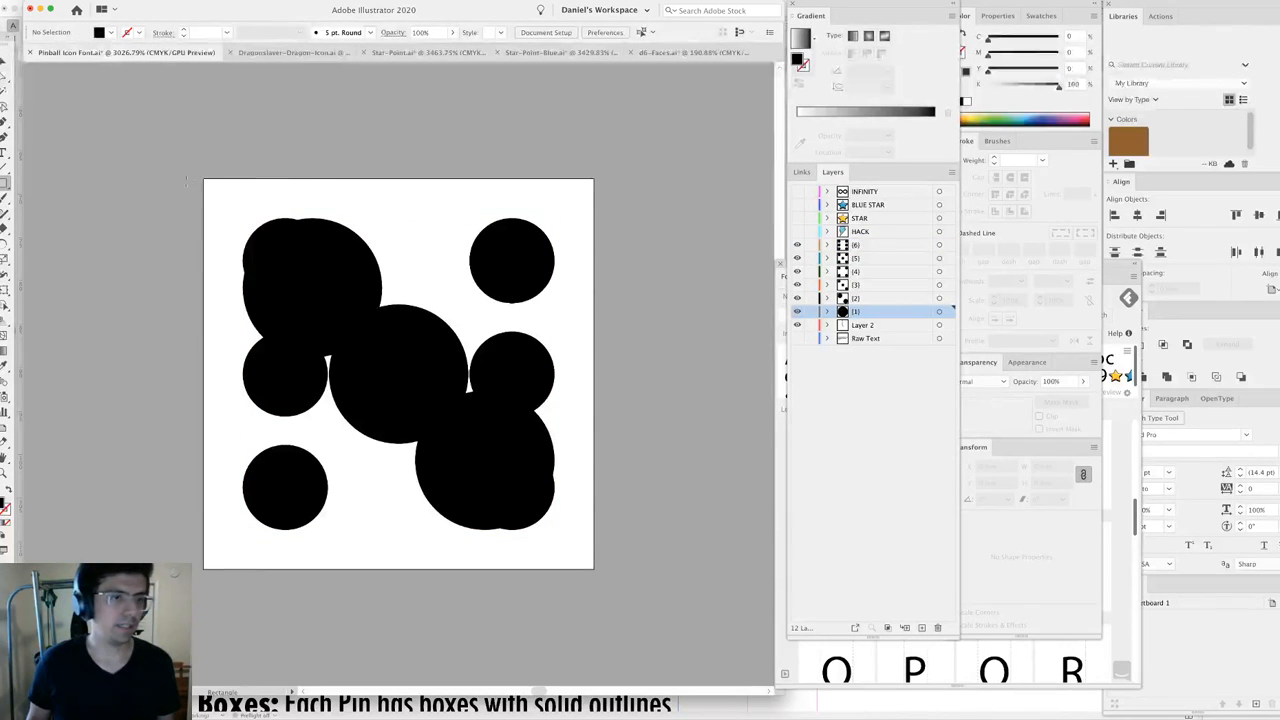
pyautogui.moveTo(205, 180); pyautogui.dragTo(587, 558)
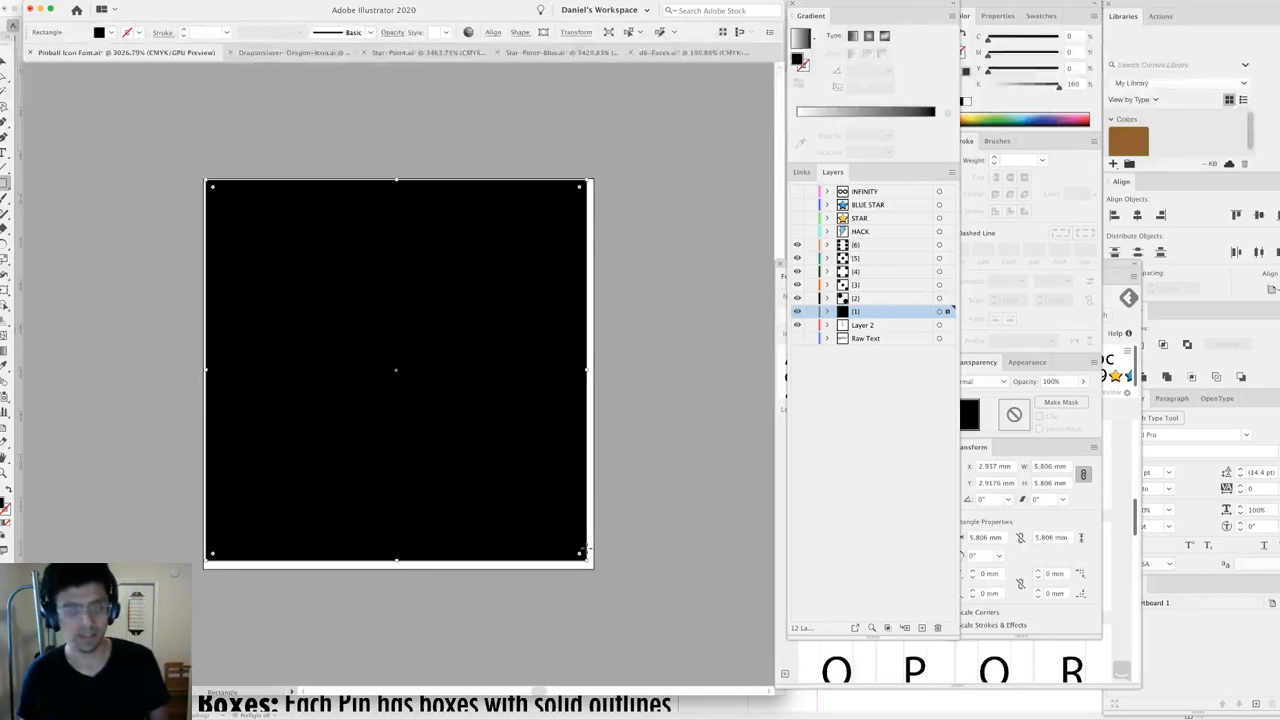
pyautogui.click(494, 33)
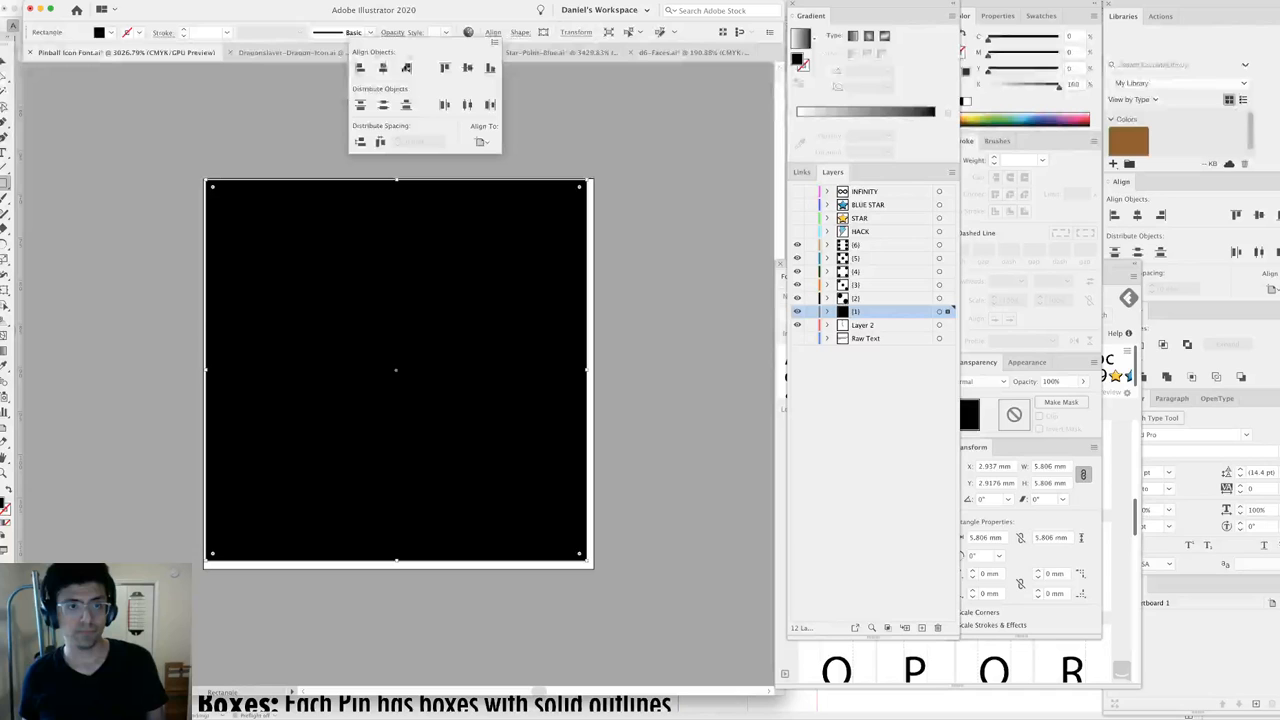
pyautogui.click(383, 67)
pyautogui.click(466, 68)
pyautogui.press('Escape')
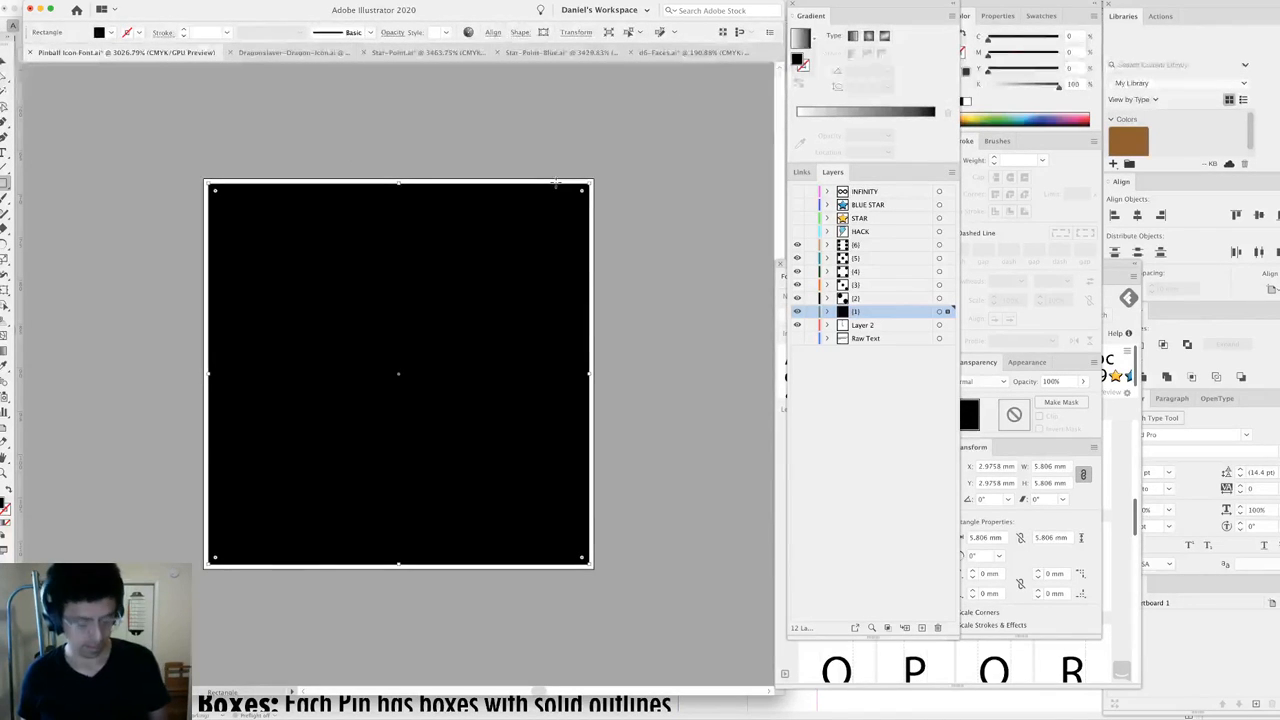
# Round all corners of the square to about 0.36 mm and give it a white fill with a black stroke.
pyautogui.press('a')
pyautogui.moveTo(584, 196); pyautogui.dragTo(567, 210)
pyautogui.click(972, 50)
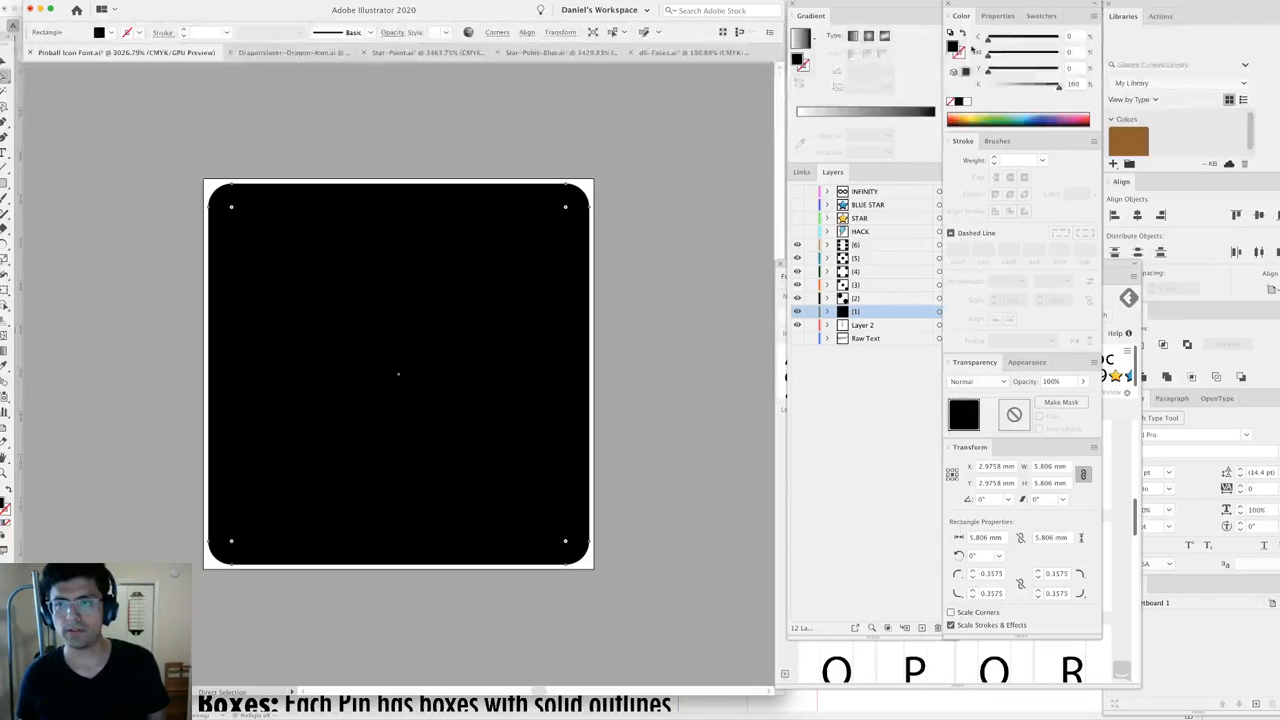
pyautogui.click(960, 102)
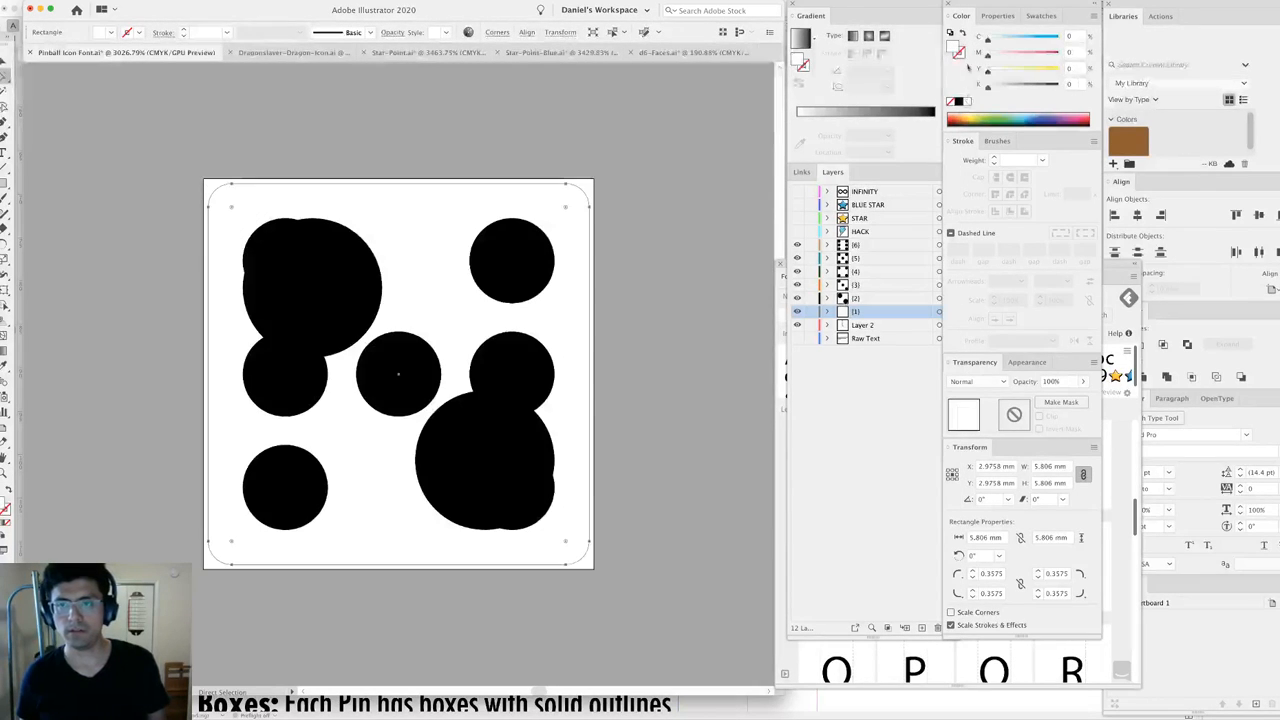
pyautogui.click(961, 54)
pyautogui.click(967, 91)
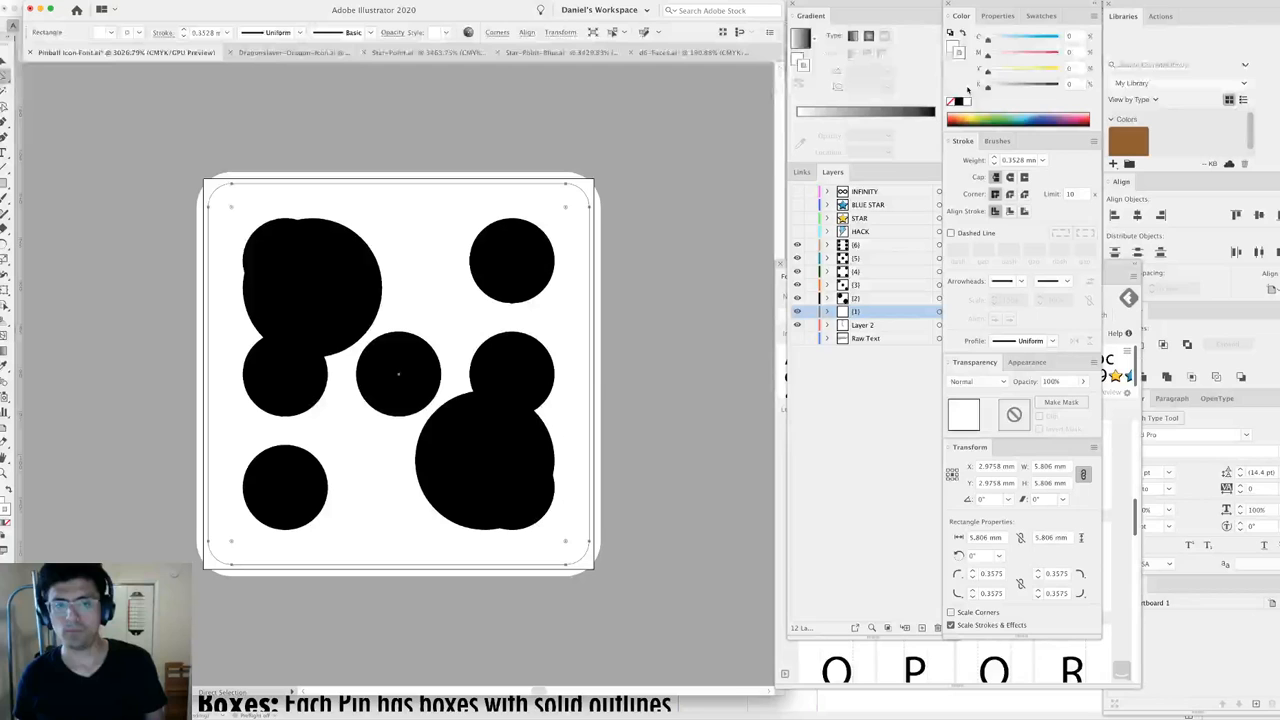
pyautogui.click(959, 104)
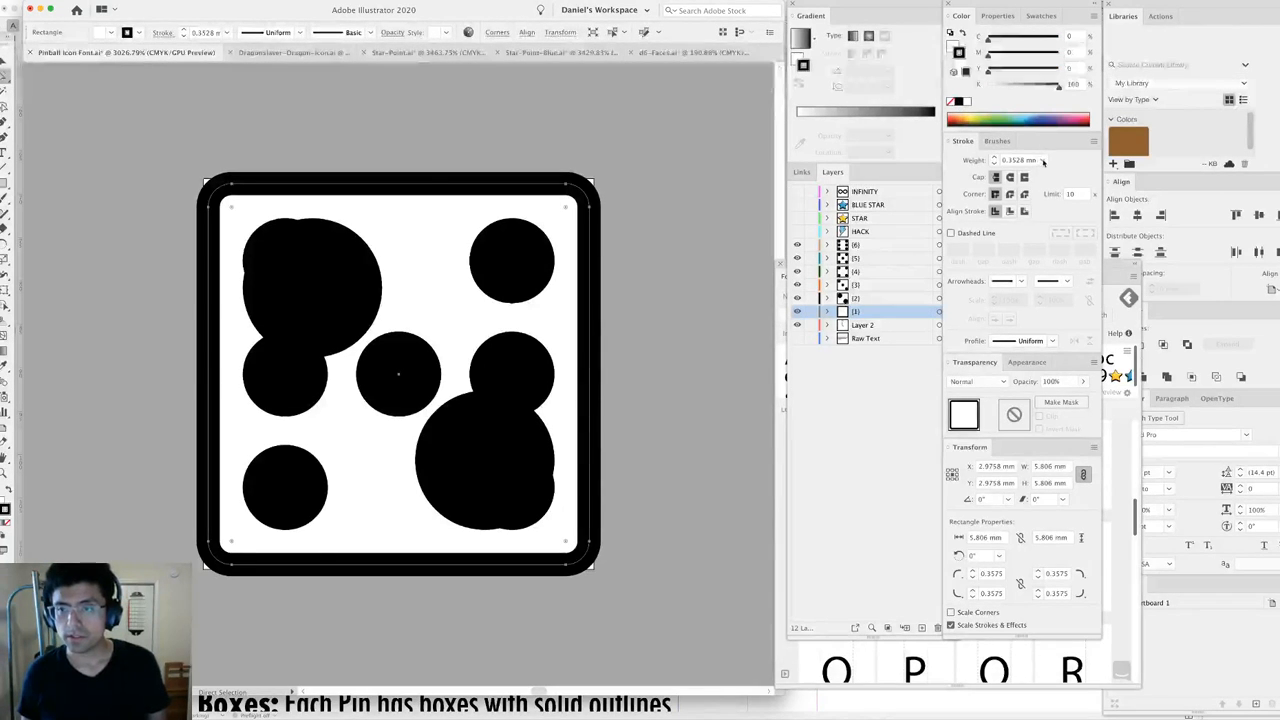
# Set the stroke weight of the rounded square in layer {1} to 0.5 pt.
pyautogui.click(1043, 161)
pyautogui.click(1020, 161)
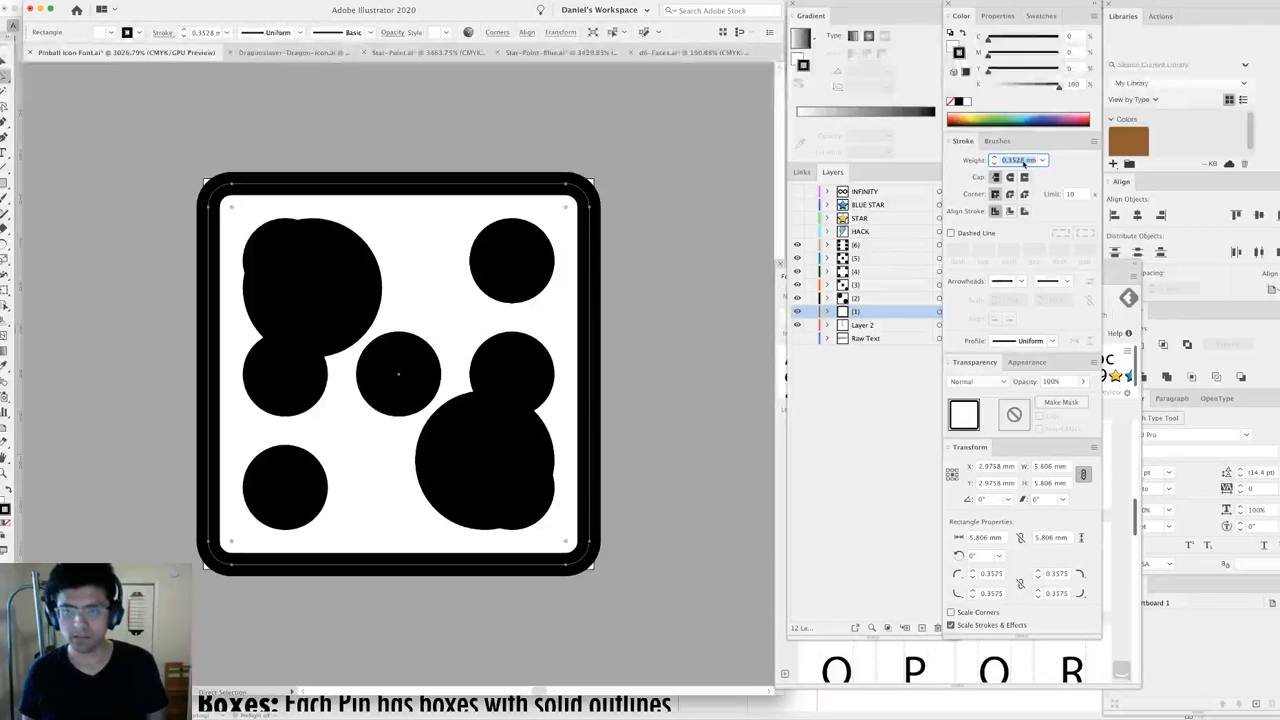
pyautogui.write('1 pt')
pyautogui.press('Return')
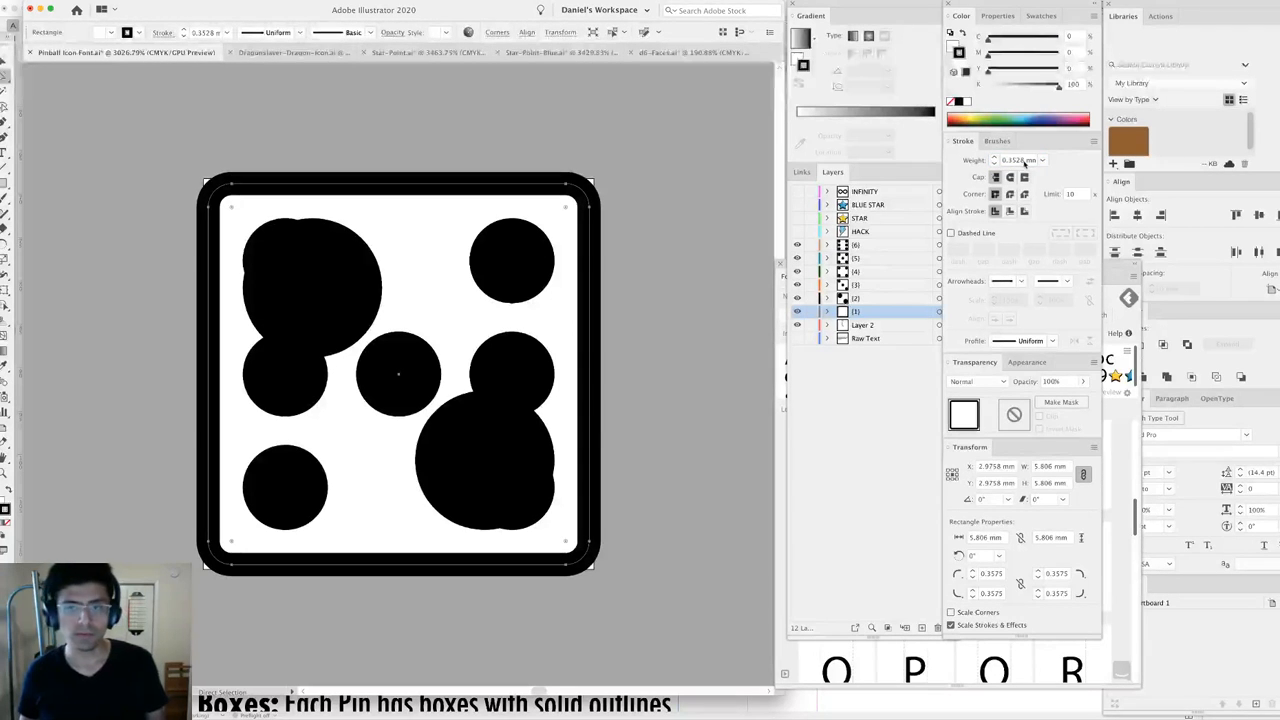
pyautogui.click(1024, 162)
pyautogui.write('1')
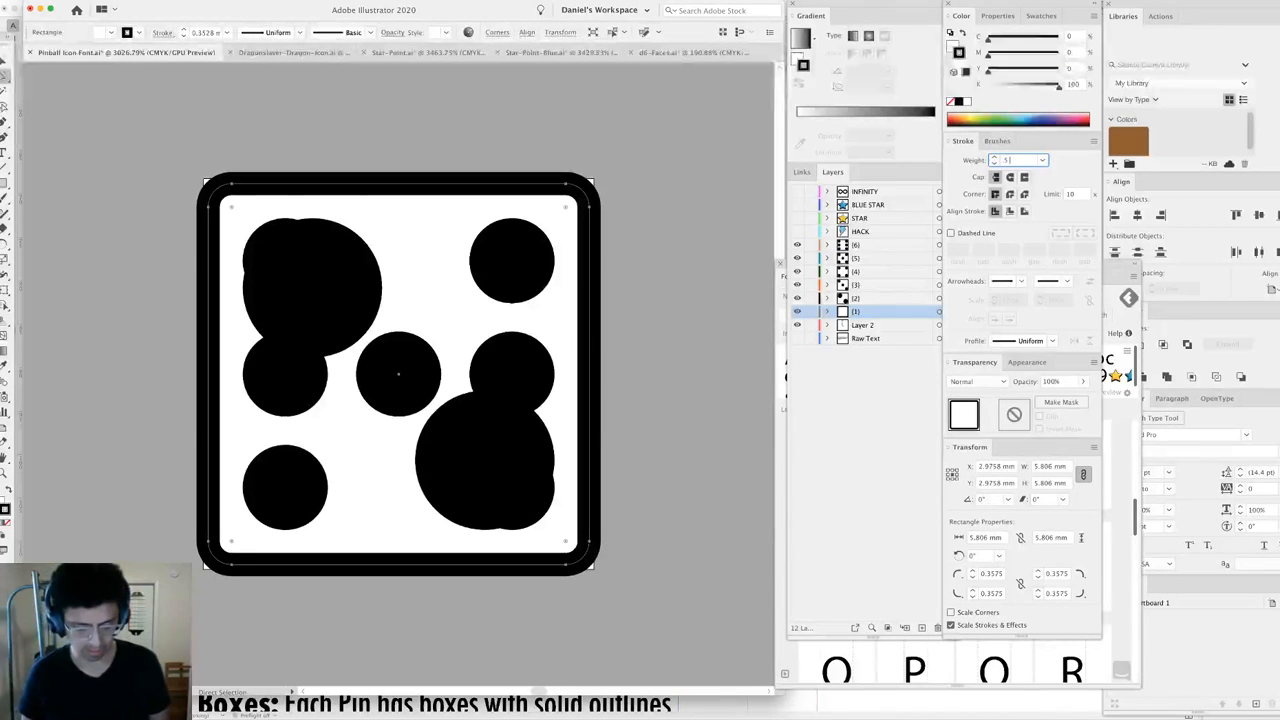
pyautogui.write(' pt')
pyautogui.press('Return')
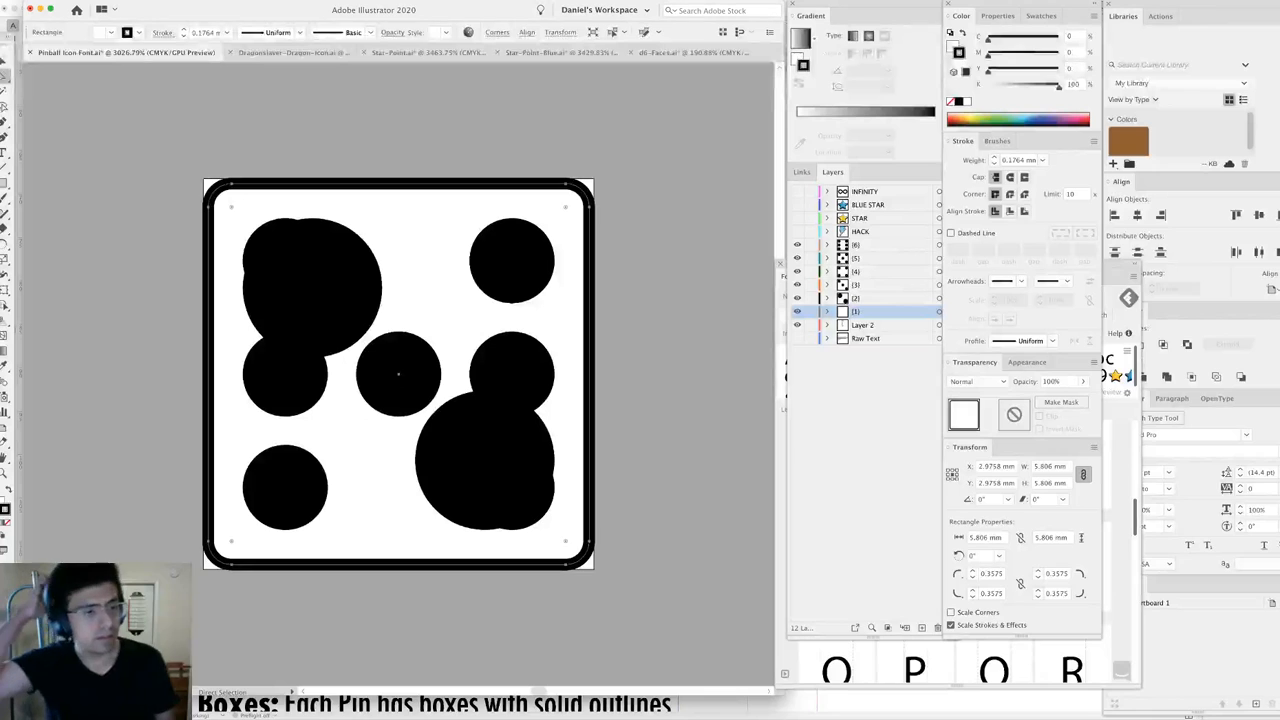
# Resize the square proportionally about its centre to about 5.73 mm wide so its stroke fits within the artboard.
pyautogui.press('v')
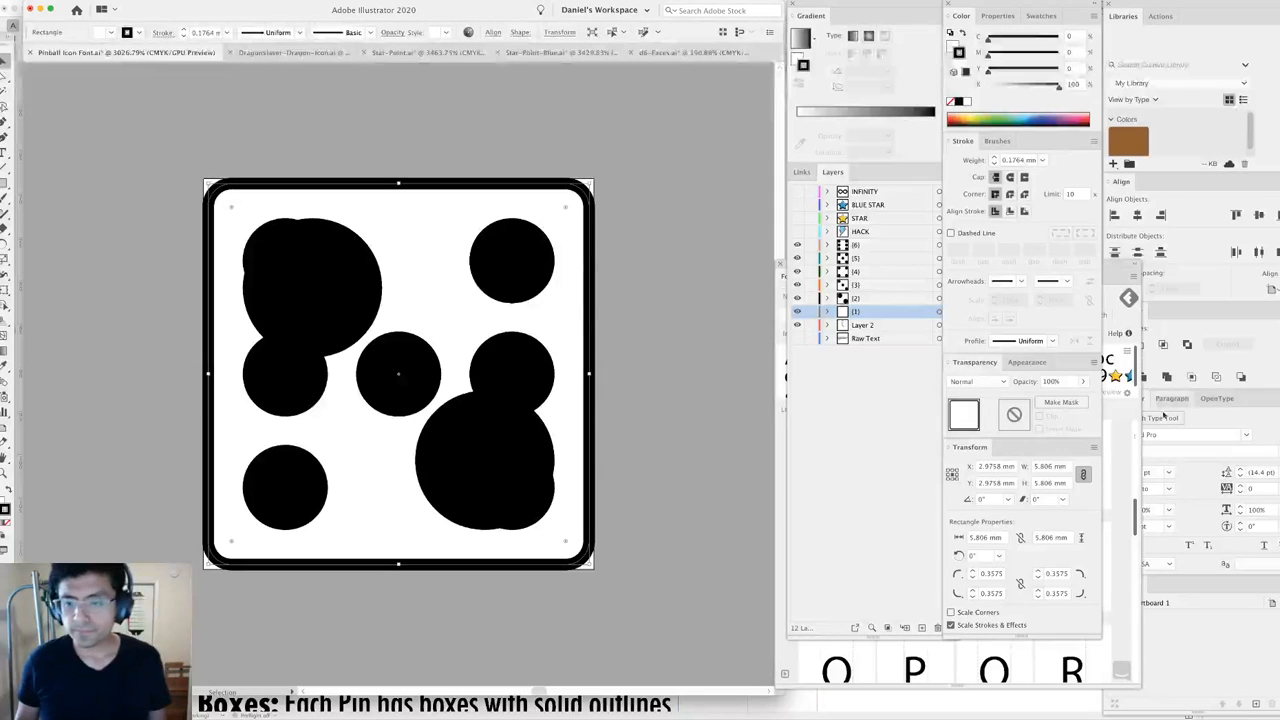
pyautogui.click(1050, 466)
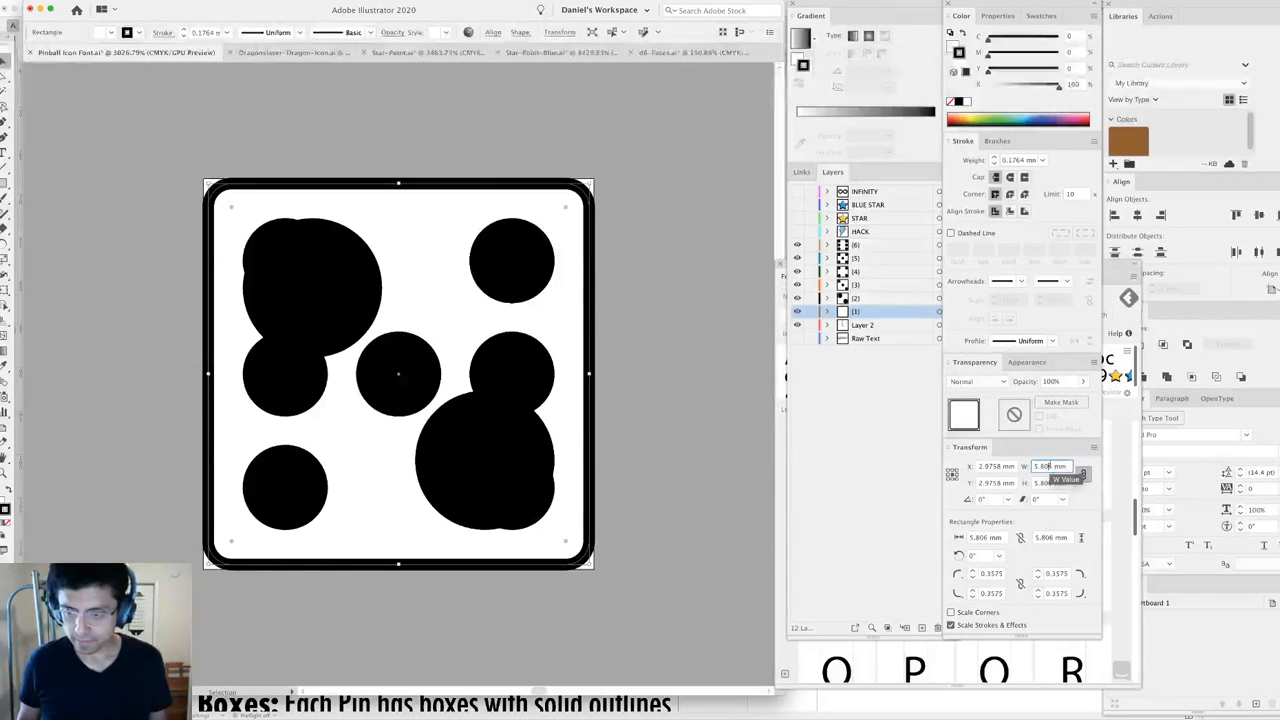
pyautogui.write('5')
pyautogui.press('Return')
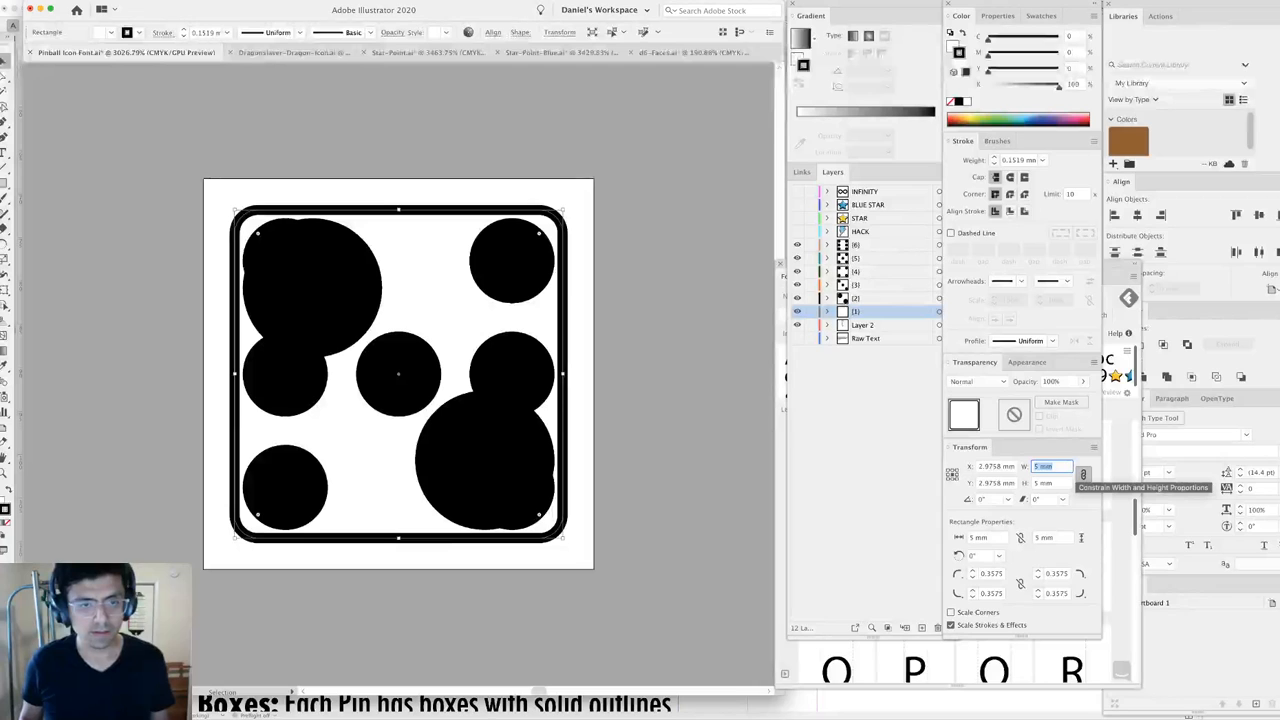
pyautogui.moveTo(235, 210); pyautogui.dragTo(207, 185)
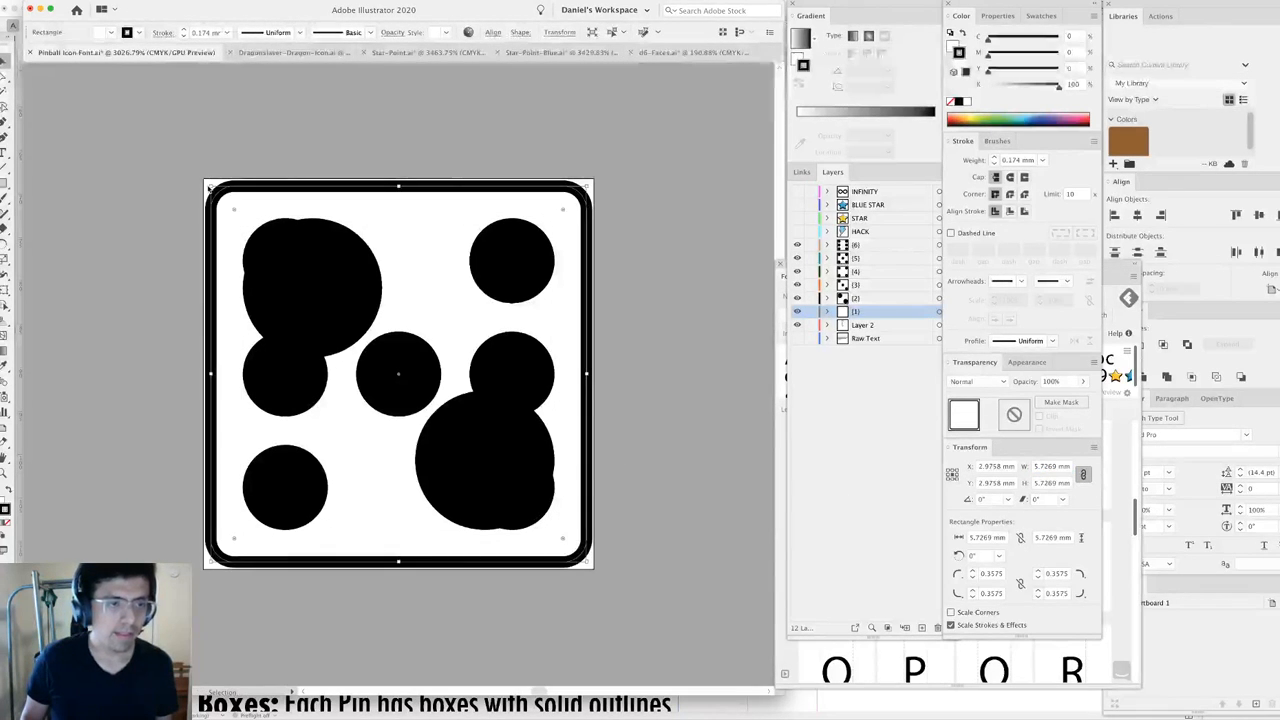
pyautogui.click(479, 139)
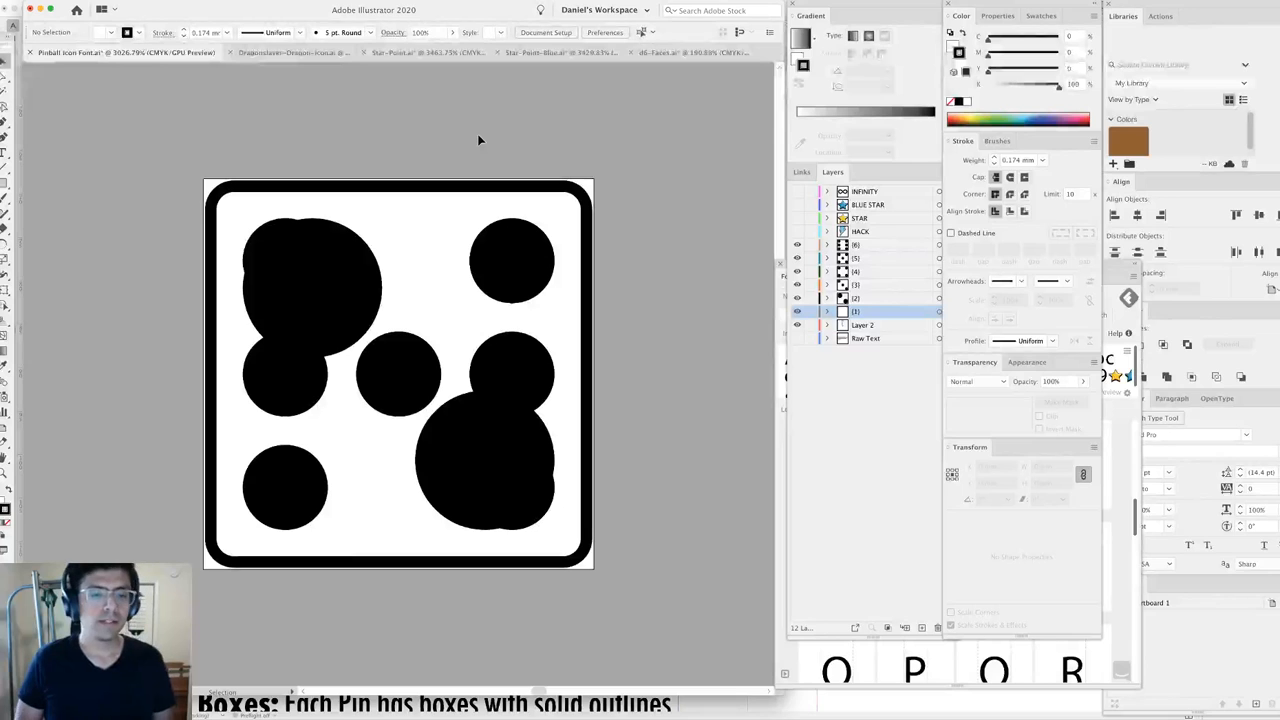
# Send the rounded square to the back of layer {1}, behind the single dot.
pyautogui.click(567, 198)
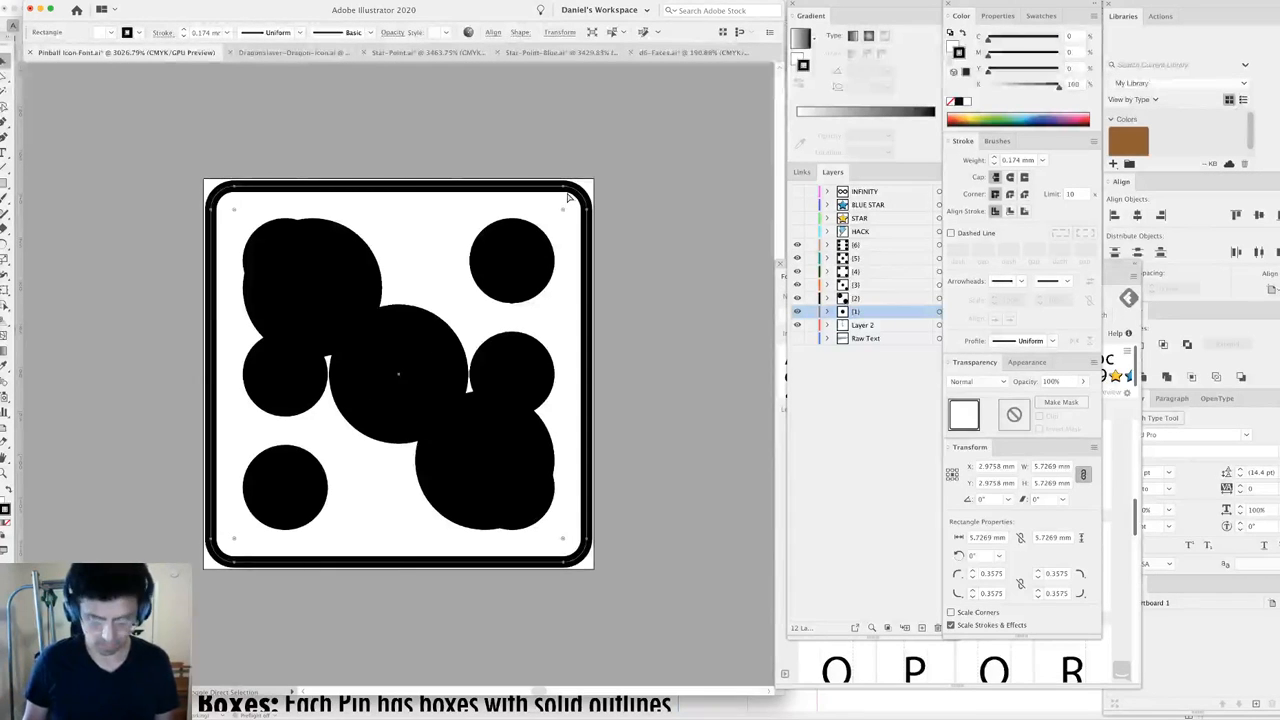
pyautogui.click(916, 302)
pyautogui.click(916, 306)
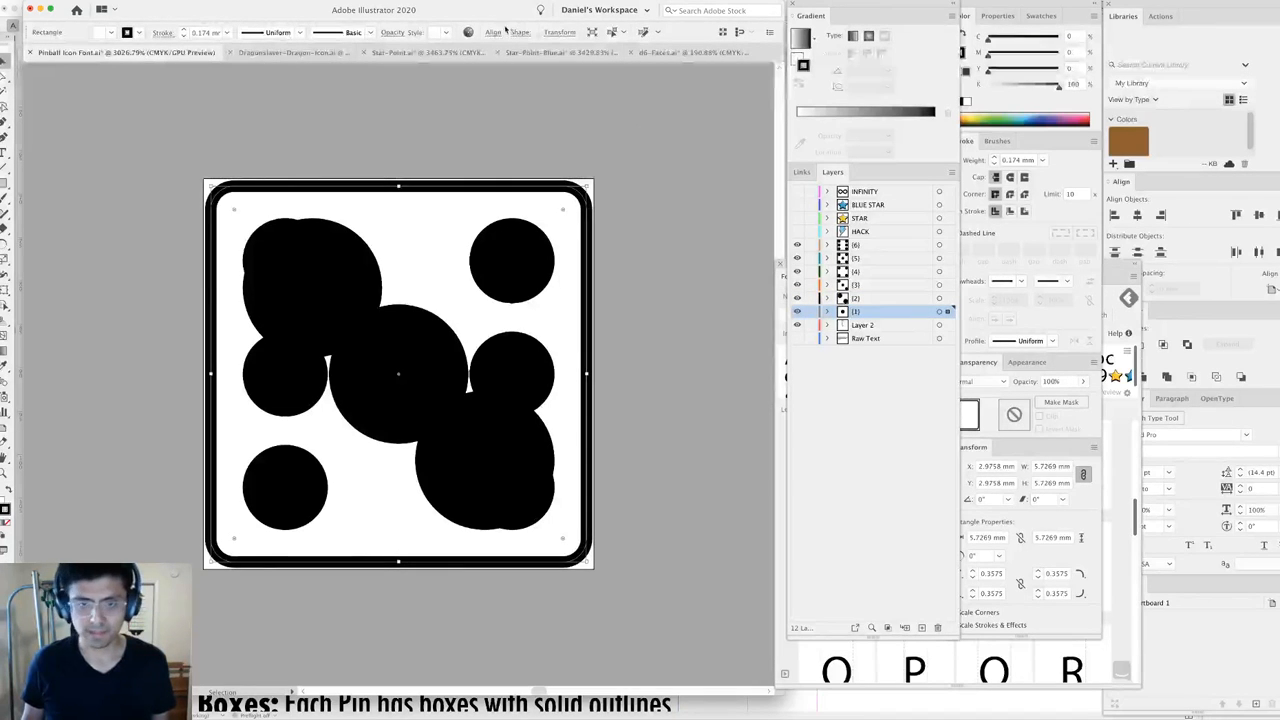
pyautogui.click(527, 125)
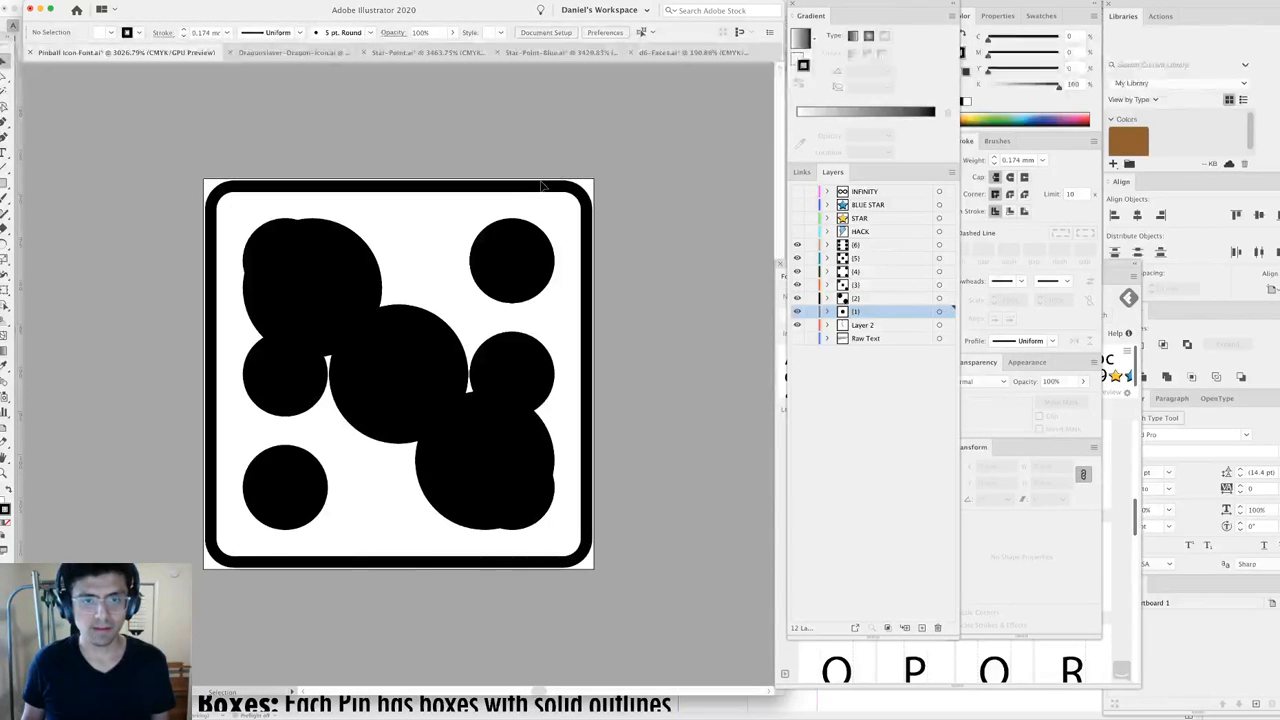
# Copy the square, lock layer {1}, and paste the copy in place behind the dots in layer {2}.
pyautogui.click(549, 195)
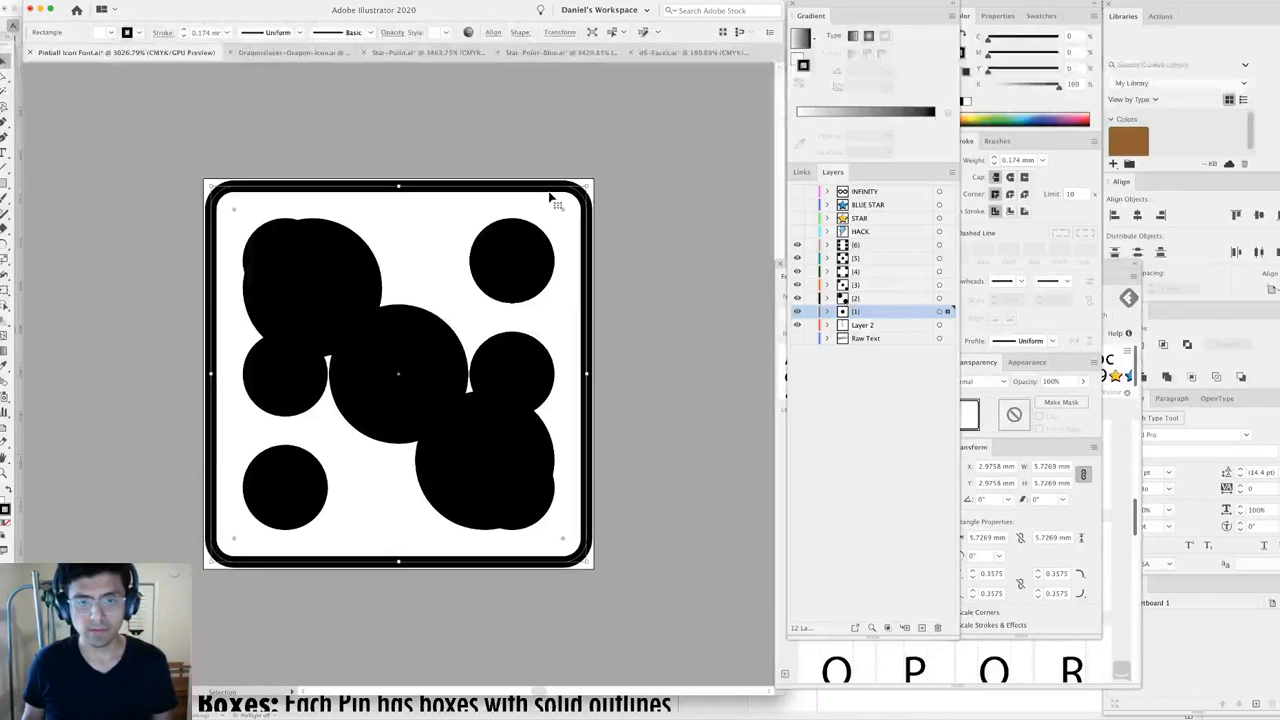
pyautogui.press('super+2')
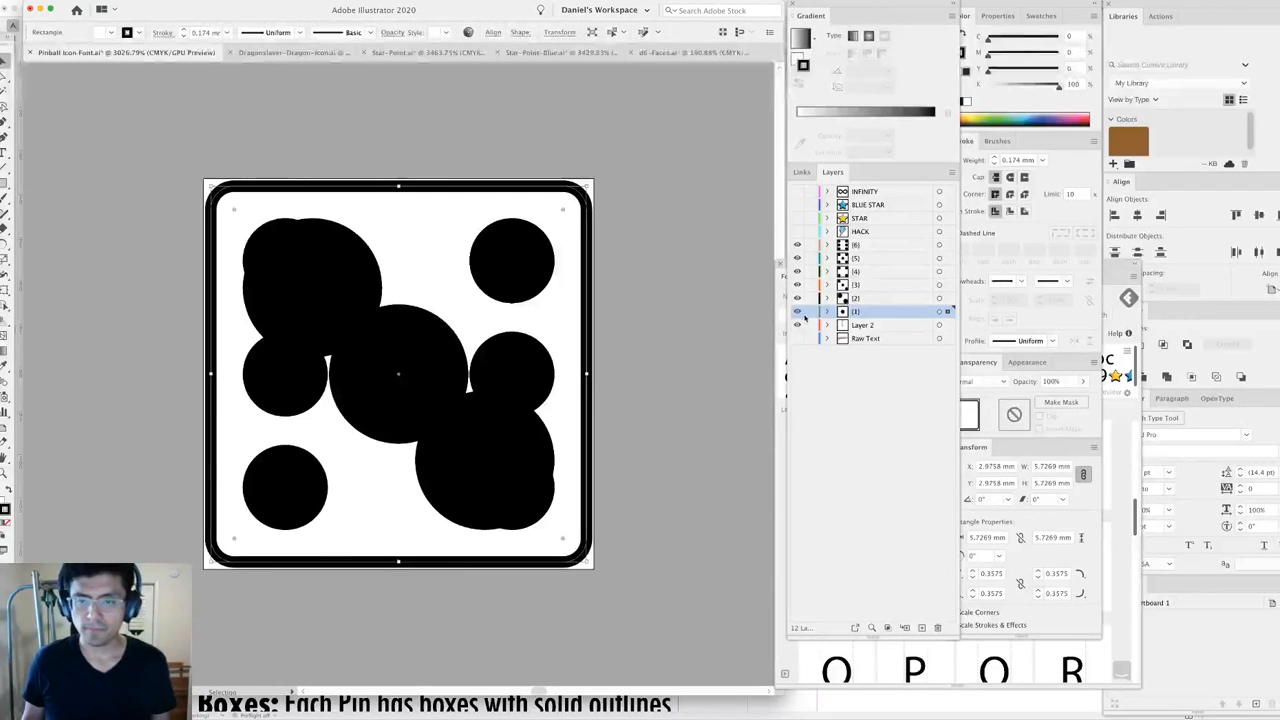
pyautogui.click(896, 299)
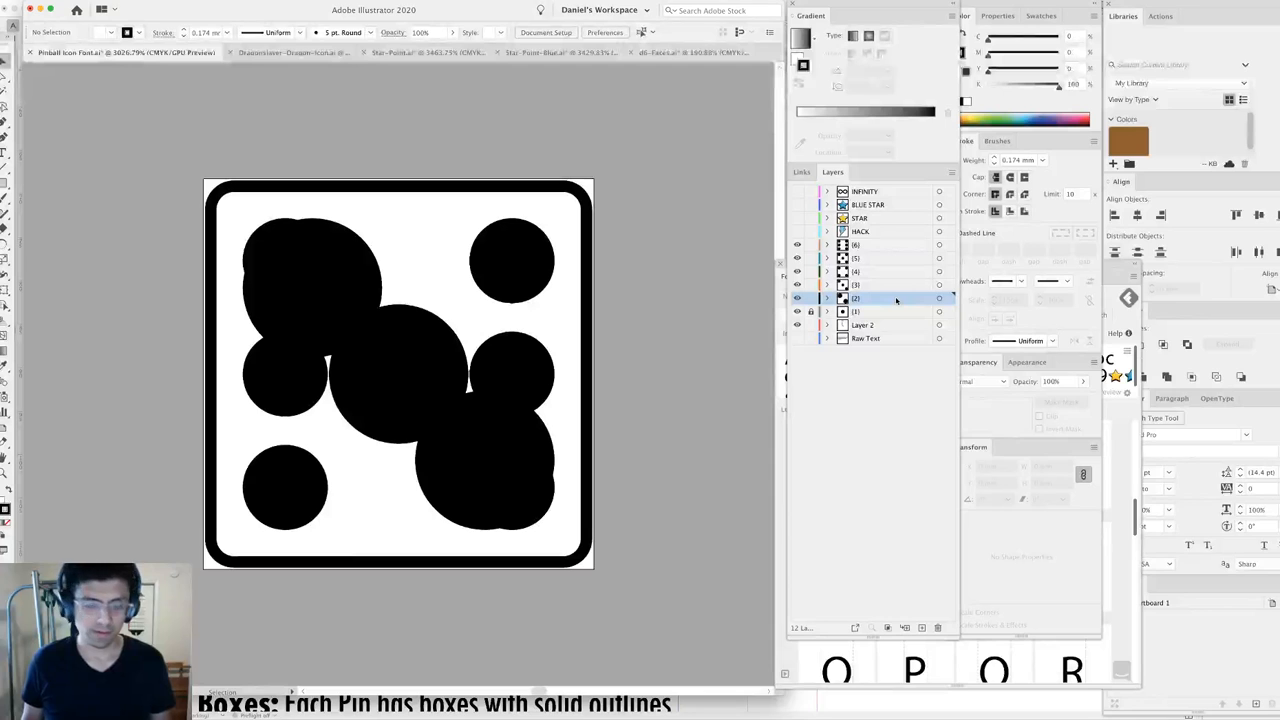
pyautogui.press('super+0')
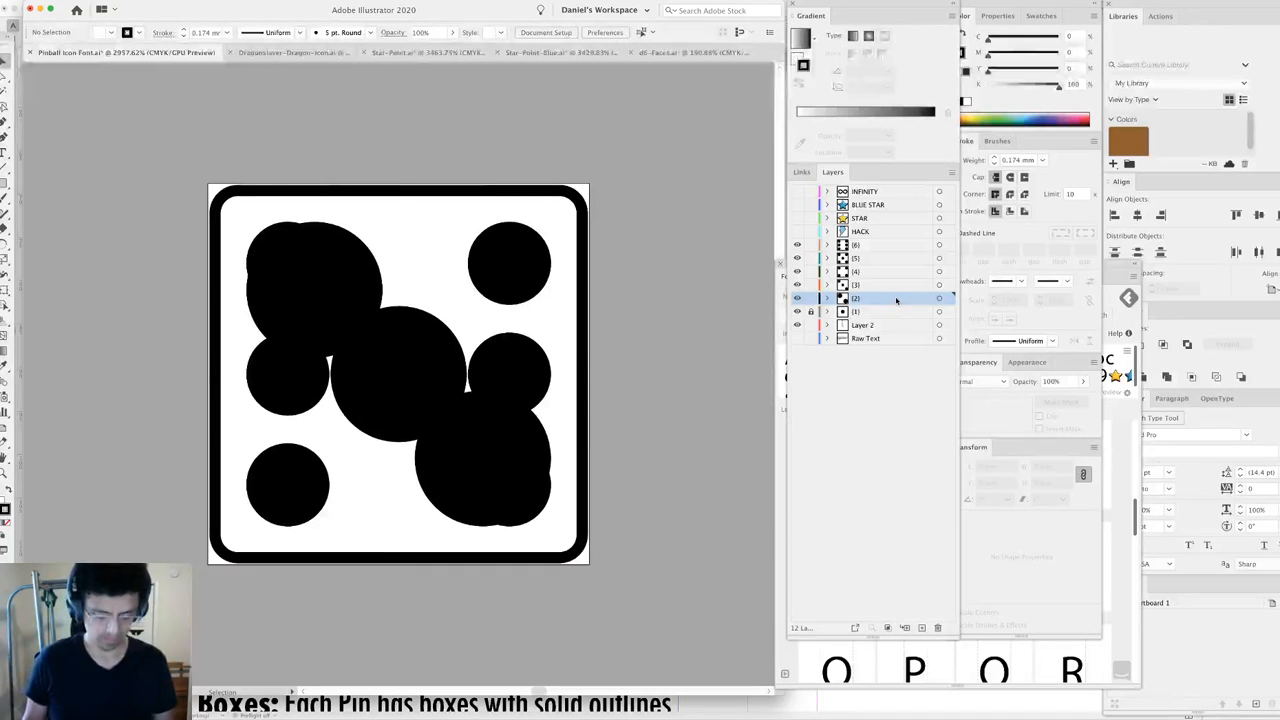
pyautogui.press('super+f')
pyautogui.press('super+shift+bracketleft')
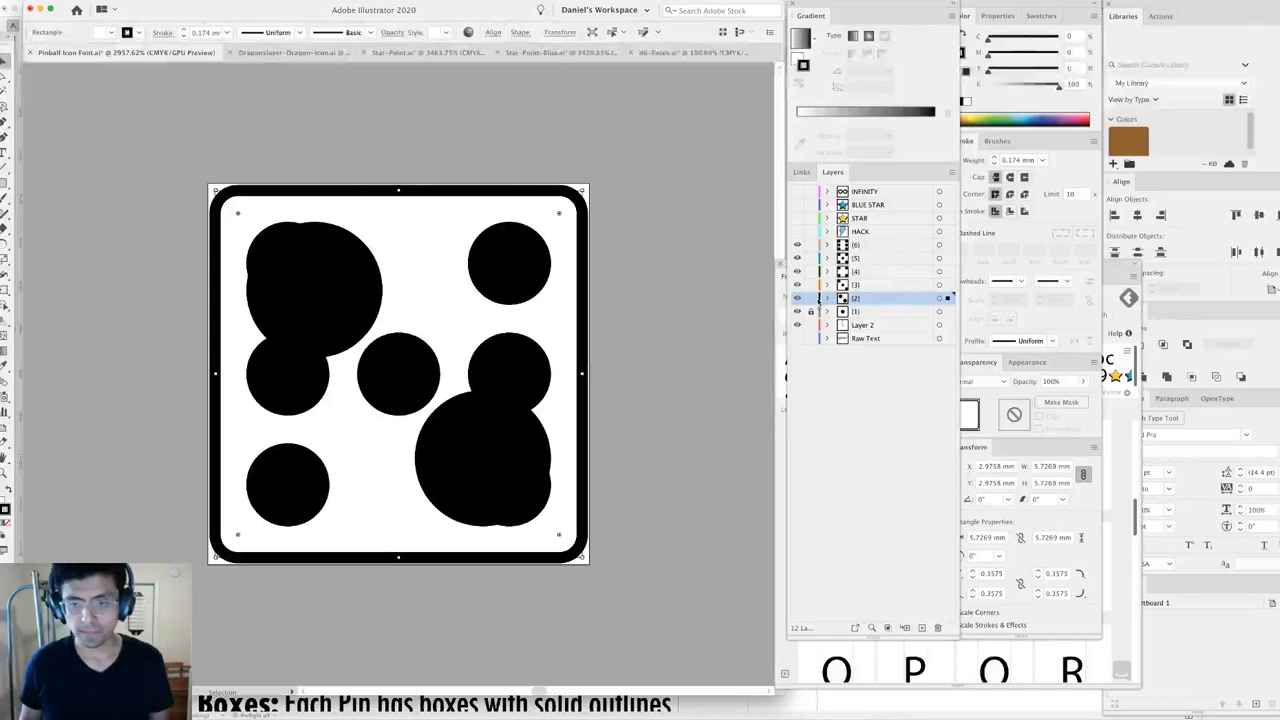
# Lock layer {2} and hide all the die-face layers except {3}.
pyautogui.click(811, 298)
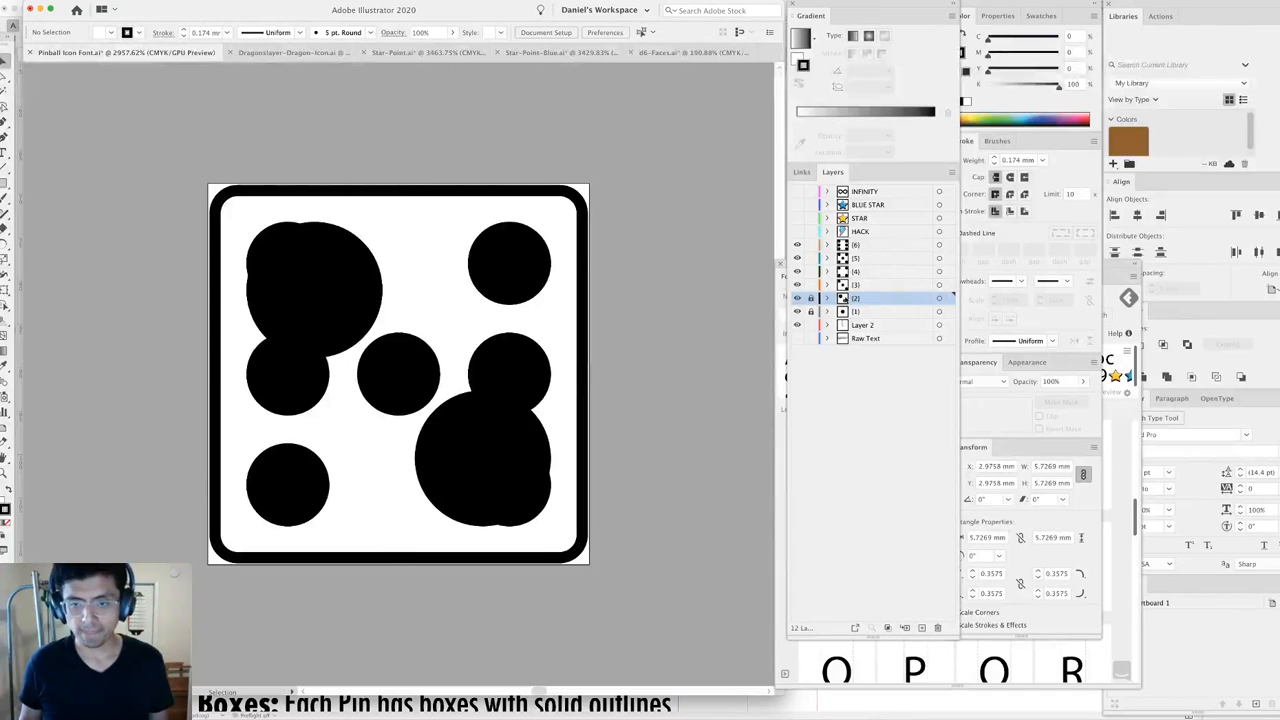
pyautogui.click(797, 299)
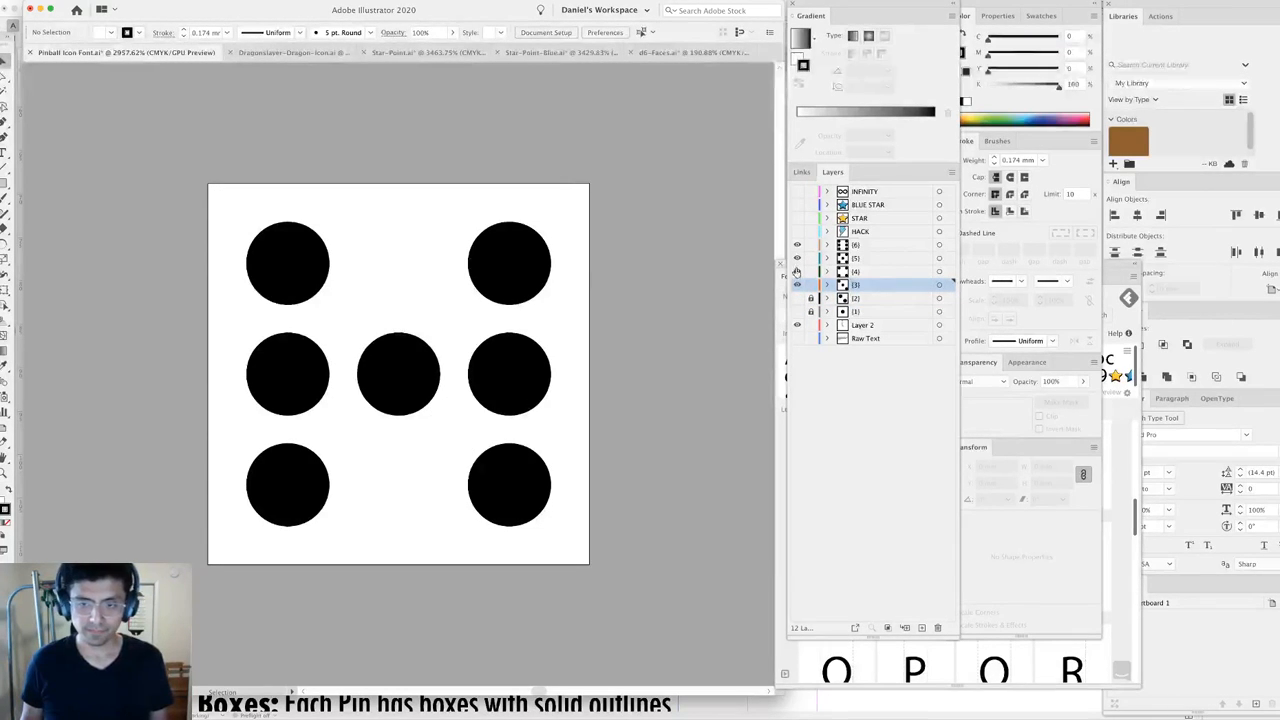
pyautogui.moveTo(797, 245); pyautogui.dragTo(797, 278)
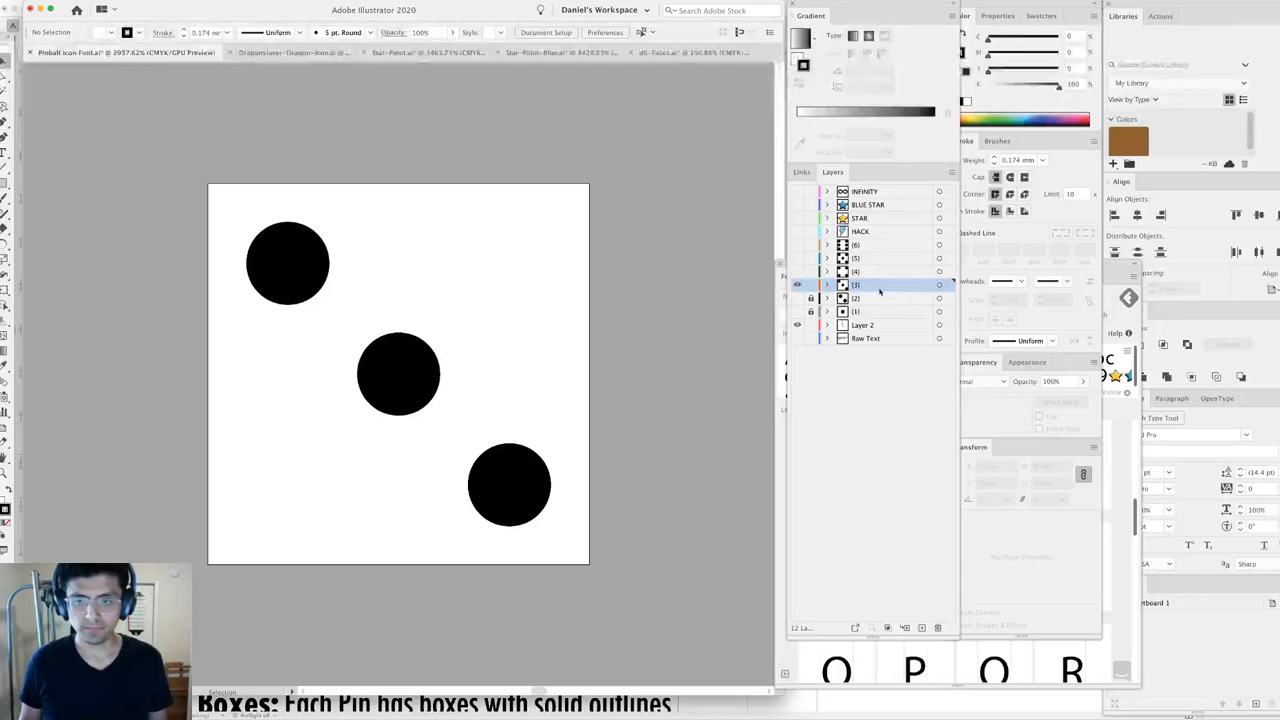
# Paste the rounded square frame behind the dots on layers {3} and {4}, and leave both layers locked and hidden.
pyautogui.press('super+alt+3')
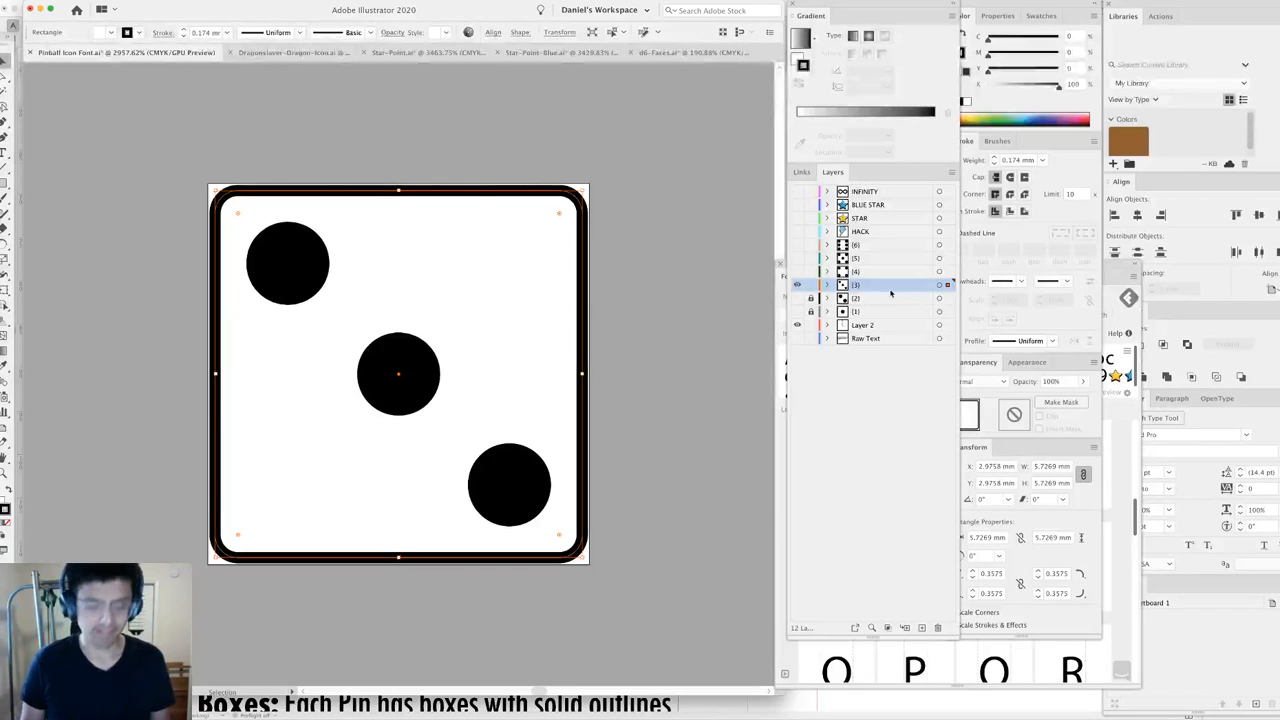
pyautogui.click(798, 284)
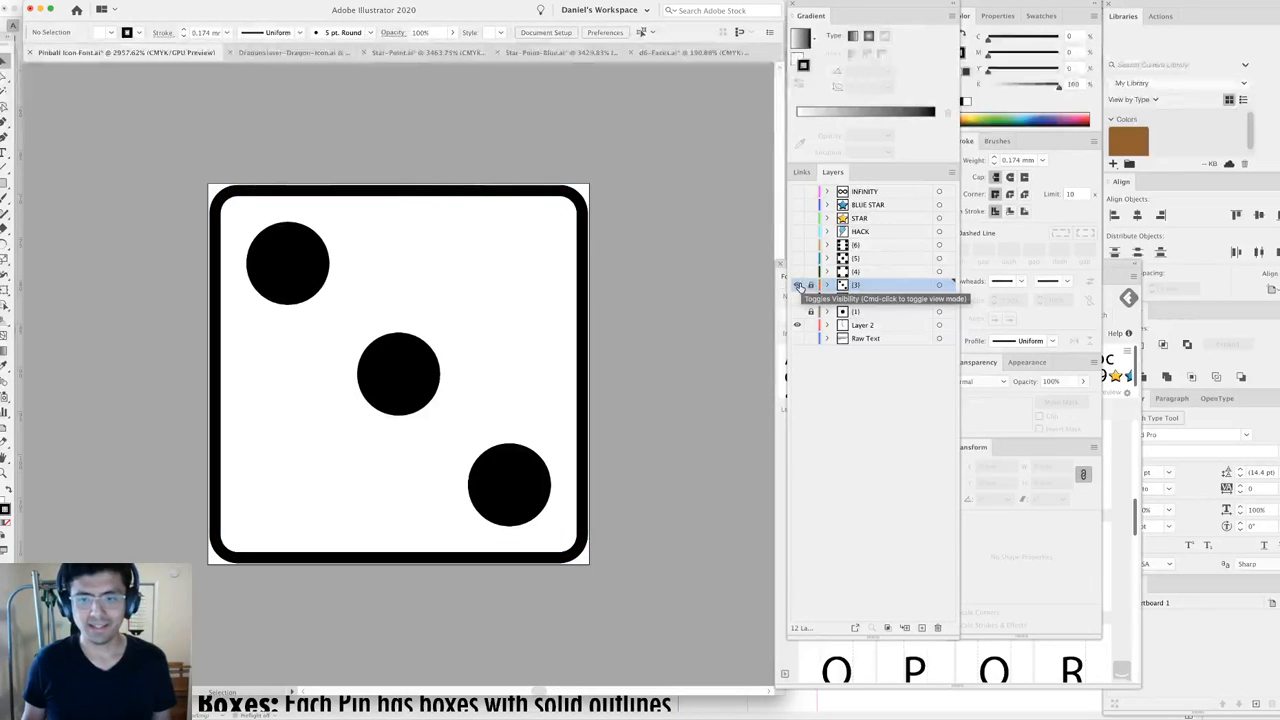
pyautogui.click(797, 271)
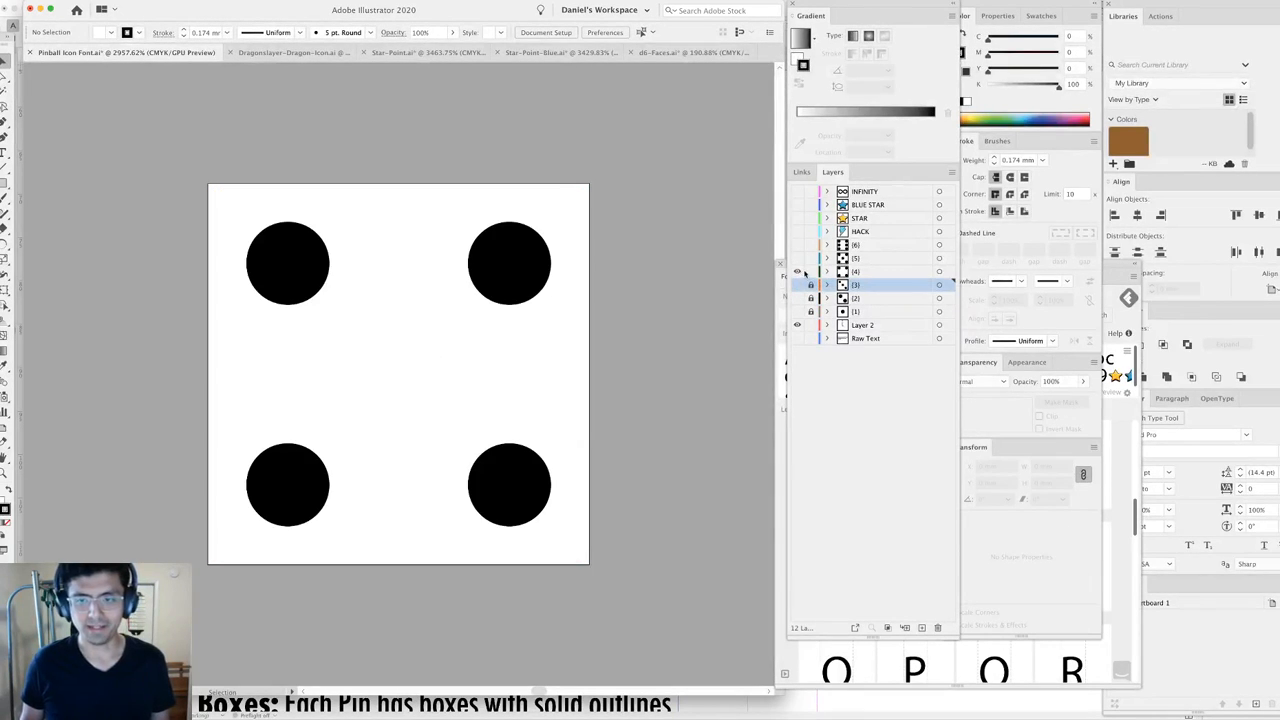
pyautogui.click(855, 272)
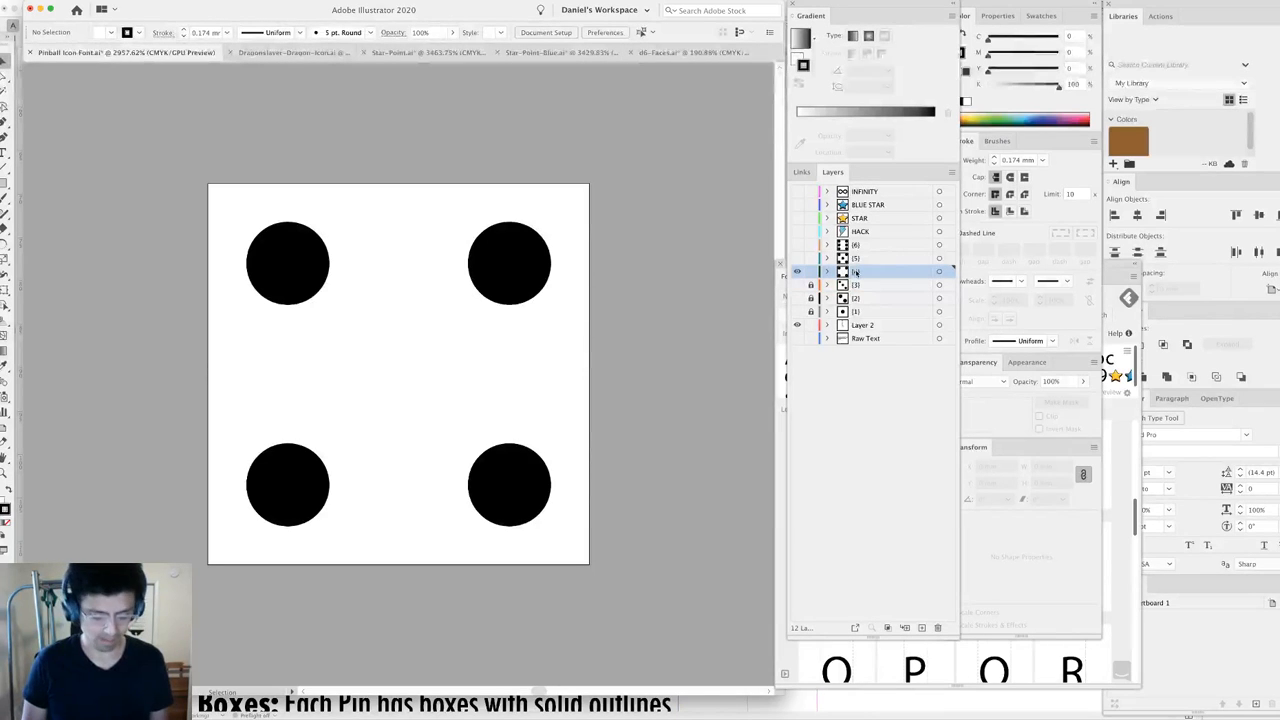
pyautogui.press('super+f')
pyautogui.press('super+shift+[')
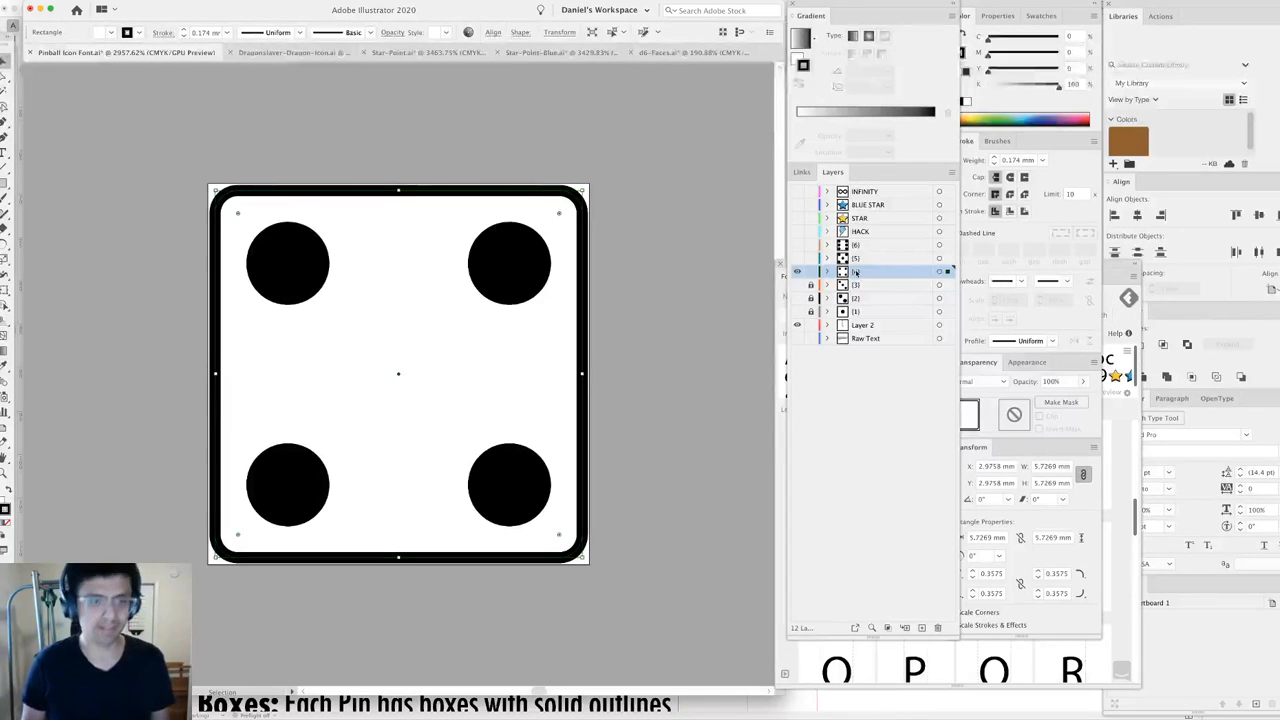
pyautogui.click(811, 271)
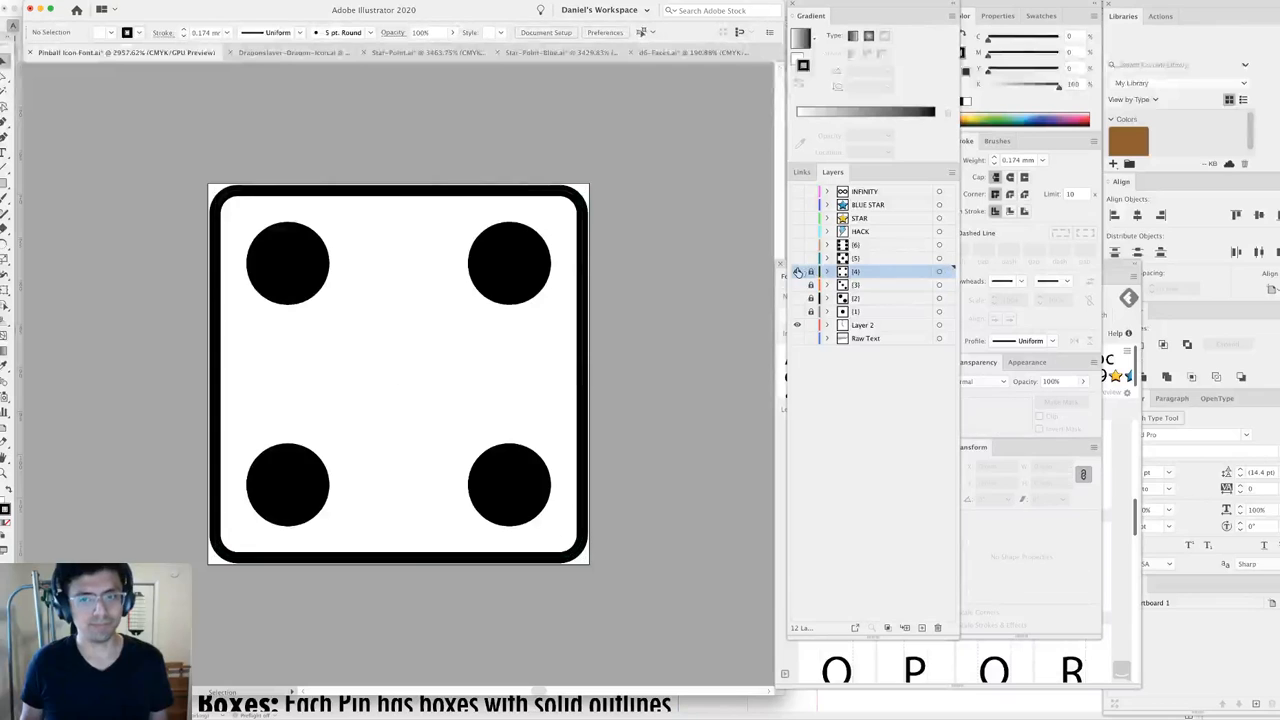
pyautogui.click(797, 271)
# Show layer {5}, paste the rounded square frame in place behind its dots, and lock and hide the layer.
pyautogui.click(797, 258)
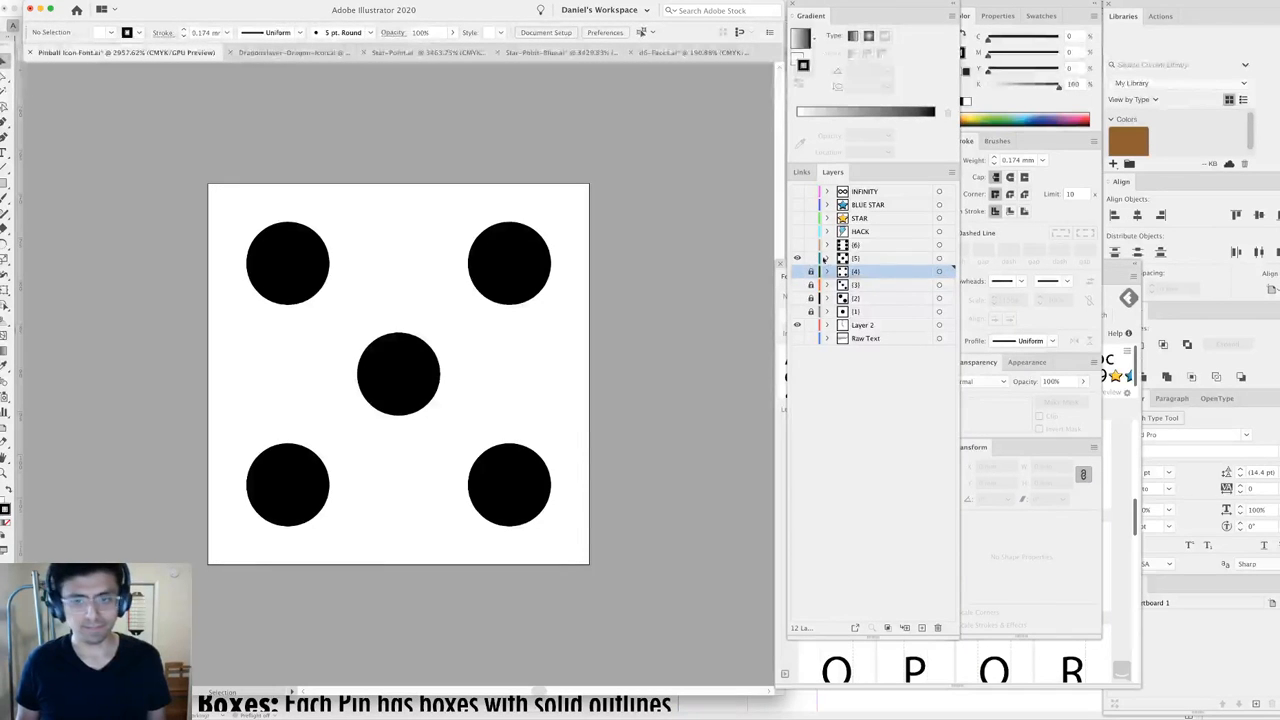
pyautogui.click(866, 259)
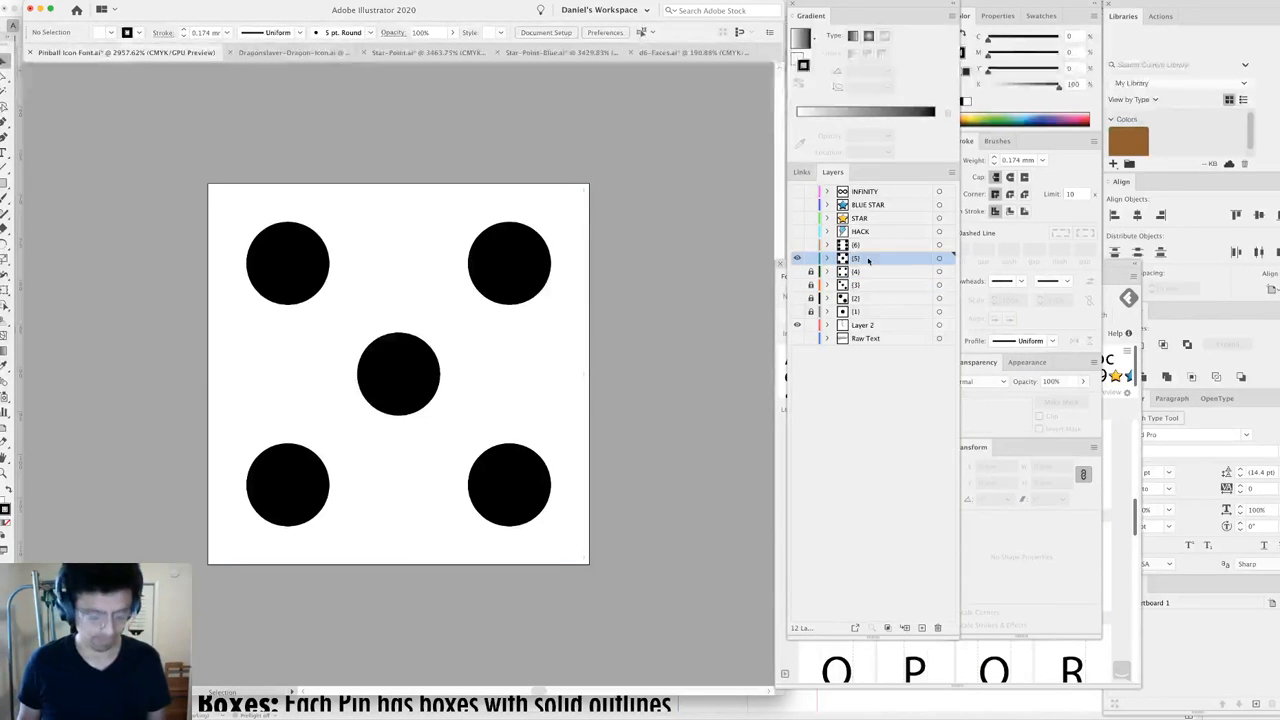
pyautogui.press('super+f')
pyautogui.press('super+shift+bracketleft')
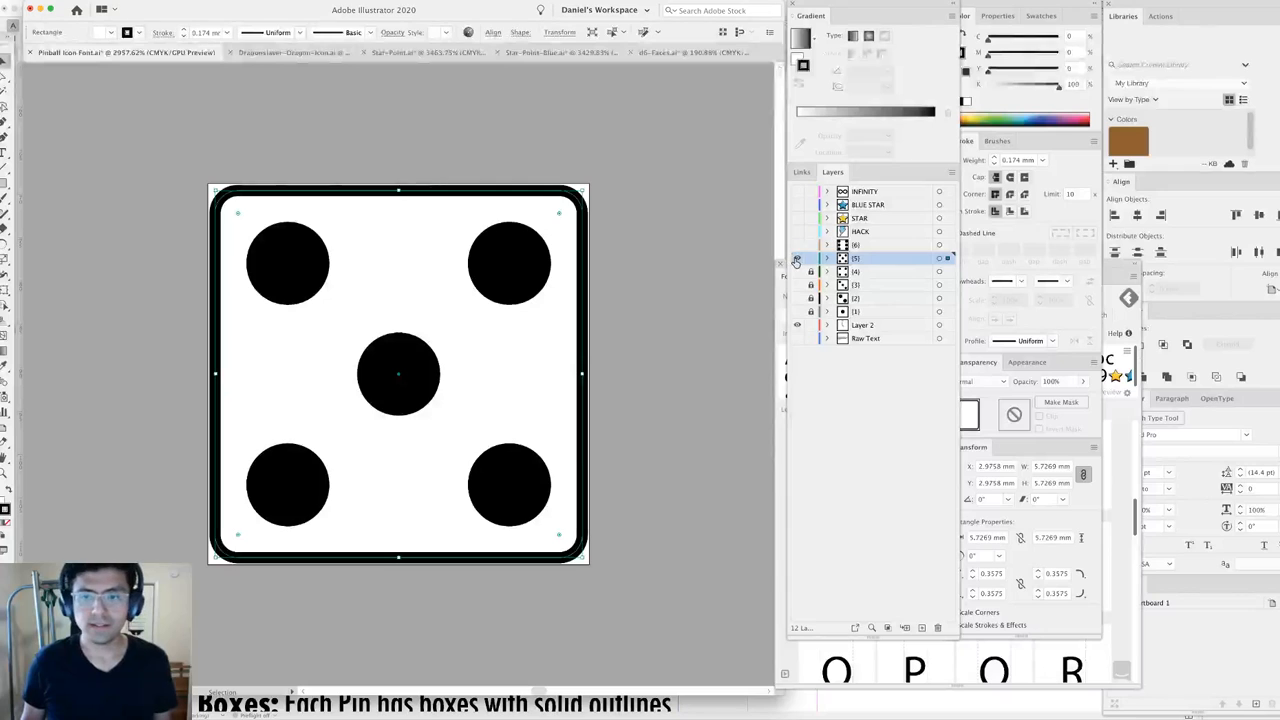
pyautogui.click(797, 258)
# Paste the rounded square frame in place behind the dots on layer {6}, and lock and hide the layer.
pyautogui.click(797, 245)
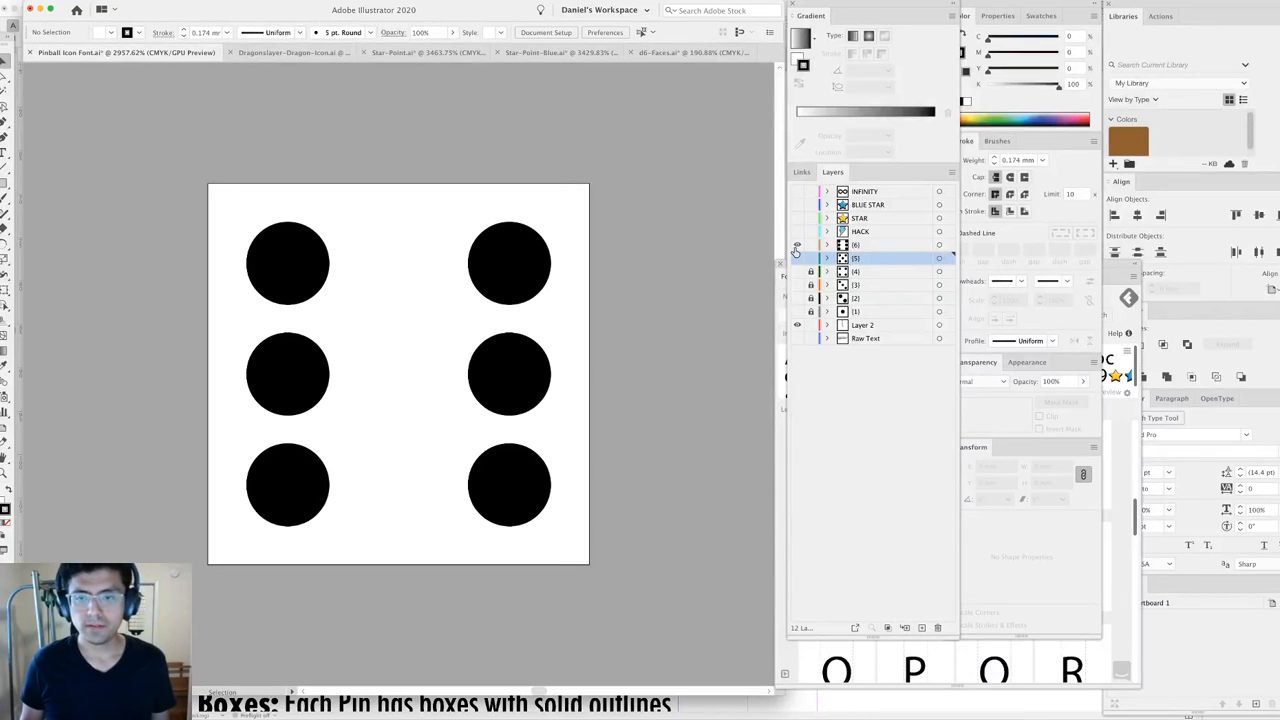
pyautogui.click(858, 246)
pyautogui.press('super+f')
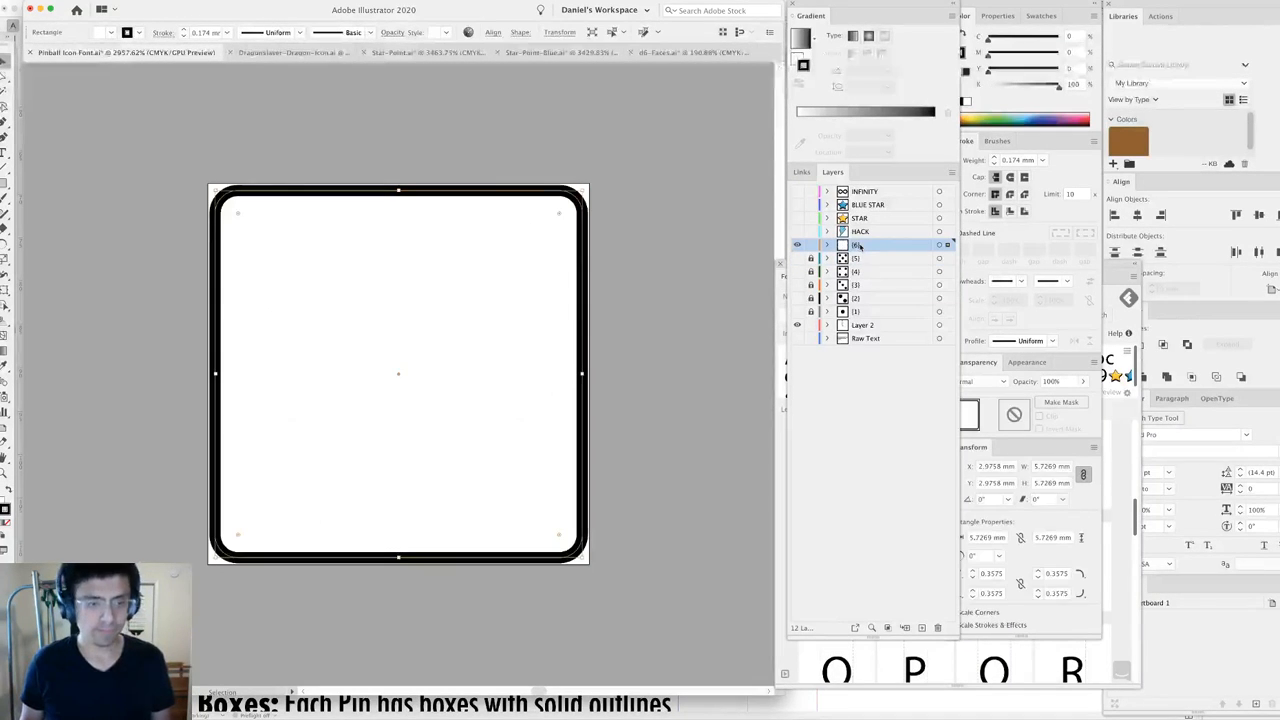
pyautogui.press('super+shift+bracketleft')
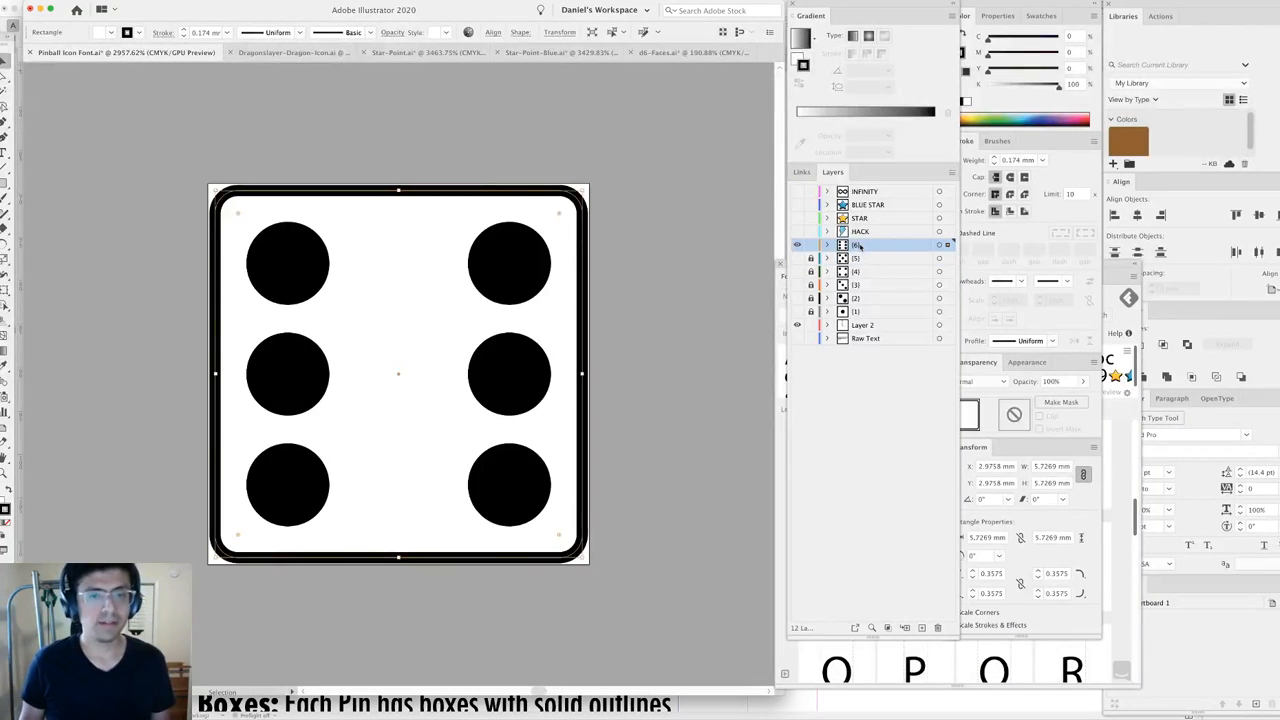
pyautogui.click(799, 246)
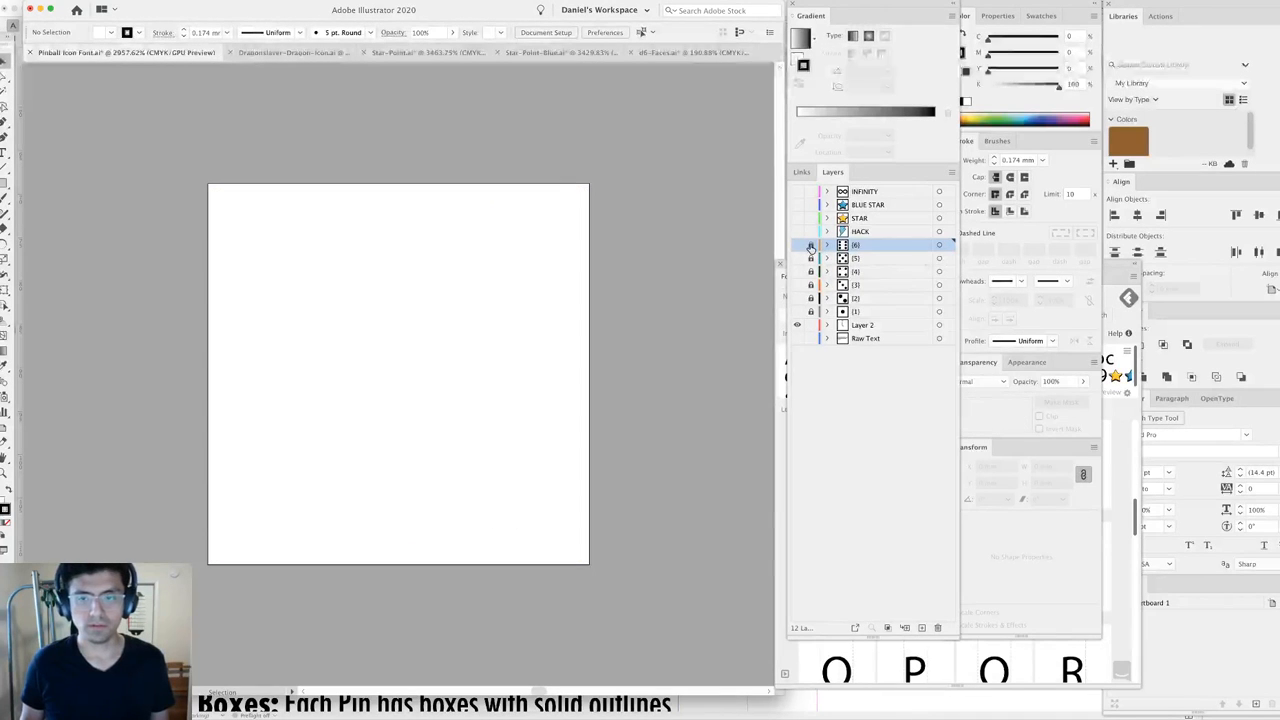
# Unlock the six dice layers and show each one briefly to check its face, leaving them all hidden.
pyautogui.click(798, 312)
pyautogui.click(798, 312)
pyautogui.click(798, 298)
pyautogui.click(798, 298)
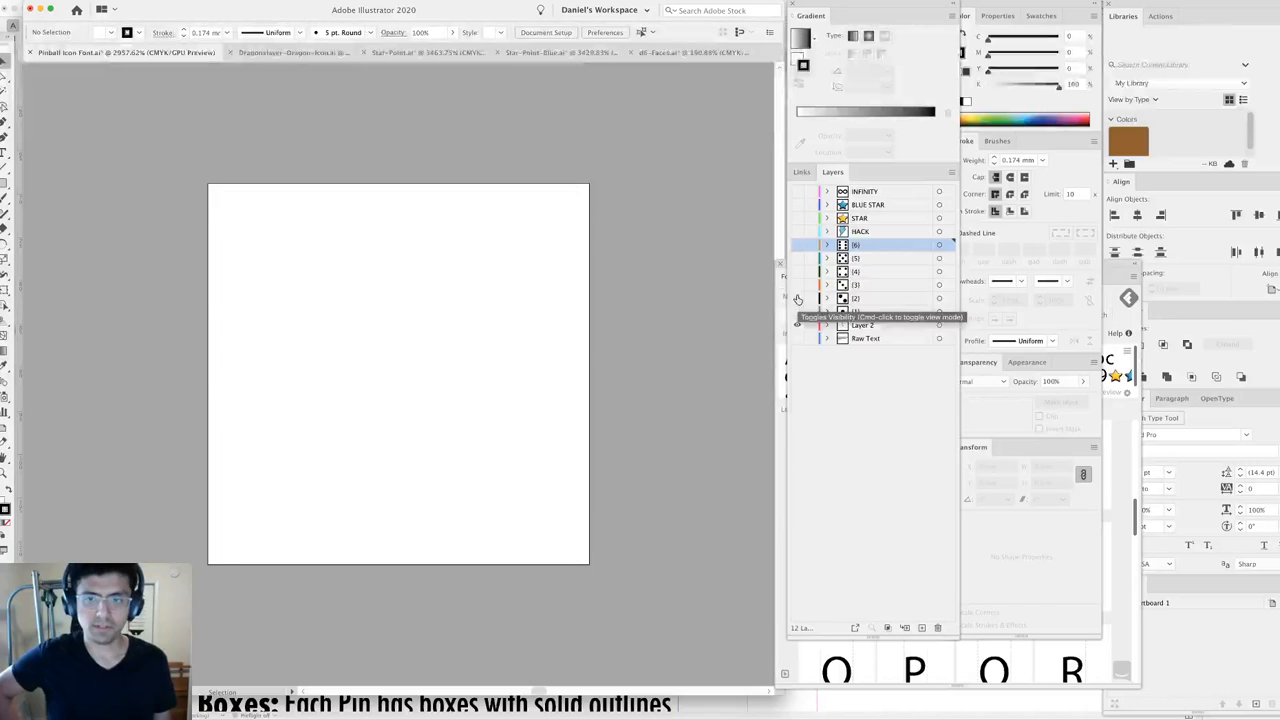
pyautogui.click(798, 285)
pyautogui.click(798, 285)
pyautogui.click(797, 272)
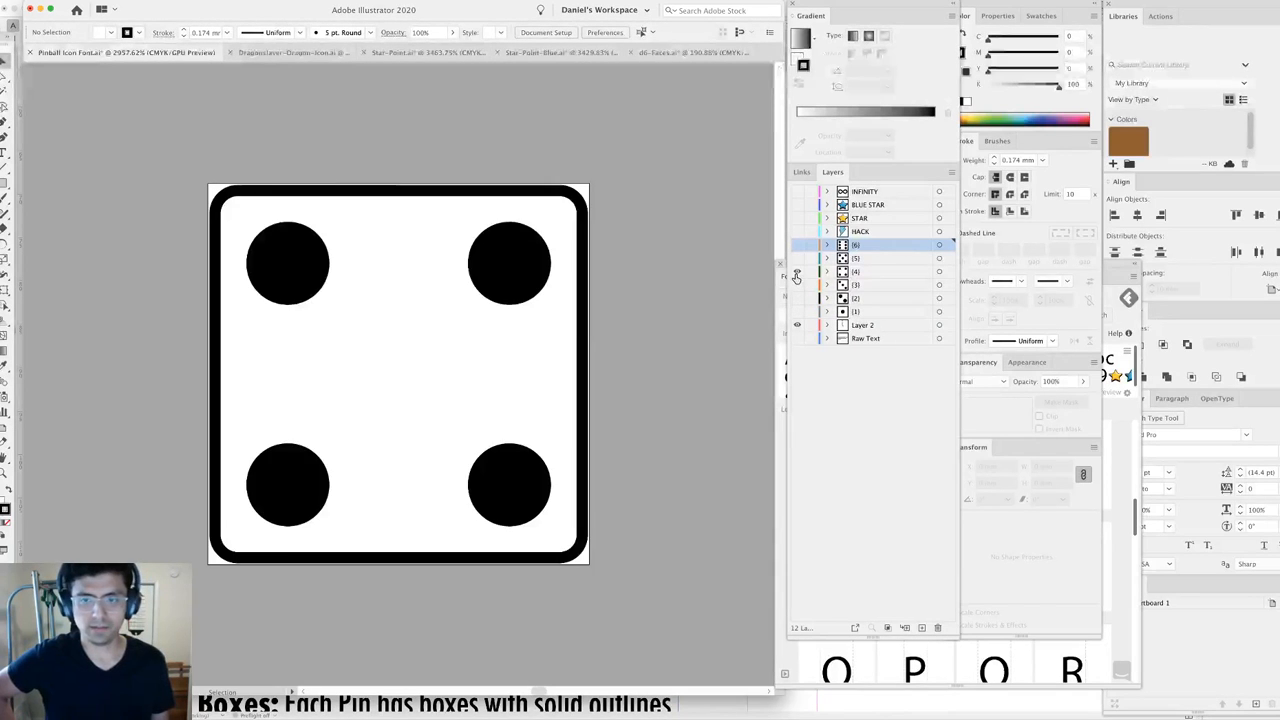
pyautogui.click(797, 272)
pyautogui.click(797, 258)
pyautogui.click(797, 258)
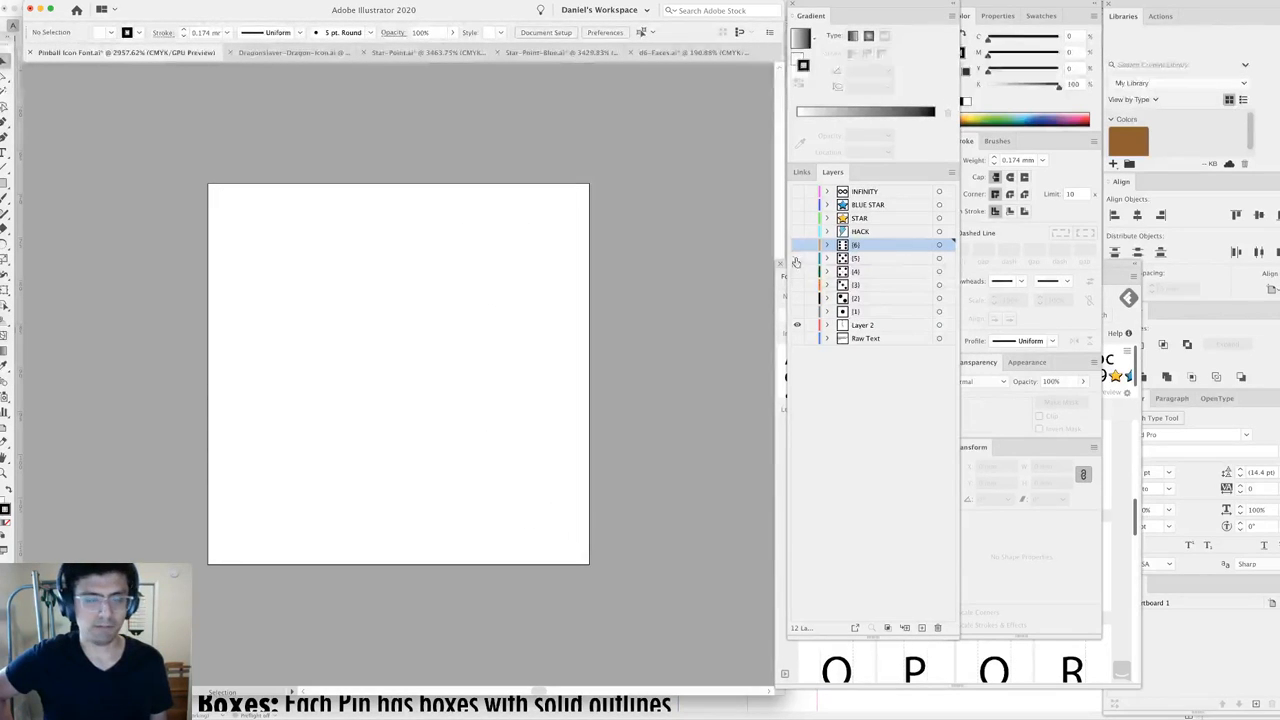
pyautogui.click(797, 245)
pyautogui.click(797, 245)
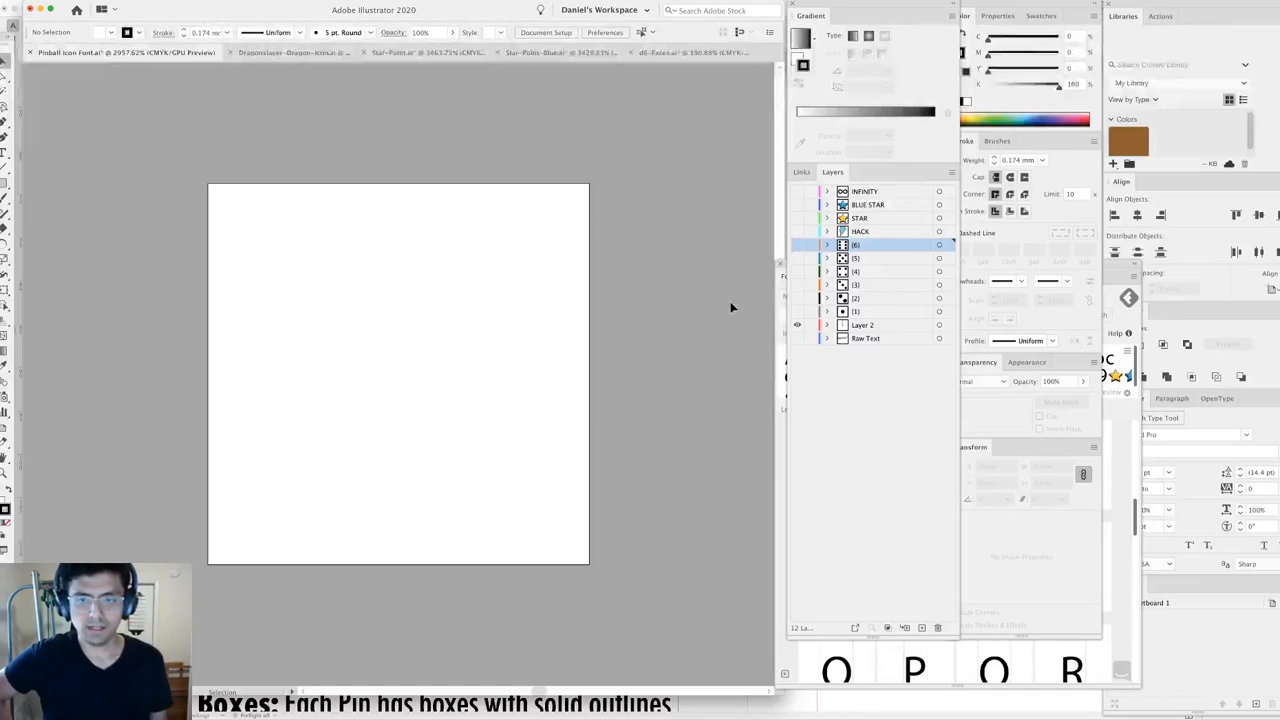
# Show layer {1} and group the dot with its rounded square frame.
pyautogui.click(797, 311)
pyautogui.moveTo(572, 252); pyautogui.dragTo(352, 438)
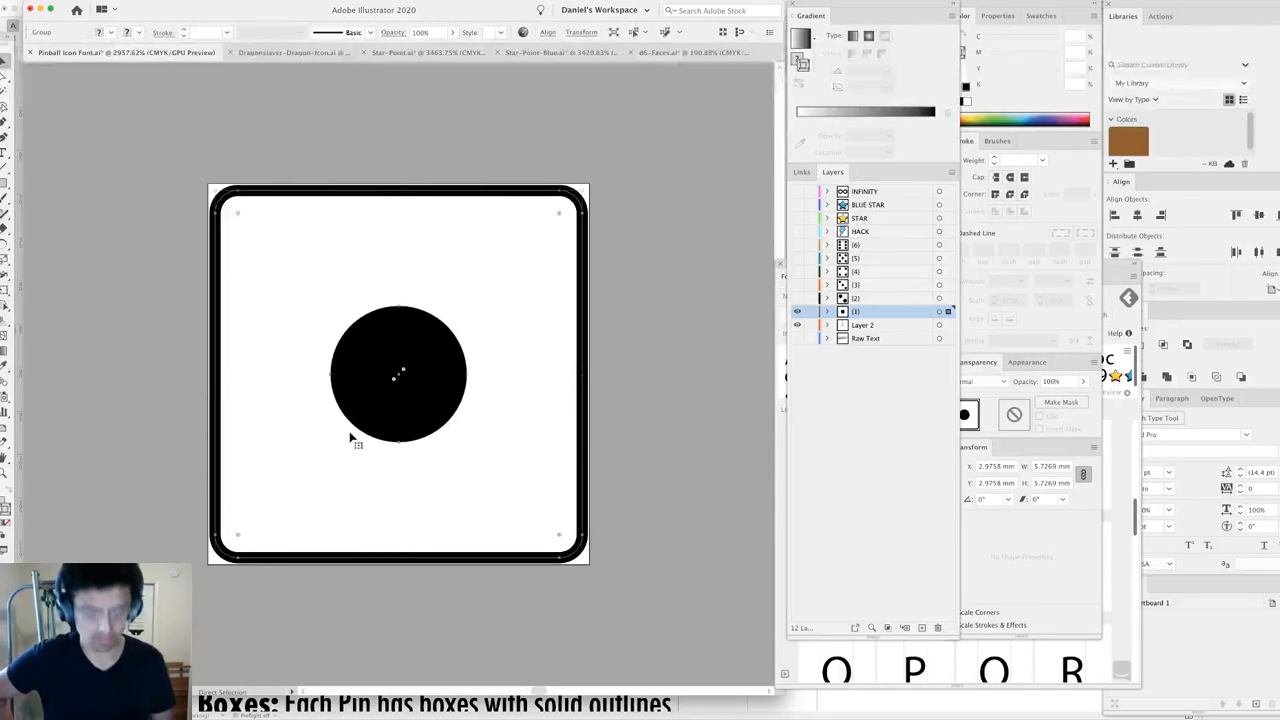
pyautogui.press('v')
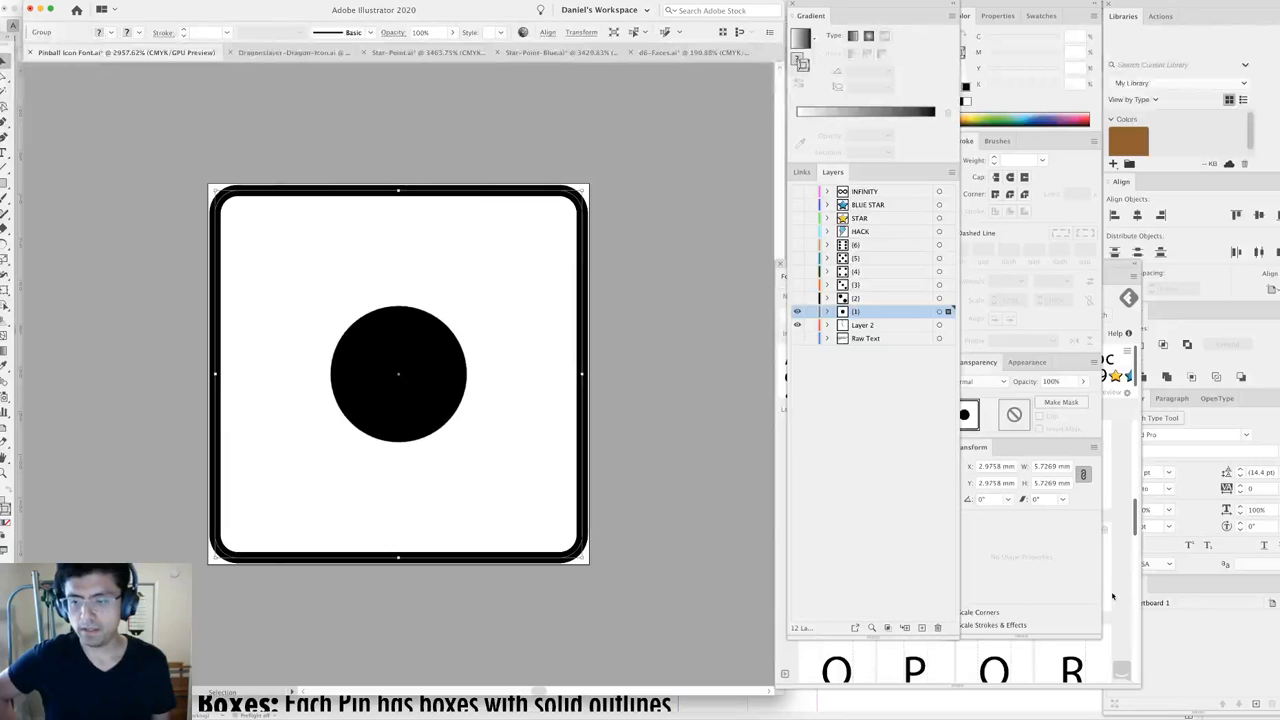
# Try to create the ligature {1} from the selected one-dot die face in Fontself Maker.
pyautogui.click(1116, 595)
pyautogui.click(855, 315)
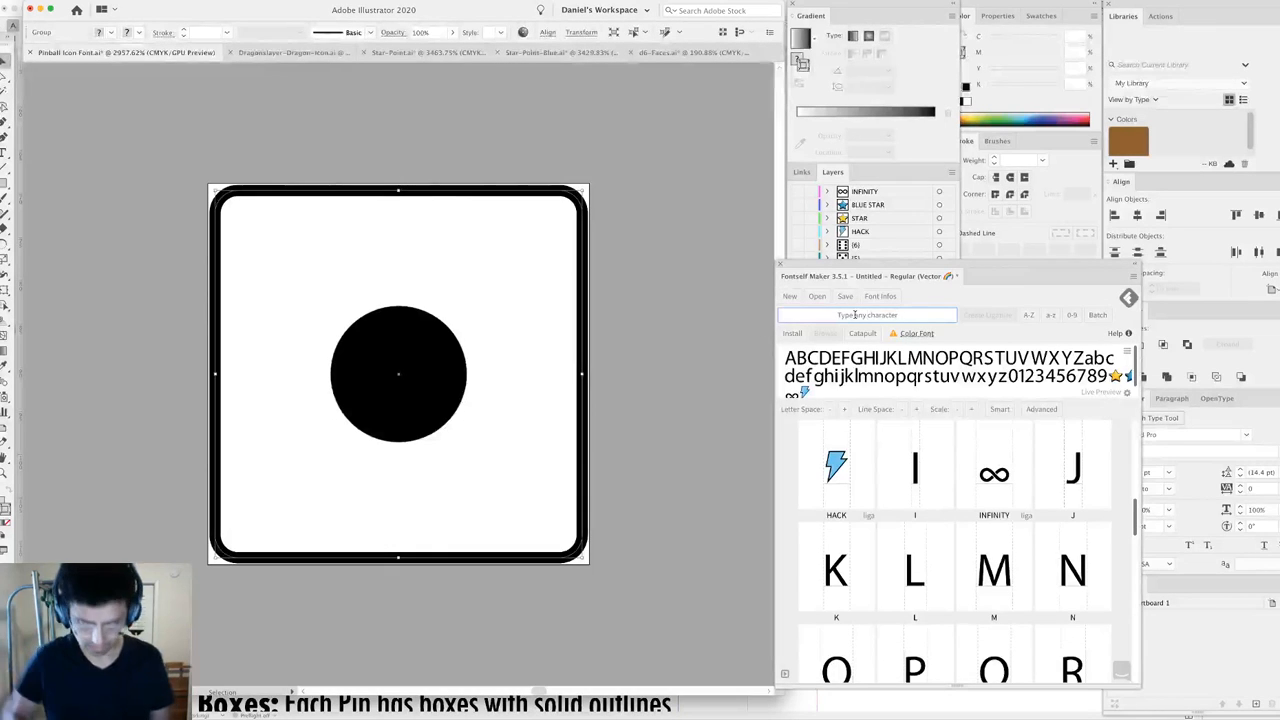
pyautogui.write('(1')
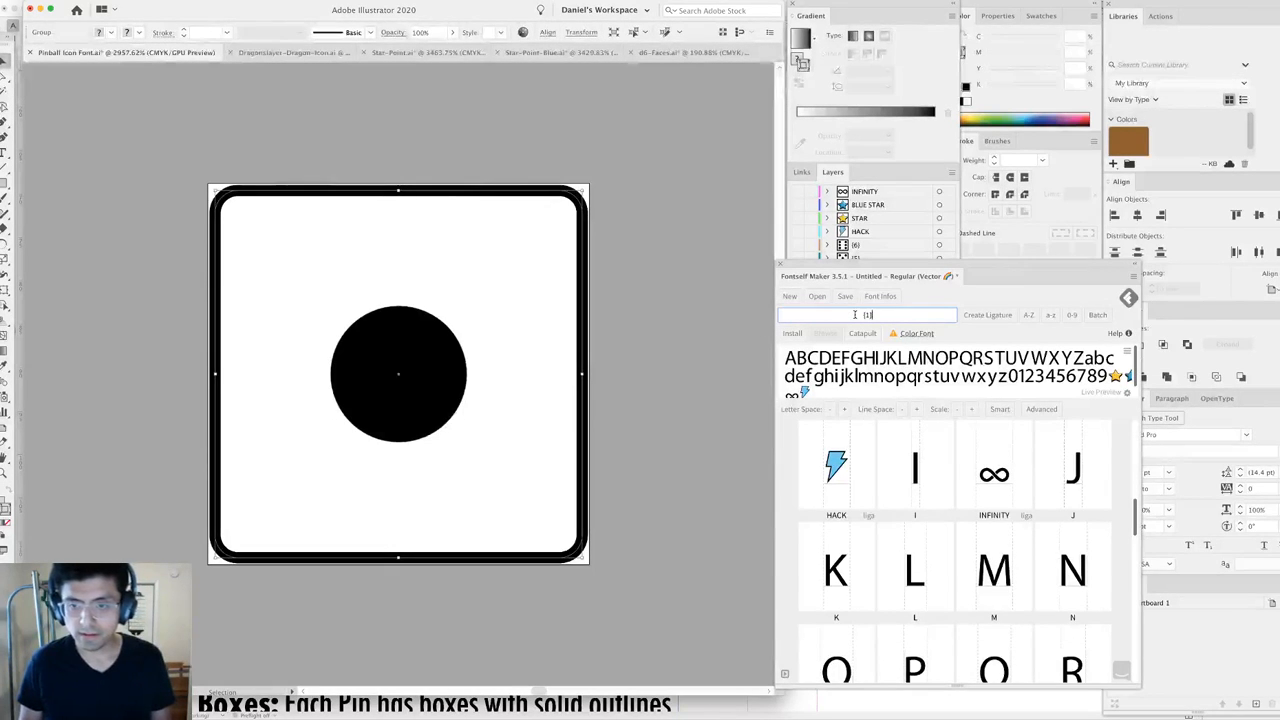
pyautogui.write(')')
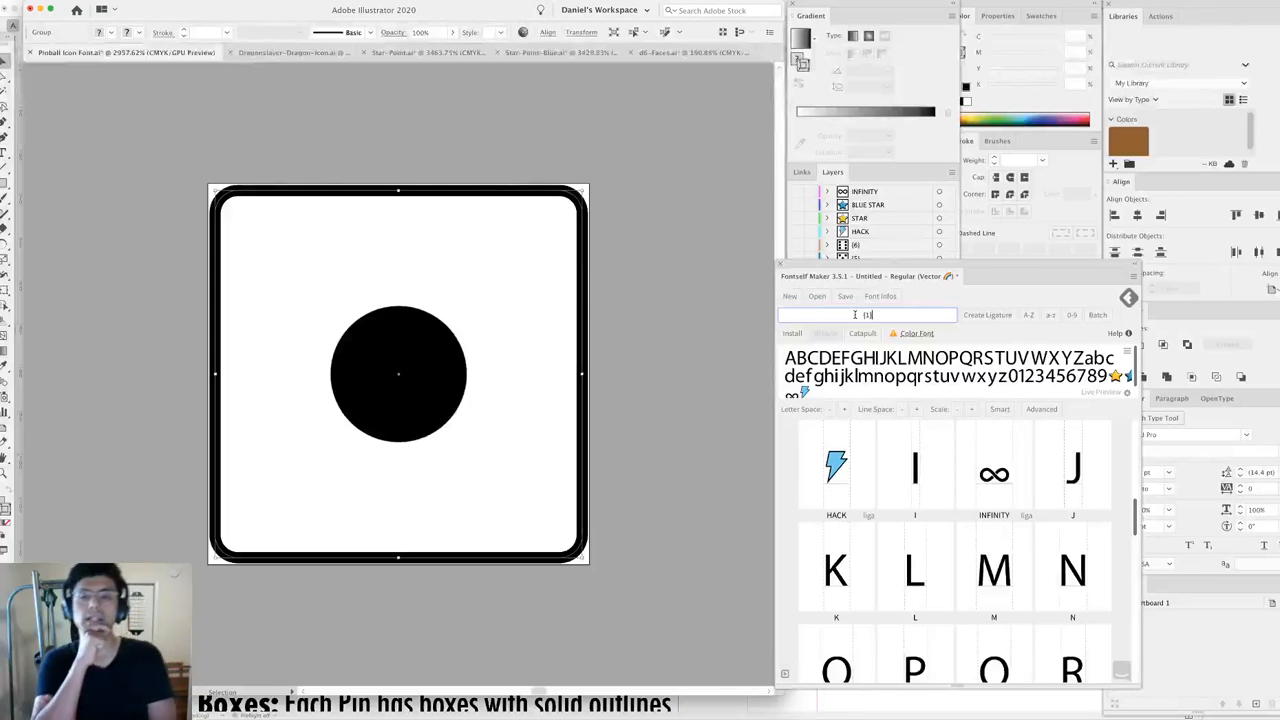
pyautogui.click(990, 318)
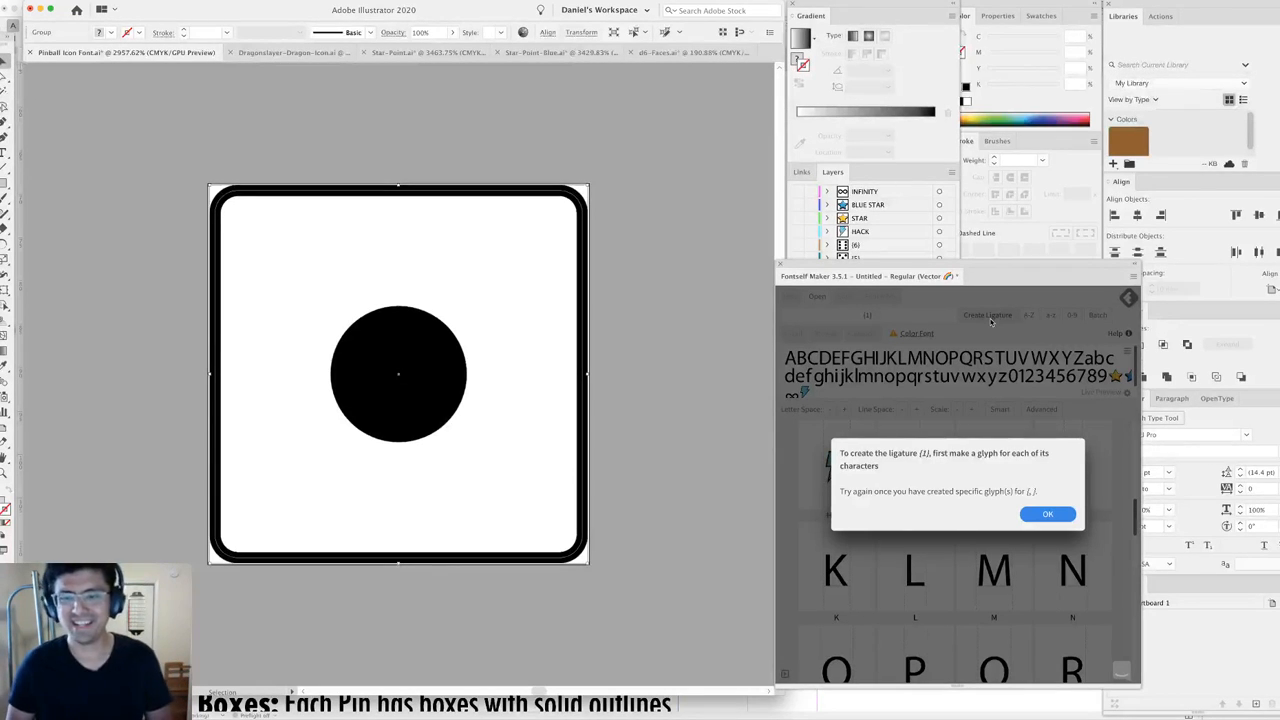
pyautogui.click(1043, 513)
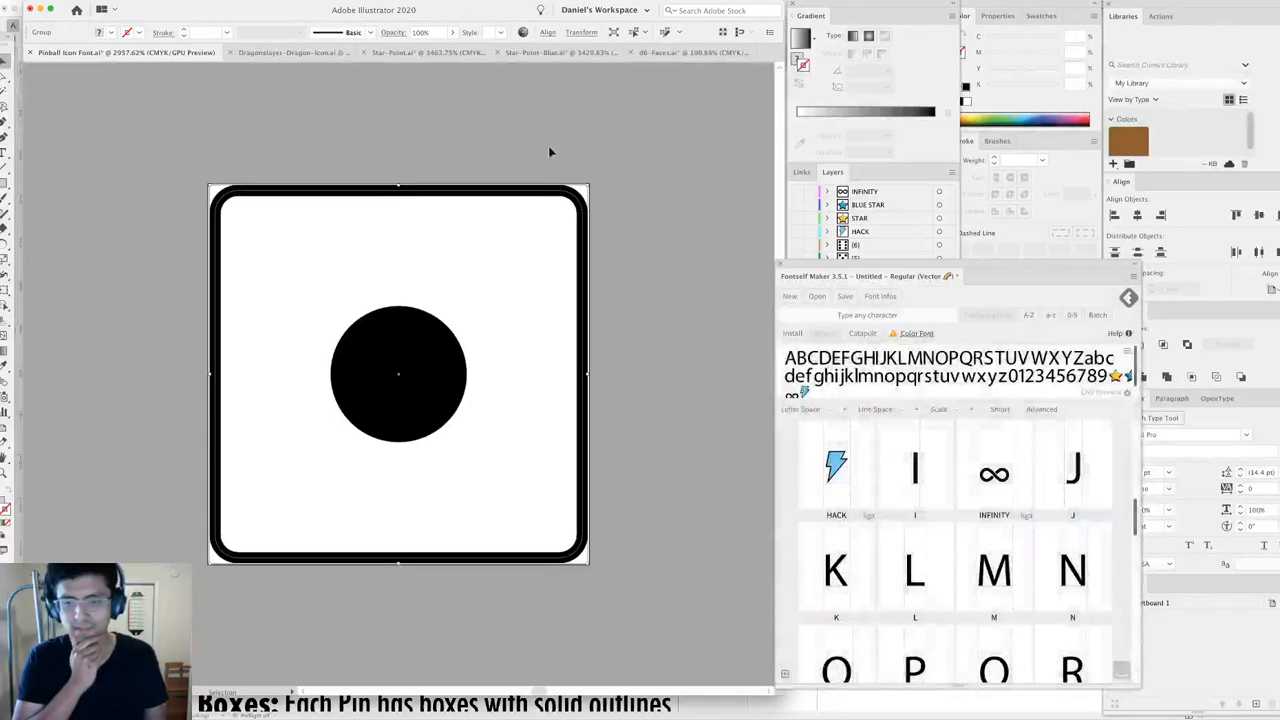
# Copy the closing brace from the {4} text and paste it as a separate text object.
pyautogui.click(522, 119)
pyautogui.press('super+minus')
pyautogui.press('super+minus')
pyautogui.press('super+minus')
pyautogui.press('super+minus')
pyautogui.press('v')
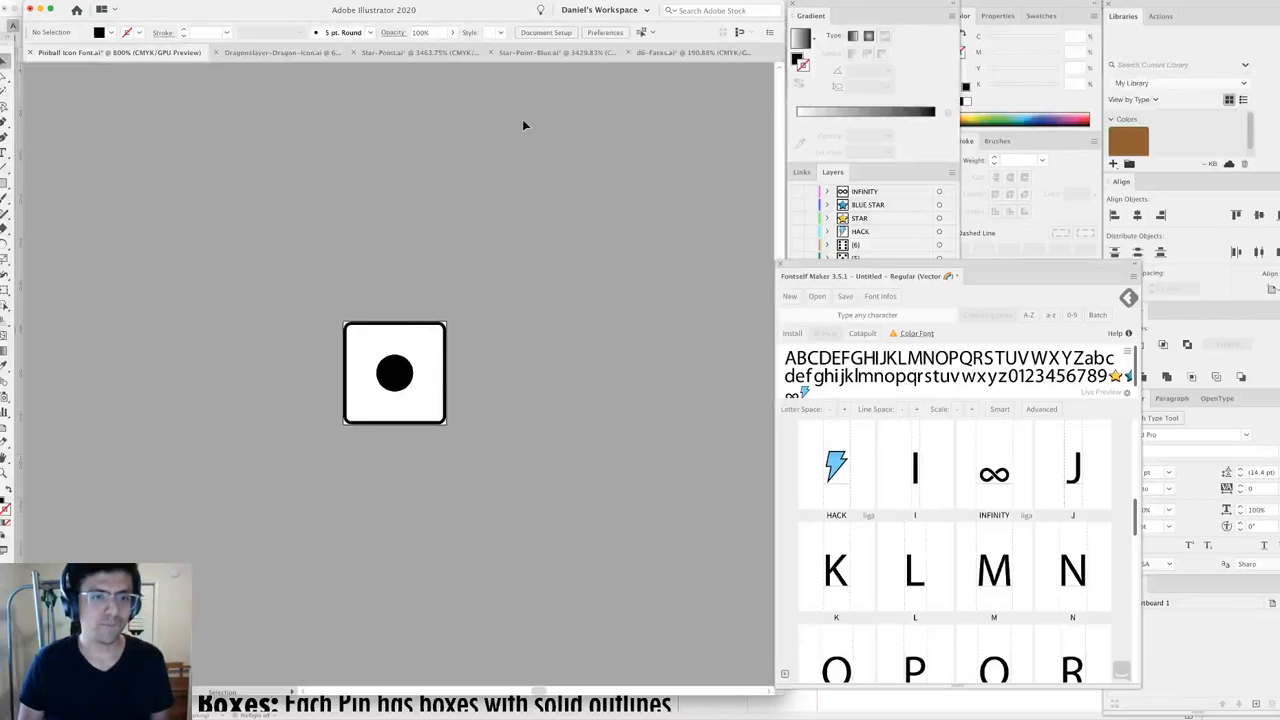
pyautogui.moveTo(268, 237); pyautogui.dragTo(680, 302)
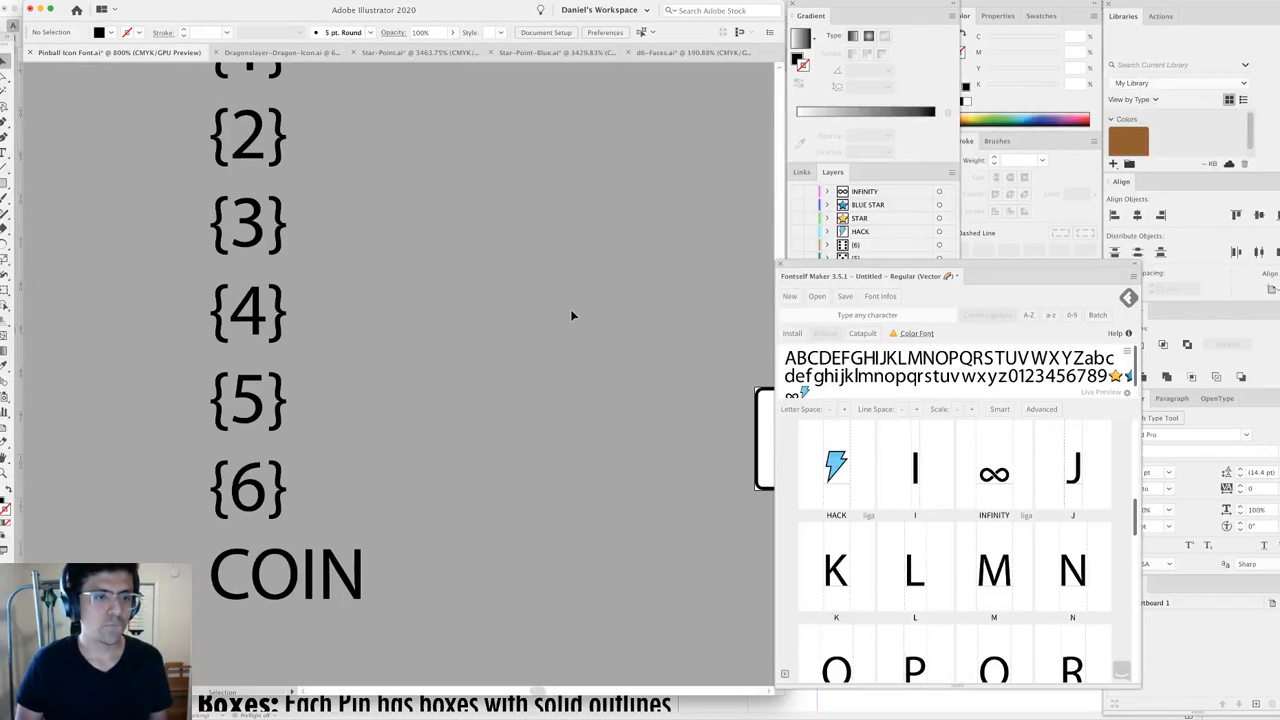
pyautogui.doubleClick(268, 304)
pyautogui.doubleClick(269, 306)
pyautogui.hotkey('ctrl', 'c')
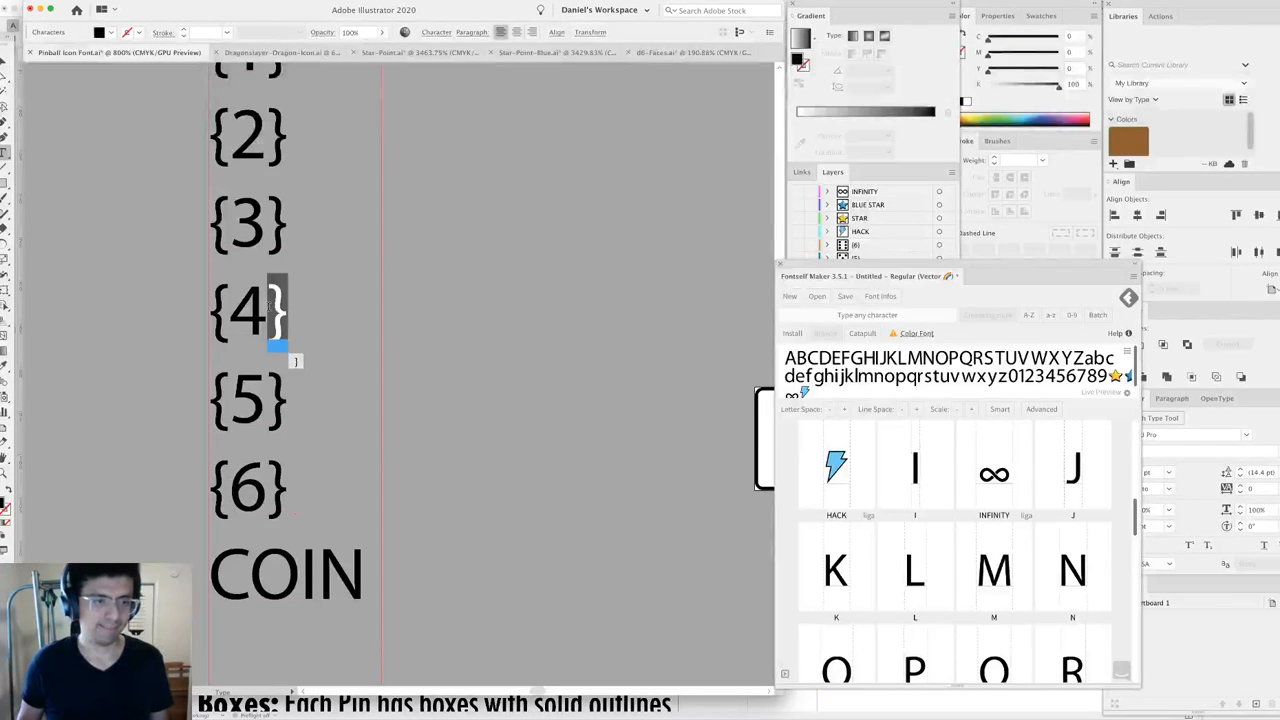
pyautogui.press('Escape')
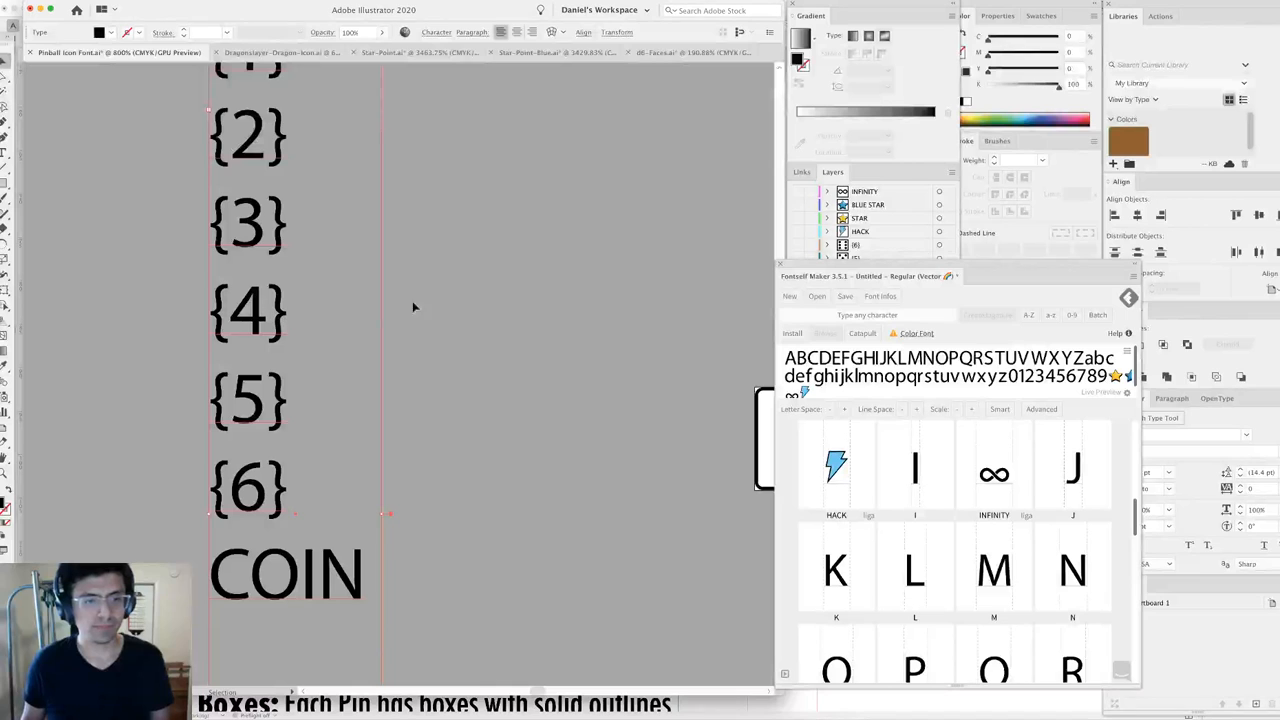
pyautogui.hotkey('ctrl', 'v')
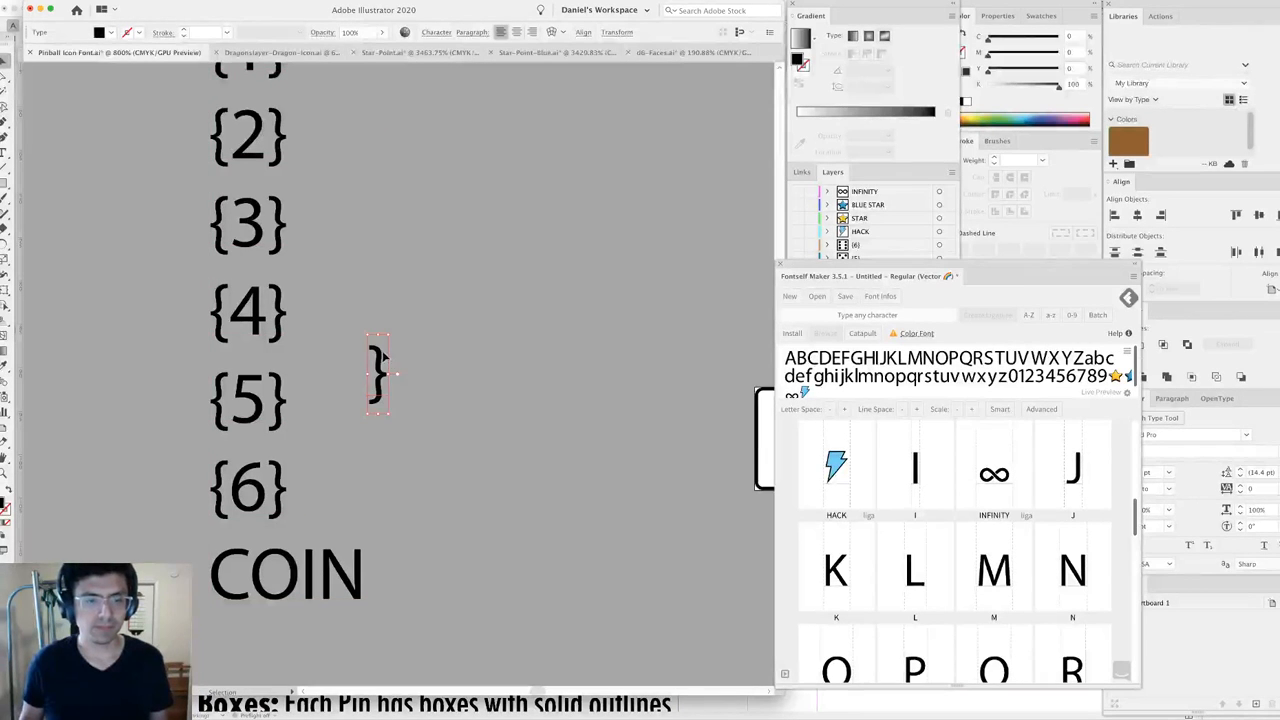
# Place two copies of the brace side by side on the empty canvas and change the left one to an opening brace.
pyautogui.moveTo(383, 352); pyautogui.dragTo(560, 287)
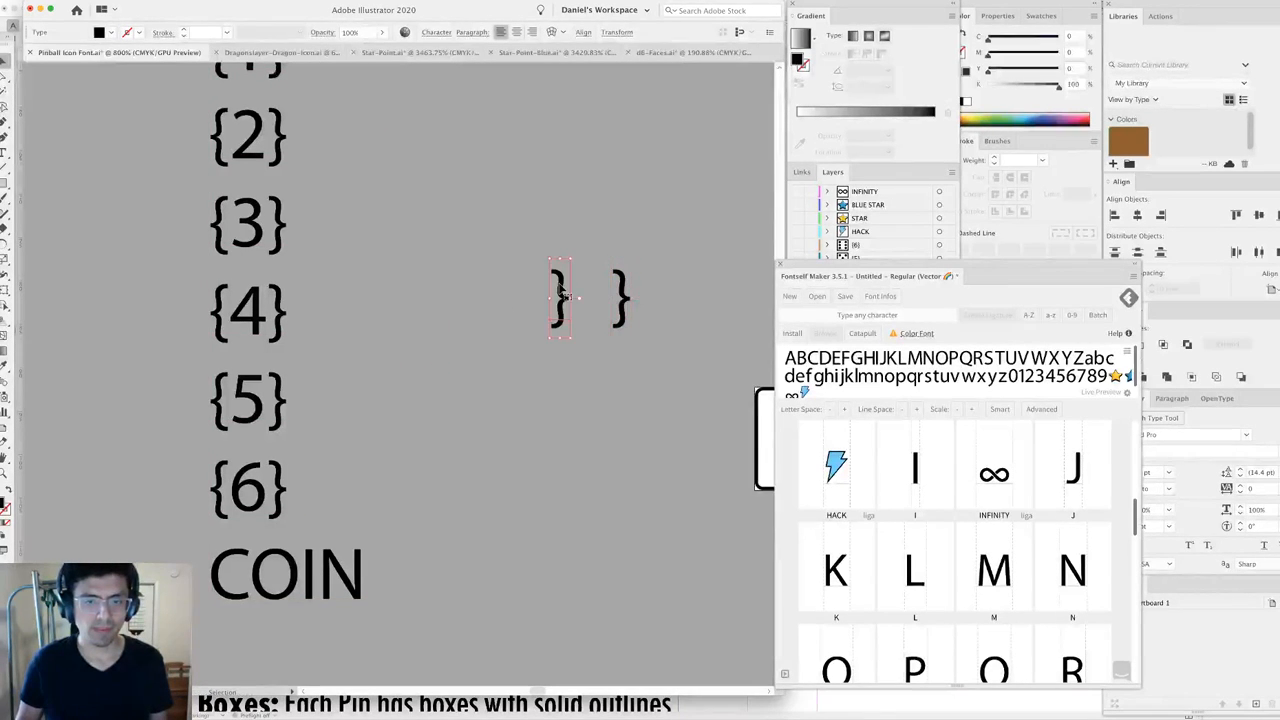
pyautogui.doubleClick(561, 294)
pyautogui.write('{')
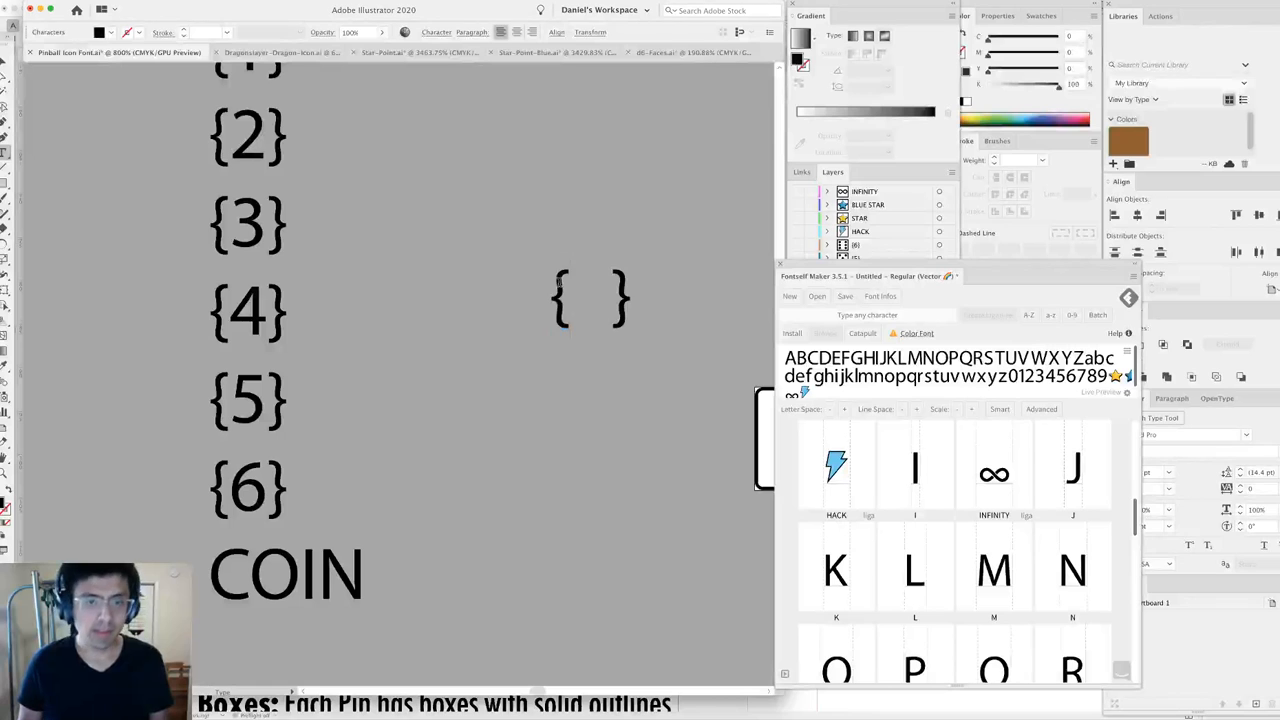
pyautogui.press('Escape')
# Select both brace text objects and convert them to outlines.
pyautogui.keyDown('shift'); pyautogui.click(620, 280); pyautogui.keyUp('shift')
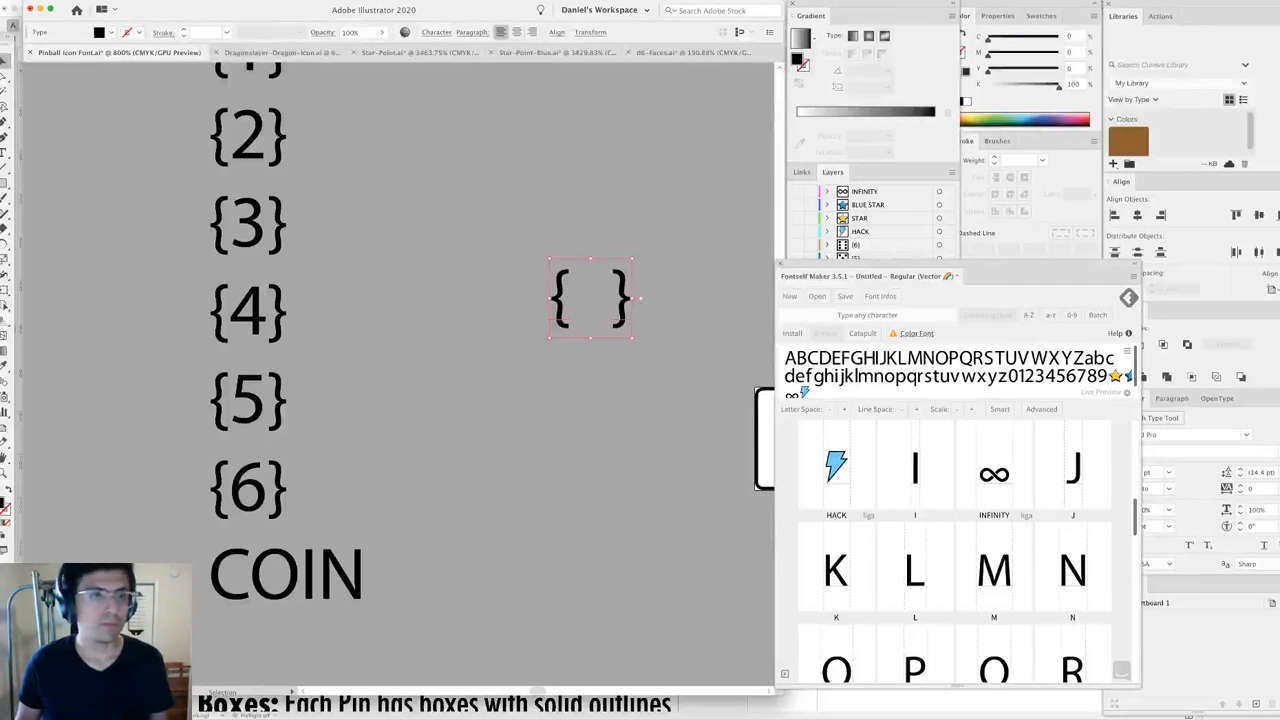
pyautogui.click(146, 2)
pyautogui.click(235, 159)
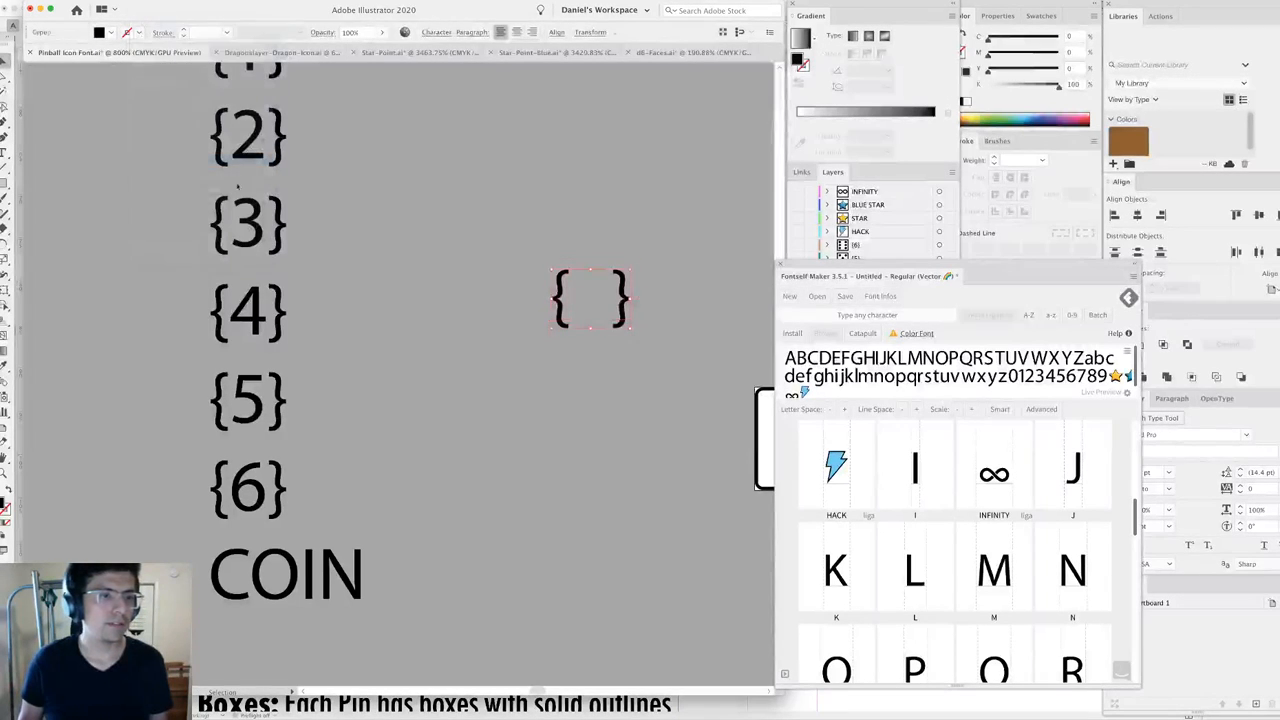
# Create the { glyph in Fontself Maker from the outlined opening brace alone.
pyautogui.click(551, 237)
pyautogui.click(563, 305)
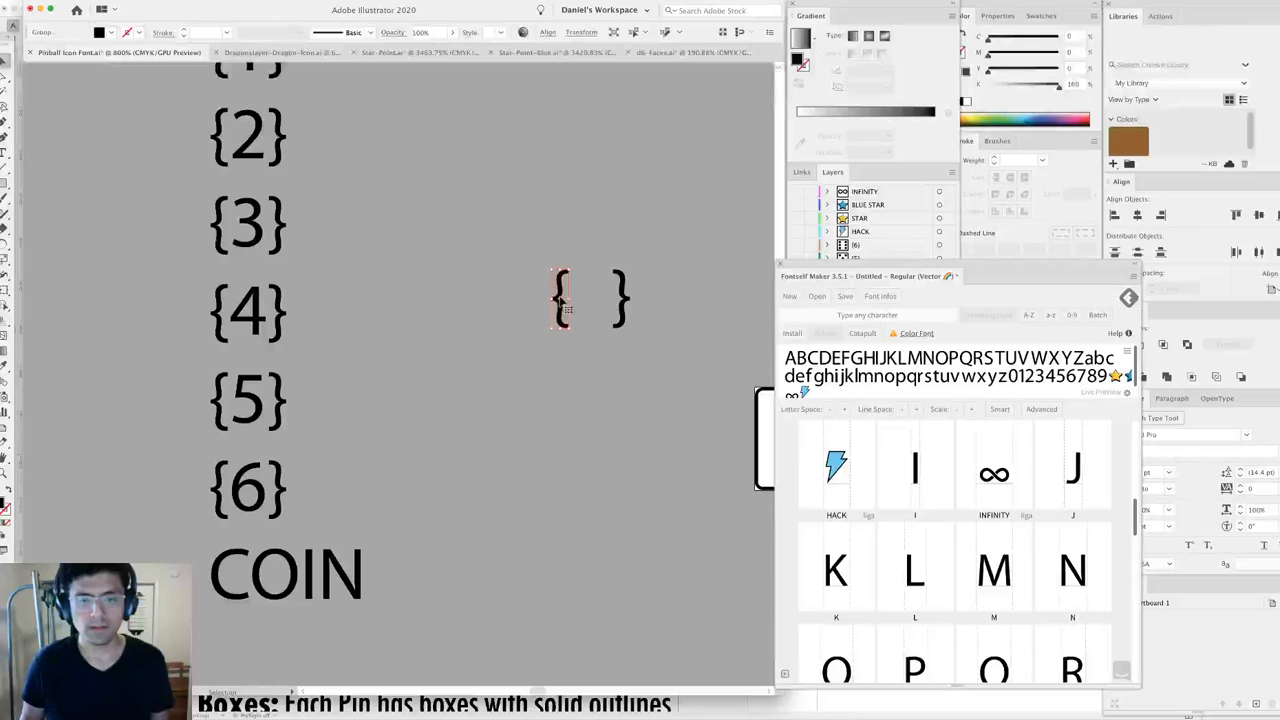
pyautogui.click(920, 315)
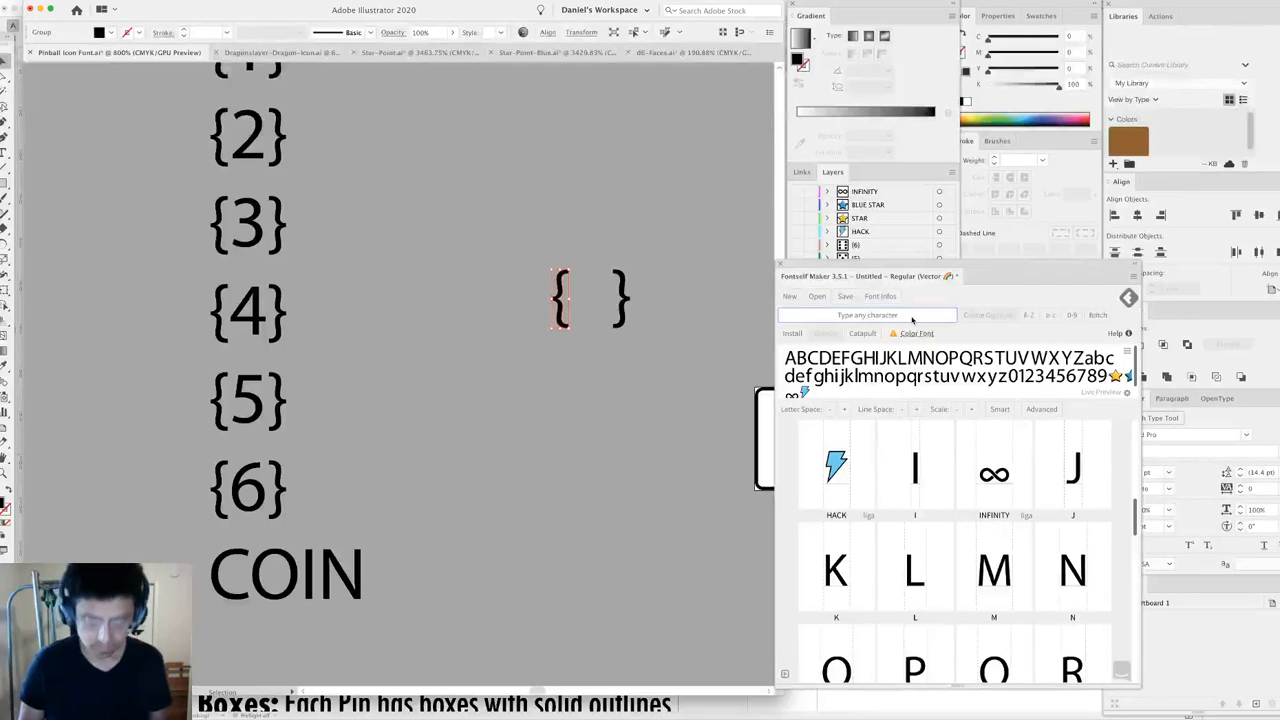
pyautogui.write('{')
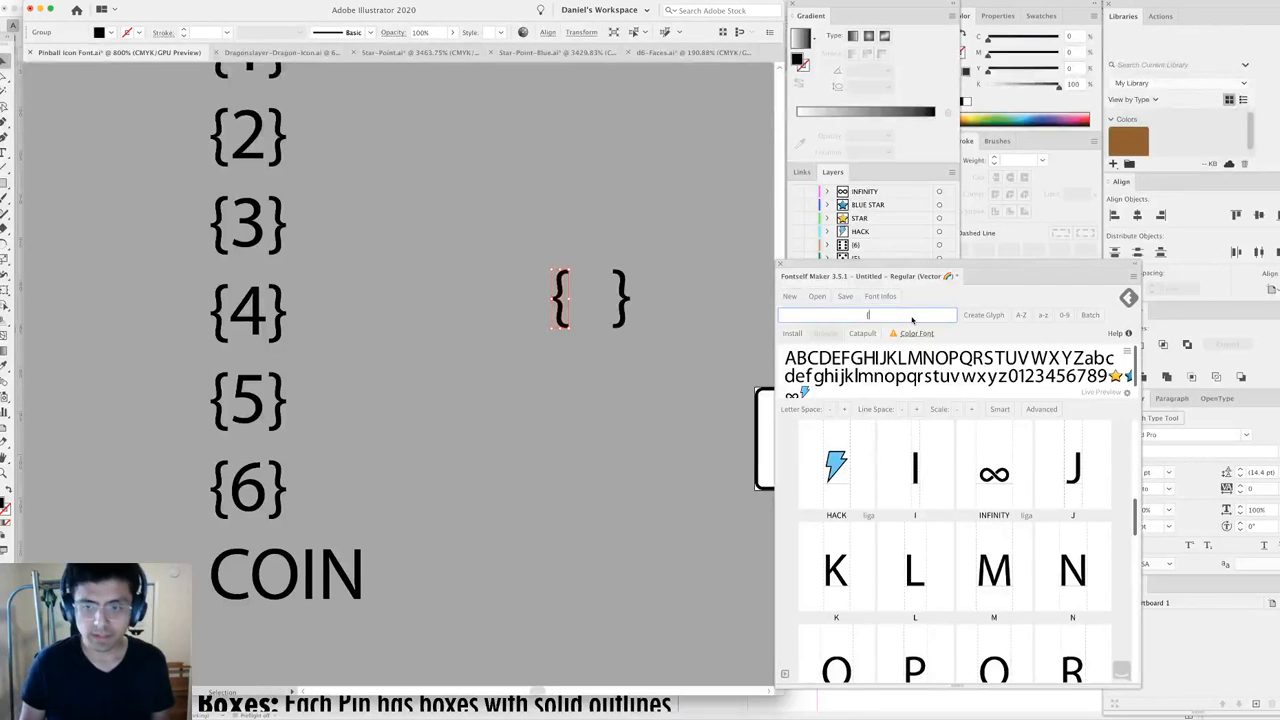
pyautogui.click(980, 318)
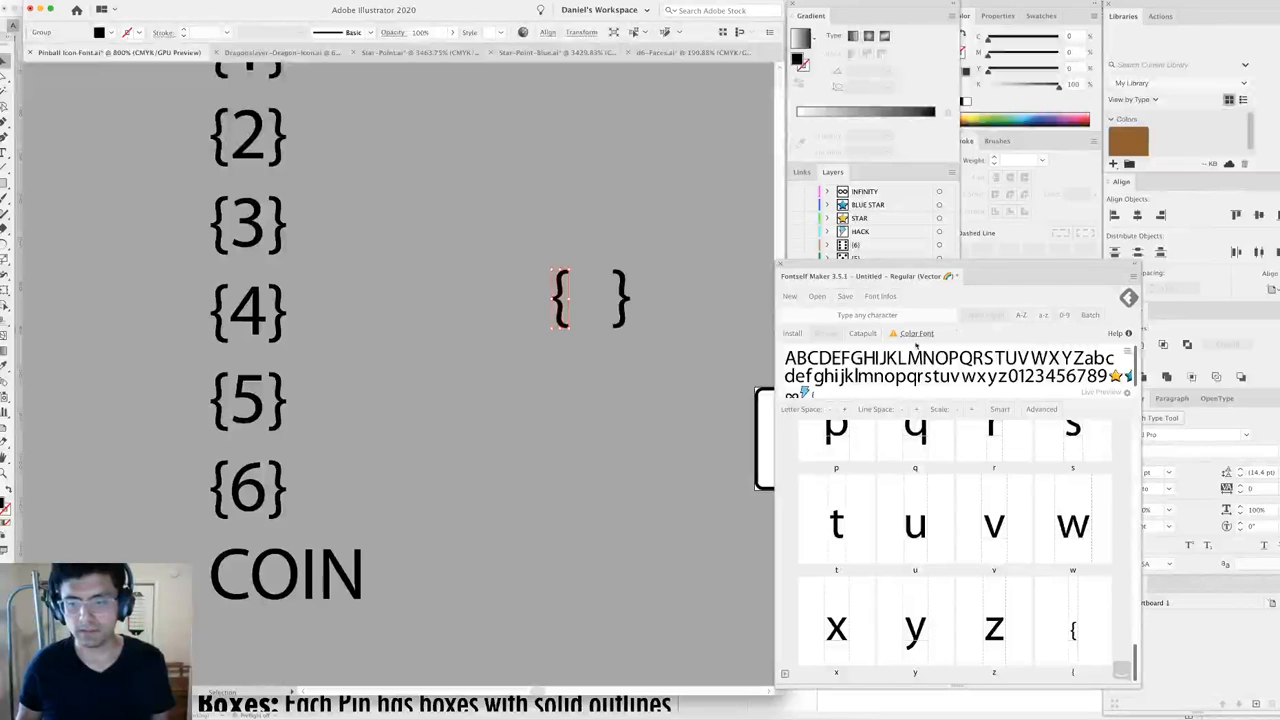
# Create the } glyph from the outlined closing brace and clear the brace outlines from the canvas.
pyautogui.click(622, 302)
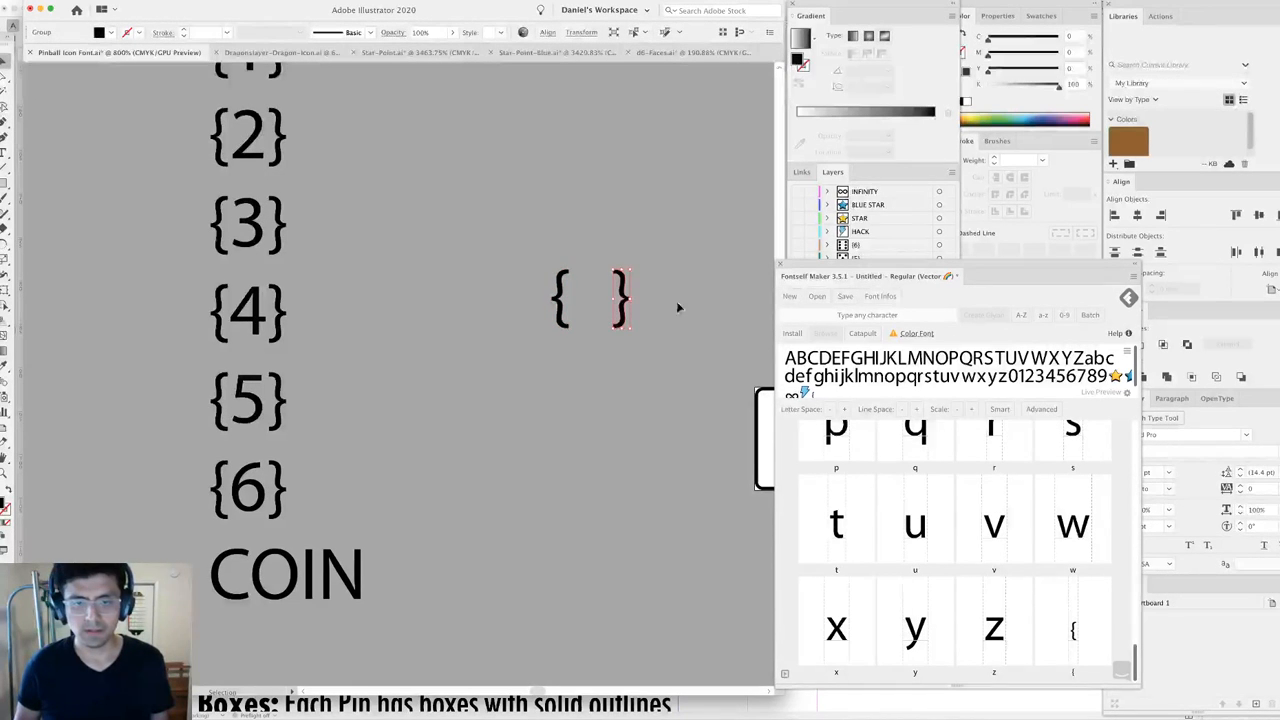
pyautogui.click(831, 318)
pyautogui.write('}')
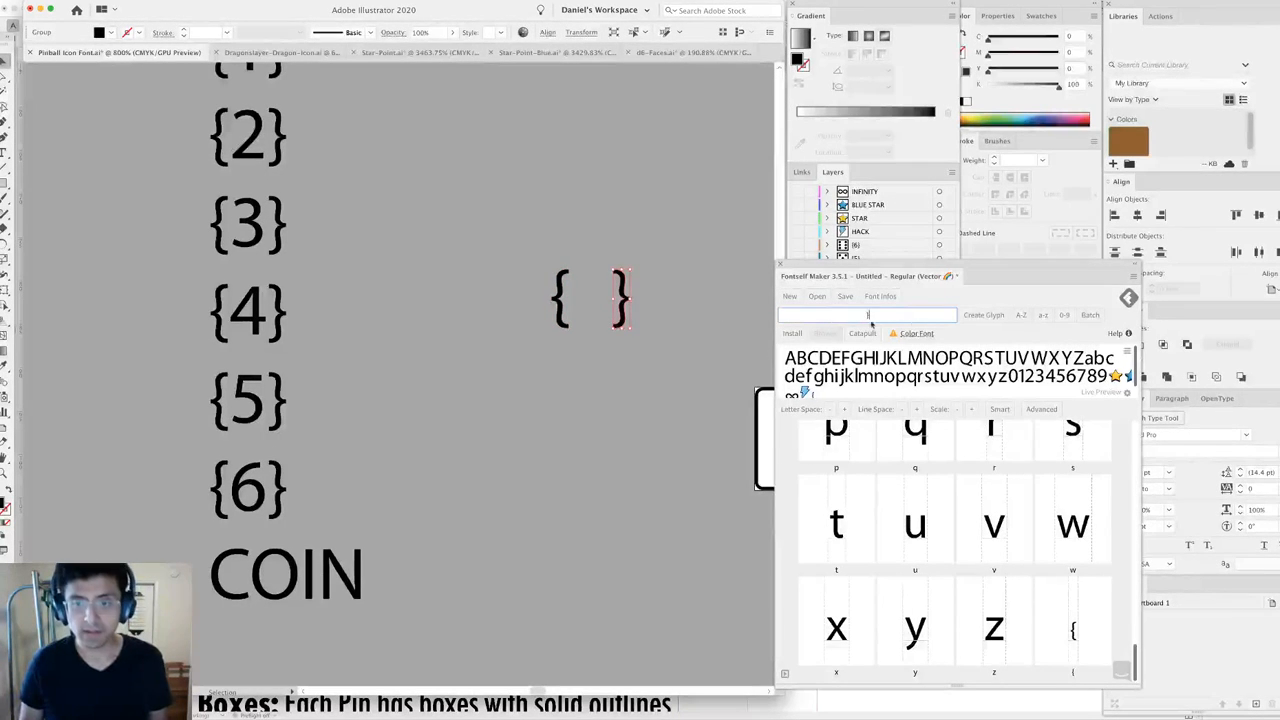
pyautogui.click(988, 316)
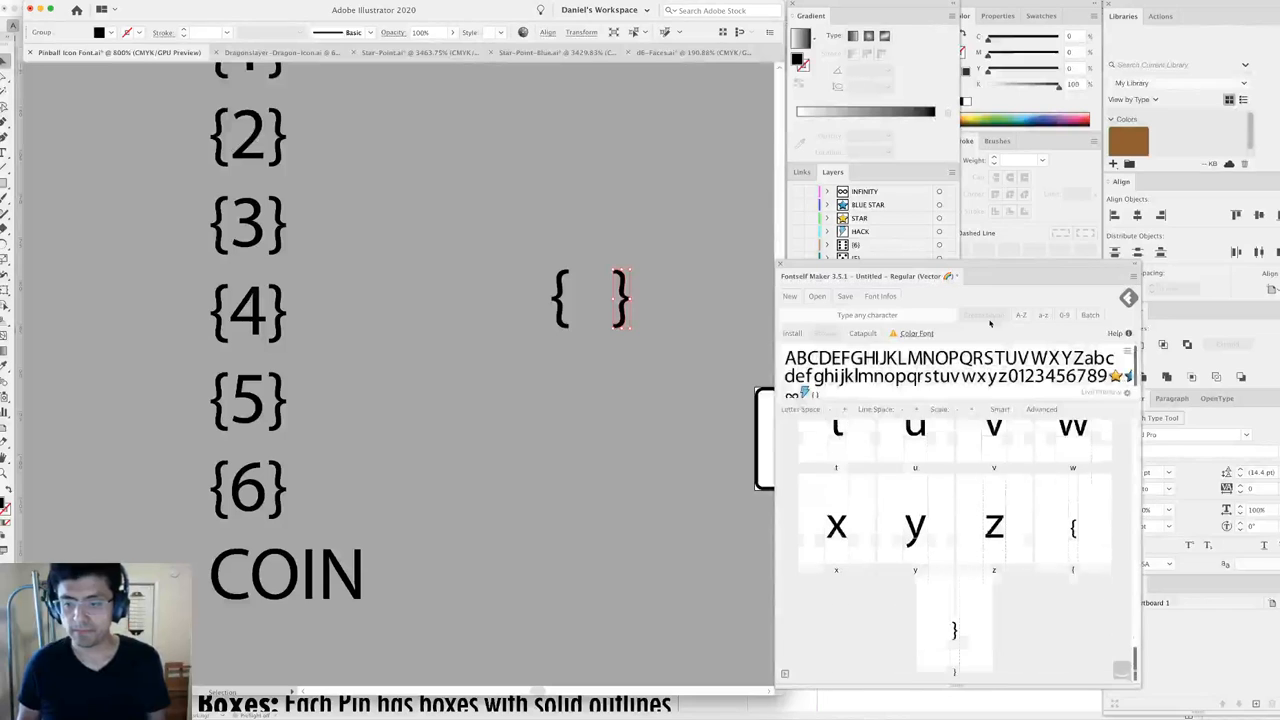
pyautogui.moveTo(579, 238); pyautogui.dragTo(229, 343)
pyautogui.press('Delete')
# Create a standard ligature {1} in Fontself Maker from the one-dot die face.
pyautogui.click(407, 457)
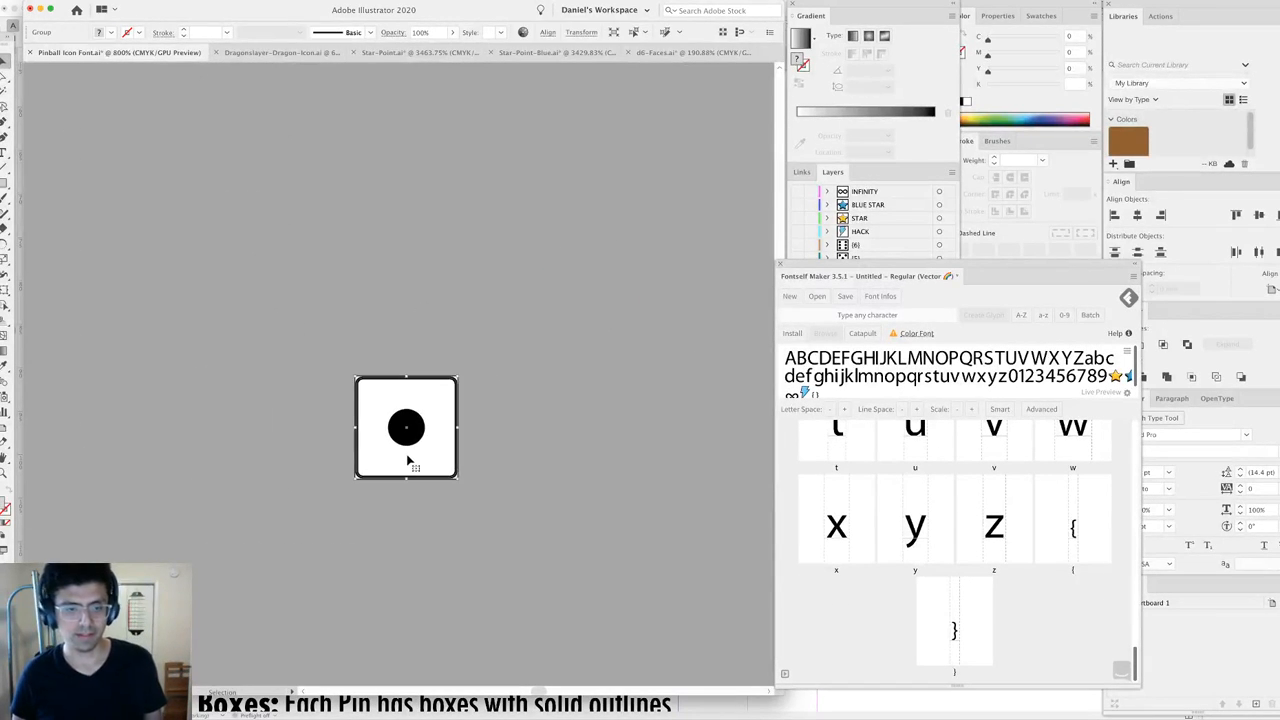
pyautogui.click(851, 316)
pyautogui.write('[1')
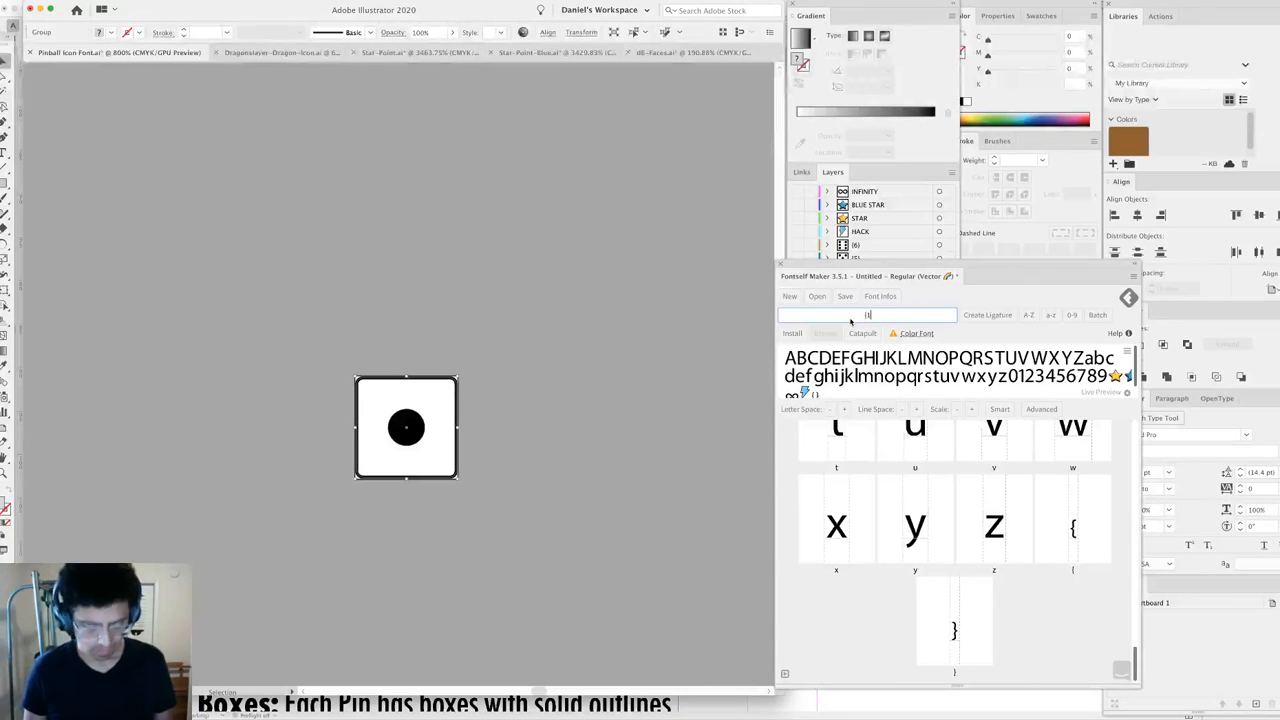
pyautogui.write(']]')
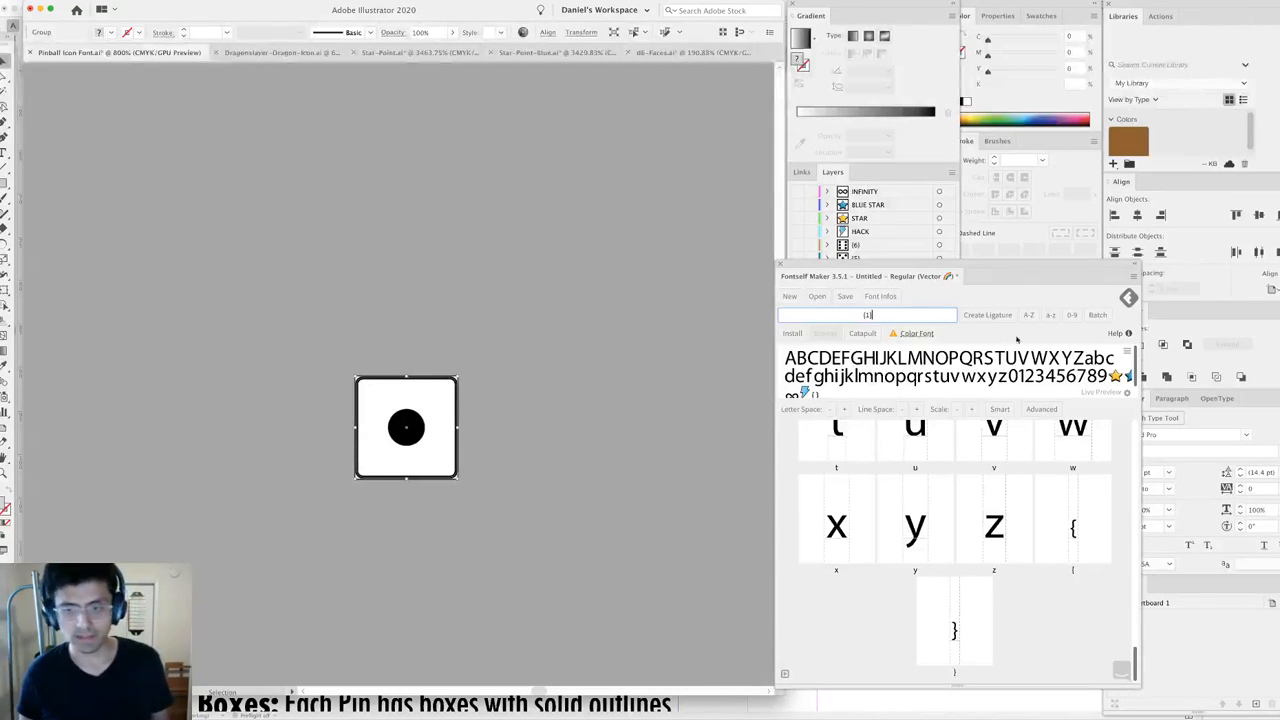
pyautogui.click(988, 316)
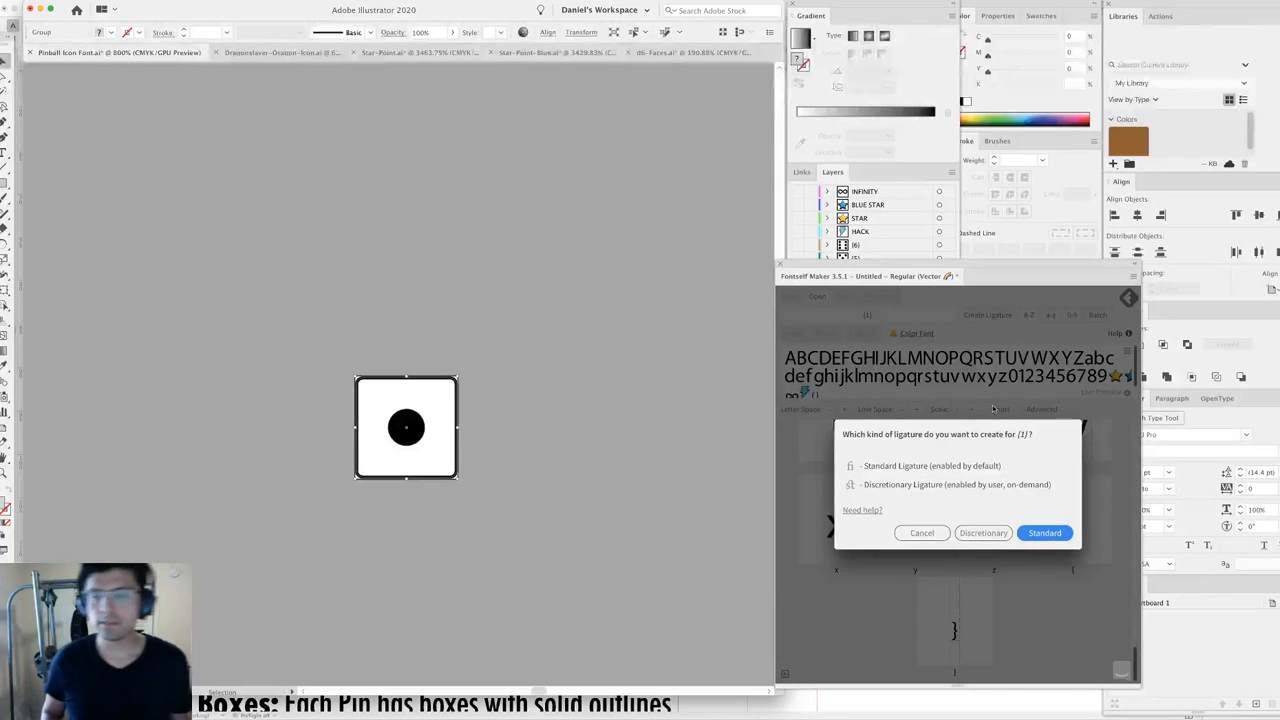
pyautogui.click(1045, 533)
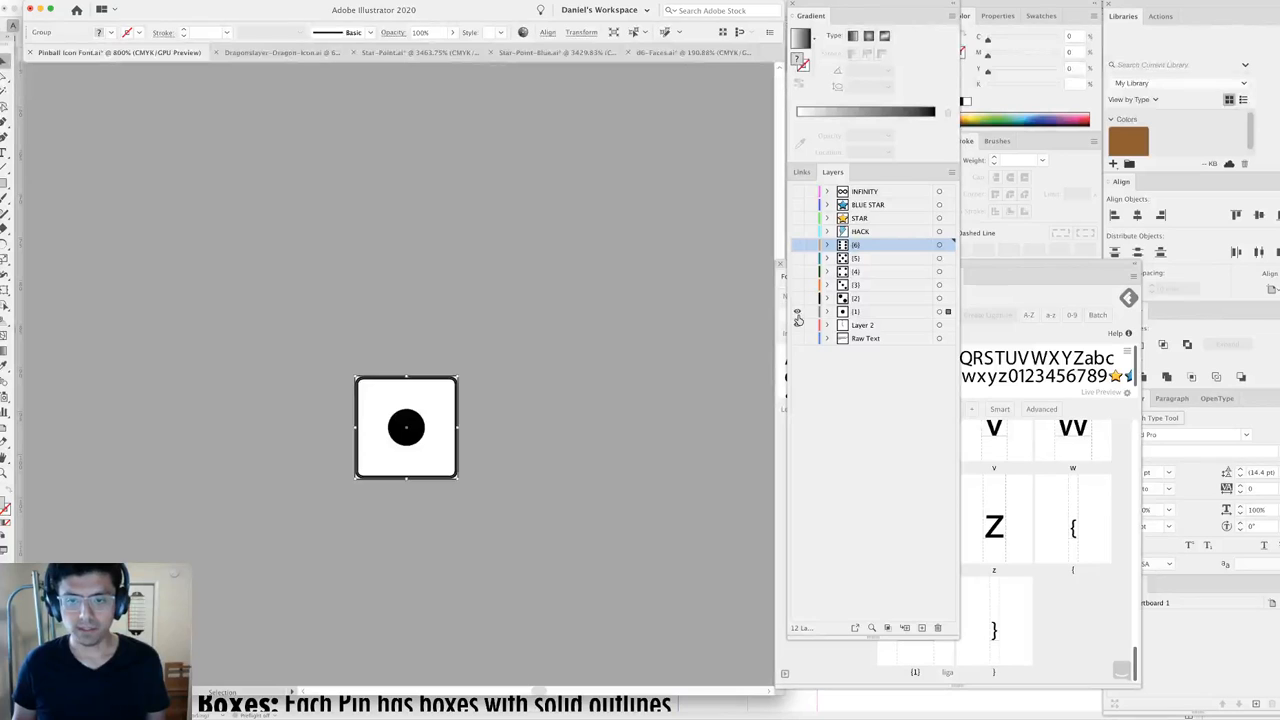
# Hide the {1} layer, show the {2} layer and group all parts of the two-dot die face.
pyautogui.click(797, 312)
pyautogui.click(797, 298)
pyautogui.click(457, 457)
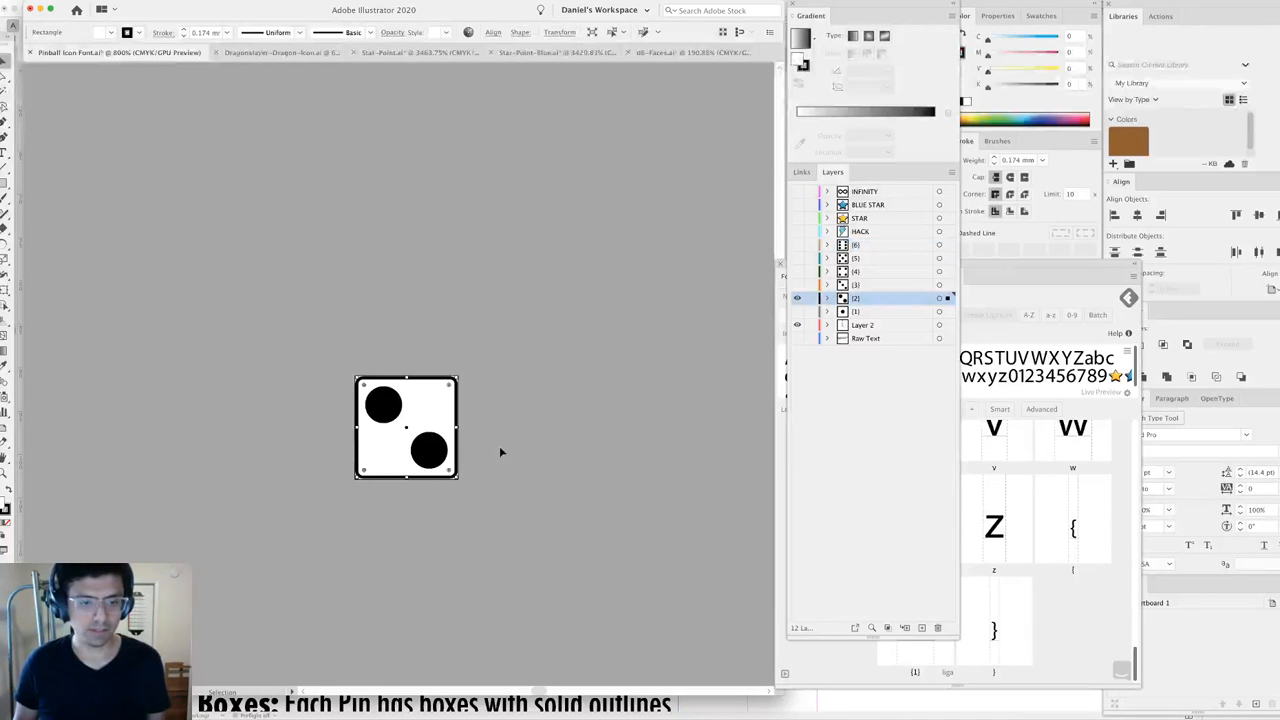
pyautogui.click(385, 481)
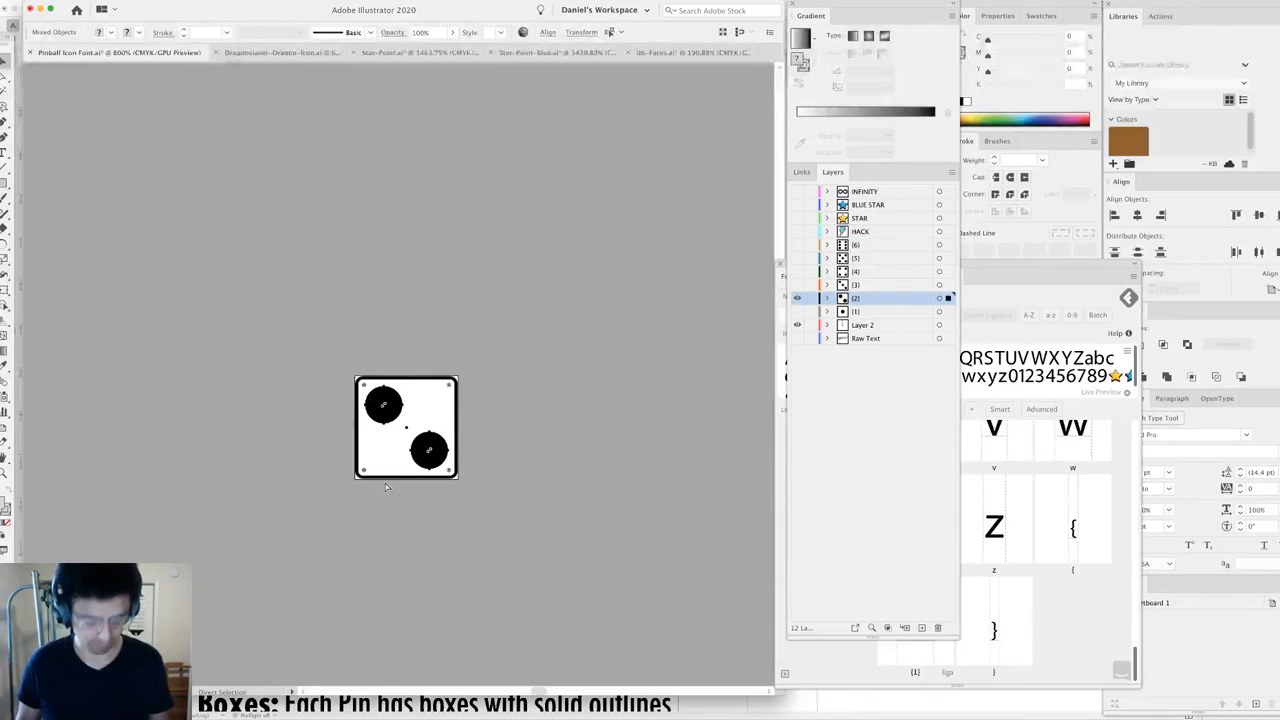
# Create a standard ligature {2} in Fontself Maker from the grouped two-dot die face.
pyautogui.click(986, 292)
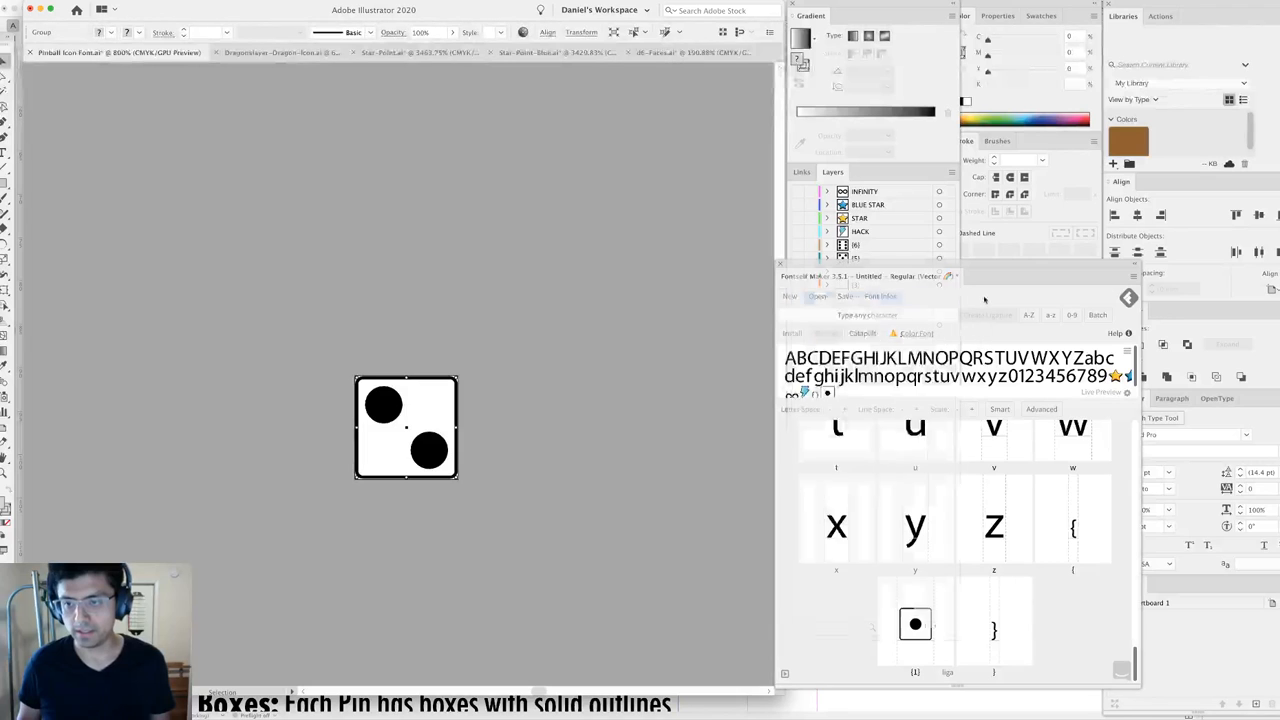
pyautogui.click(924, 317)
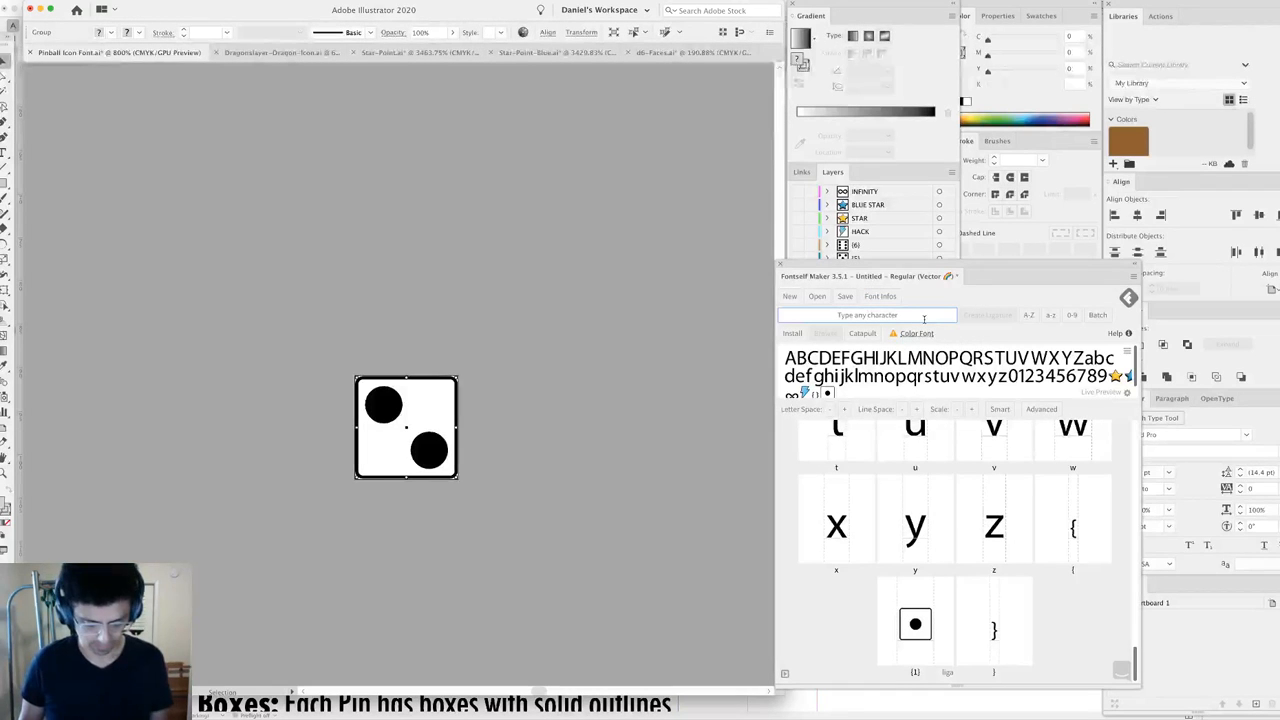
pyautogui.write('(2')
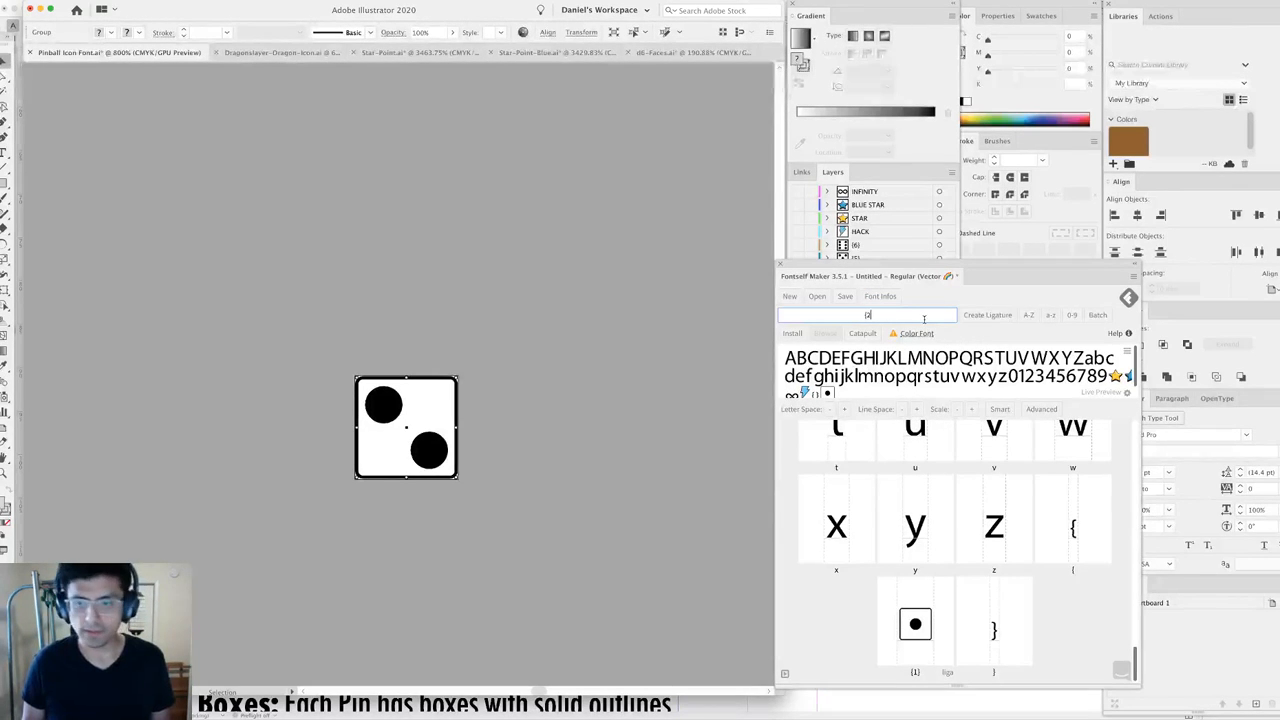
pyautogui.write(')')
pyautogui.click(988, 315)
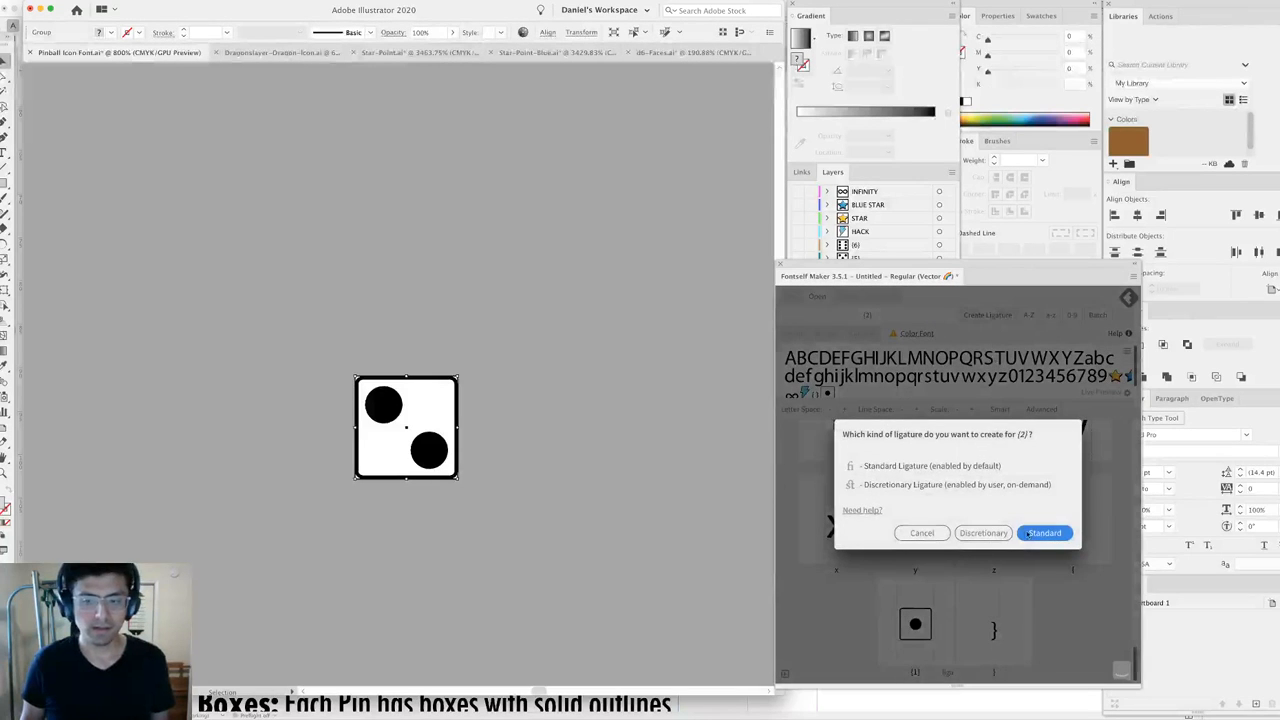
pyautogui.click(1044, 532)
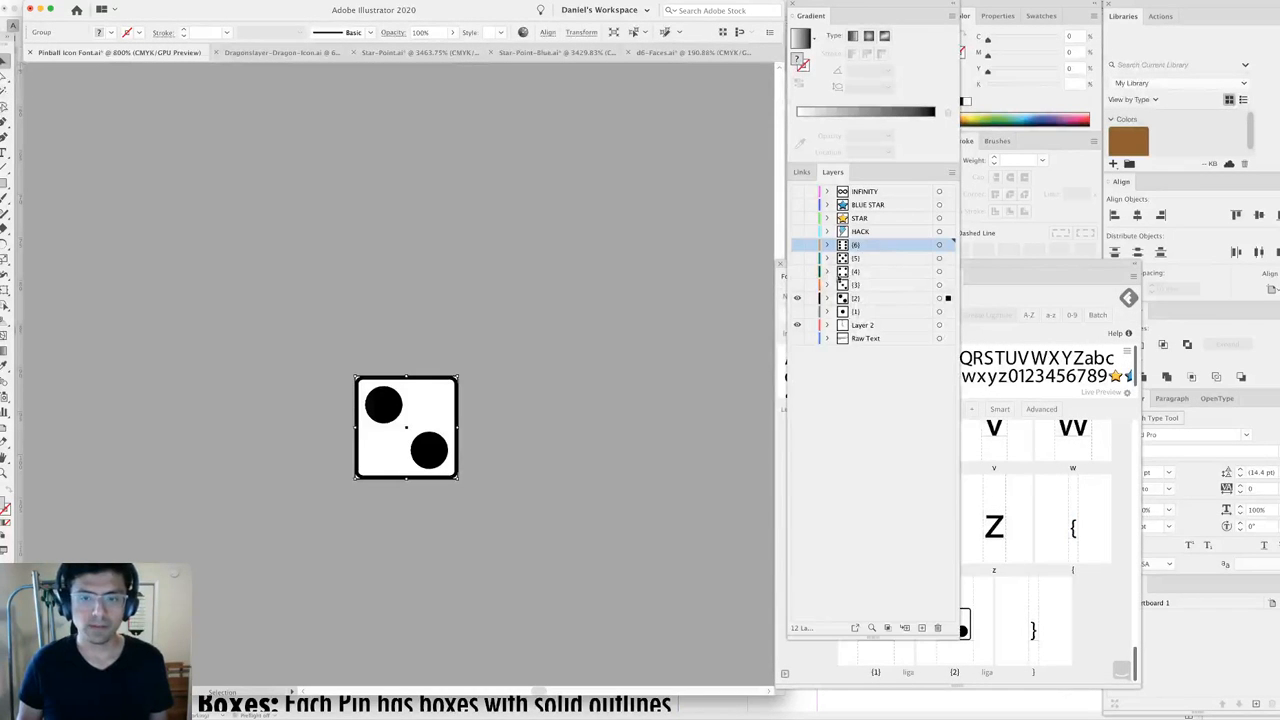
# Hide the {2} layer, show the {3} layer and group all parts of the three-dot die face.
pyautogui.press('super+0')
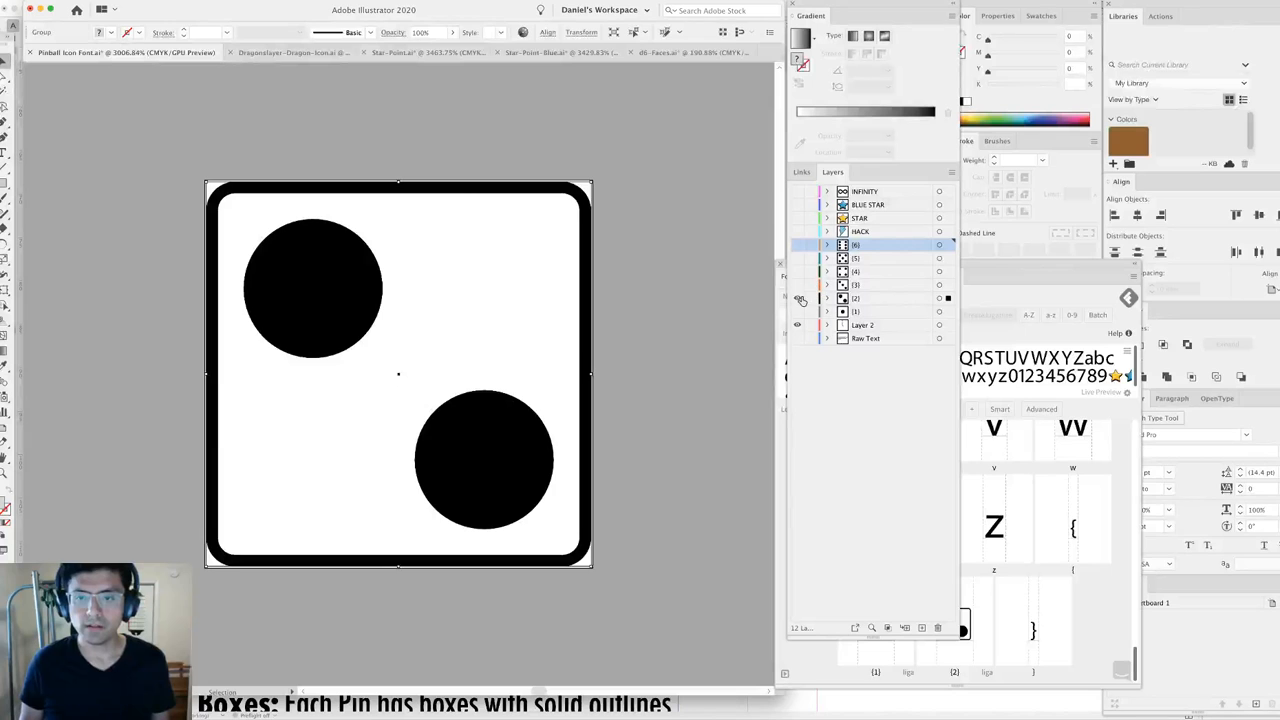
pyautogui.click(800, 300)
pyautogui.click(797, 285)
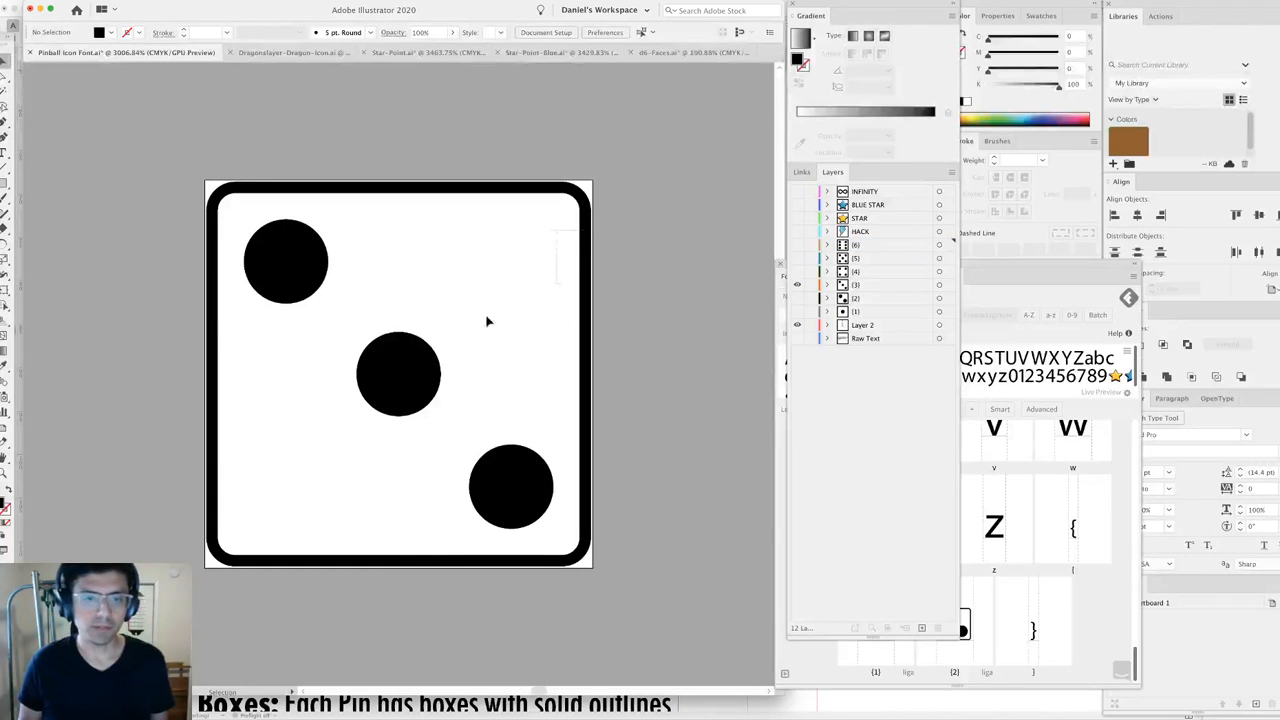
pyautogui.click(320, 411)
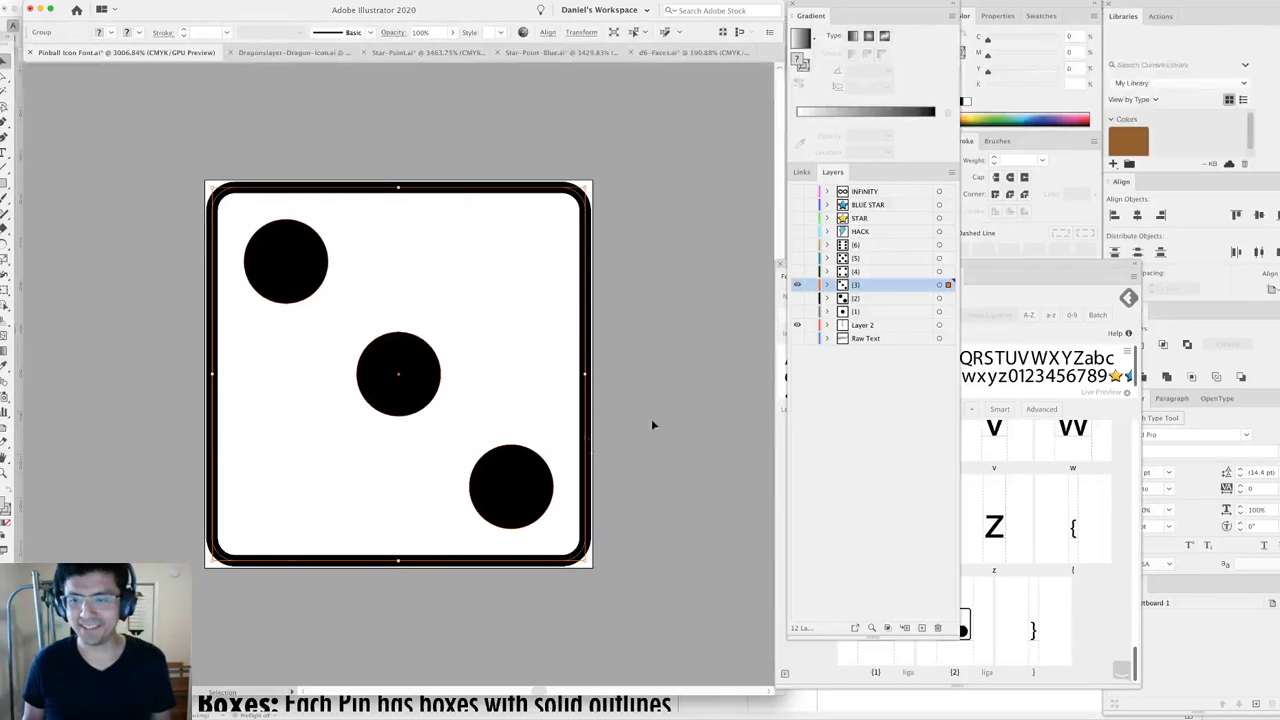
# Create a standard ligature {3} in Fontself Maker from the grouped three-dot die face.
pyautogui.click(1029, 404)
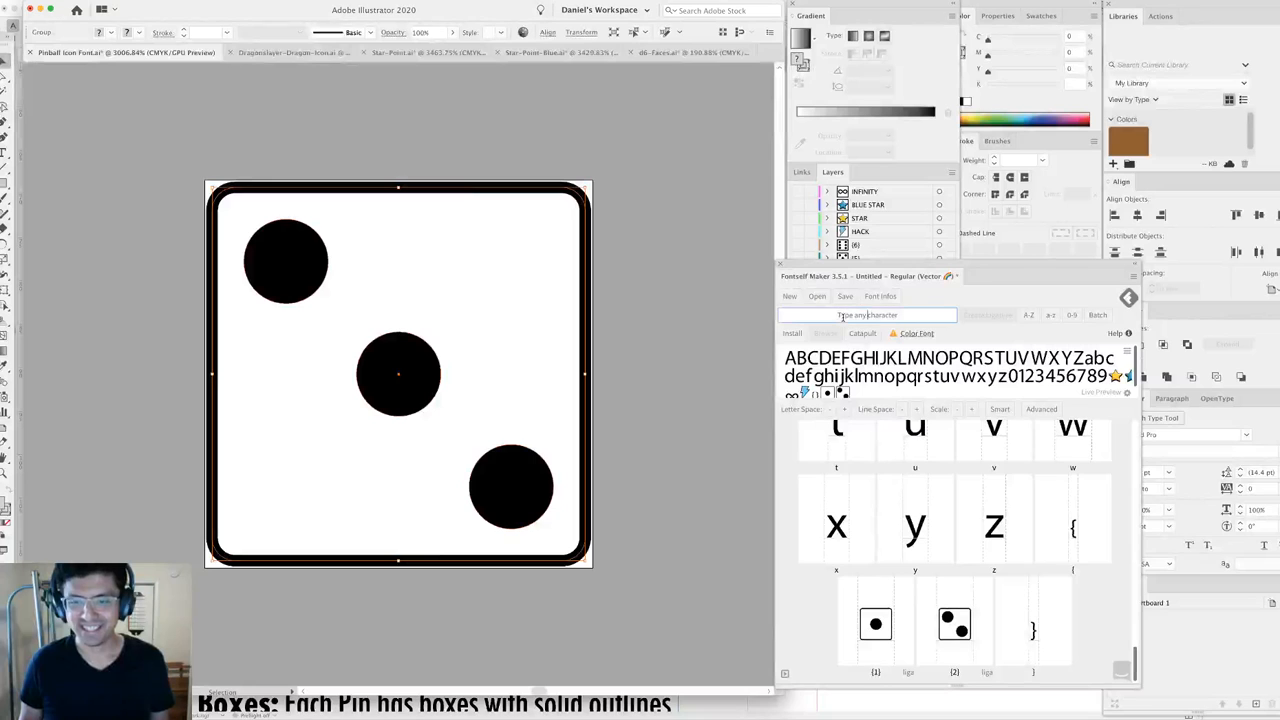
pyautogui.click(842, 316)
pyautogui.write('(3)')
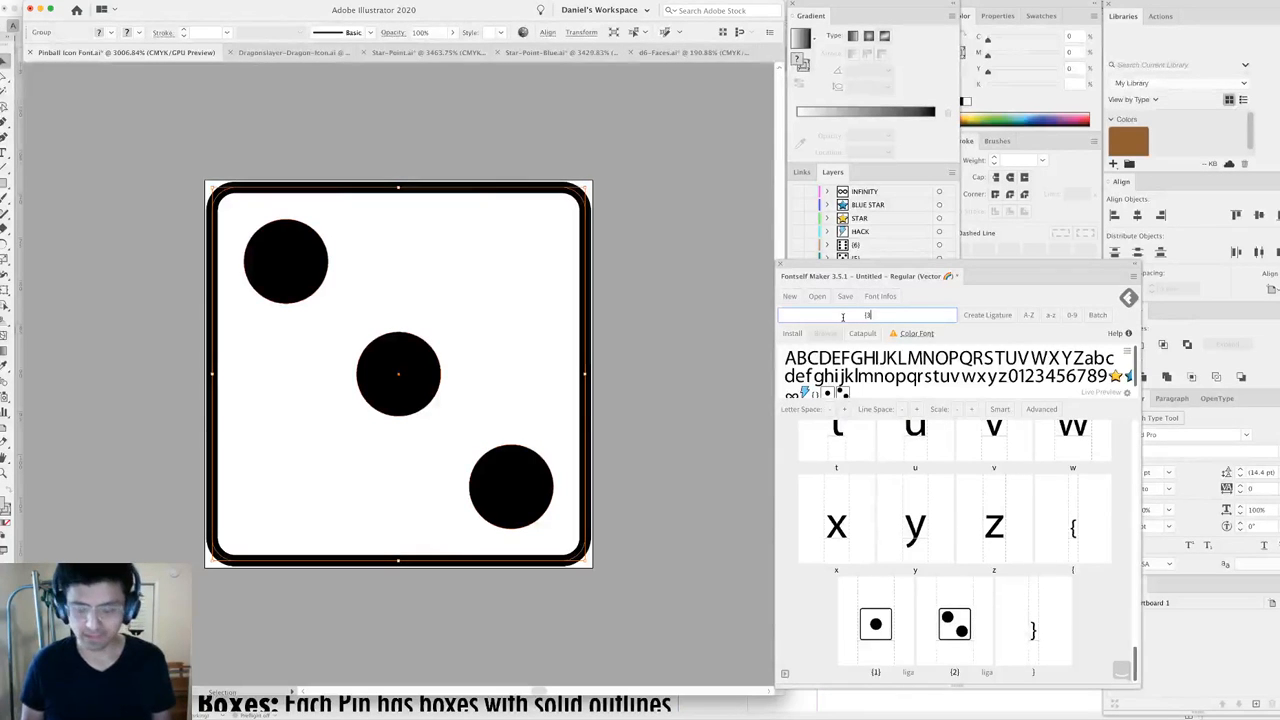
pyautogui.click(1007, 318)
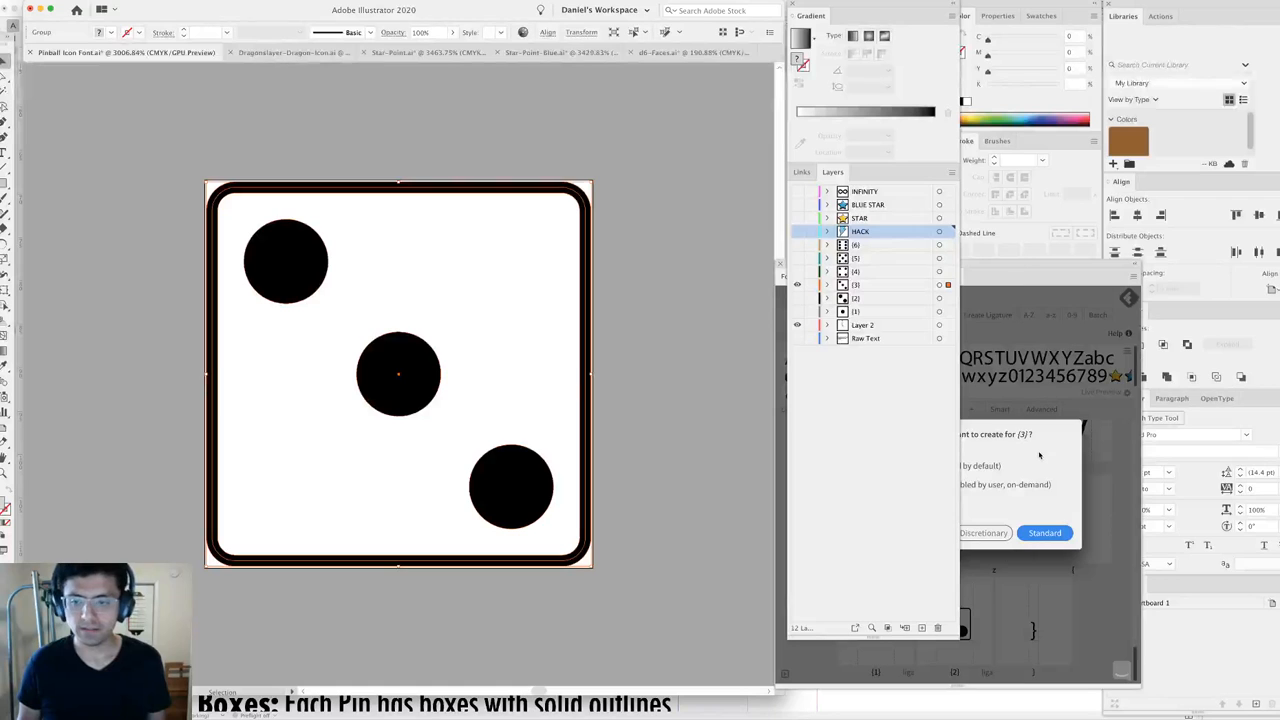
pyautogui.click(1044, 532)
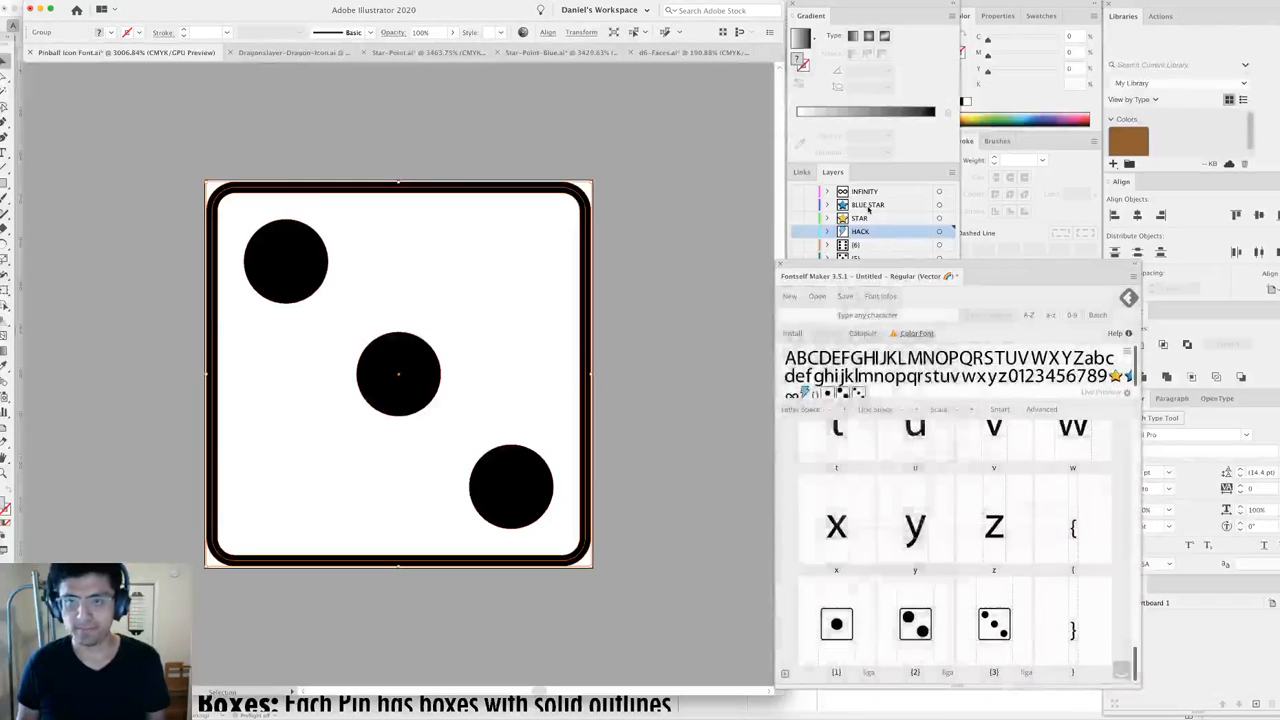
# Hide the {3} layer, show the {4} layer and group all parts of the four-dot die face.
pyautogui.click(797, 285)
pyautogui.click(797, 271)
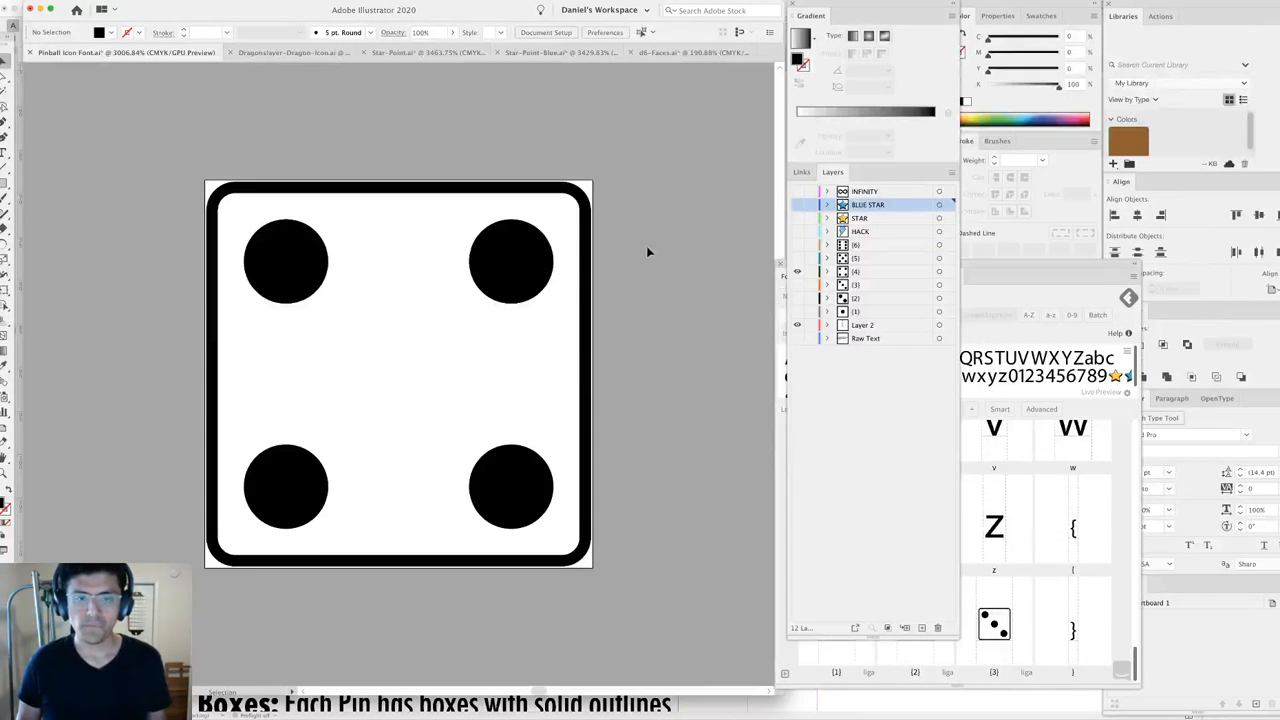
pyautogui.moveTo(388, 252); pyautogui.dragTo(383, 494)
pyautogui.press('super+g')
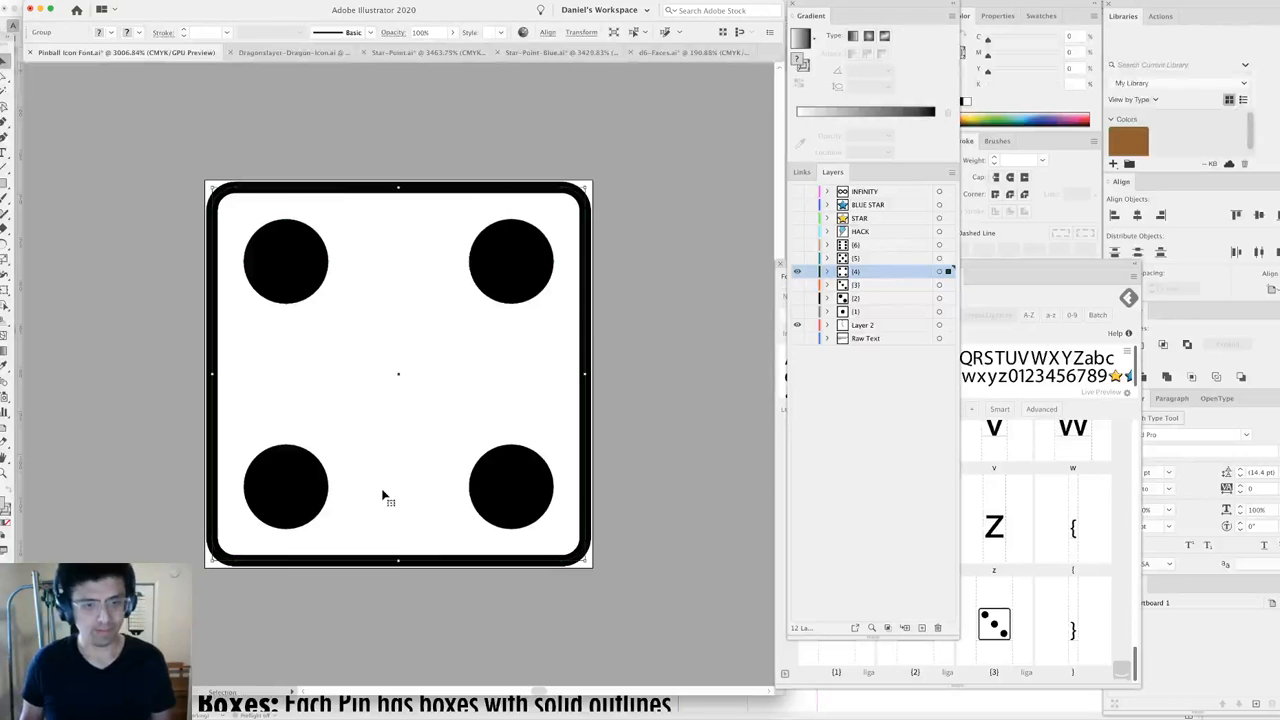
# Create a standard ligature {4} in Fontself Maker from the grouped four-dot die face.
pyautogui.click(1020, 305)
pyautogui.click(937, 314)
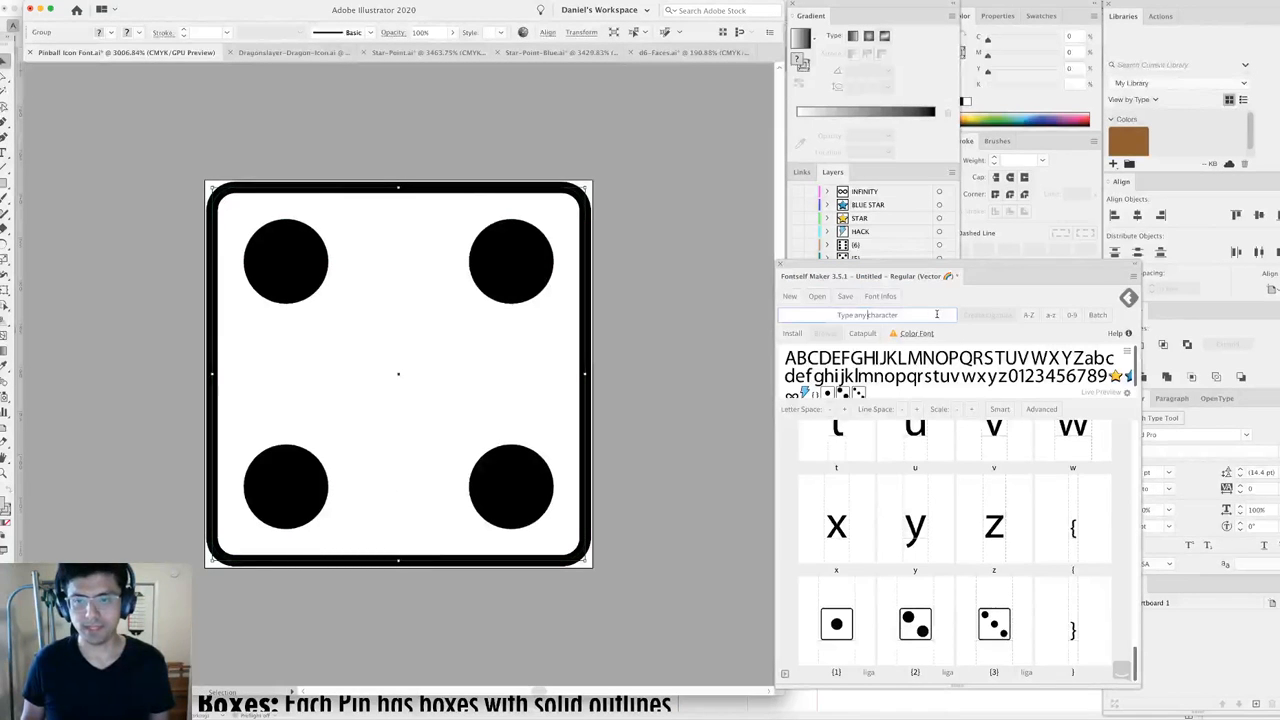
pyautogui.write('(')
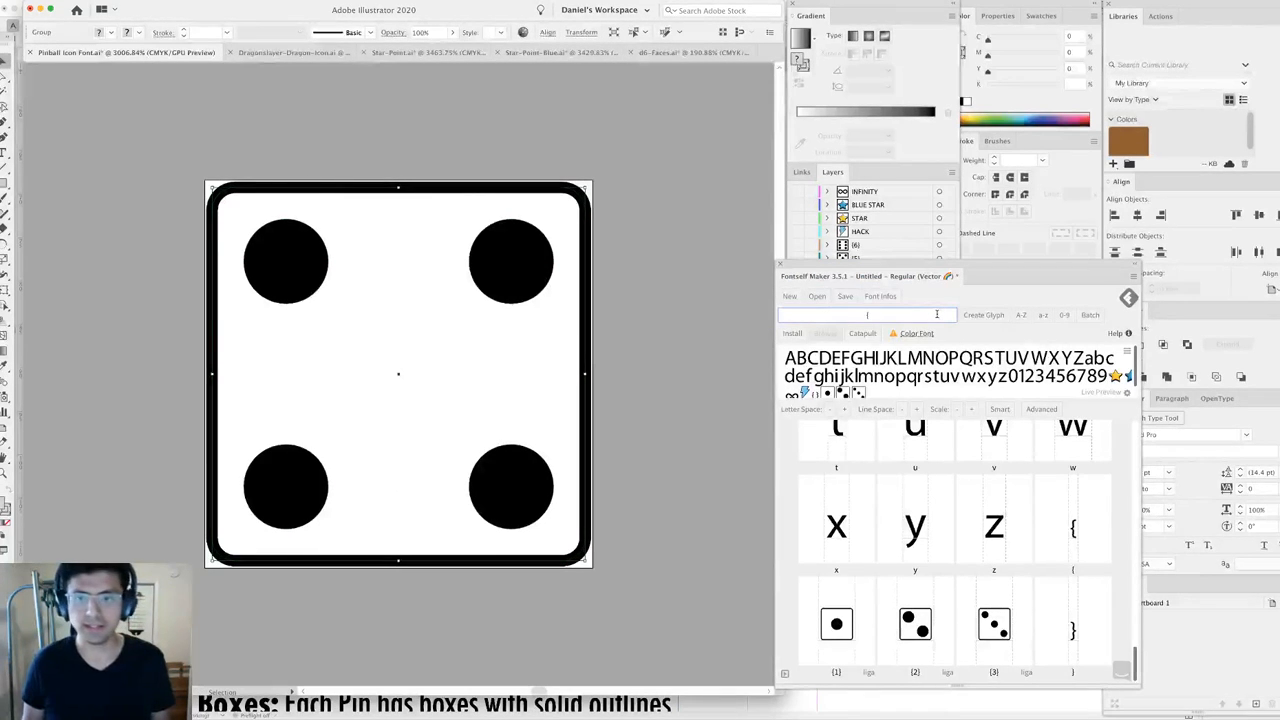
pyautogui.write('4')
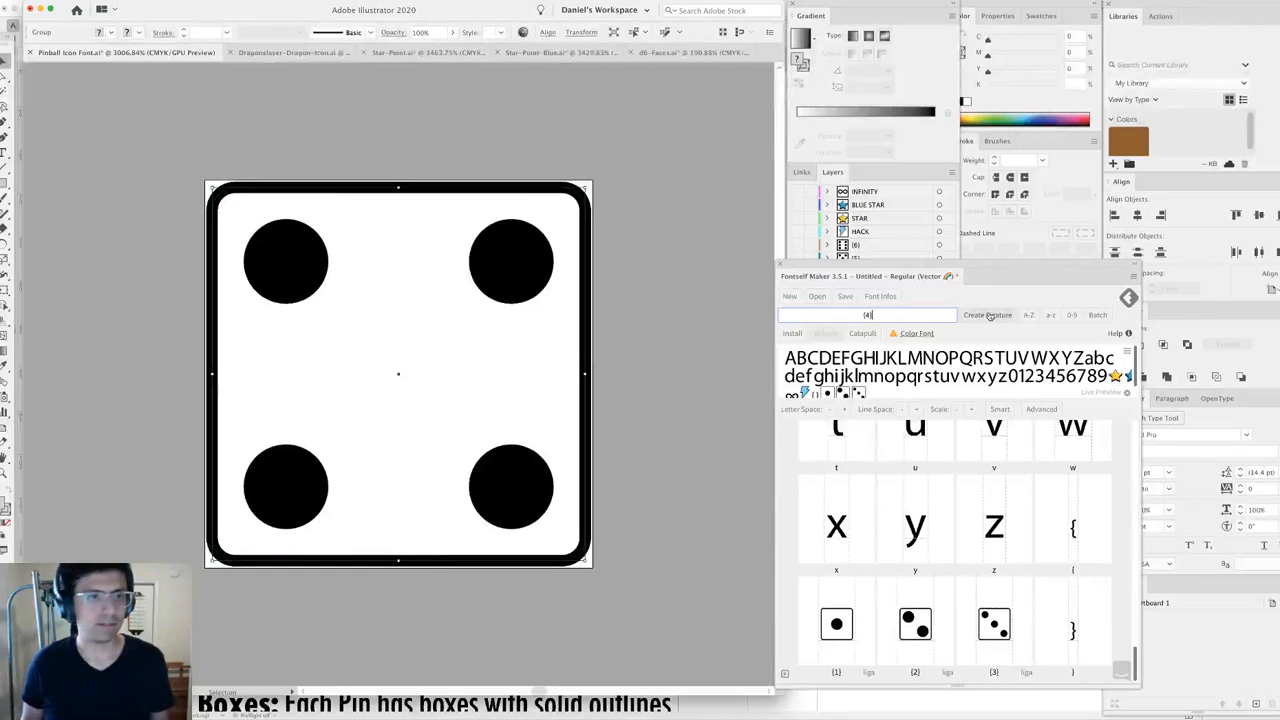
pyautogui.click(988, 315)
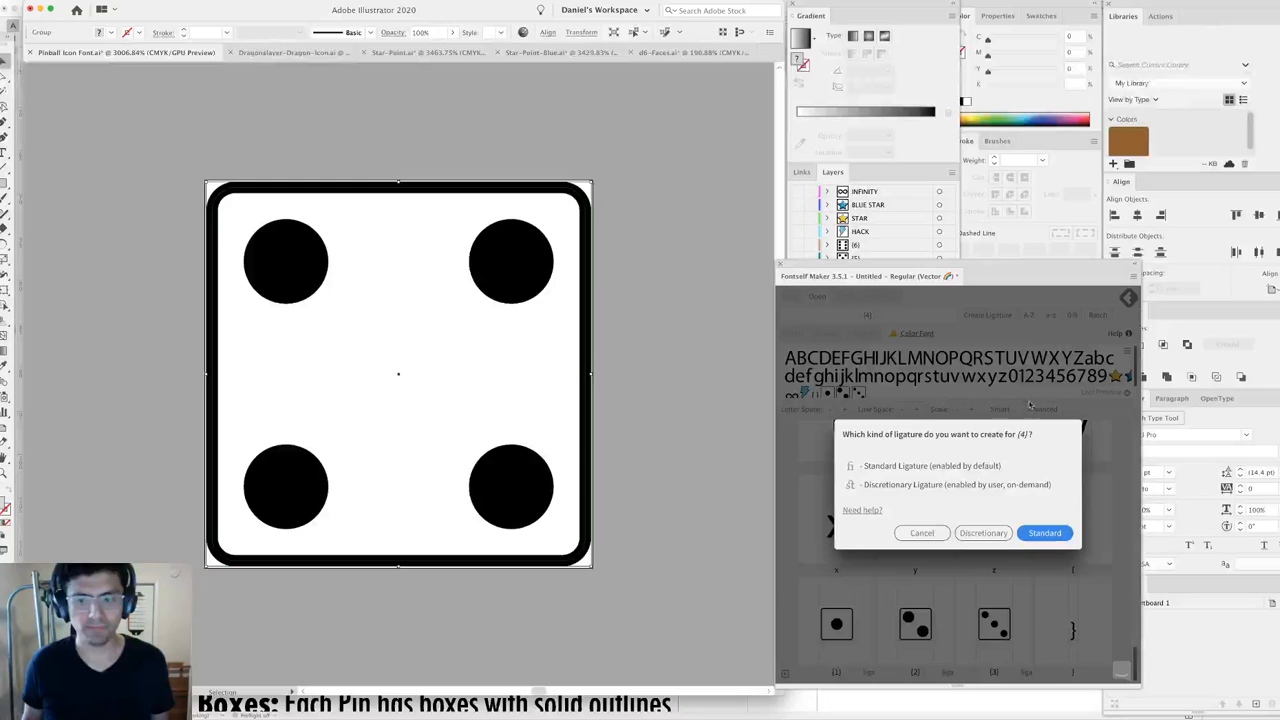
pyautogui.click(1045, 533)
# Hide the {4} layer, show the {5} layer and group all parts of the five-dot die face.
pyautogui.click(797, 271)
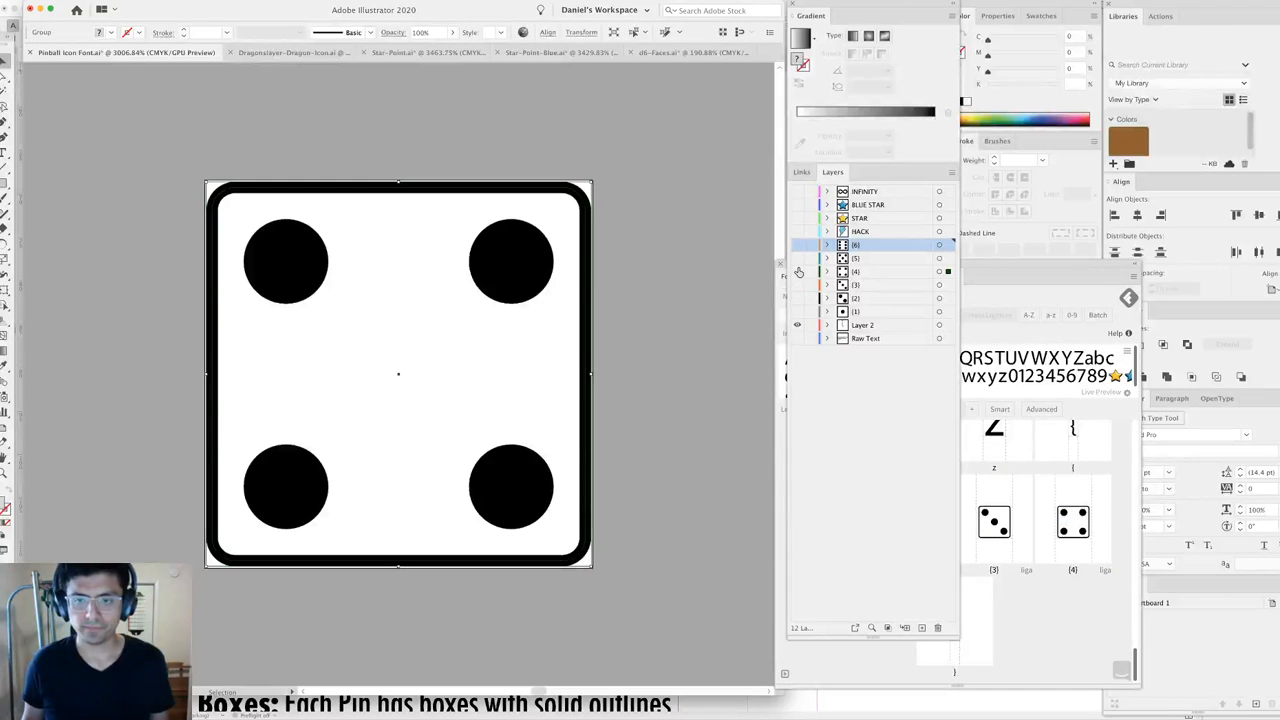
pyautogui.click(797, 258)
pyautogui.click(853, 326)
pyautogui.click(849, 315)
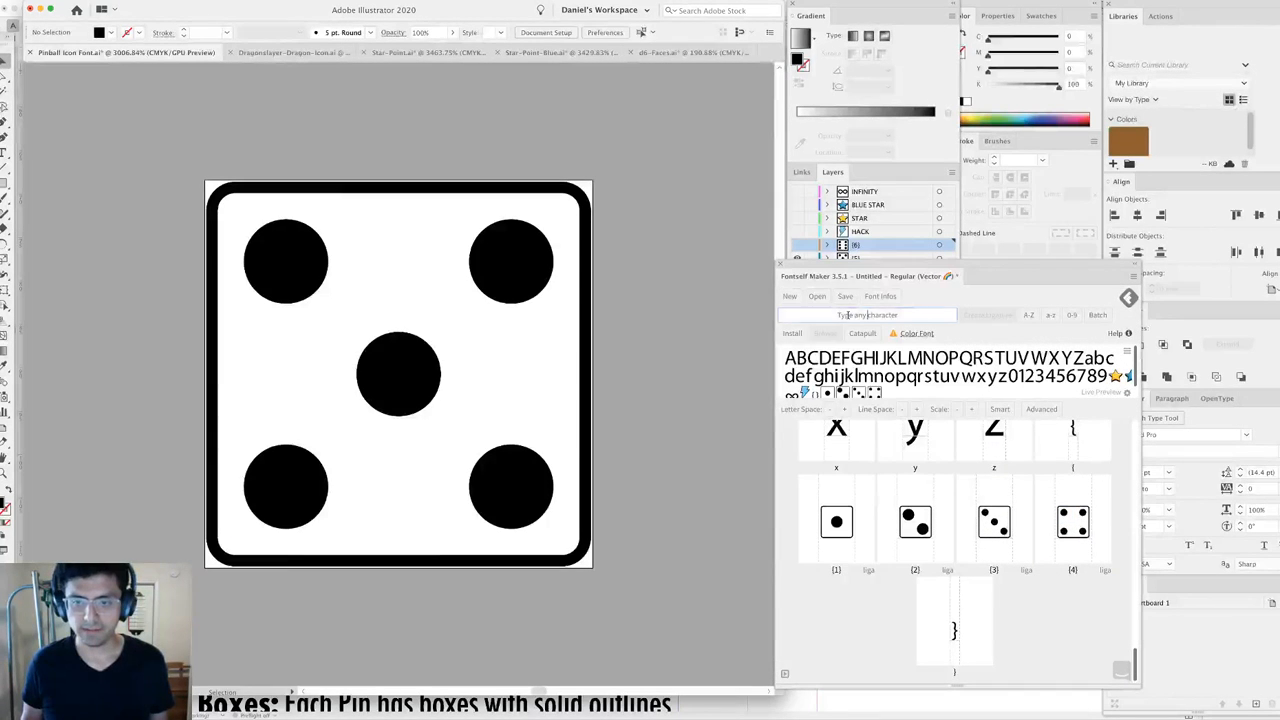
pyautogui.moveTo(184, 155); pyautogui.dragTo(647, 544)
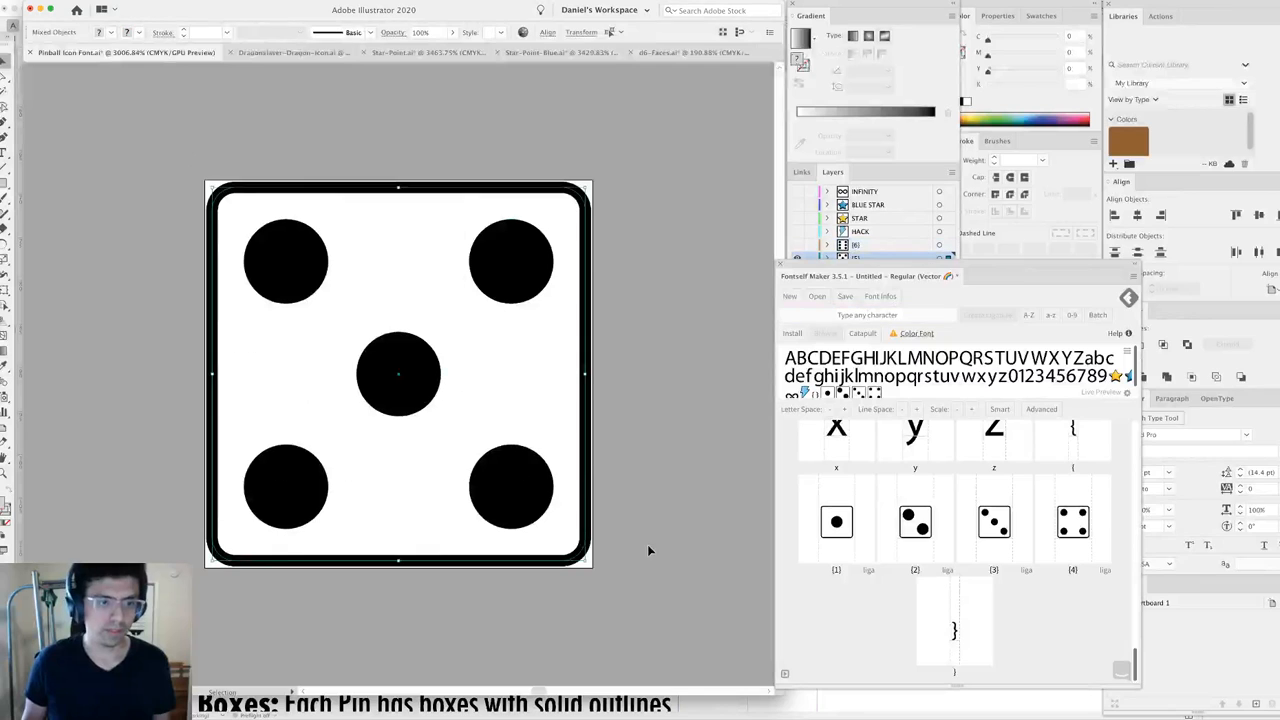
# Create a standard ligature {5} in Fontself Maker from the grouped five-dot die face.
pyautogui.click(876, 316)
pyautogui.write('[')
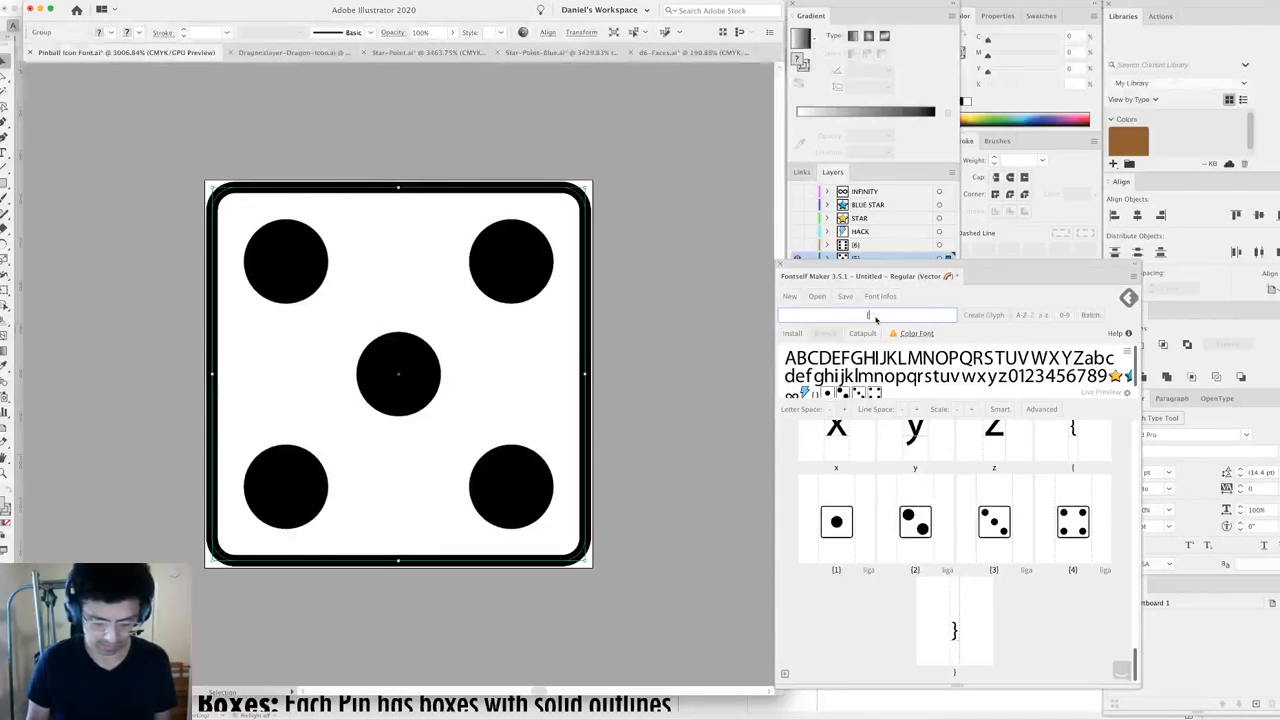
pyautogui.write('5]')
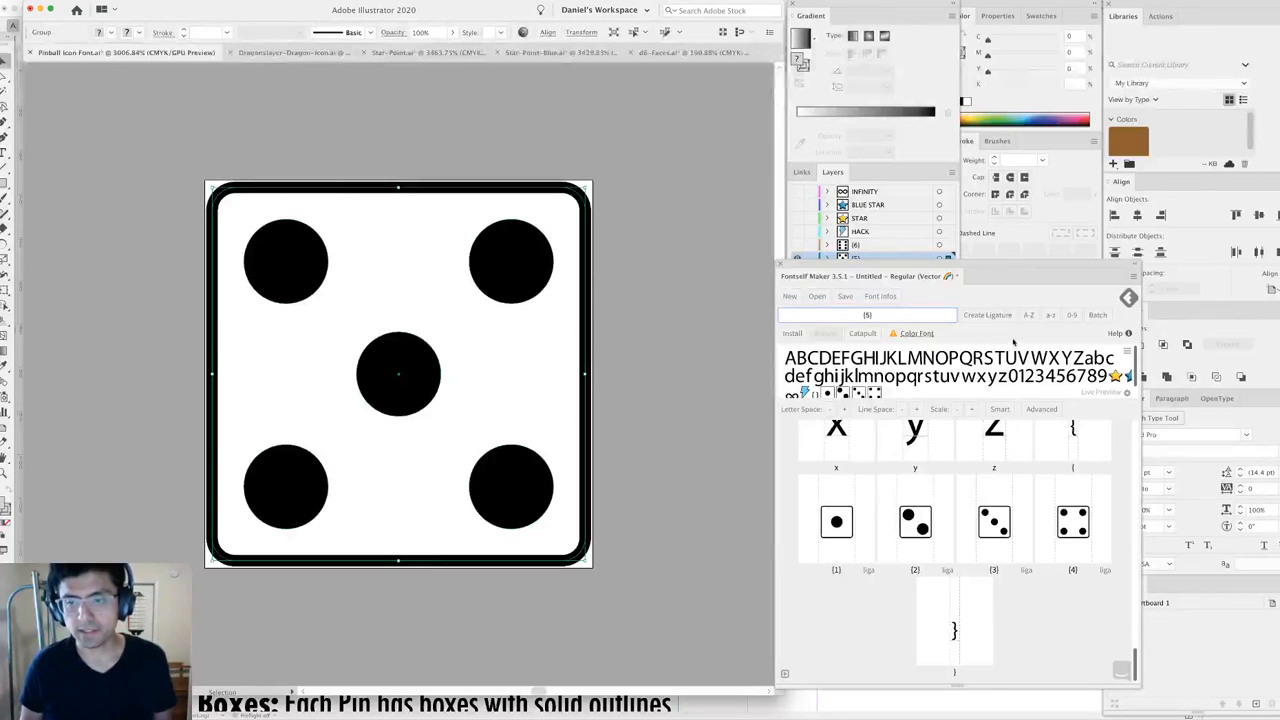
pyautogui.click(990, 316)
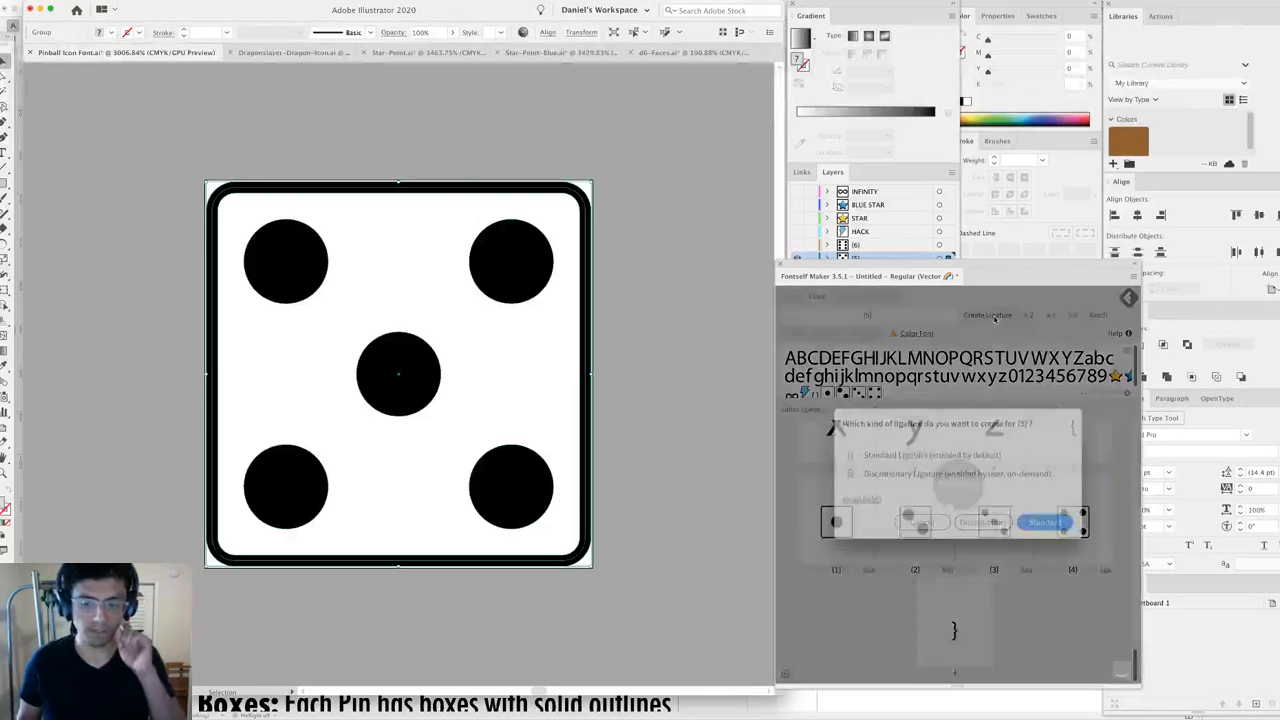
pyautogui.click(1045, 533)
# Hide the {5} layer, show the {6} layer and group all parts of the six-dot die face.
pyautogui.click(866, 246)
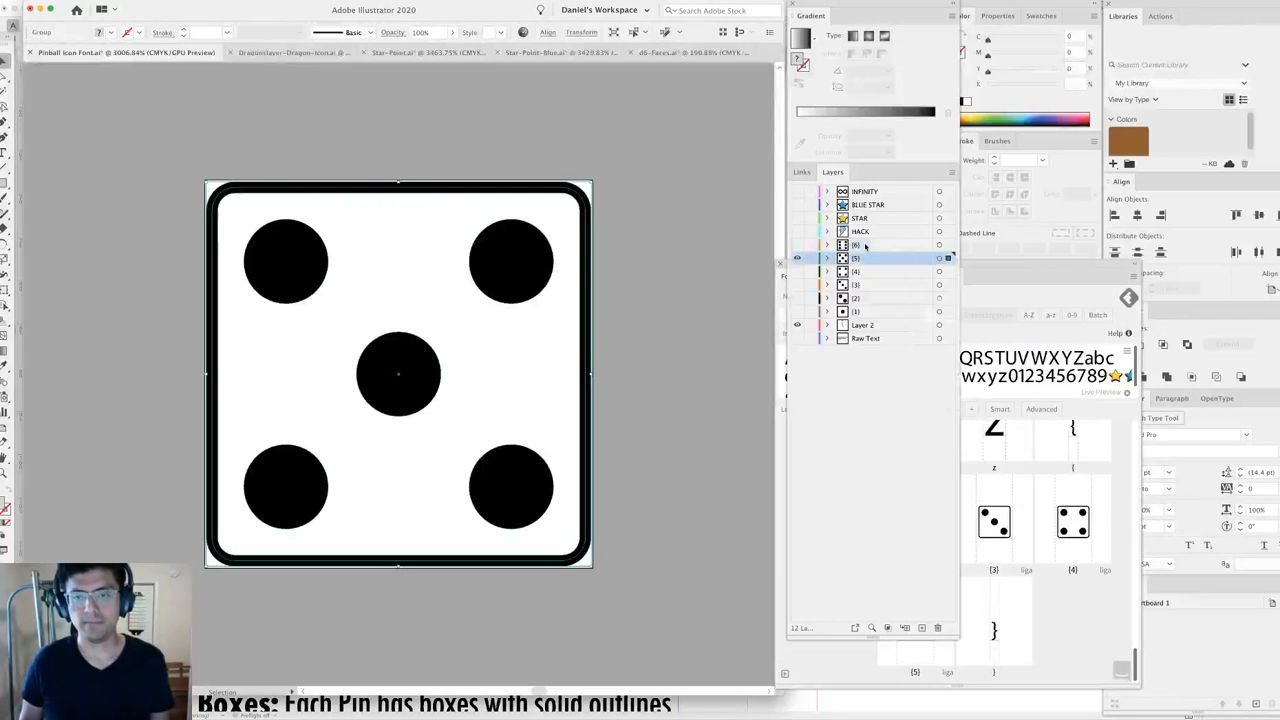
pyautogui.click(866, 246)
pyautogui.click(797, 258)
pyautogui.click(797, 245)
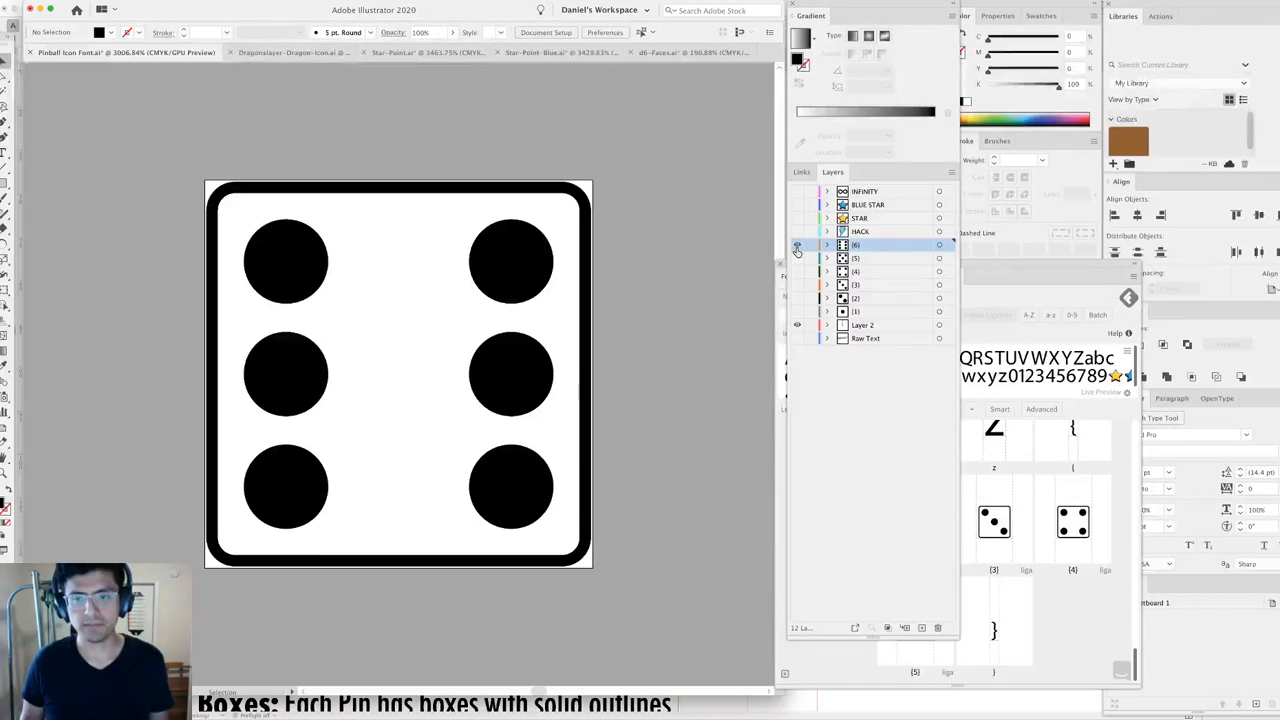
pyautogui.click(292, 504)
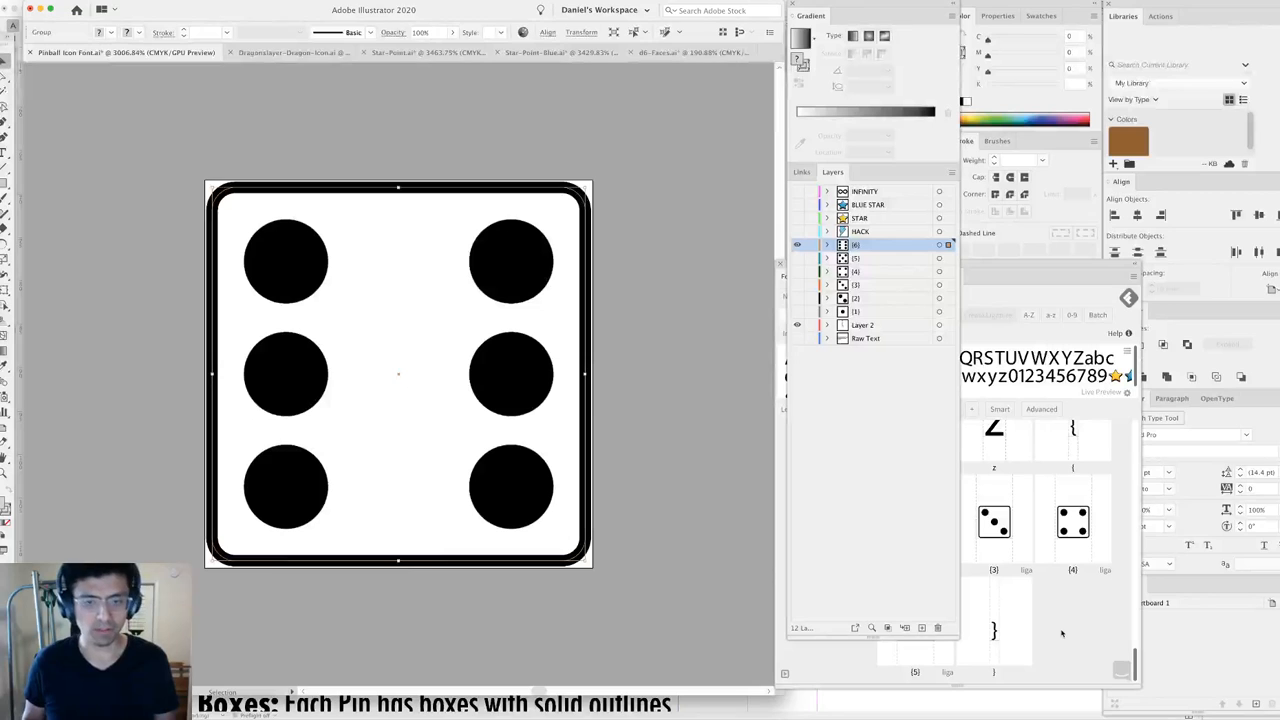
# Create a standard ligature {6} in Fontself Maker from the grouped six-dot die face, and deselect the artwork.
pyautogui.click(1062, 633)
pyautogui.click(886, 315)
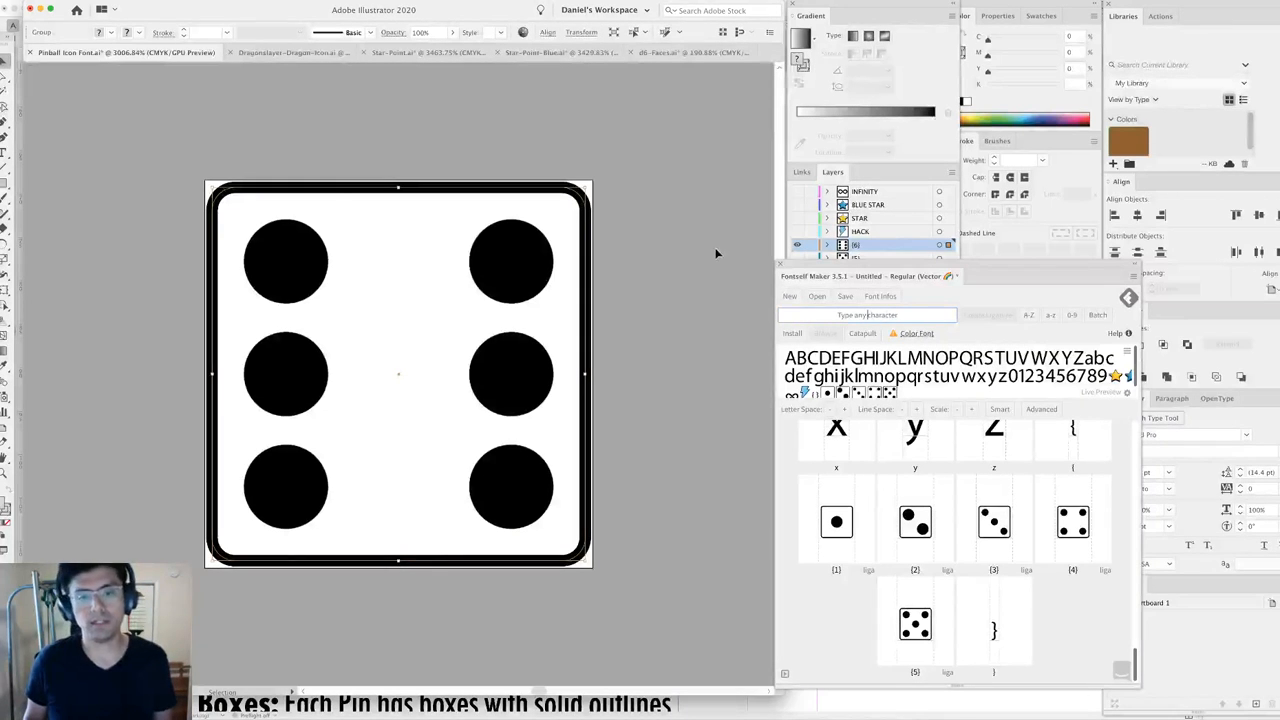
pyautogui.moveTo(574, 203); pyautogui.dragTo(277, 487)
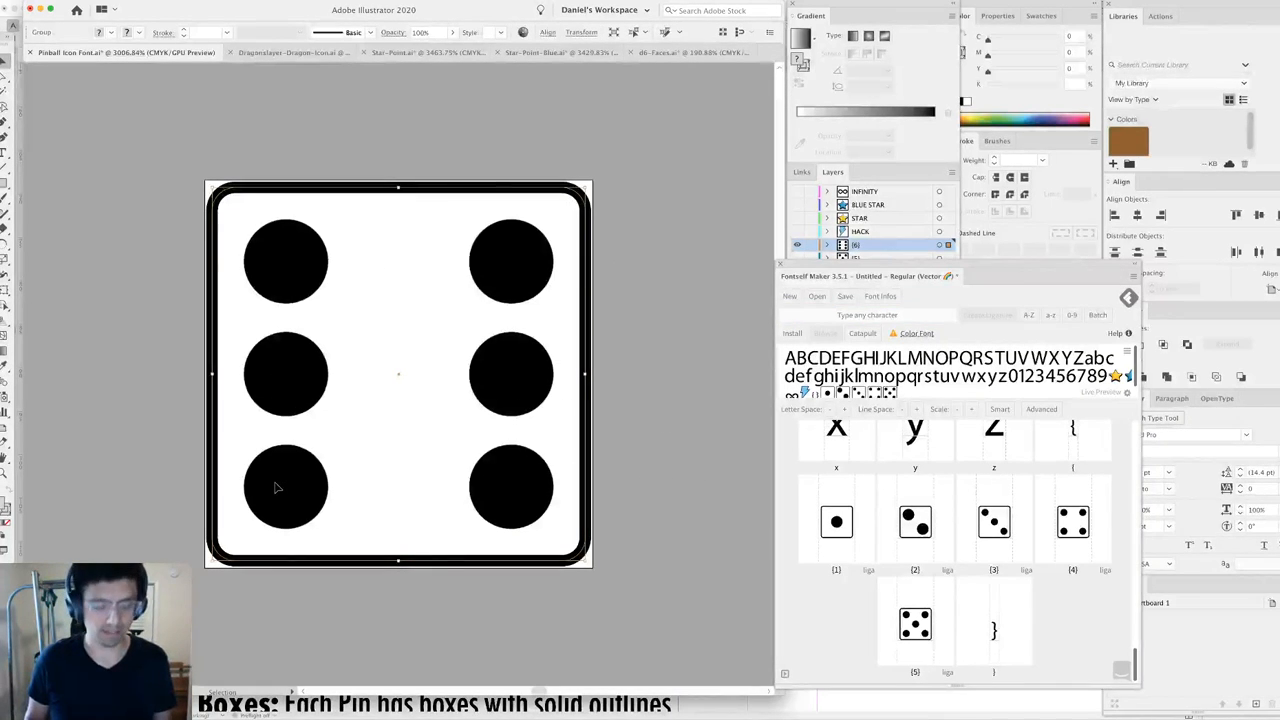
pyautogui.click(872, 316)
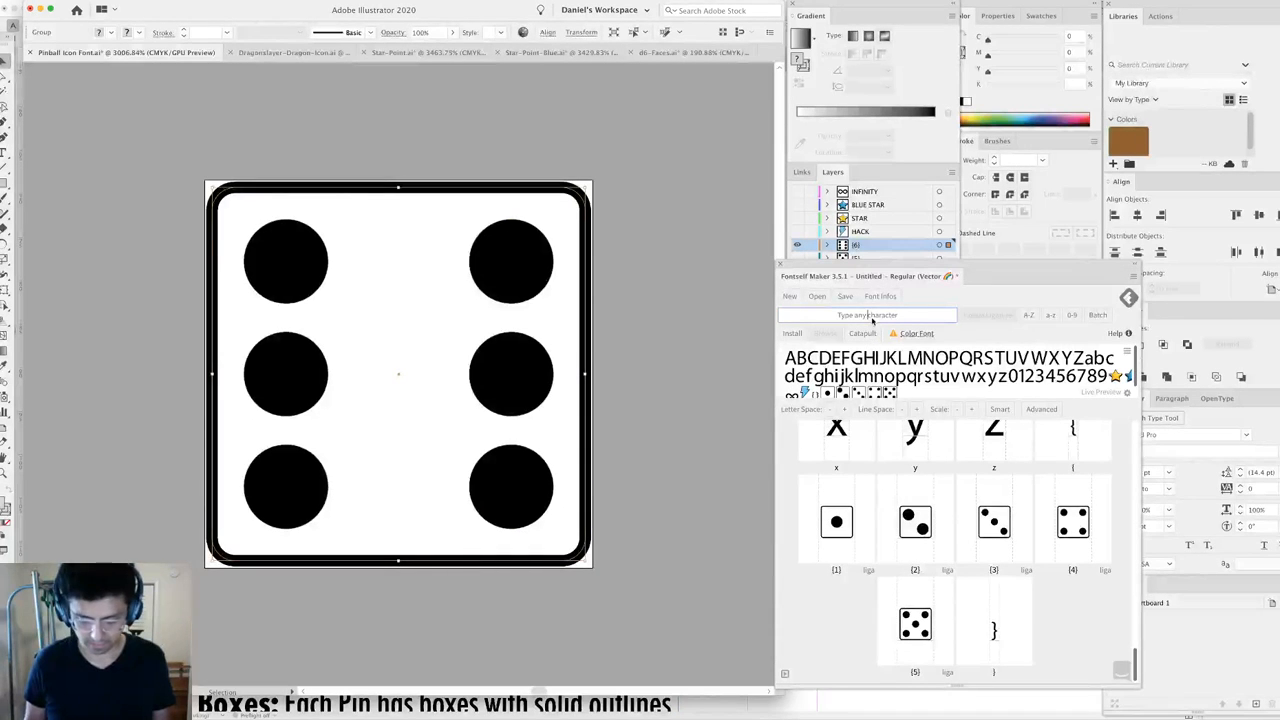
pyautogui.write('[6')
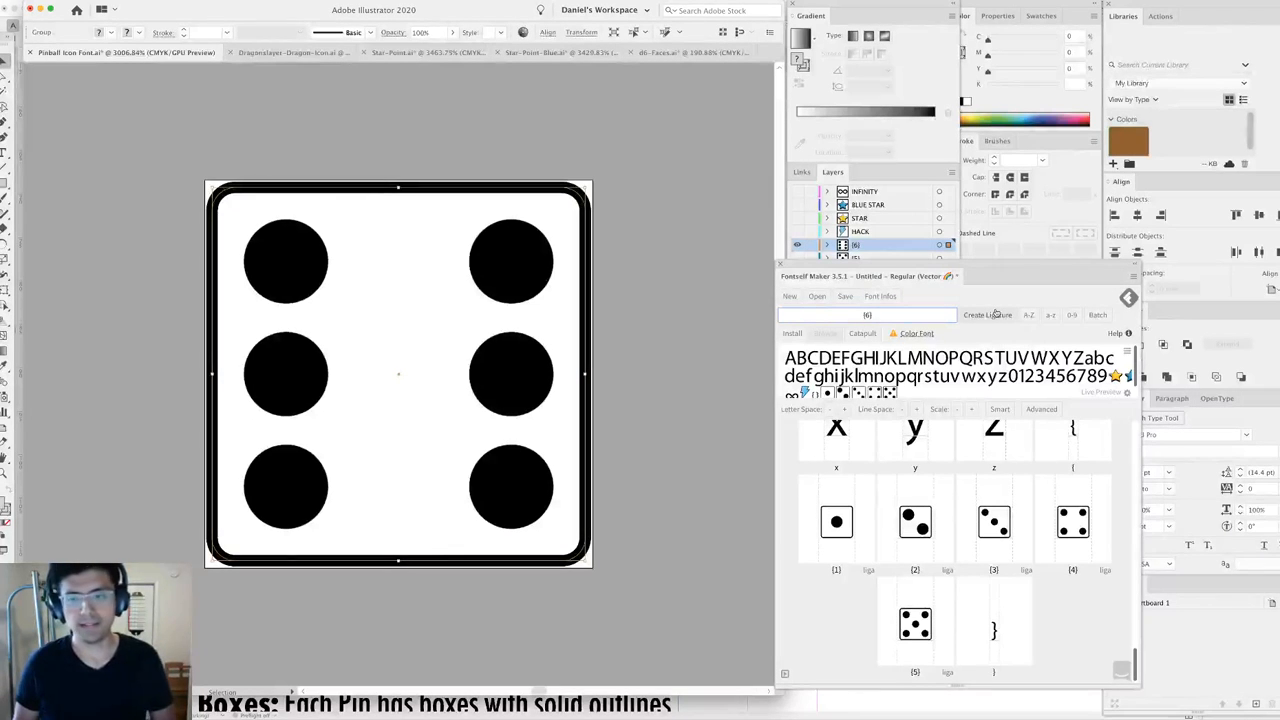
pyautogui.write(']')
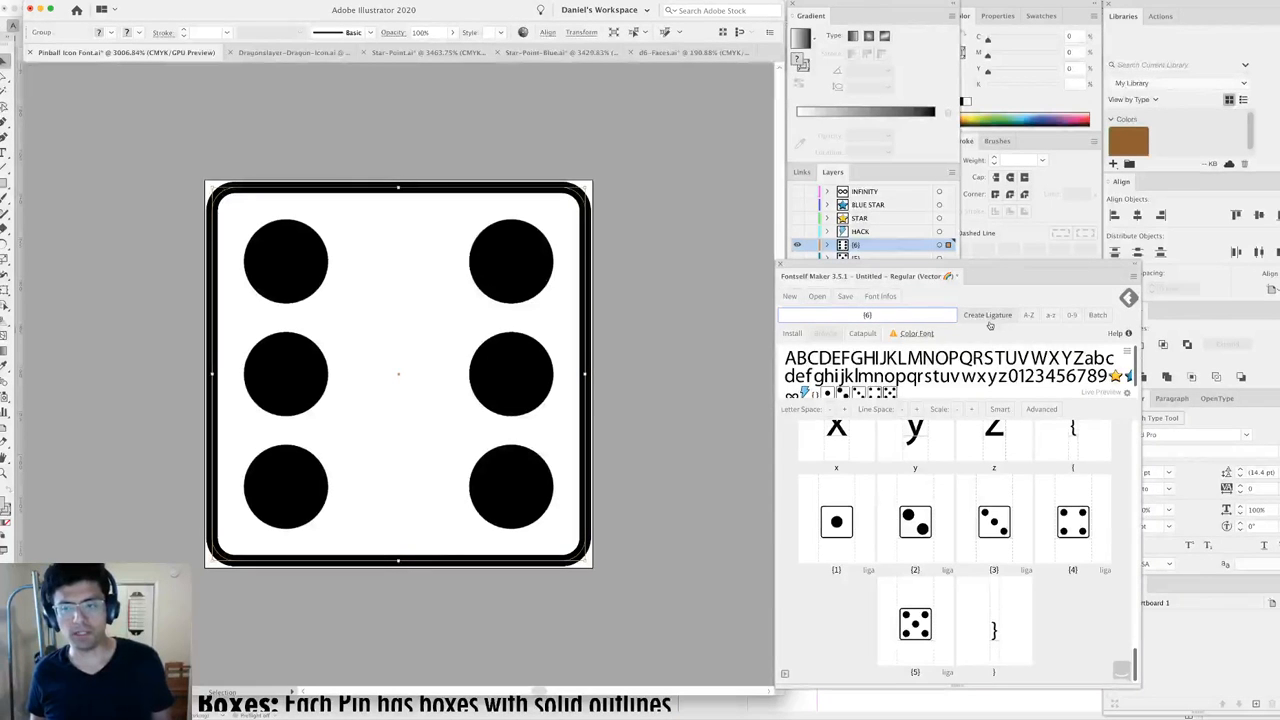
pyautogui.click(988, 319)
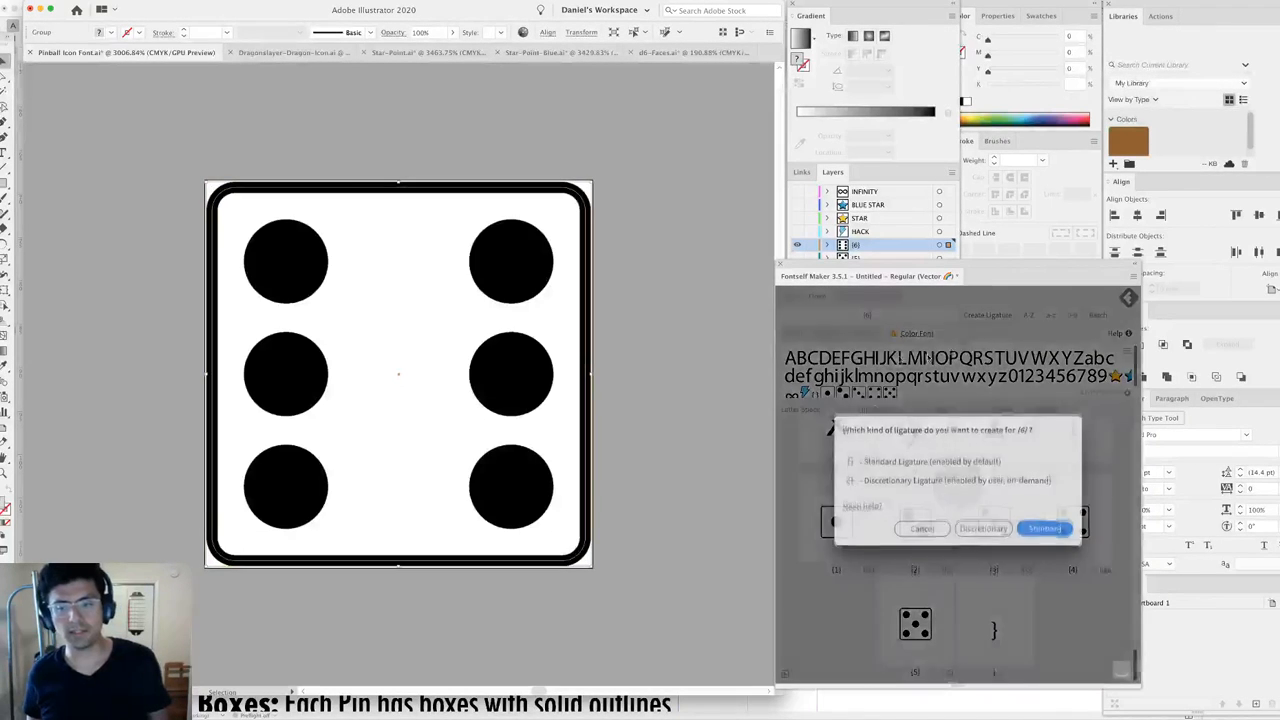
pyautogui.click(1040, 533)
pyautogui.click(618, 273)
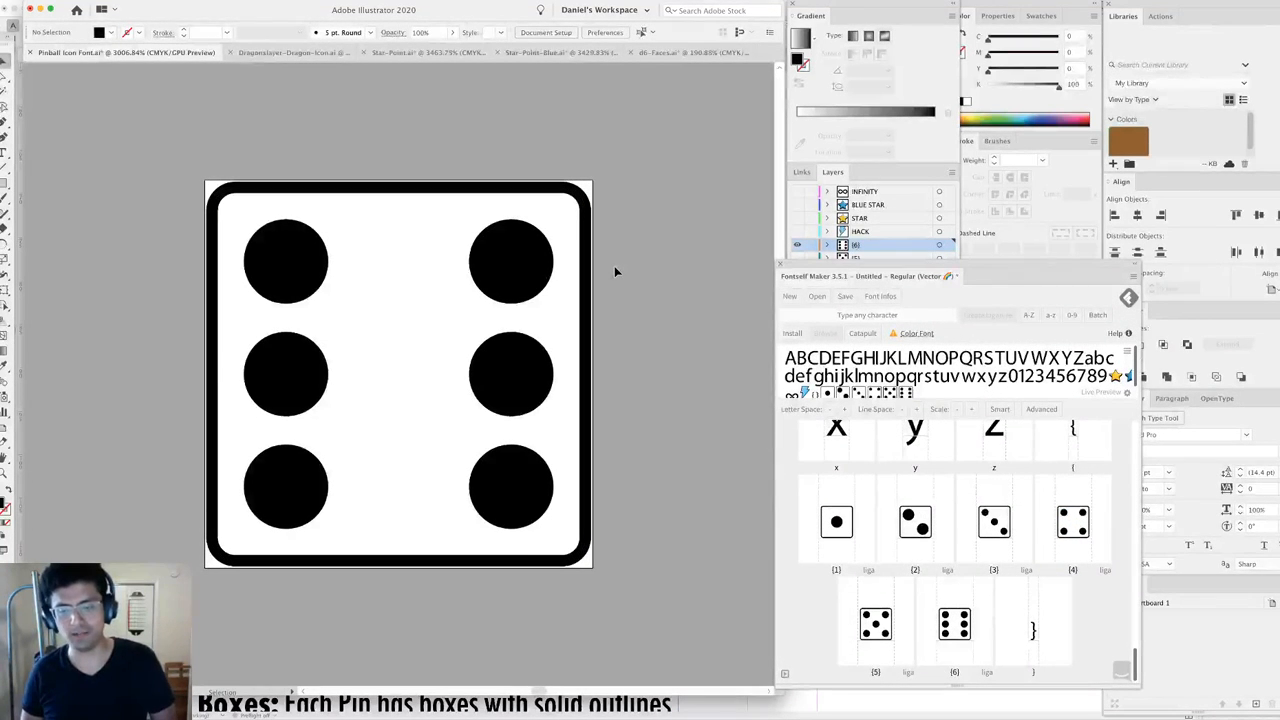
# Hide the {6} layer, leaving only Layer 2 shown.
pyautogui.scroll(15, 977, 598)
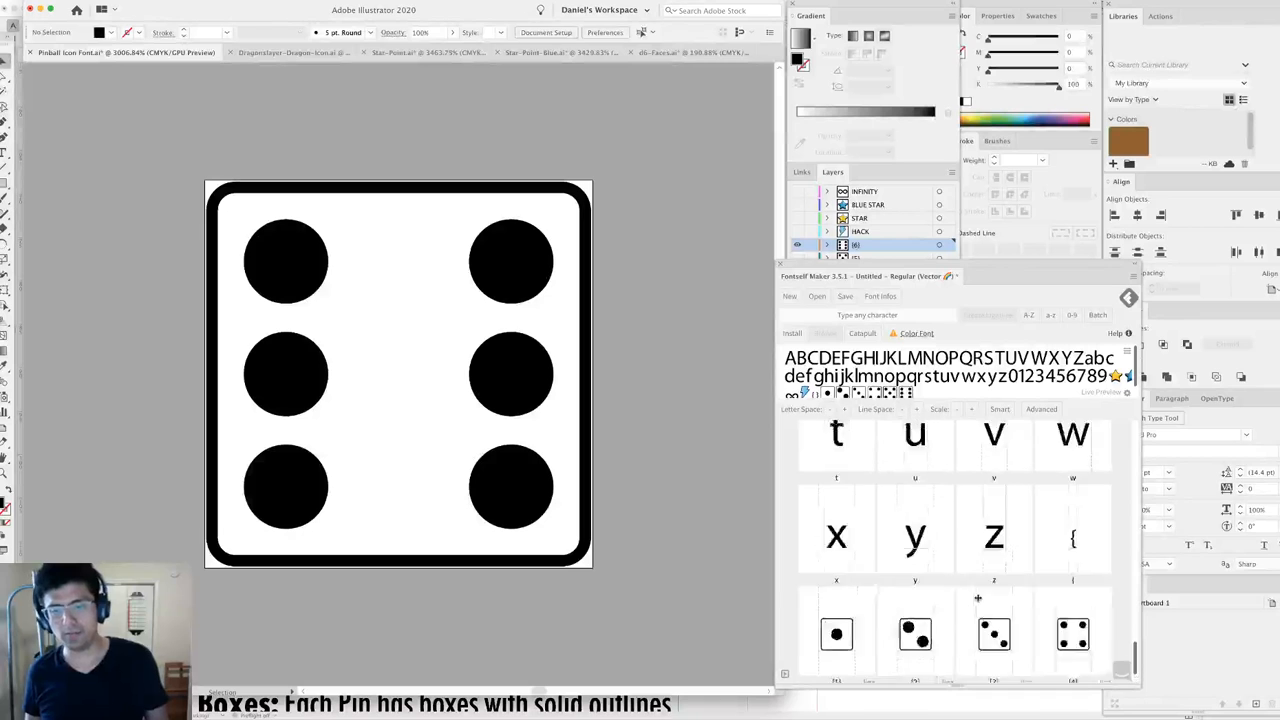
pyautogui.scroll(2, 978, 598)
pyautogui.scroll(-2, 922, 634)
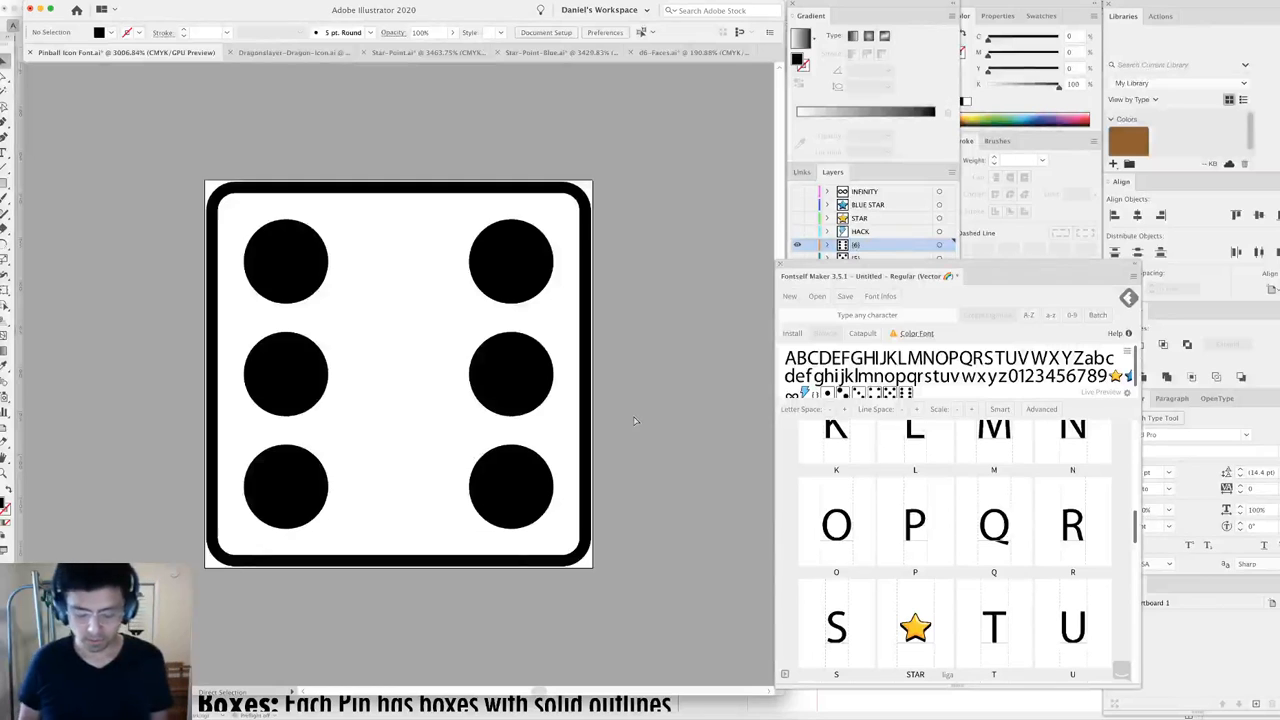
pyautogui.press('super+minus')
pyautogui.press('super+minus')
pyautogui.press('super+minus')
pyautogui.press('super+minus')
pyautogui.hscroll(-3, 600, 420)
pyautogui.scroll(1, 600, 420)
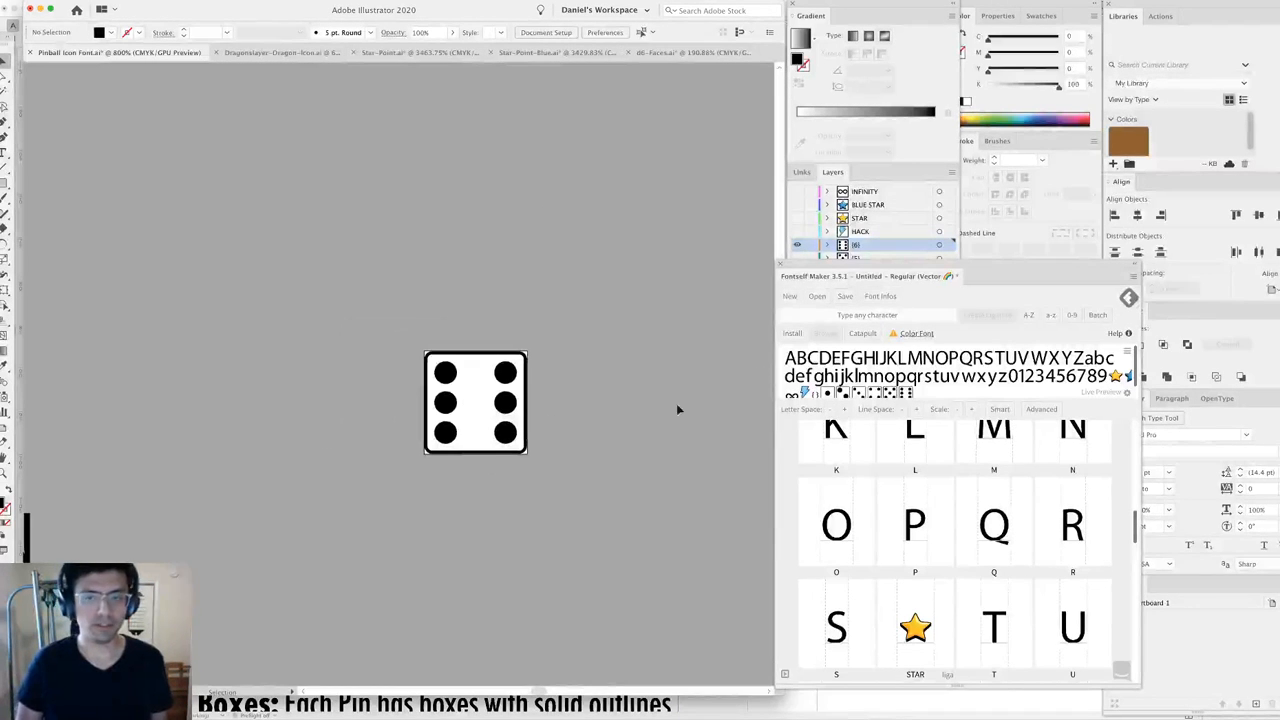
pyautogui.click(797, 244)
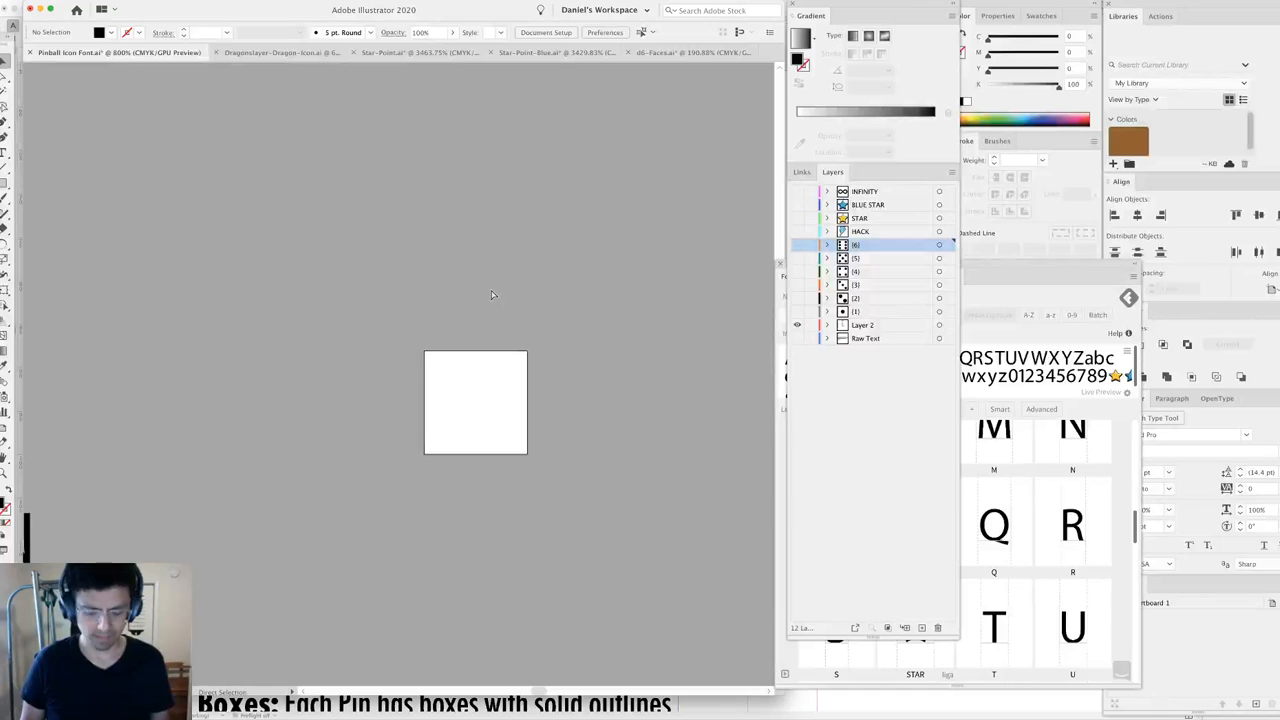
# Delete the {1} to {6} lines from the text list beside the artboard, keeping only COIN.
pyautogui.press('super+minus')
pyautogui.press('super+minus')
pyautogui.click(208, 455)
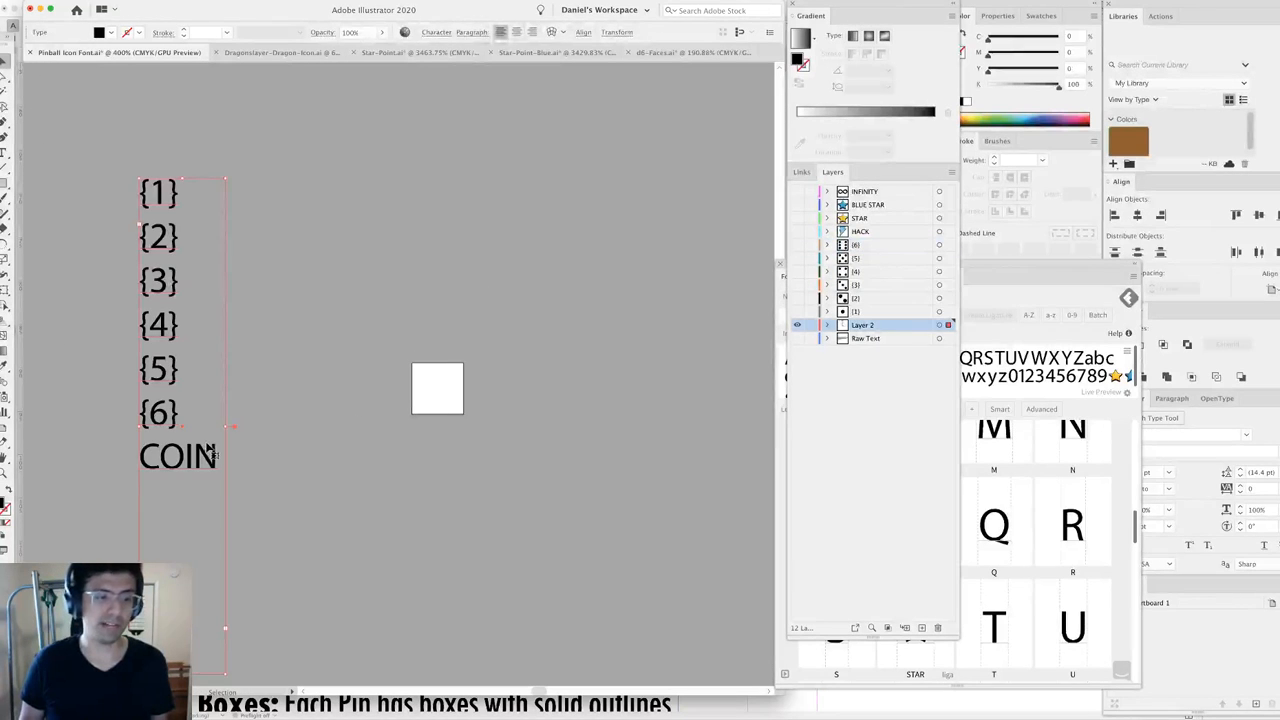
pyautogui.tripleClick(184, 418)
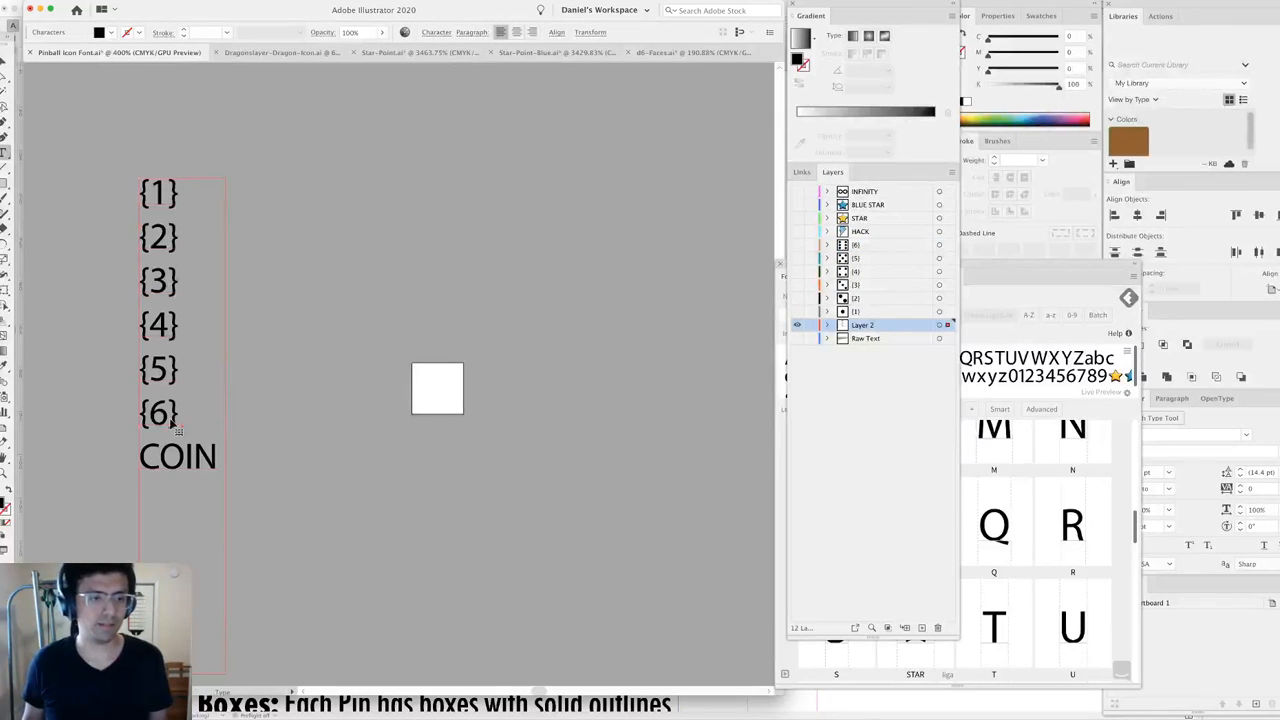
pyautogui.hotkey('shift', 'Up')
pyautogui.hotkey('shift', 'Up')
pyautogui.hotkey('shift', 'Up')
pyautogui.hotkey('shift', 'Up')
pyautogui.hotkey('shift', 'Up')
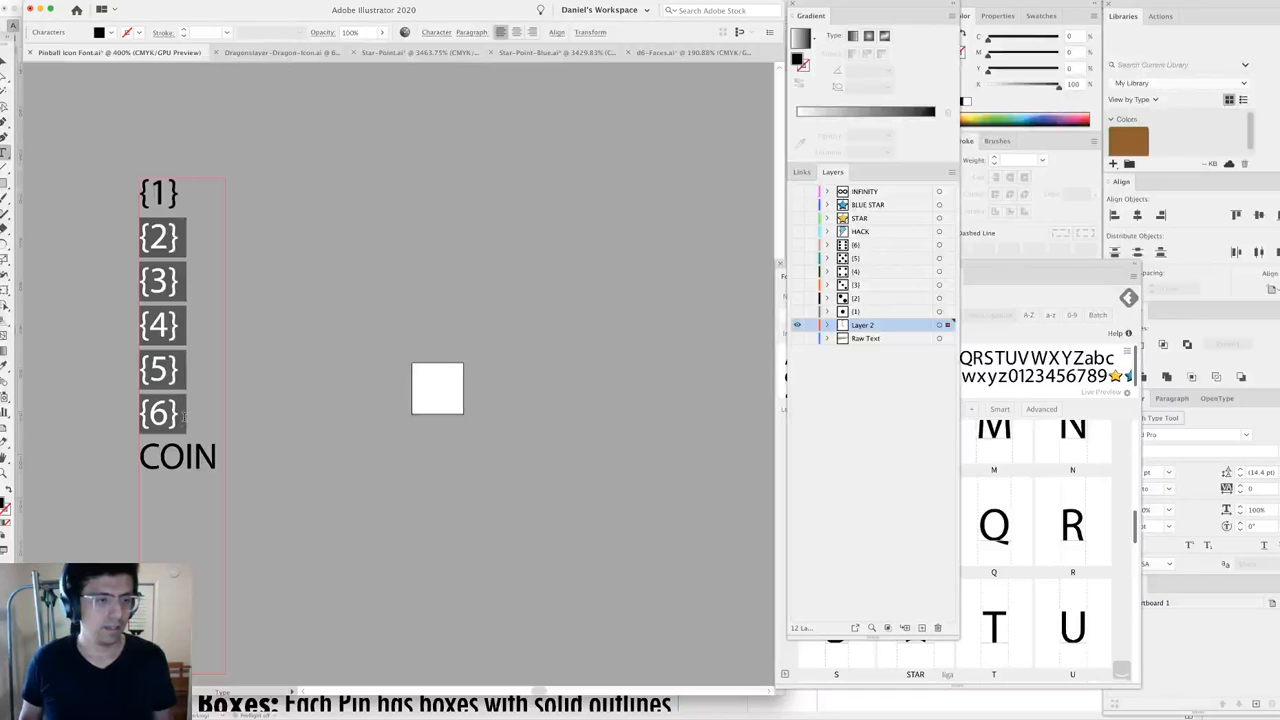
pyautogui.press('BackSpace')
pyautogui.press('Escape')
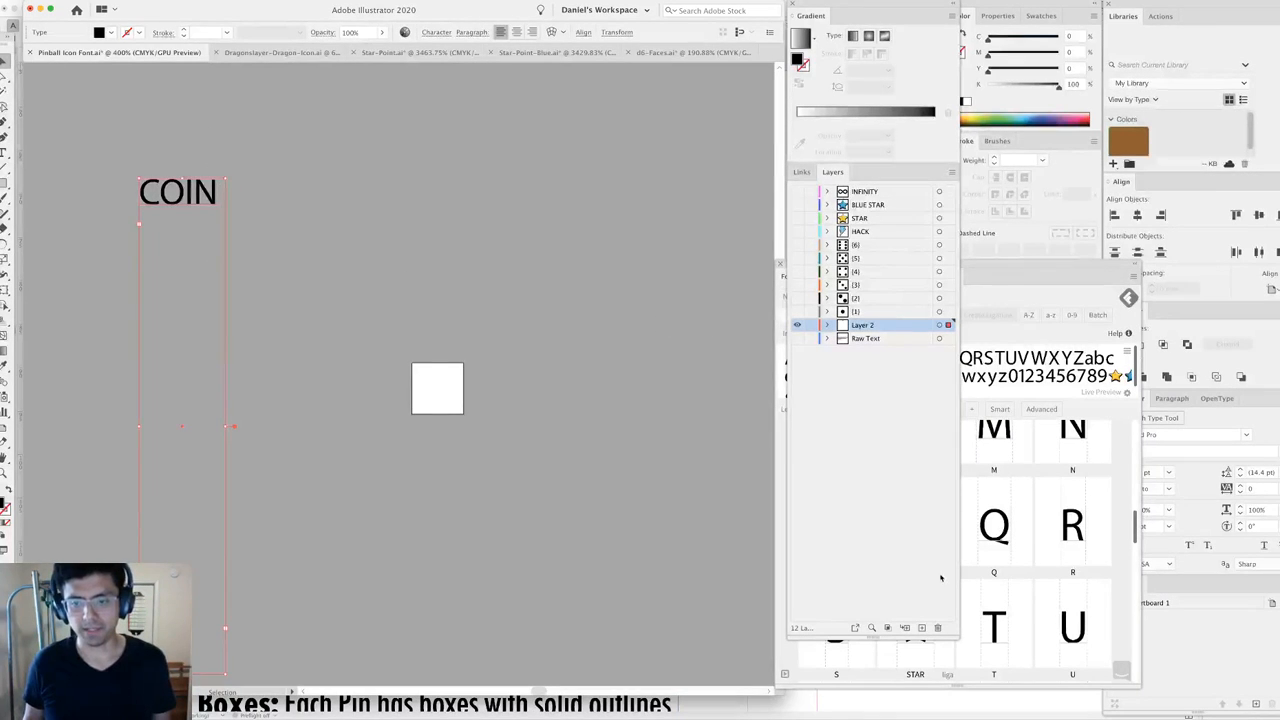
# Rename Layer 2 to COIN.
pyautogui.doubleClick(872, 327)
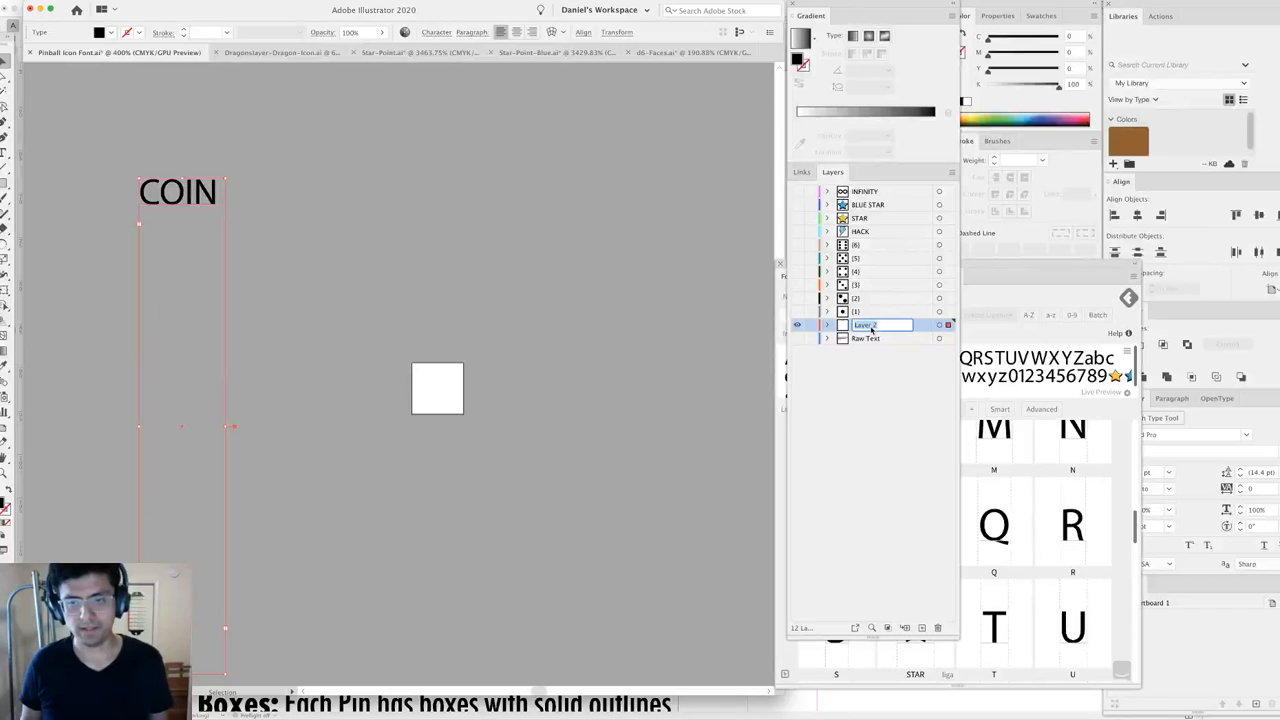
pyautogui.write('COIN')
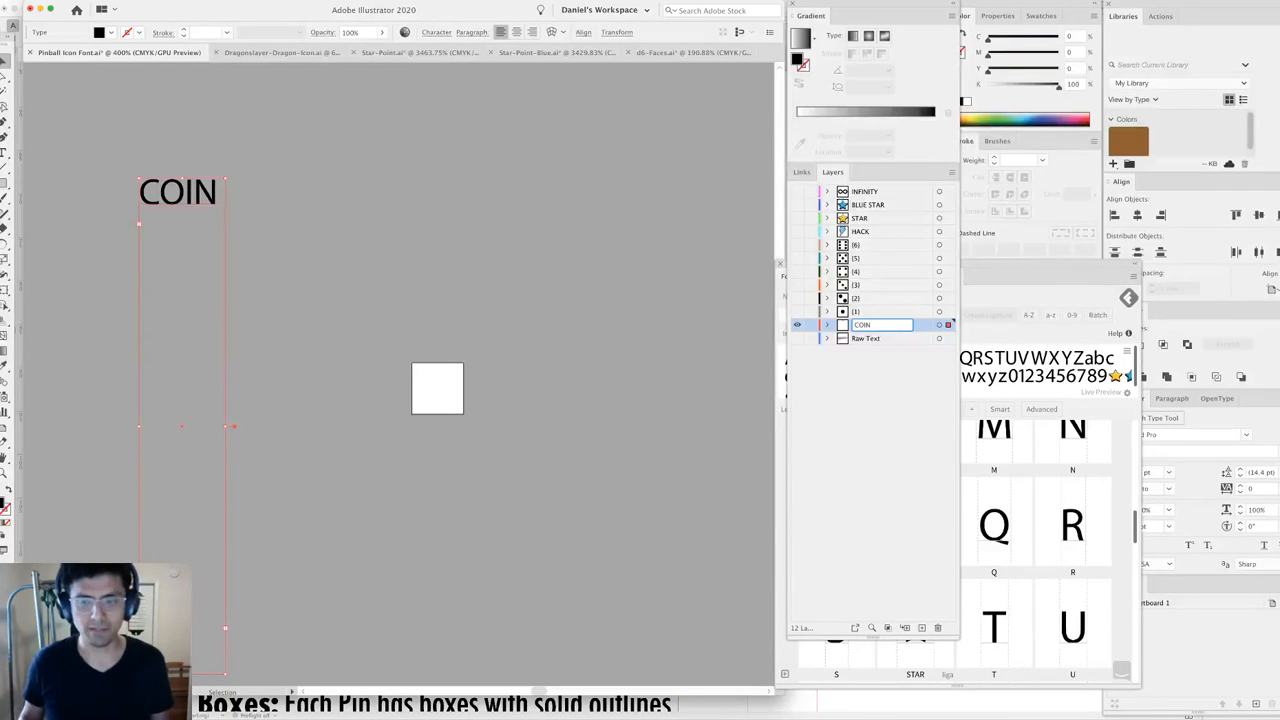
pyautogui.press('Return')
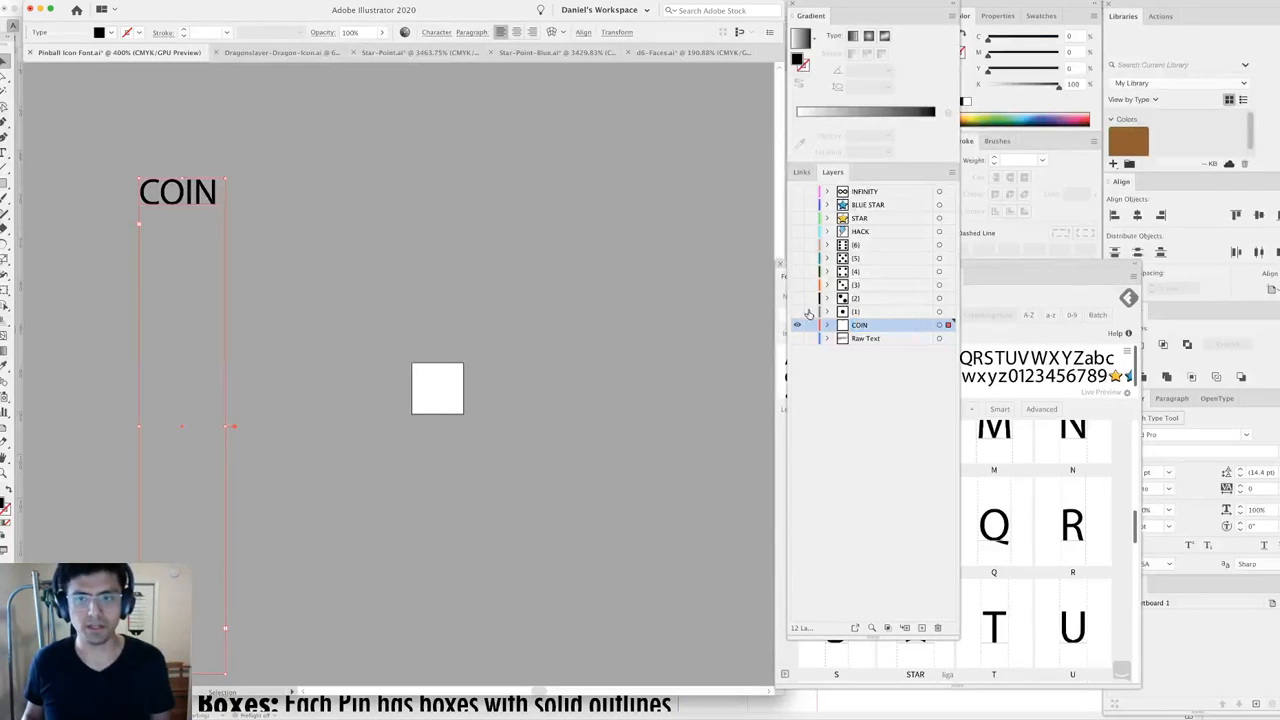
# Switch to the Dragonslayer-Dragon-Icon document and copy the whole silver dragon coin group.
pyautogui.click(300, 52)
pyautogui.click(709, 178)
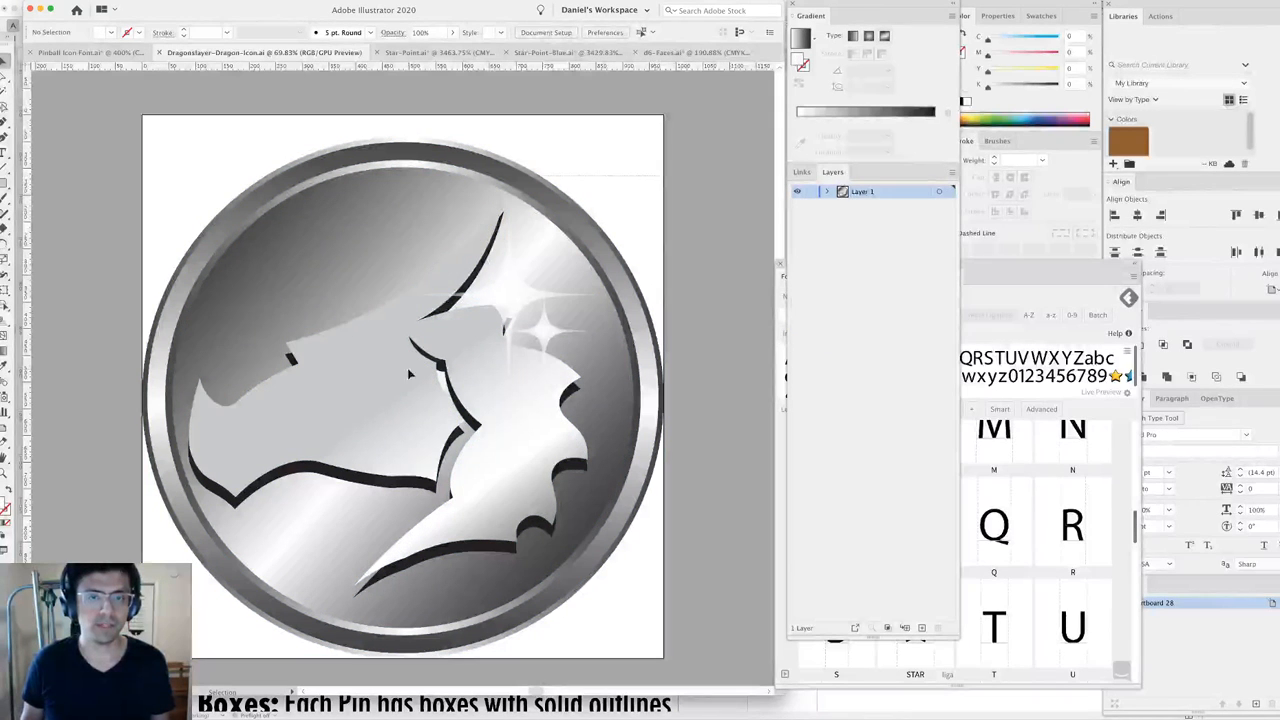
pyautogui.click(209, 585)
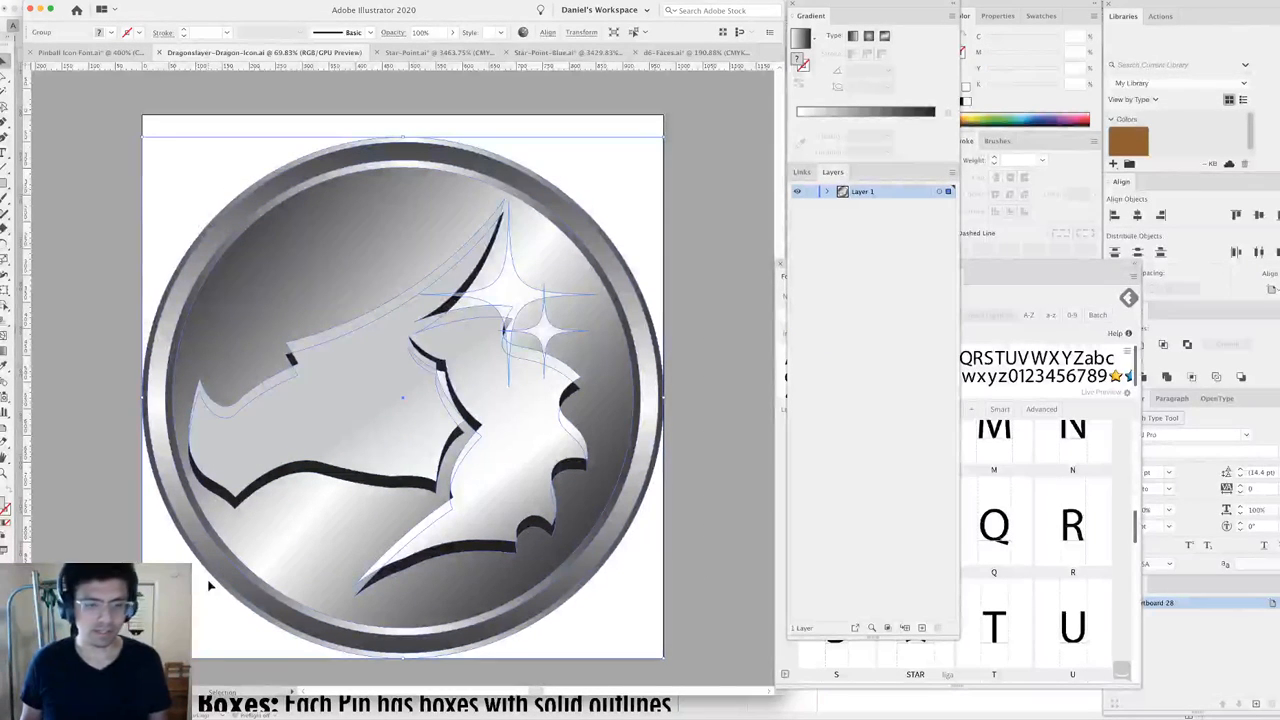
pyautogui.press('super+c')
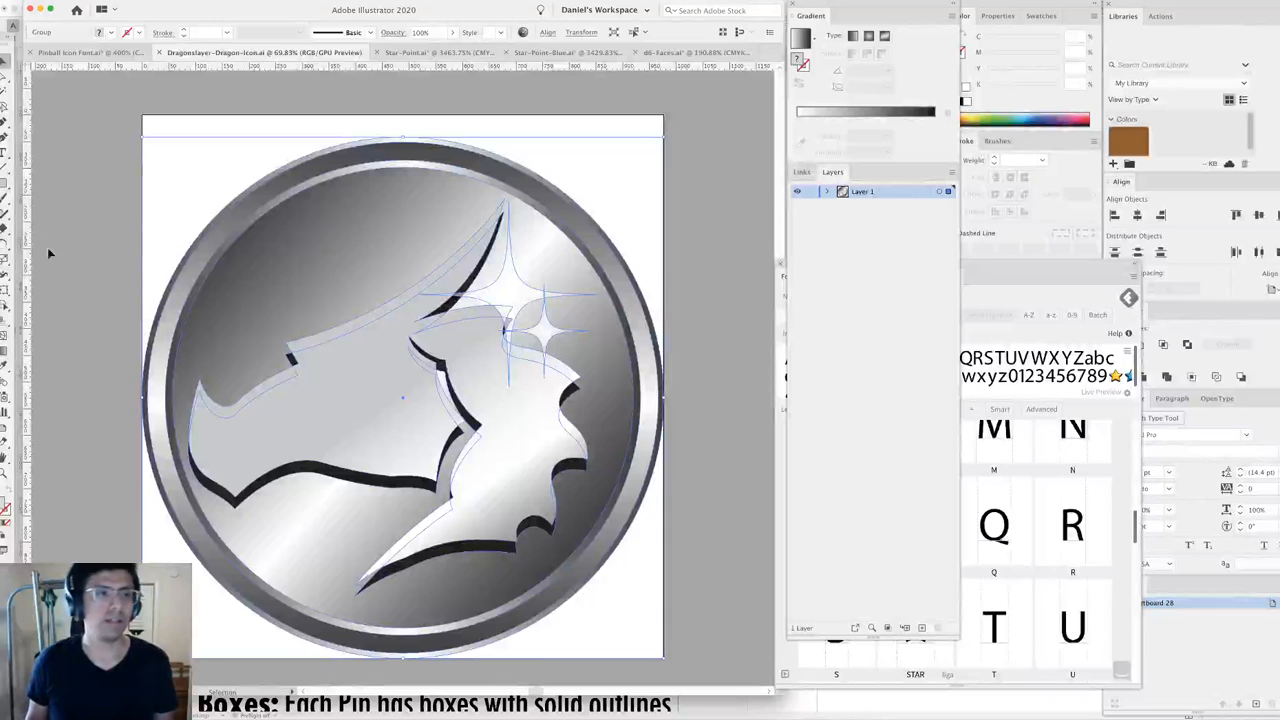
# Try to paste the copied coin onto the COIN layer of the Pinball Icon Font document.
pyautogui.click(85, 52)
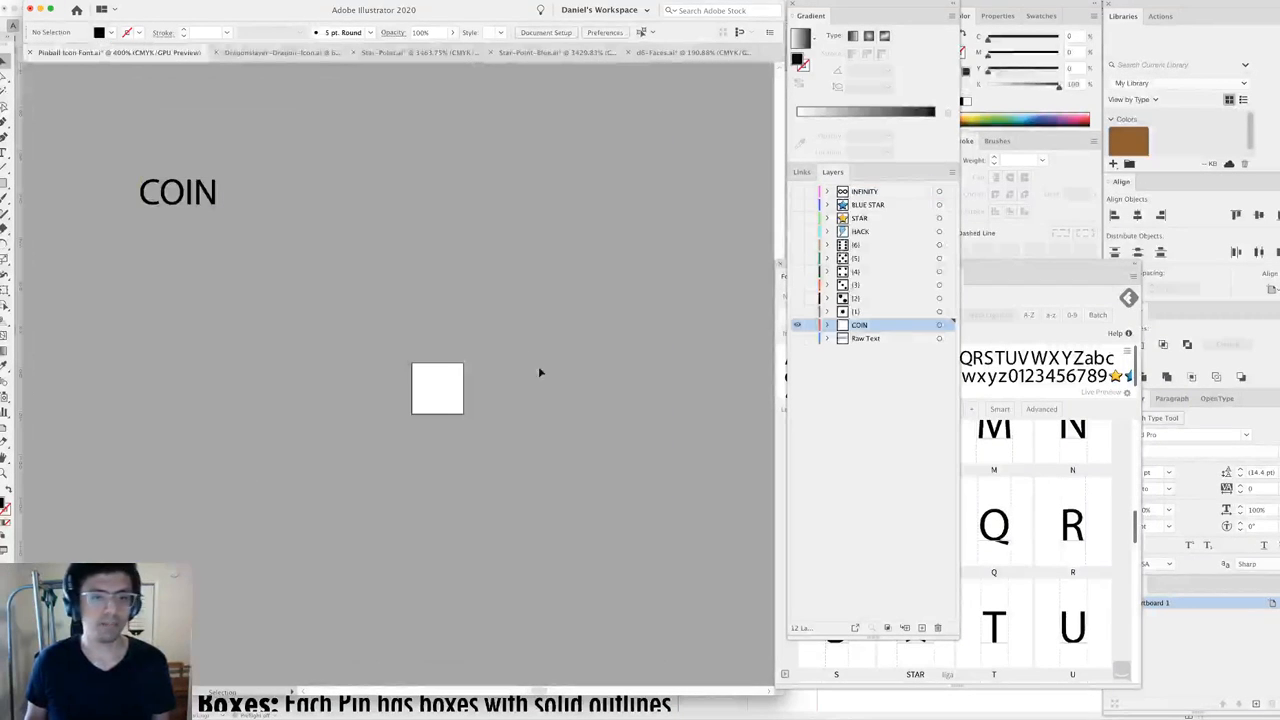
pyautogui.press('super+0')
pyautogui.press('super+v')
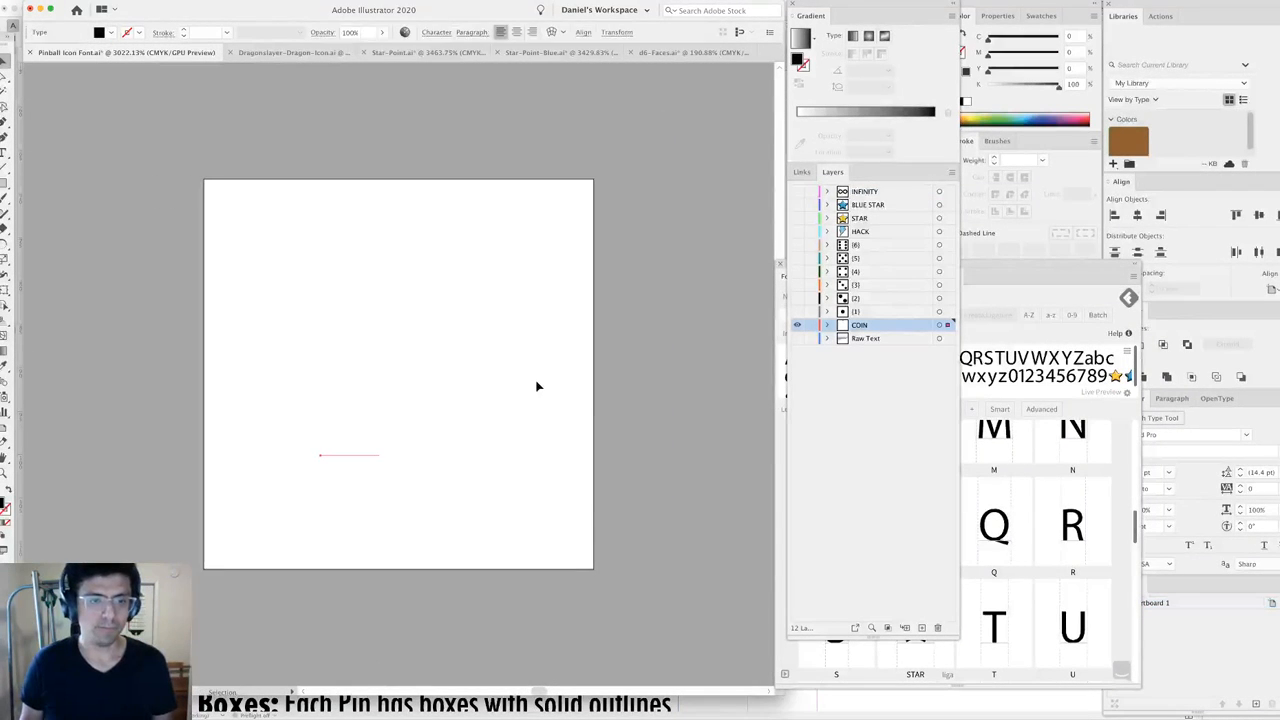
pyautogui.press('super+z')
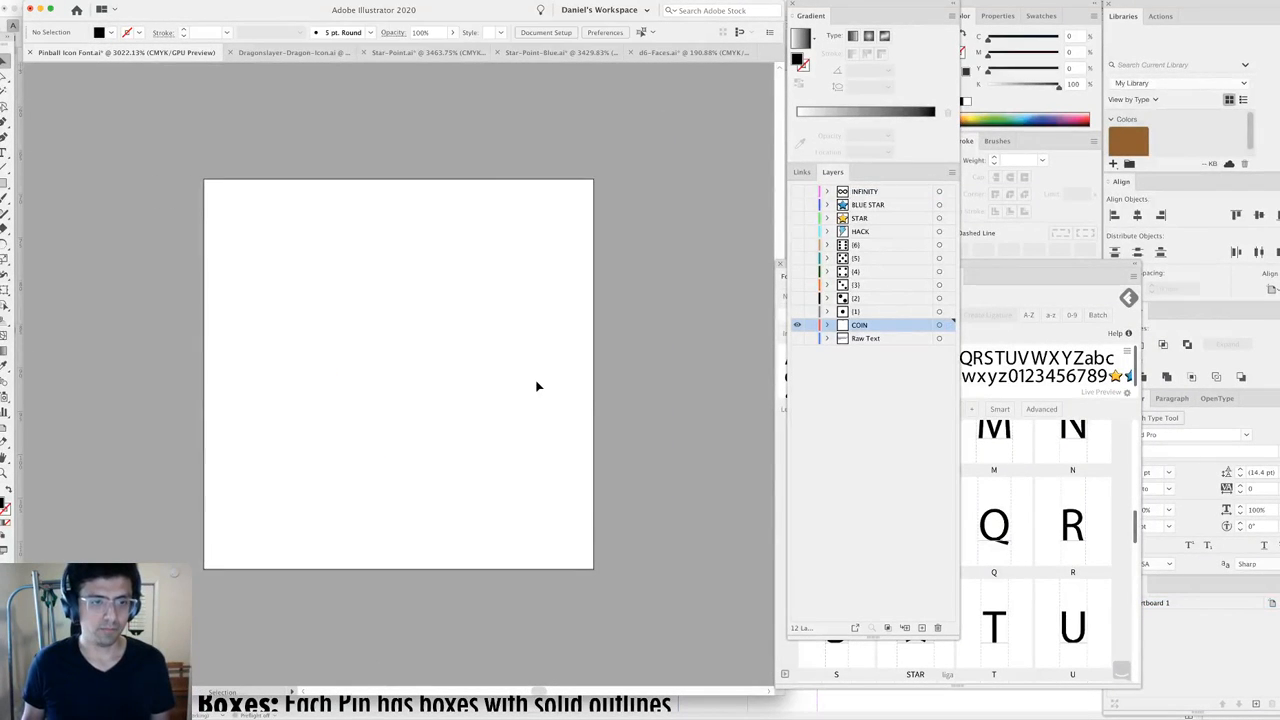
# Paste the copied dragon coin onto the COIN layer of the Pinball Icon Font document and shrink it to about 21.7 mm wide.
pyautogui.click(290, 52)
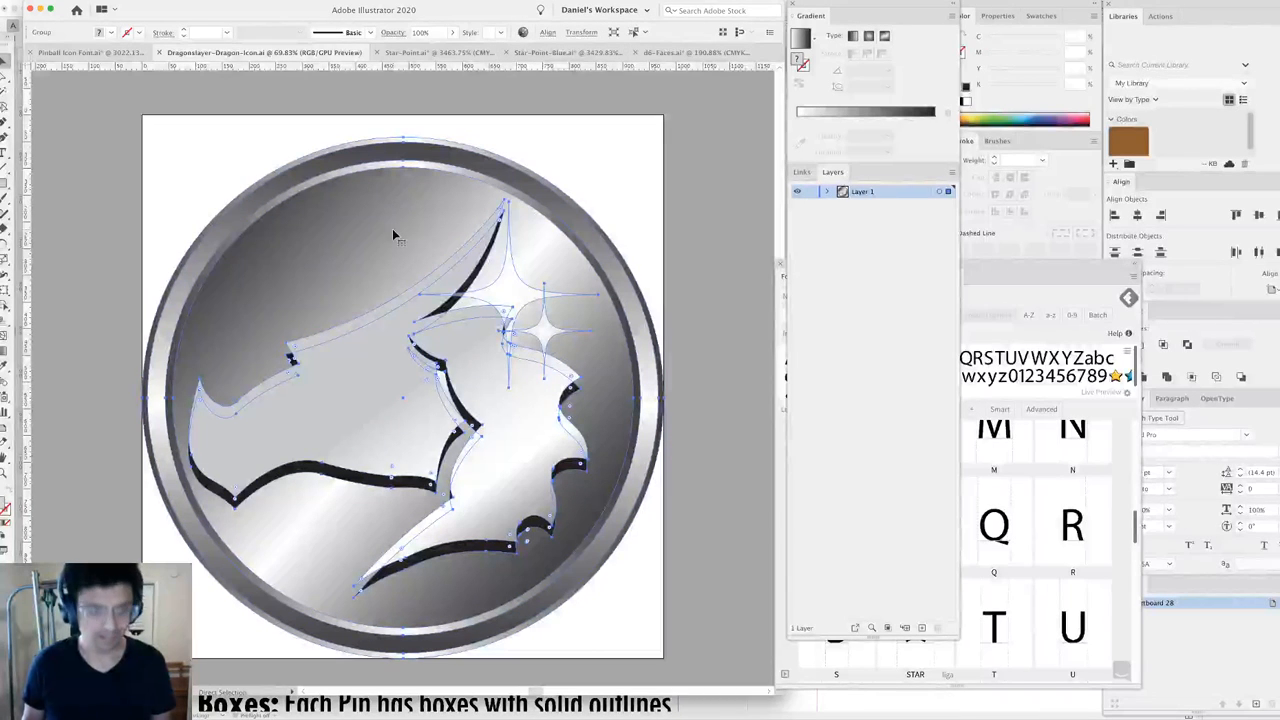
pyautogui.click(120, 54)
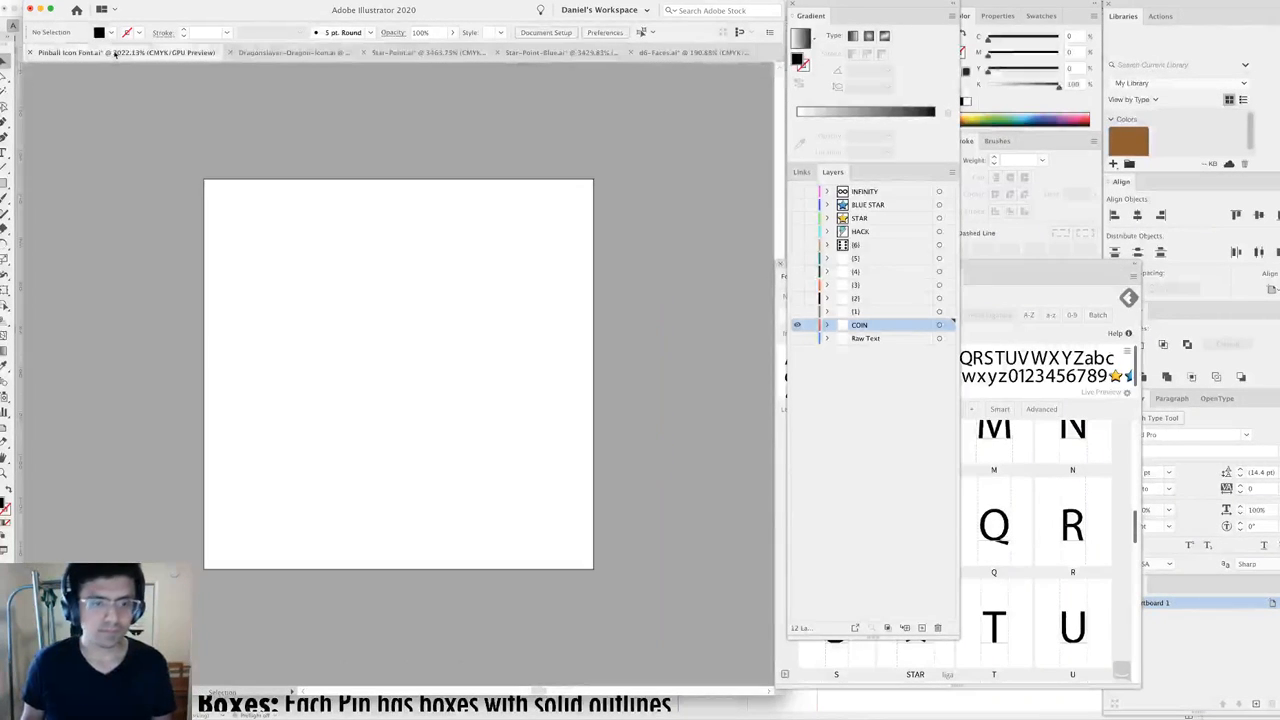
pyautogui.press('super+minus')
pyautogui.press('super+minus')
pyautogui.press('super+v')
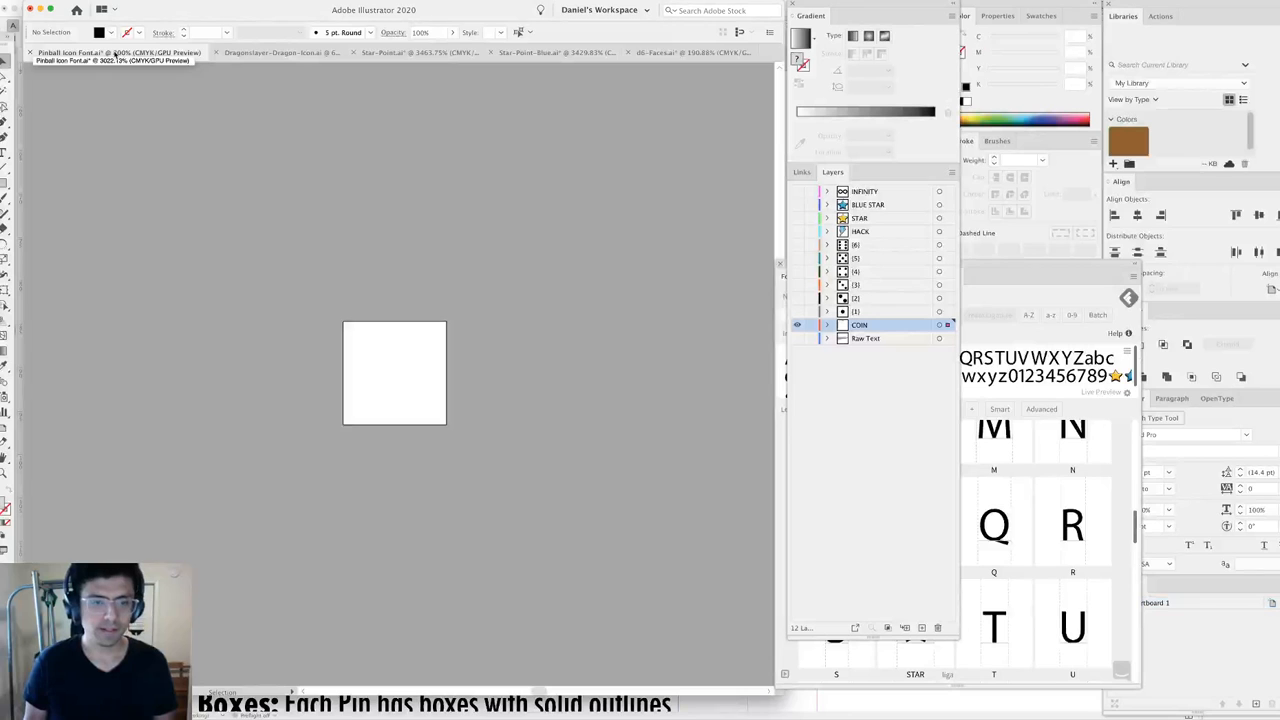
pyautogui.press('super+0')
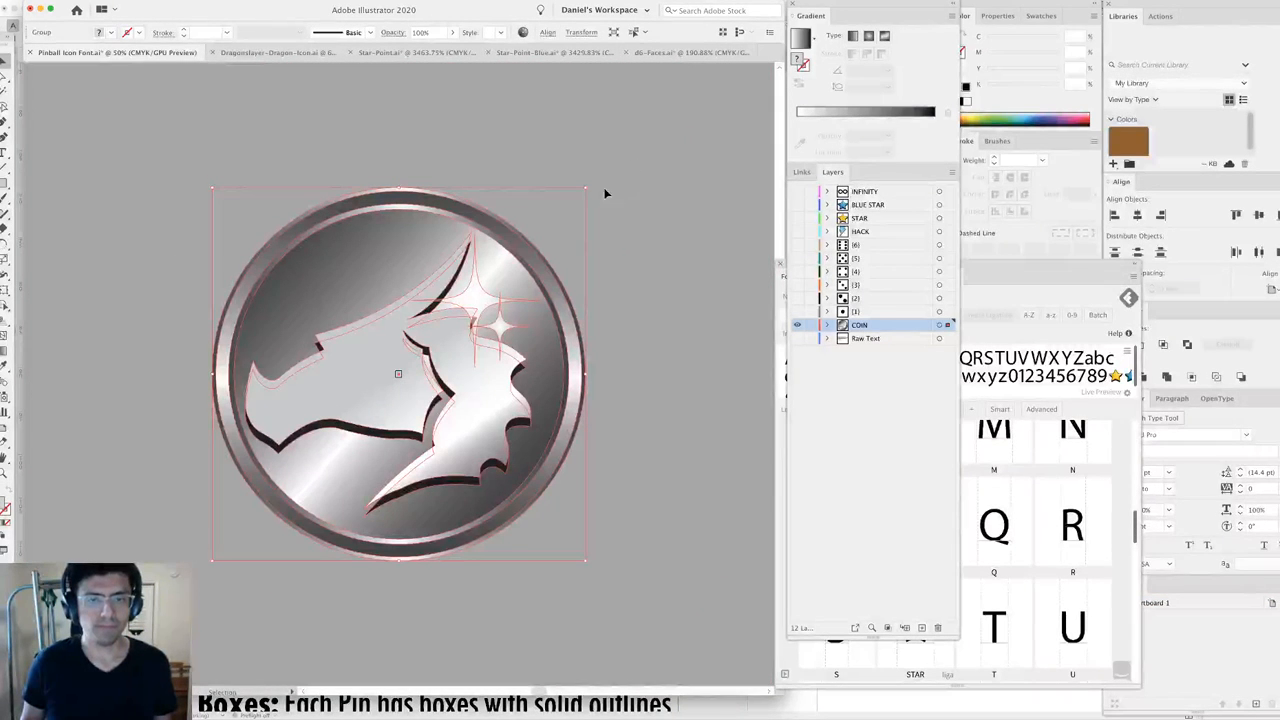
pyautogui.moveTo(589, 186); pyautogui.dragTo(416, 368)
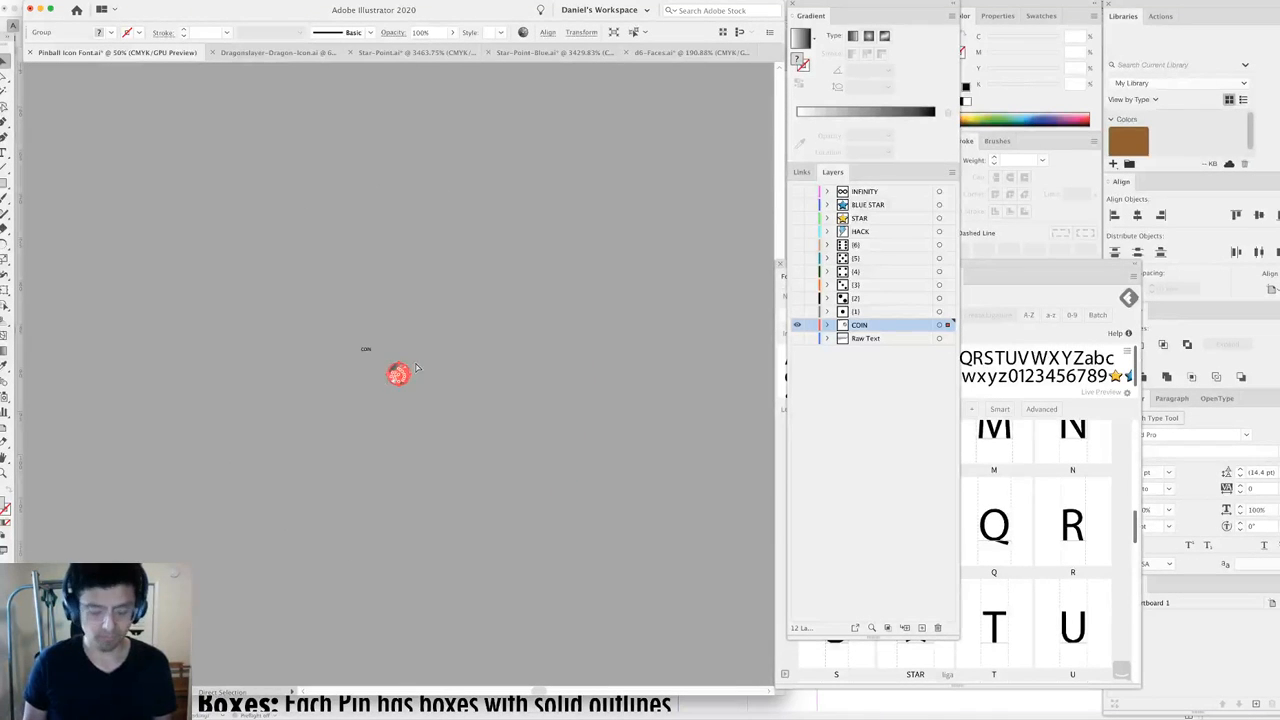
pyautogui.press('super+0')
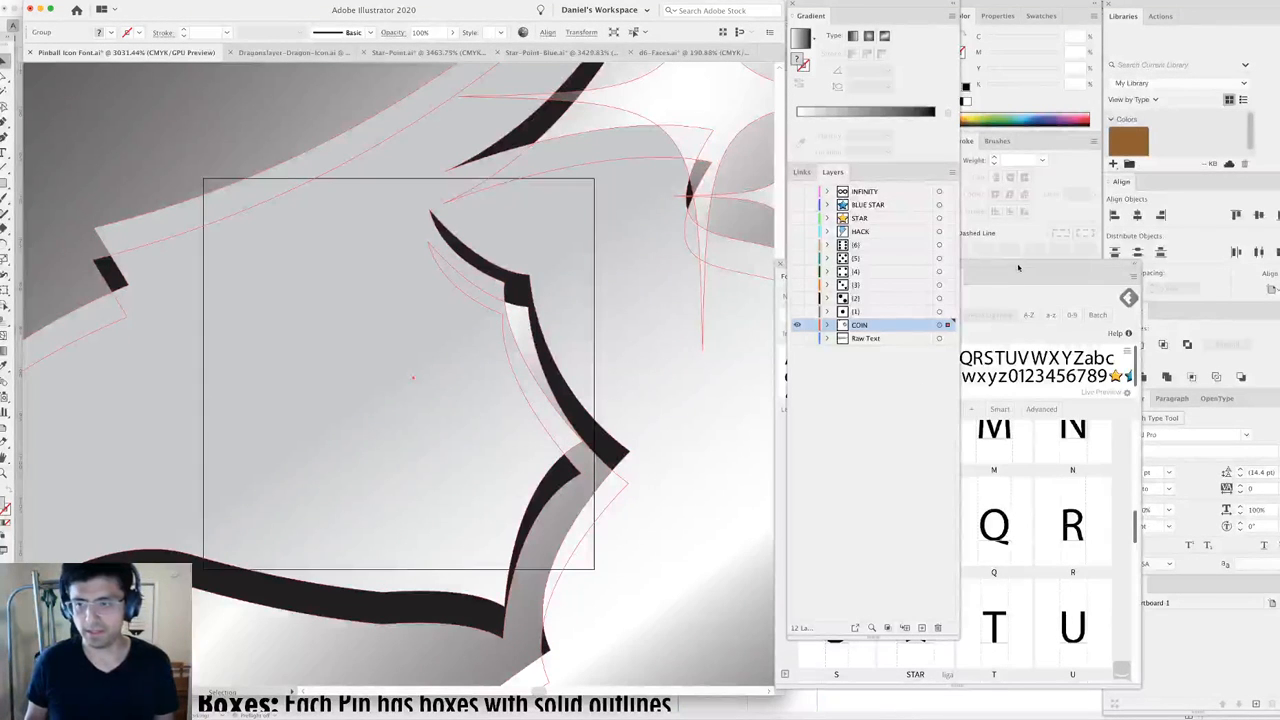
# Scale the coin proportionally to a height of 6 mm.
pyautogui.click(1018, 270)
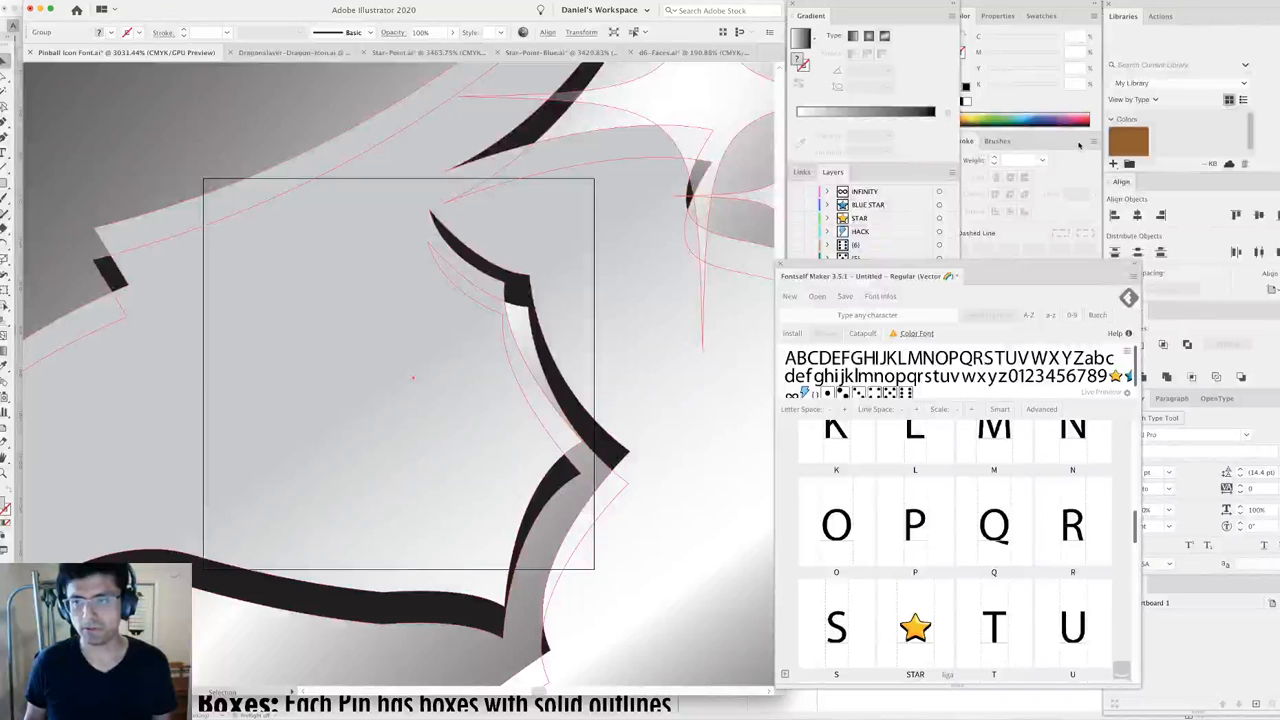
pyautogui.click(1049, 259)
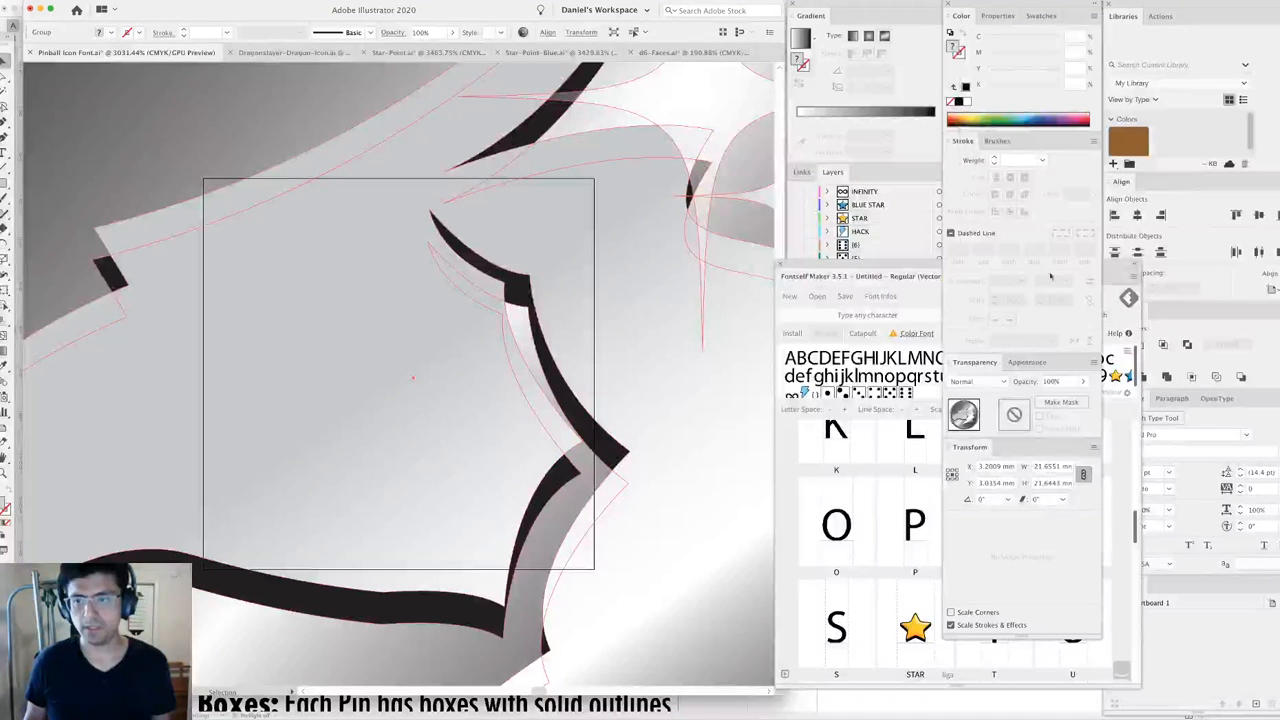
pyautogui.click(1053, 482)
pyautogui.write('0')
pyautogui.press('Return')
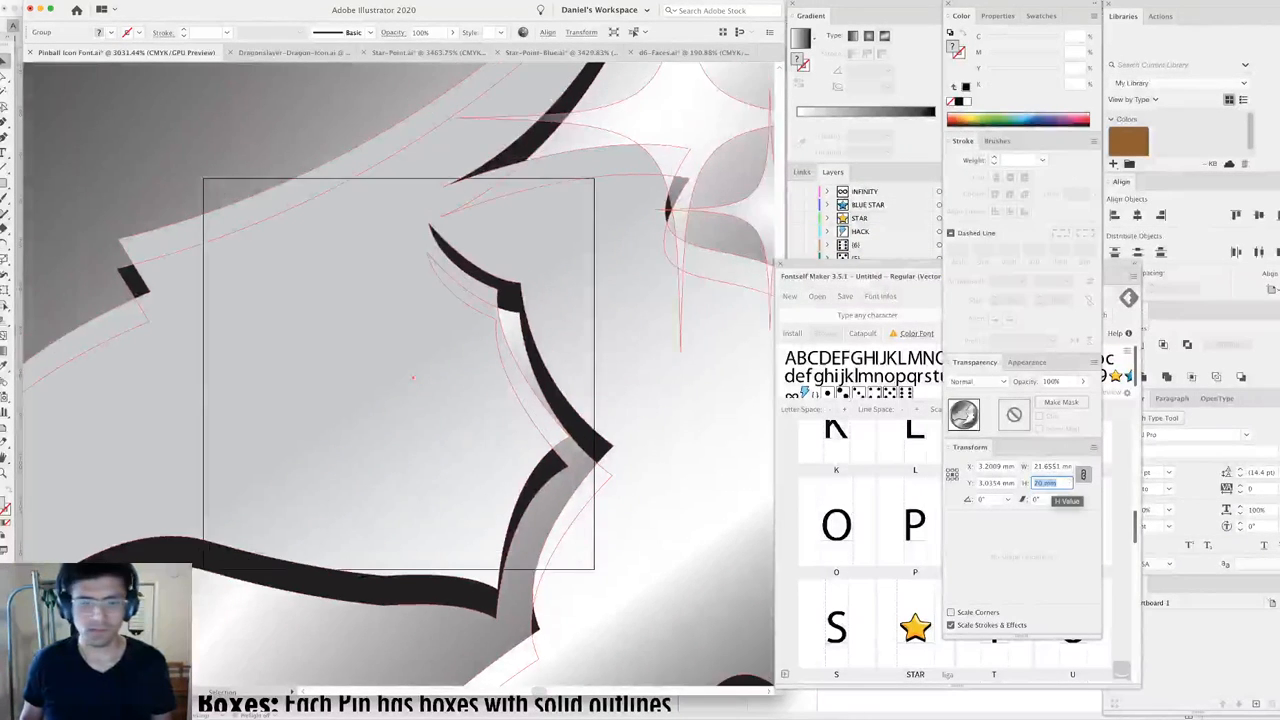
pyautogui.write('10')
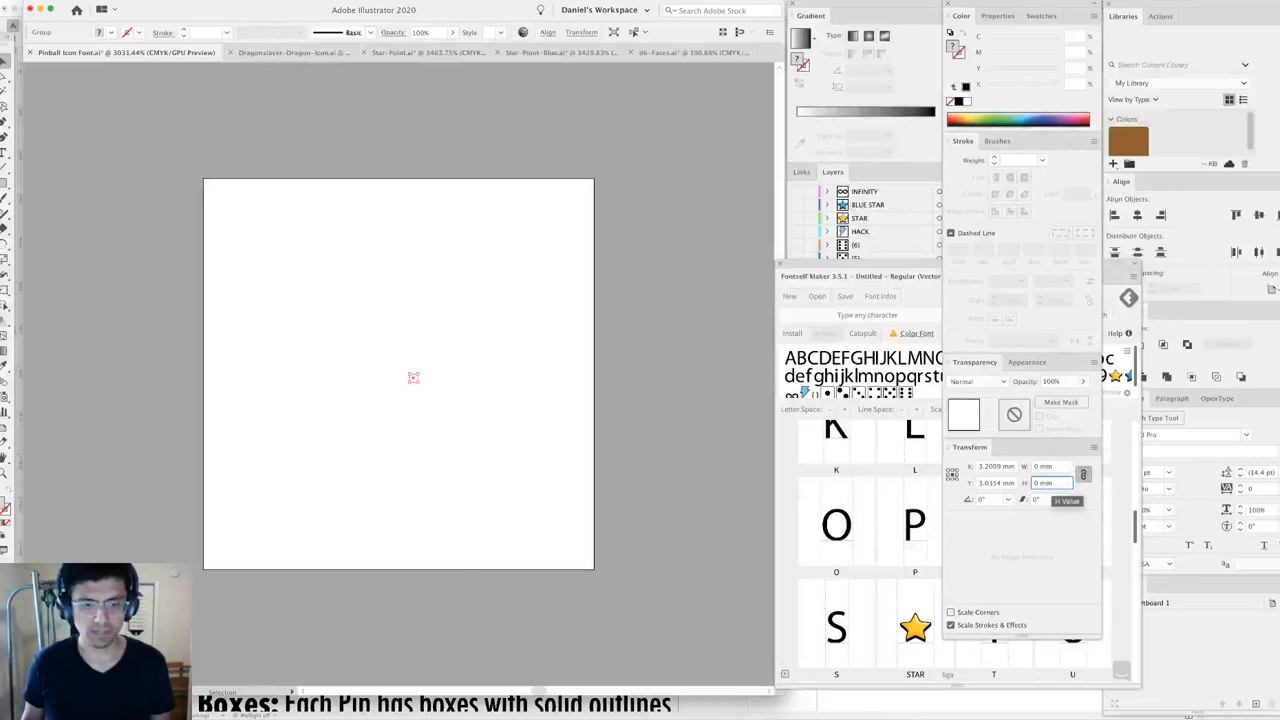
pyautogui.press('Return')
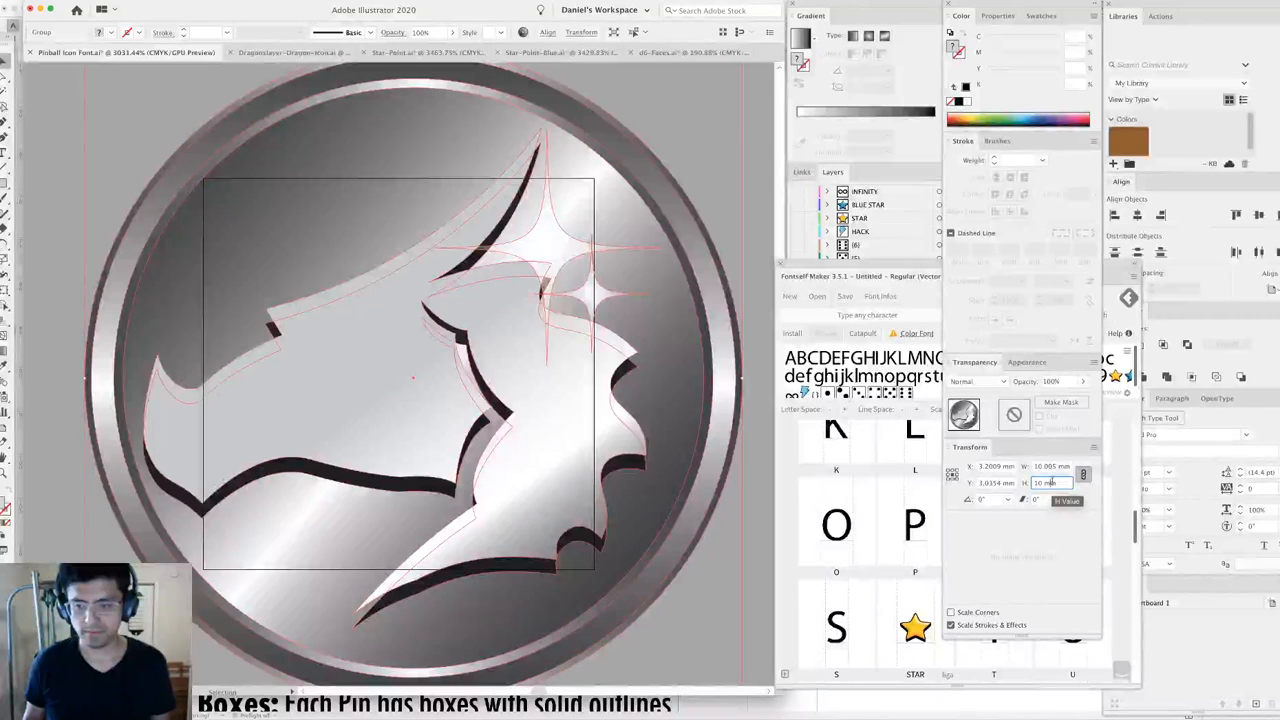
pyautogui.write('6')
pyautogui.press('Return')
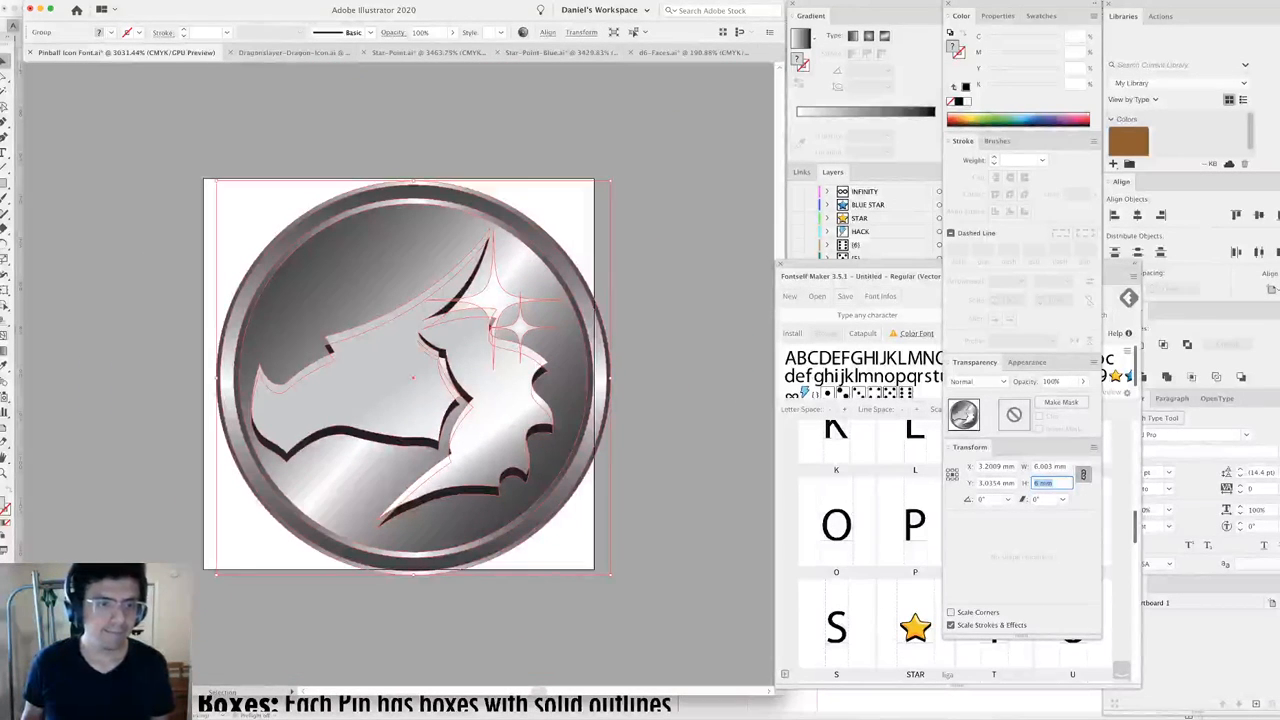
pyautogui.scroll(-1, 402, 376)
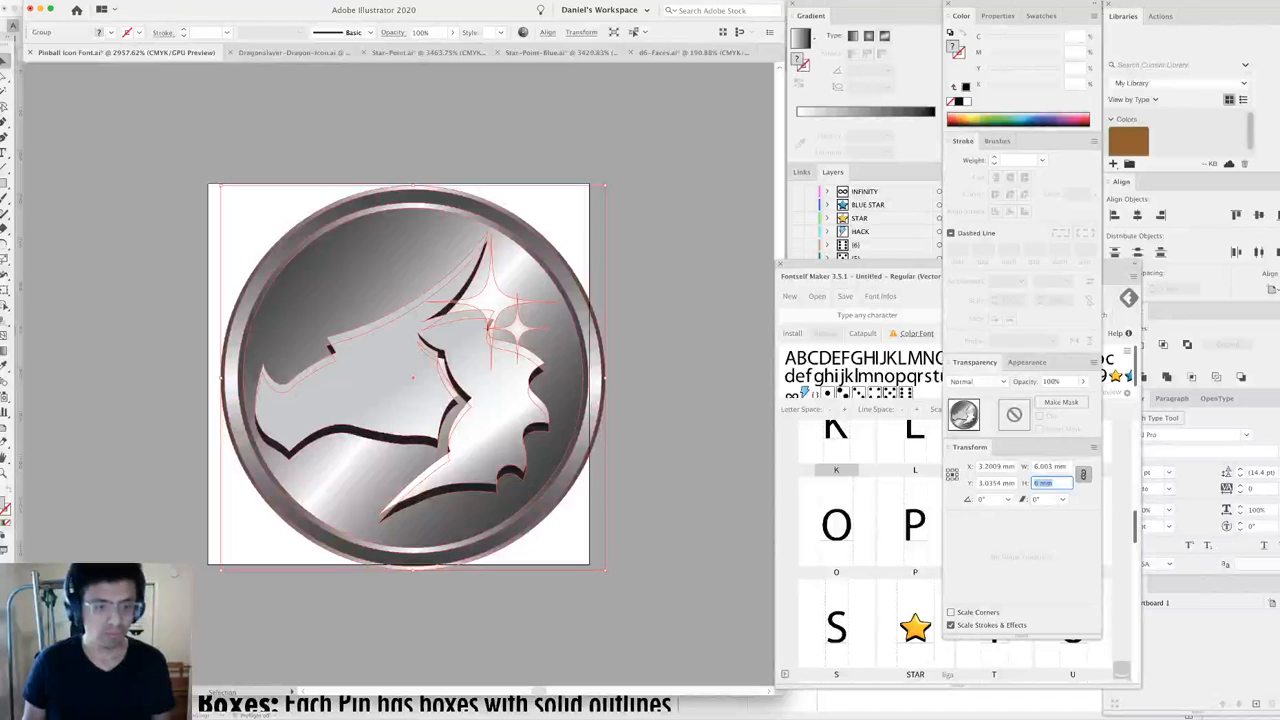
pyautogui.press('BackSpace')
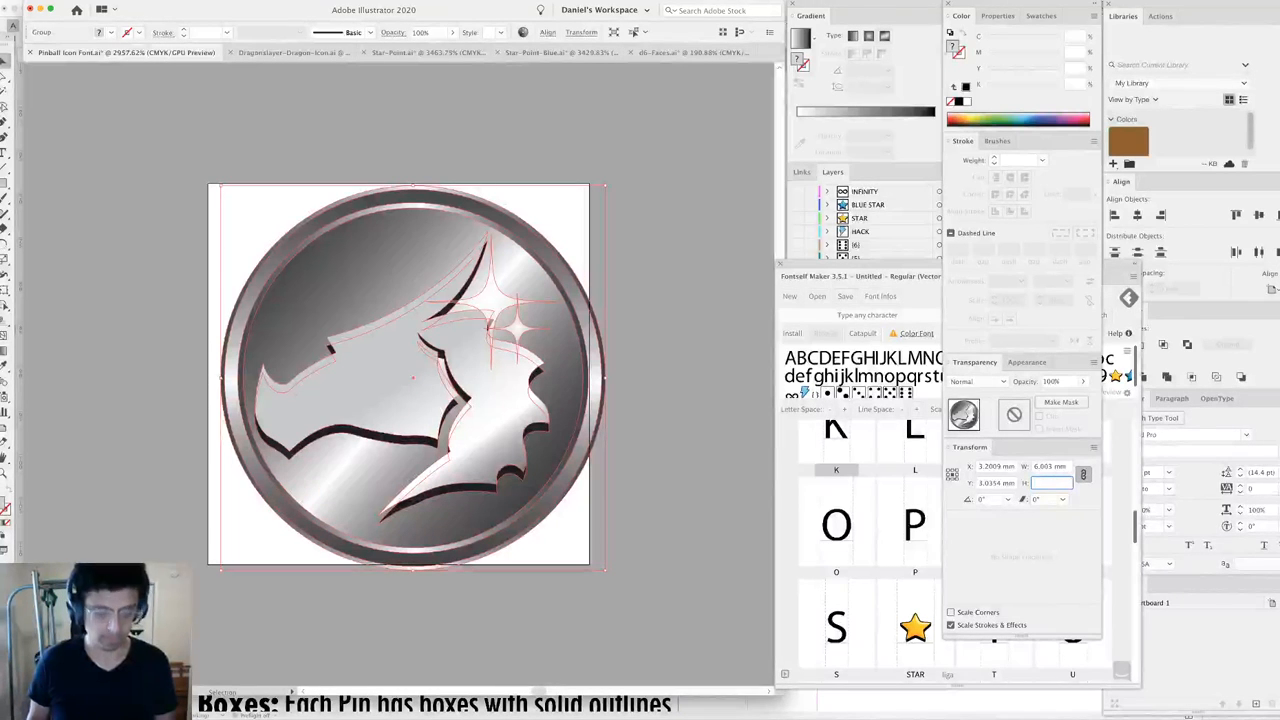
pyautogui.click(409, 366)
pyautogui.press('Delete')
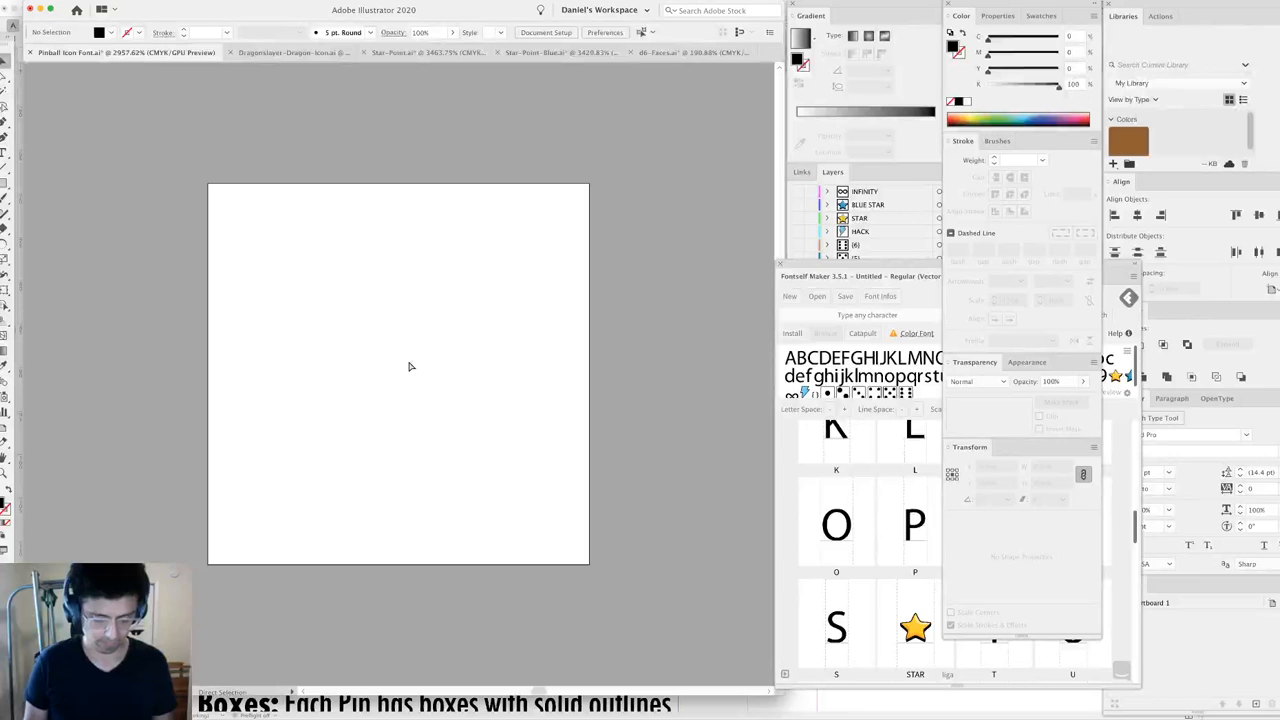
pyautogui.press('super+v')
pyautogui.press('super+z')
pyautogui.press('super+z')
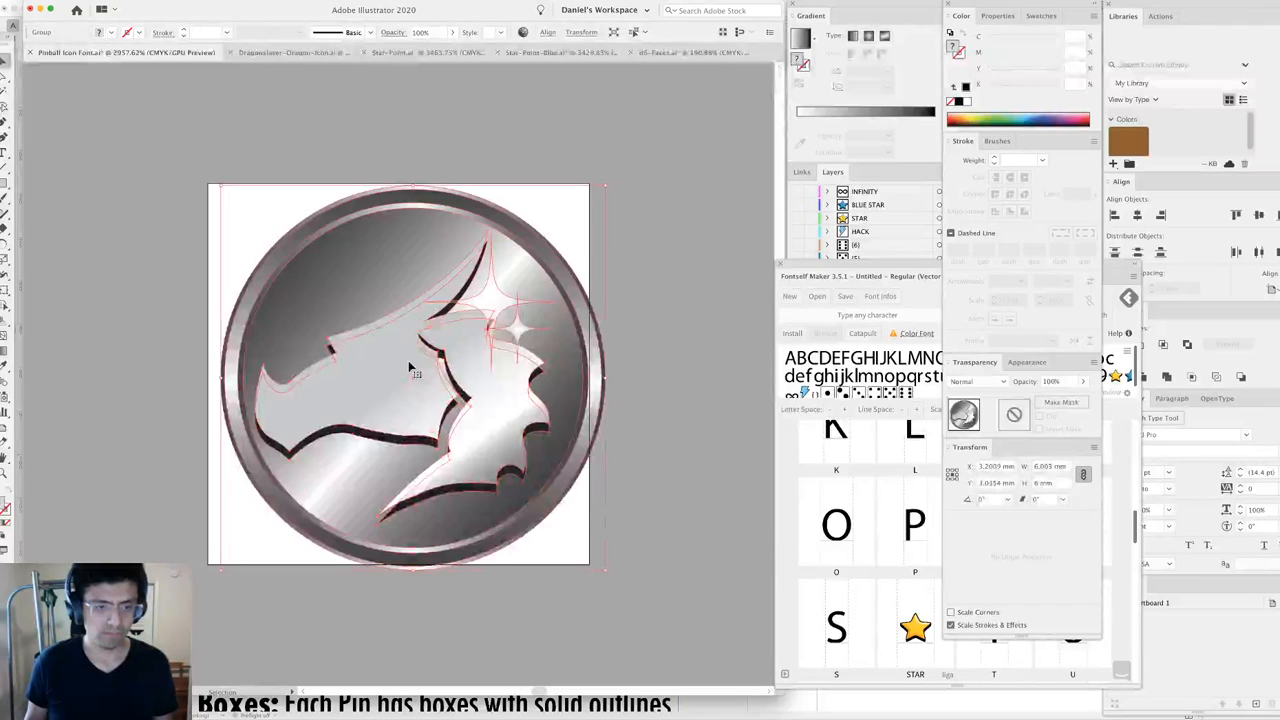
pyautogui.press('super+shift+z')
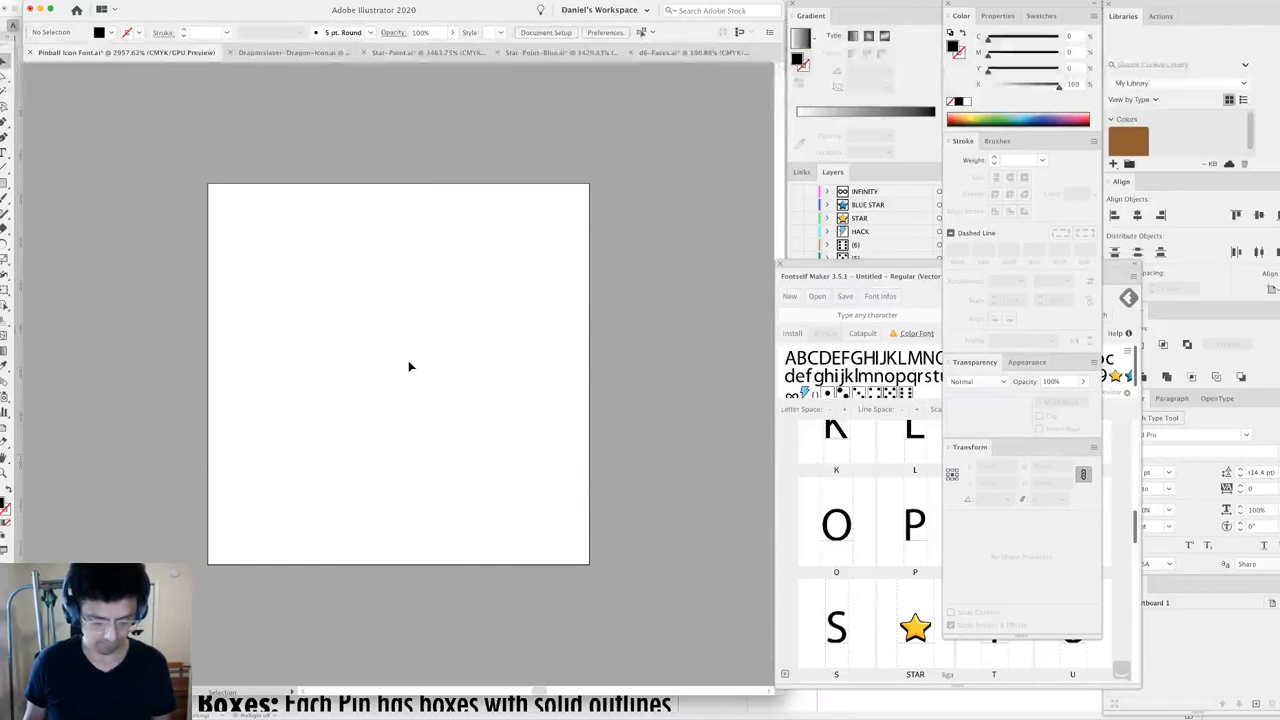
pyautogui.press('super+z')
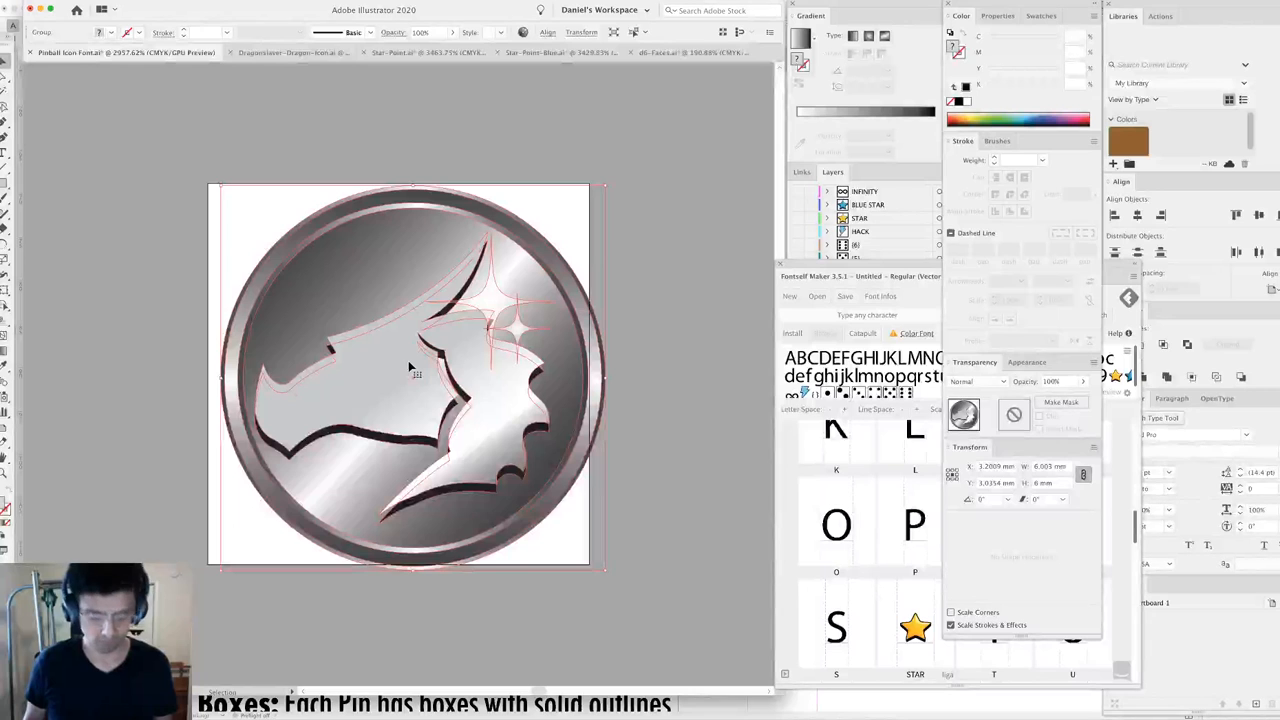
# Cut the resized coin and paste it back centred on the artboard.
pyautogui.press('a')
pyautogui.press('super+x')
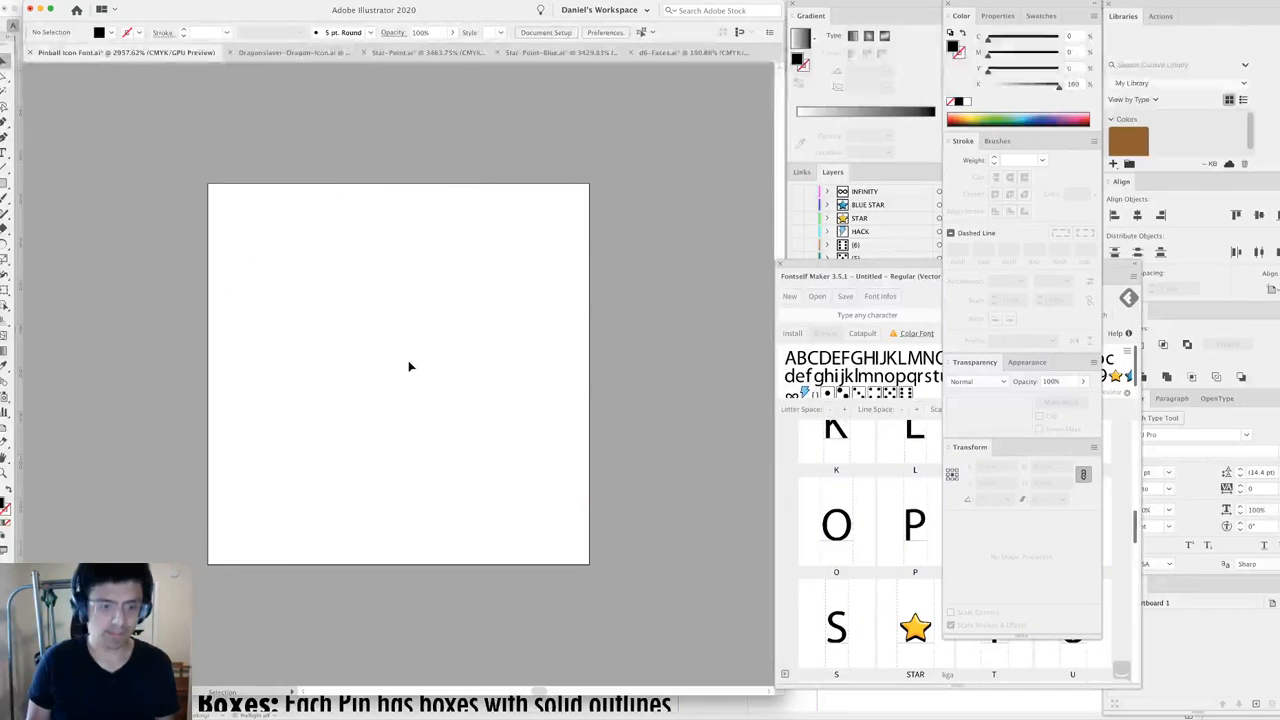
pyautogui.press('super+v')
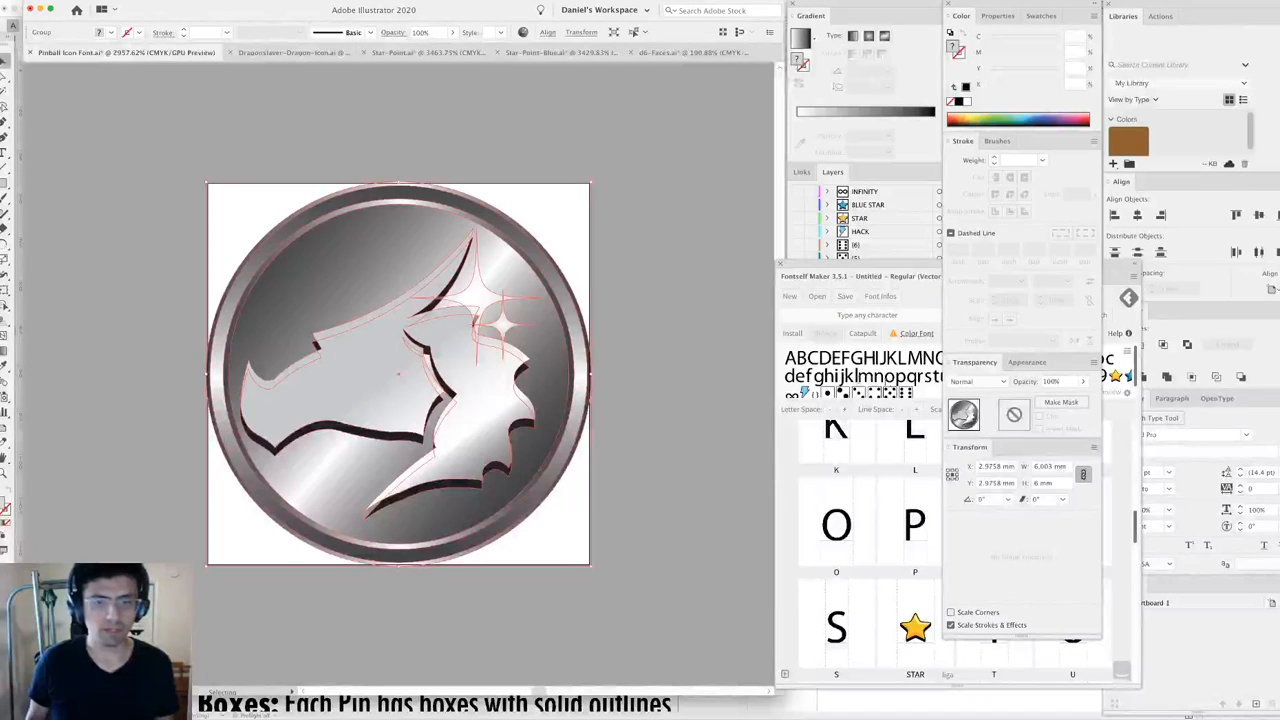
# Reduce the coin's height proportionally to 5.8 mm so it fits just inside the artboard.
pyautogui.click(1047, 483)
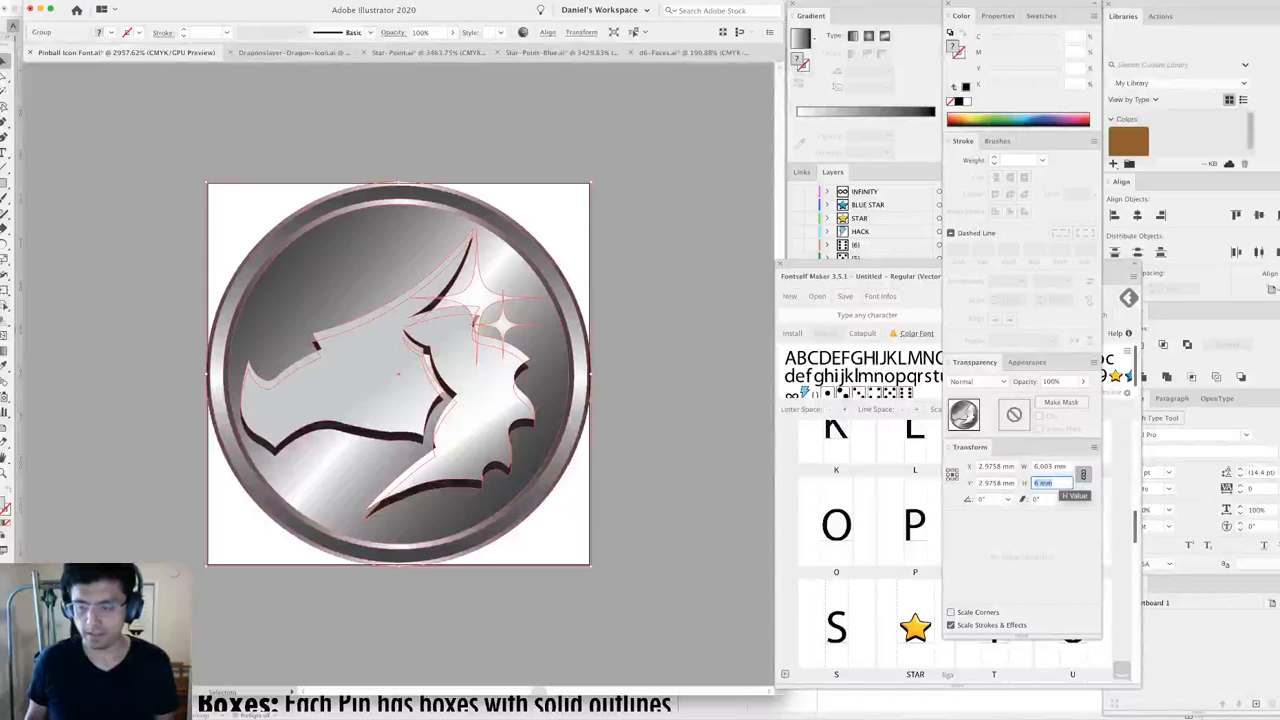
pyautogui.write('5.75')
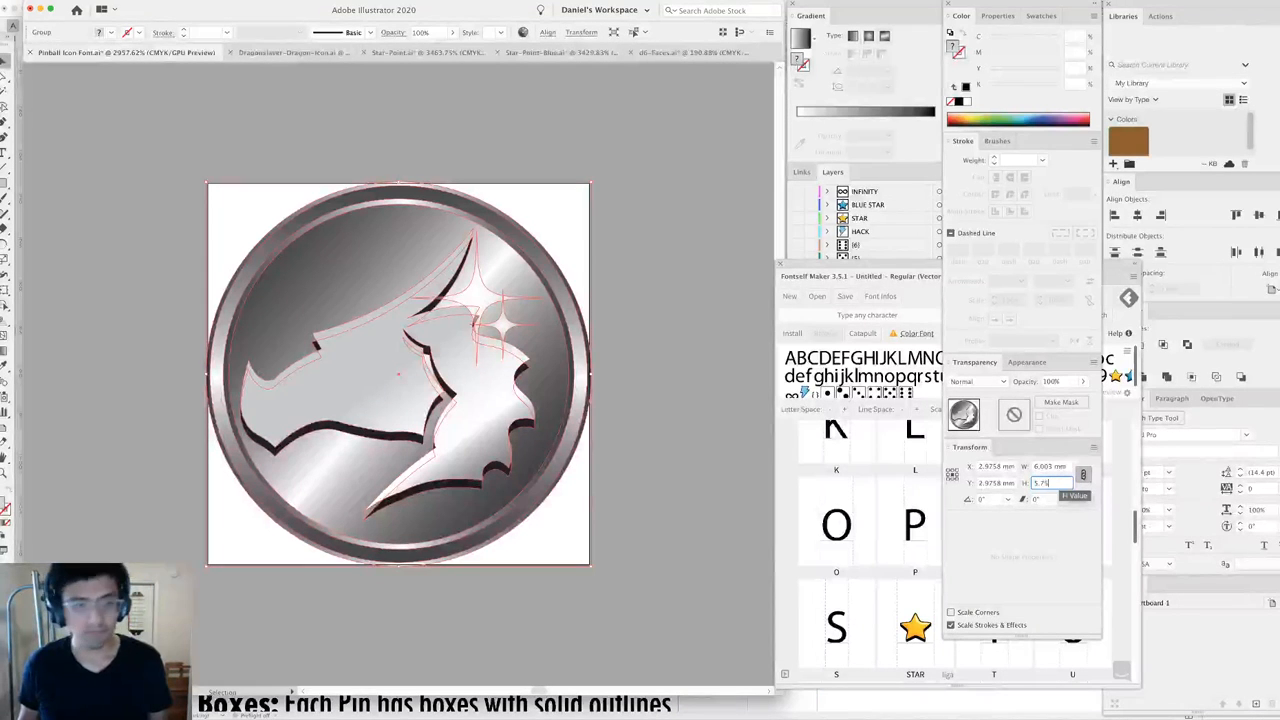
pyautogui.press('Return')
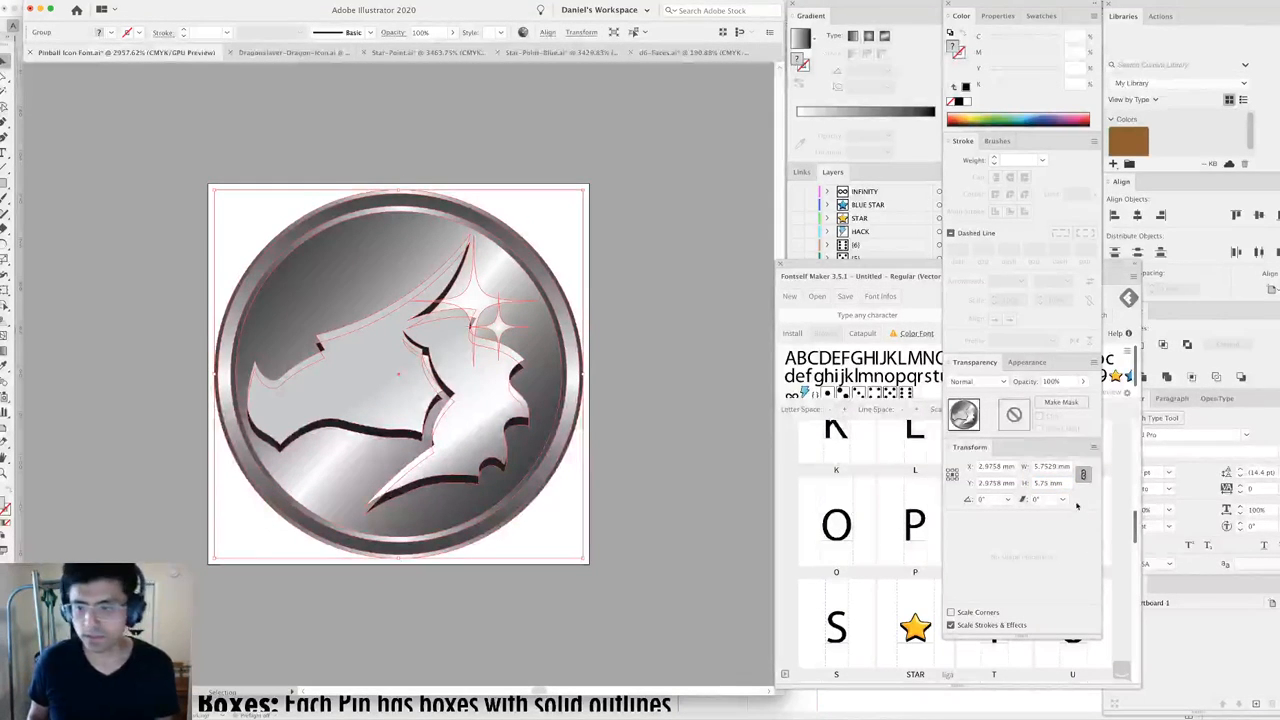
pyautogui.click(1048, 484)
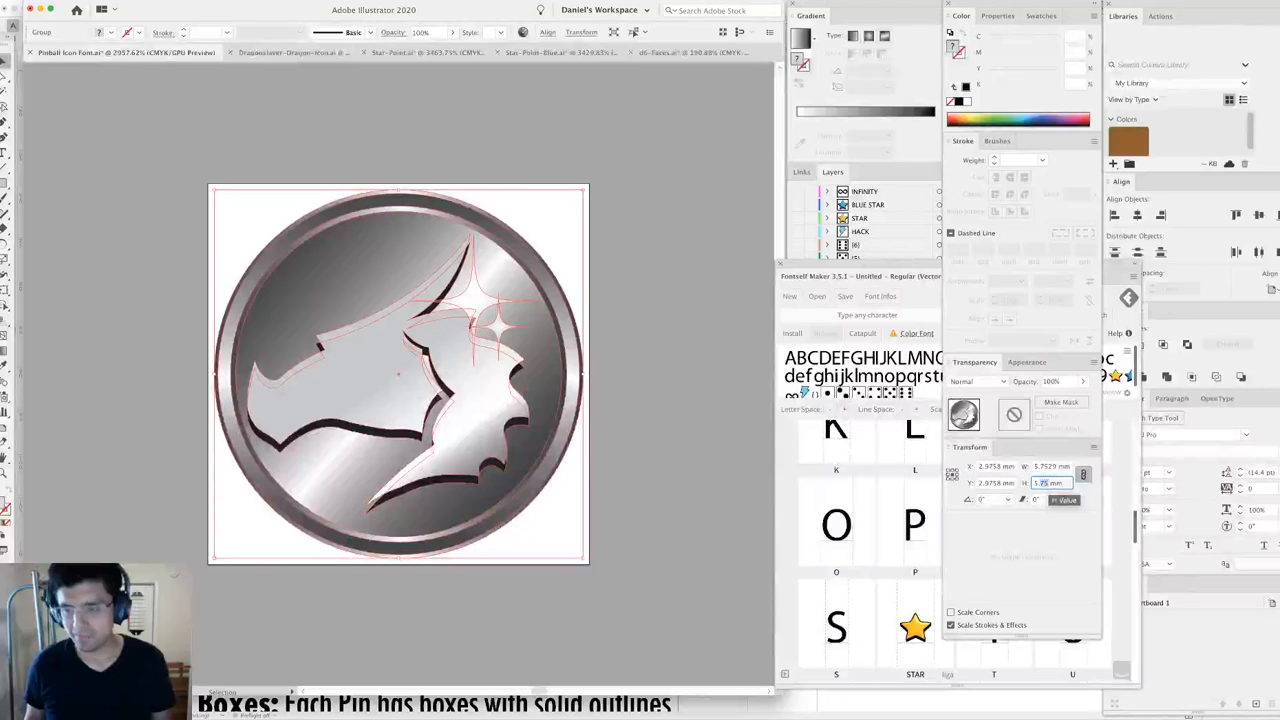
pyautogui.write('5.8')
pyautogui.press('Return')
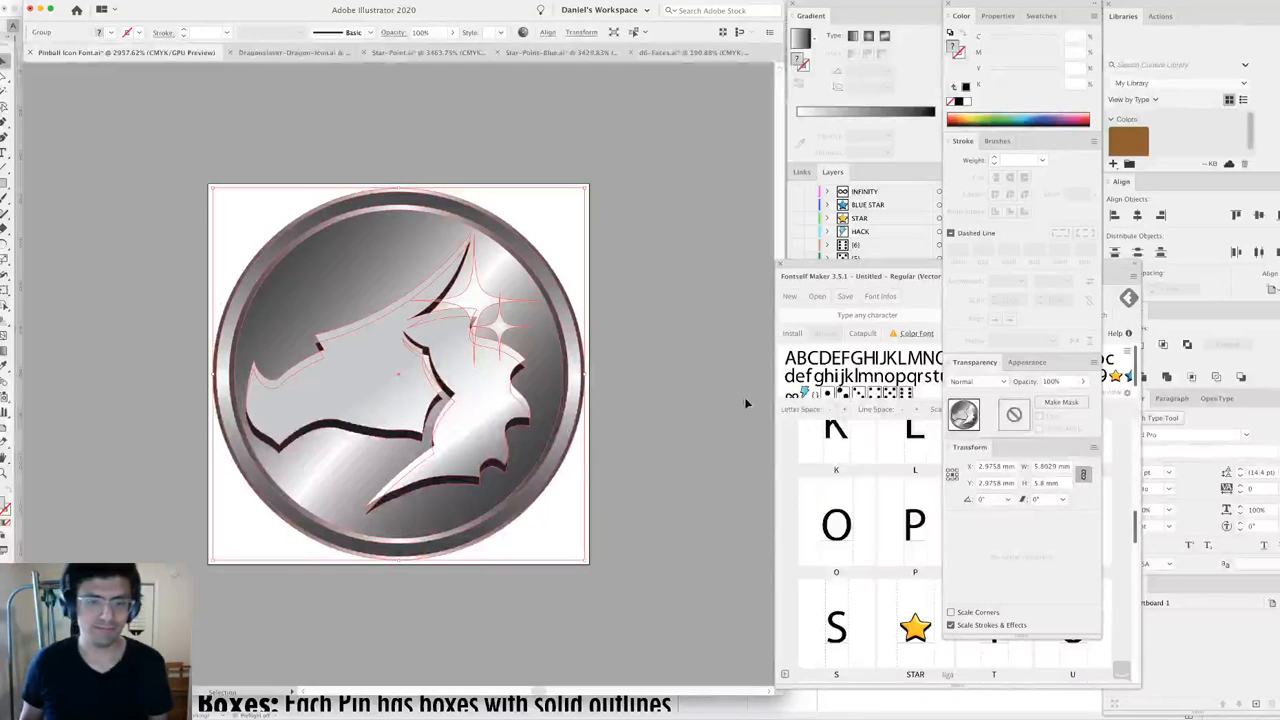
# Create a standard ligature named COIN in Fontself Maker from the selected dragon coin artwork.
pyautogui.click(681, 375)
pyautogui.hotkey('ctrl', 'a')
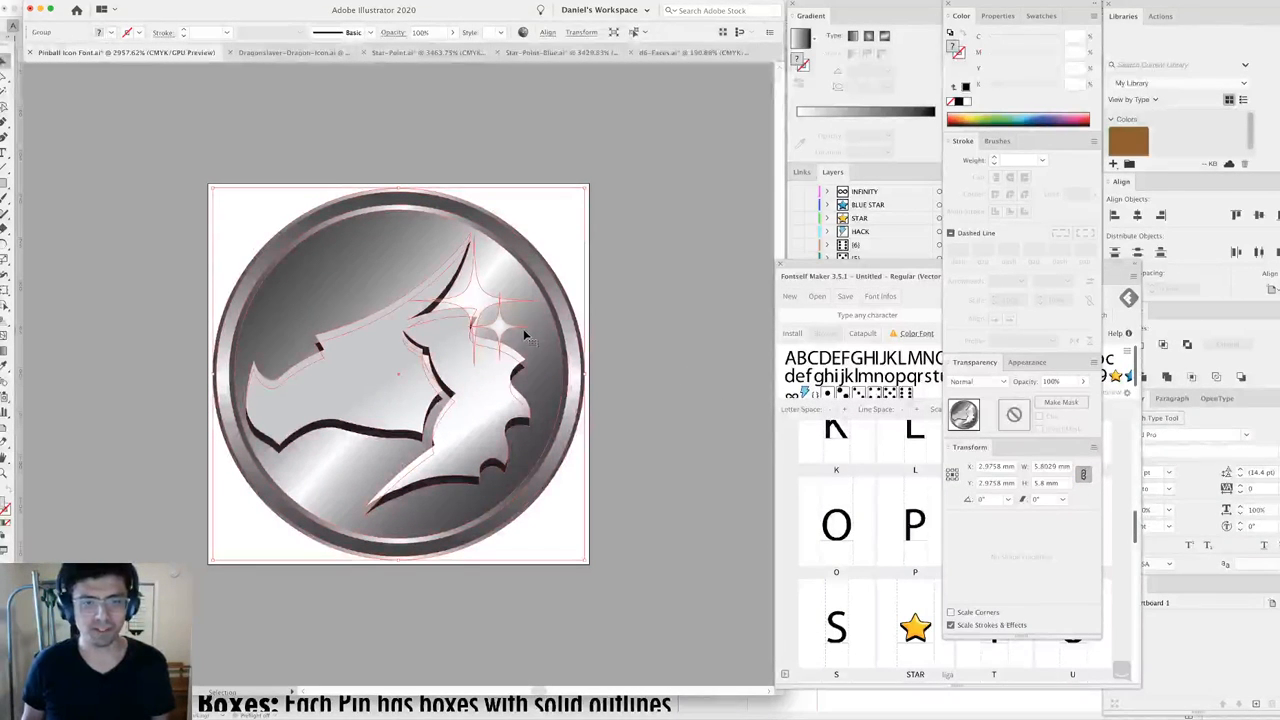
pyautogui.click(893, 312)
pyautogui.write('COIN')
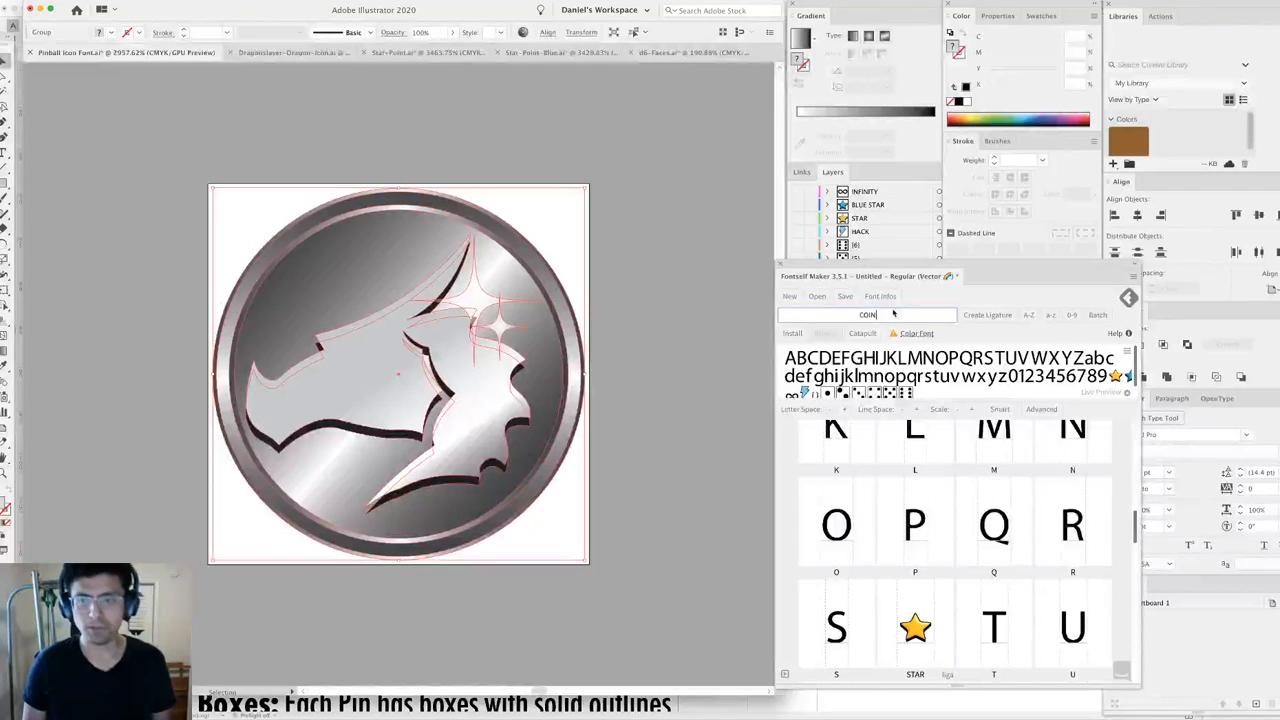
pyautogui.click(1004, 318)
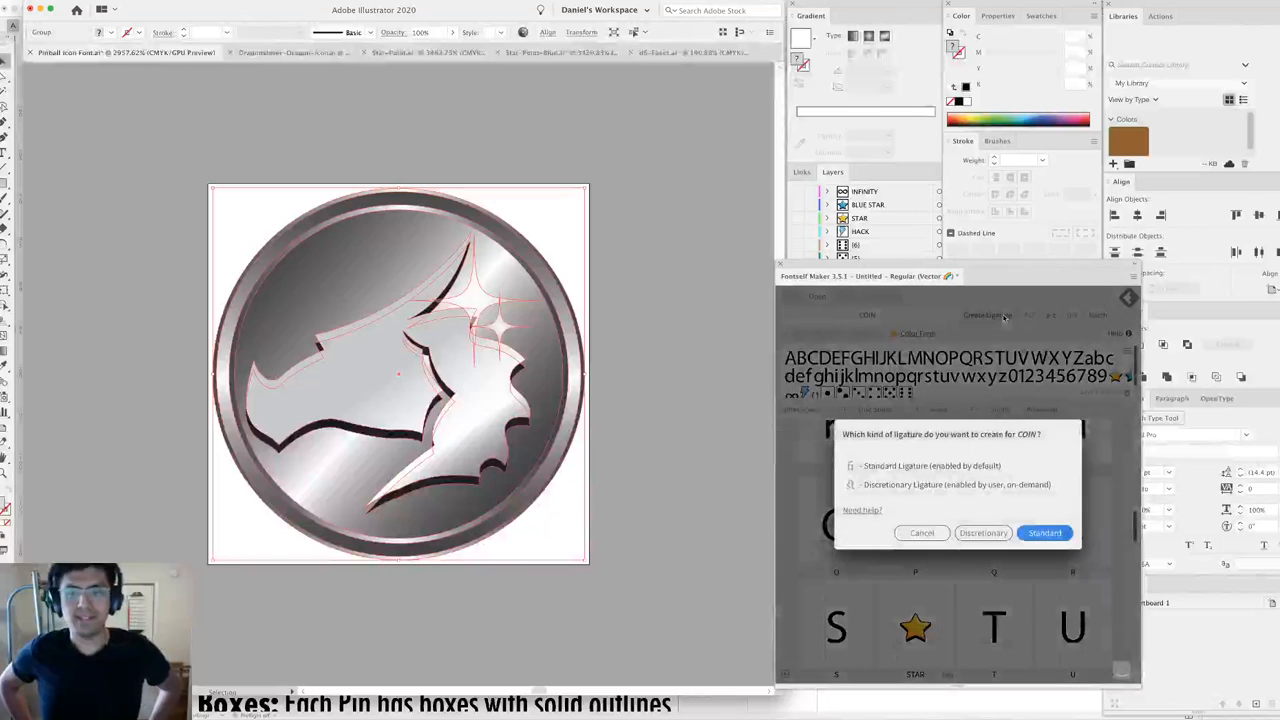
pyautogui.click(1042, 533)
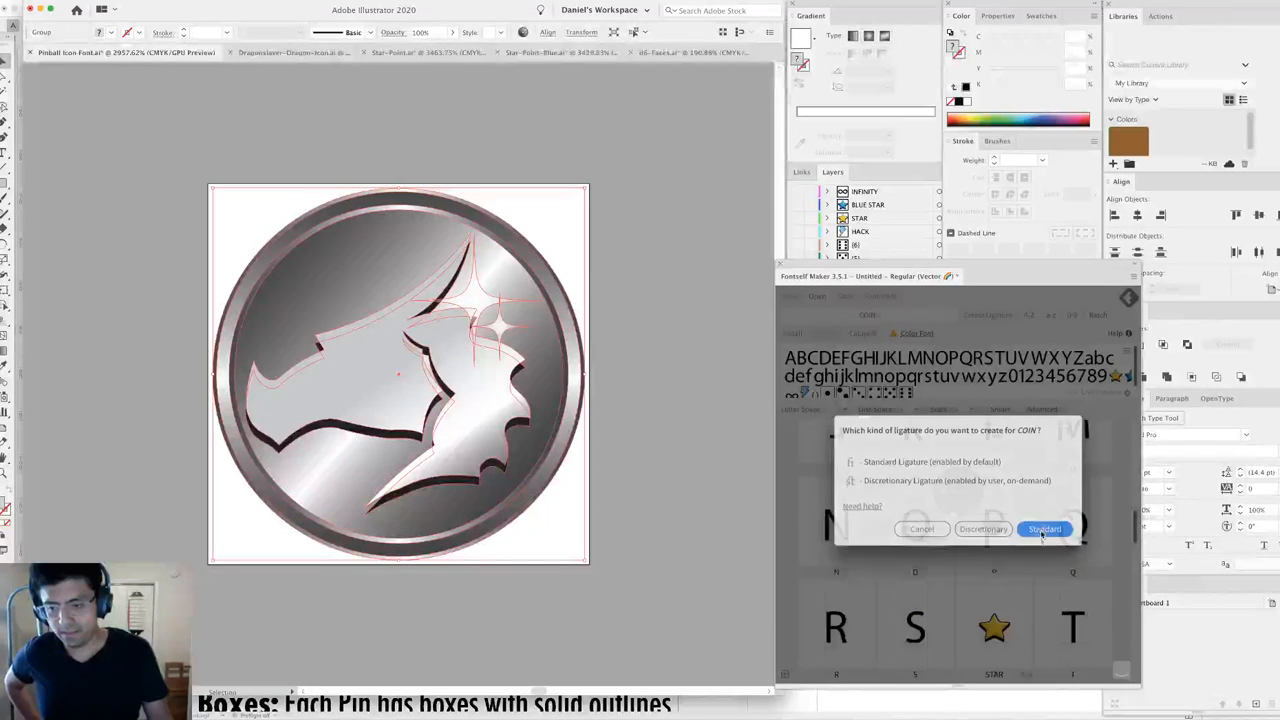
# Compare the spacing of the COIN and BLUE STAR ligatures, deselect the coin, and review the font's glyph grid.
pyautogui.doubleClick(1072, 468)
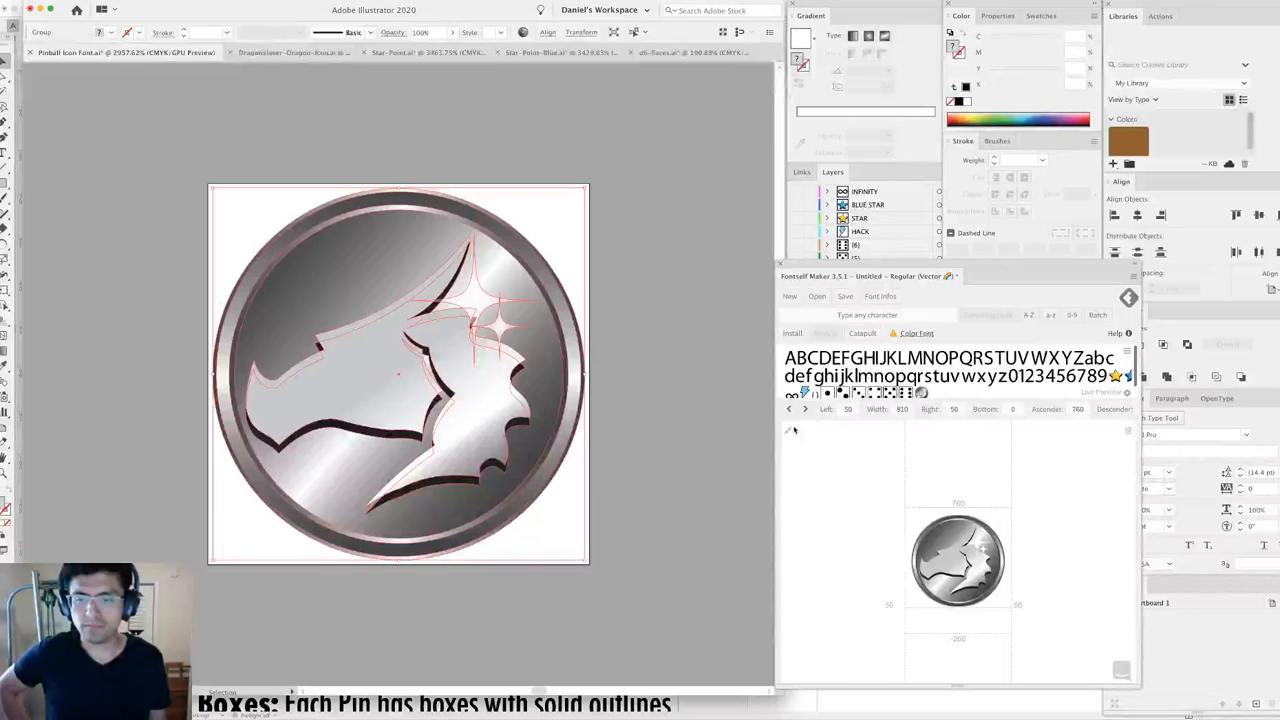
pyautogui.click(790, 430)
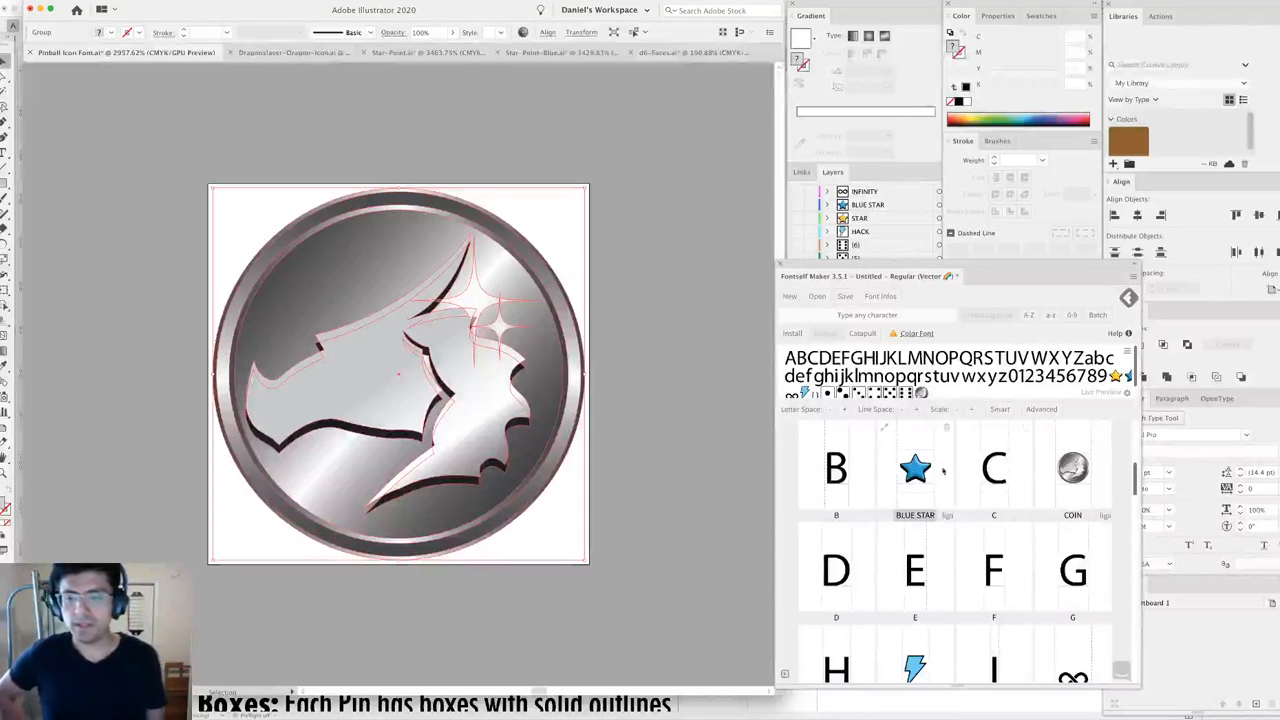
pyautogui.doubleClick(908, 477)
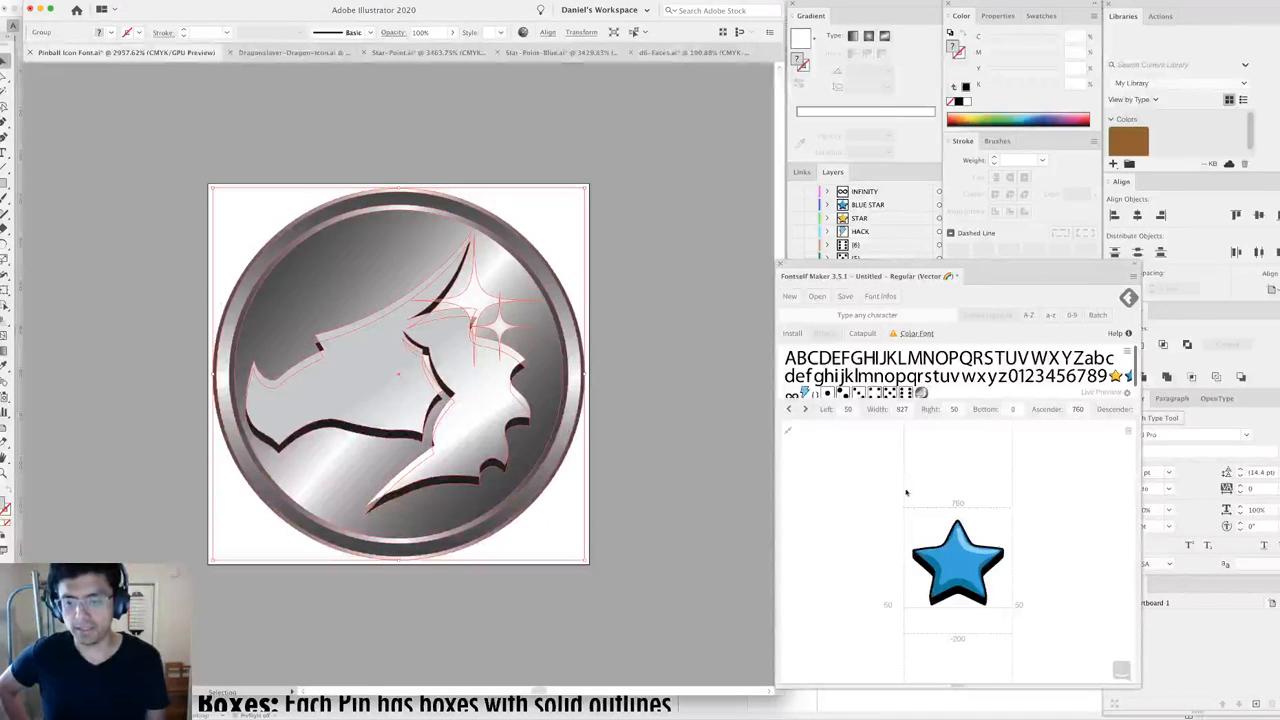
pyautogui.click(788, 433)
pyautogui.click(626, 179)
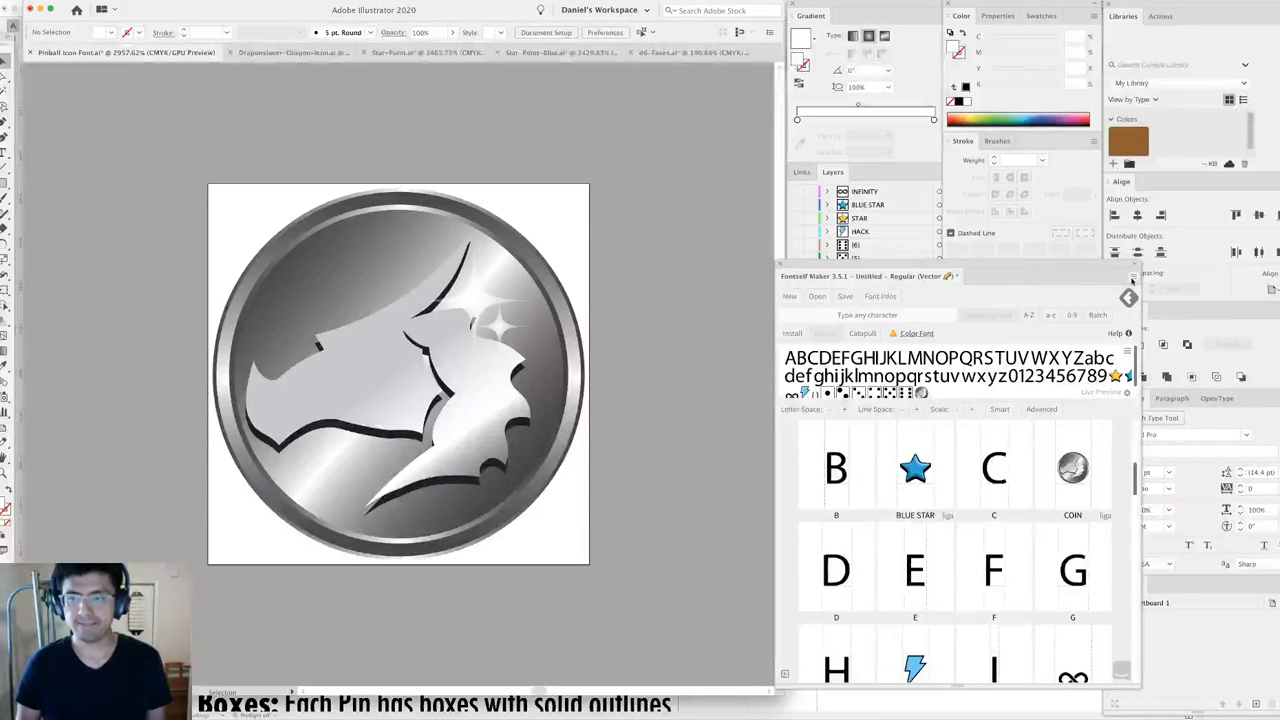
pyautogui.click(932, 313)
pyautogui.scroll(-5, 987, 512)
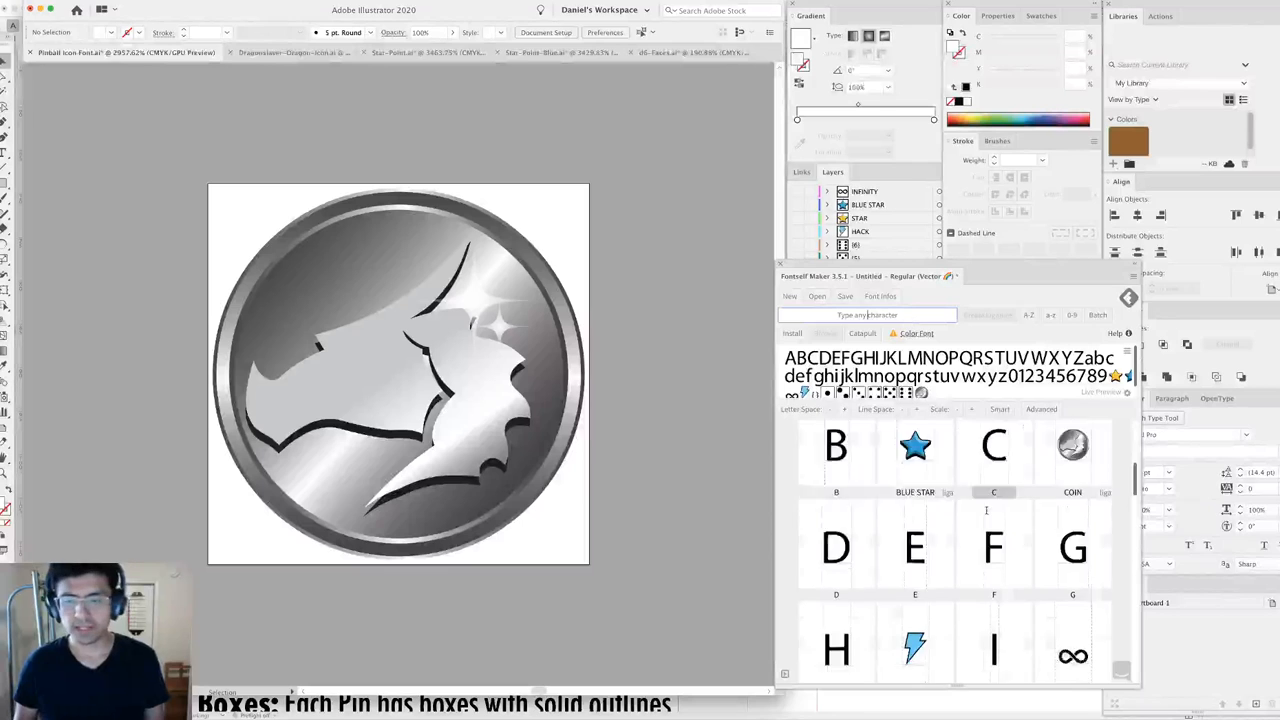
pyautogui.scroll(-3, 987, 515)
pyautogui.scroll(6, 987, 515)
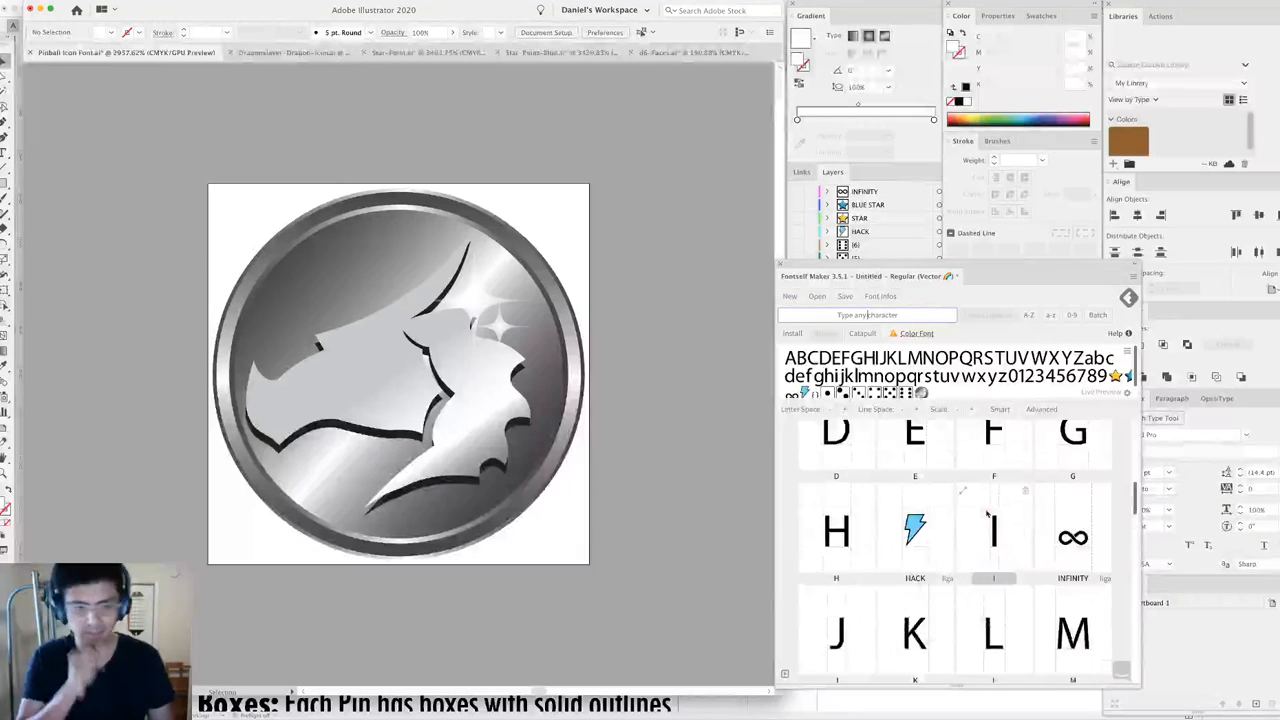
# Delete the Raw Text layer from the pinball icon document.
pyautogui.press('super+minus')
pyautogui.press('super+minus')
pyautogui.press('super+minus')
pyautogui.press('super+minus')
pyautogui.press('super+minus')
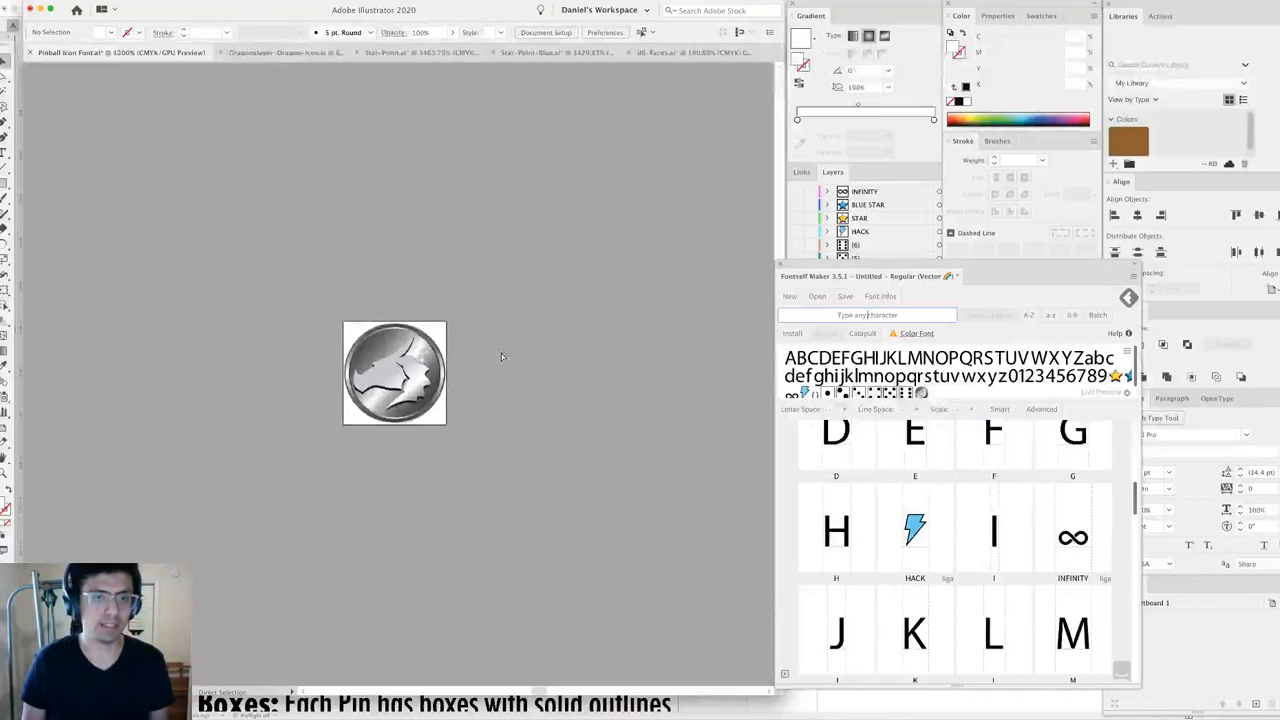
pyautogui.click(48, 80)
pyautogui.press('Delete')
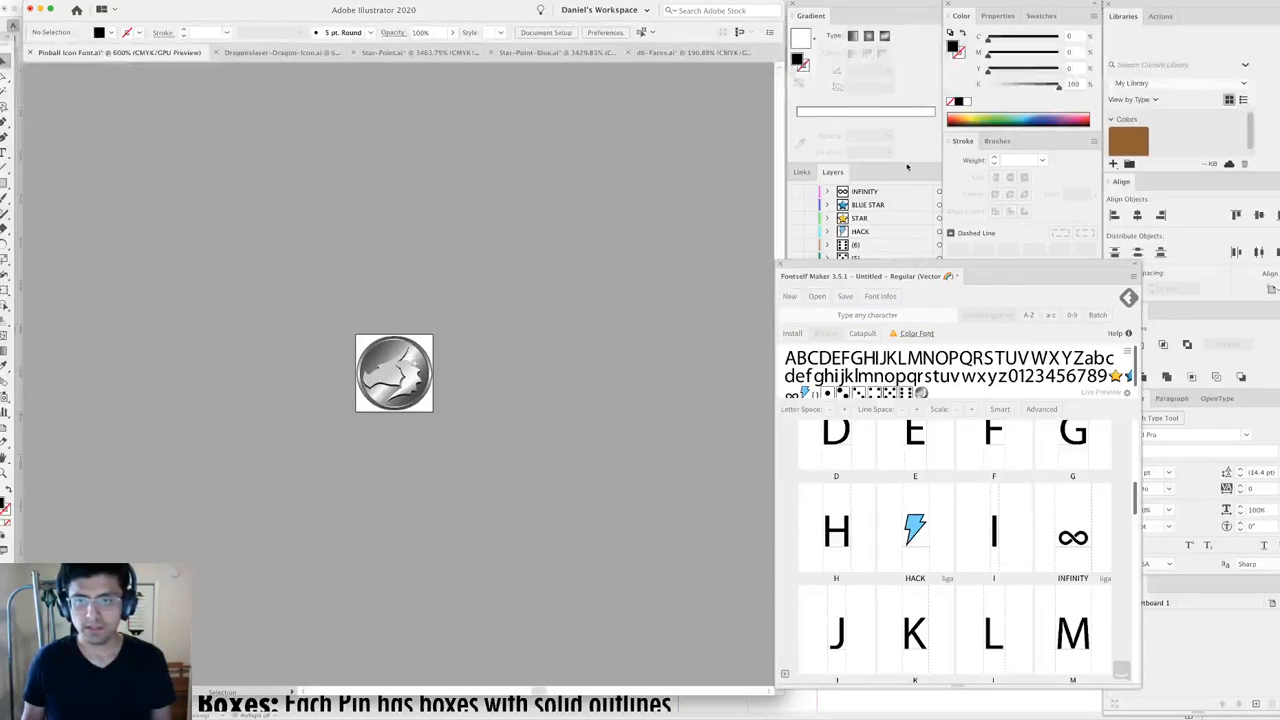
pyautogui.click(903, 172)
pyautogui.click(866, 338)
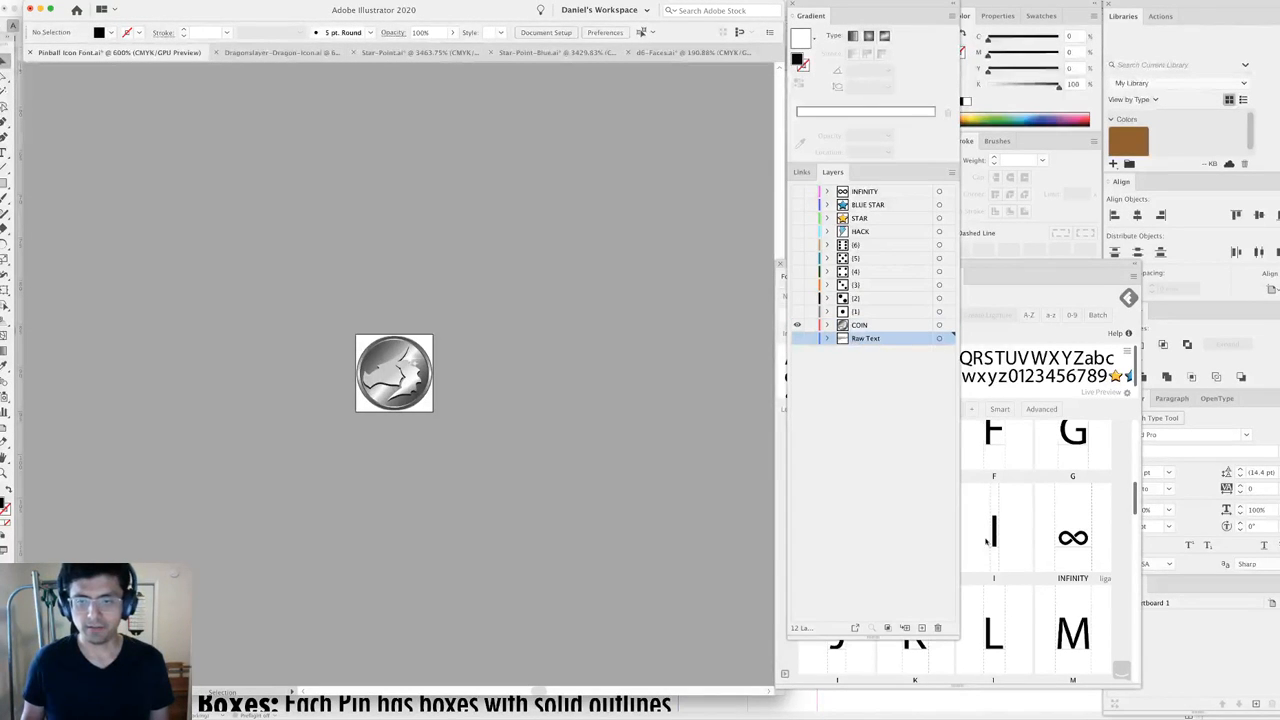
pyautogui.click(937, 628)
pyautogui.press('Return')
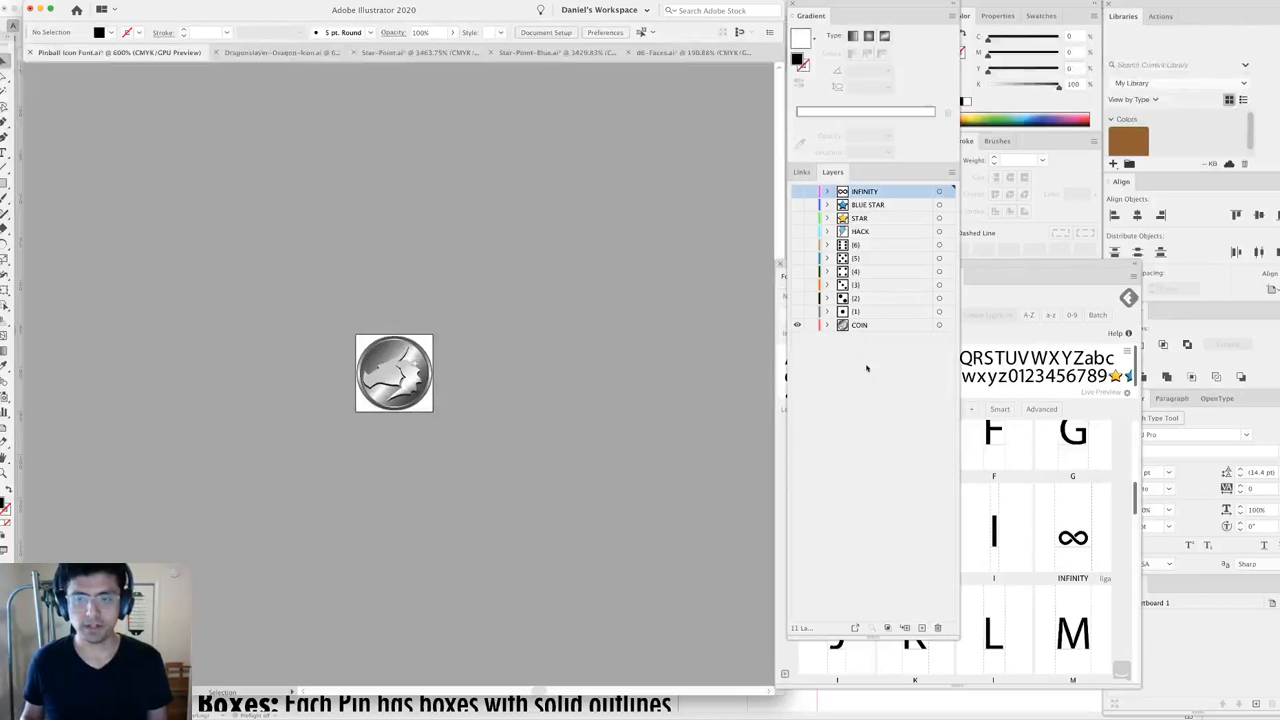
# Hide the COIN layer and check the die-face layers (1) to (6) one at a time against the artboard.
pyautogui.press('super+0')
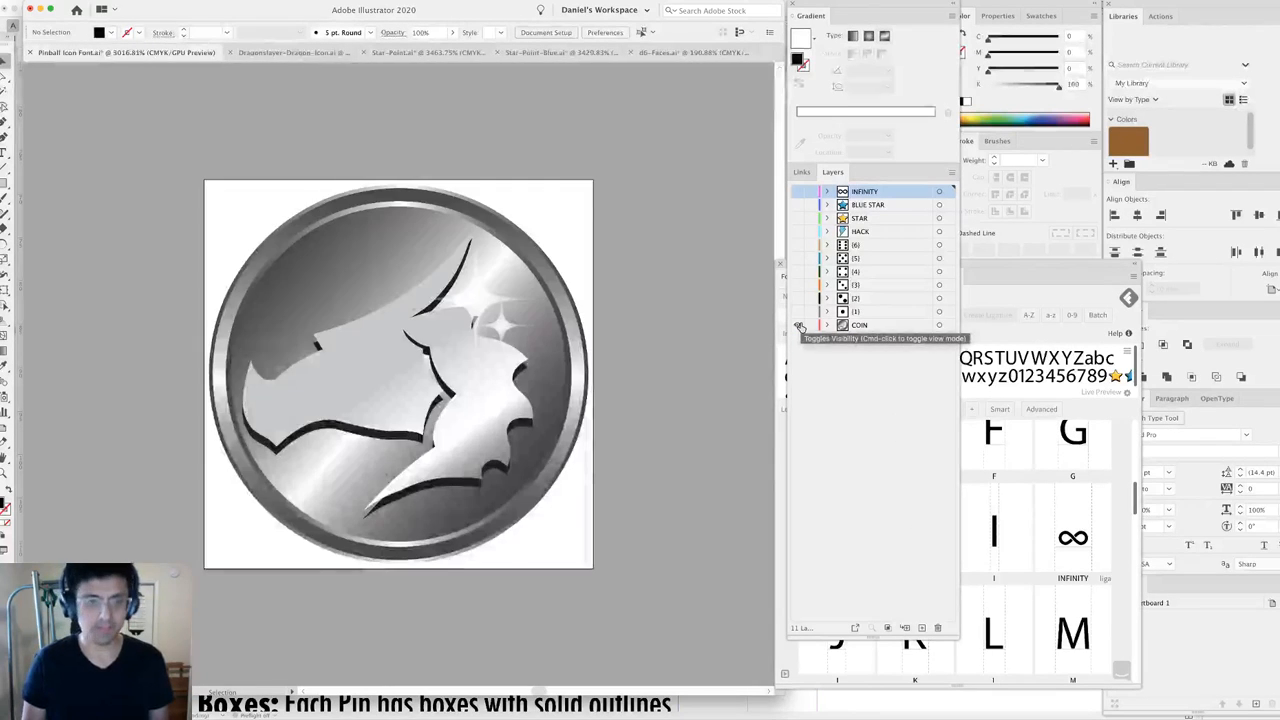
pyautogui.press('super+y')
pyautogui.click(799, 313)
pyautogui.click(799, 313)
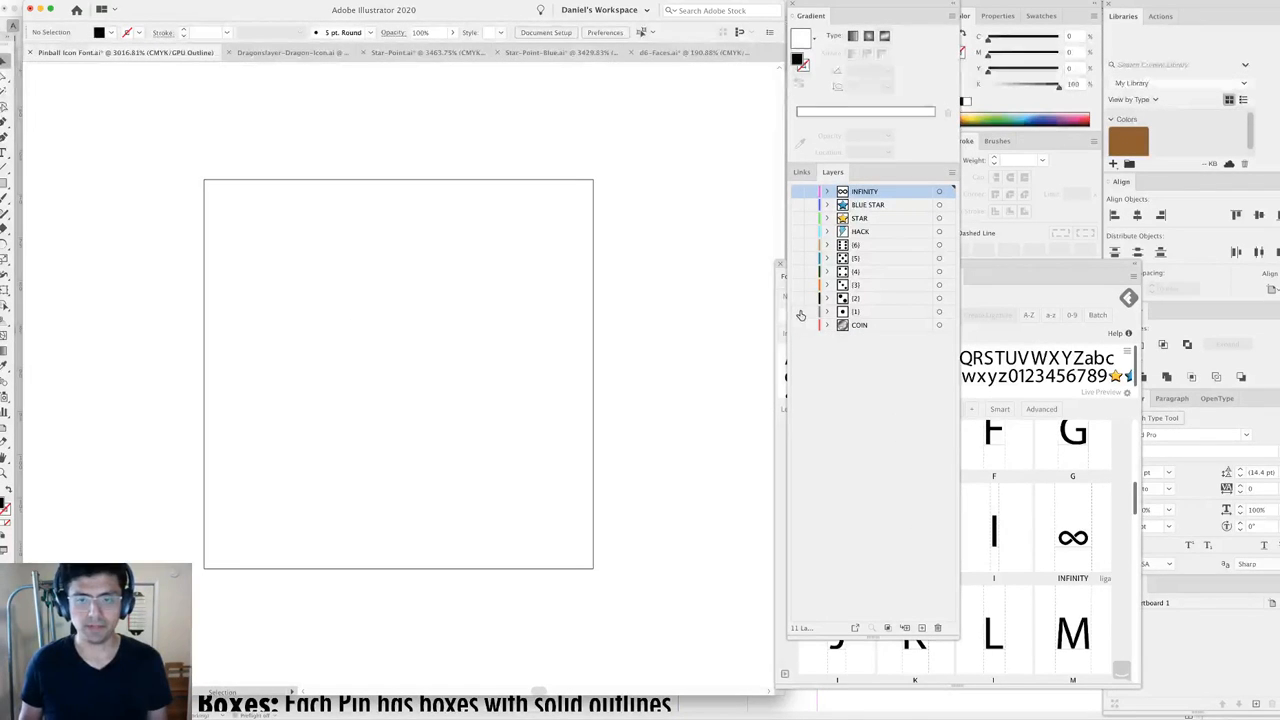
pyautogui.click(798, 300)
pyautogui.click(799, 300)
pyautogui.click(799, 287)
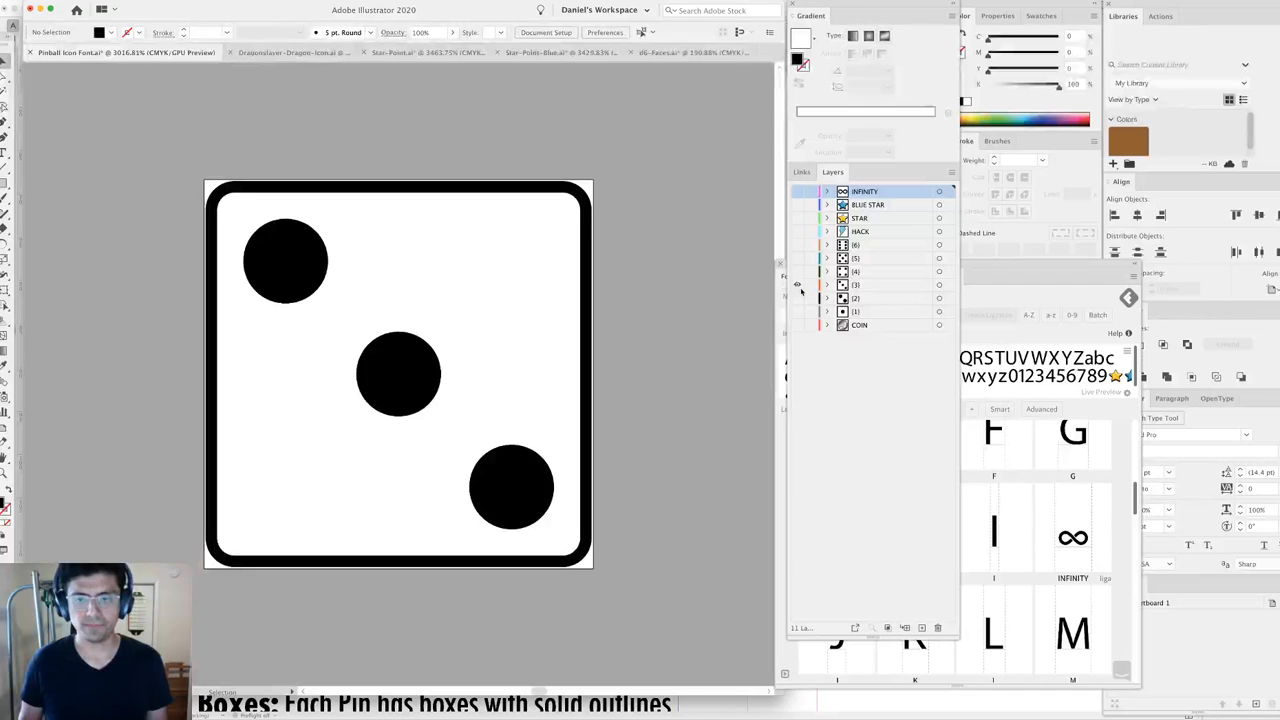
pyautogui.click(800, 289)
pyautogui.click(798, 271)
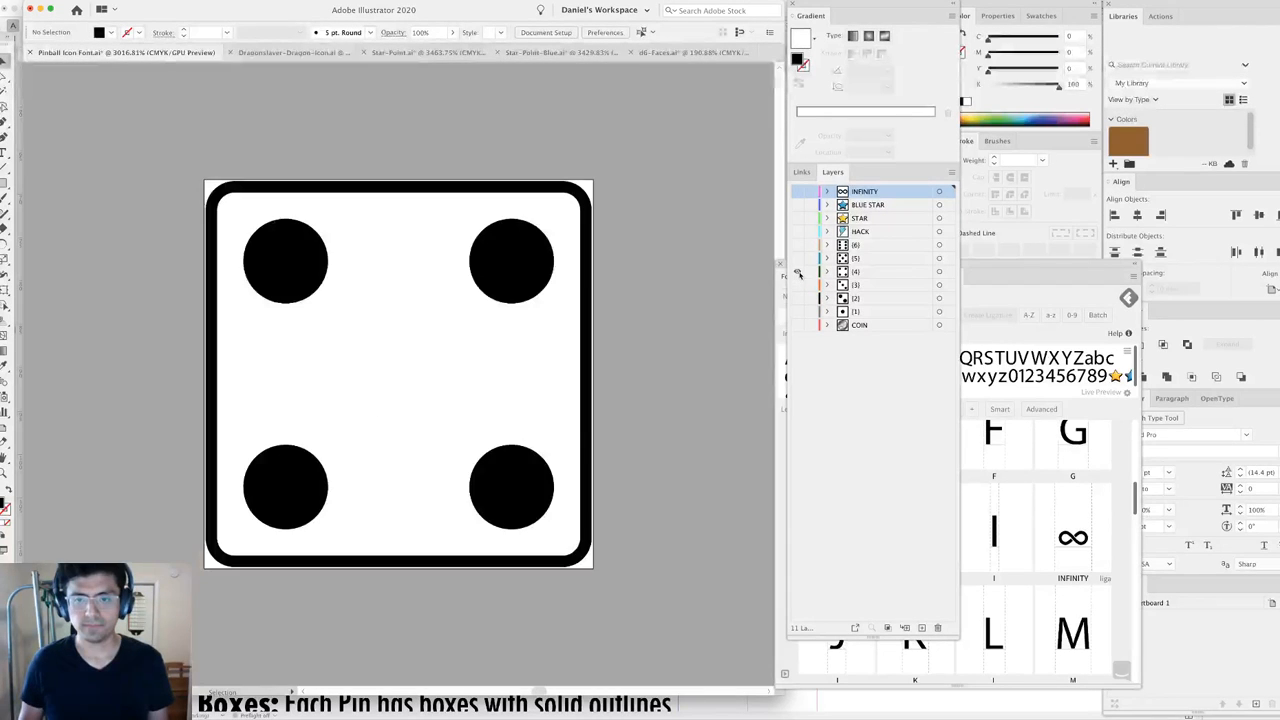
pyautogui.click(798, 271)
pyautogui.click(798, 258)
pyautogui.click(798, 258)
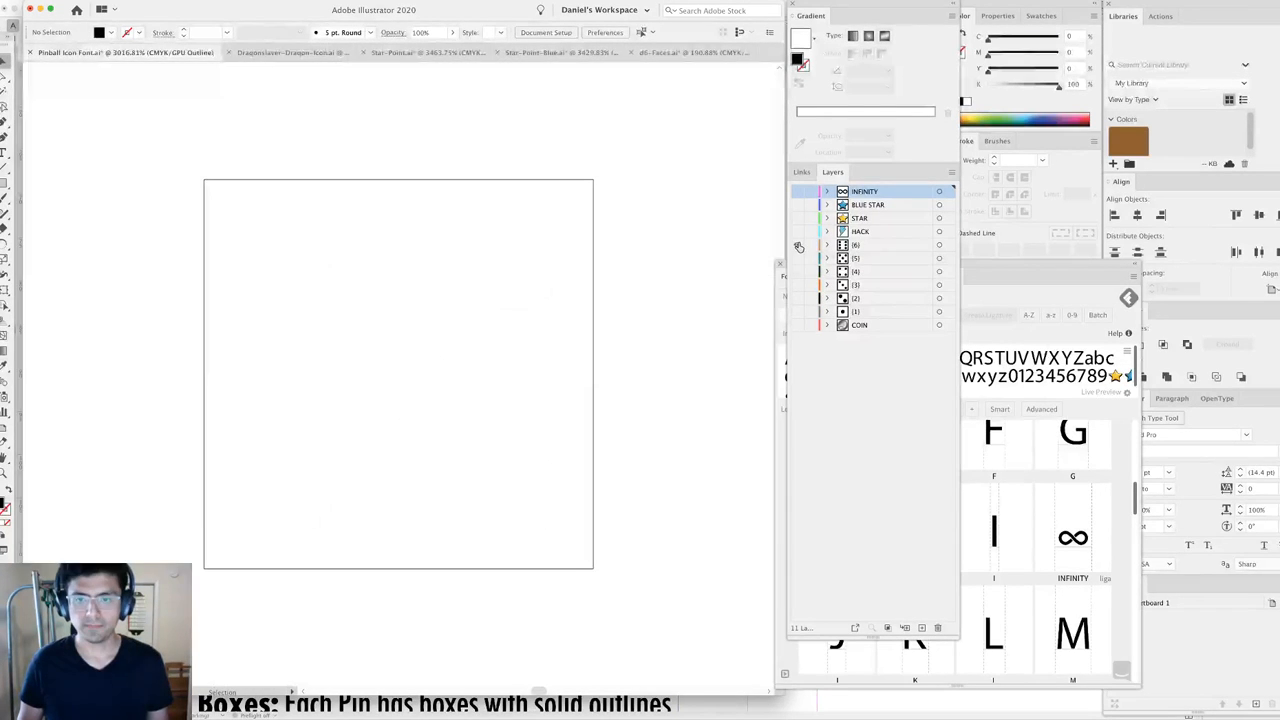
pyautogui.click(798, 245)
pyautogui.click(799, 245)
# Check the HACK, STAR and BLUE STAR layers one at a time, and end with only the INFINITY layer shown.
pyautogui.click(799, 232)
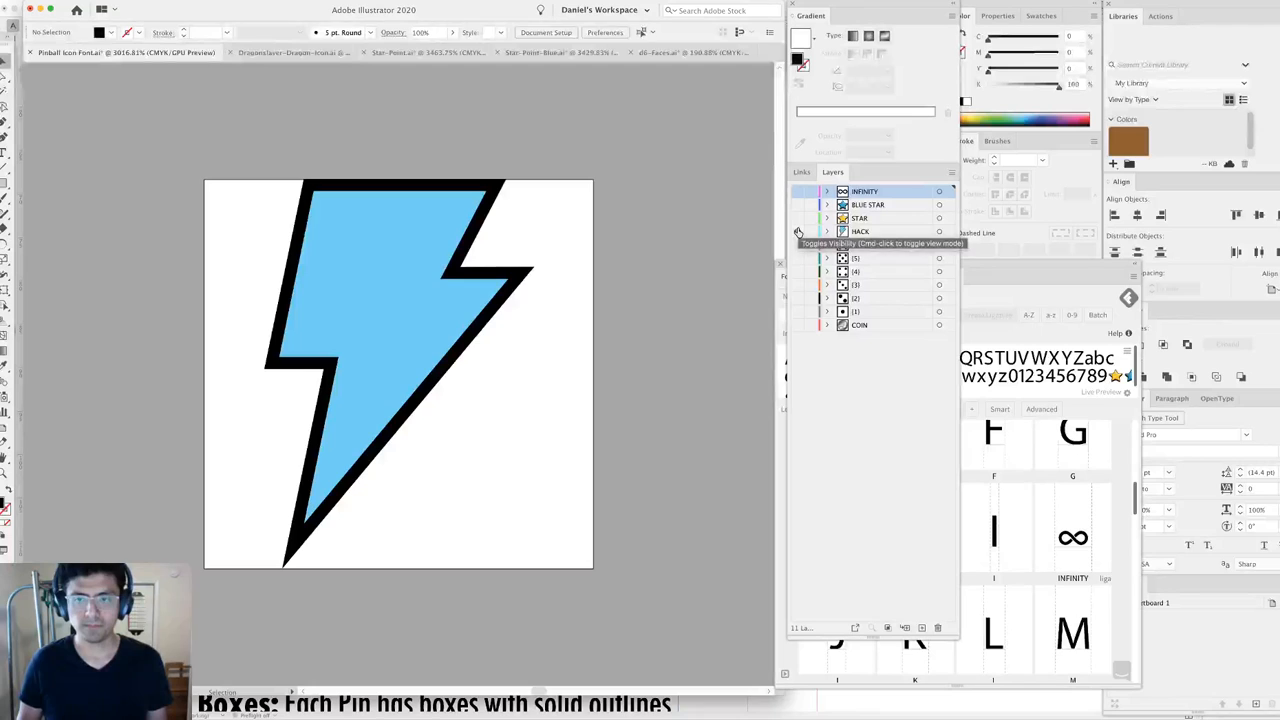
pyautogui.click(799, 232)
pyautogui.click(798, 218)
pyautogui.click(798, 218)
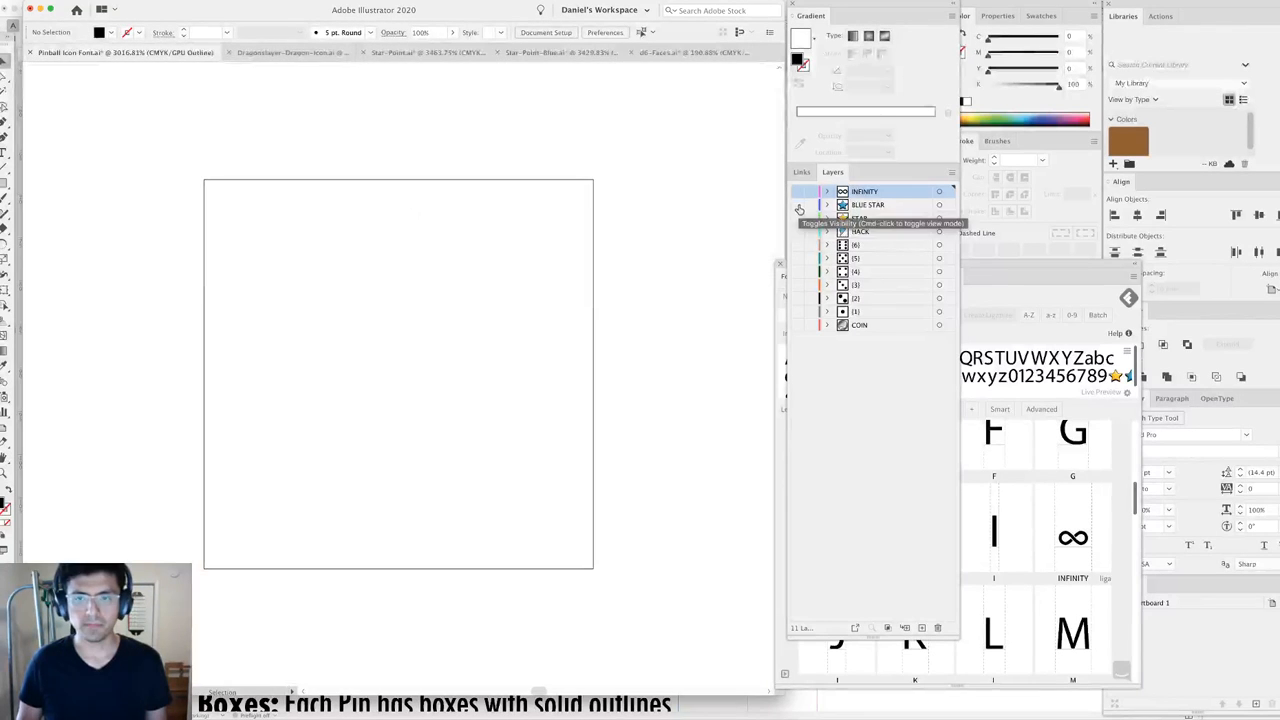
pyautogui.click(799, 205)
pyautogui.click(799, 205)
pyautogui.click(798, 191)
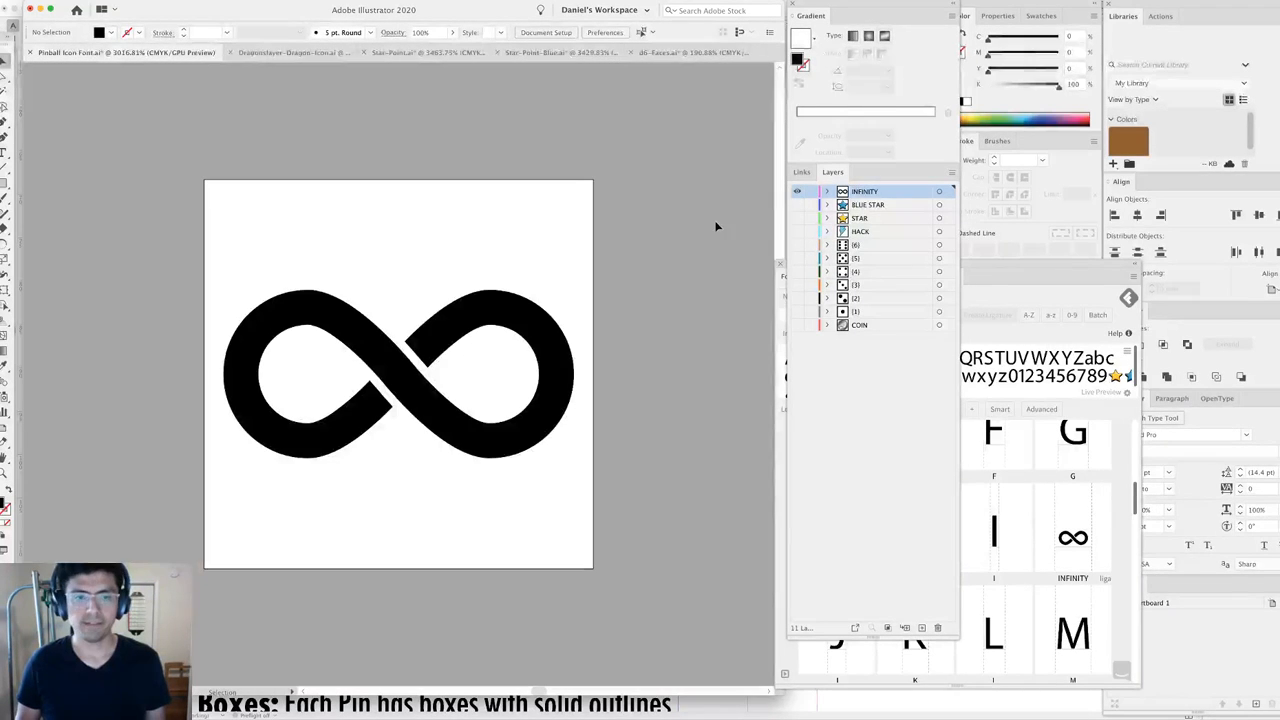
# Set the font's family name to Pinball Icon Font v1 in Fontself Maker's font information.
pyautogui.click(1025, 295)
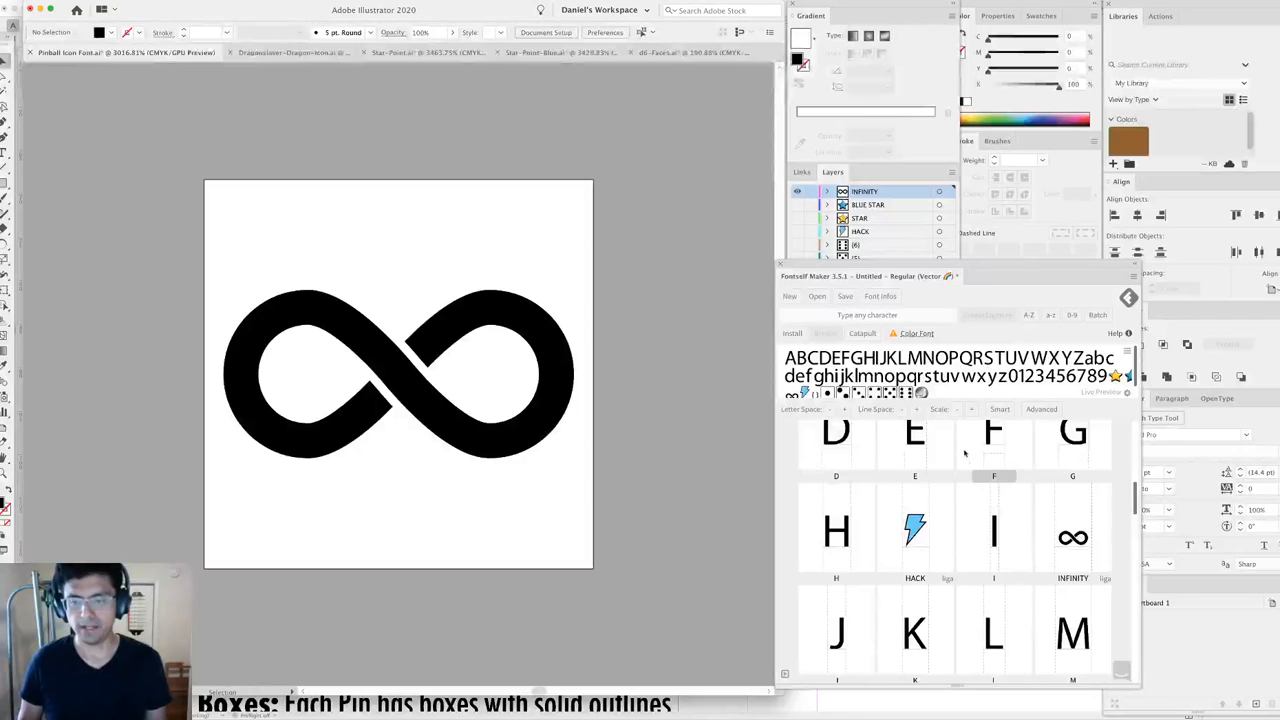
pyautogui.scroll(-5, 970, 481)
pyautogui.scroll(-15, 970, 481)
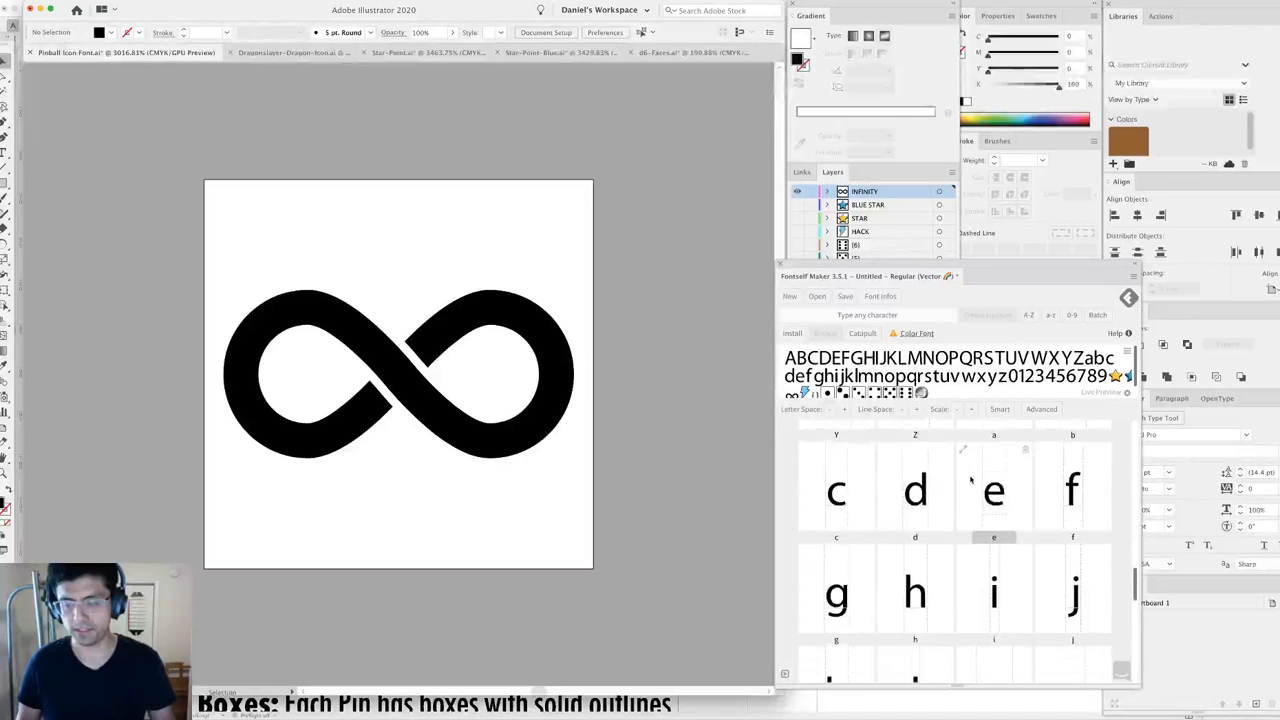
pyautogui.scroll(20, 970, 481)
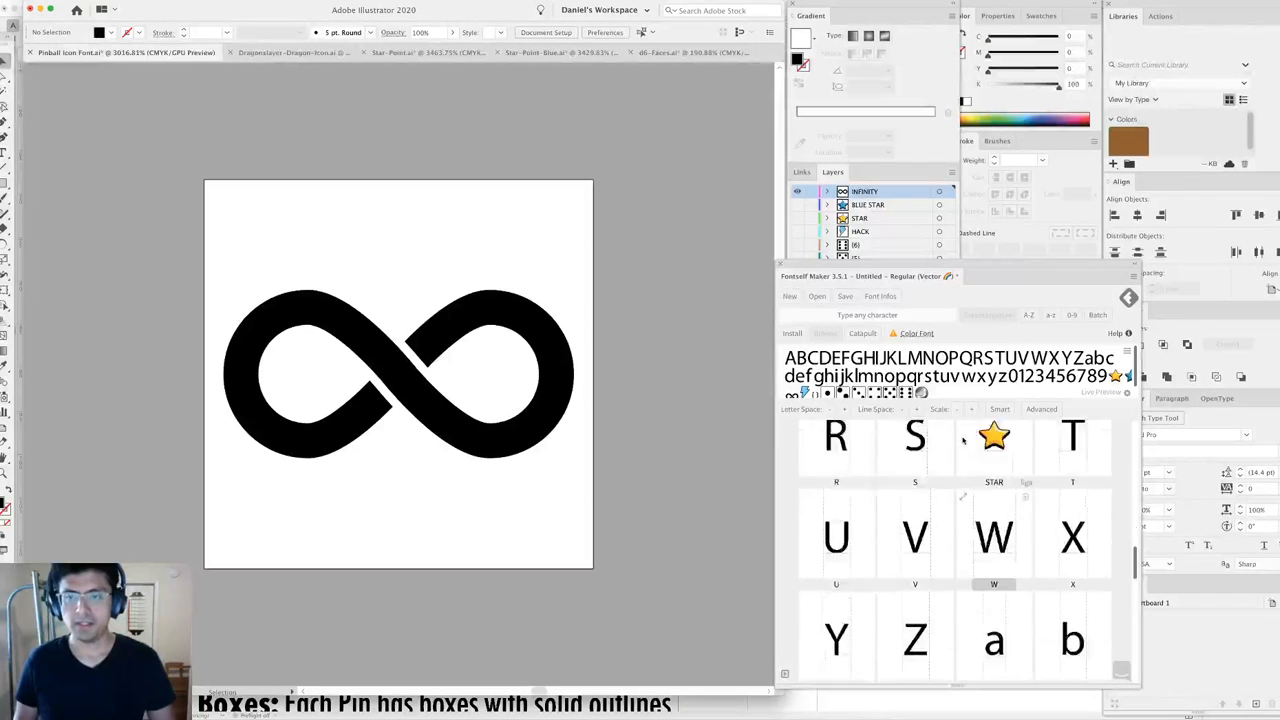
pyautogui.click(886, 298)
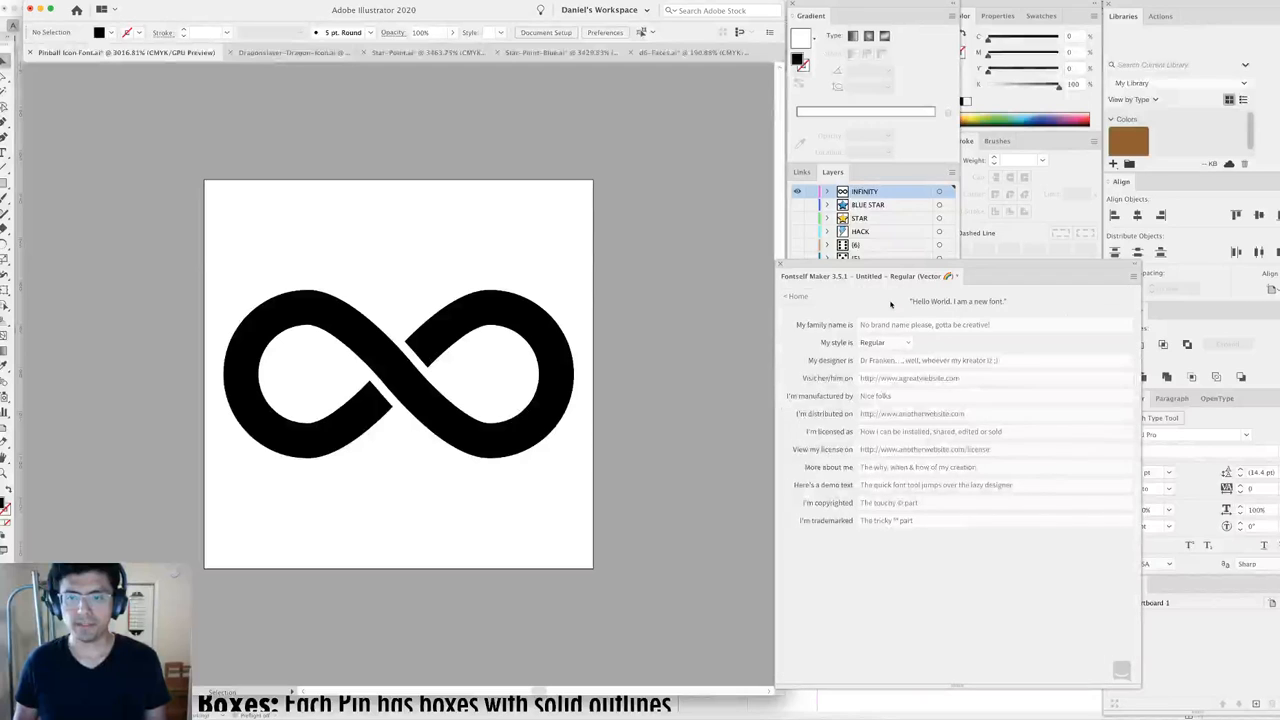
pyautogui.click(905, 326)
pyautogui.write('P')
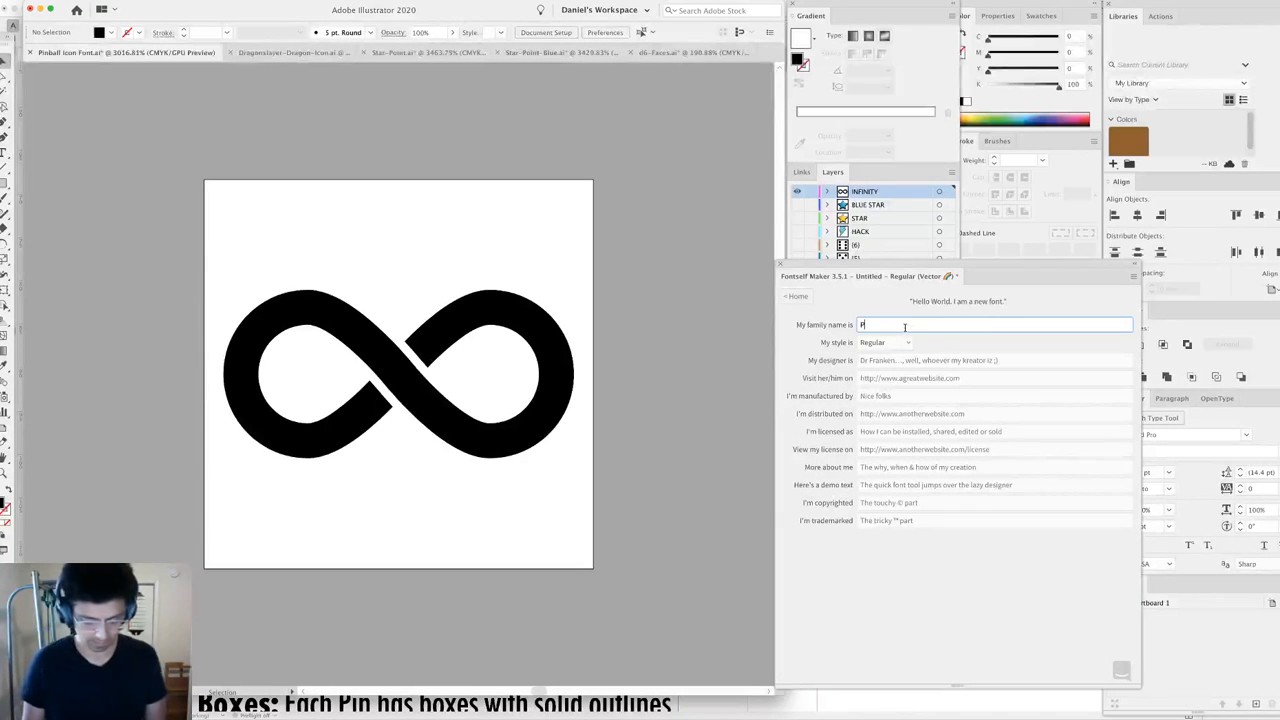
pyautogui.write('inball Icon')
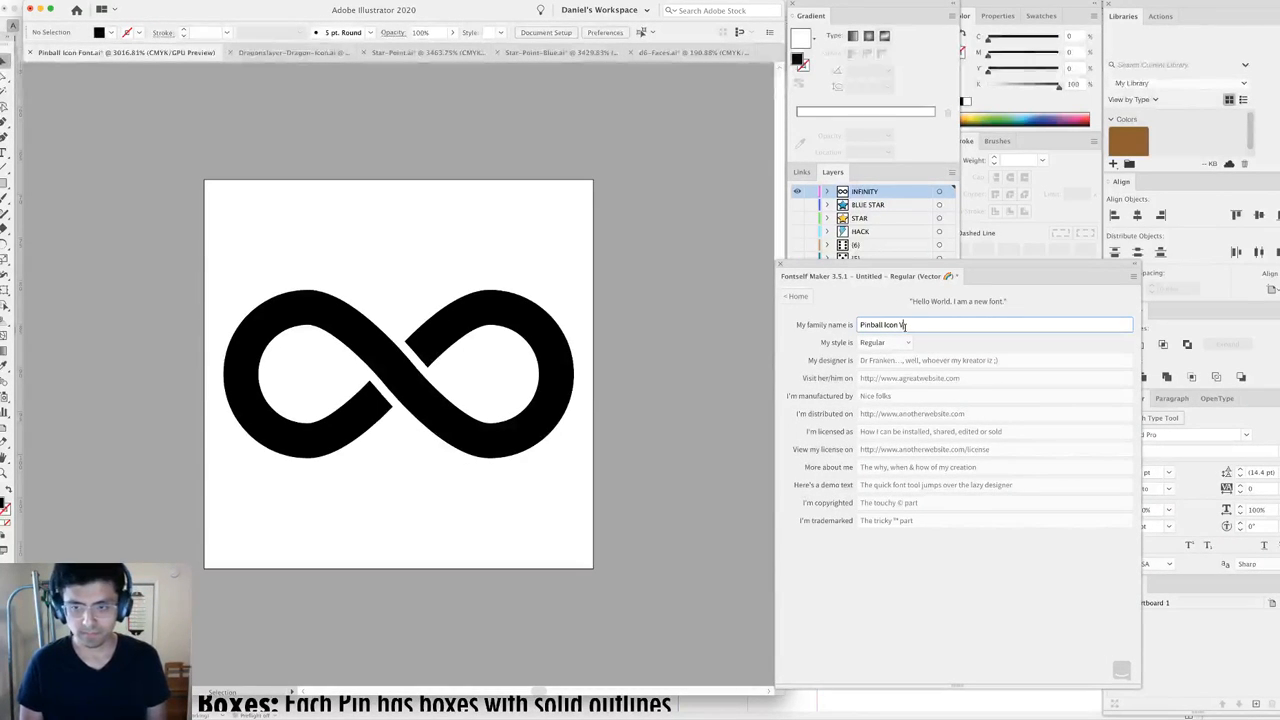
pyautogui.write(' Font')
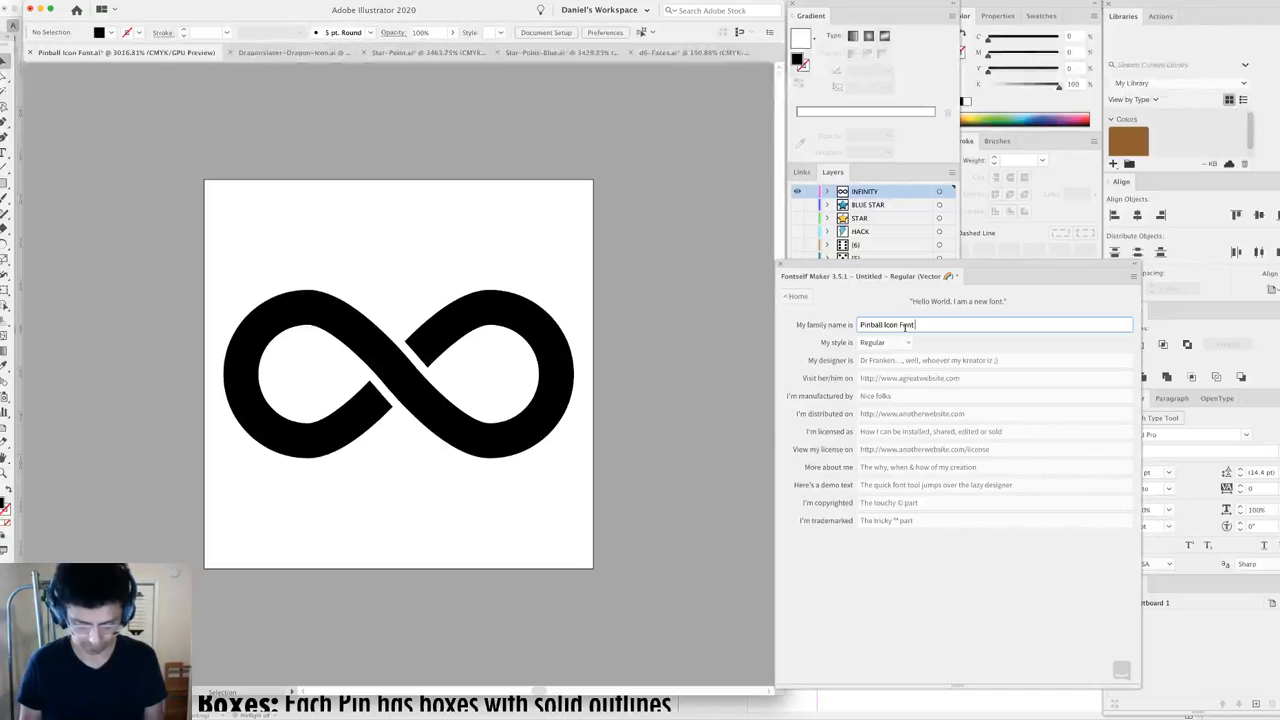
pyautogui.write(' v1')
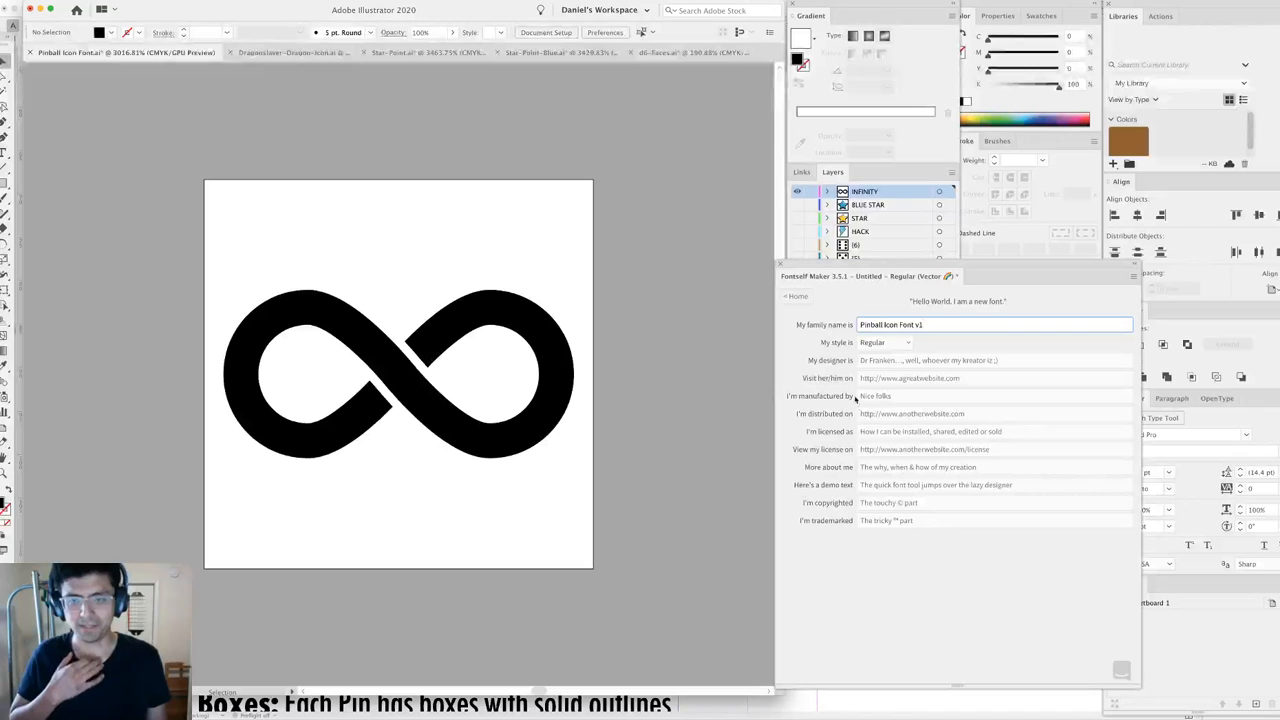
pyautogui.click(798, 297)
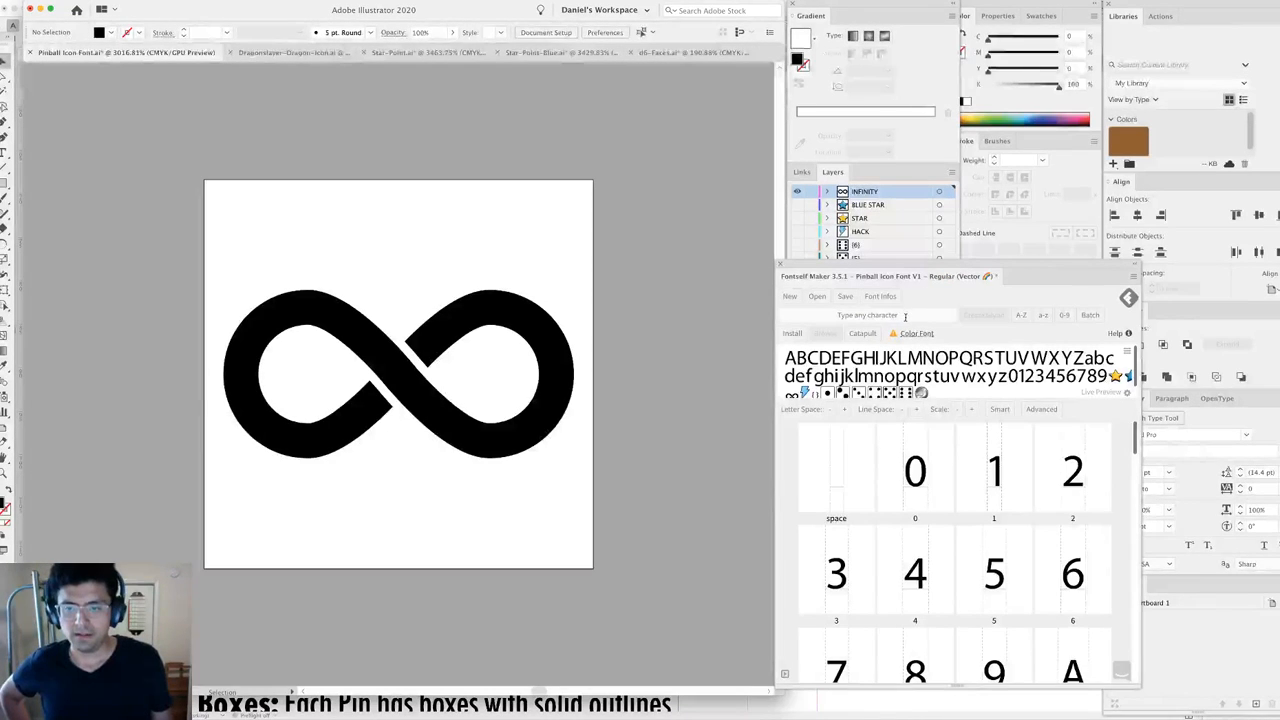
# Save the font as PinballIconFontV1.otf in the Icon Font folder inside the Super-Skill Pinball 4-Cade project's Working fonts.
pyautogui.click(904, 316)
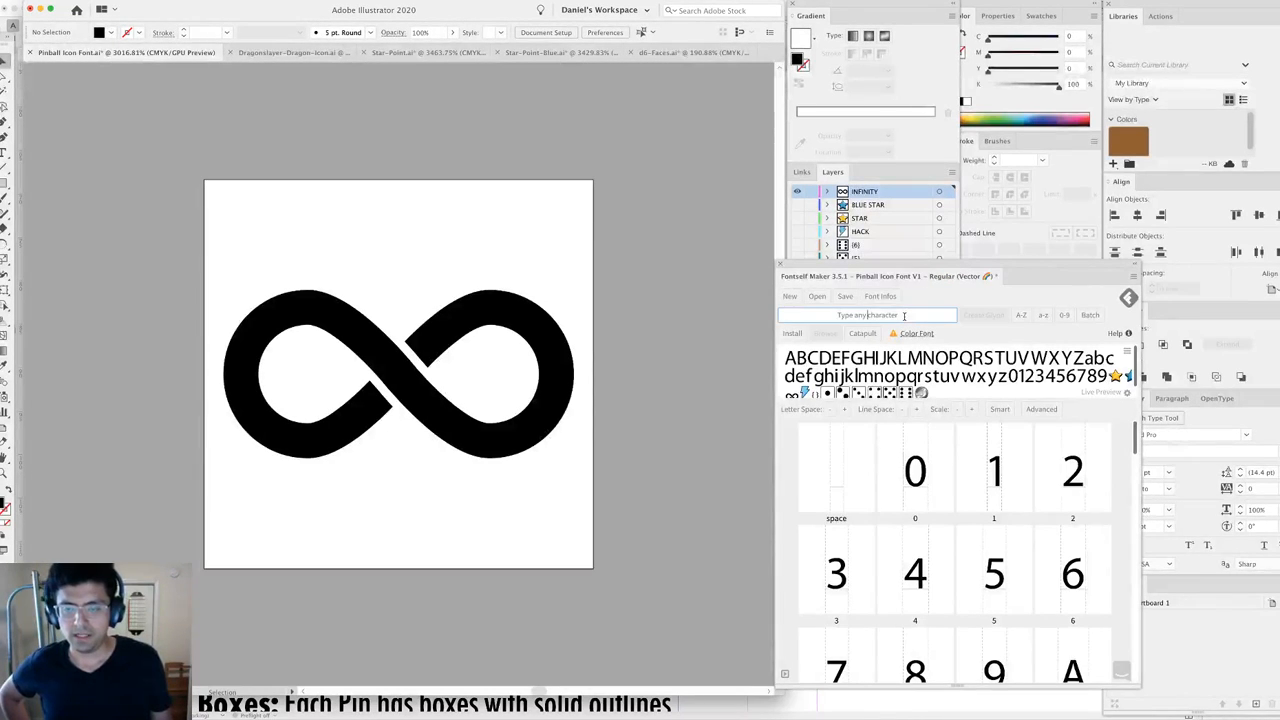
pyautogui.click(843, 297)
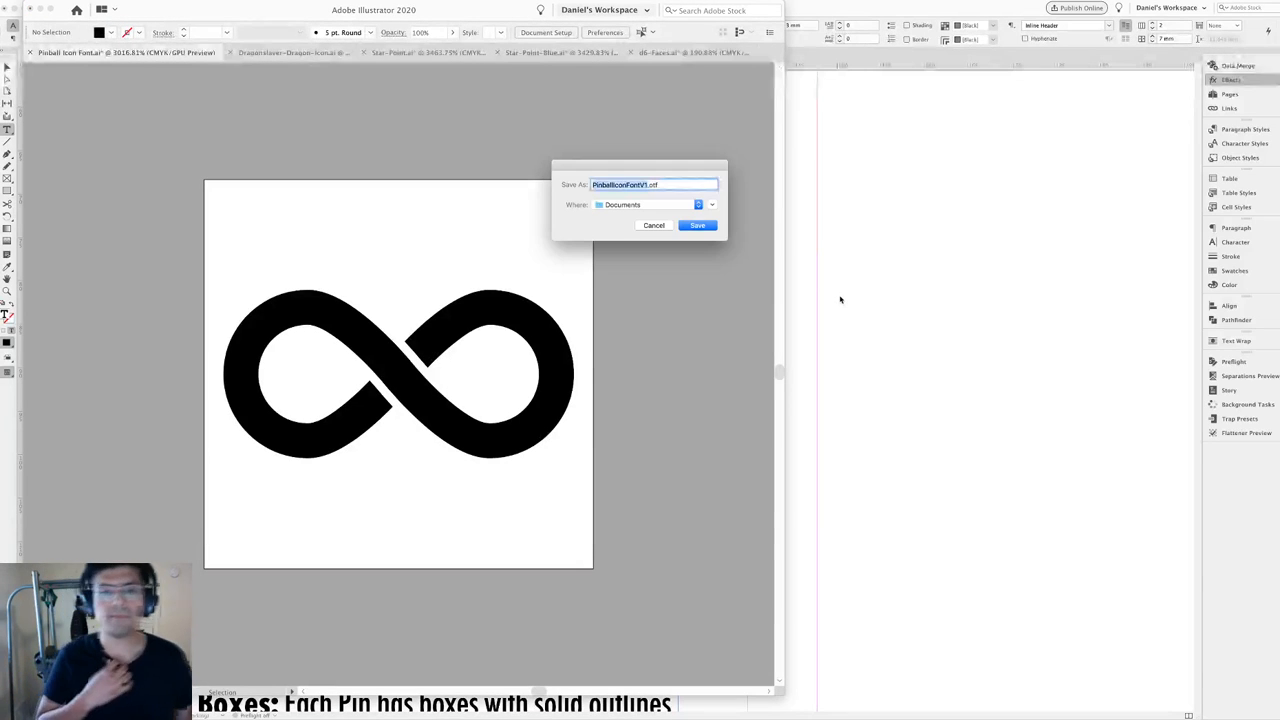
pyautogui.click(712, 205)
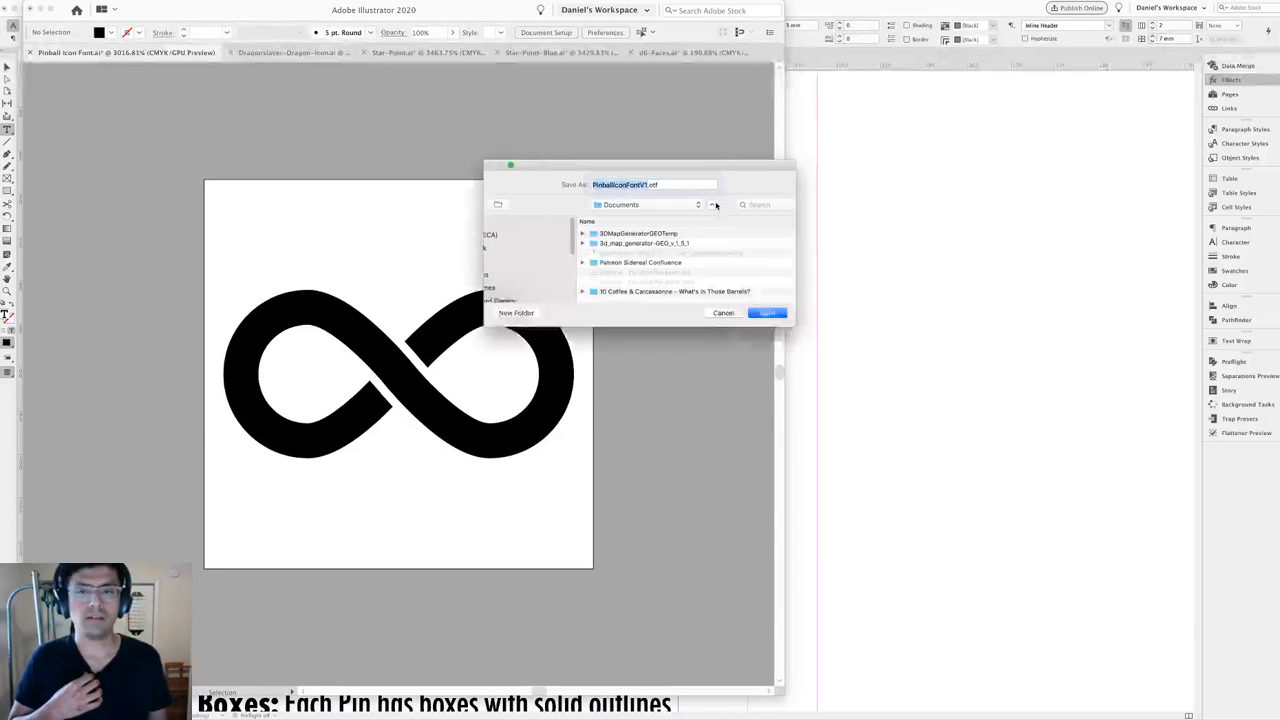
pyautogui.scroll(-3, 471, 320)
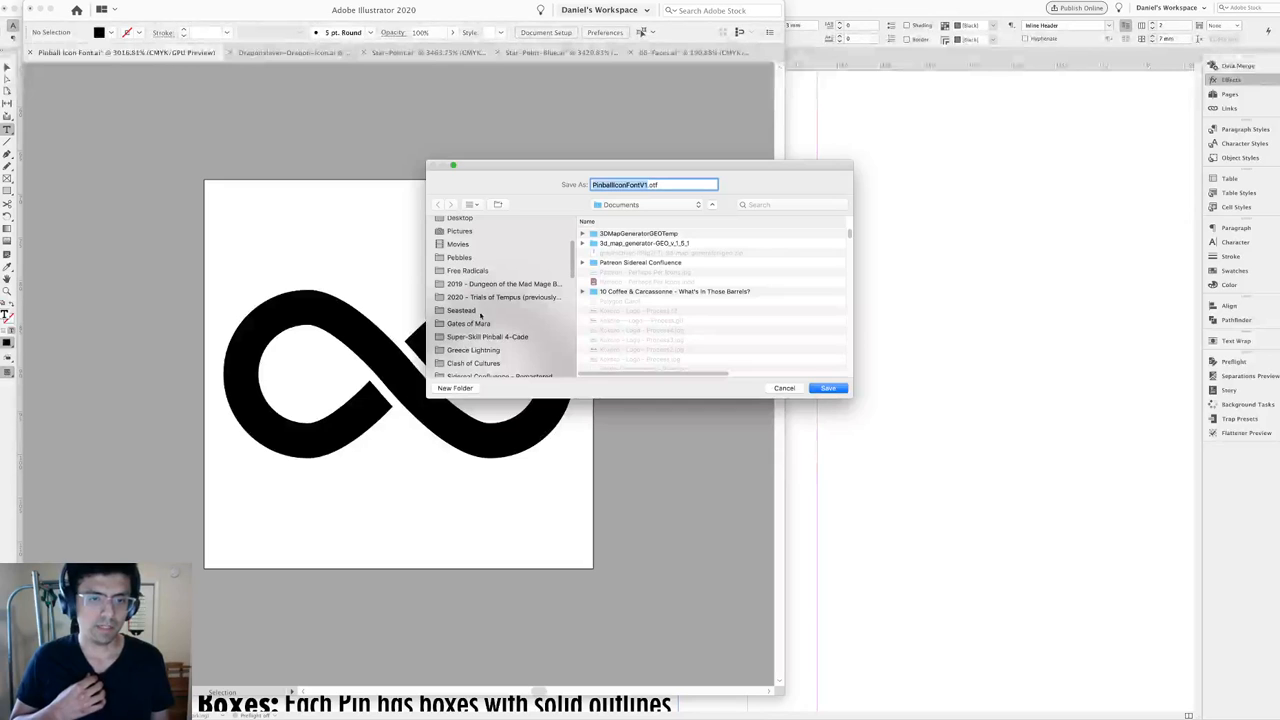
pyautogui.click(494, 338)
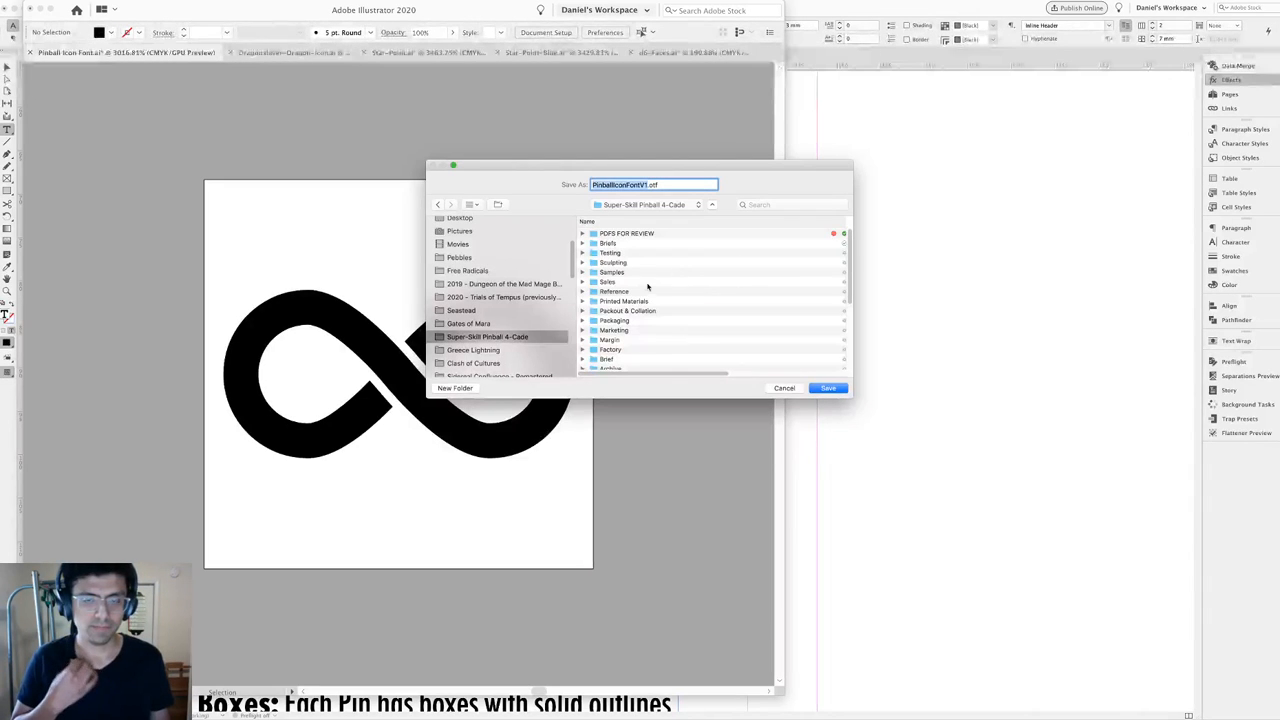
pyautogui.scroll(-2, 643, 290)
pyautogui.doubleClick(611, 354)
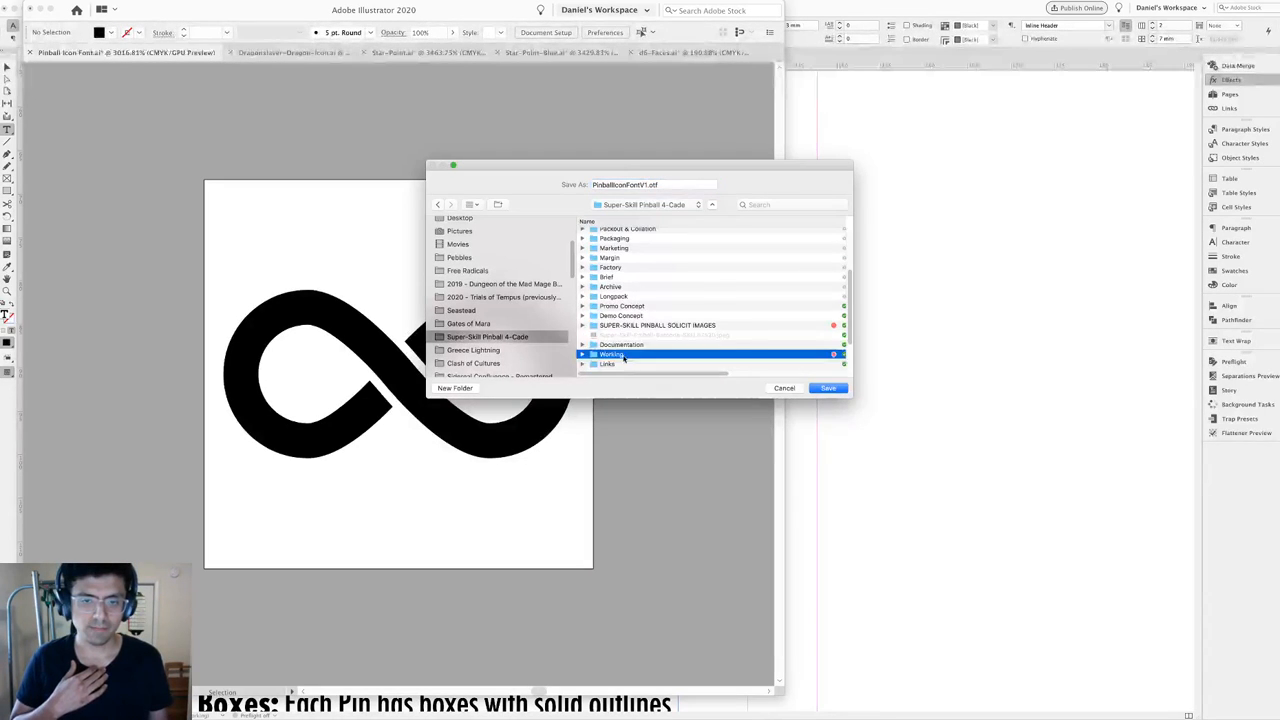
pyautogui.doubleClick(609, 234)
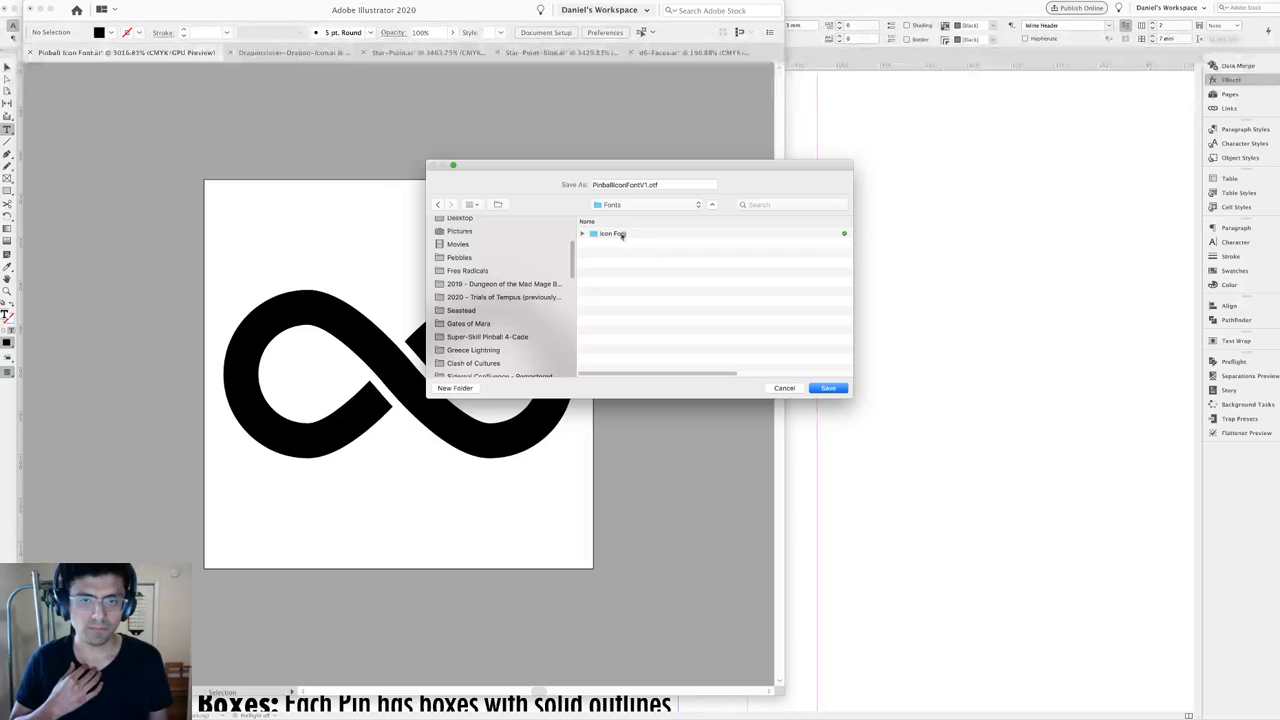
pyautogui.doubleClick(621, 235)
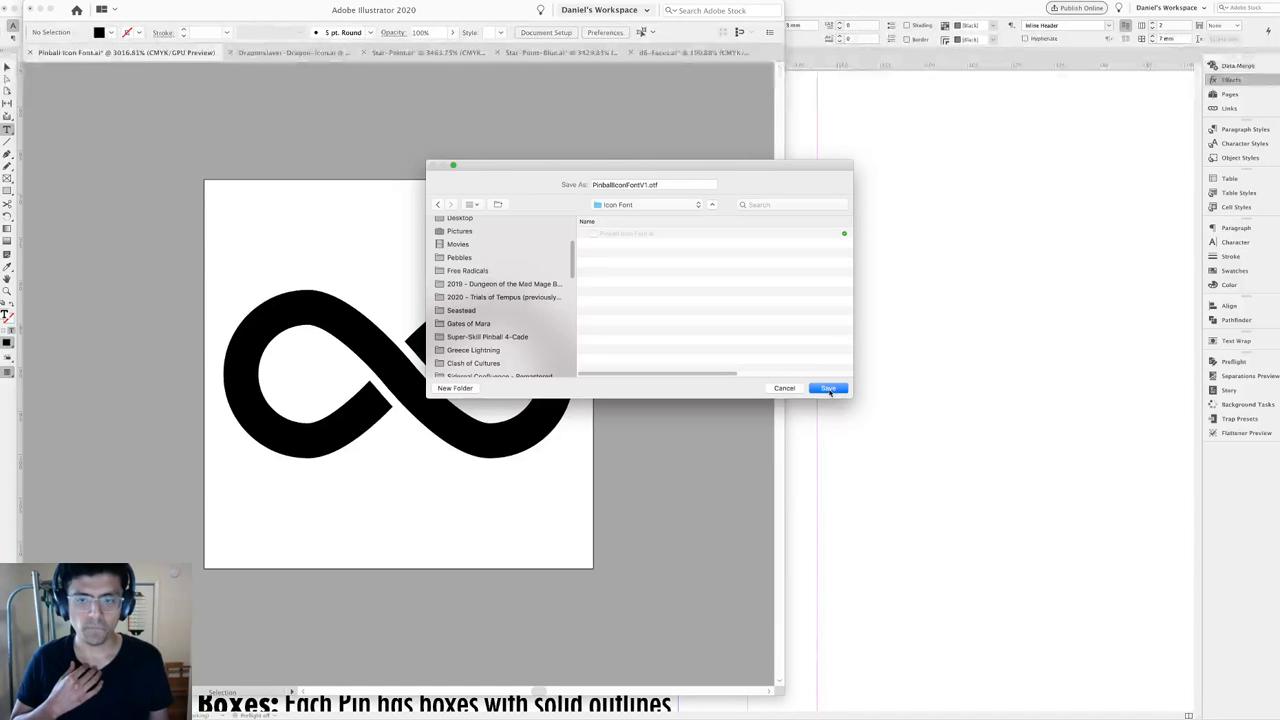
pyautogui.click(829, 389)
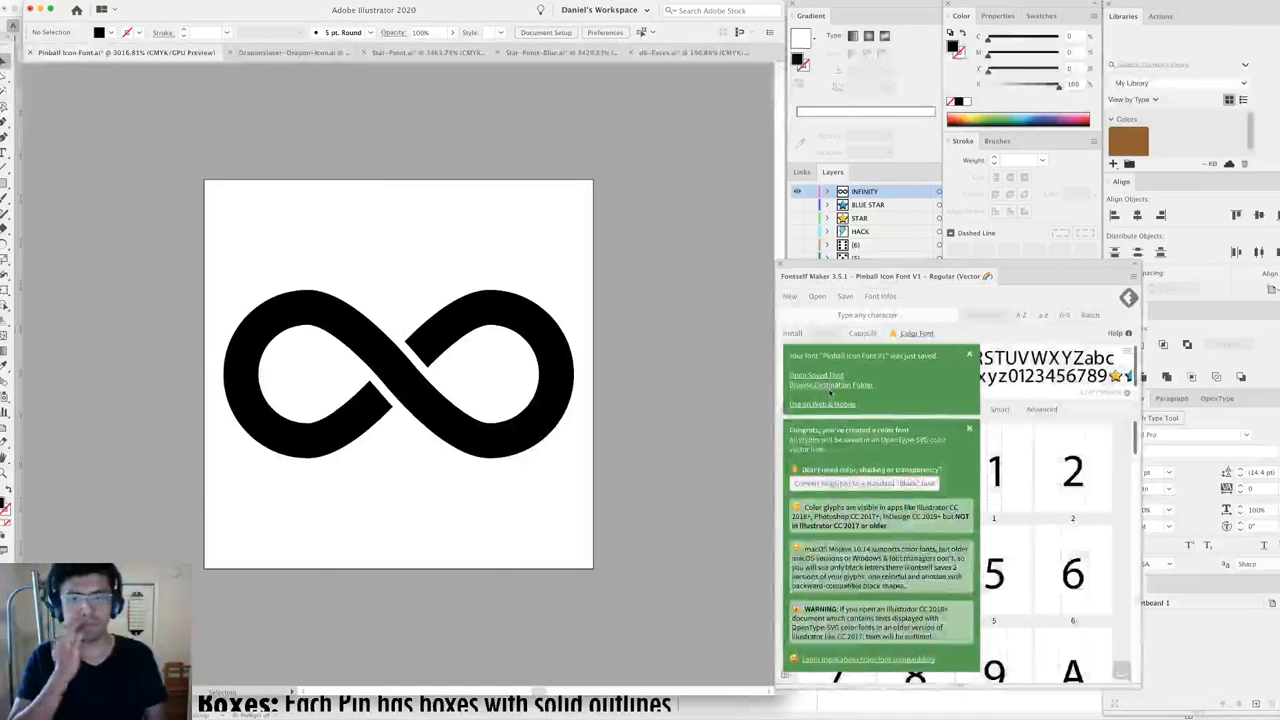
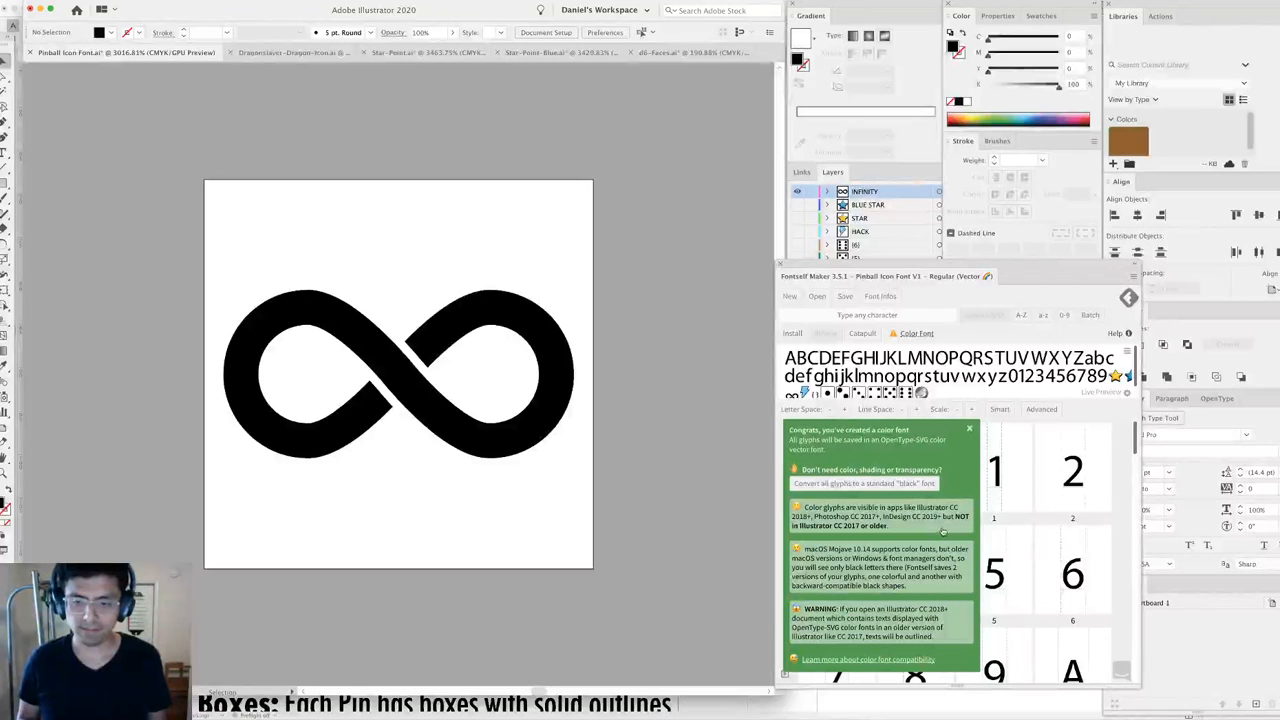
# Switch to InDesign and select the {1} placeholder in the Die faces paragraph.
pyautogui.click(909, 484)
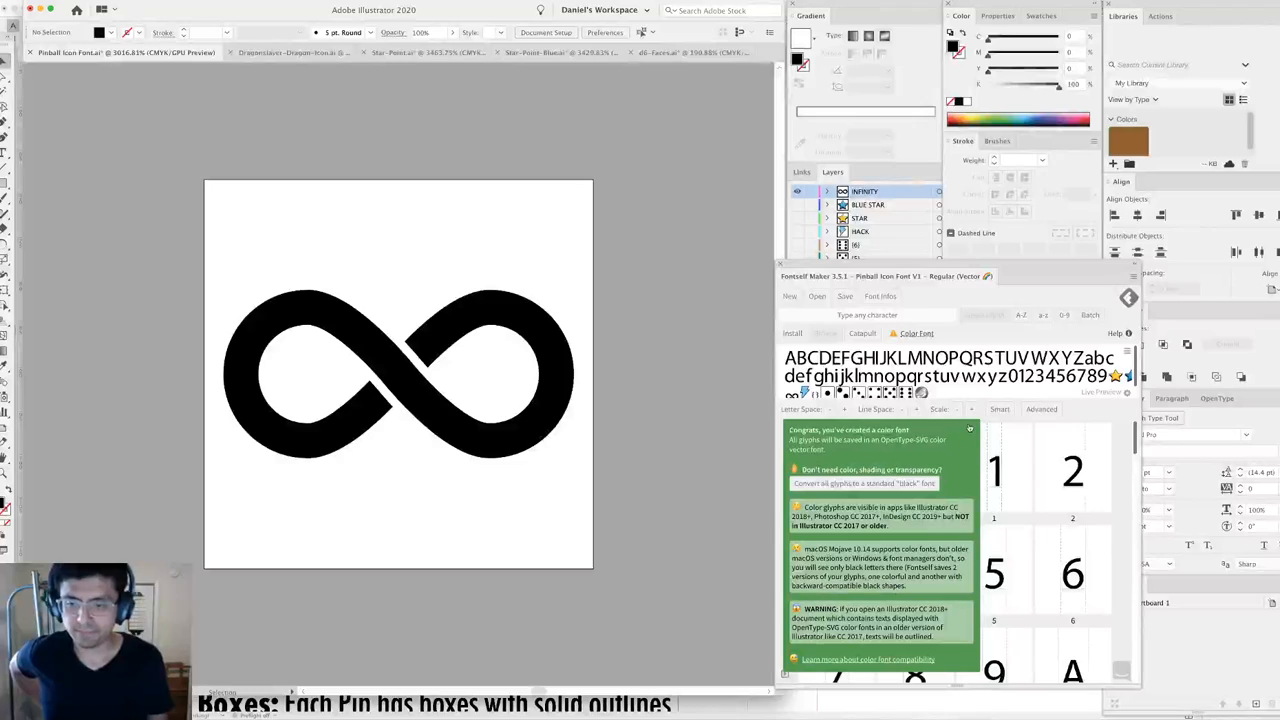
pyautogui.press('super+Tab')
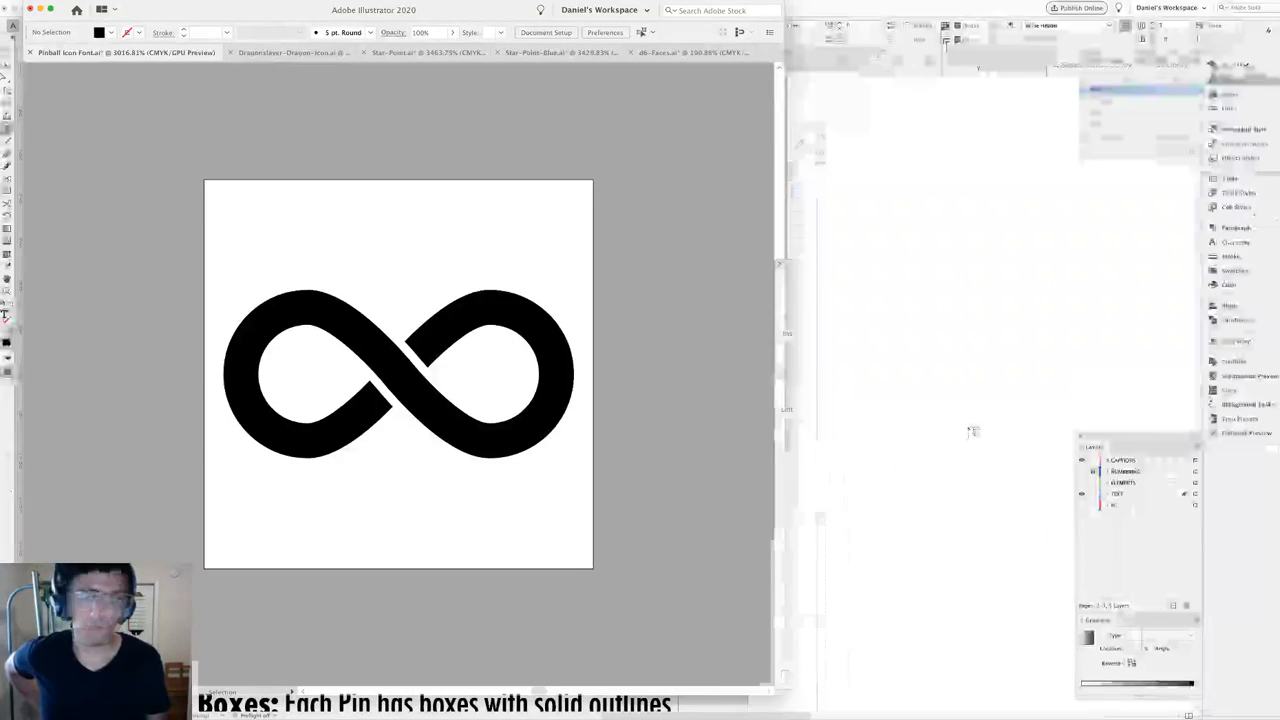
pyautogui.press('super+Tab')
pyautogui.press('super+Tab')
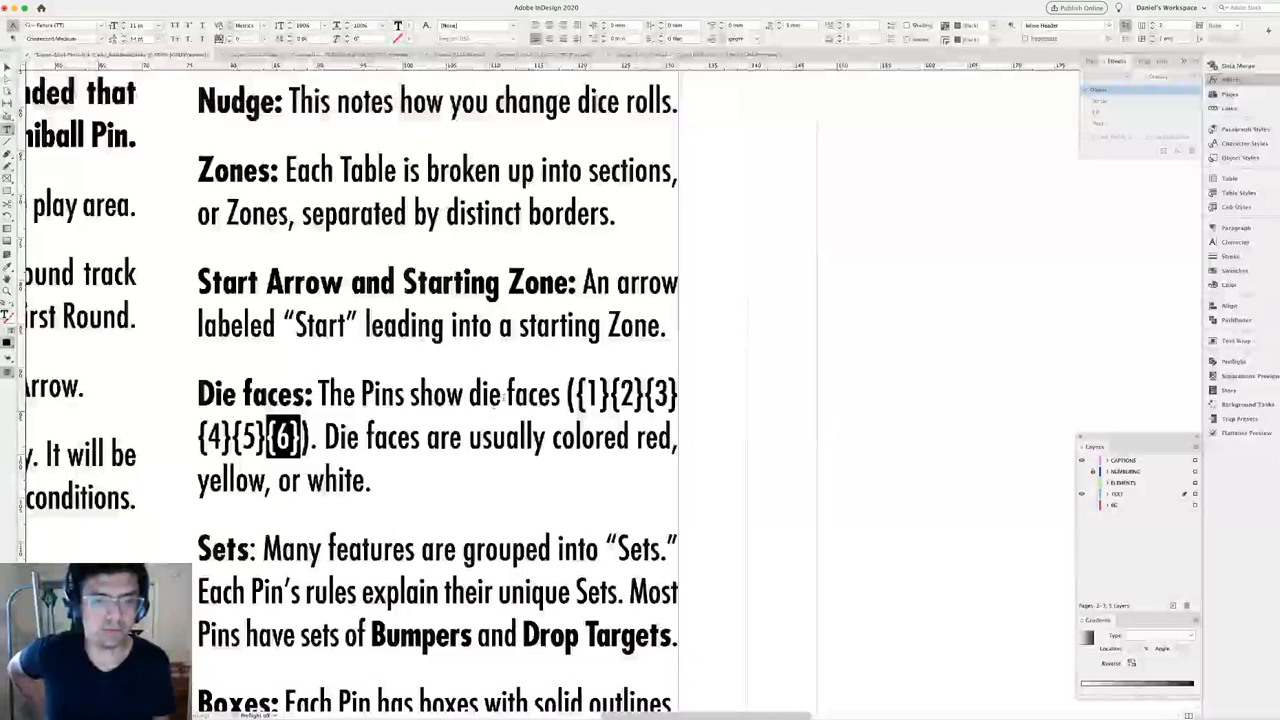
pyautogui.click(592, 394)
pyautogui.moveTo(577, 394); pyautogui.dragTo(609, 396)
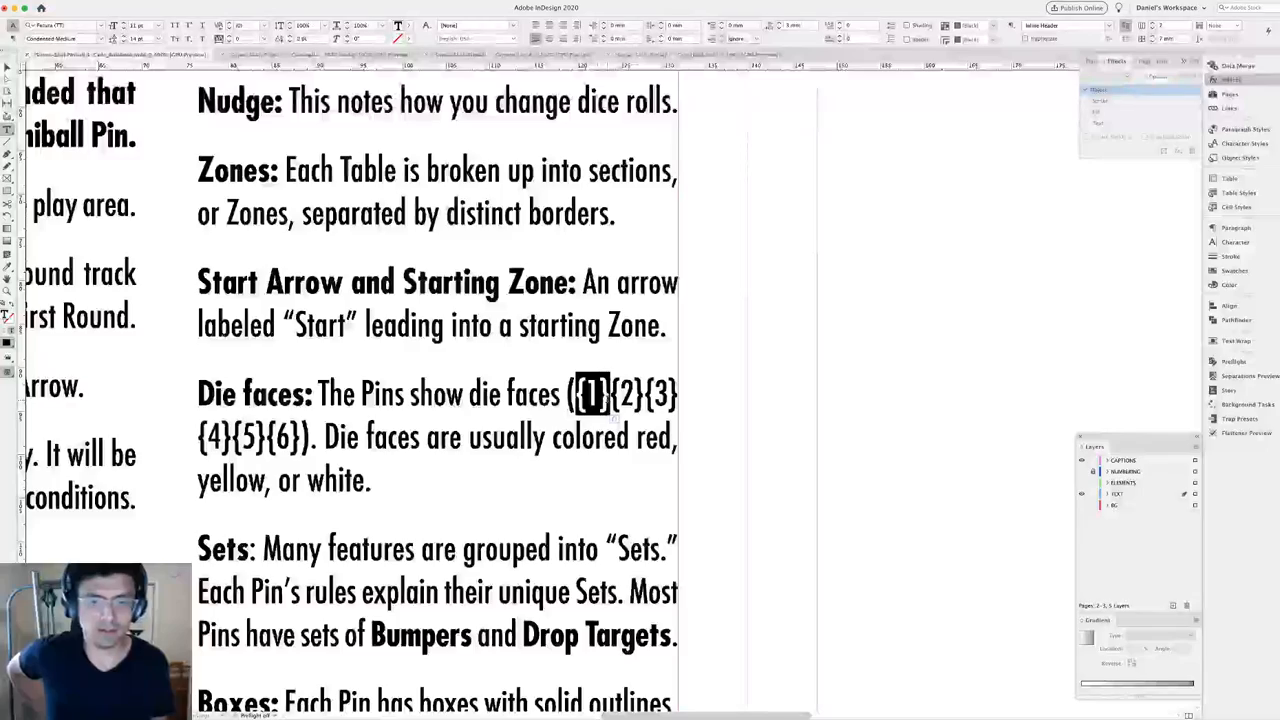
# Find and select the word STAR in the Score Track paragraph of The Pins section.
pyautogui.press('super+0')
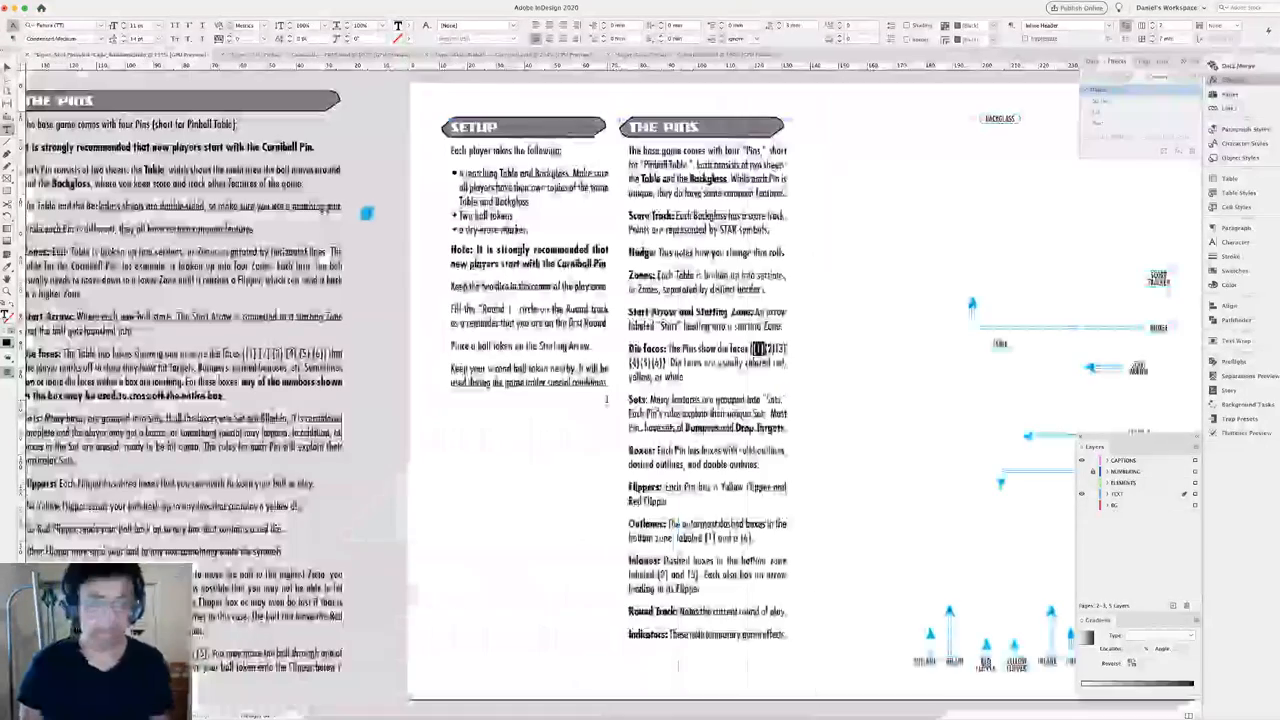
pyautogui.doubleClick(731, 230)
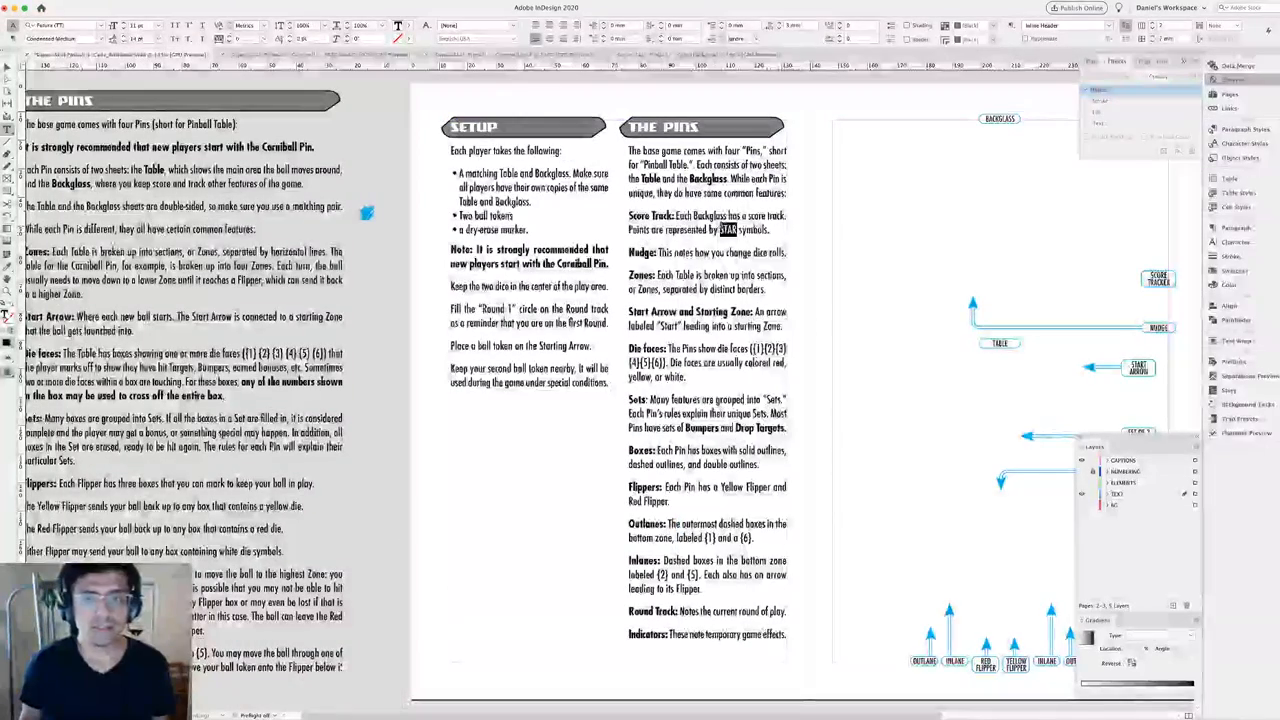
pyautogui.press('super+equal')
pyautogui.press('super+equal')
pyautogui.press('super+equal')
pyautogui.press('super+equal')
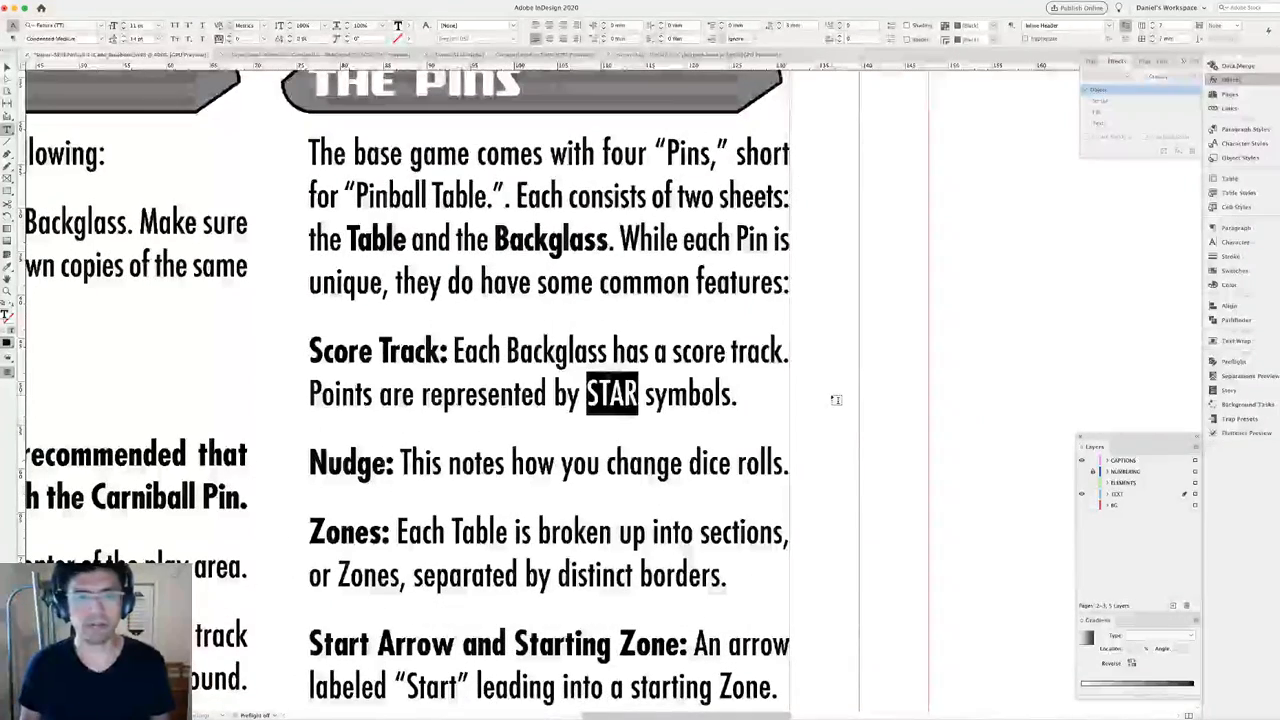
pyautogui.press('Escape')
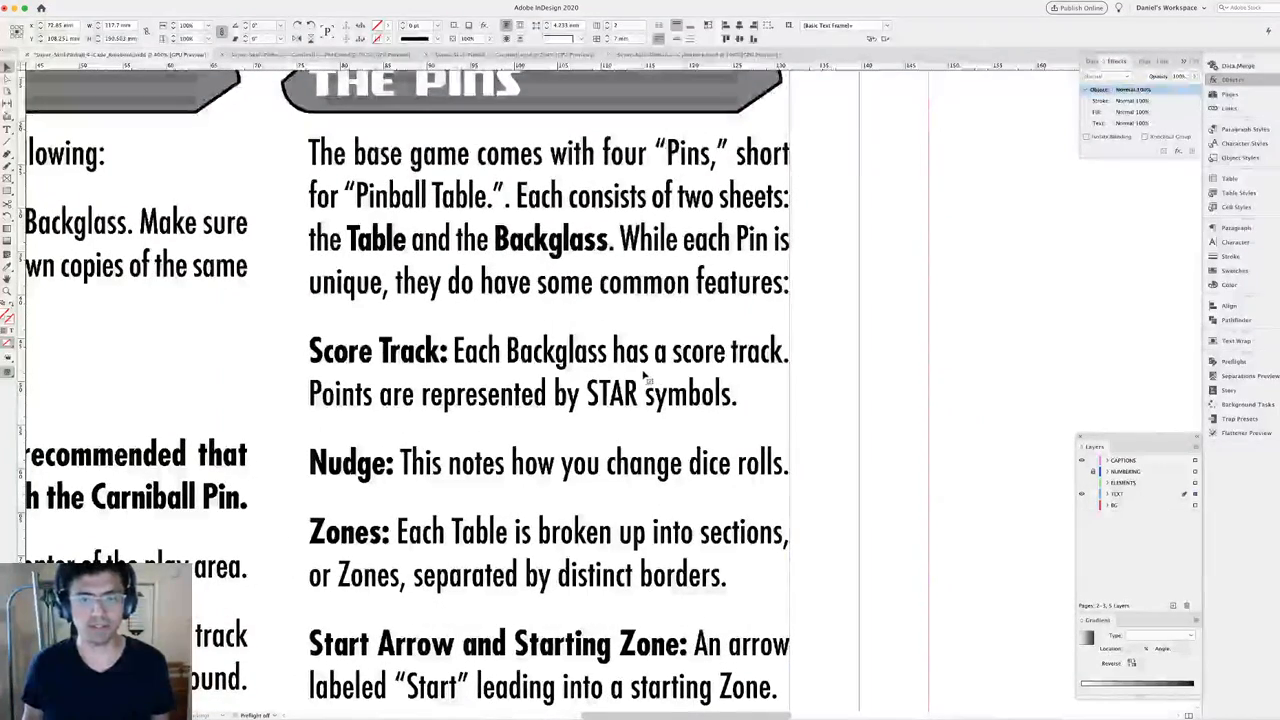
pyautogui.doubleClick(642, 380)
pyautogui.doubleClick(612, 394)
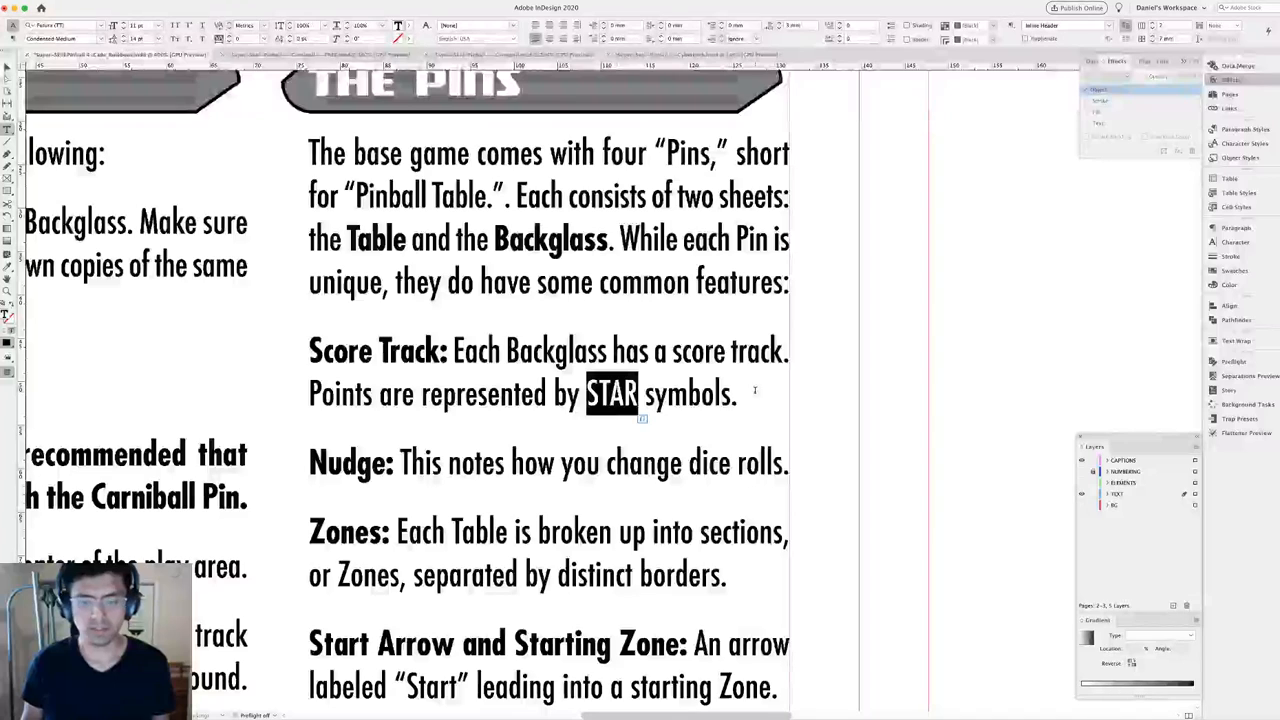
# Check which style the Inline Header paragraph style is based on.
pyautogui.click(1243, 129)
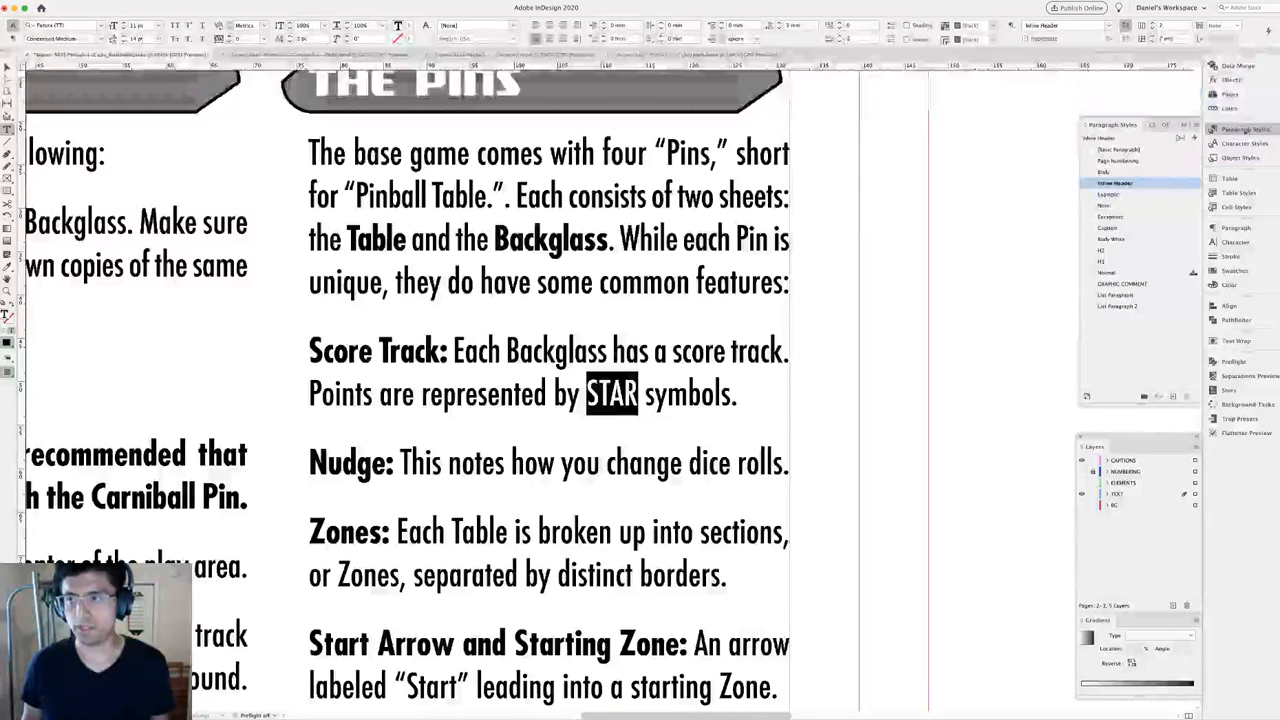
pyautogui.press('Escape')
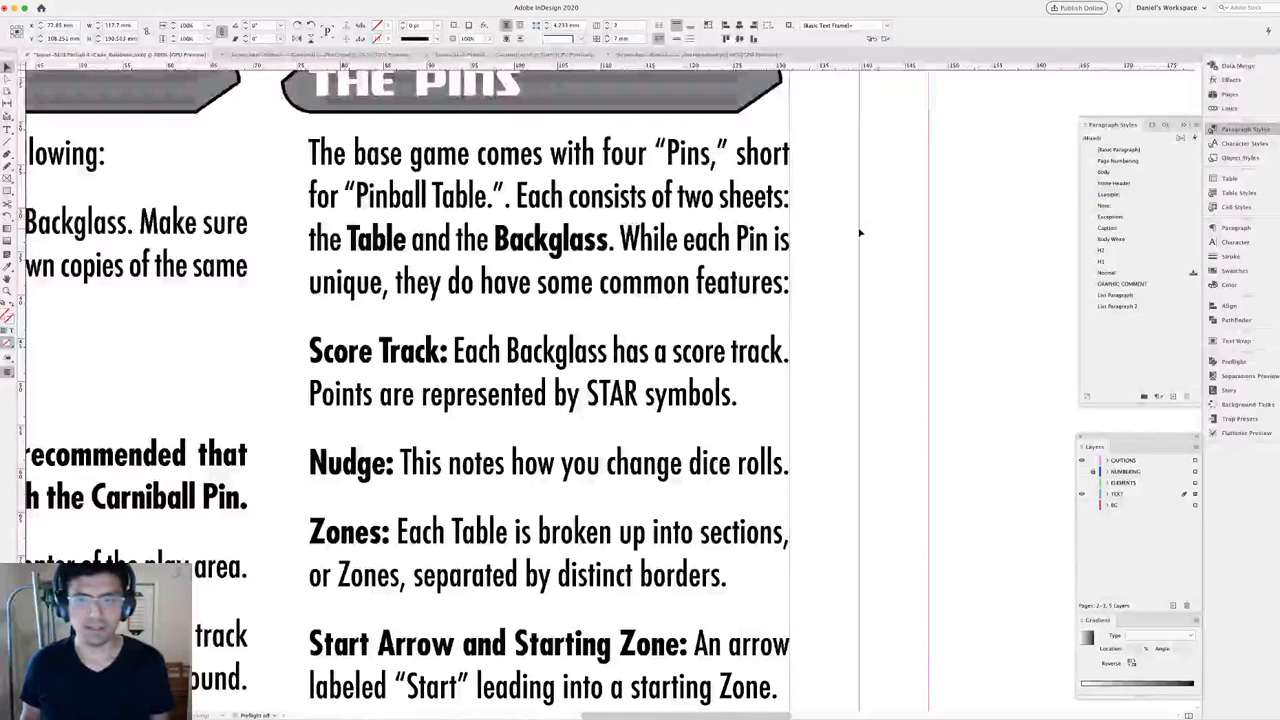
pyautogui.doubleClick(1117, 184)
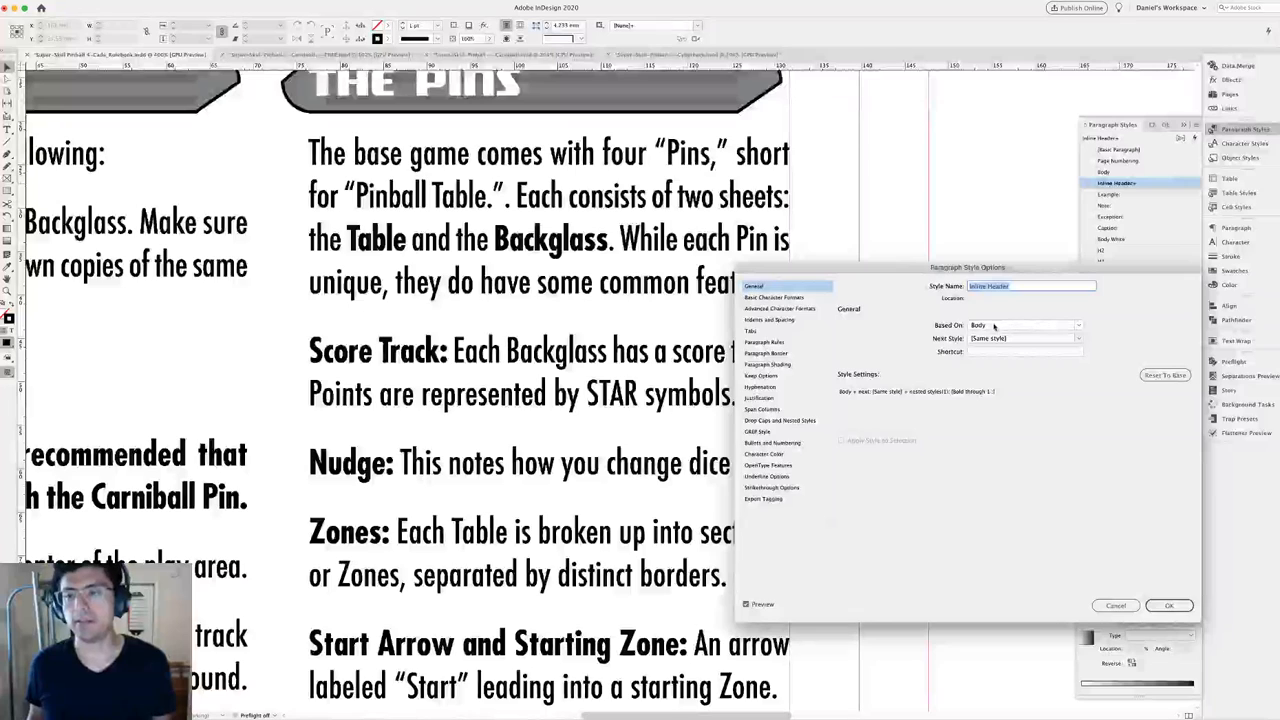
pyautogui.press('Escape')
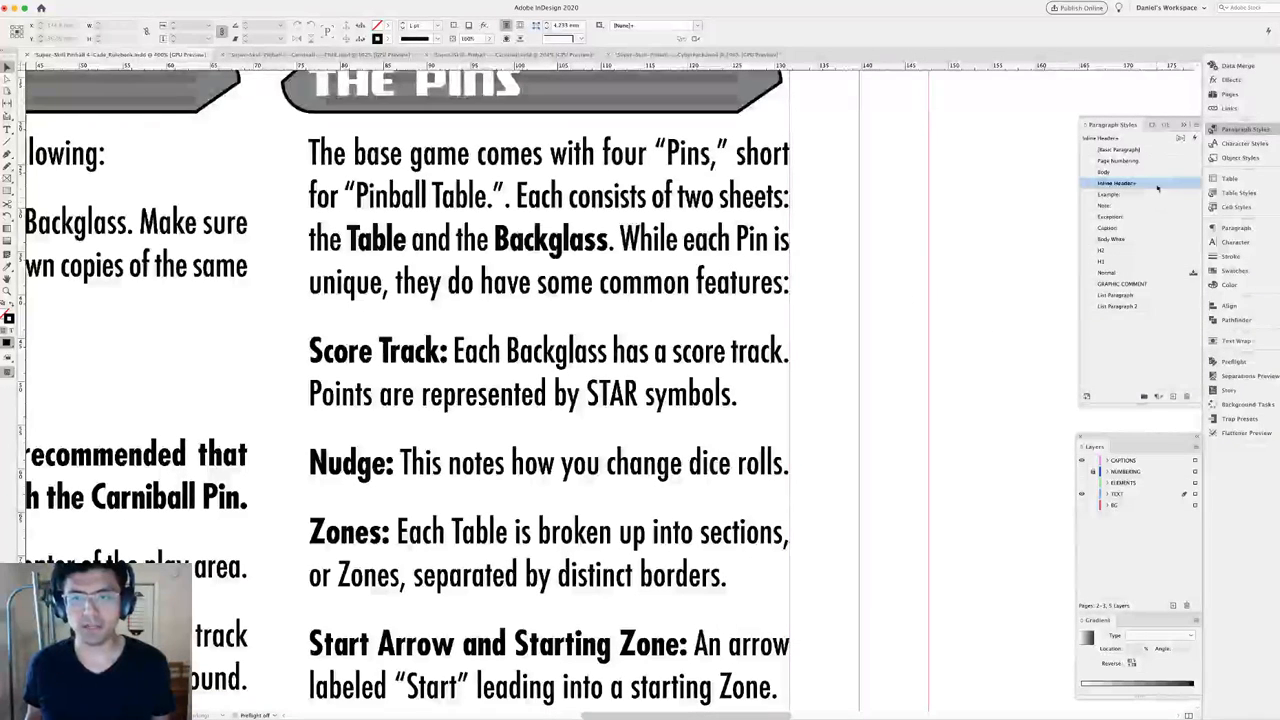
# Base the Body paragraph style on [No Paragraph Style].
pyautogui.doubleClick(1145, 173)
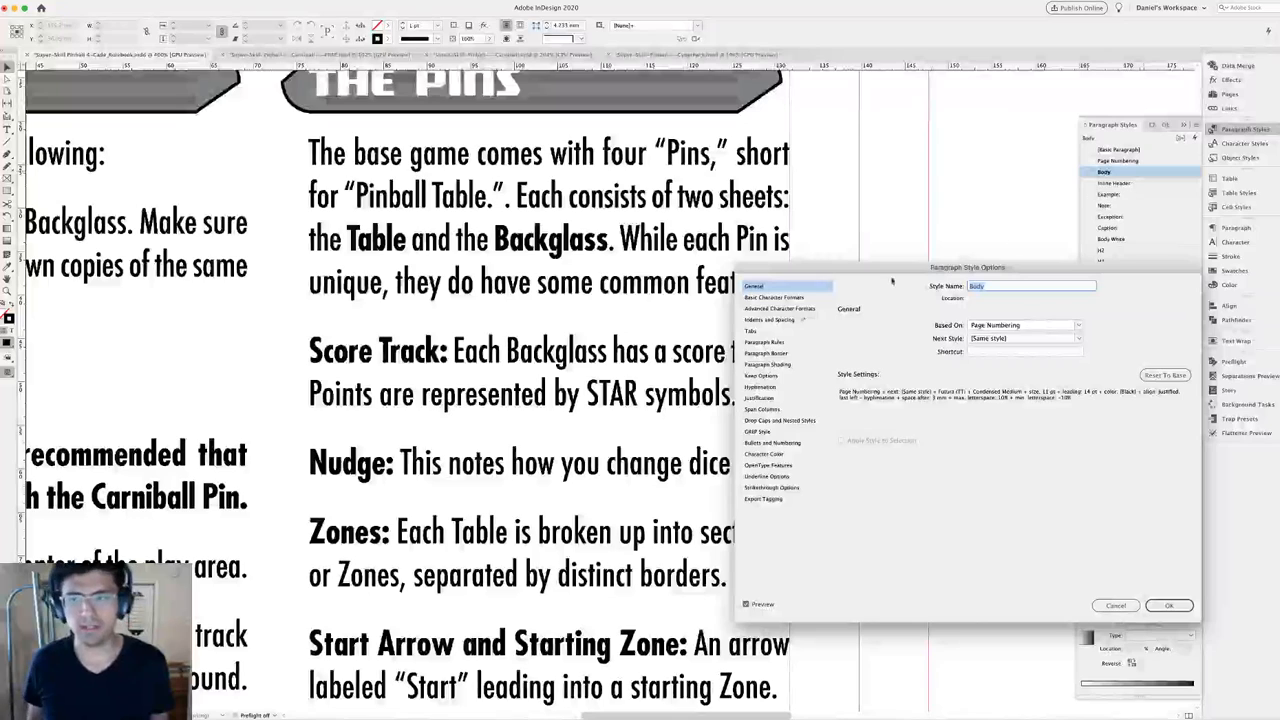
pyautogui.click(995, 325)
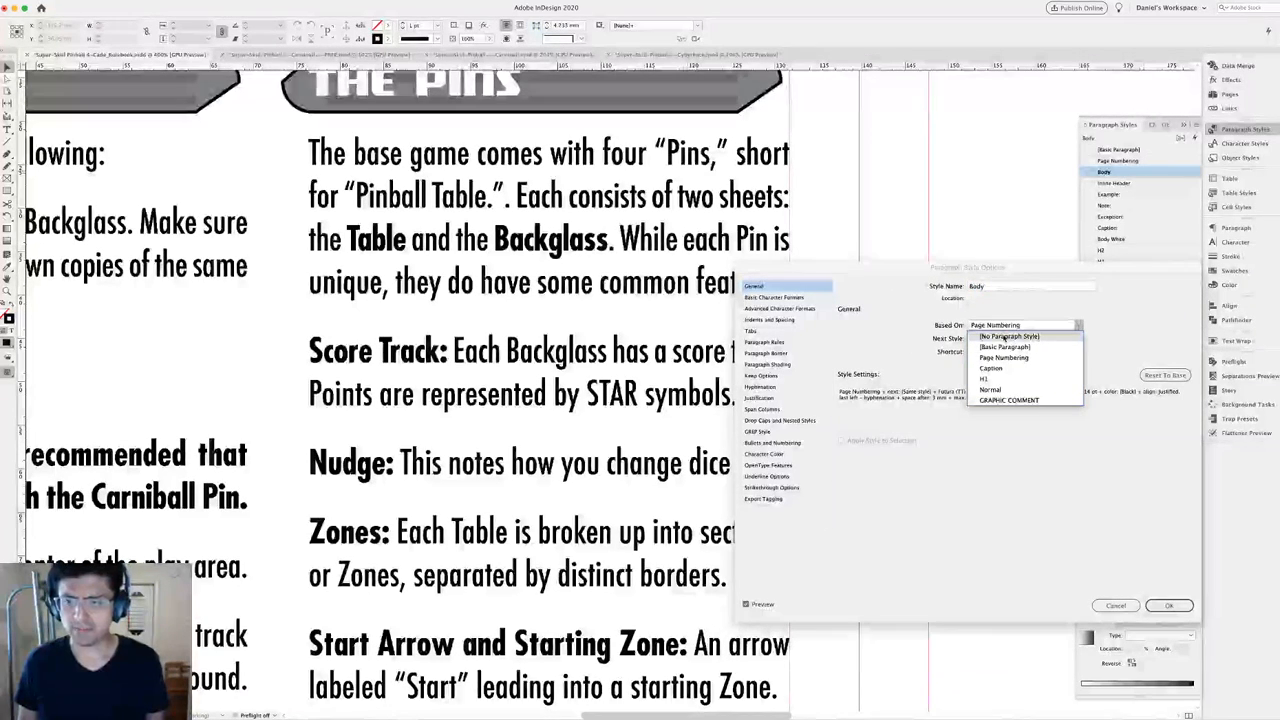
pyautogui.click(1004, 337)
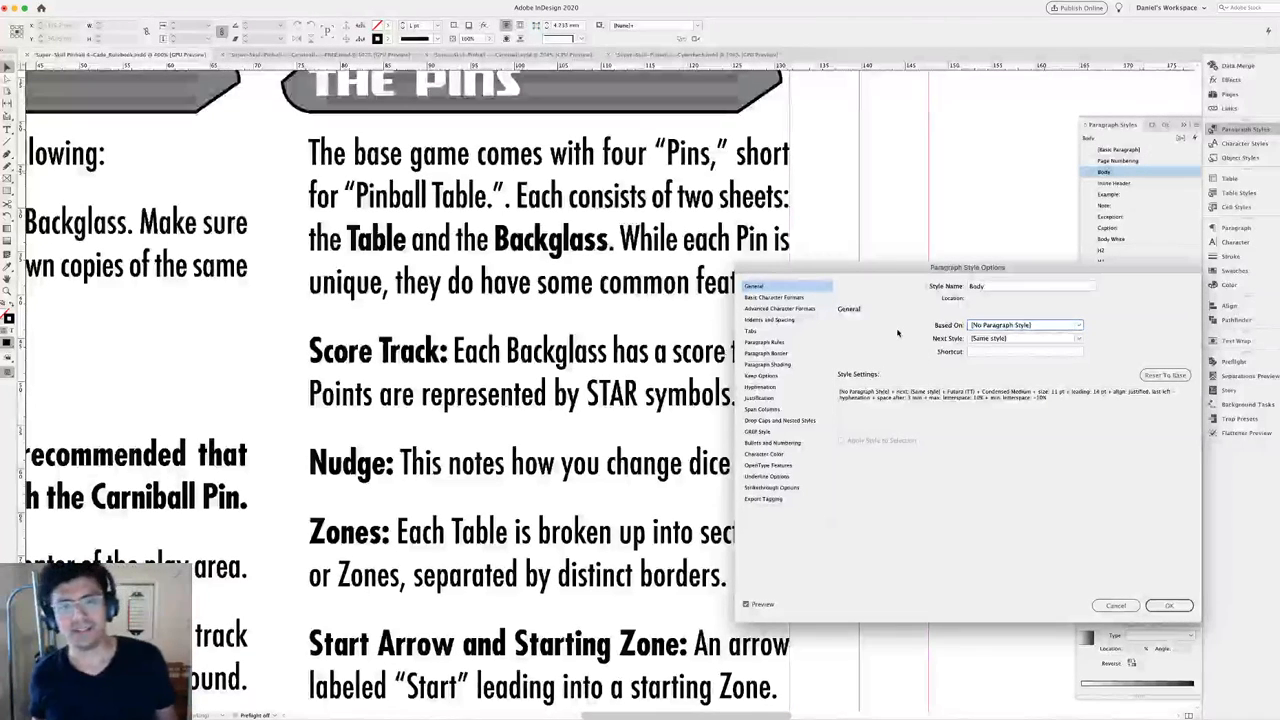
pyautogui.press('Escape')
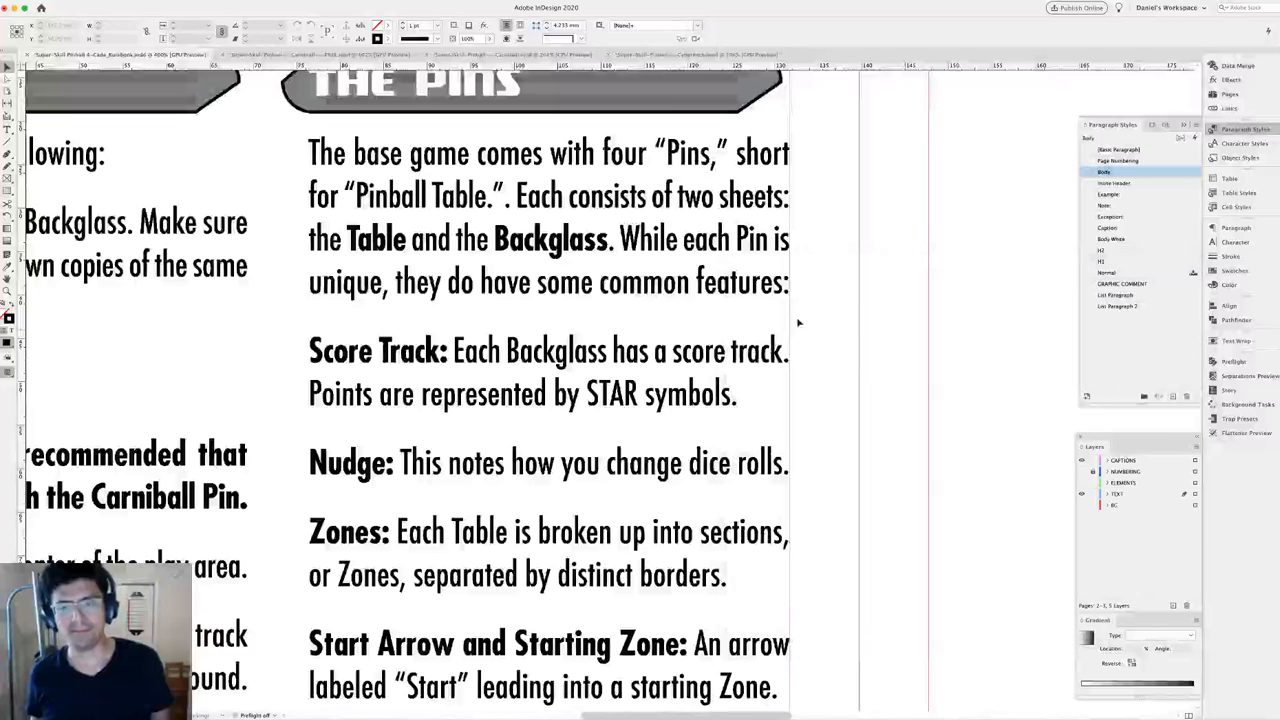
# Delete the extra period after the closing quotation mark of “Pinball Table.” in the opening paragraph of The Pins.
pyautogui.doubleClick(506, 197)
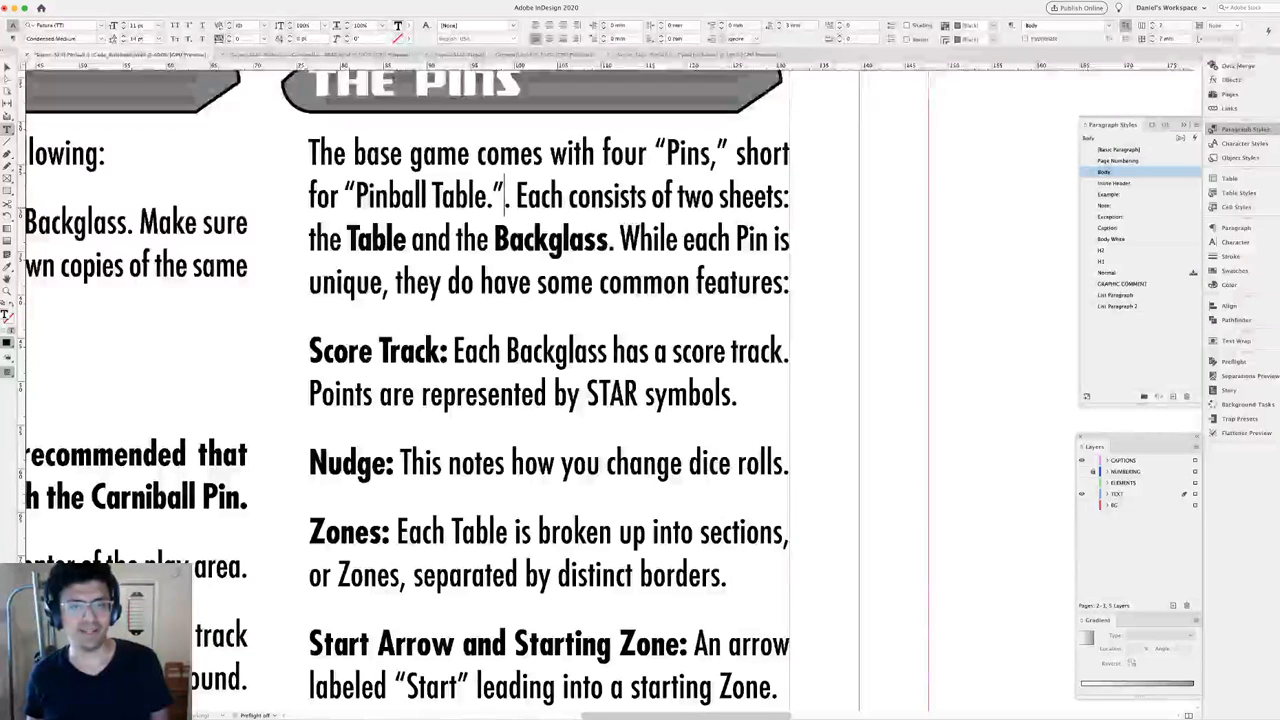
pyautogui.press('Delete')
pyautogui.press('Escape')
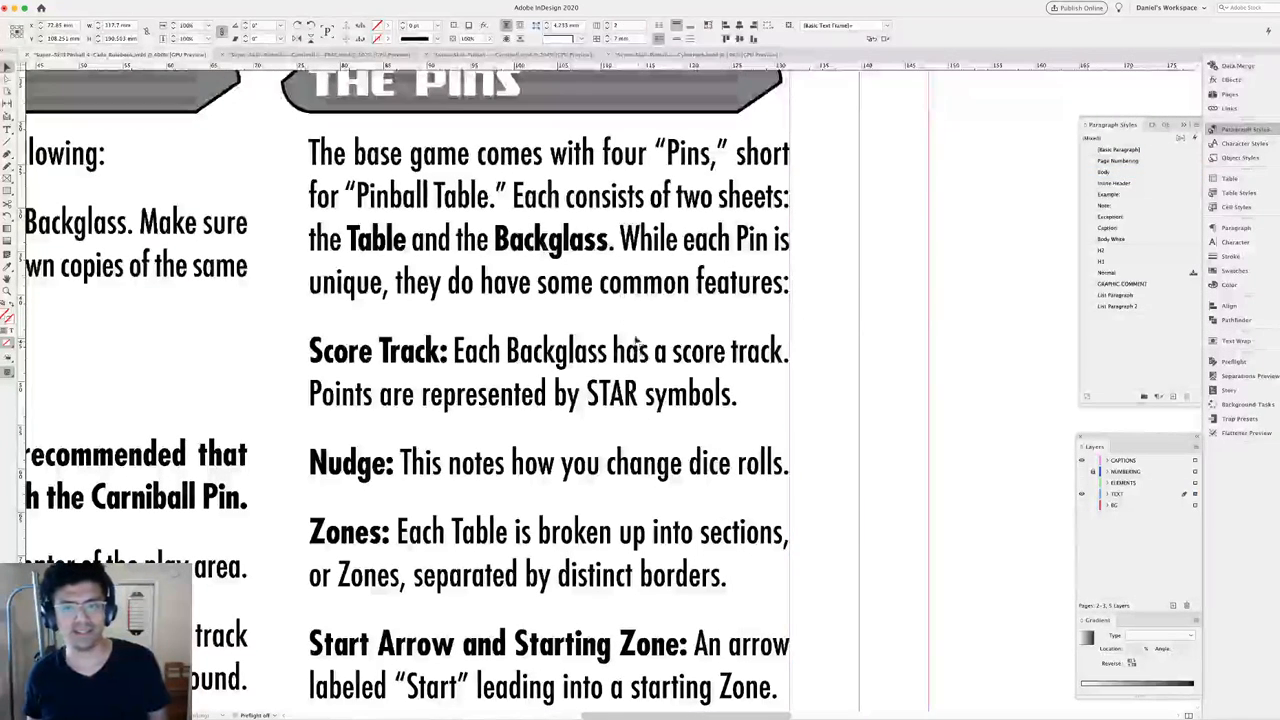
pyautogui.click(802, 332)
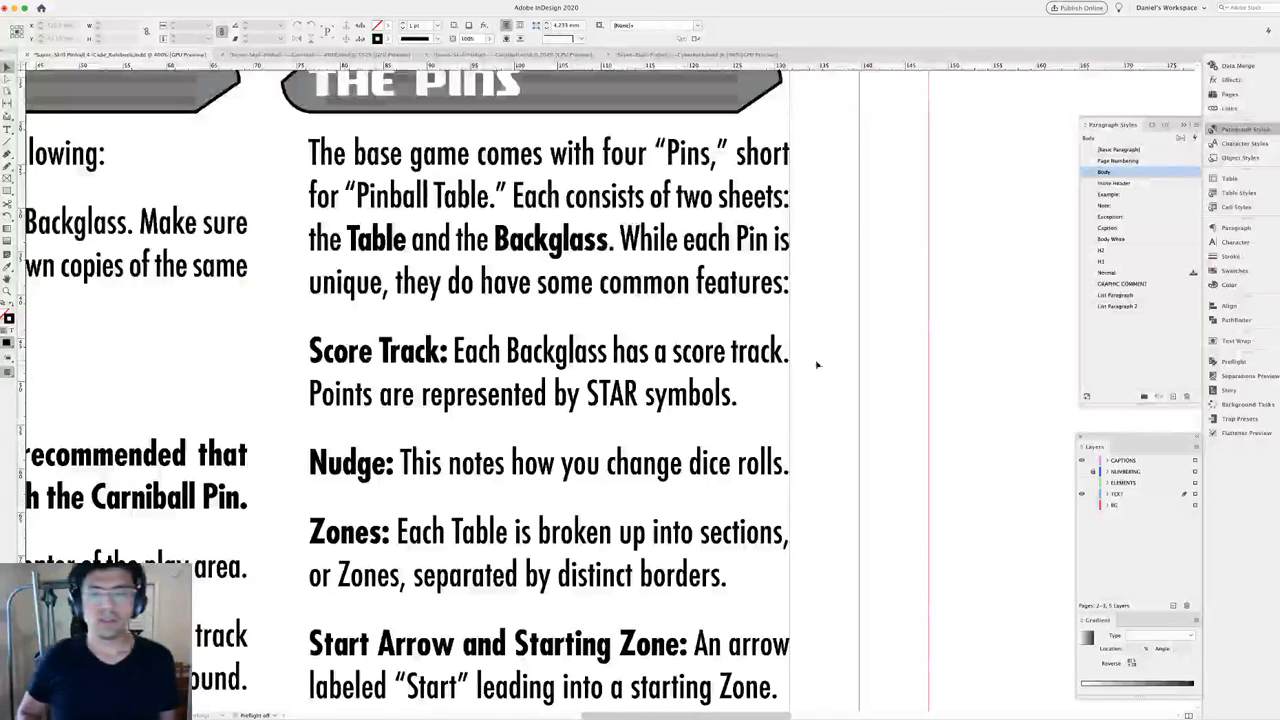
# Add a new GREP style to the Body paragraph style and start editing the text it applies to.
pyautogui.doubleClick(1129, 171)
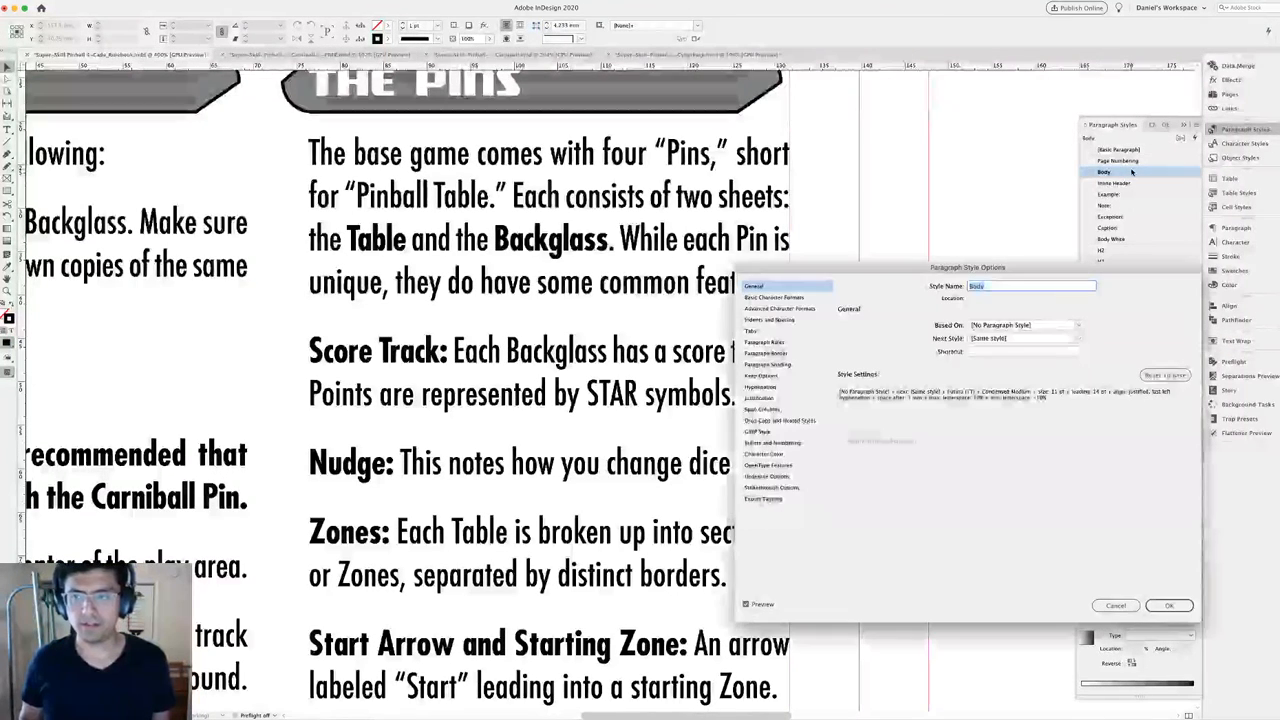
pyautogui.click(760, 431)
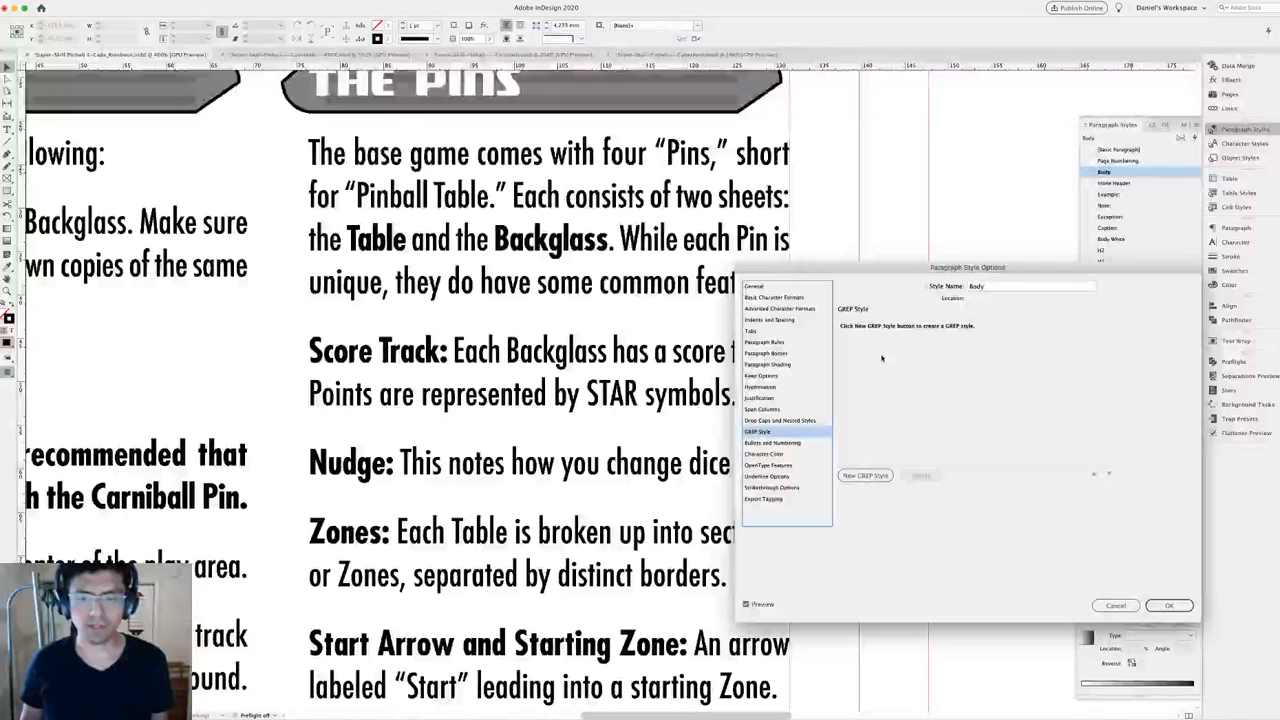
pyautogui.click(865, 475)
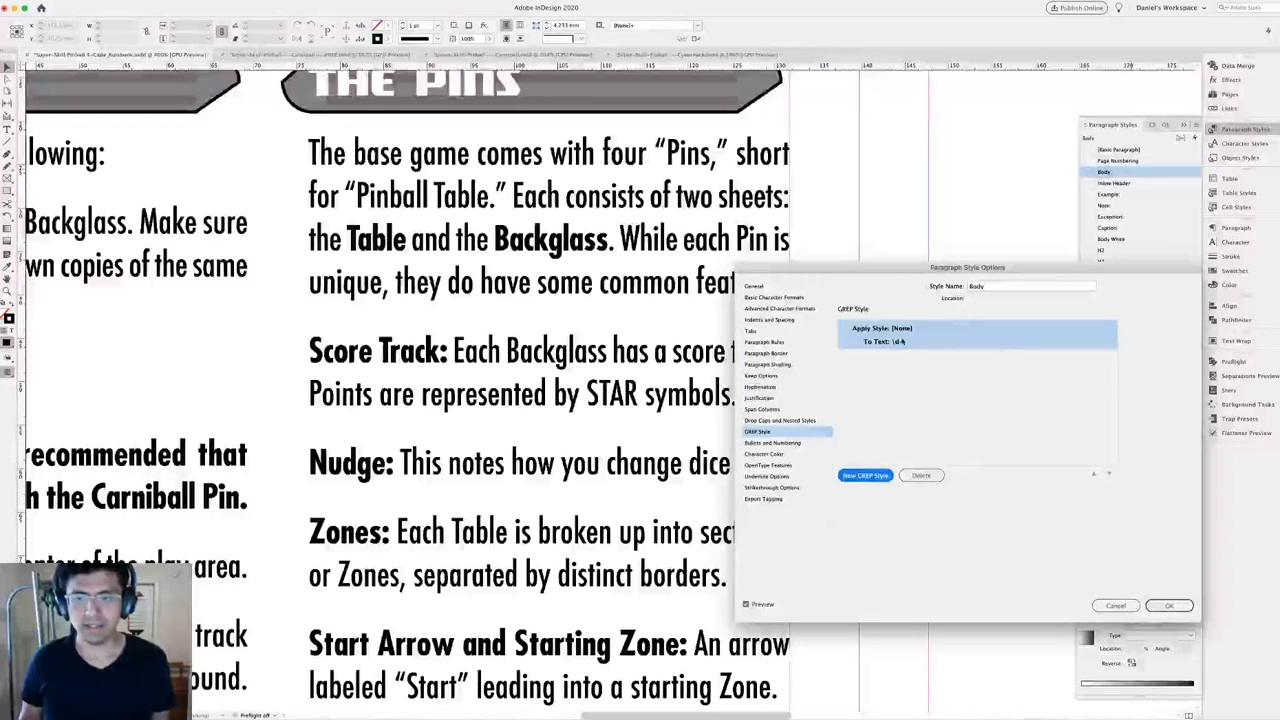
pyautogui.click(900, 341)
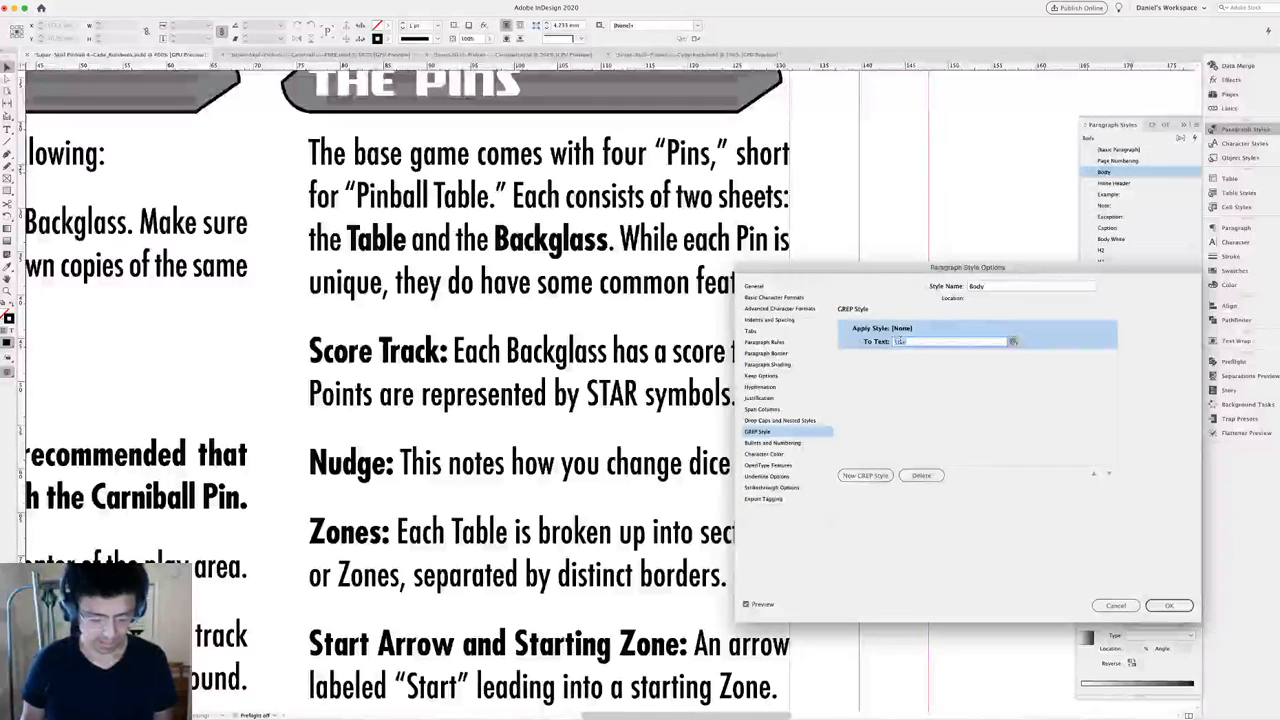
# Switch to Finder and browse by columns to the Icon Font folder inside the project's Working > Fonts folder.
pyautogui.press('super+Tab')
pyautogui.press('super+Tab')
pyautogui.press('super+Tab')
pyautogui.press('super+Tab')
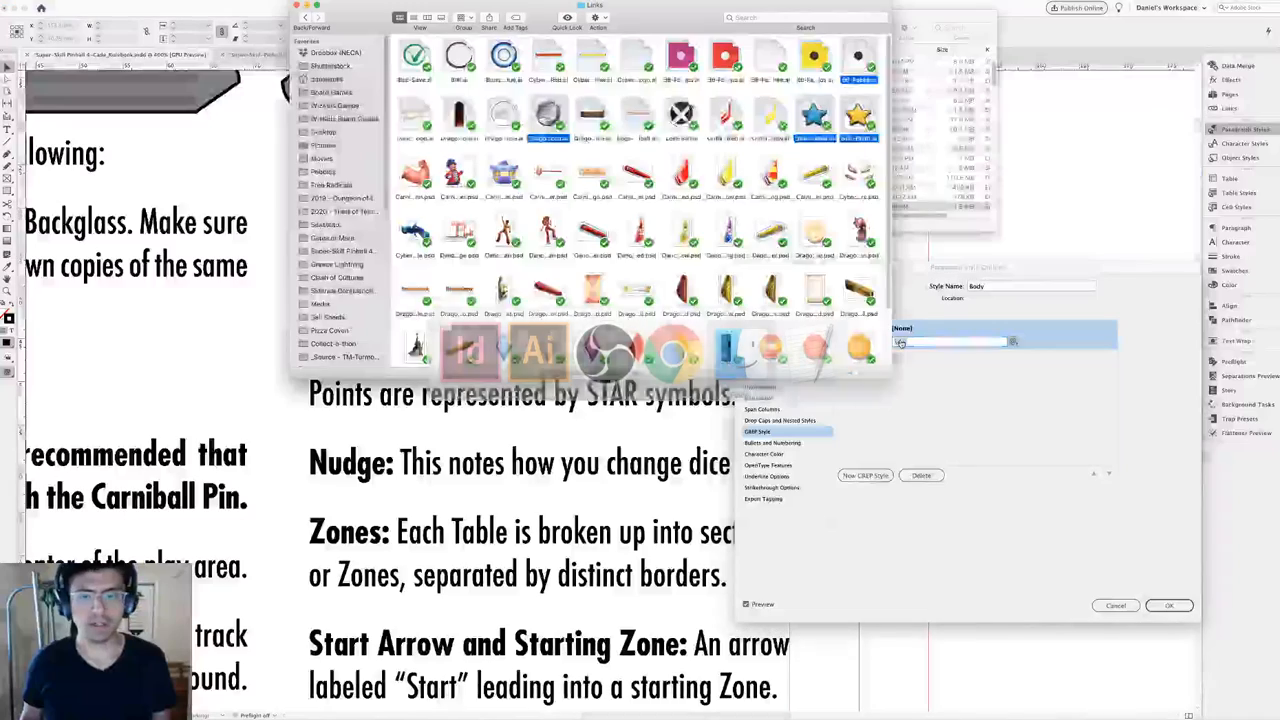
pyautogui.click(427, 17)
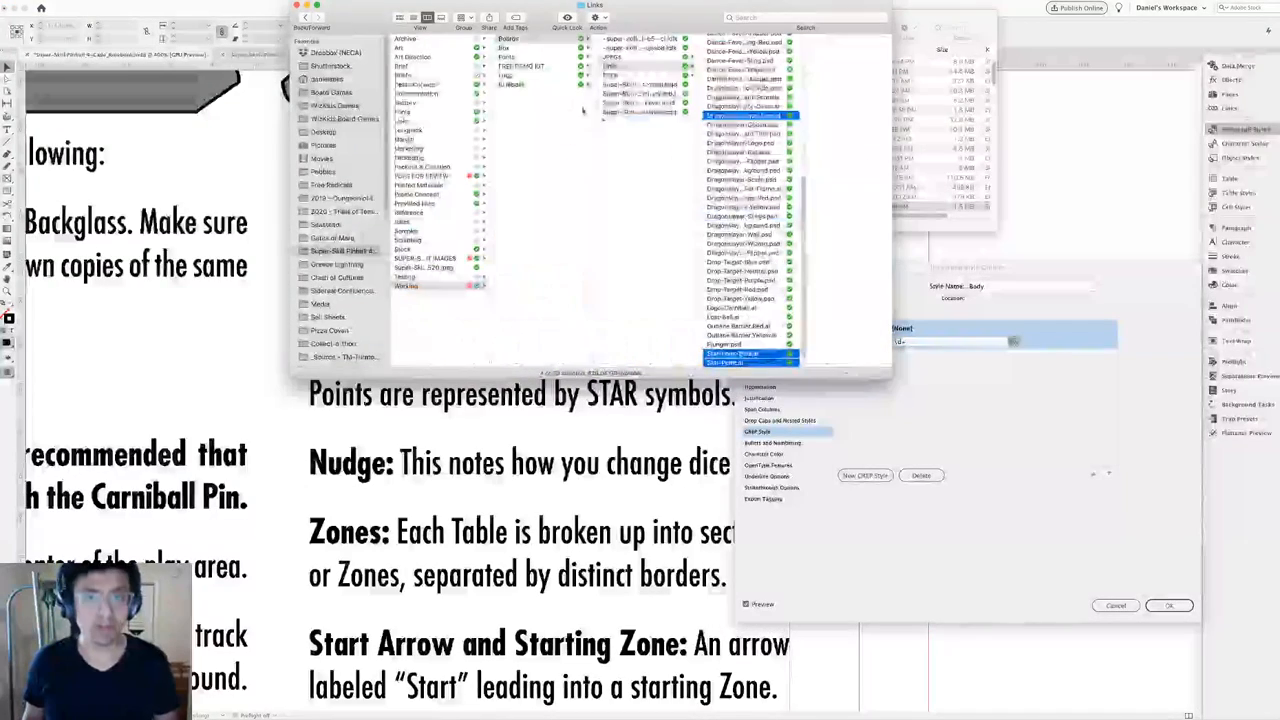
pyautogui.click(570, 116)
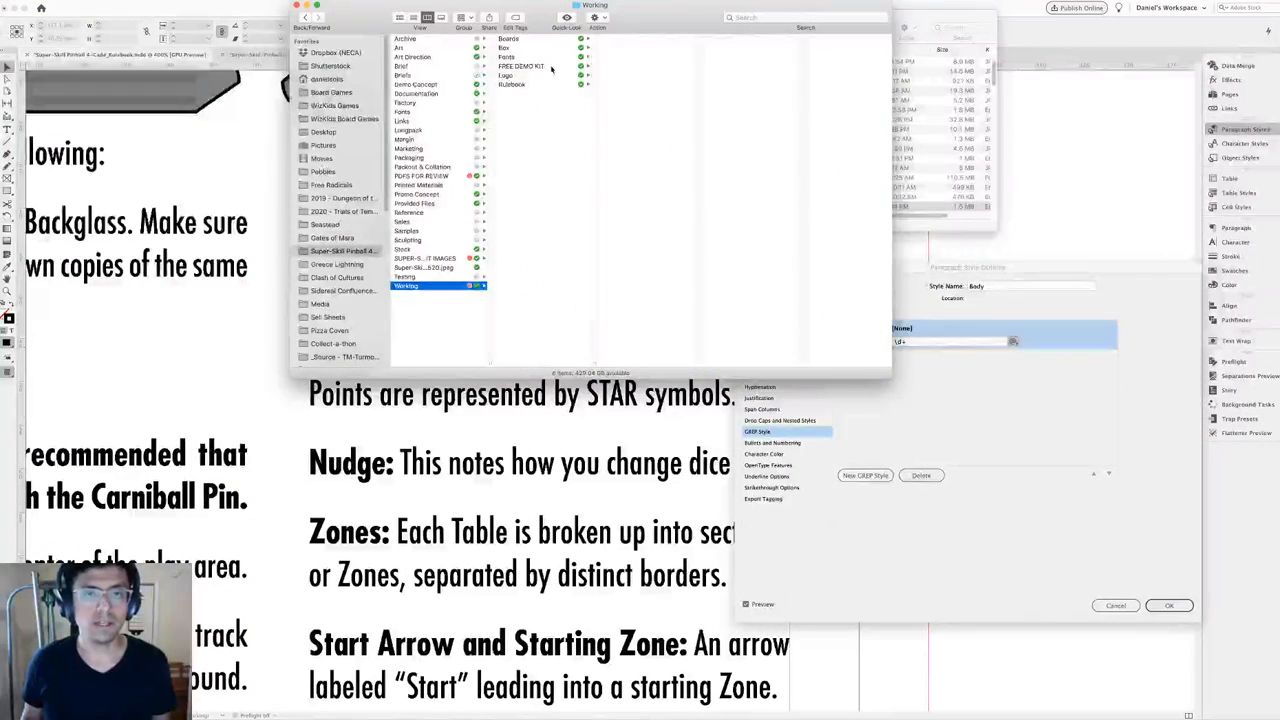
pyautogui.click(551, 66)
pyautogui.click(543, 57)
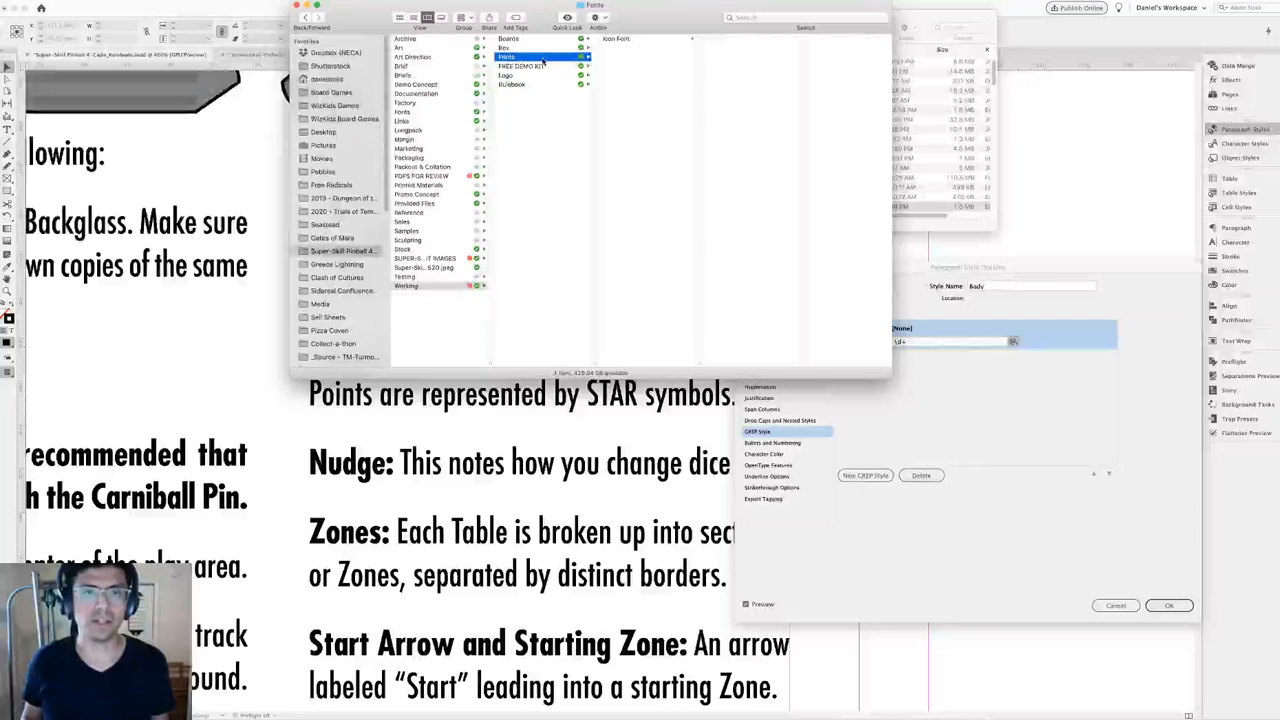
pyautogui.click(628, 40)
pyautogui.click(731, 46)
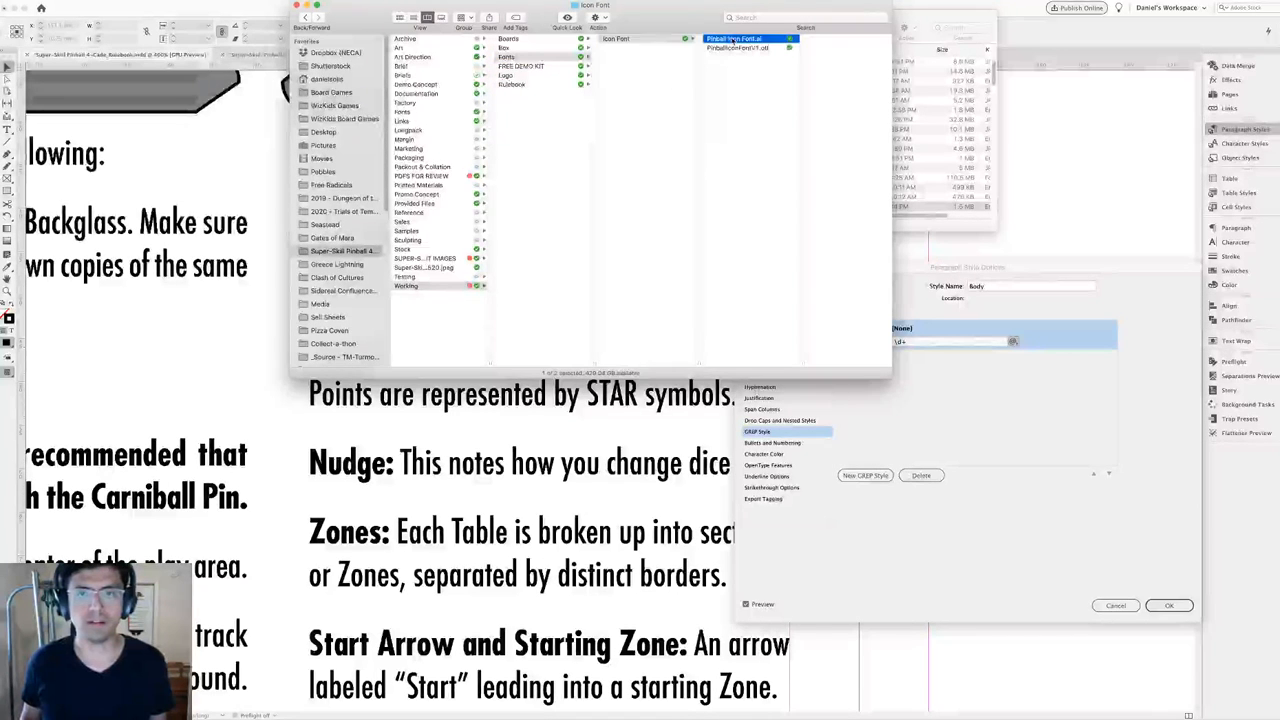
# Install PinballIconFontV1.otf on the system and return to the Body style options in InDesign.
pyautogui.doubleClick(708, 49)
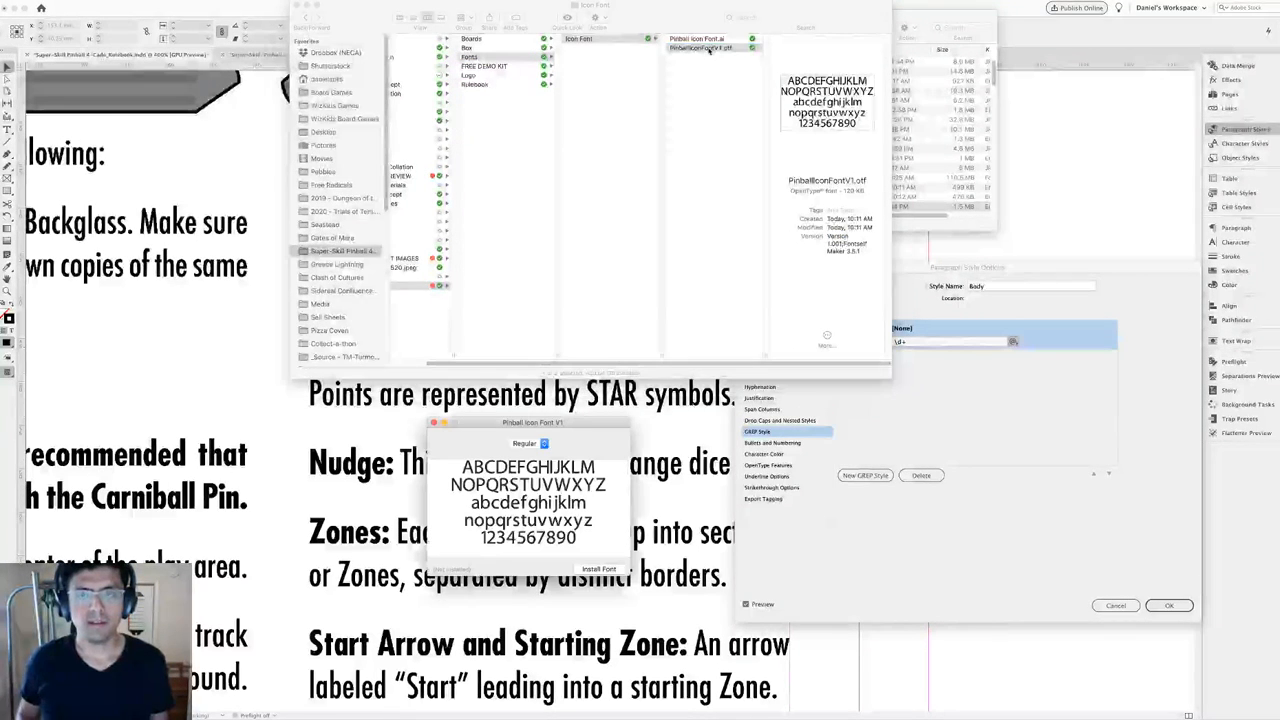
pyautogui.click(598, 569)
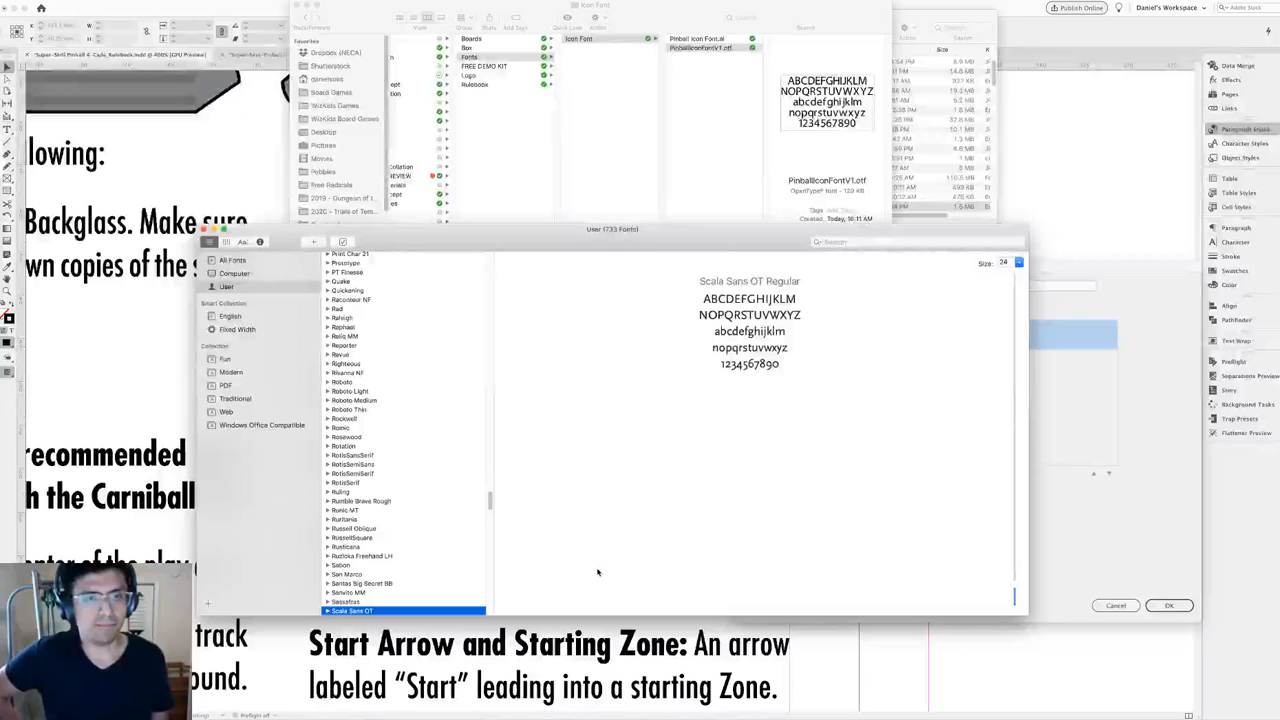
pyautogui.click(204, 230)
pyautogui.click(945, 338)
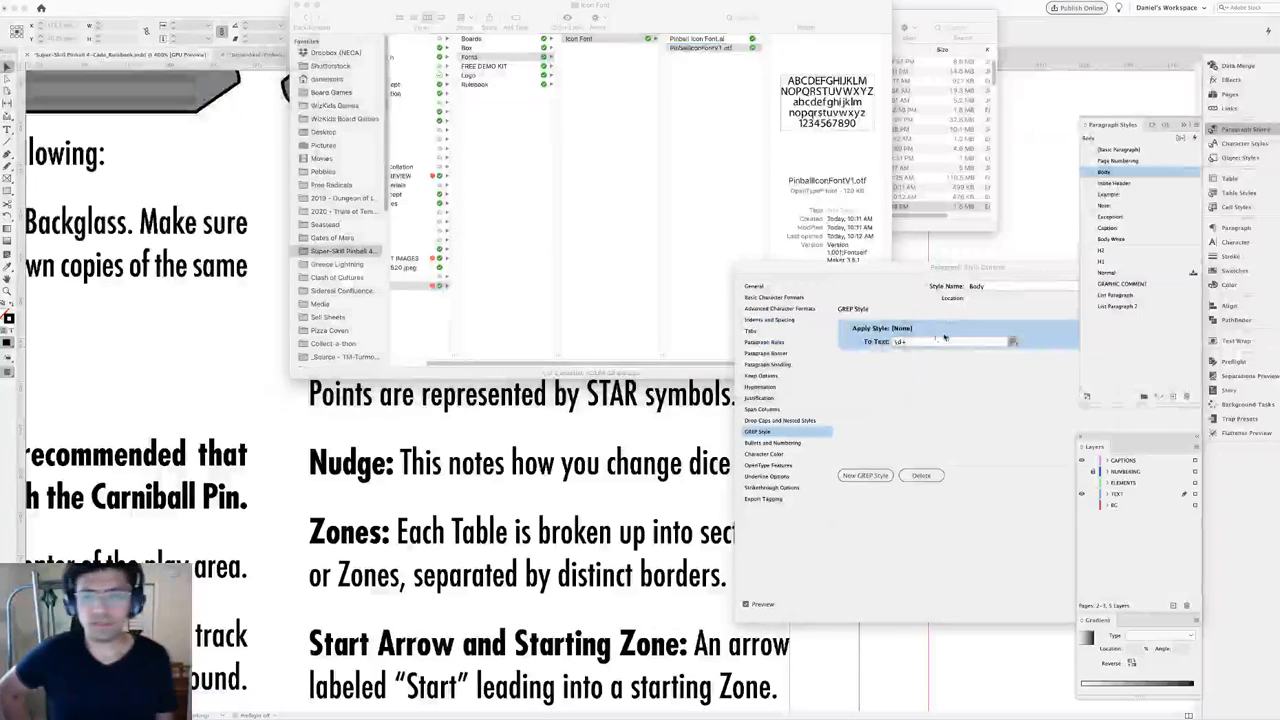
# Set the Body style's new GREP style to match the text STAR.
pyautogui.doubleClick(903, 342)
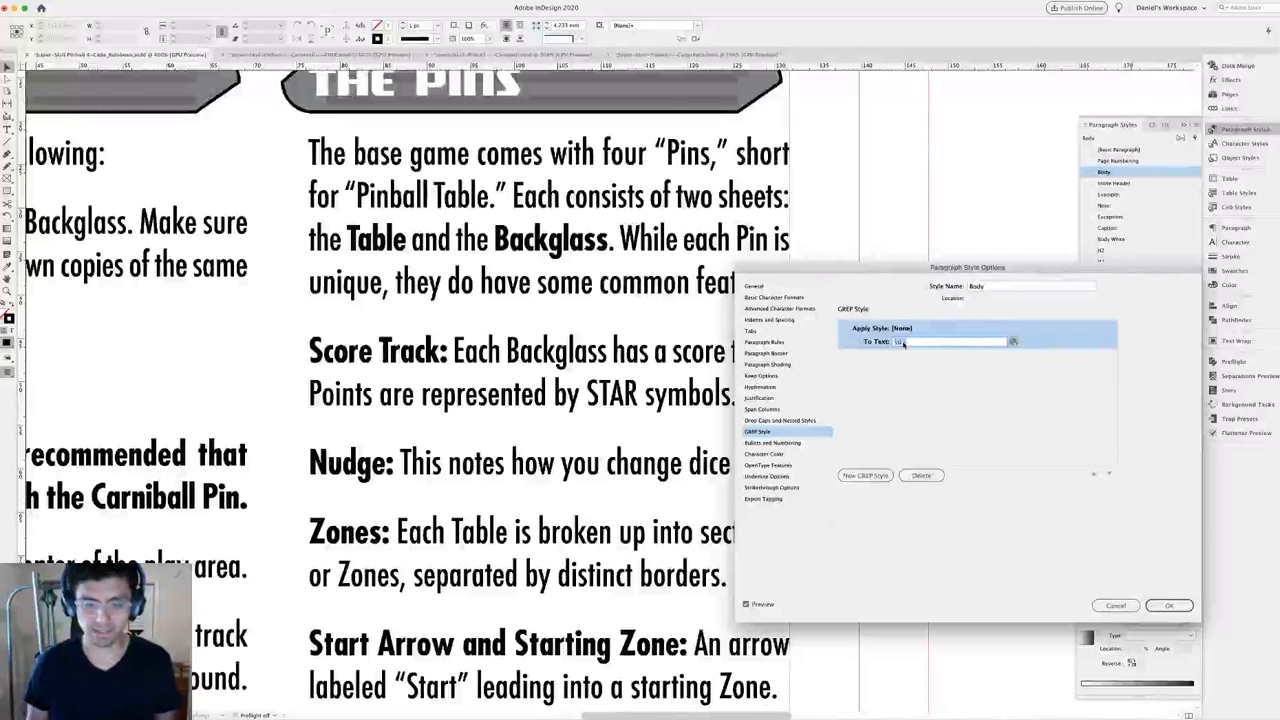
pyautogui.write('STAR')
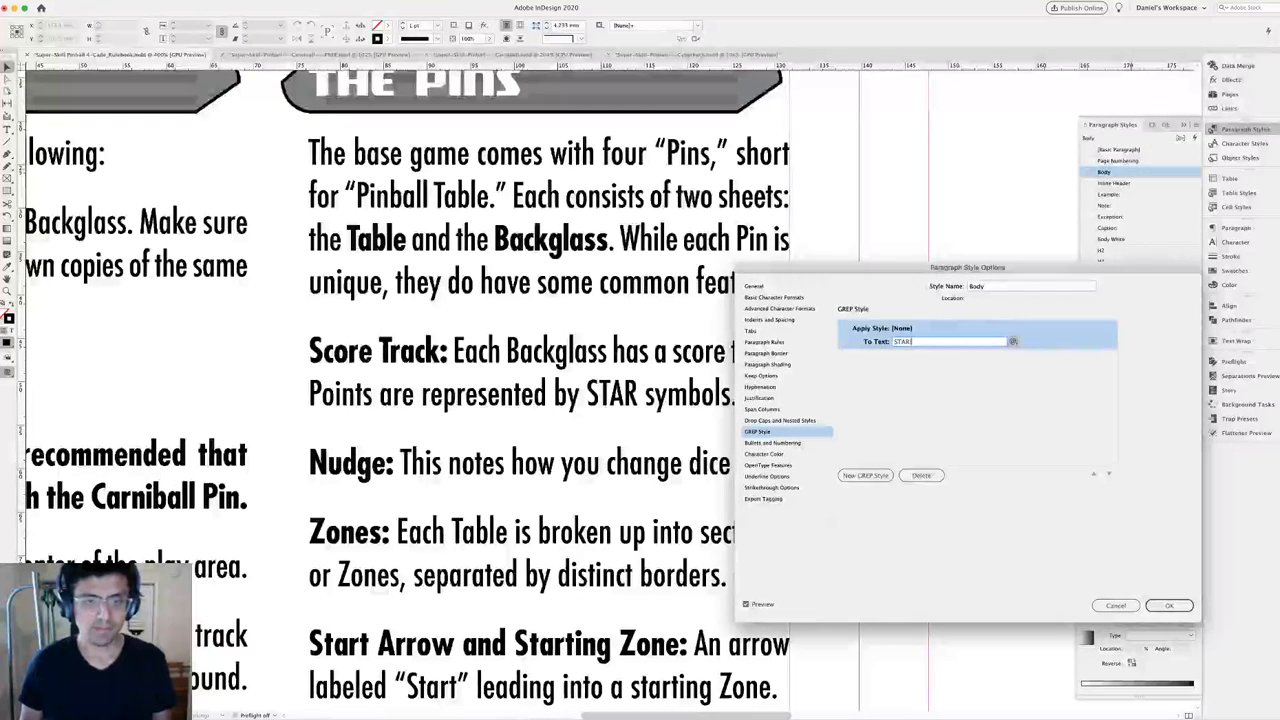
pyautogui.press('super+Tab')
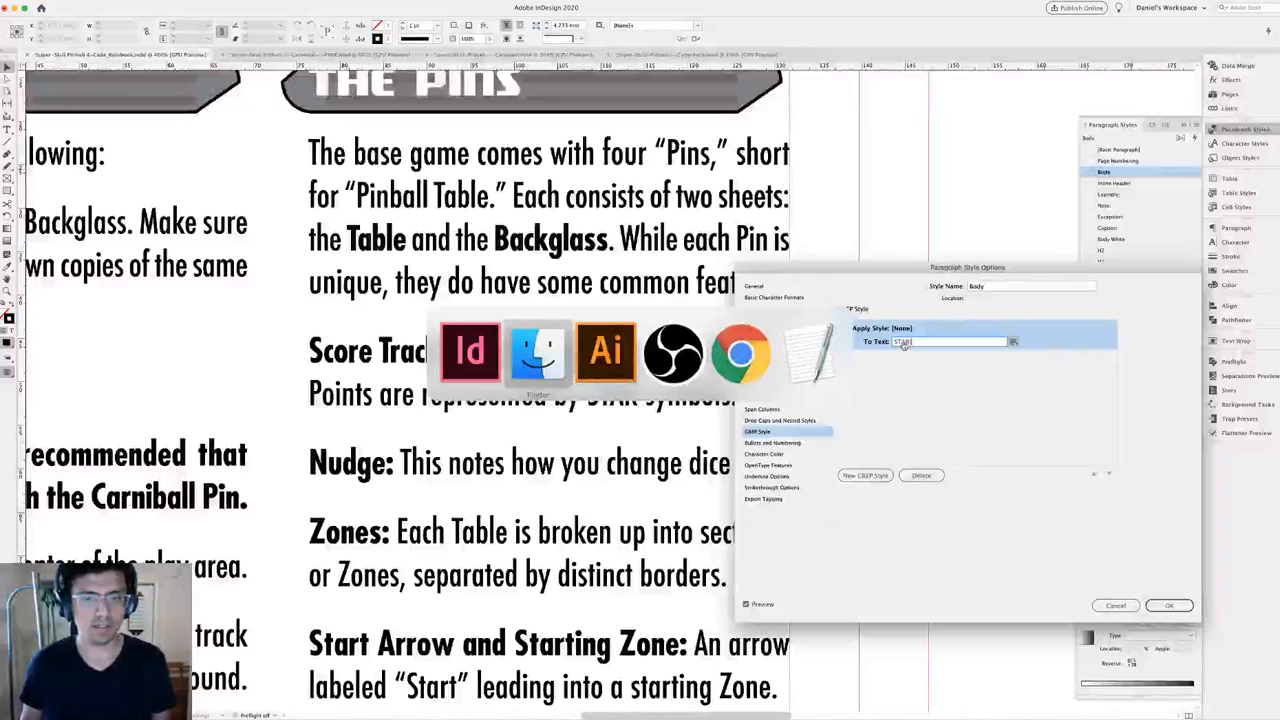
# Extend the Body style's GREP match text to STAR|BLUE STAR|COIN|HACK.
pyautogui.press('super+Tab')
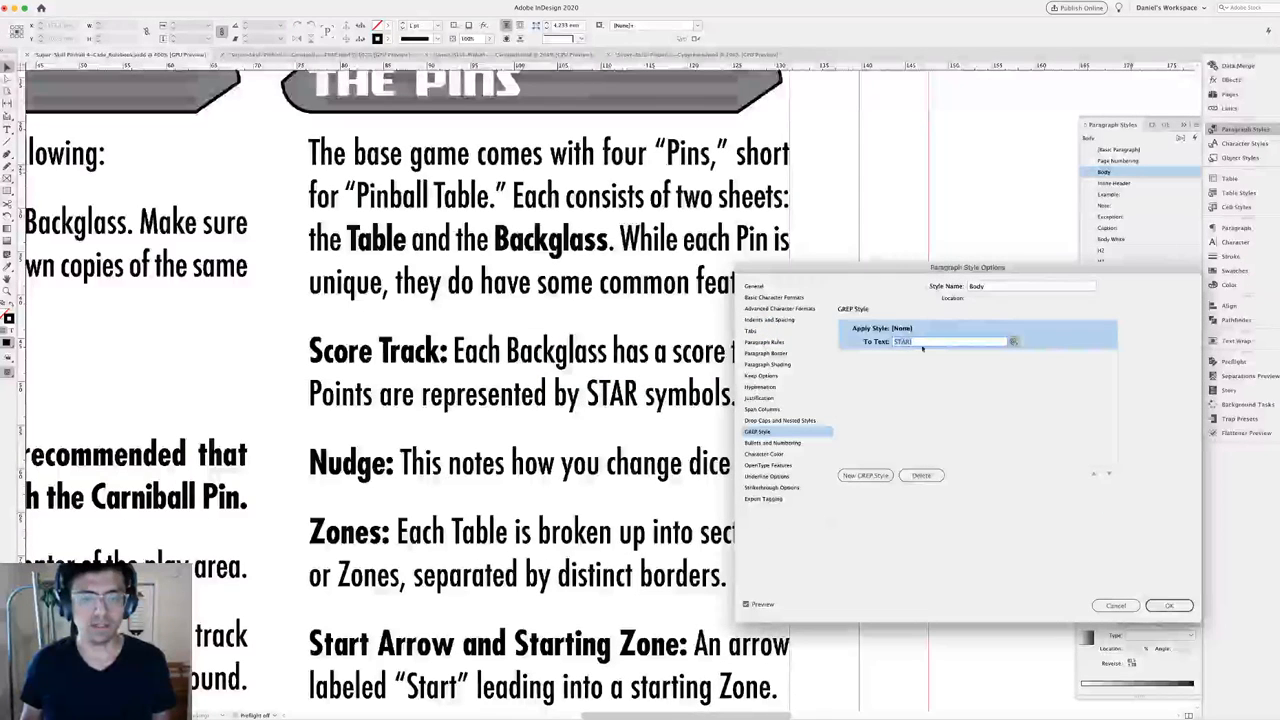
pyautogui.click(922, 343)
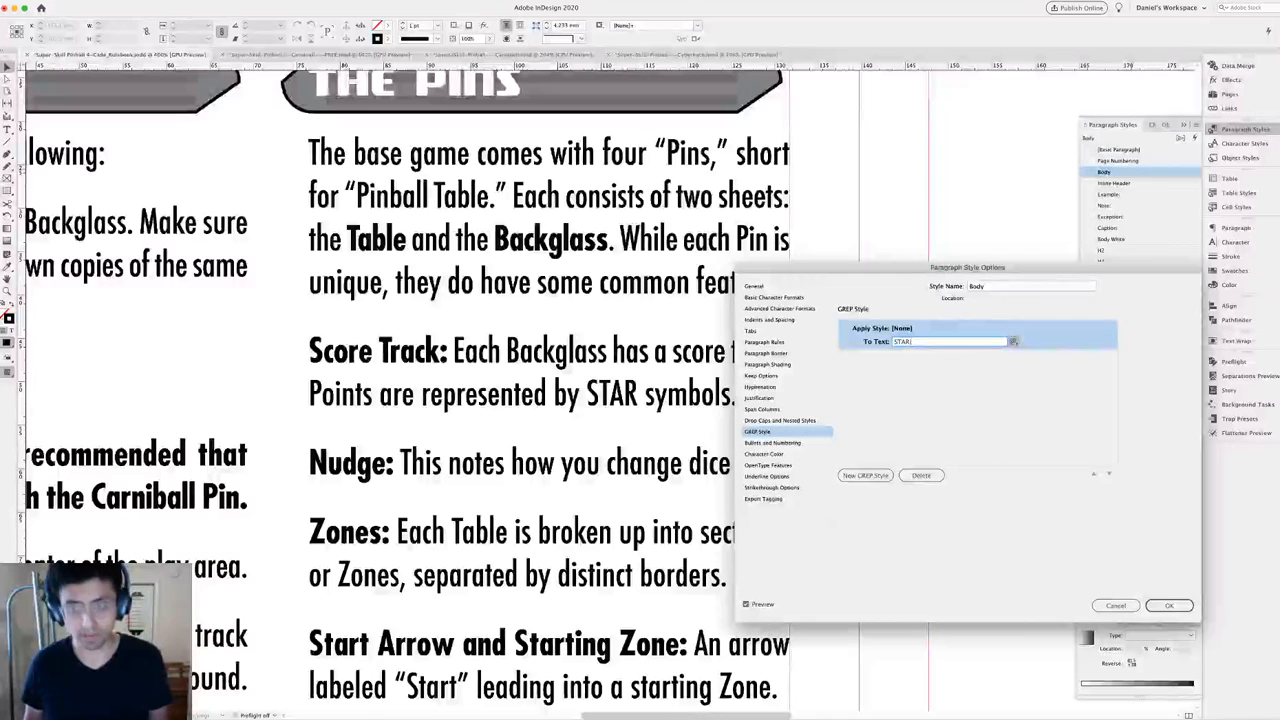
pyautogui.write('|BLUE STAR')
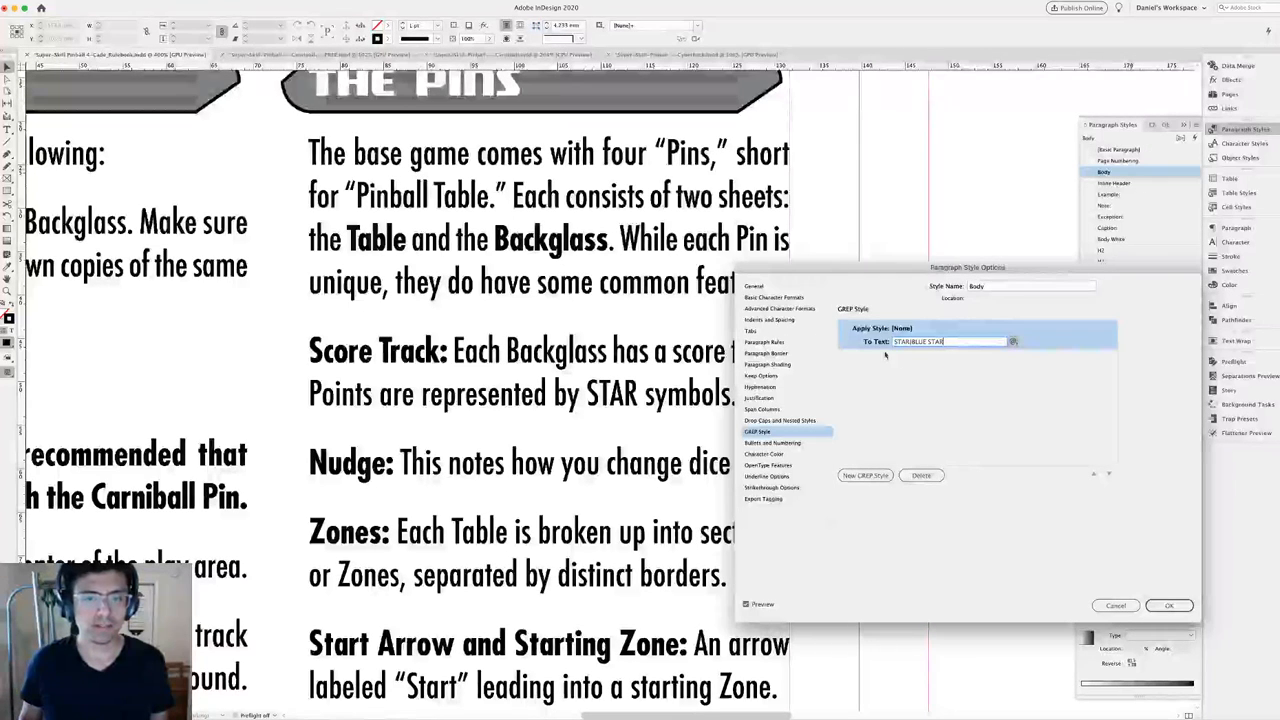
pyautogui.write('|')
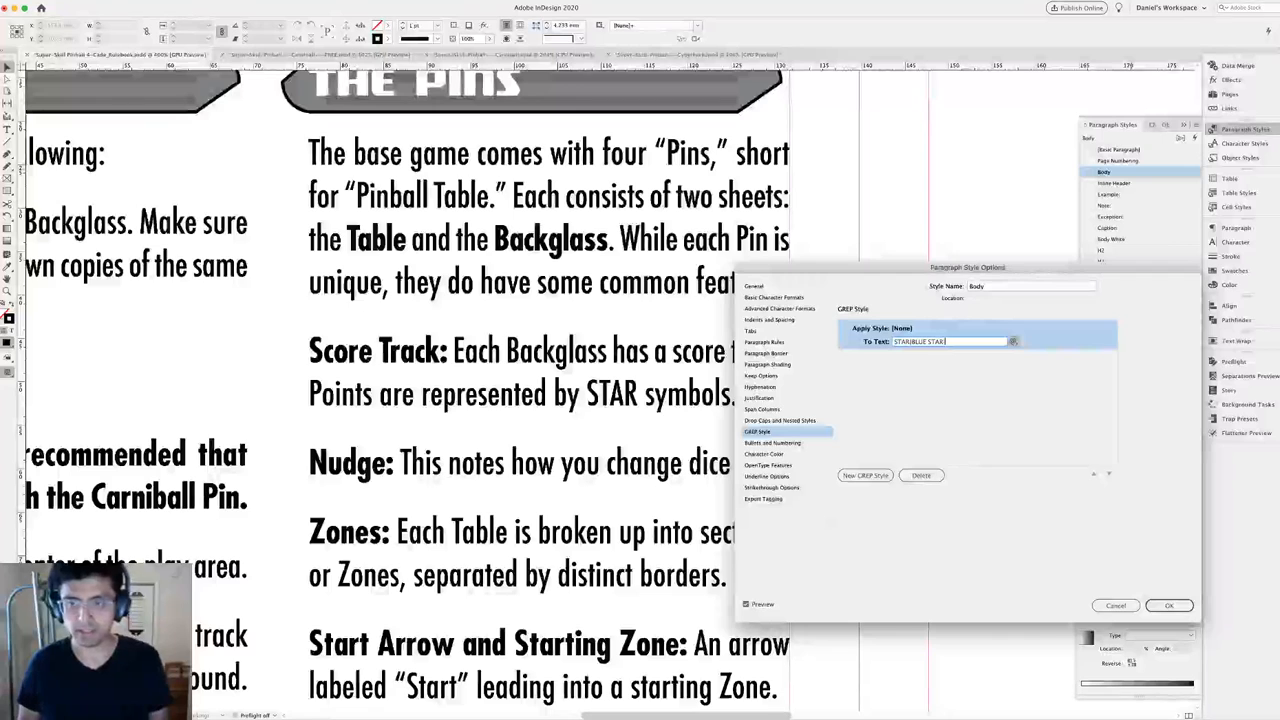
pyautogui.write('CO')
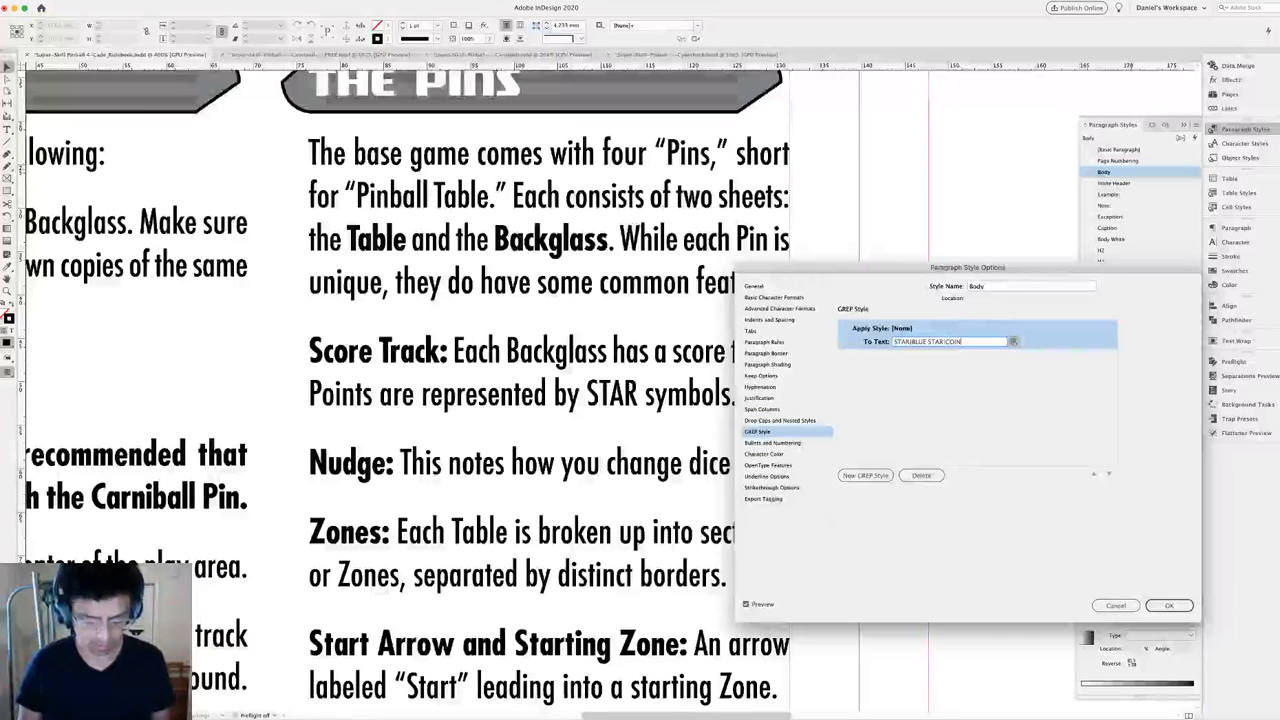
pyautogui.write('IN|HACK')
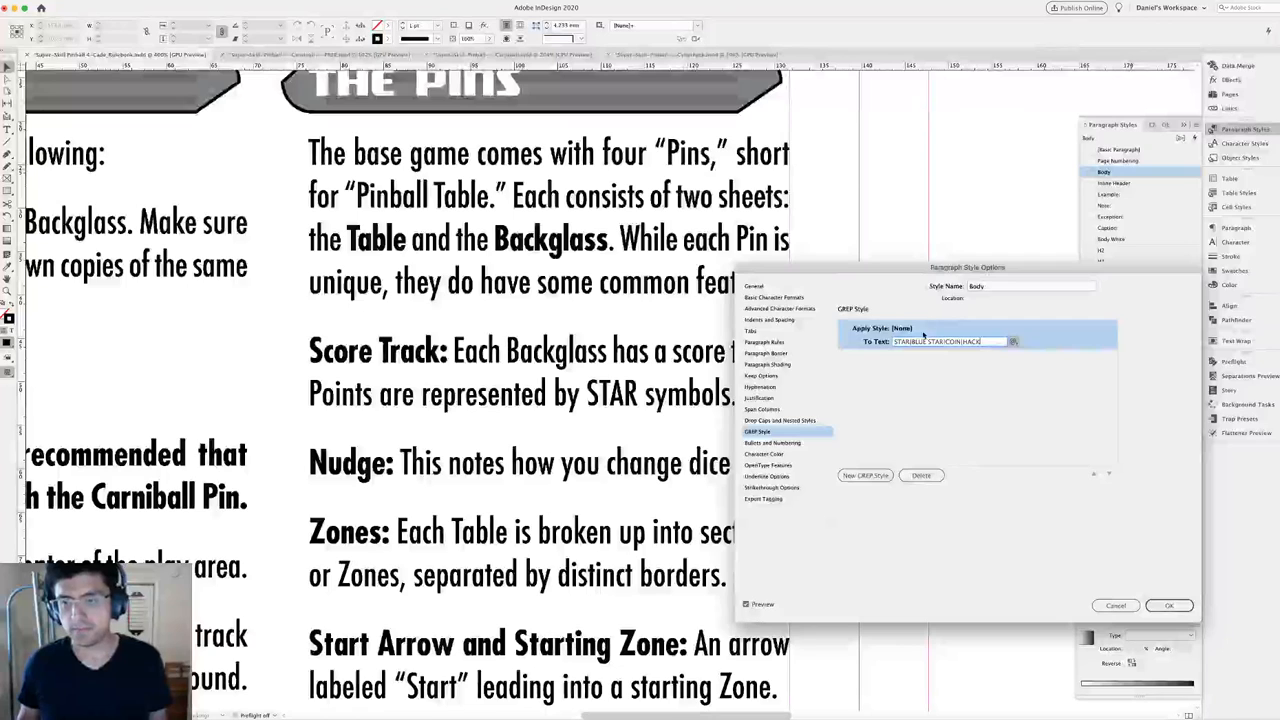
# Create a new character style named Pinball Icons as the style that the GREP style applies.
pyautogui.click(911, 334)
pyautogui.click(920, 331)
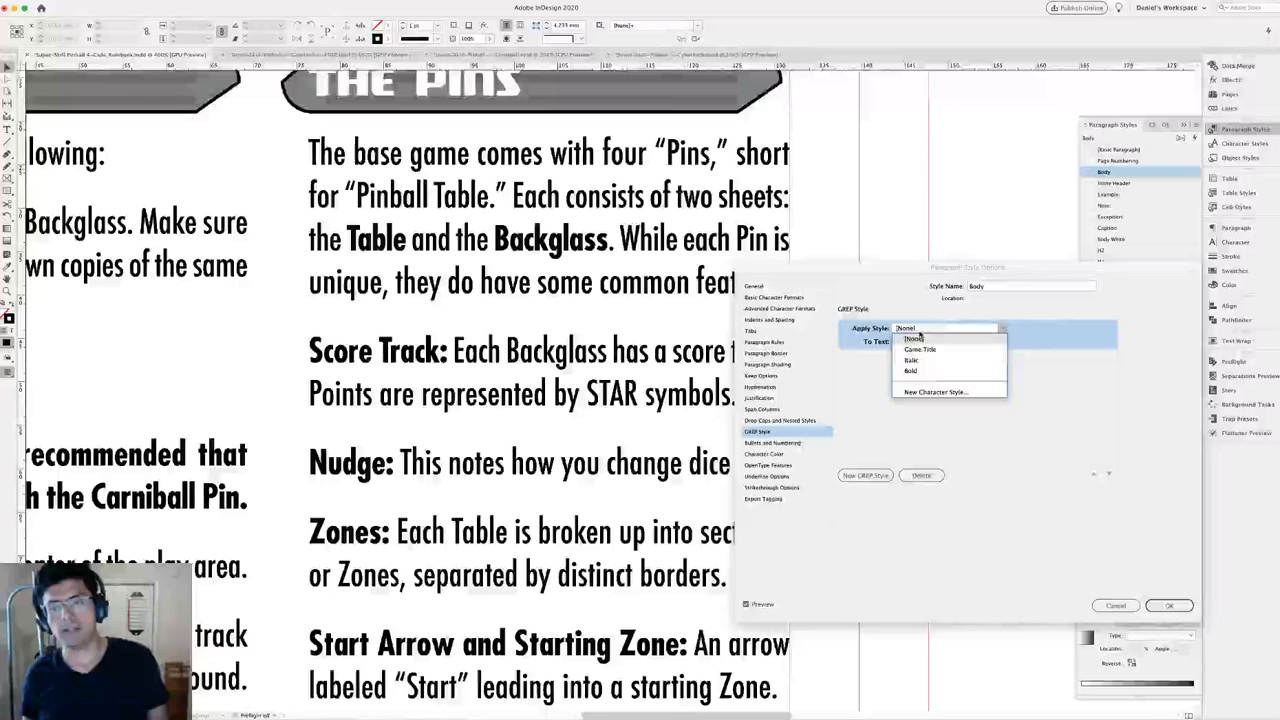
pyautogui.click(935, 392)
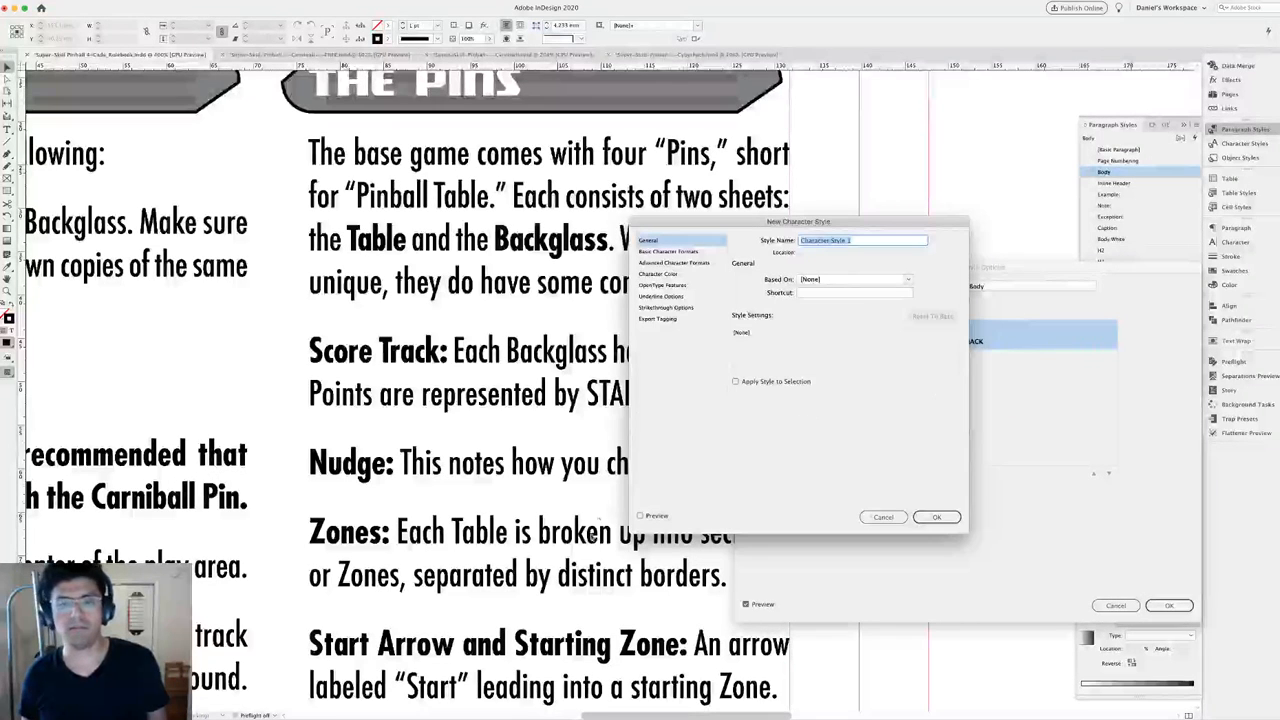
pyautogui.write('Pu')
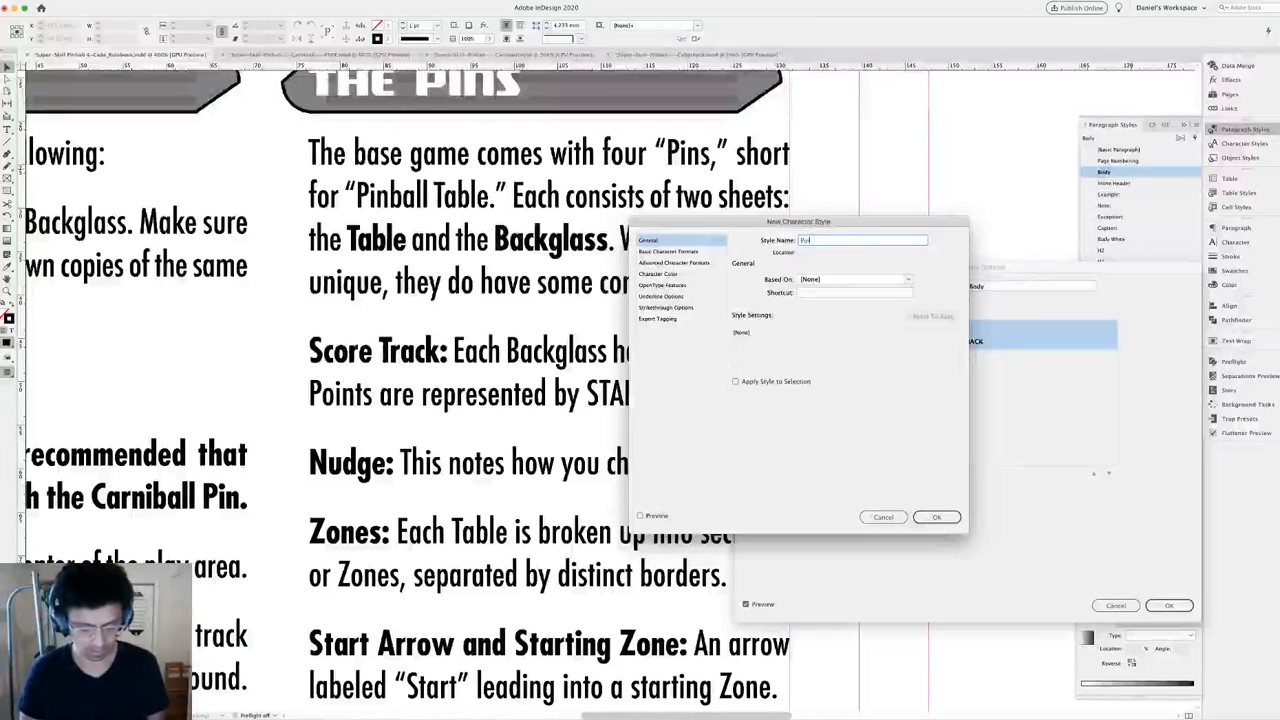
pyautogui.write('nball Icons')
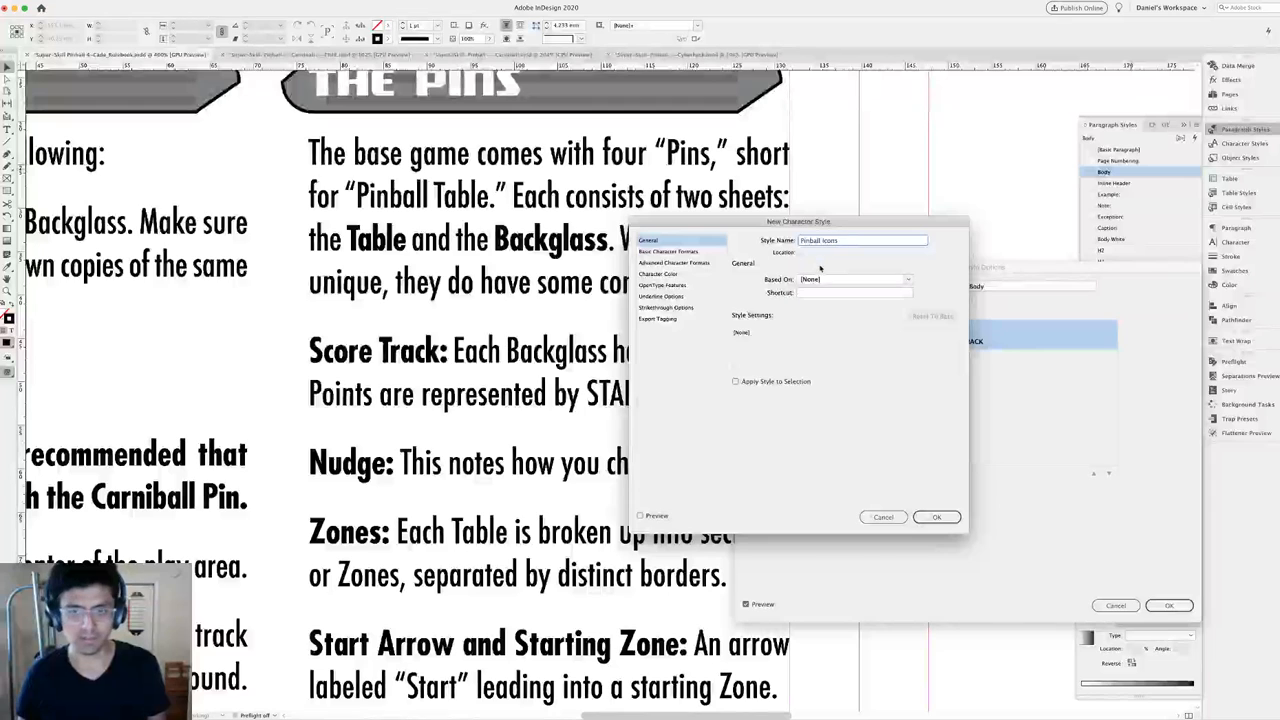
# Set the Pinball Icons style's font family to Pinball Icon Font V1 and accept both the character style and the Body style changes.
pyautogui.click(685, 252)
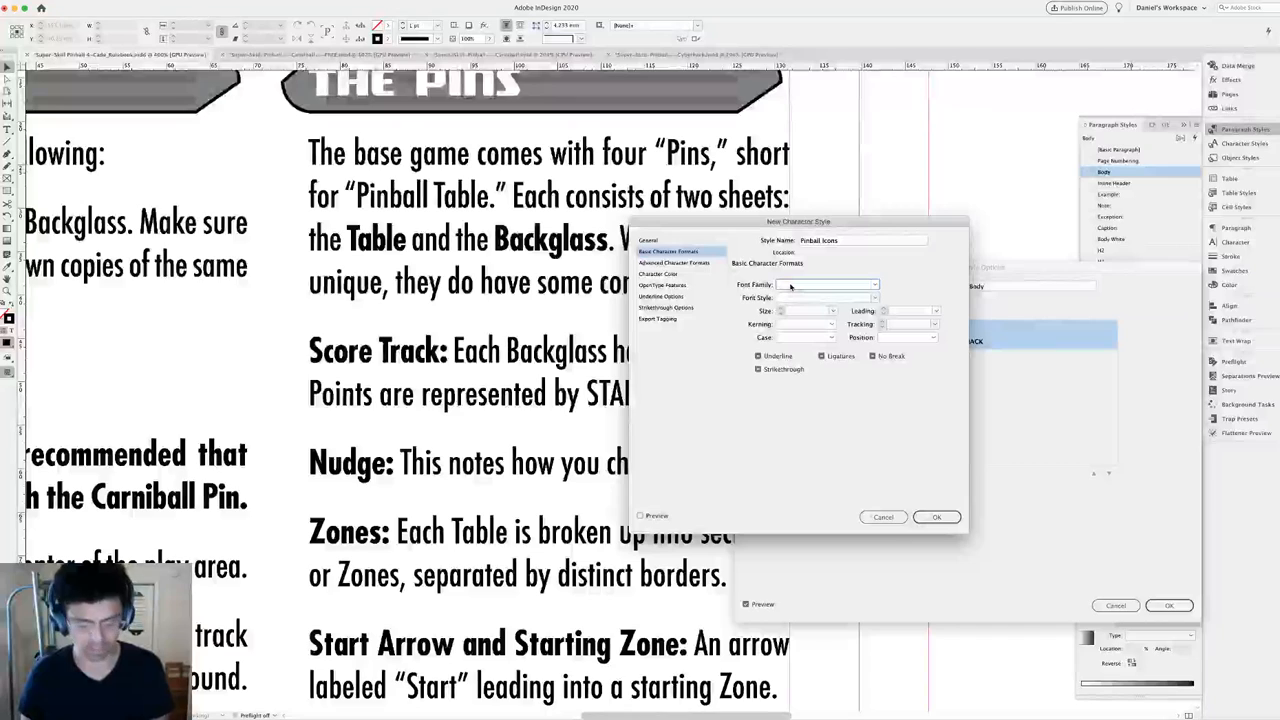
pyautogui.click(876, 285)
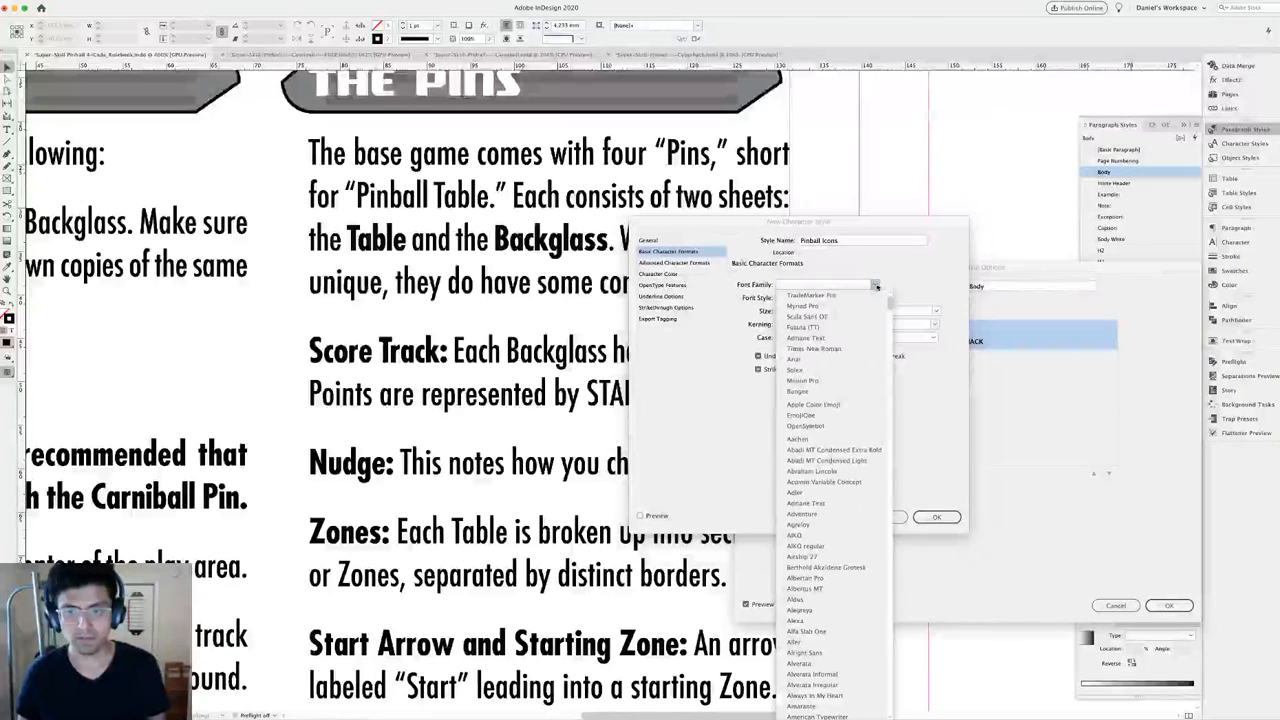
pyautogui.scroll(-20, 852, 540)
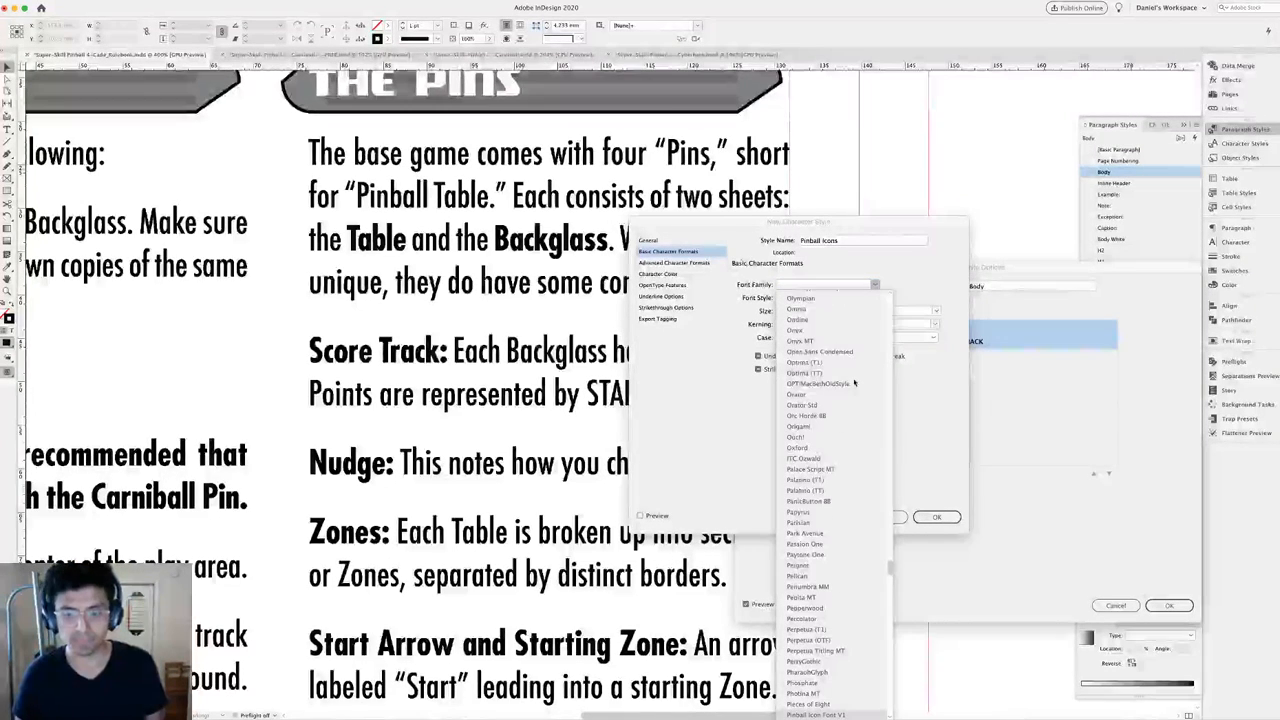
pyautogui.scroll(-15, 849, 692)
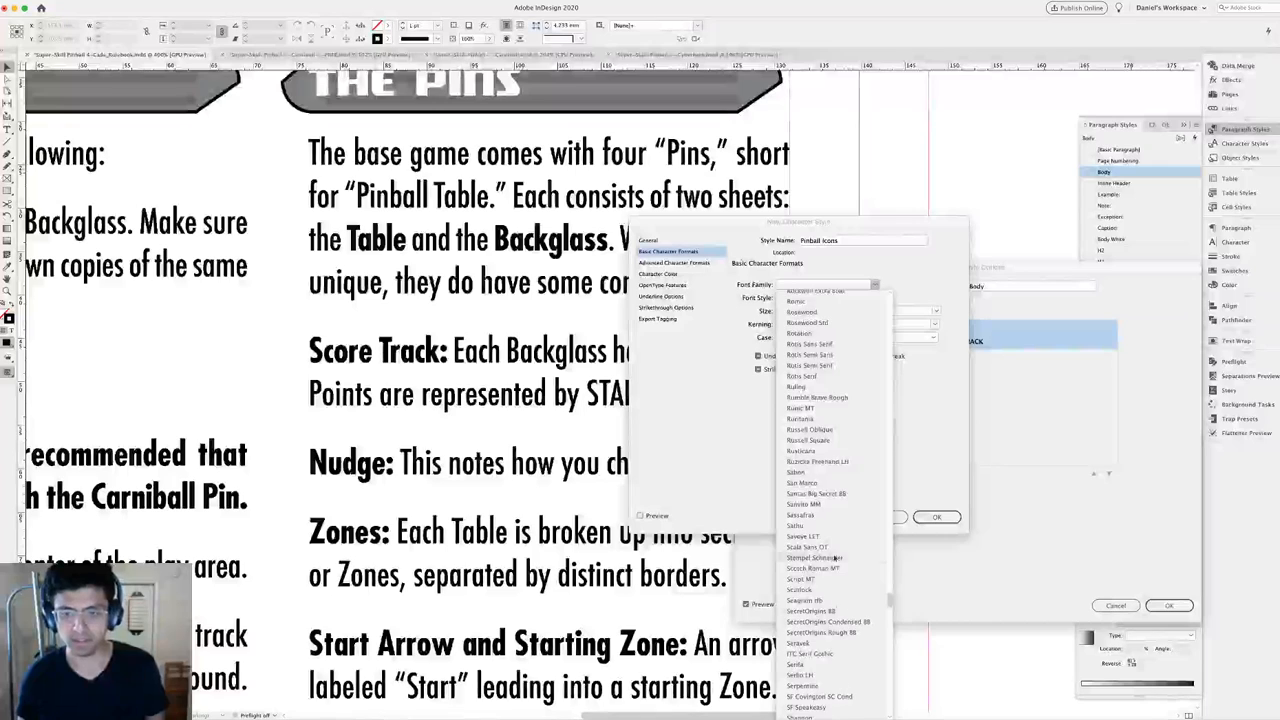
pyautogui.scroll(-2, 834, 556)
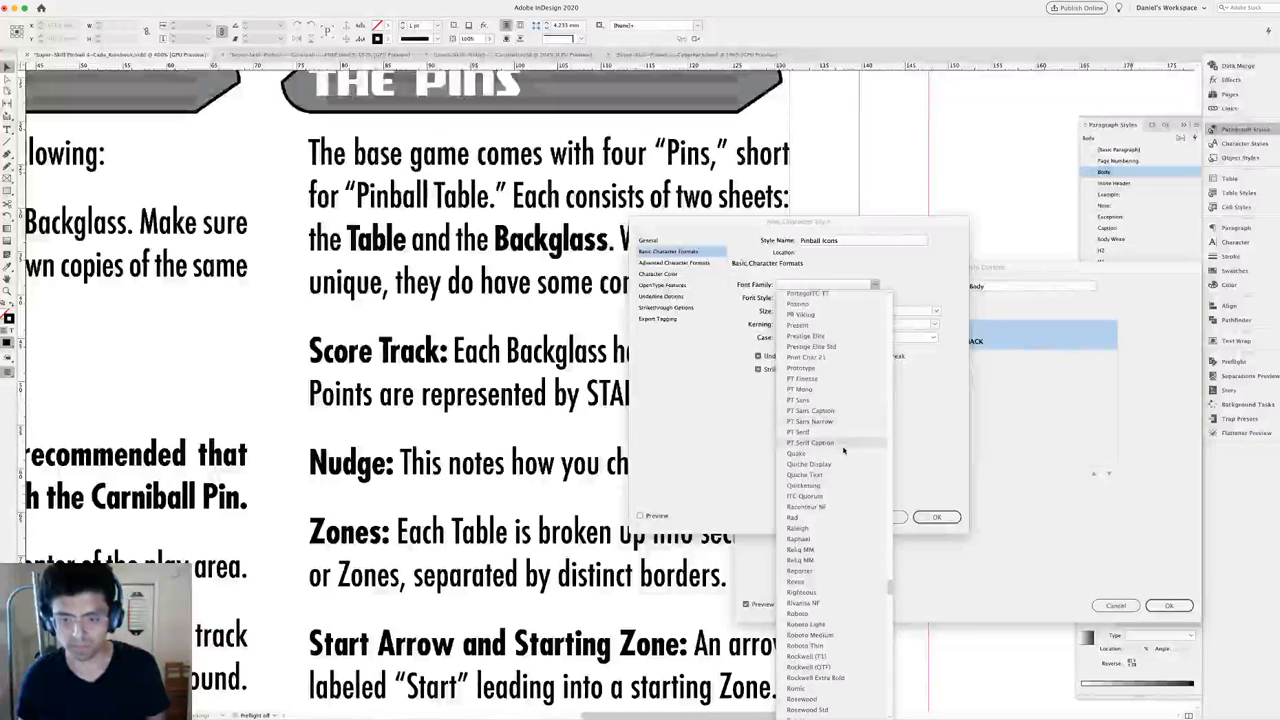
pyautogui.scroll(4, 838, 390)
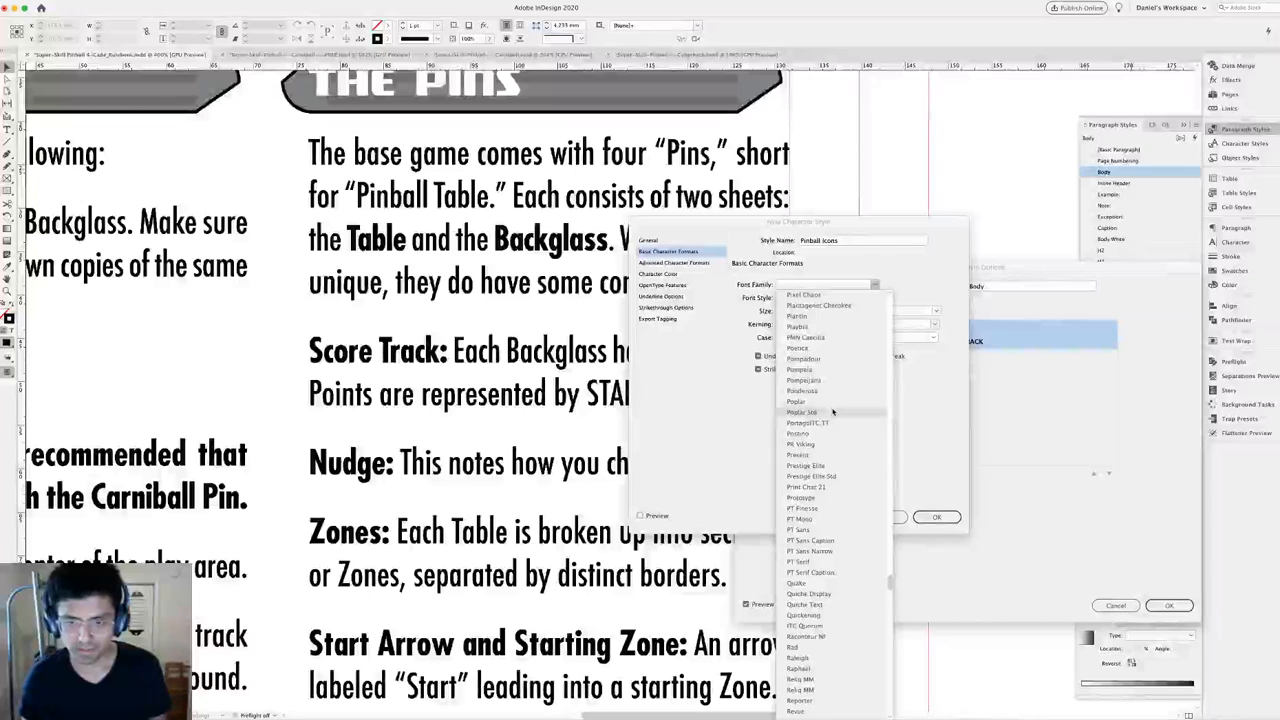
pyautogui.scroll(3, 833, 412)
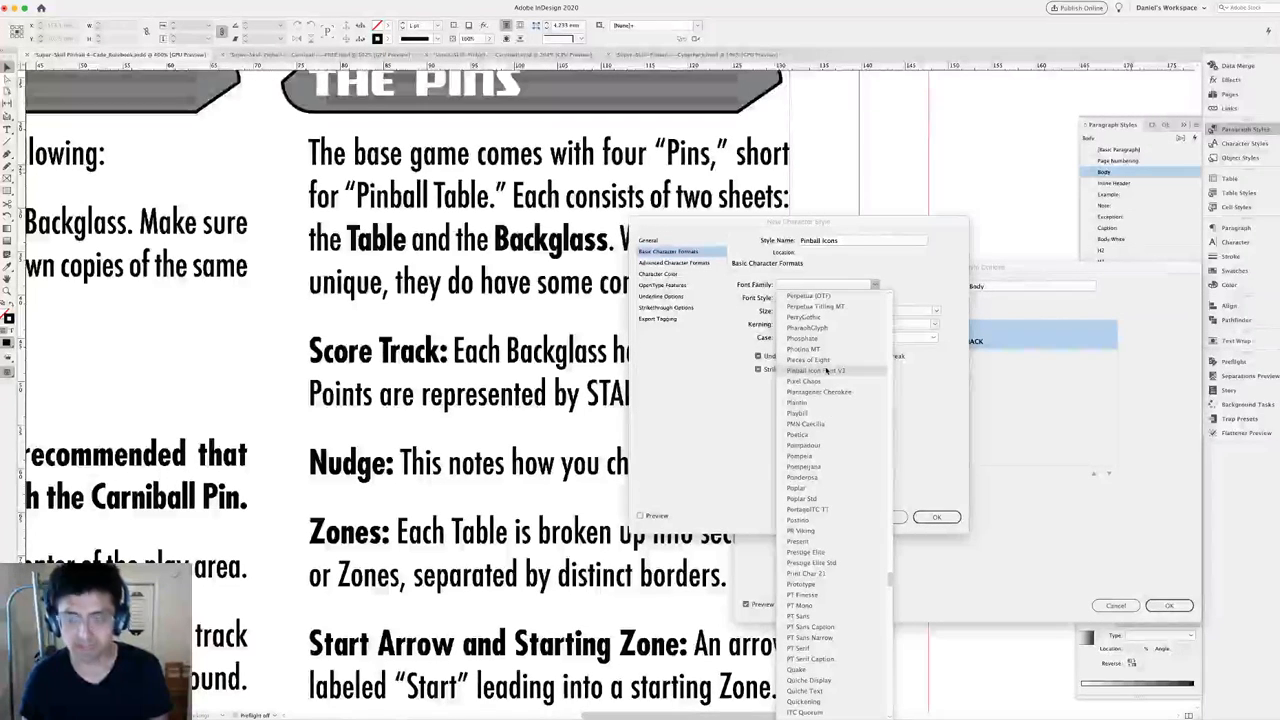
pyautogui.click(826, 371)
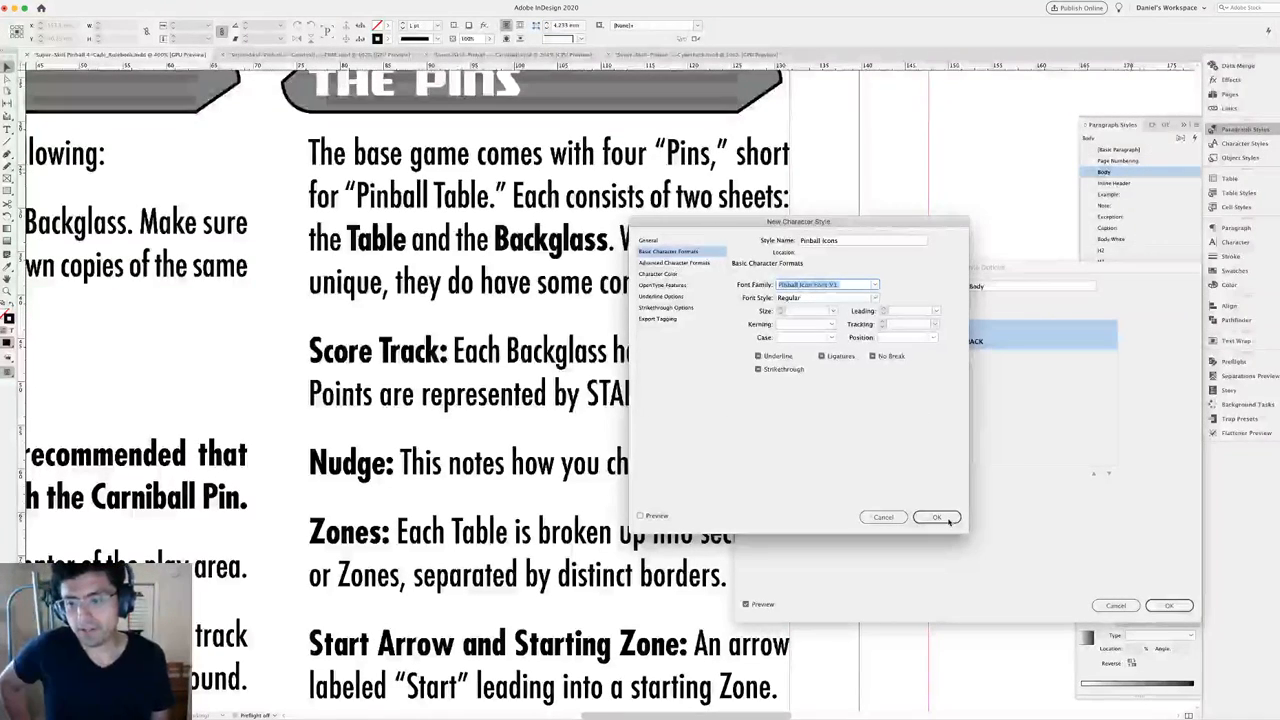
pyautogui.click(947, 519)
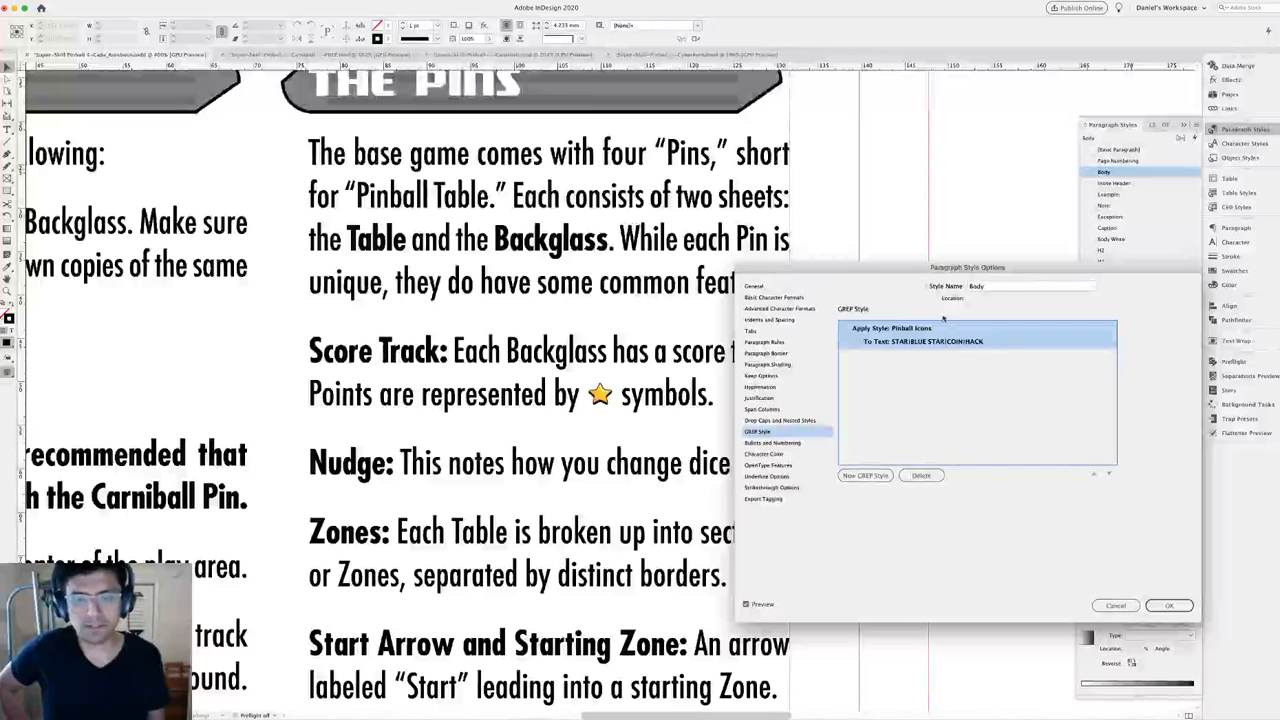
pyautogui.moveTo(943, 318); pyautogui.dragTo(965, 280)
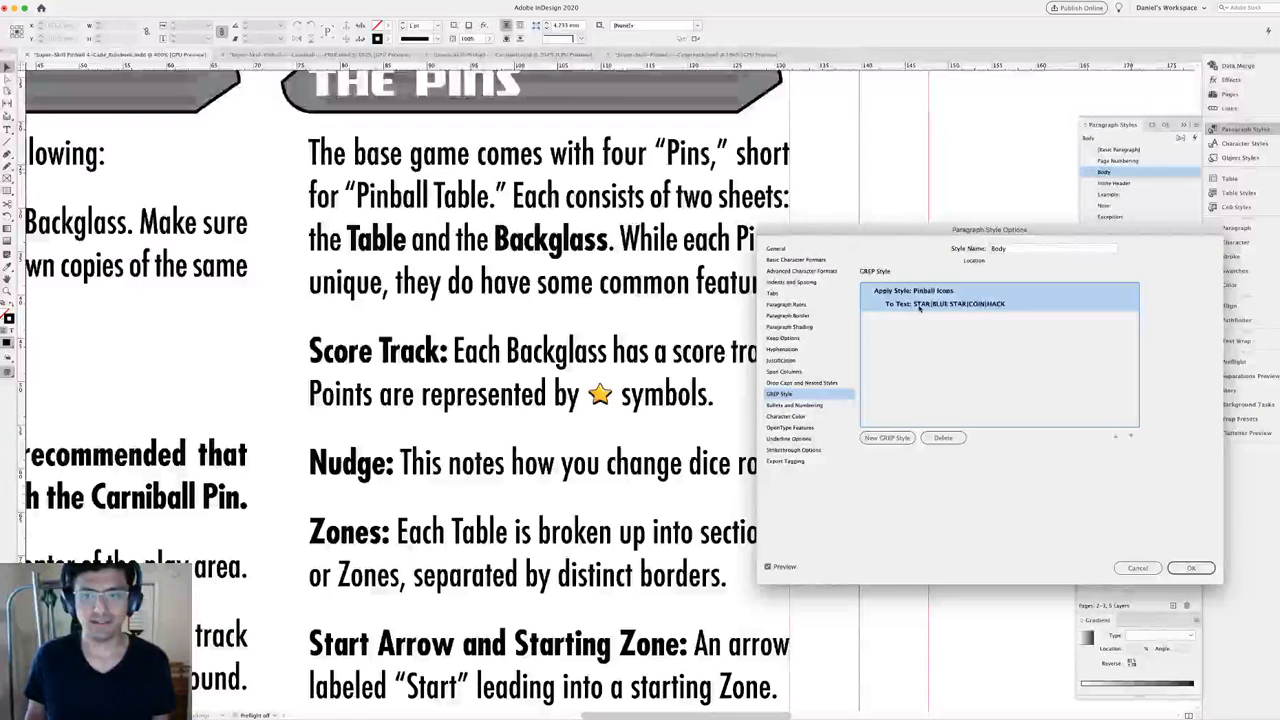
pyautogui.click(1191, 568)
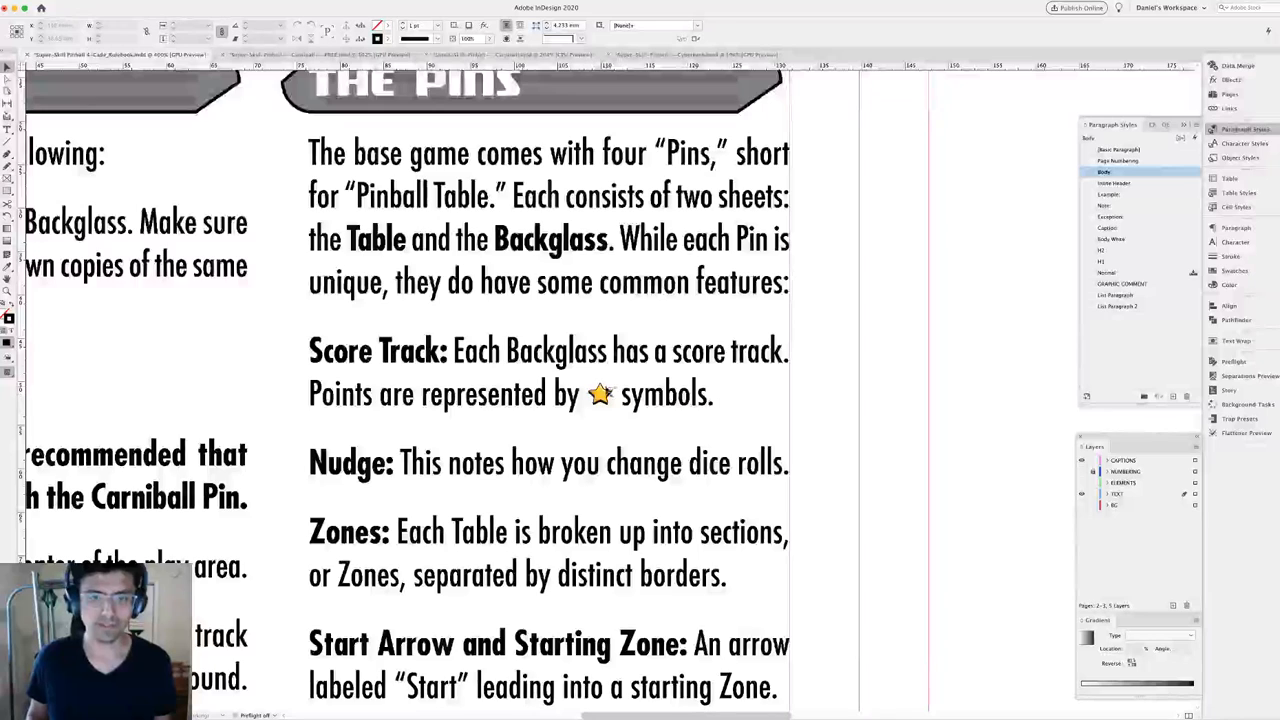
# Select the star icon in the Score Track paragraph, show it as its underlying STAR text, and undo that change.
pyautogui.press('Escape')
pyautogui.doubleClick(600, 393)
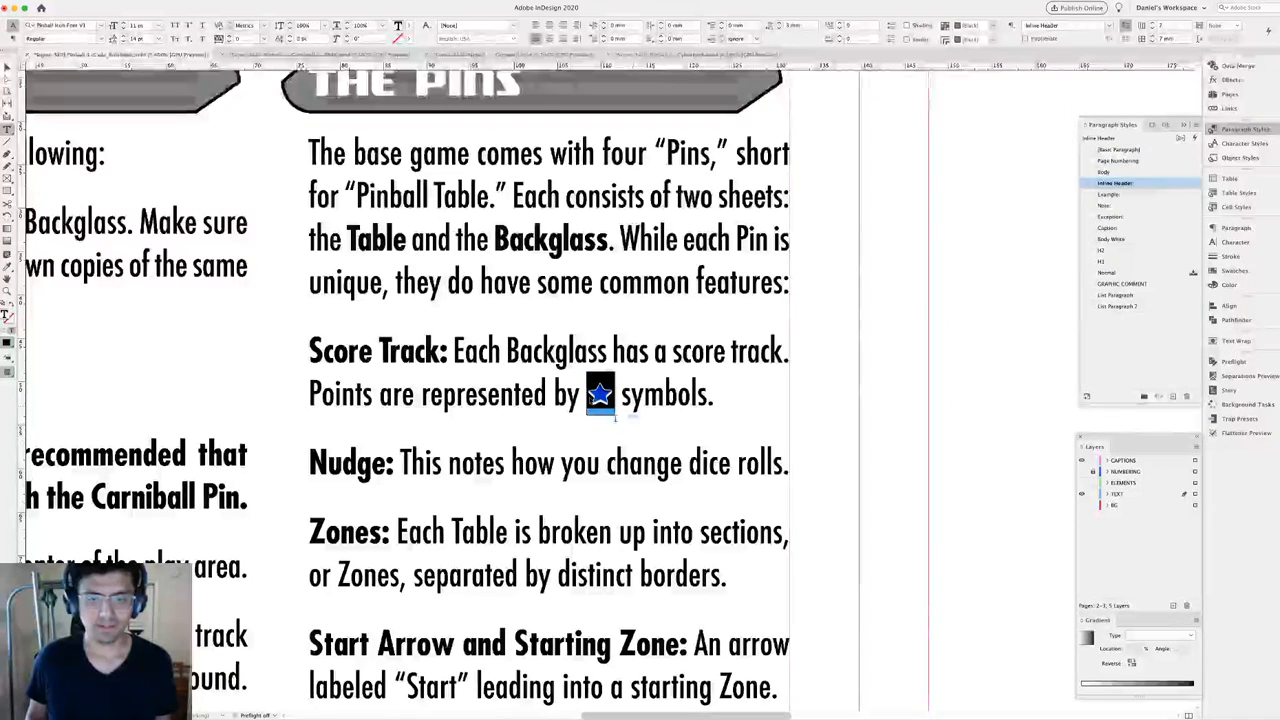
pyautogui.click(627, 423)
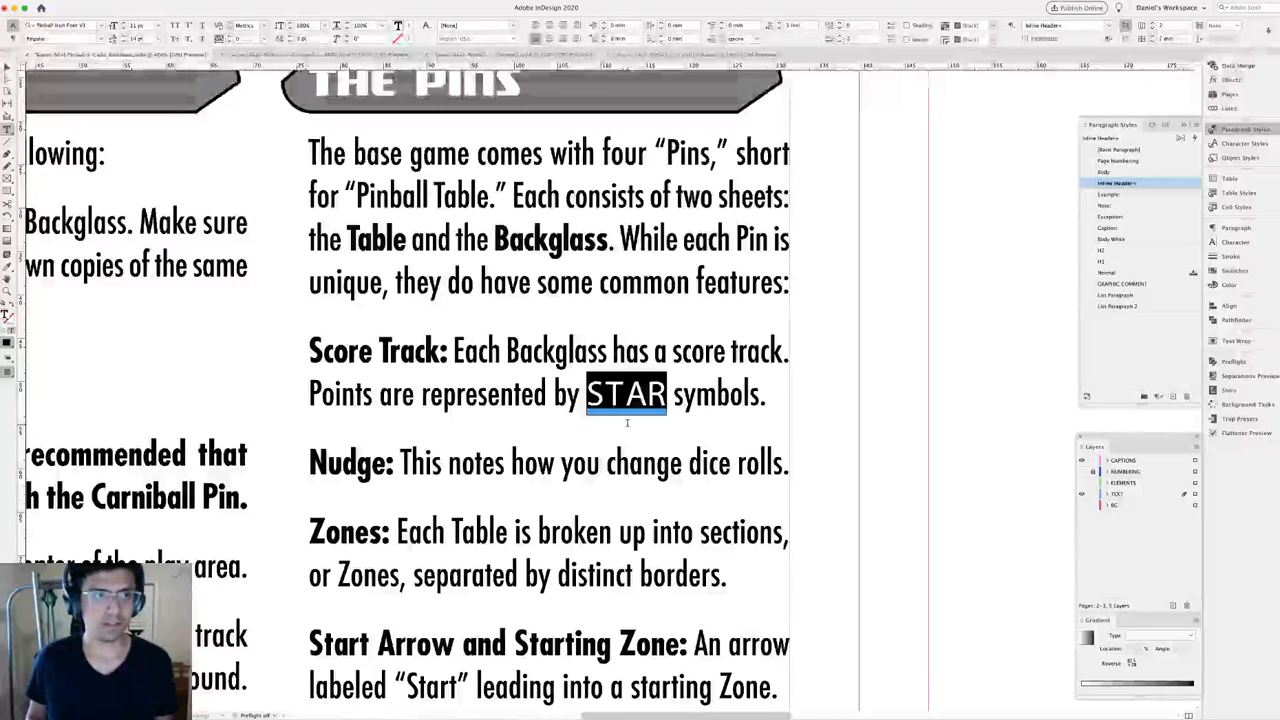
pyautogui.press('super+z')
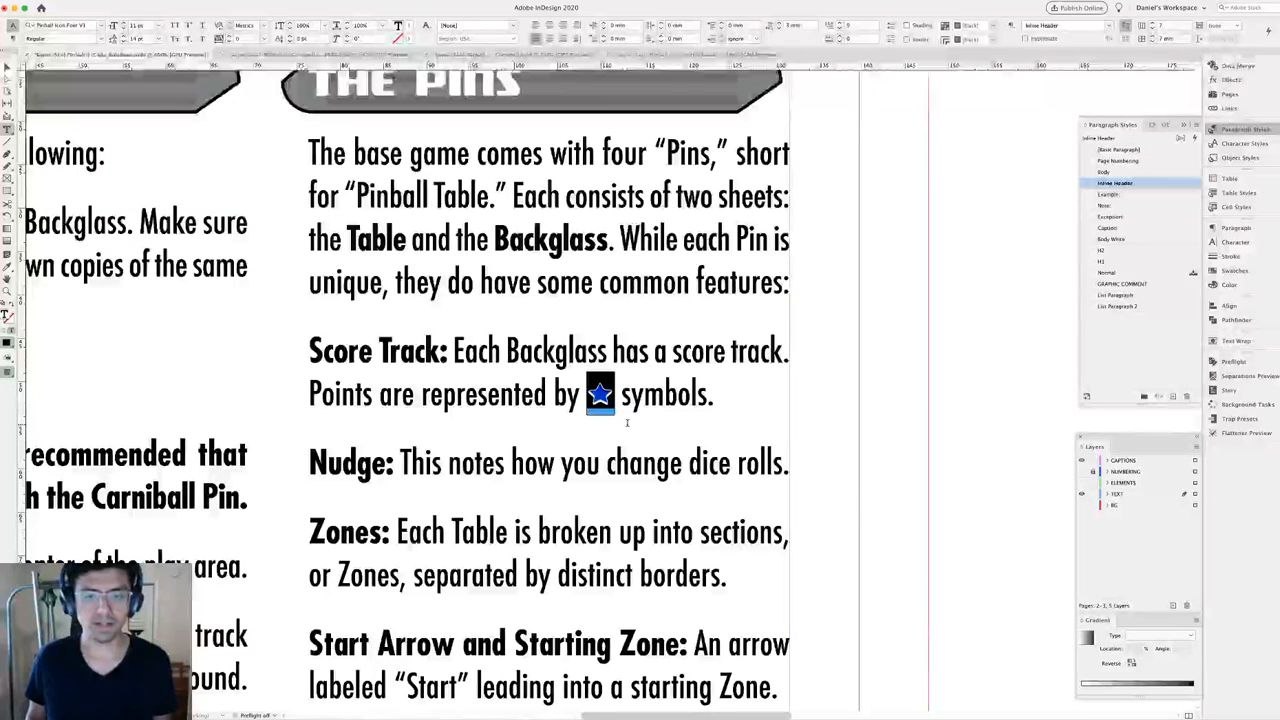
pyautogui.click(627, 423)
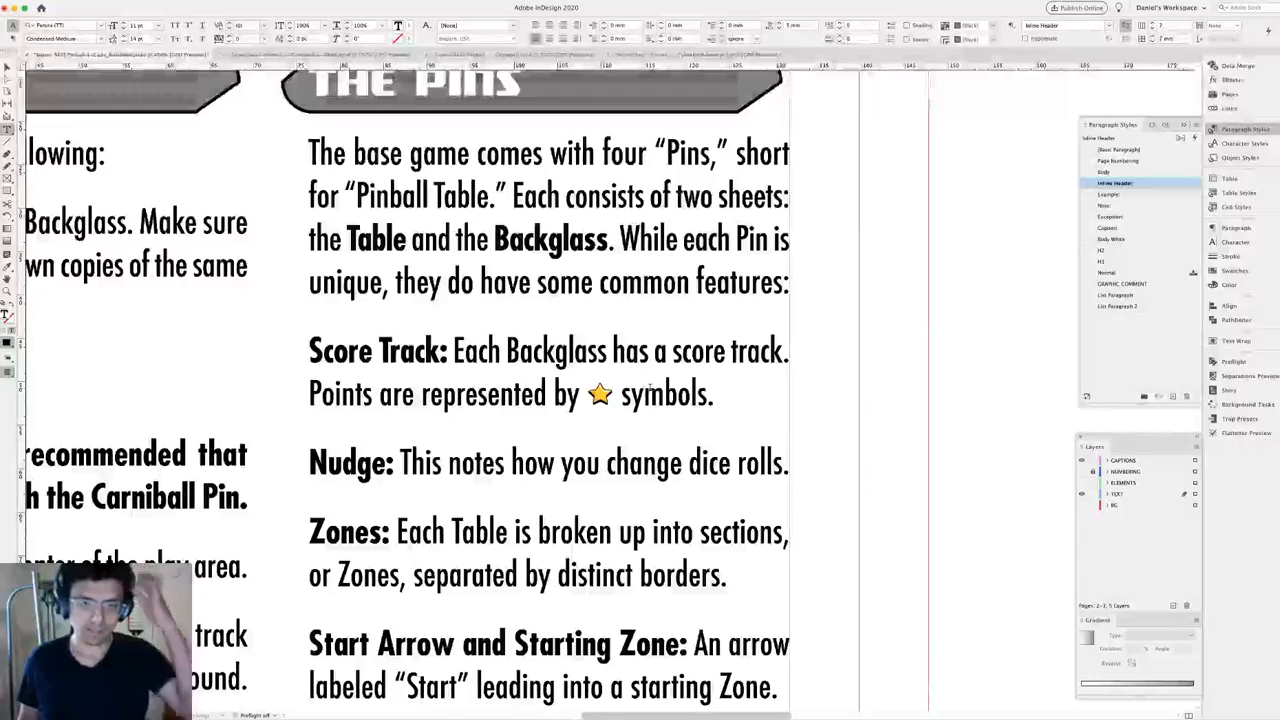
# Leave text editing, bring the Die faces paragraph into view, and open the Body paragraph style's GREP Style options.
pyautogui.press('super+0')
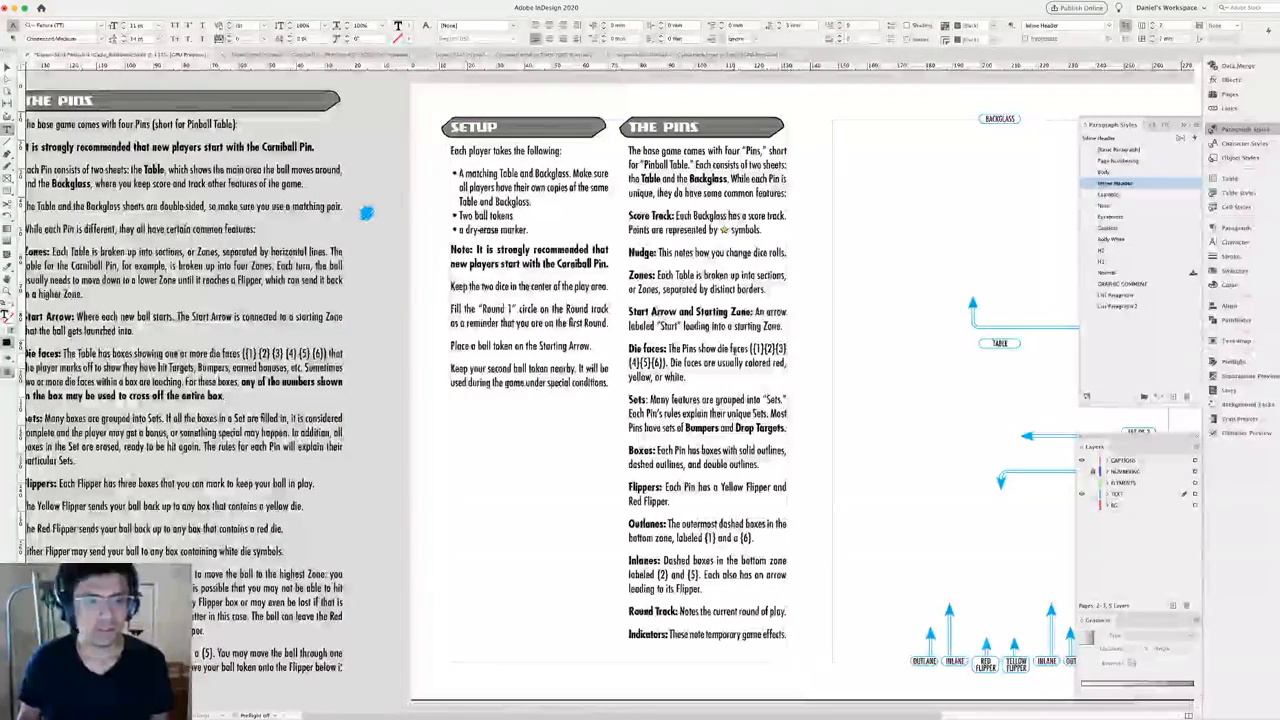
pyautogui.press('Escape')
pyautogui.press('super+alt+=')
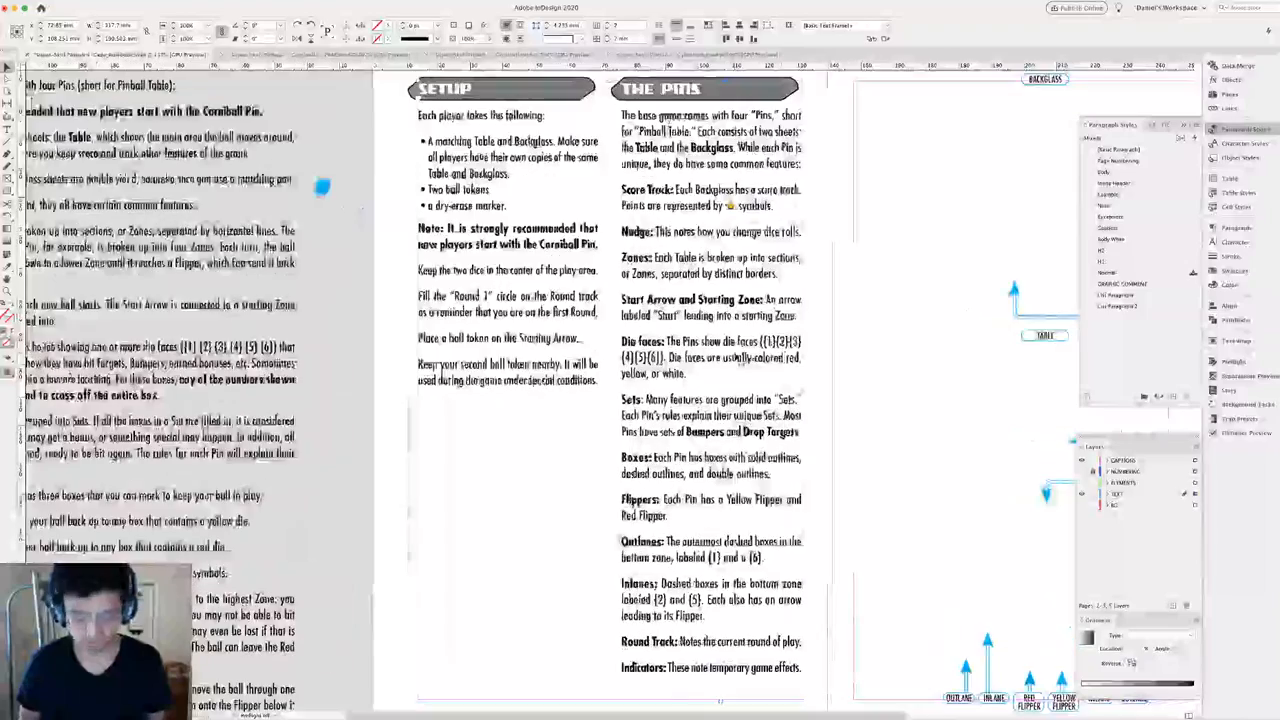
pyautogui.press('super+=')
pyautogui.press('super+=')
pyautogui.hscroll(3, 740, 358)
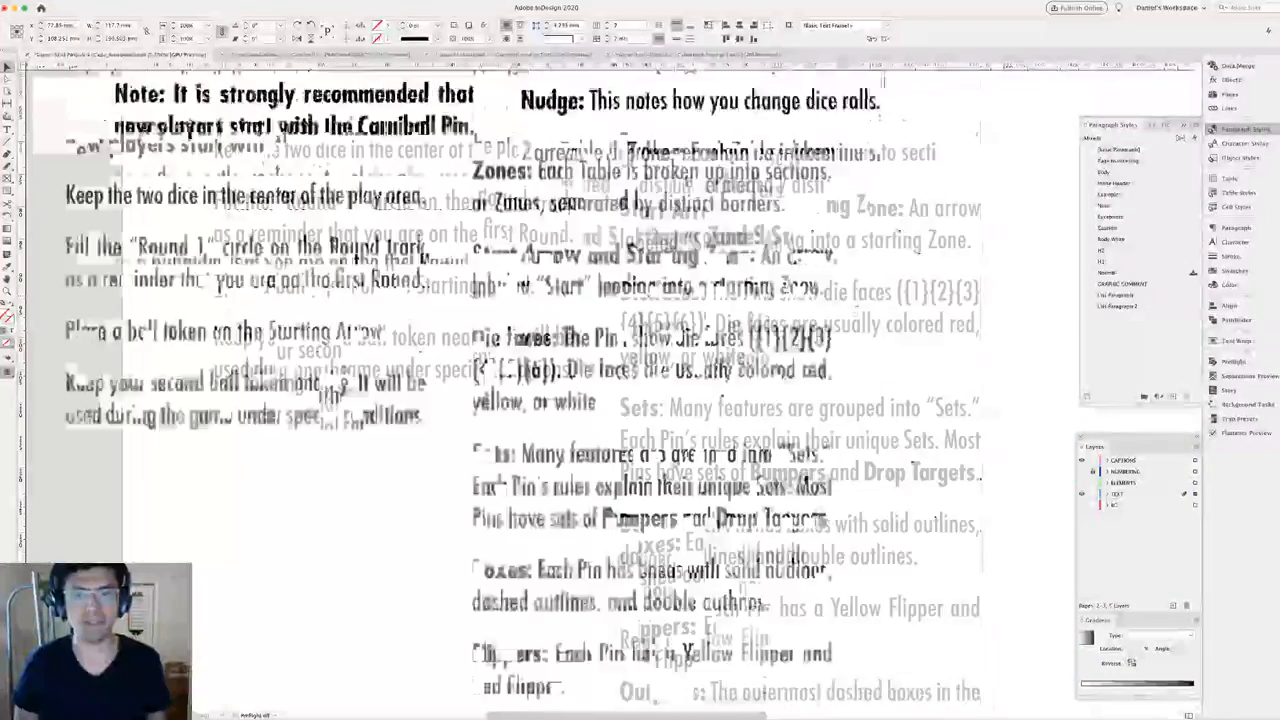
pyautogui.hscroll(2, 788, 376)
pyautogui.click(803, 380)
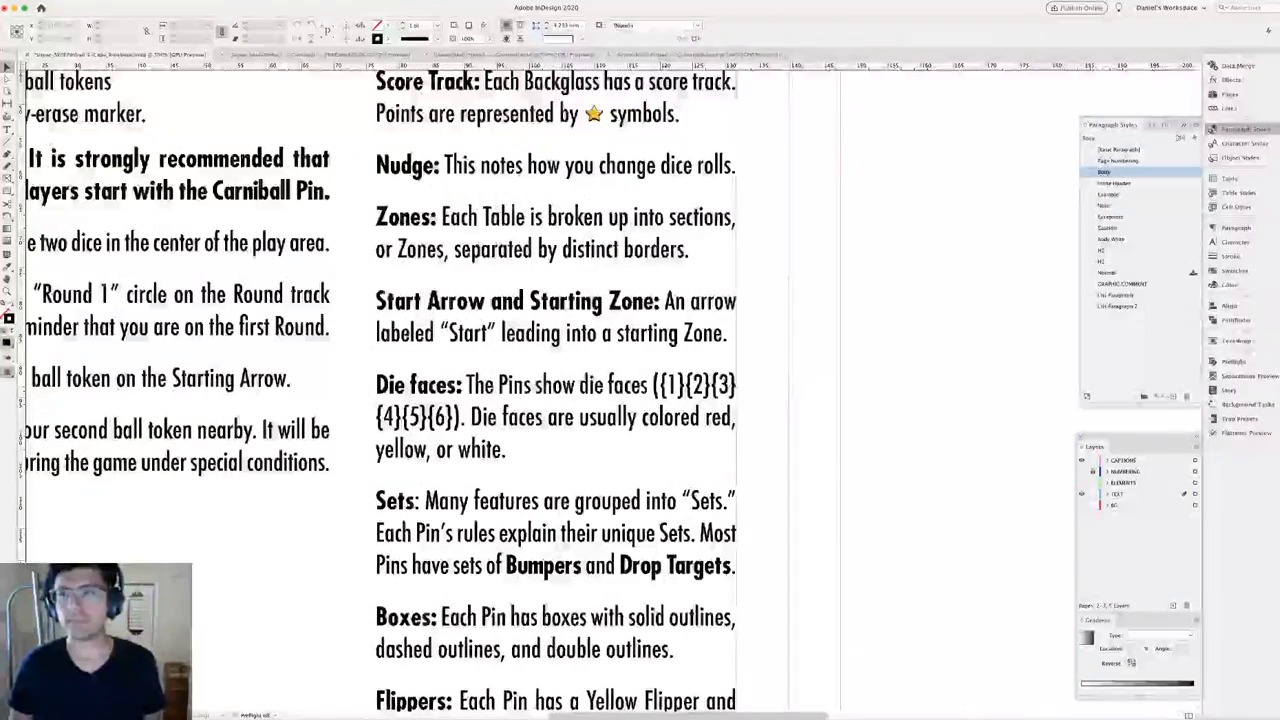
pyautogui.doubleClick(1156, 172)
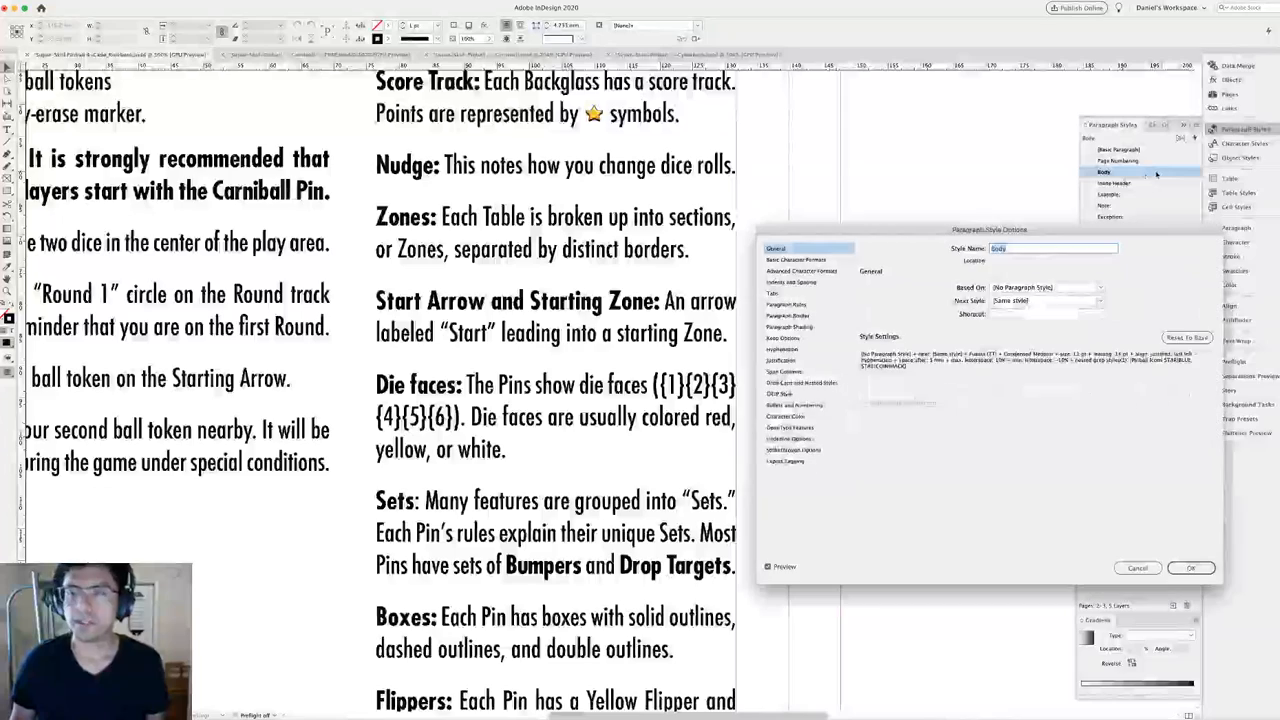
pyautogui.click(785, 393)
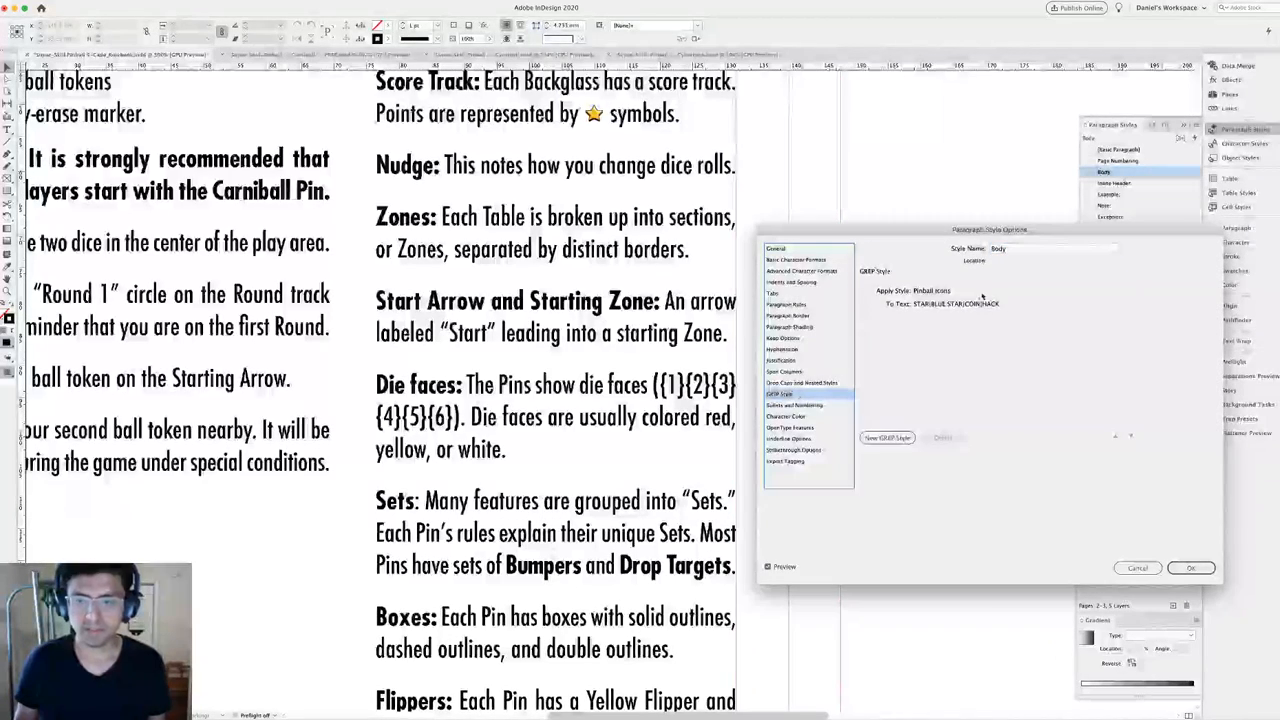
# Insert {1}| at the start of the Body style's Pinball Icons GREP pattern, before STAR.
pyautogui.click(970, 303)
pyautogui.press('Right')
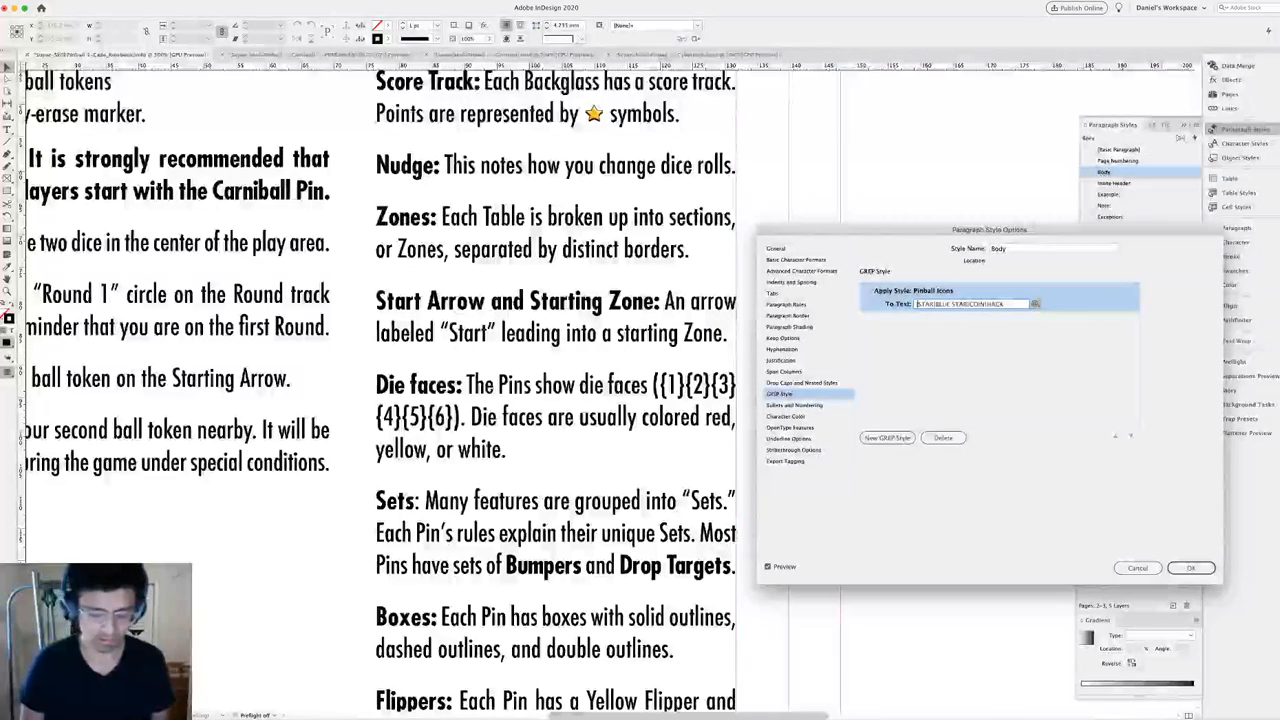
pyautogui.write('{1}|')
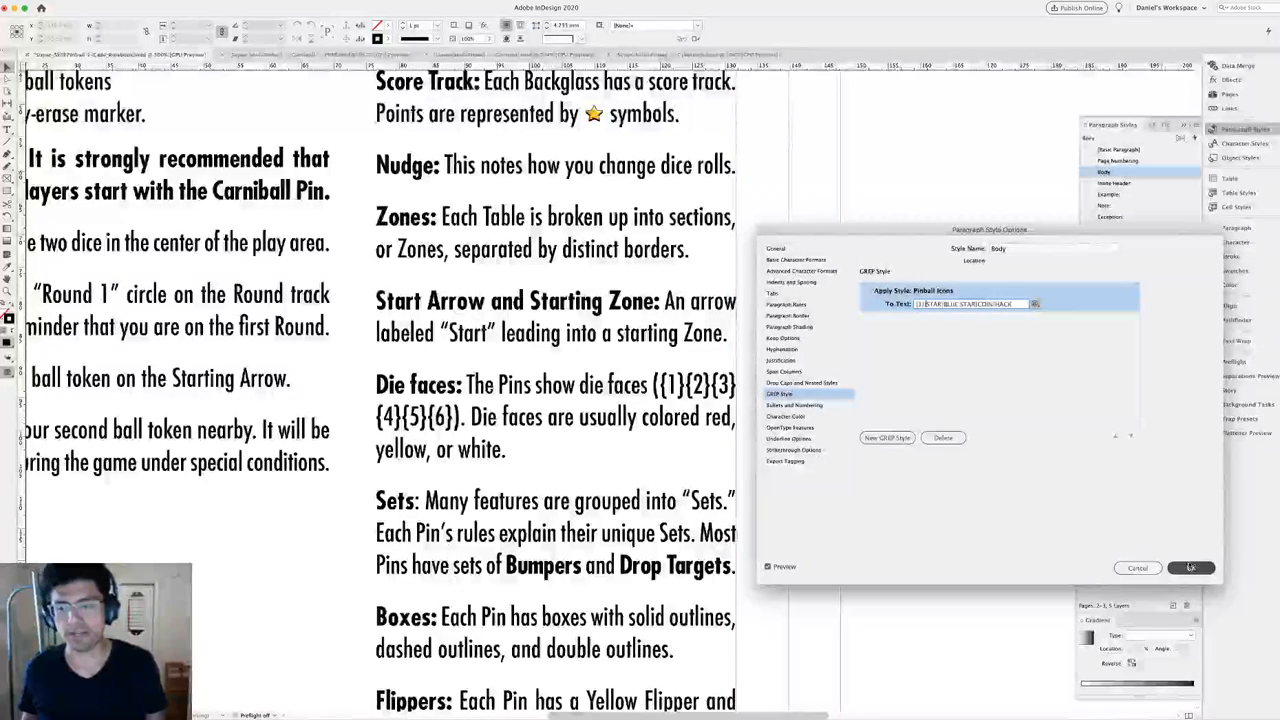
pyautogui.click(1050, 388)
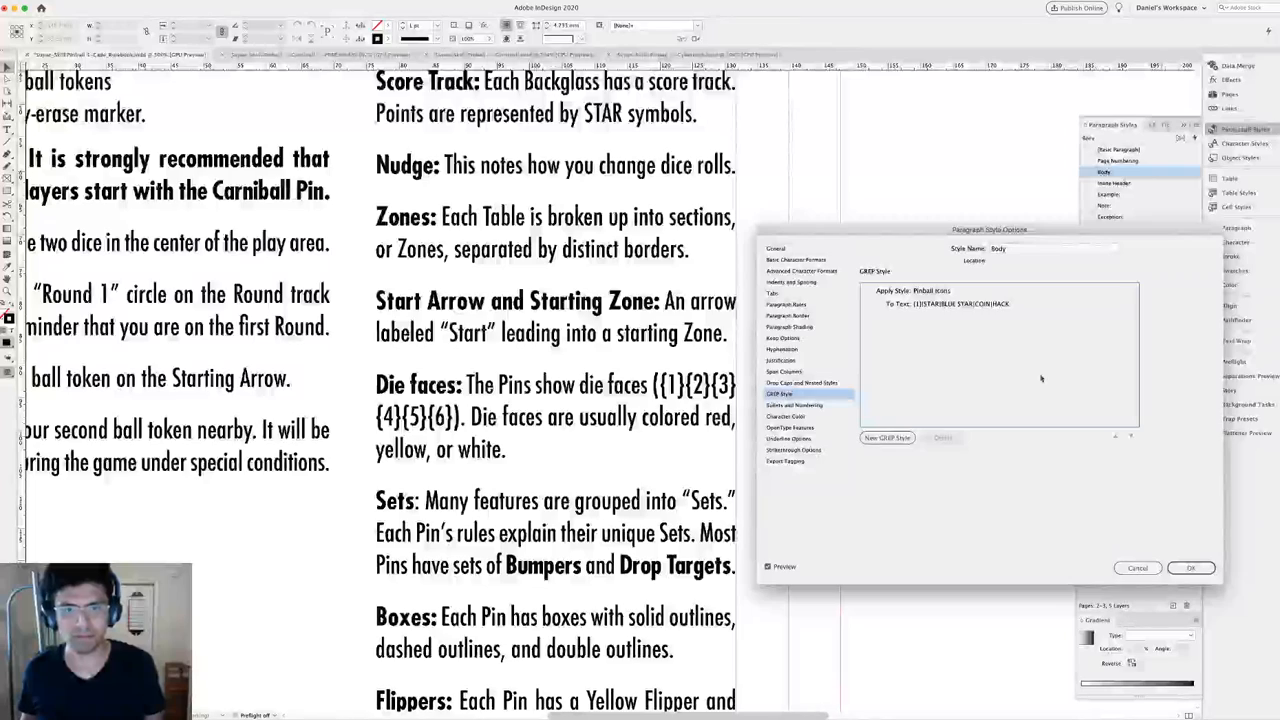
# Try escaping the braces around 1 in the Pinball Icons GREP pattern with forward slashes.
pyautogui.click(973, 305)
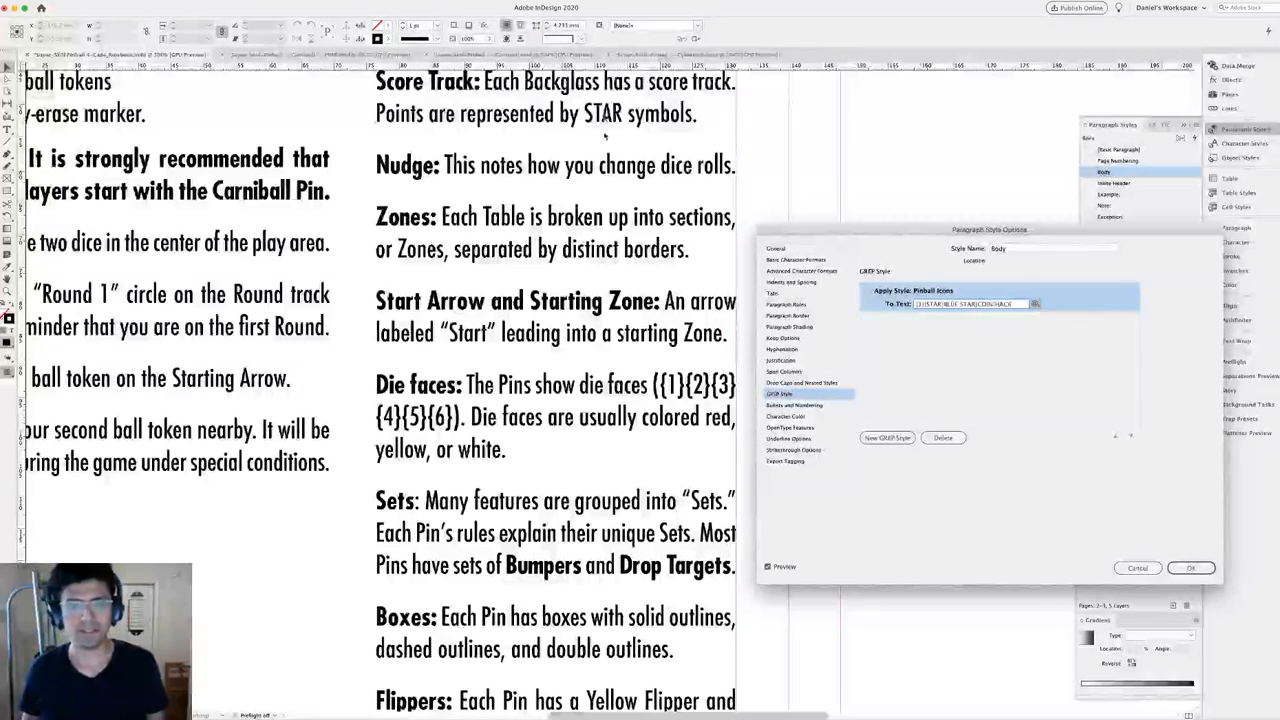
pyautogui.click(918, 304)
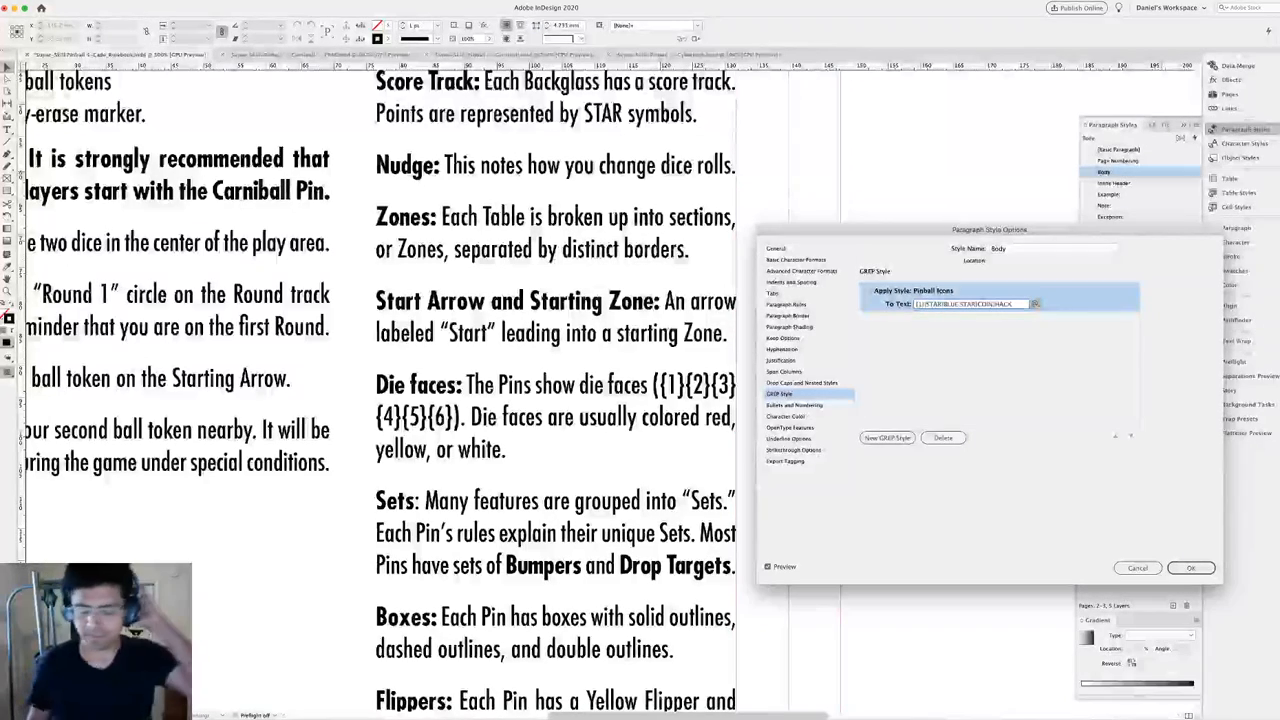
pyautogui.write('/(\\')
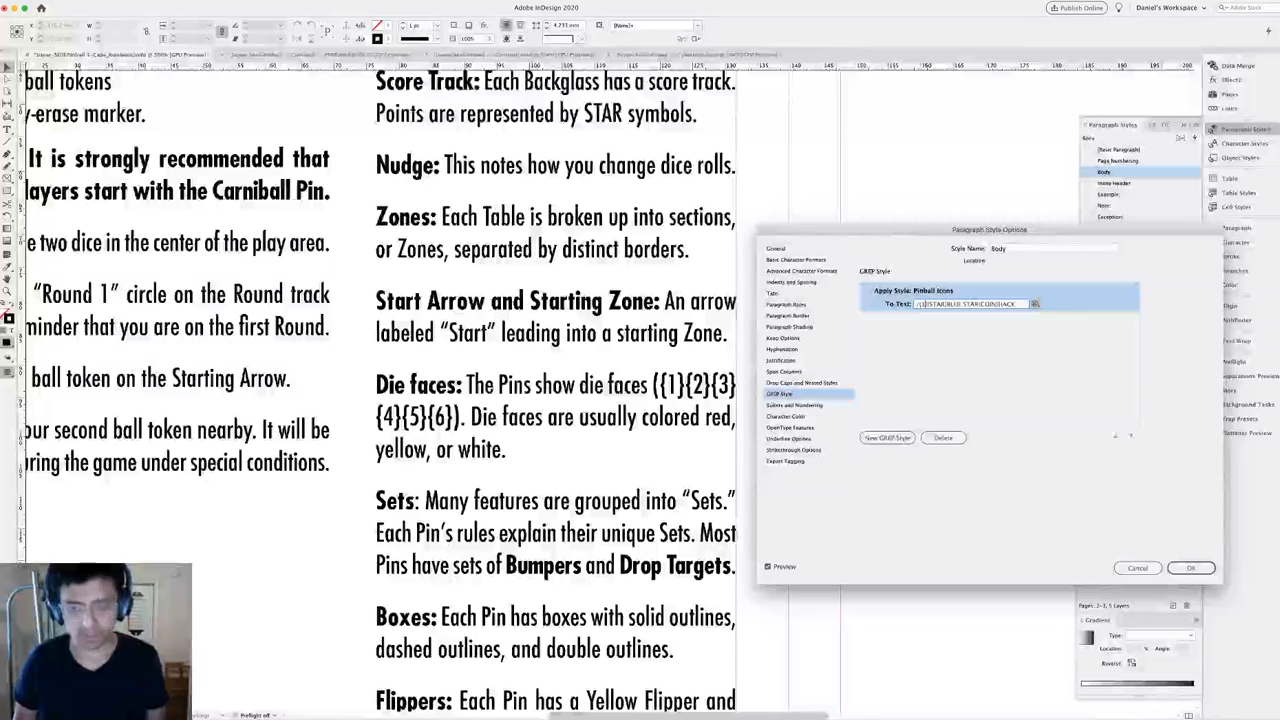
pyautogui.write('/')
pyautogui.click(923, 305)
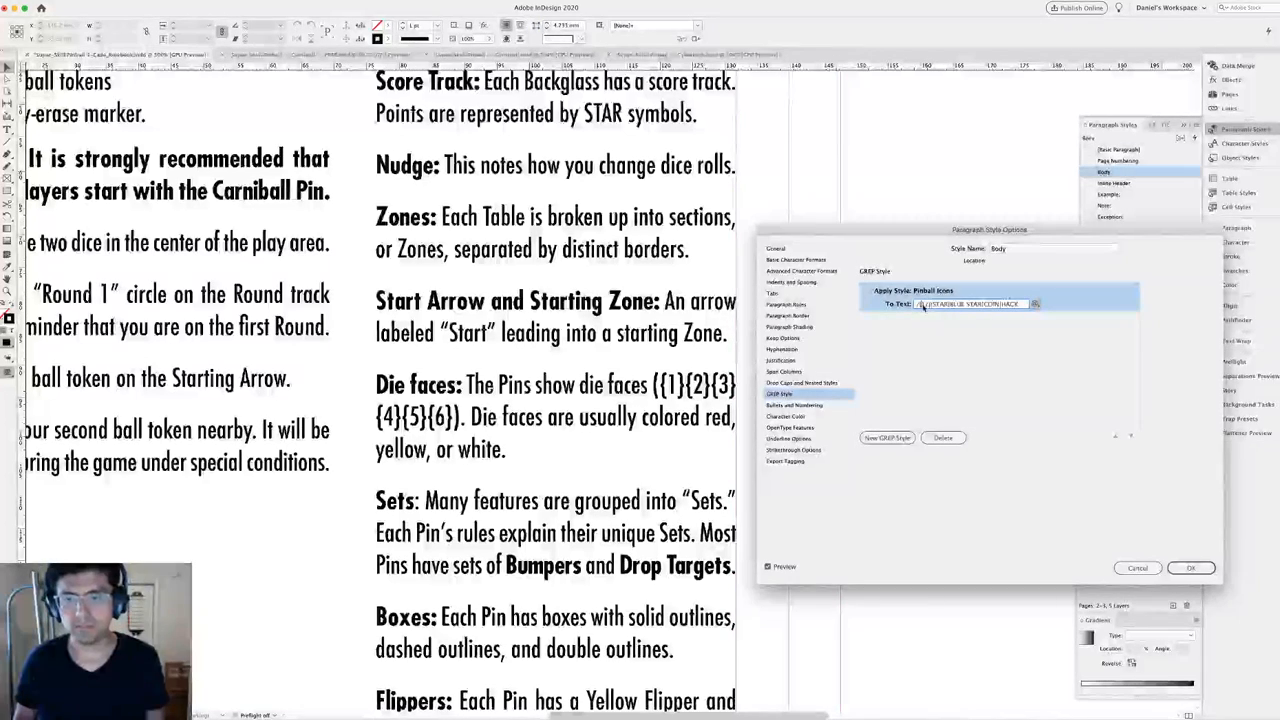
pyautogui.press('Right')
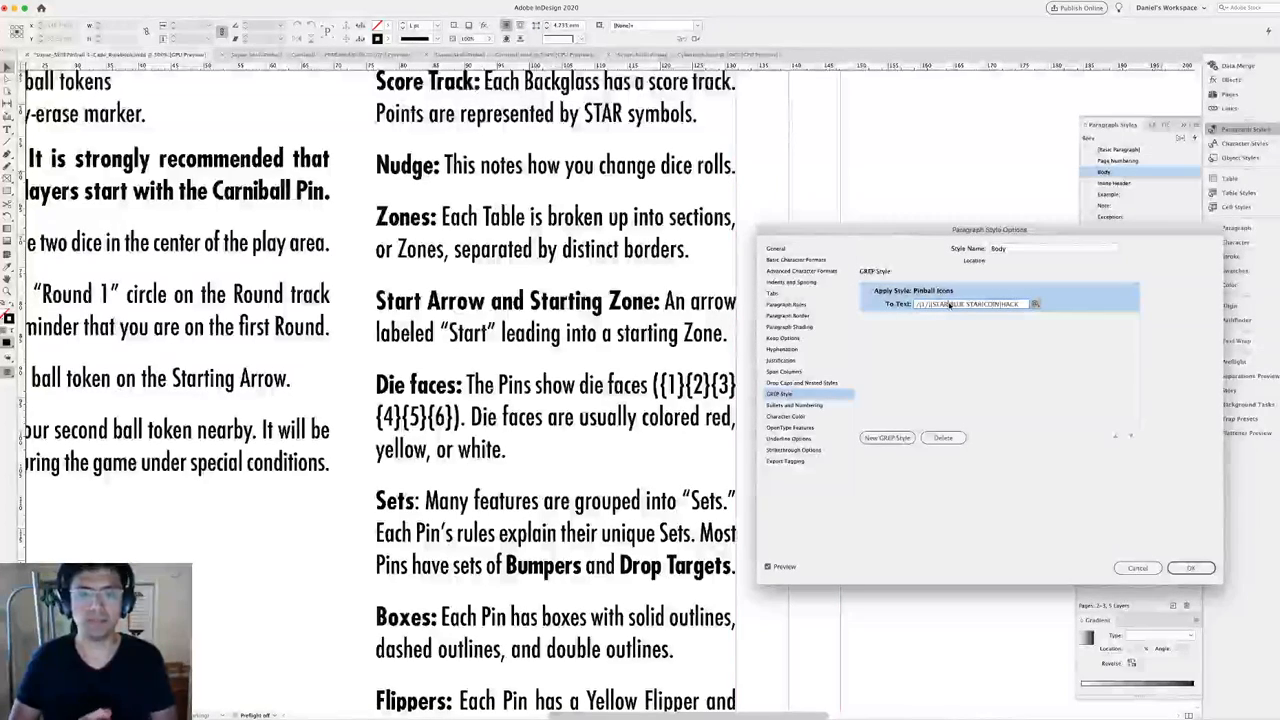
pyautogui.click(1033, 365)
# Rework the forward-slash escapes at the start of the GREP pattern and accept the Body style changes.
pyautogui.click(940, 304)
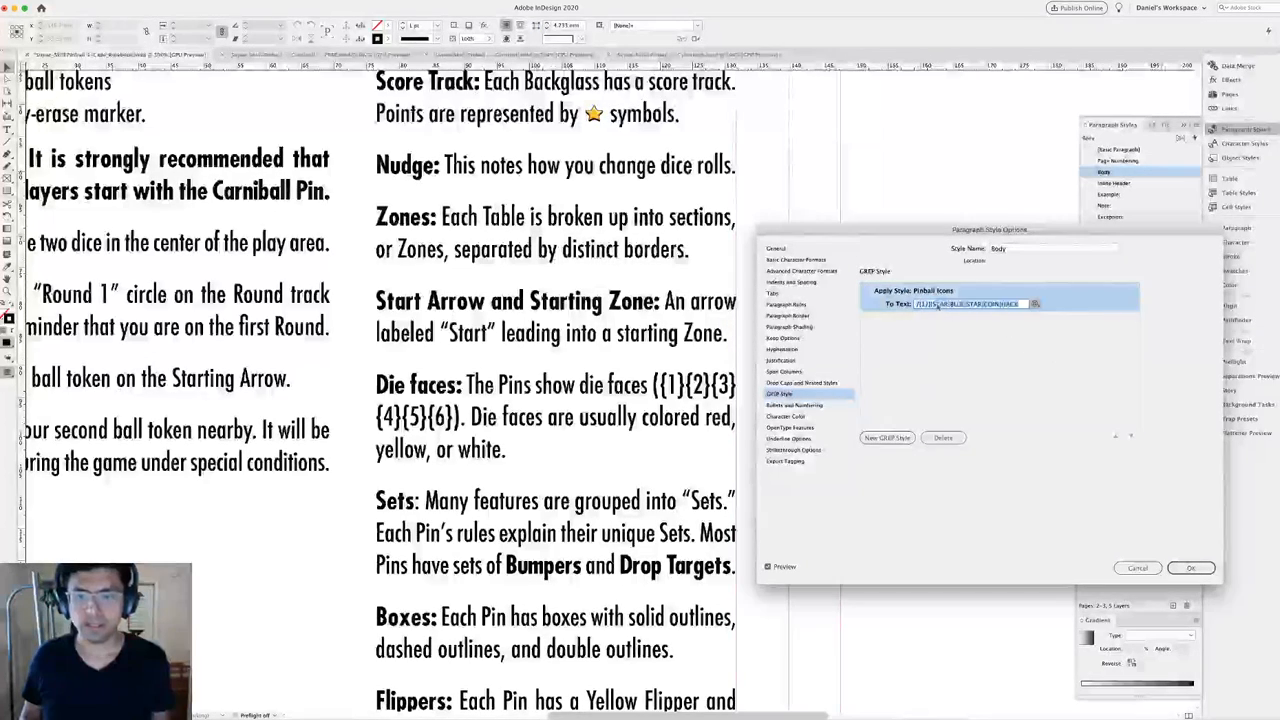
pyautogui.click(916, 304)
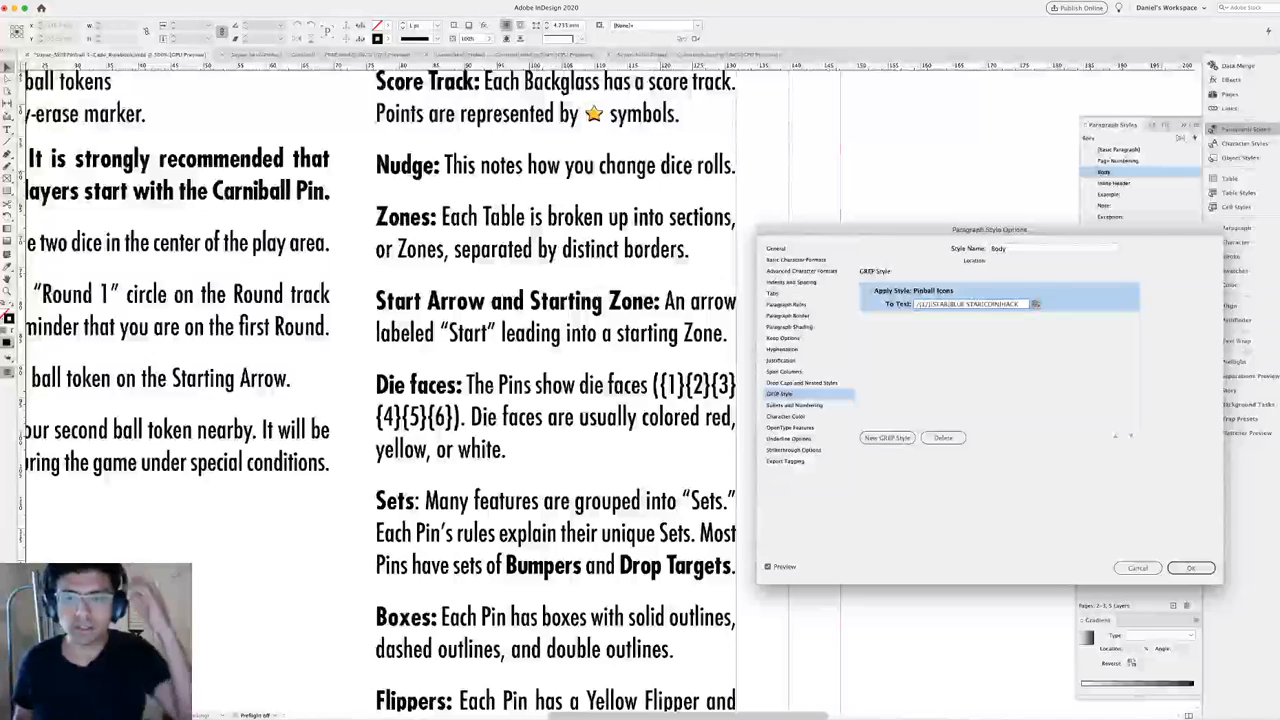
pyautogui.click(926, 304)
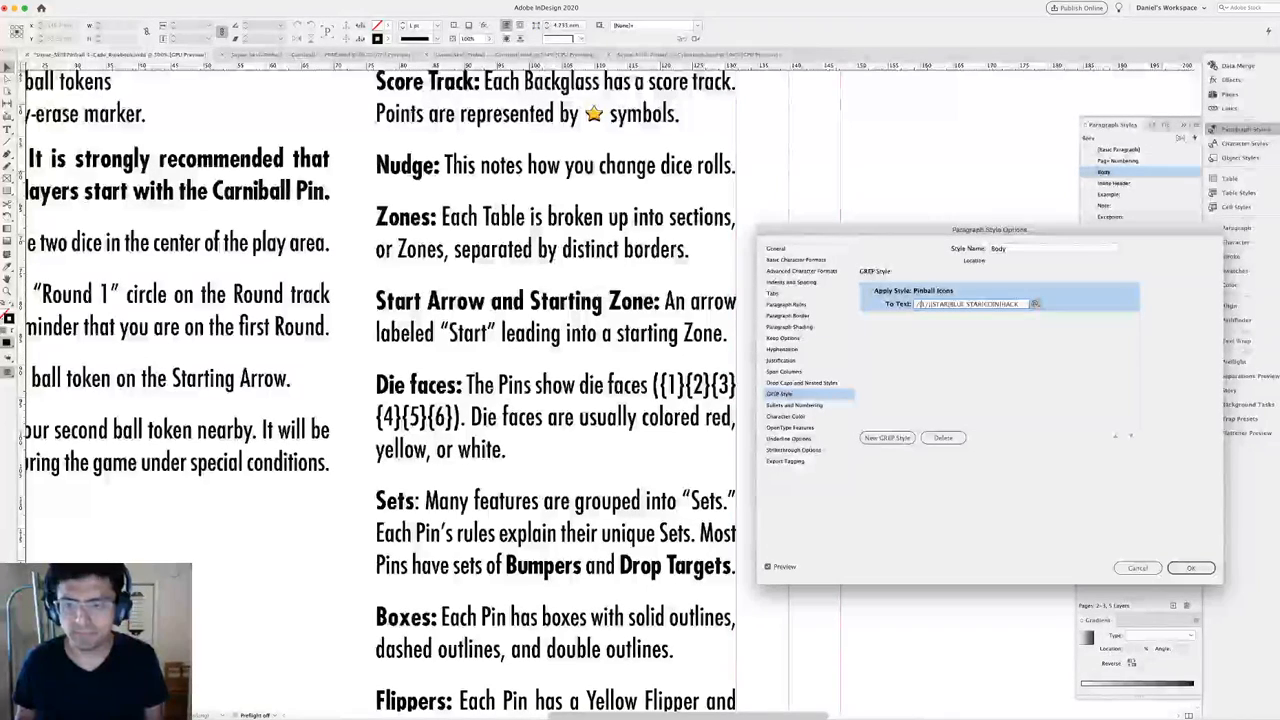
pyautogui.write('|')
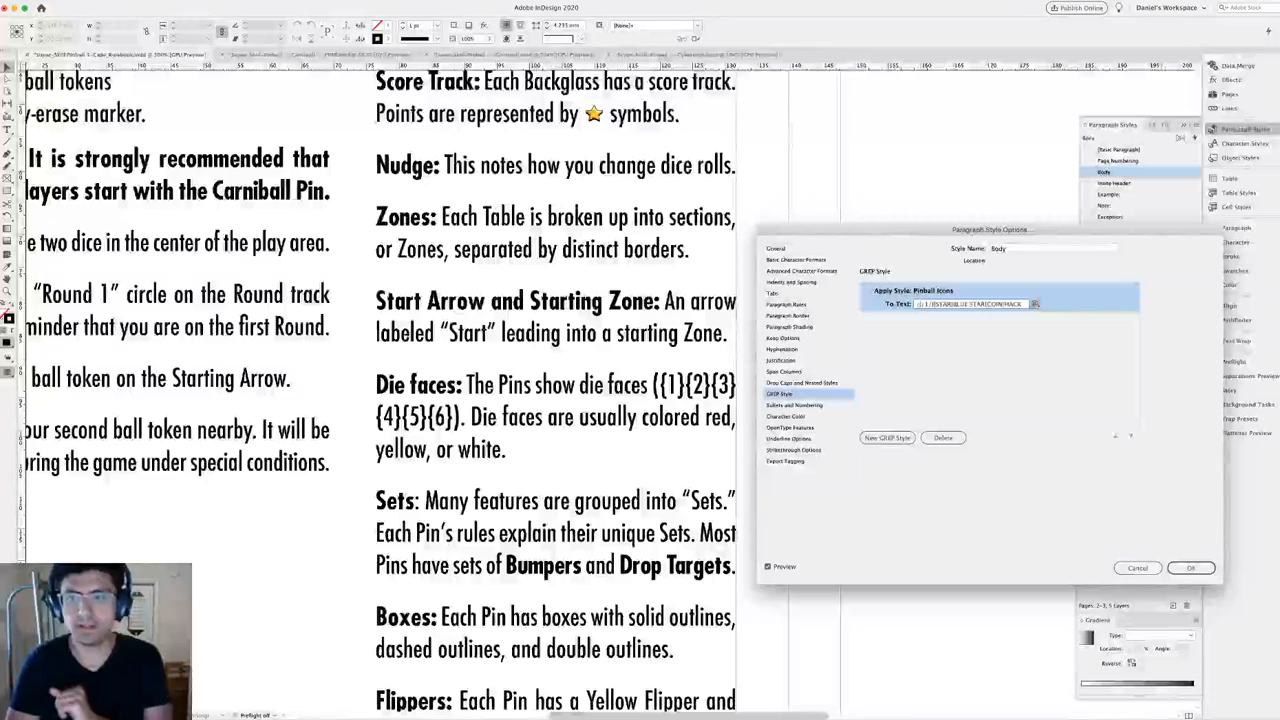
pyautogui.click(940, 312)
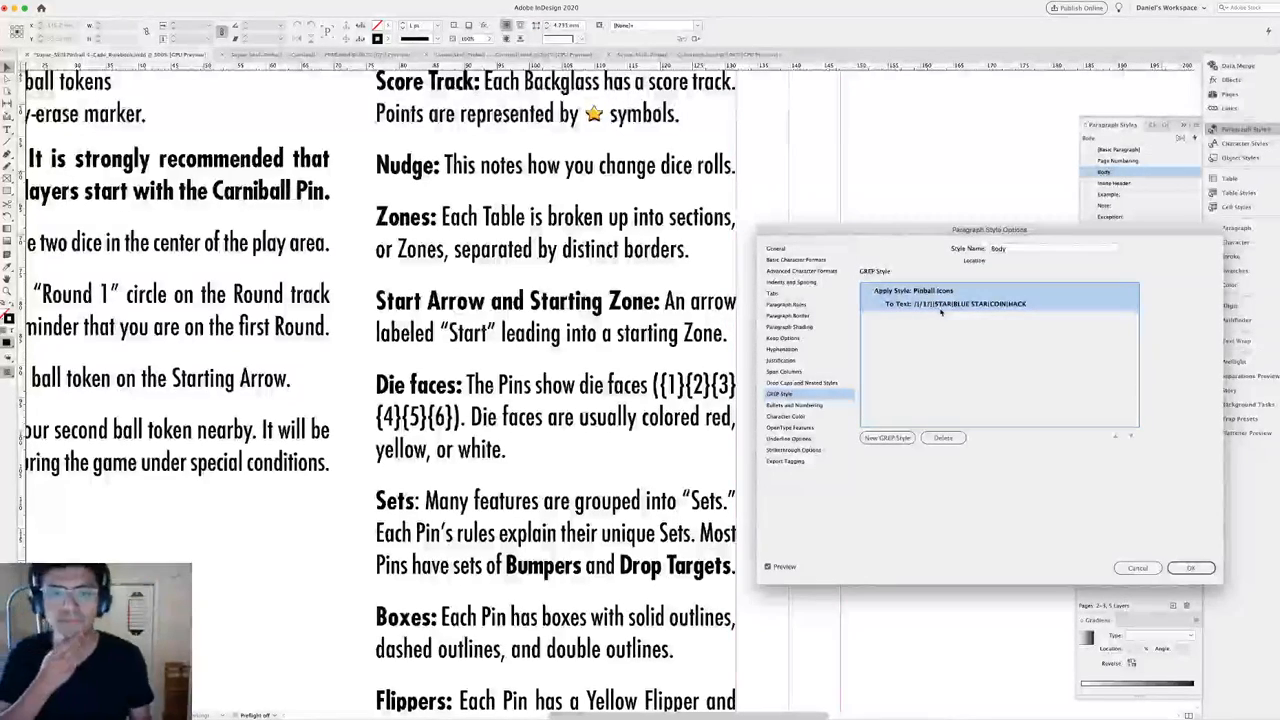
pyautogui.click(1190, 568)
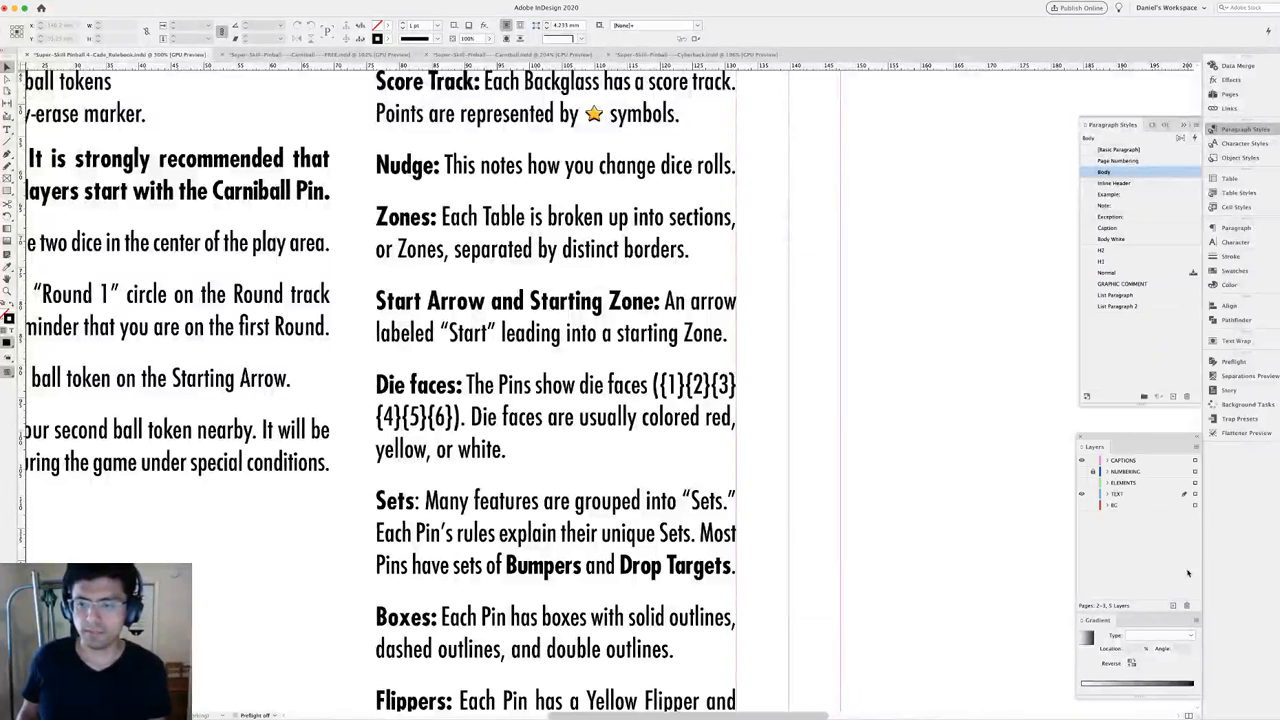
# Apply Pinball Icon Font V1 directly to the {1} to {6} text in the Die faces paragraph, undo it, and leave text editing.
pyautogui.doubleClick(653, 384)
pyautogui.hotkey('shift', 'Right')
pyautogui.hotkey('shift', 'Right')
pyautogui.hotkey('shift', 'Right')
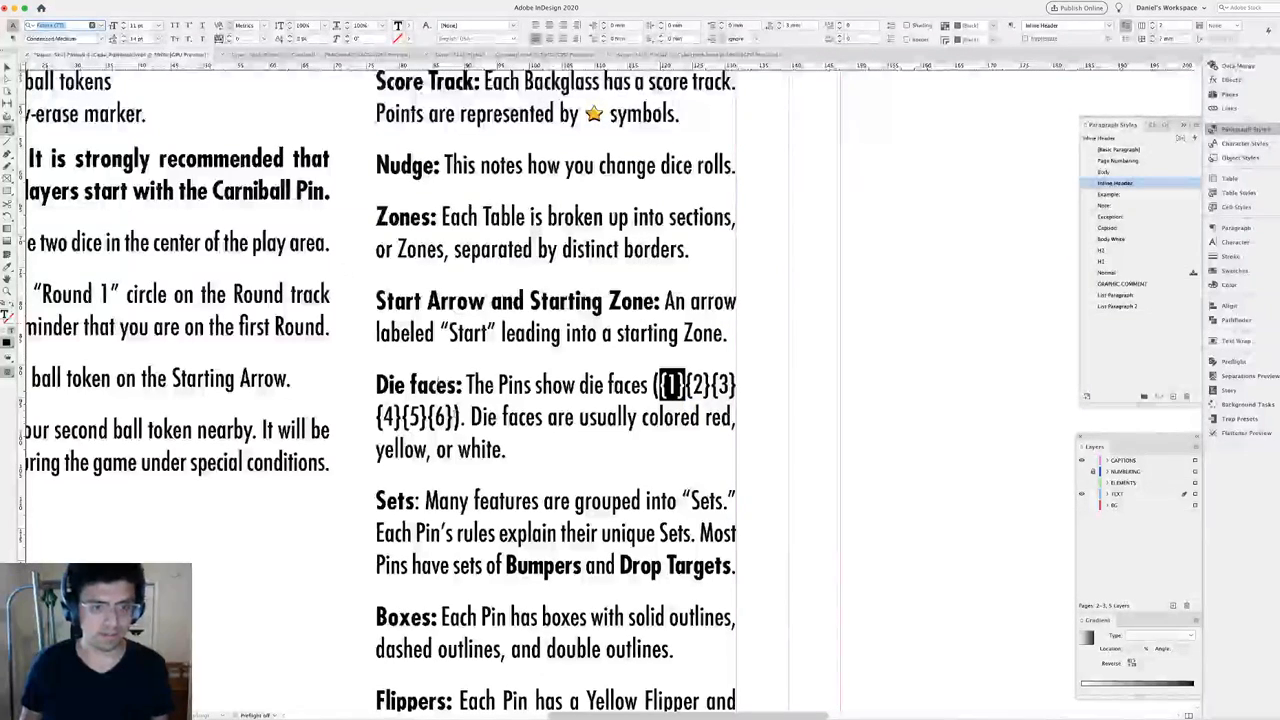
pyautogui.keyDown('shift'); pyautogui.click(449, 430); pyautogui.keyUp('shift')
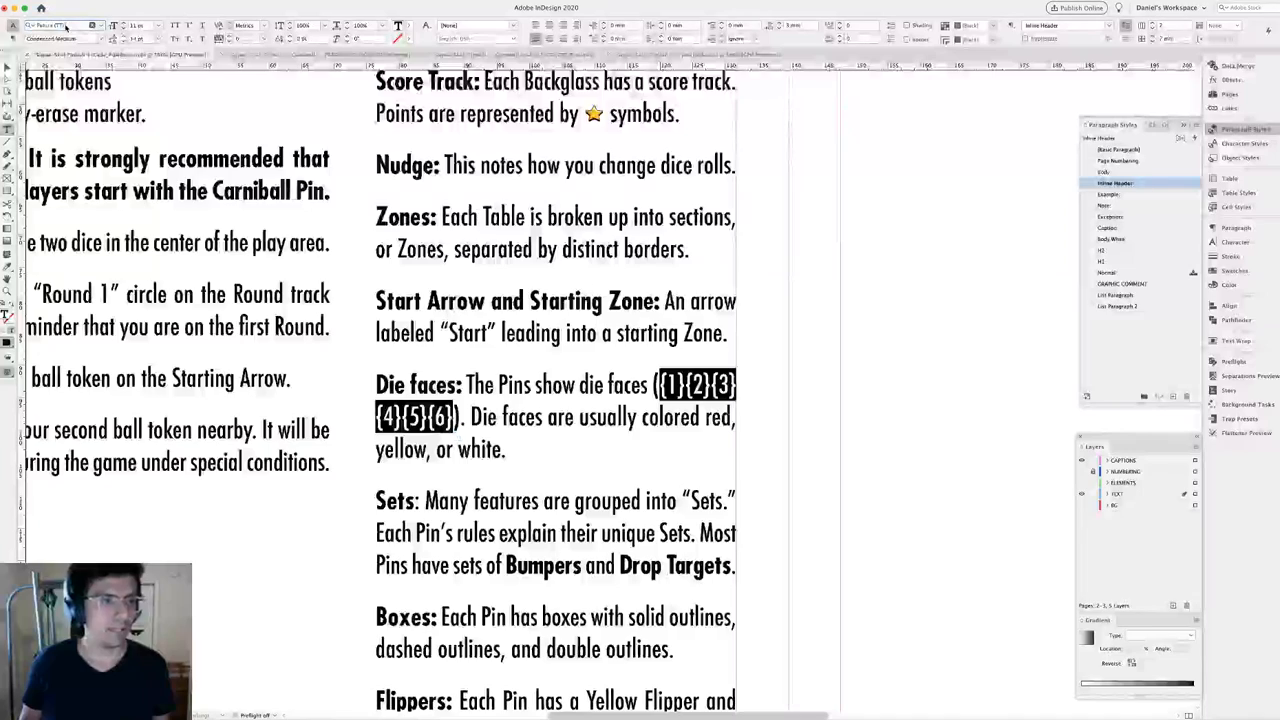
pyautogui.write('Pin')
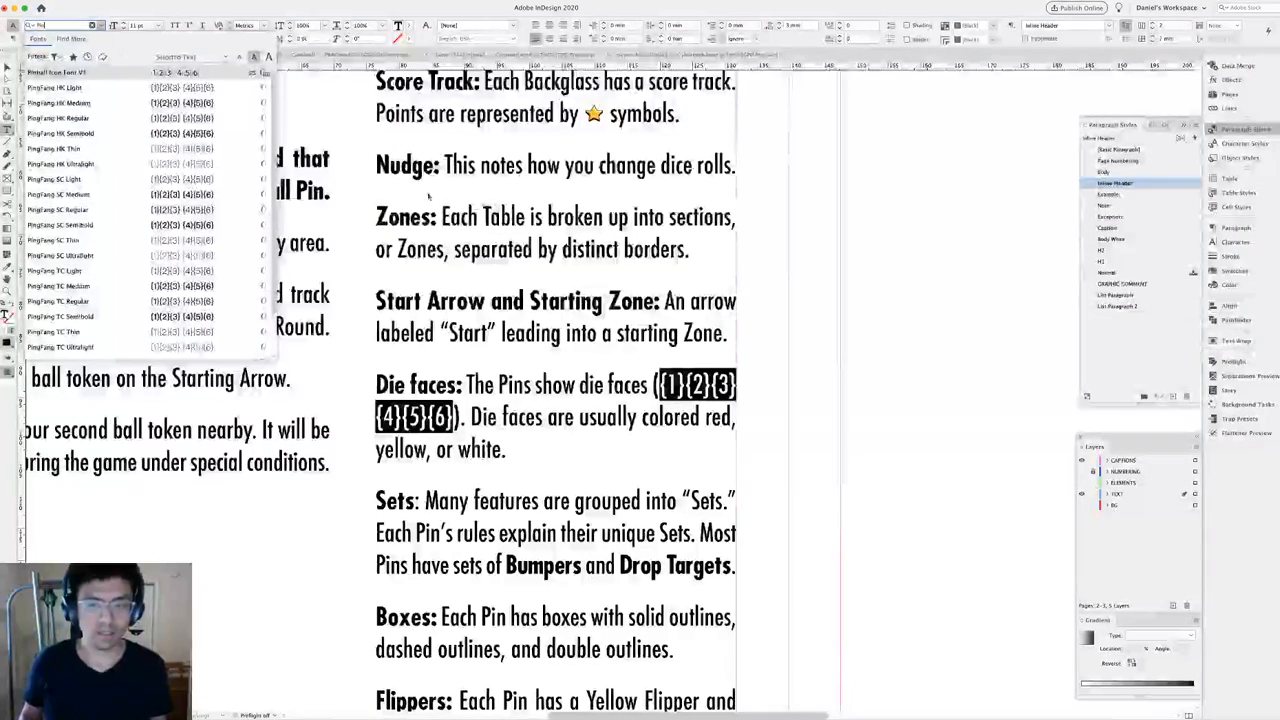
pyautogui.press('Return')
pyautogui.click(696, 418)
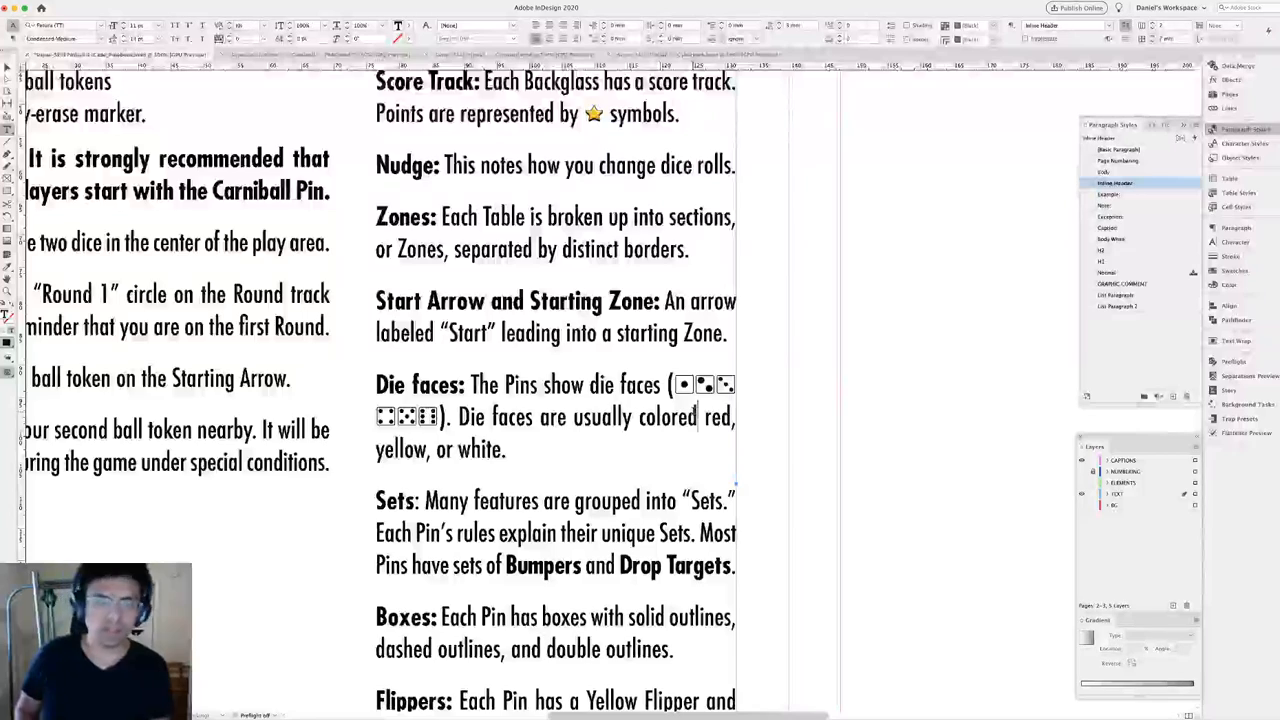
pyautogui.press('super+z')
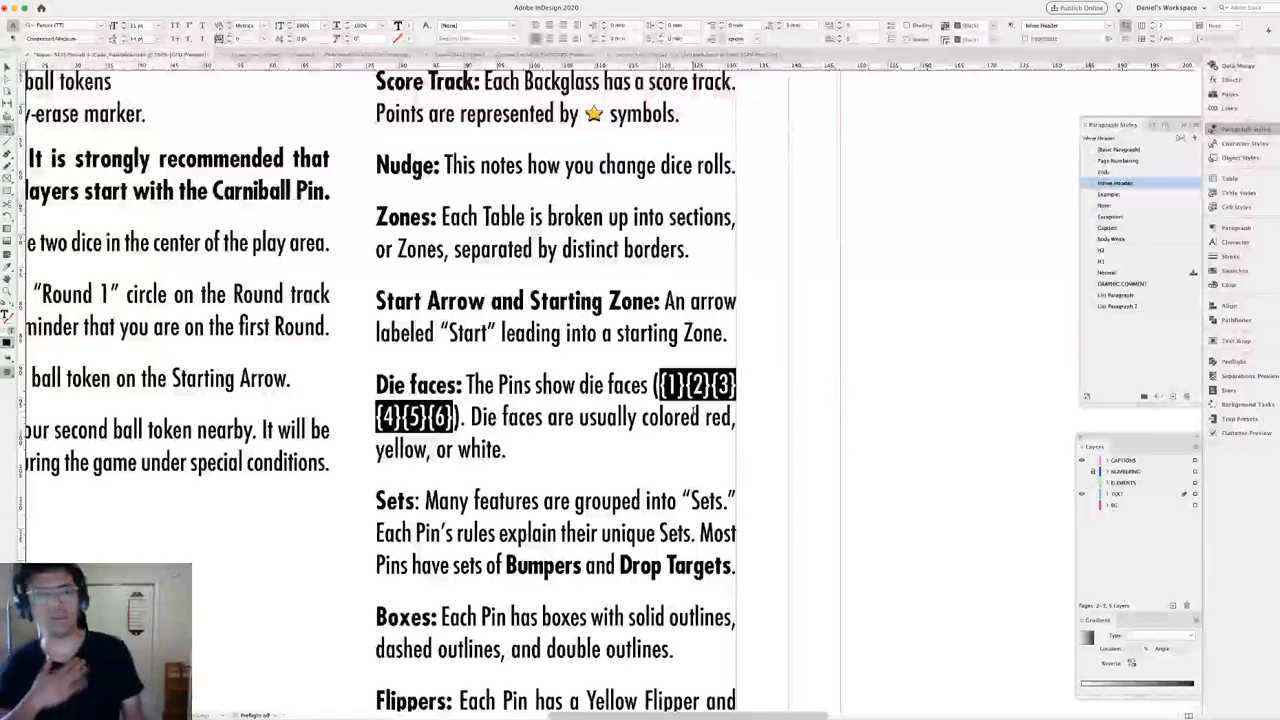
pyautogui.press('Escape')
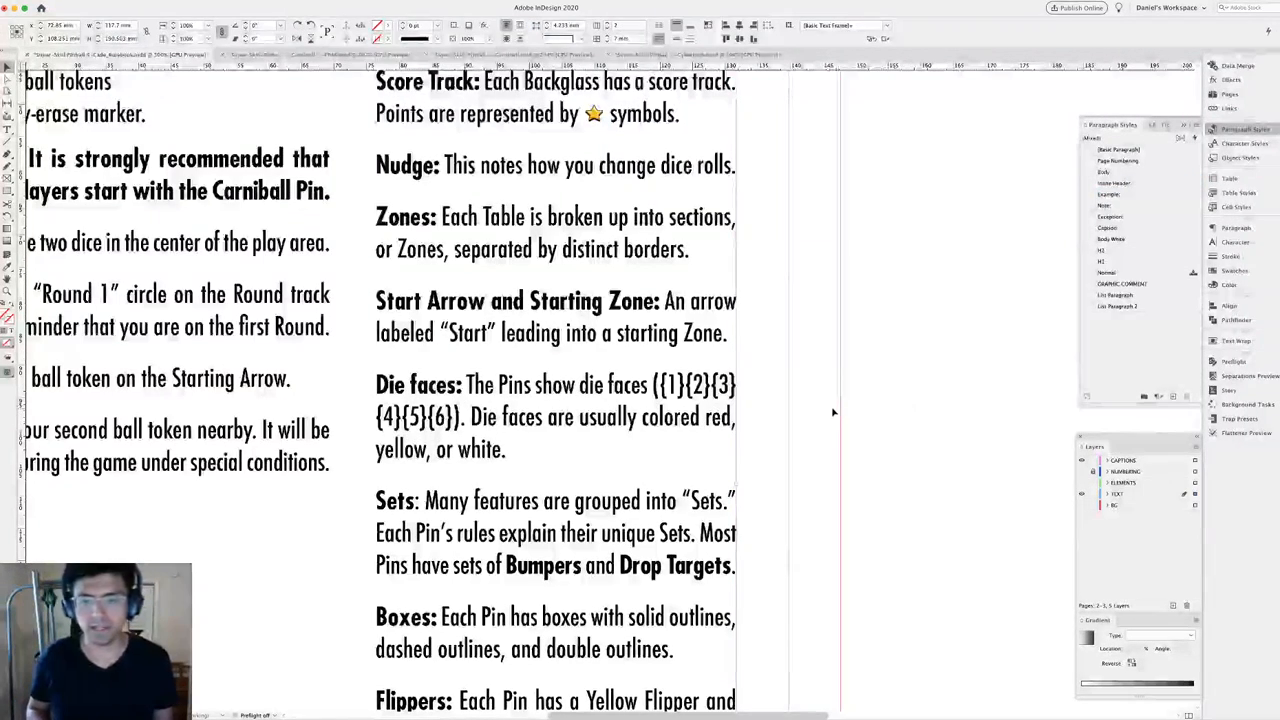
# Reopen the Body style's GREP Style options and escape the first die face's braces with backslashes, so the pattern starts with \{1\}|STAR.
pyautogui.click(1125, 173)
pyautogui.doubleClick(1125, 173)
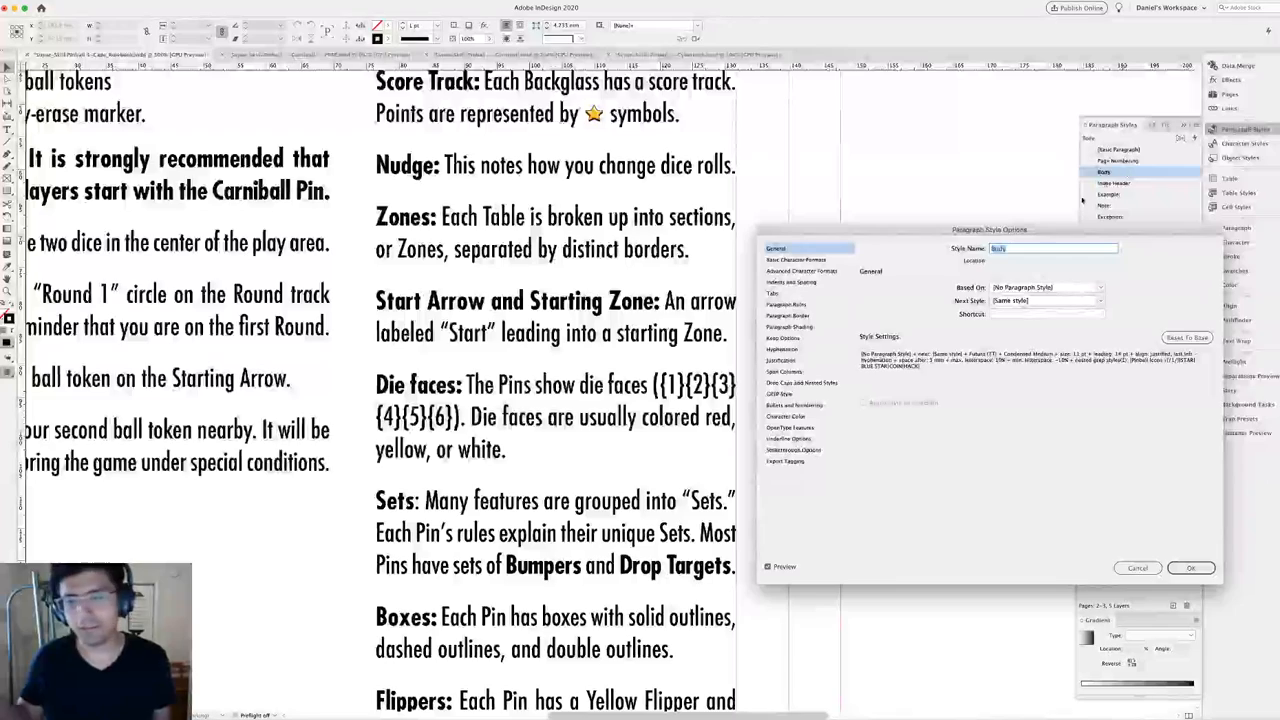
pyautogui.click(818, 394)
pyautogui.click(923, 305)
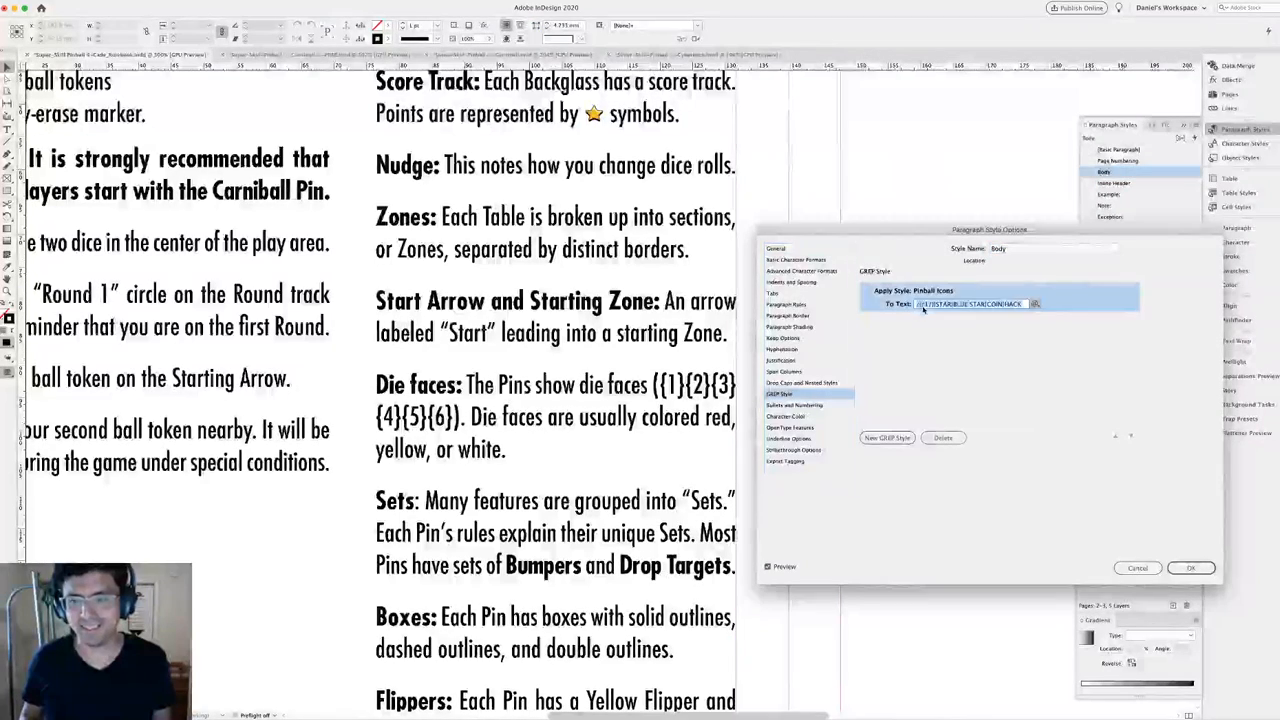
pyautogui.press('Right')
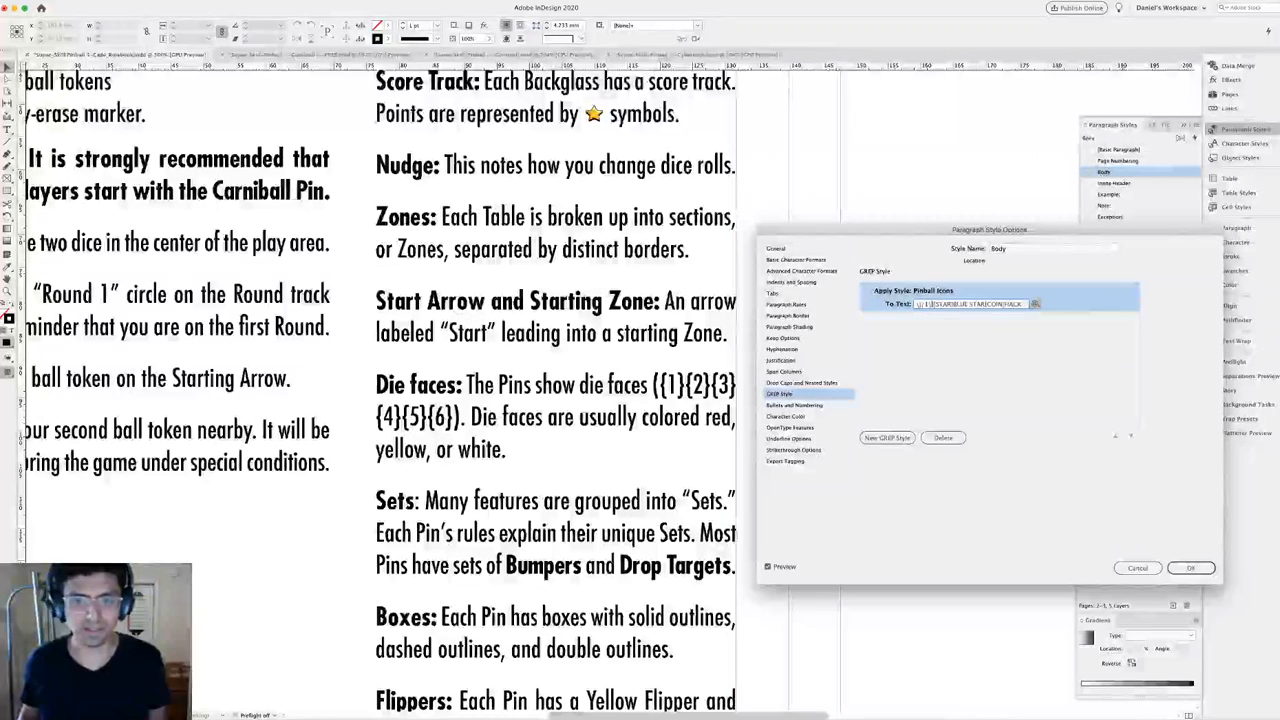
pyautogui.tripleClick(926, 304)
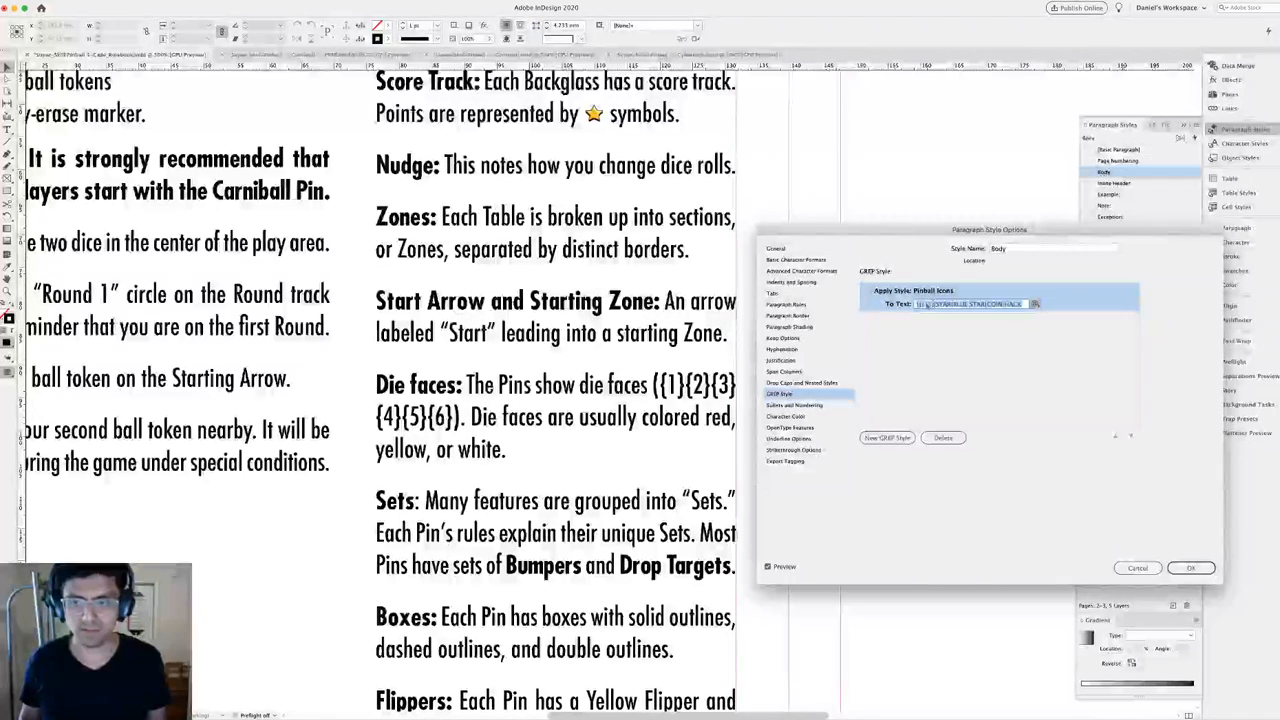
pyautogui.click(937, 306)
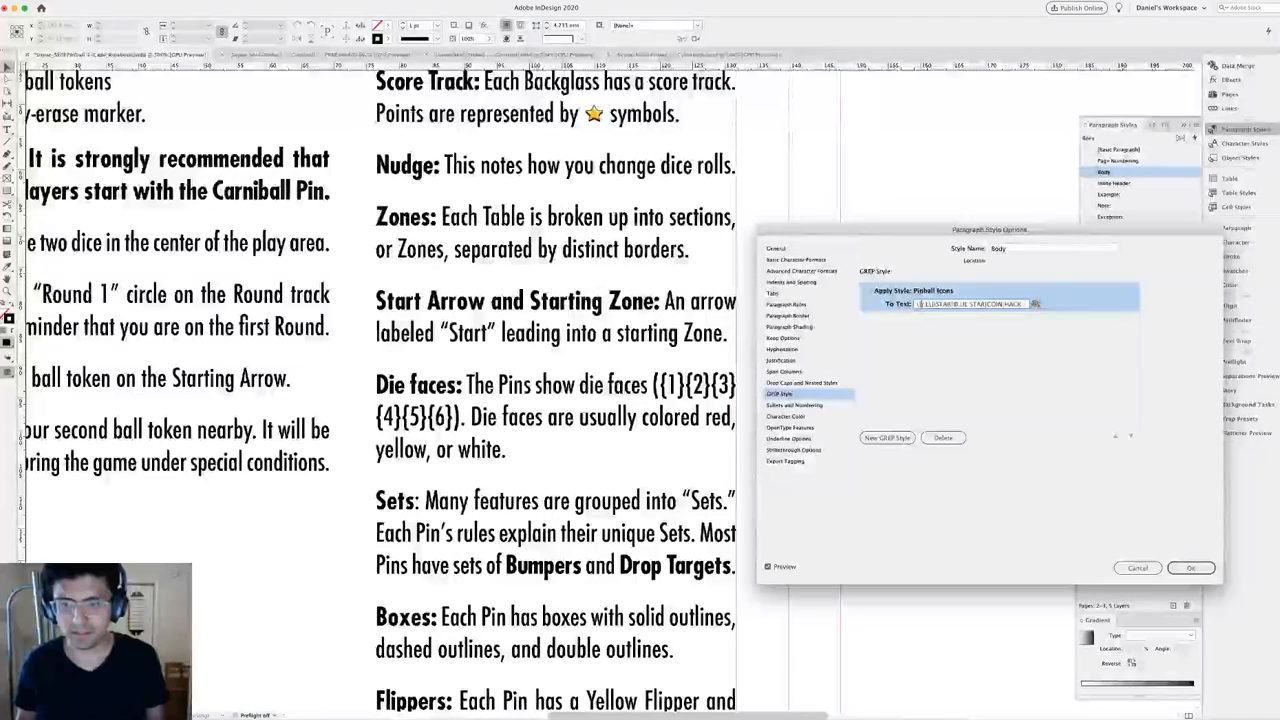
pyautogui.press('Return')
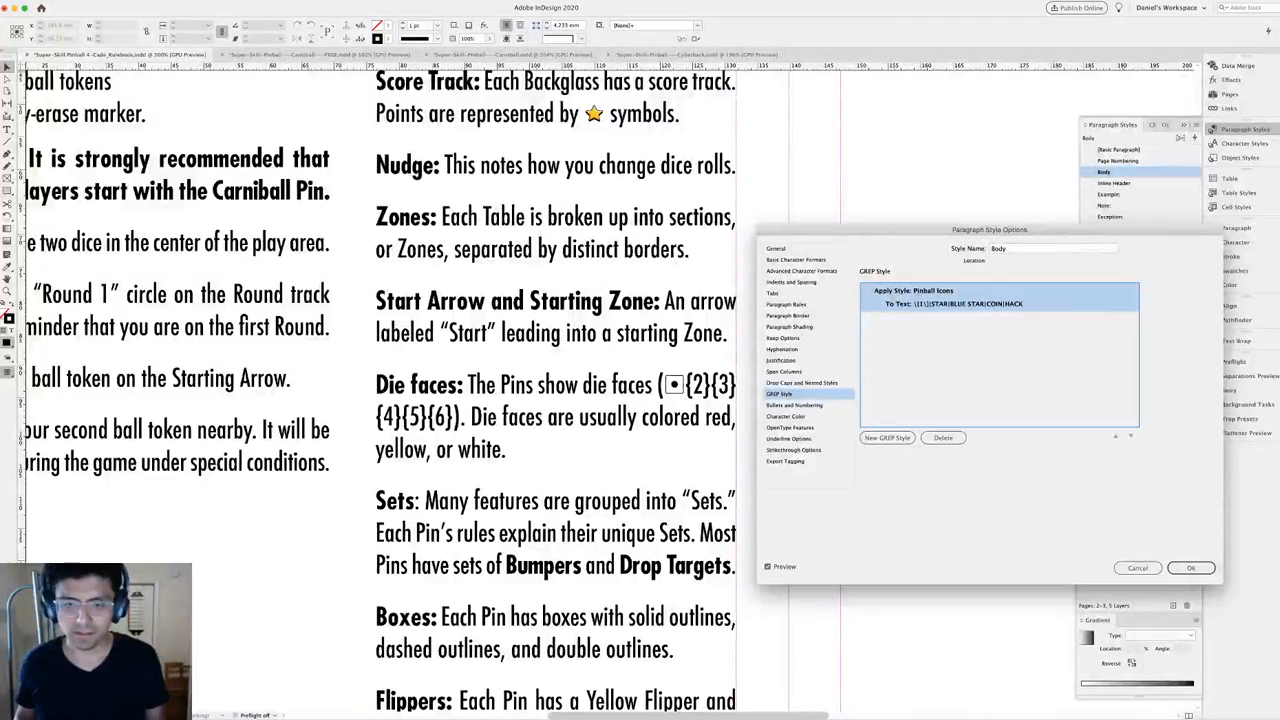
# Add the alternatives \{2\}, \{3\}, \{4\}, \{5\} and \{6\}, separated by |, after \{1\} in the Pinball Icons GREP pattern.
pyautogui.click(929, 304)
pyautogui.click(929, 304)
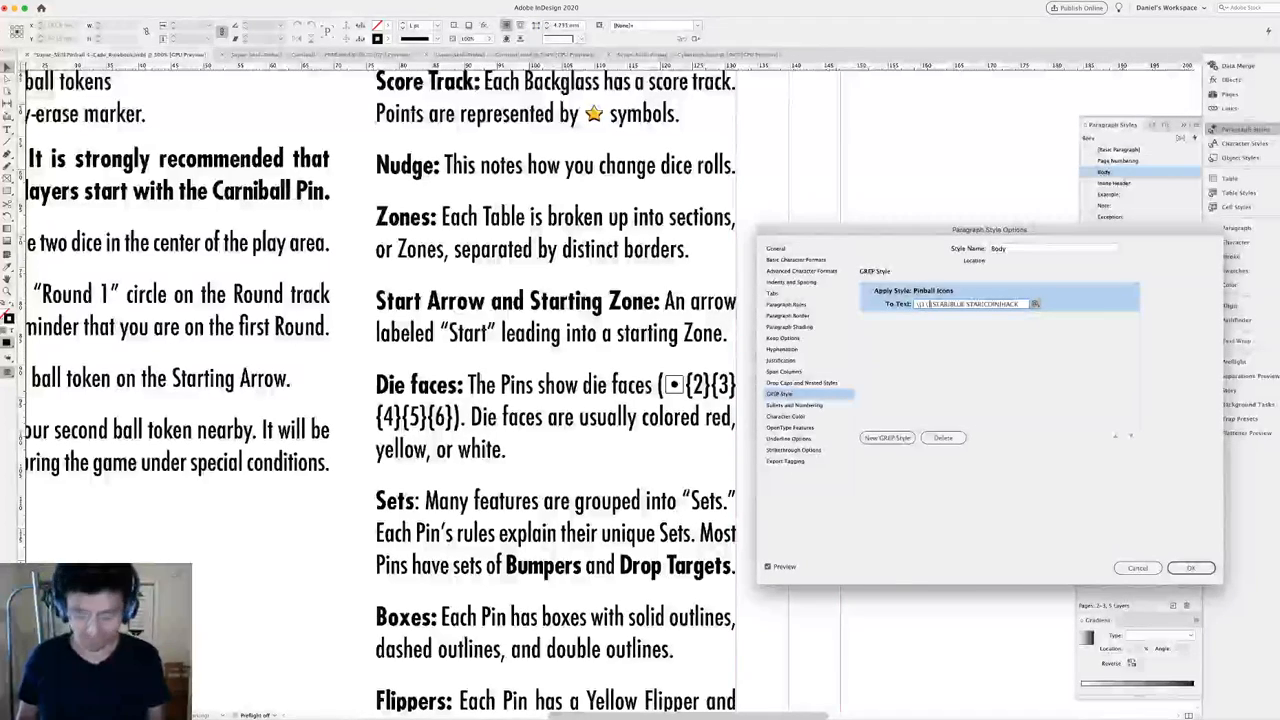
pyautogui.write('|\\')
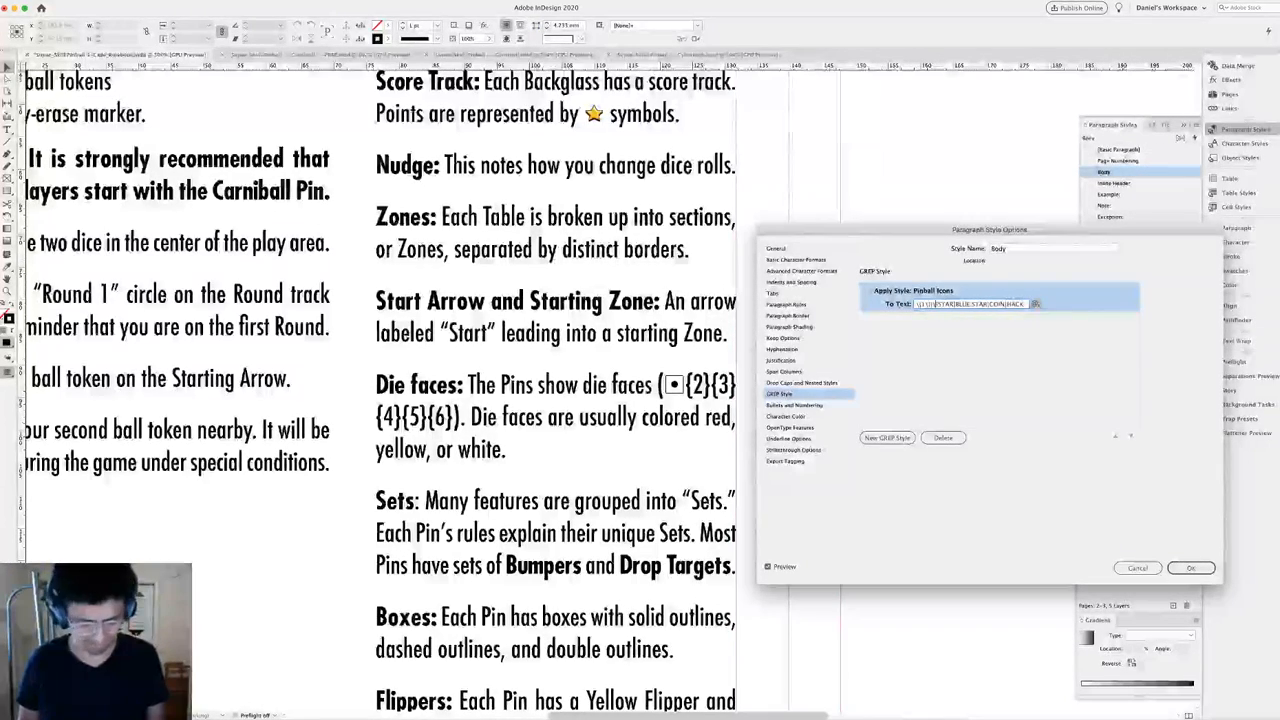
pyautogui.write('{2\\')
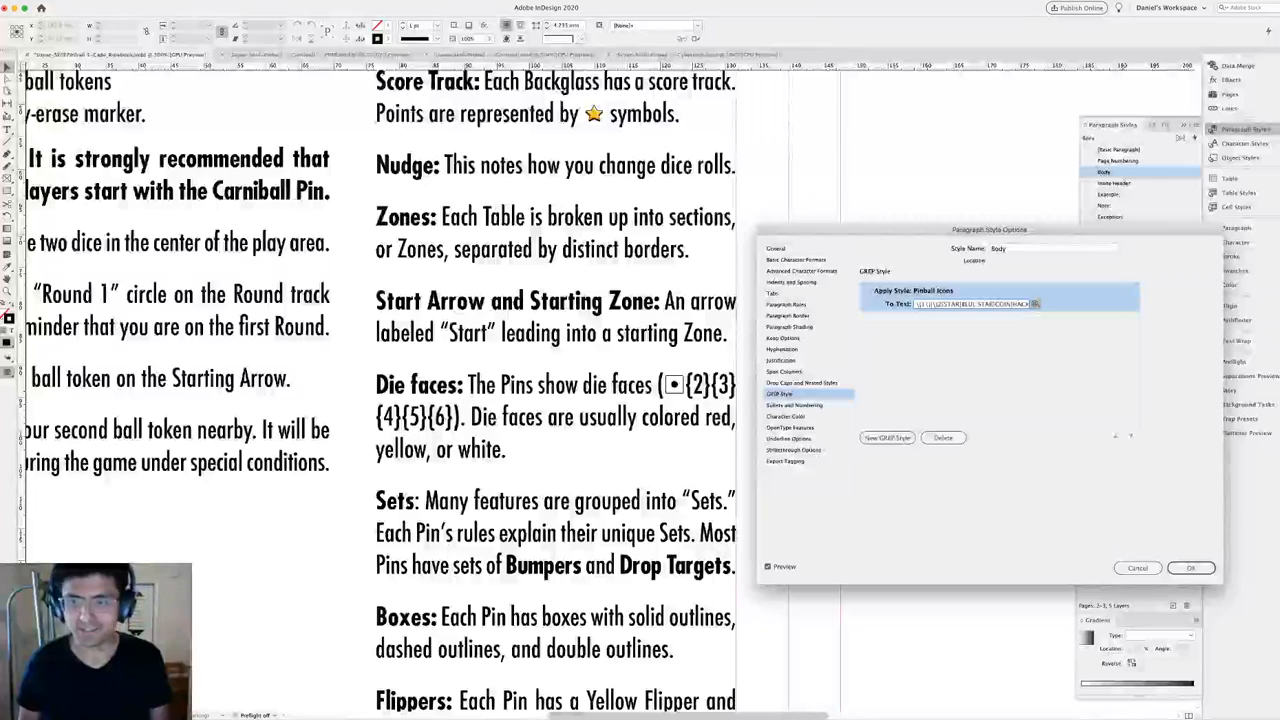
pyautogui.press('BackSpace')
pyautogui.press('BackSpace')
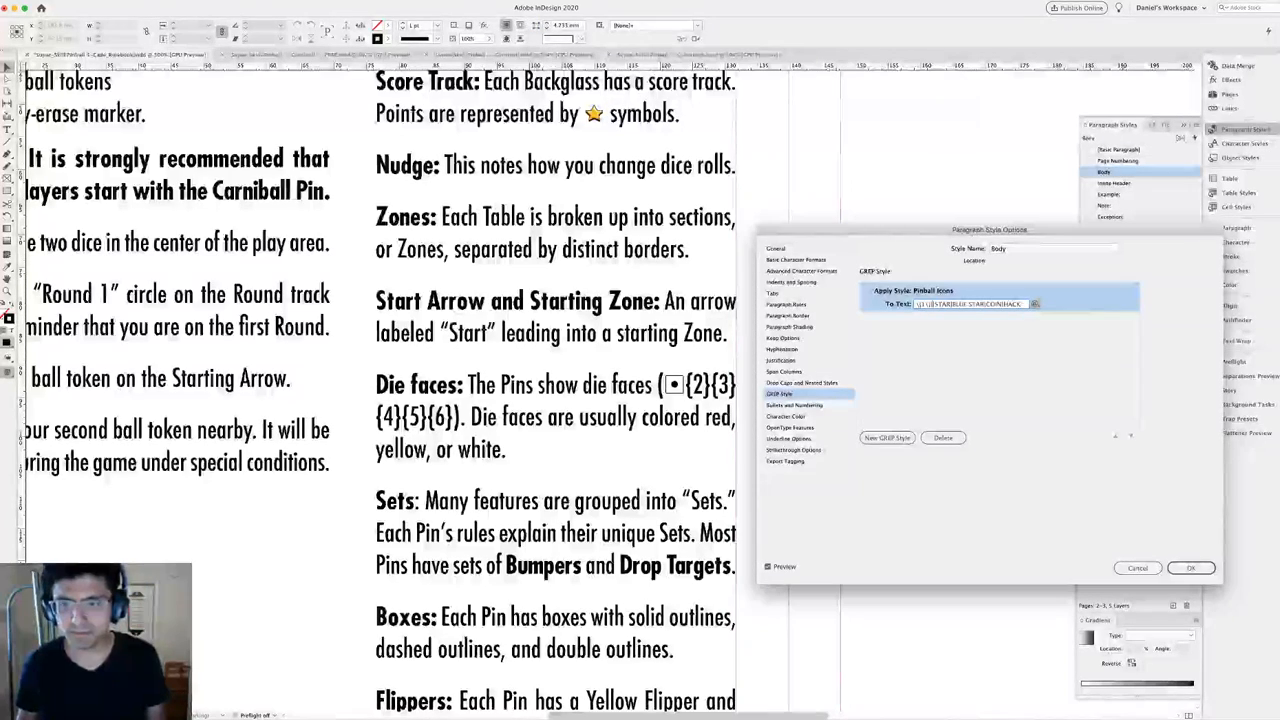
pyautogui.write('{')
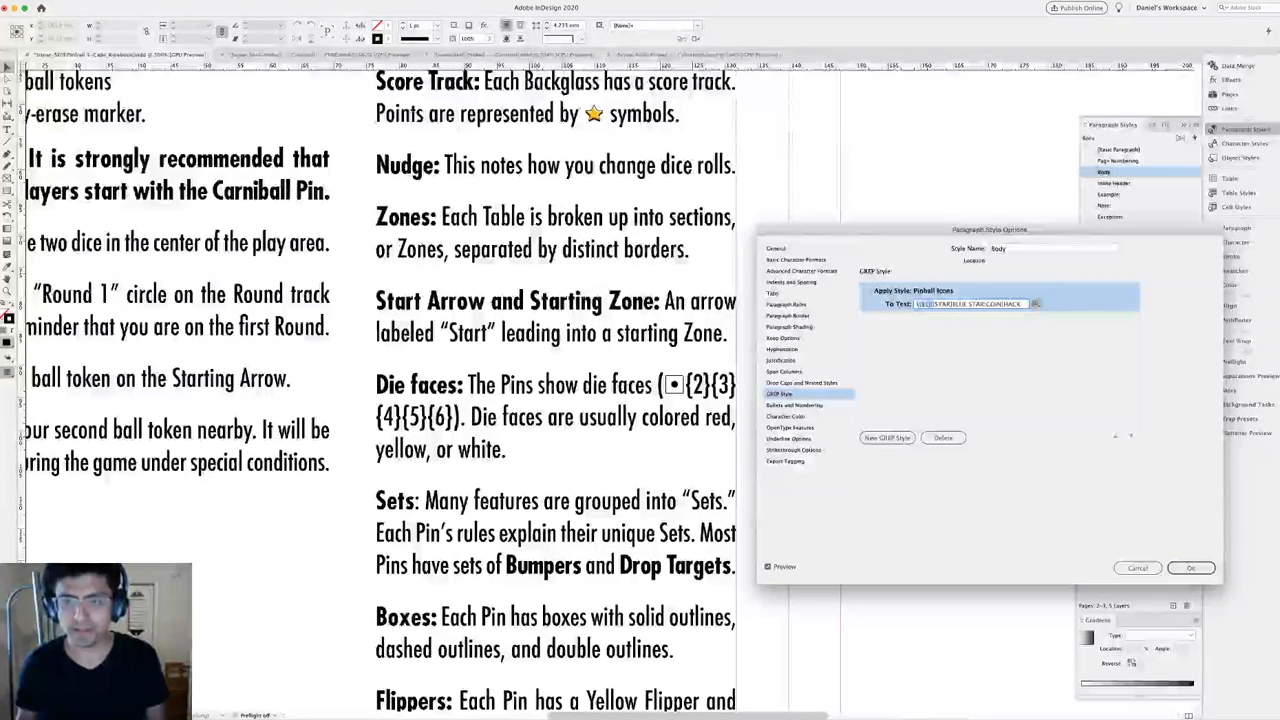
pyautogui.write('2\\}|\\{3\\}|\\{4\\}|\\{5\\}|\\{6\\}|\\')
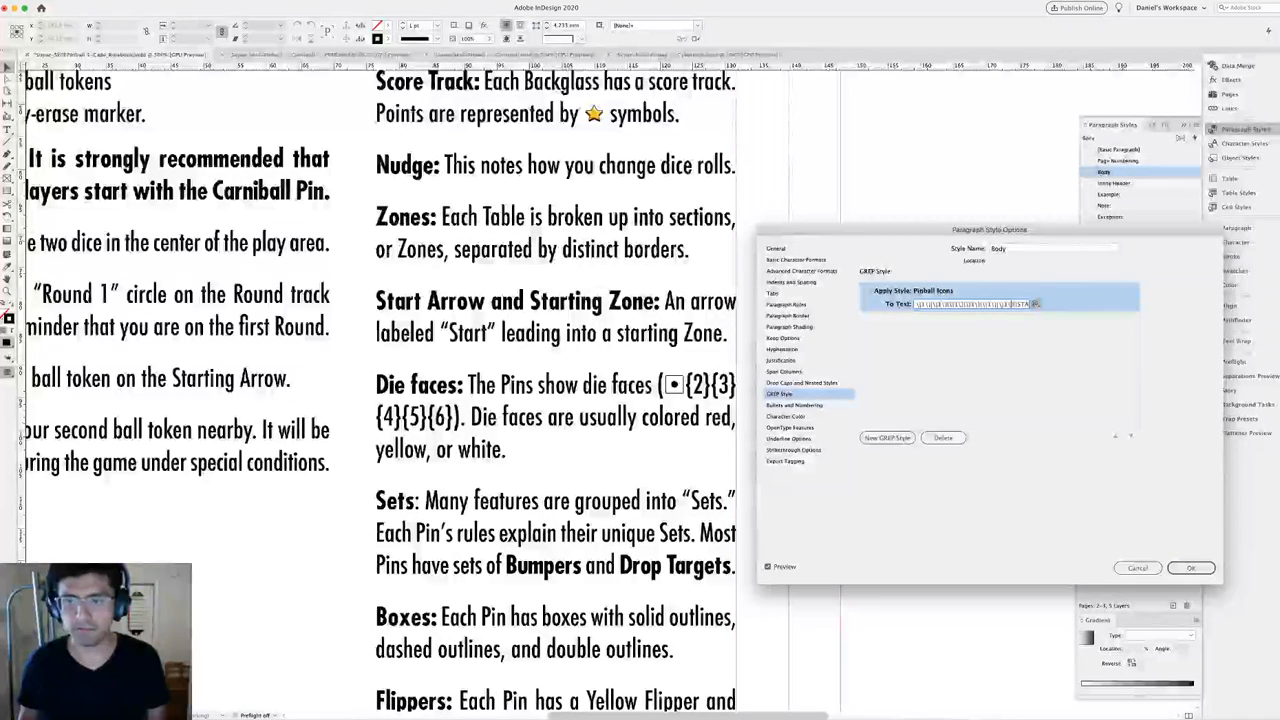
pyautogui.click(941, 304)
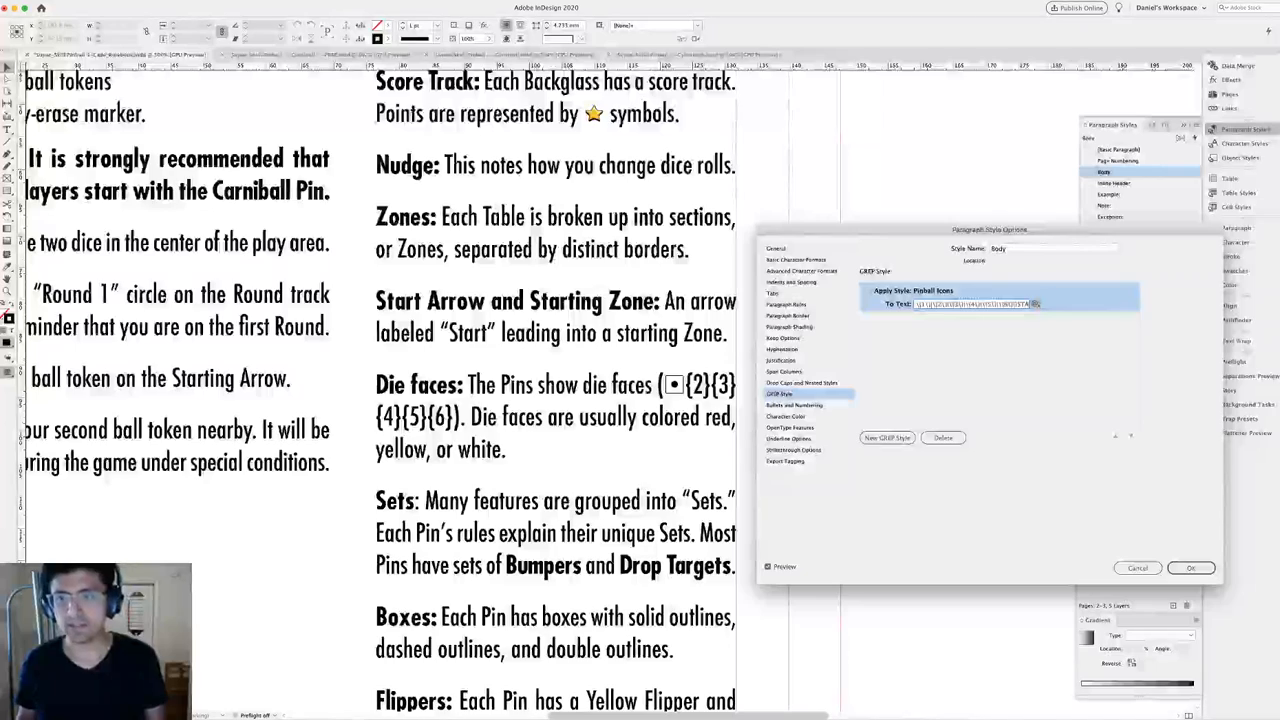
pyautogui.click(957, 345)
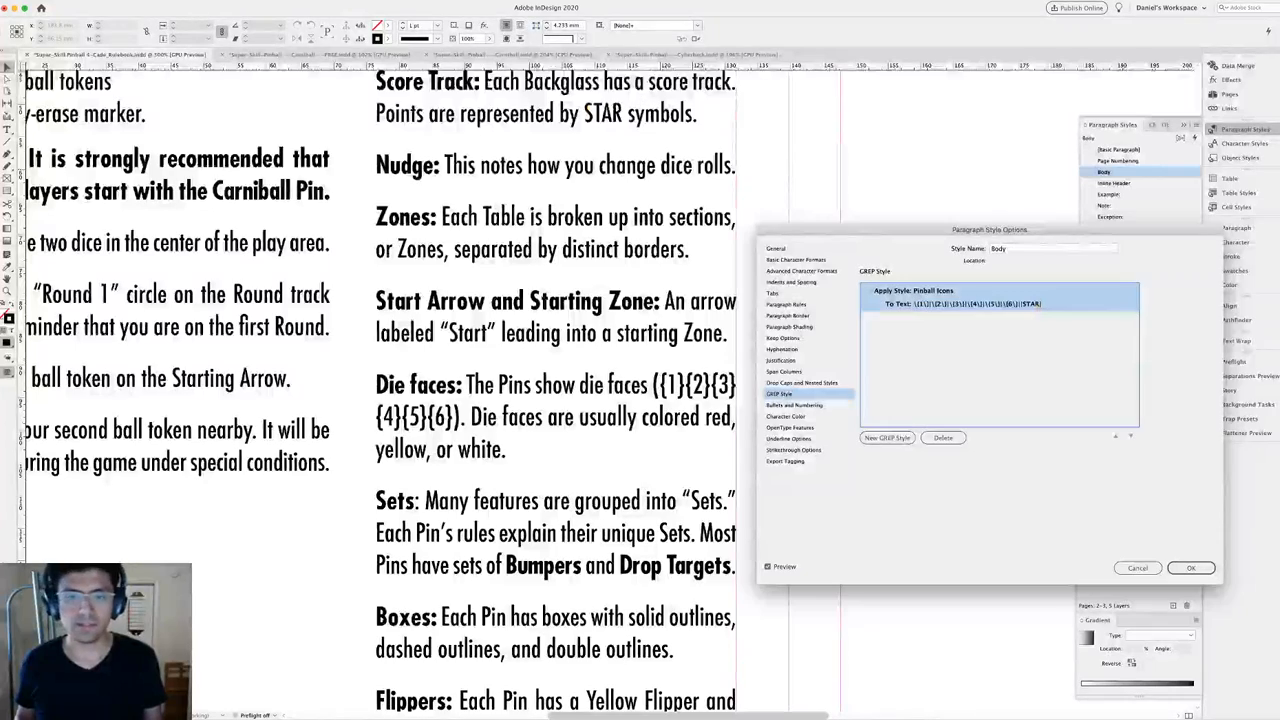
# Correct the Pinball Icons GREP pattern where the \{6\} alternative meets STAR, and accept the Body style changes.
pyautogui.click(953, 304)
pyautogui.click(930, 304)
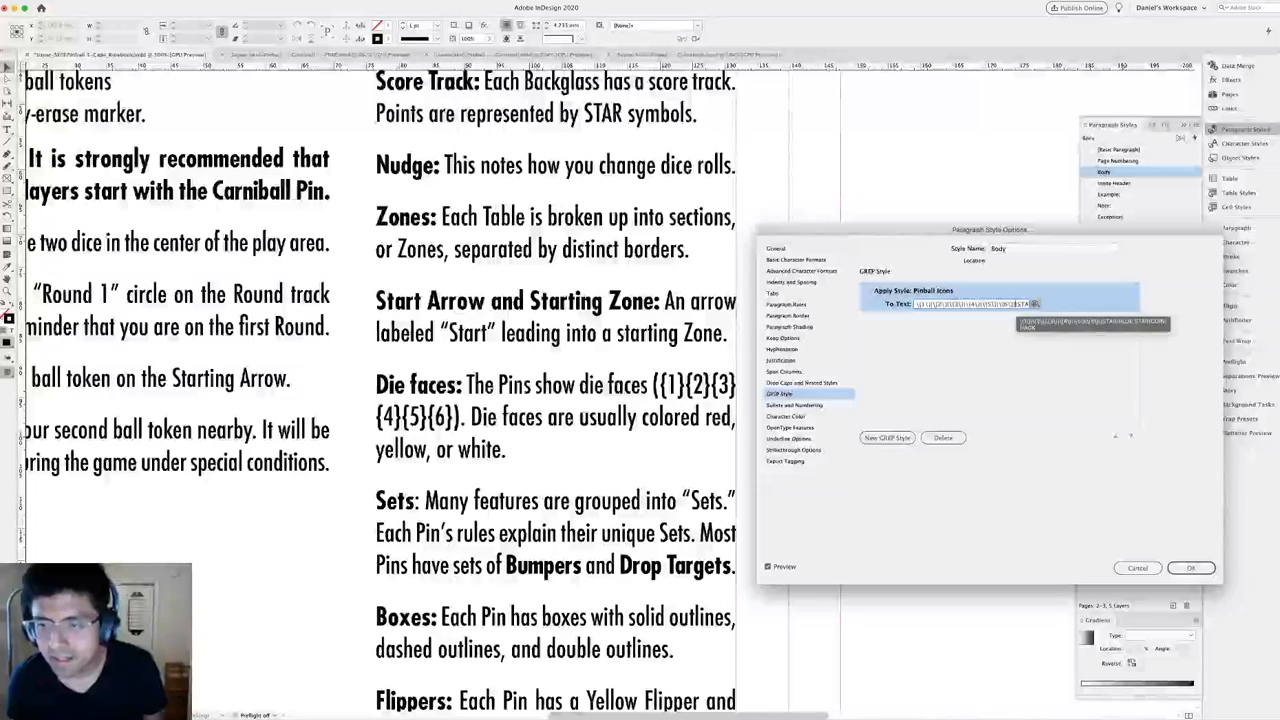
pyautogui.click(1024, 314)
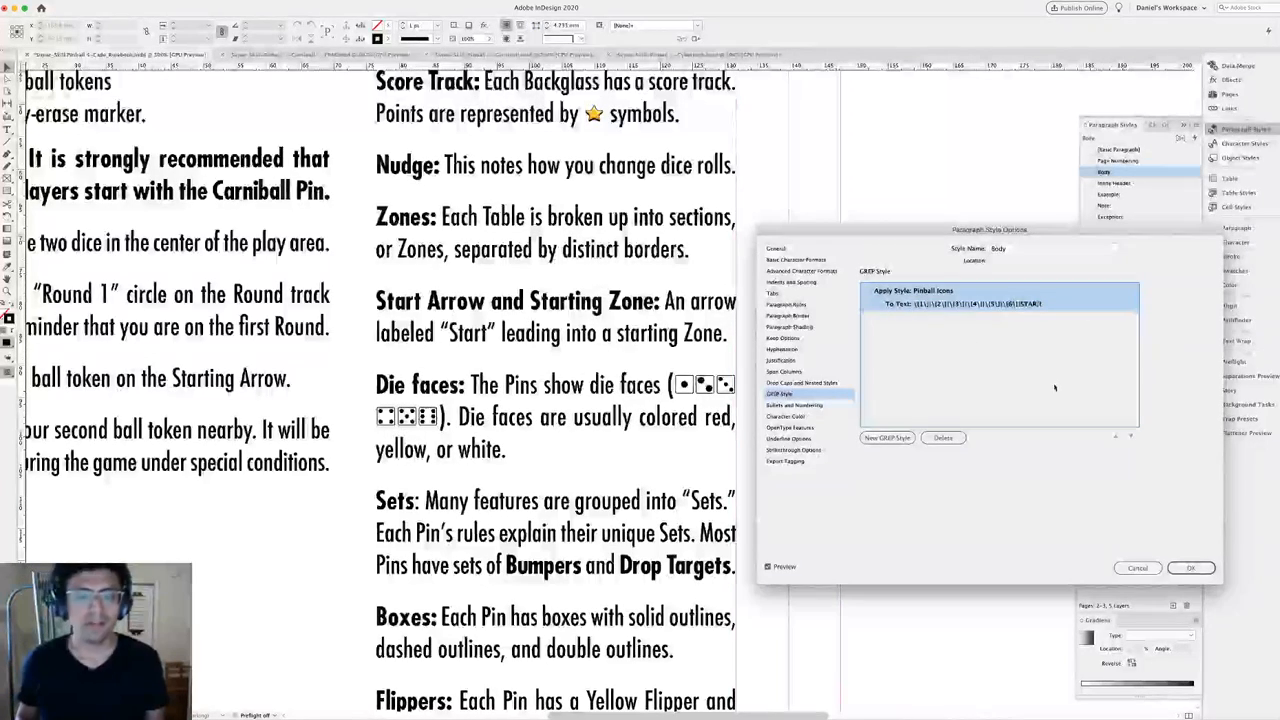
pyautogui.click(1030, 305)
pyautogui.press('Right')
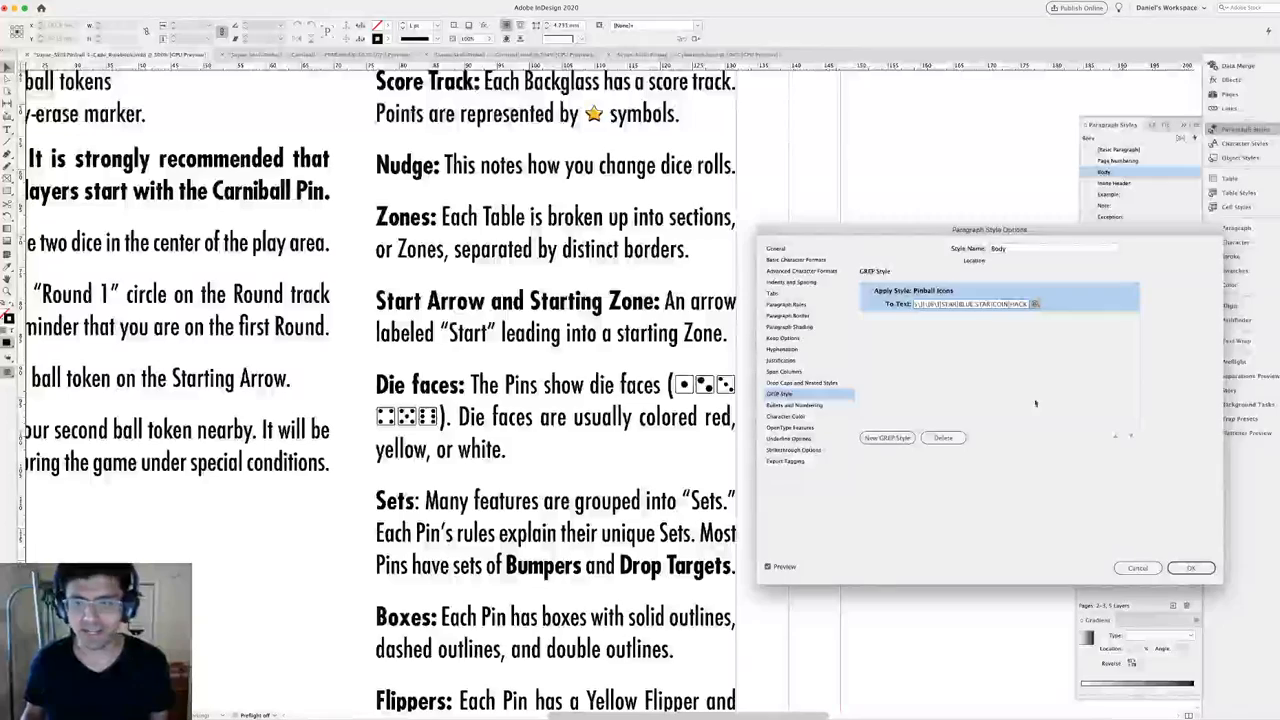
pyautogui.click(1190, 568)
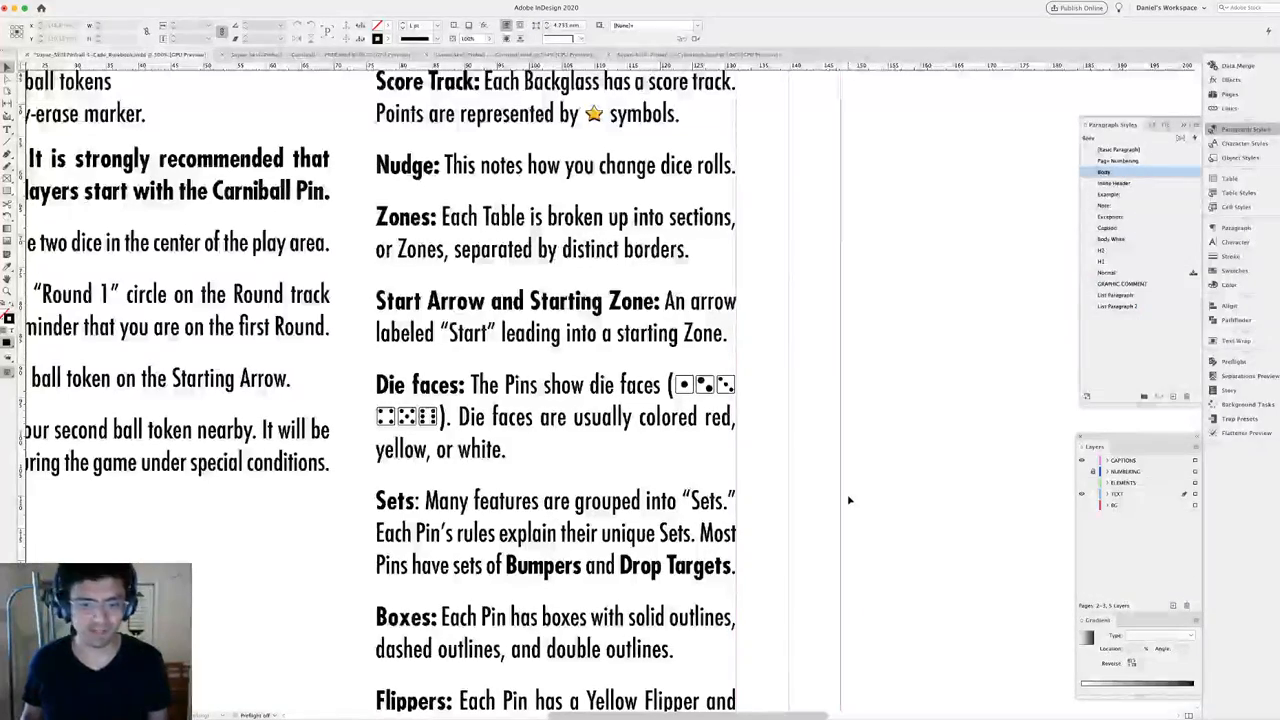
# Examine the highlighted star icon in the bold "2 STARs:" bonus entry under Groove Bonuses, undoing any stray text entry.
pyautogui.press('super+0')
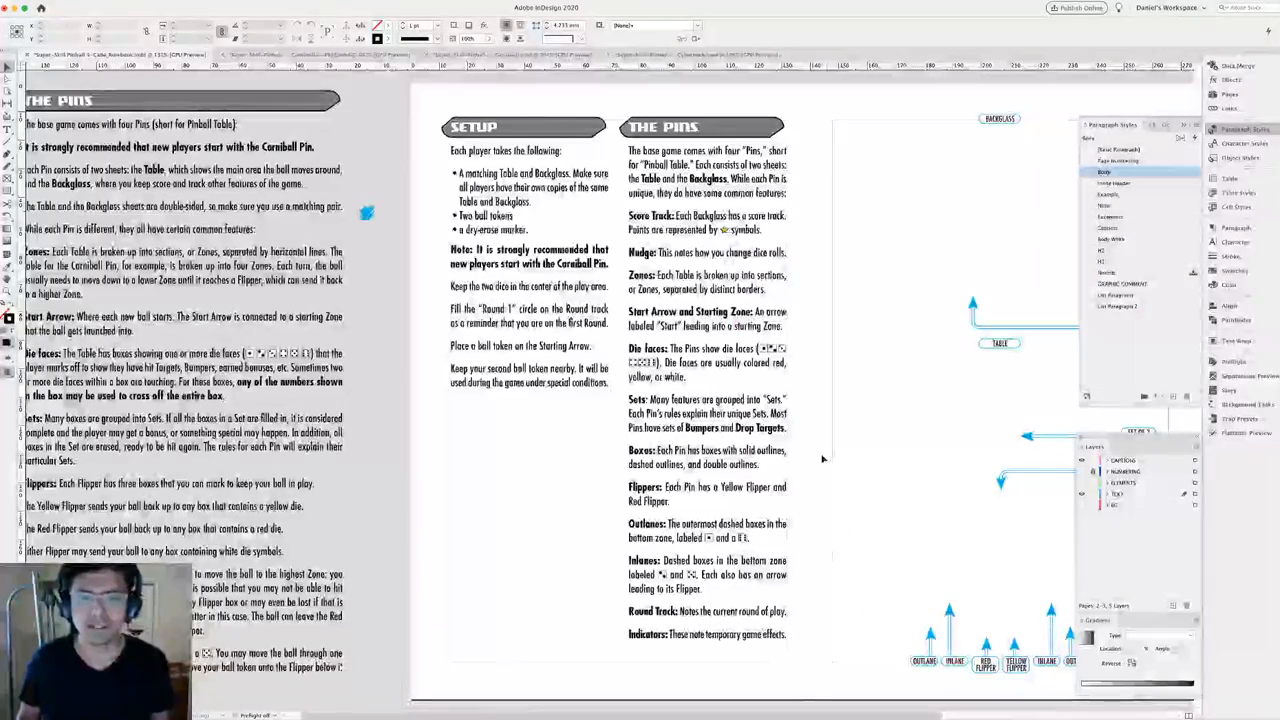
pyautogui.press('super+shift+Page_Down')
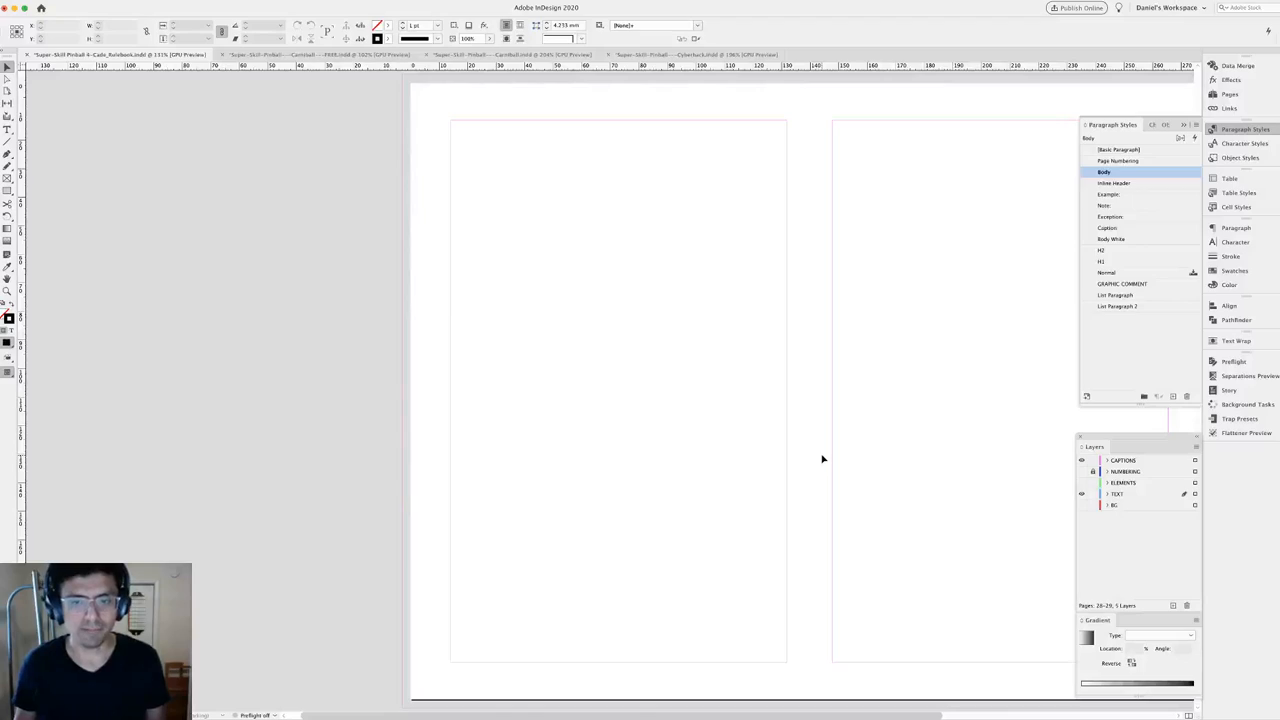
pyautogui.hotkey('alt', 'pageup')
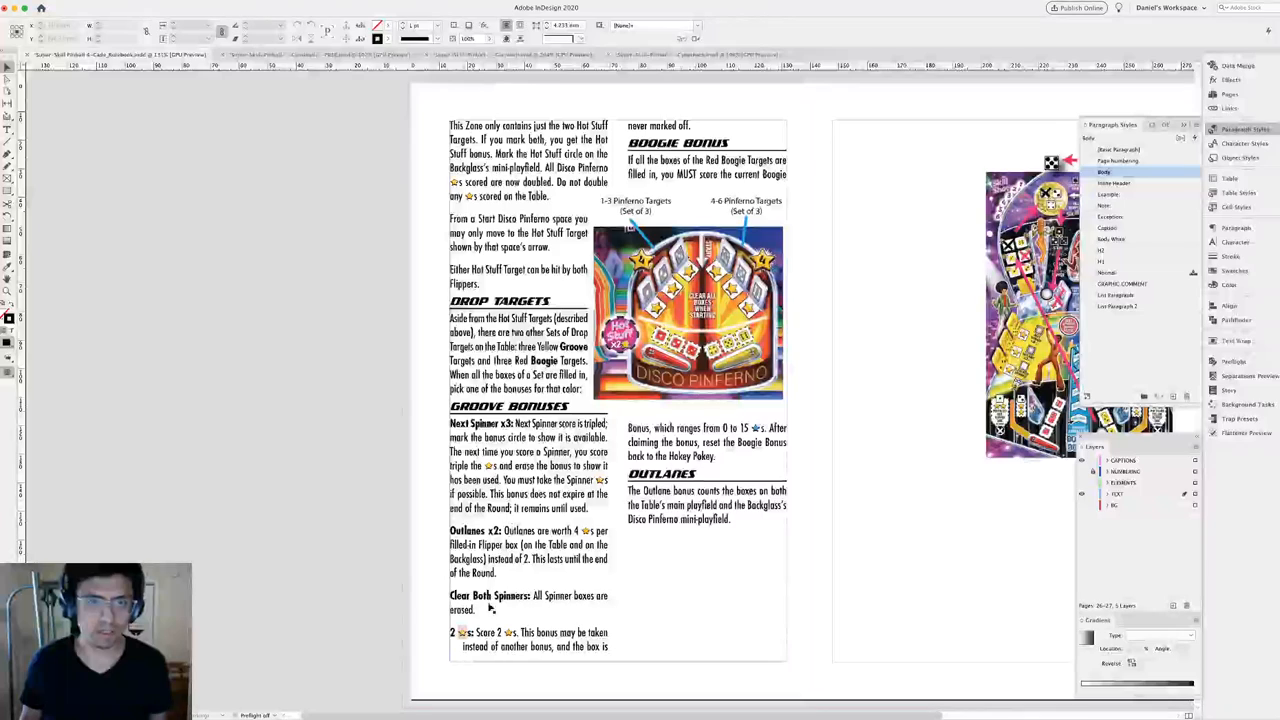
pyautogui.click(461, 646)
pyautogui.doubleClick(462, 634)
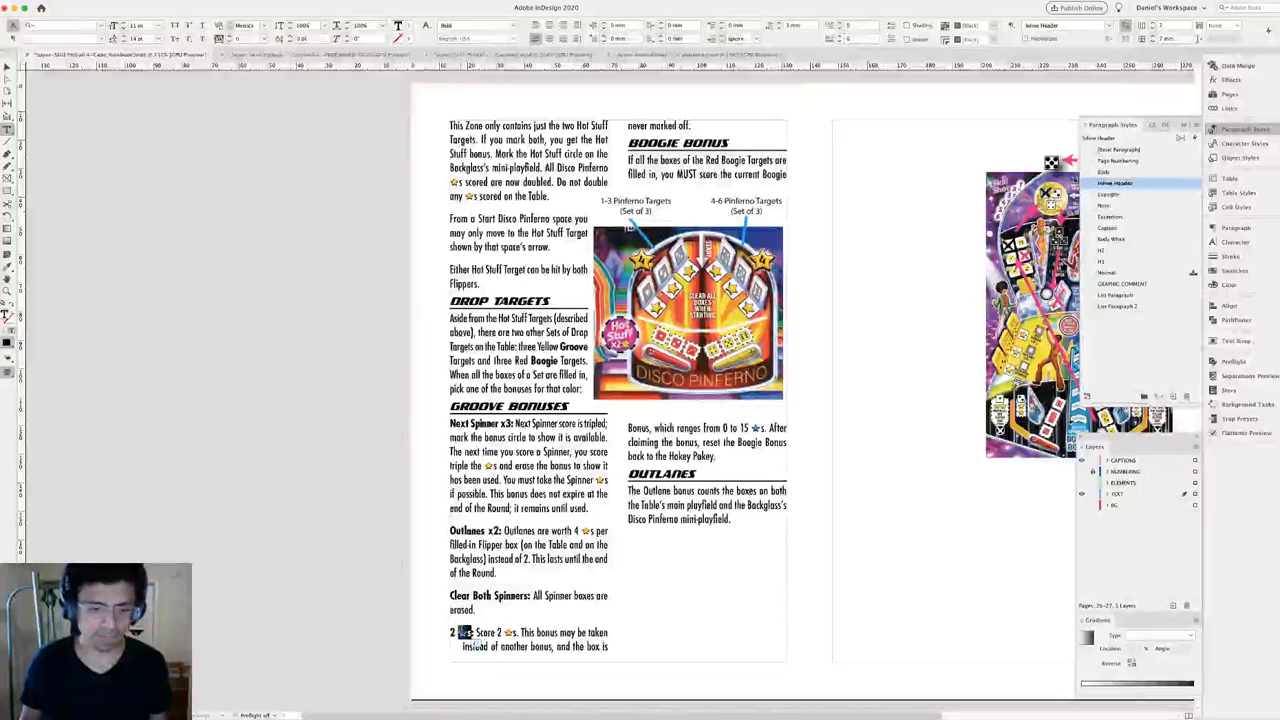
pyautogui.press('super+equal')
pyautogui.press('super+equal')
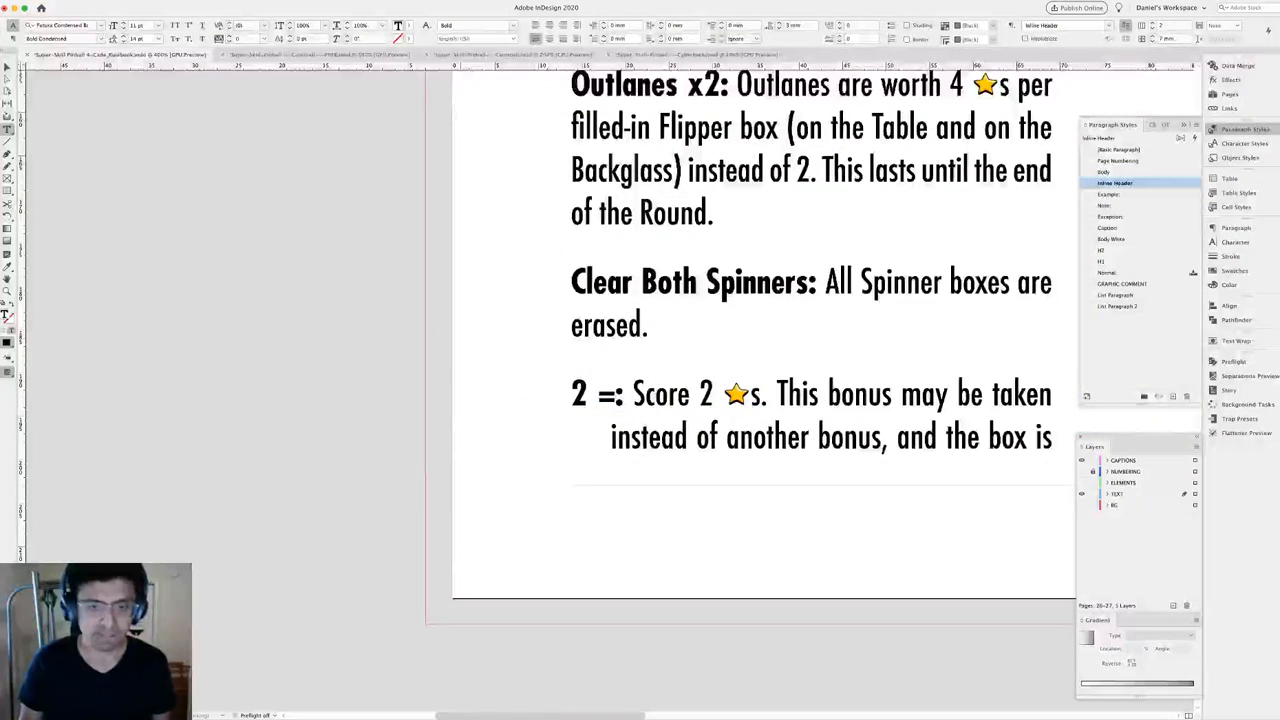
pyautogui.press('Escape')
pyautogui.click(390, 509)
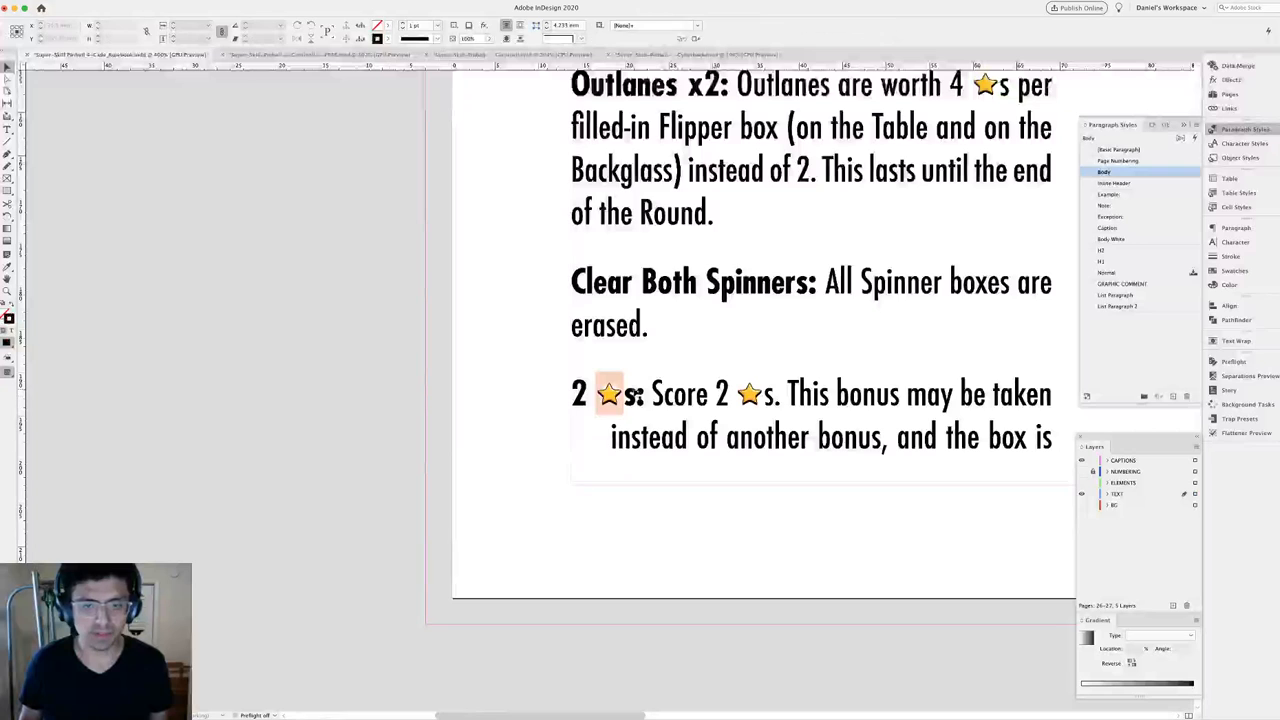
# Check the highlighted star in the "2 STARs:" entry by moving through its underlying characters and selecting part of it, and leave text editing.
pyautogui.doubleClick(622, 395)
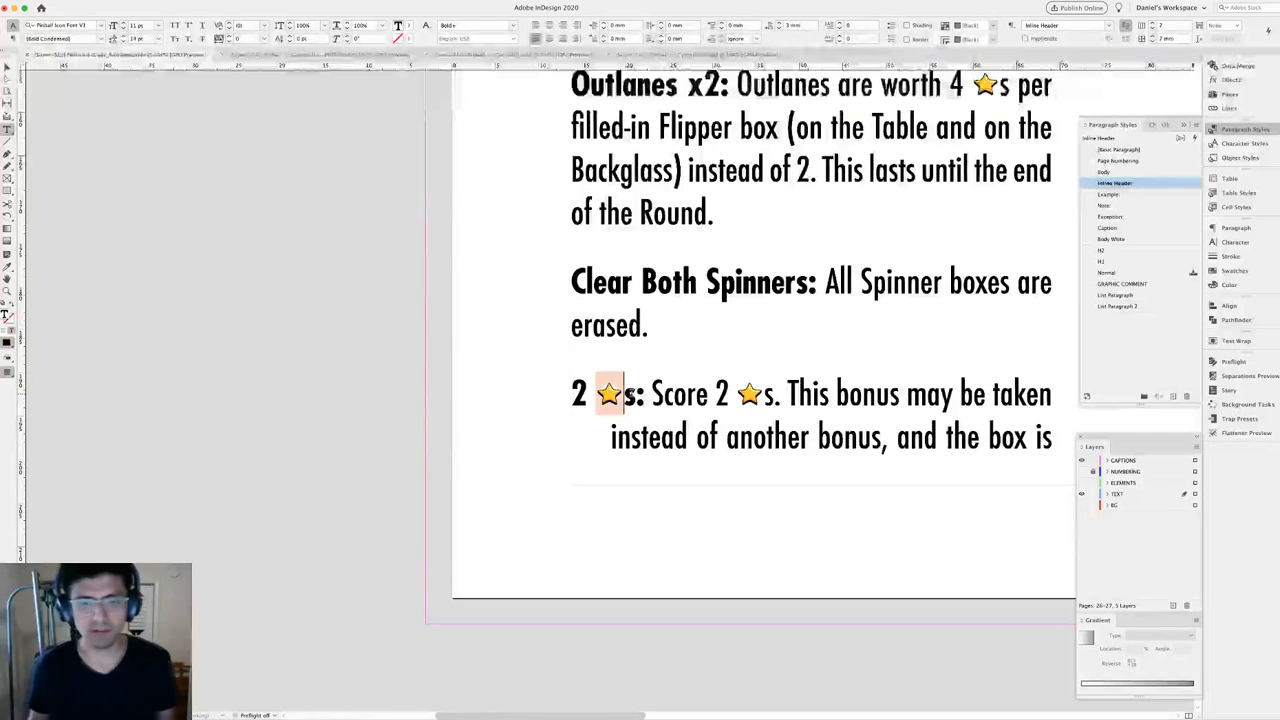
pyautogui.press('Left')
pyautogui.press('Left')
pyautogui.press('Left')
pyautogui.press('Left')
pyautogui.press('Left')
pyautogui.press('Right')
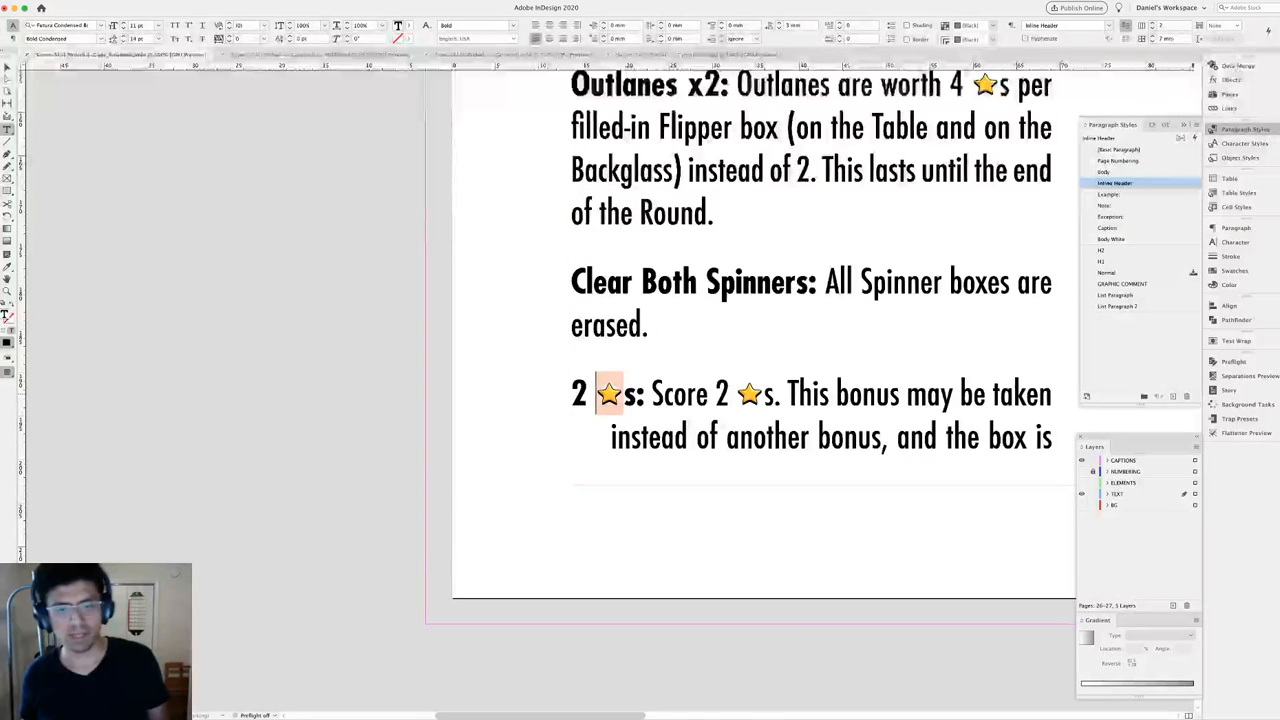
pyautogui.hotkey('shift', 'Right')
pyautogui.hotkey('shift', 'Right')
pyautogui.press('Escape')
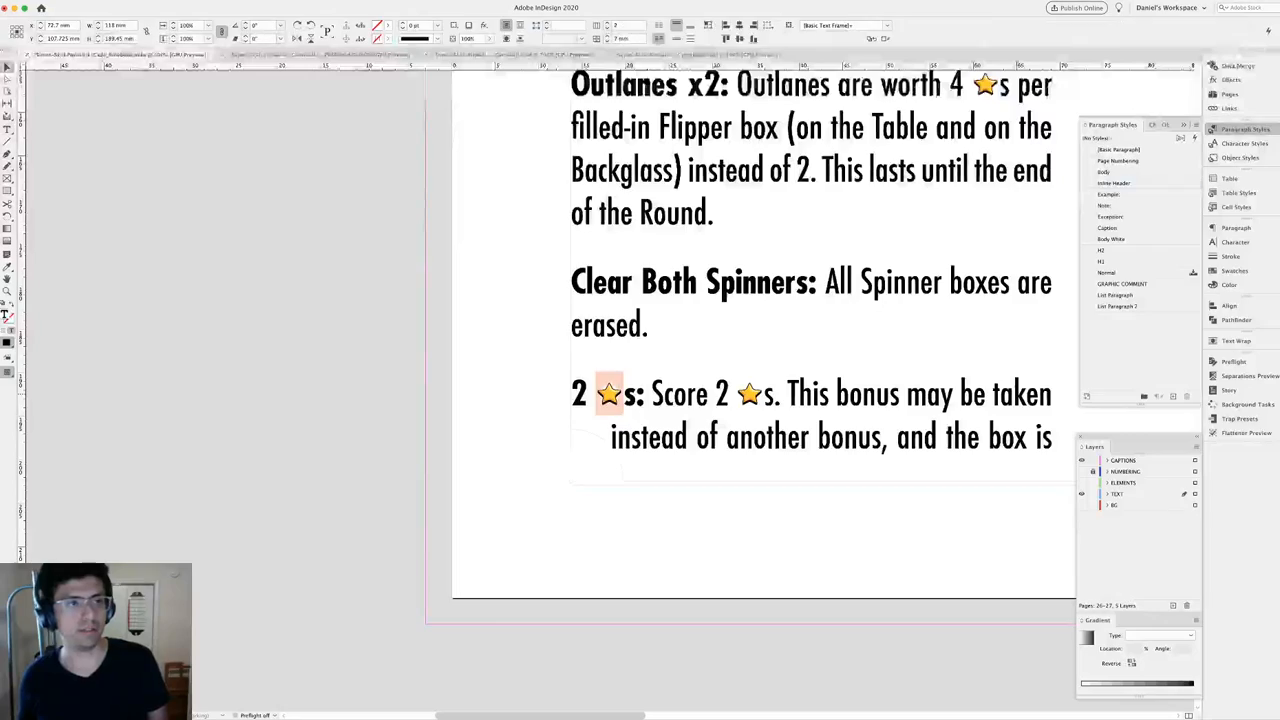
pyautogui.click(403, 449)
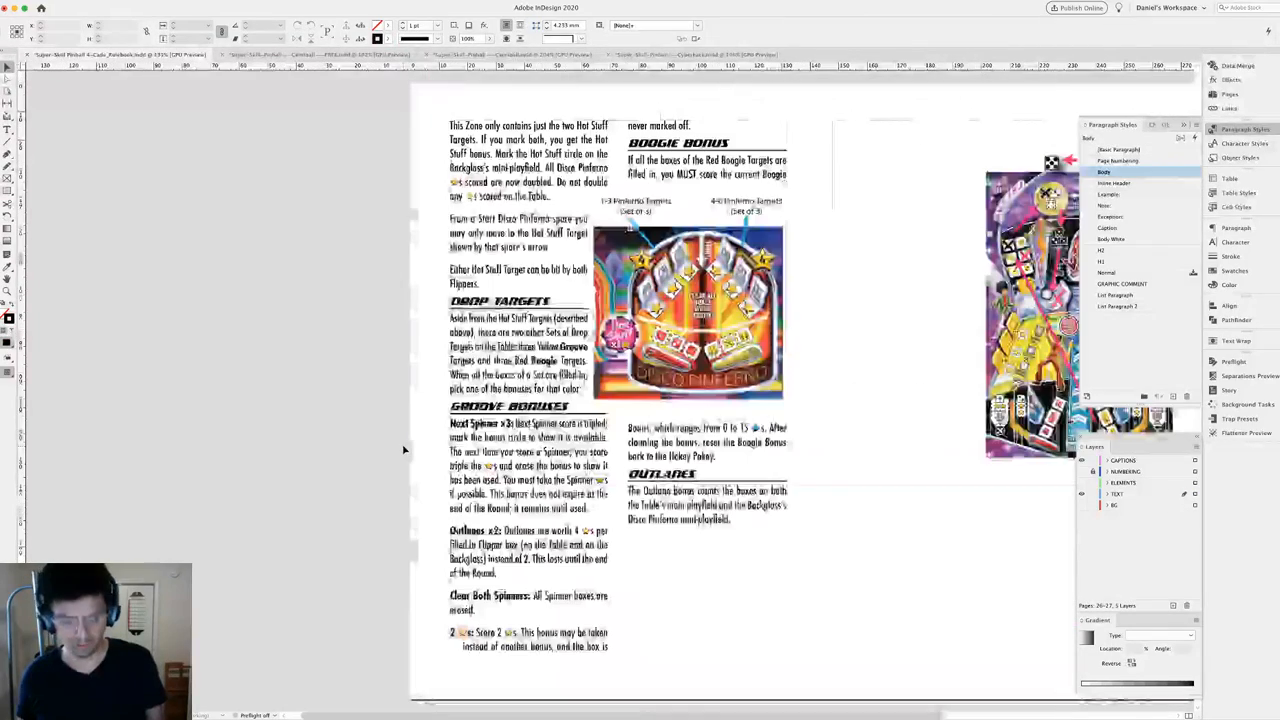
# Review the icons on the preceding Dance Fever and Dragonslayer spreads, and examine the coin icon in the Phantasm paragraph up close.
pyautogui.press('super+0')
pyautogui.hotkey('shift', 'pageup')
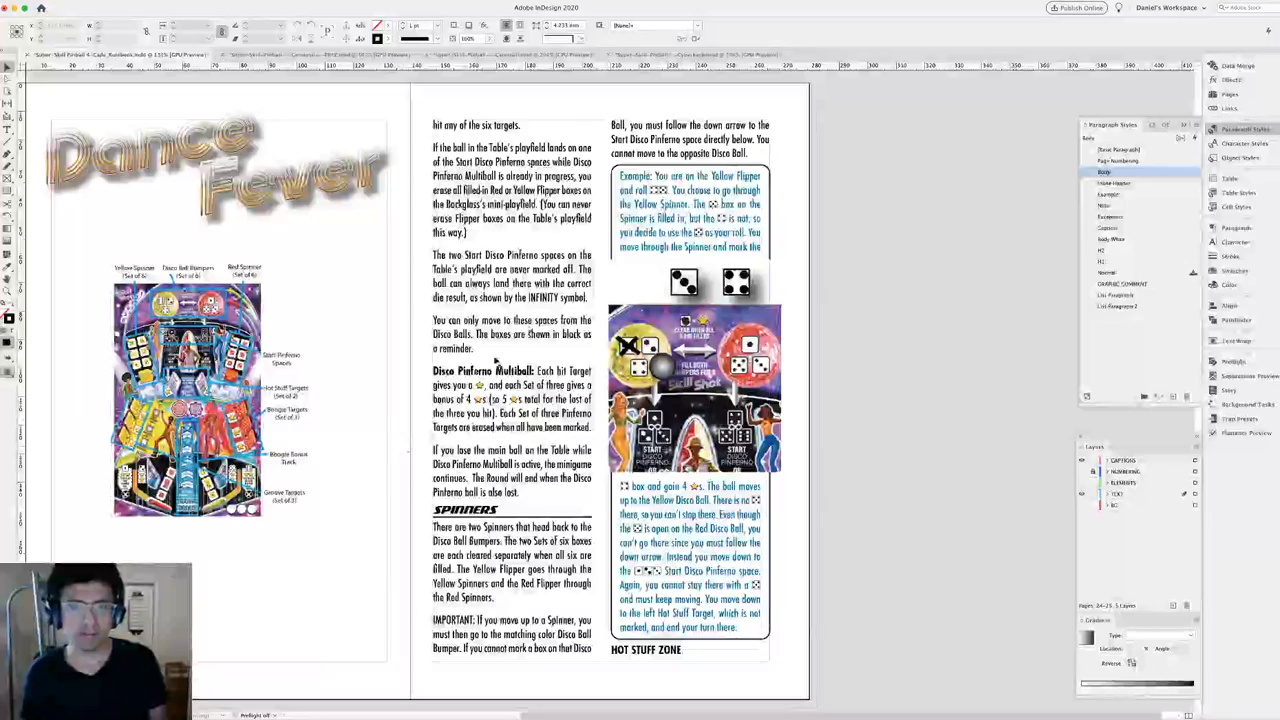
pyautogui.hscroll(-5, 621, 247)
pyautogui.hotkey('shift', 'pageup')
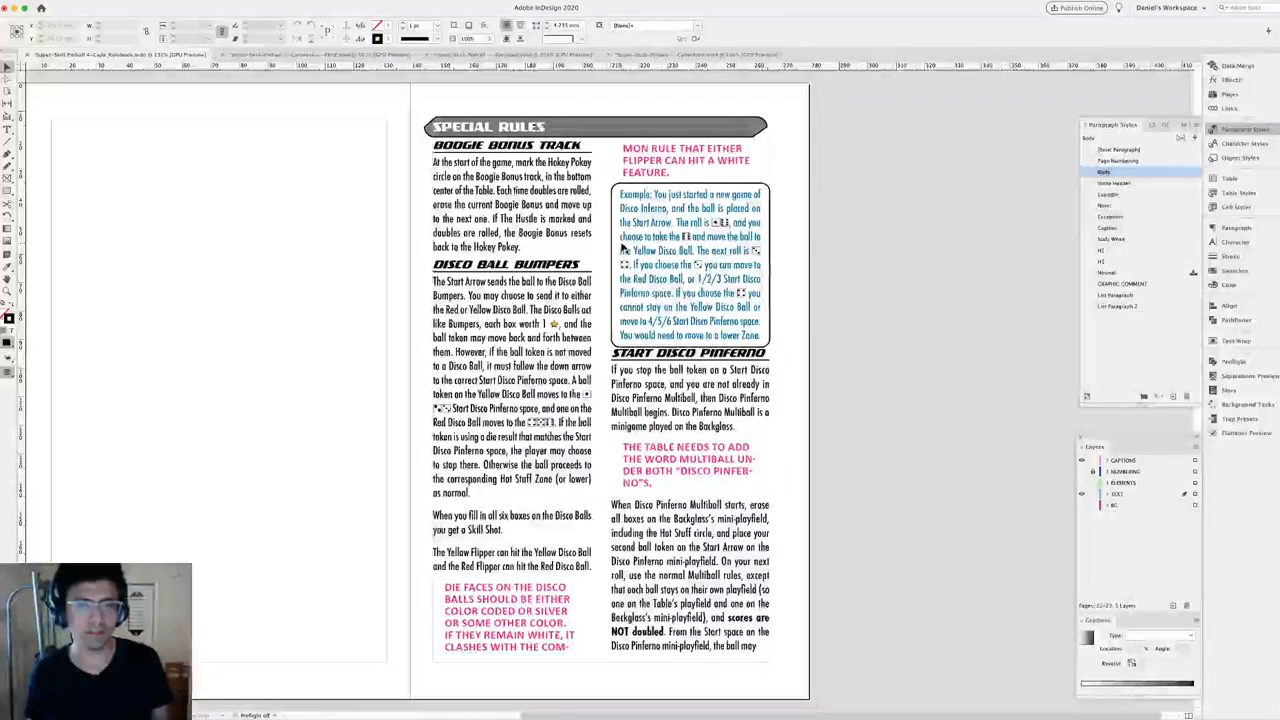
pyautogui.hscroll(-5, 621, 247)
pyautogui.hotkey('shift', 'pageup')
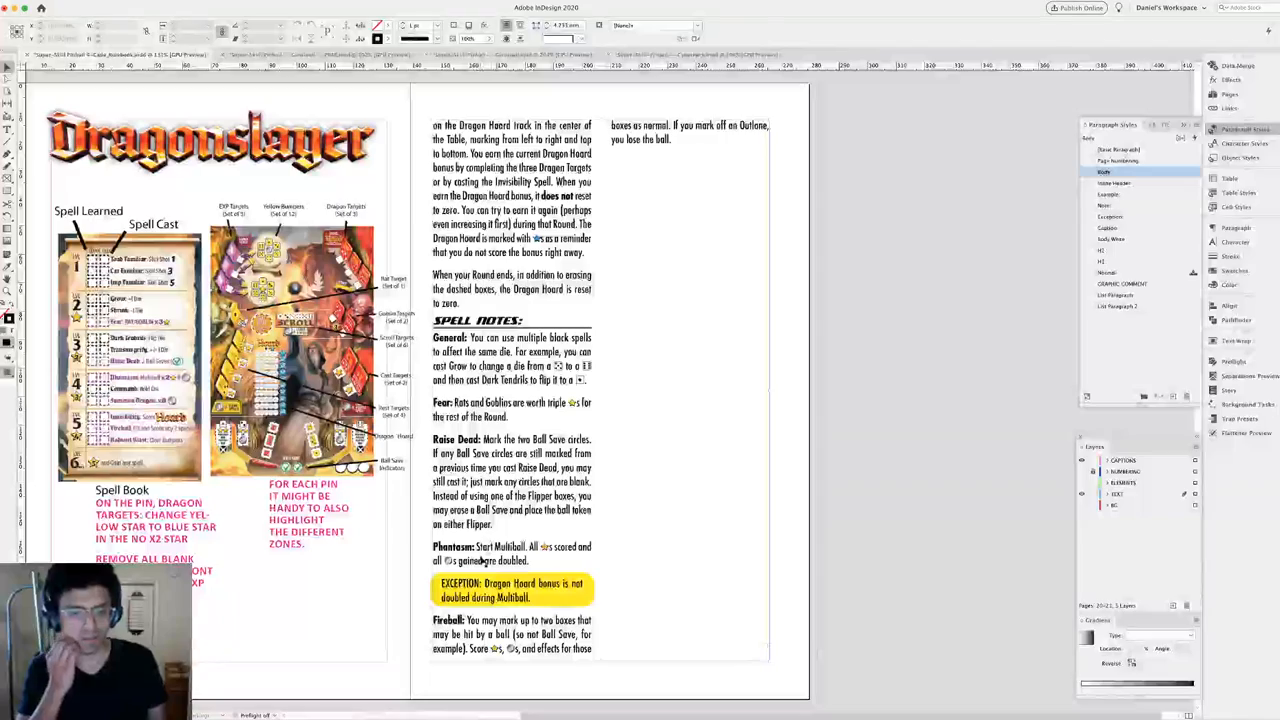
pyautogui.doubleClick(483, 562)
pyautogui.press('super+equal')
pyautogui.press('super+equal')
pyautogui.press('super+equal')
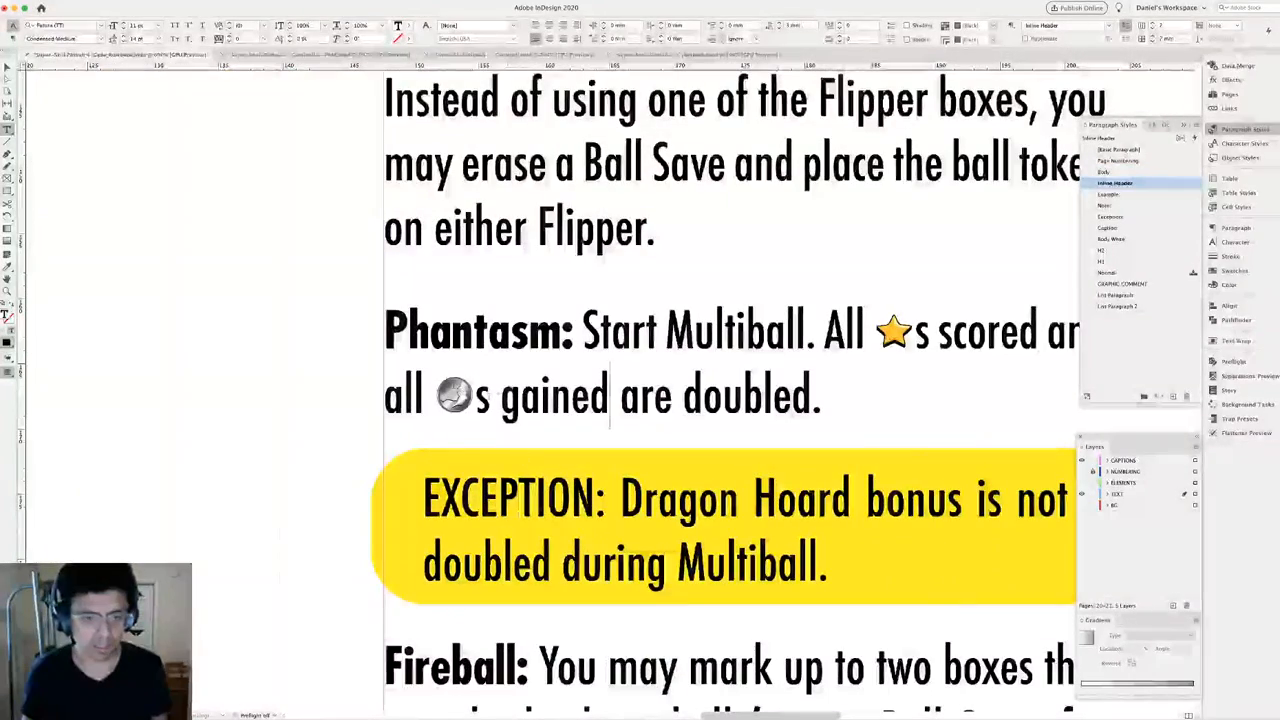
pyautogui.doubleClick(481, 398)
pyautogui.click(524, 400)
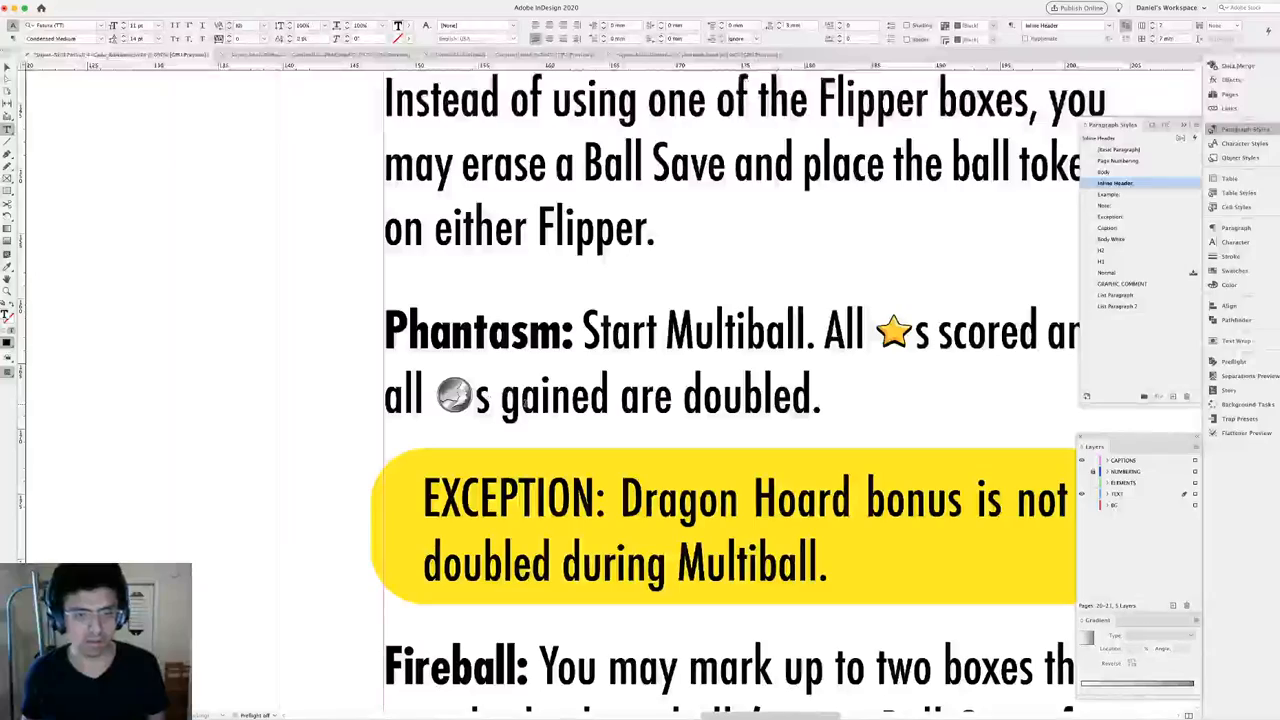
# In the Cyberhack rules, open Find/Change for Hack and replace Hacks in "Mark these Hacks on the Backglass" with HACK.
pyautogui.press('super+0')
pyautogui.hotkey('alt', 'pageup')
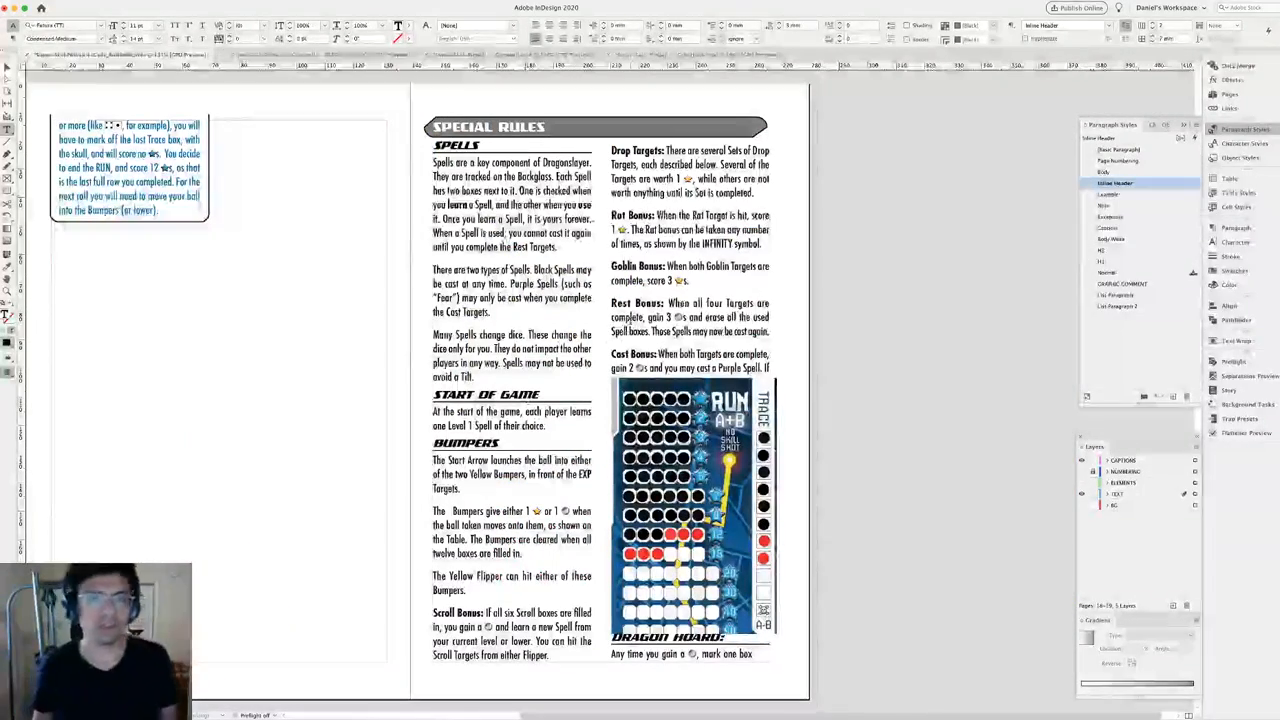
pyautogui.hotkey('alt', 'pageup')
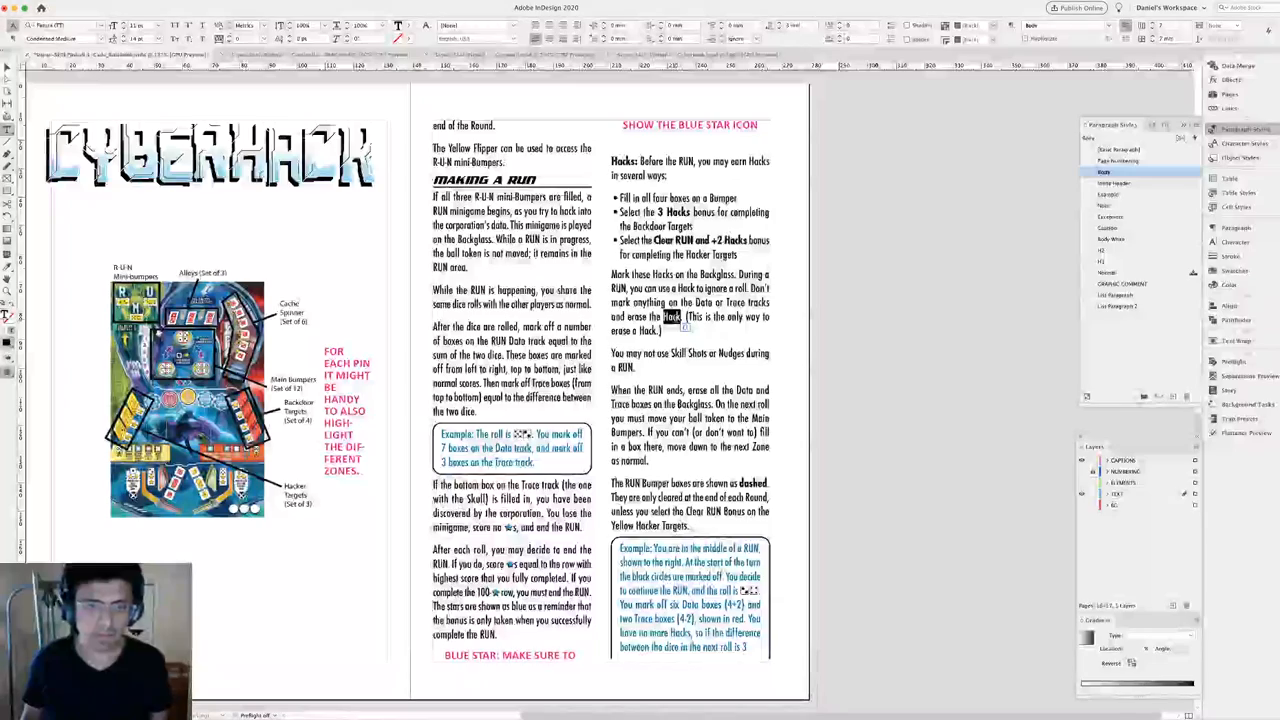
pyautogui.press('super+equal')
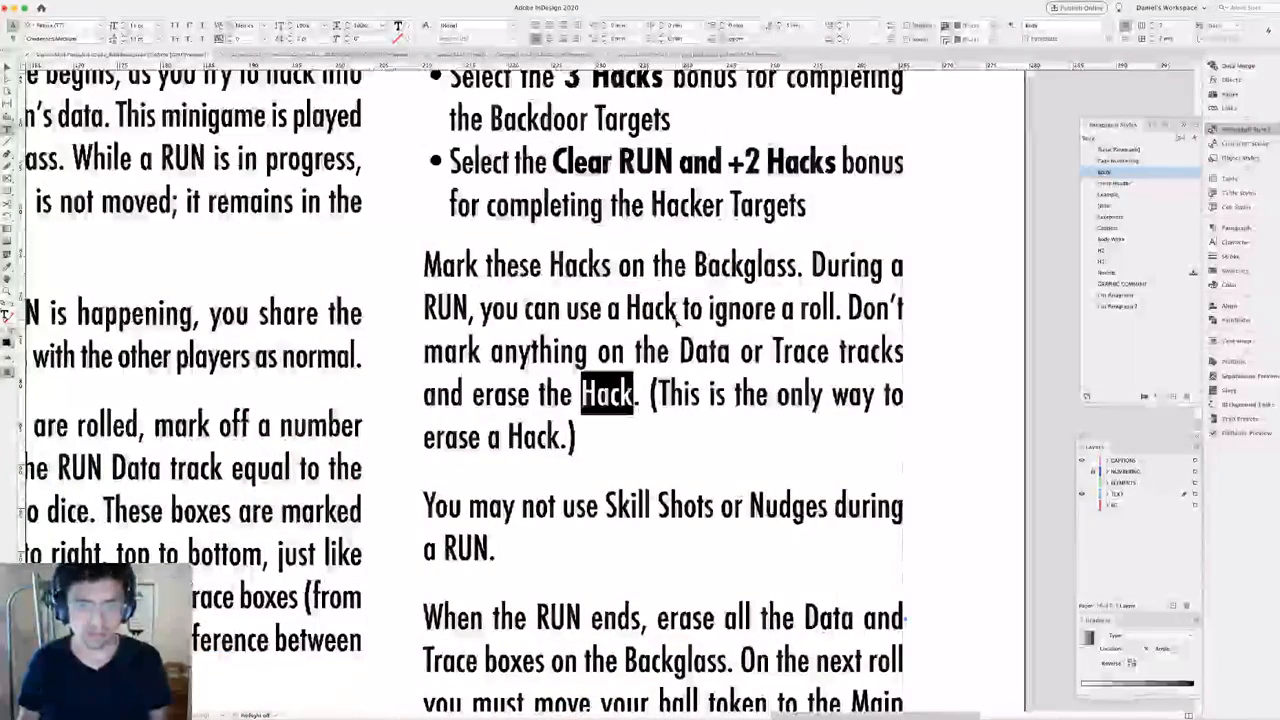
pyautogui.press('super+f')
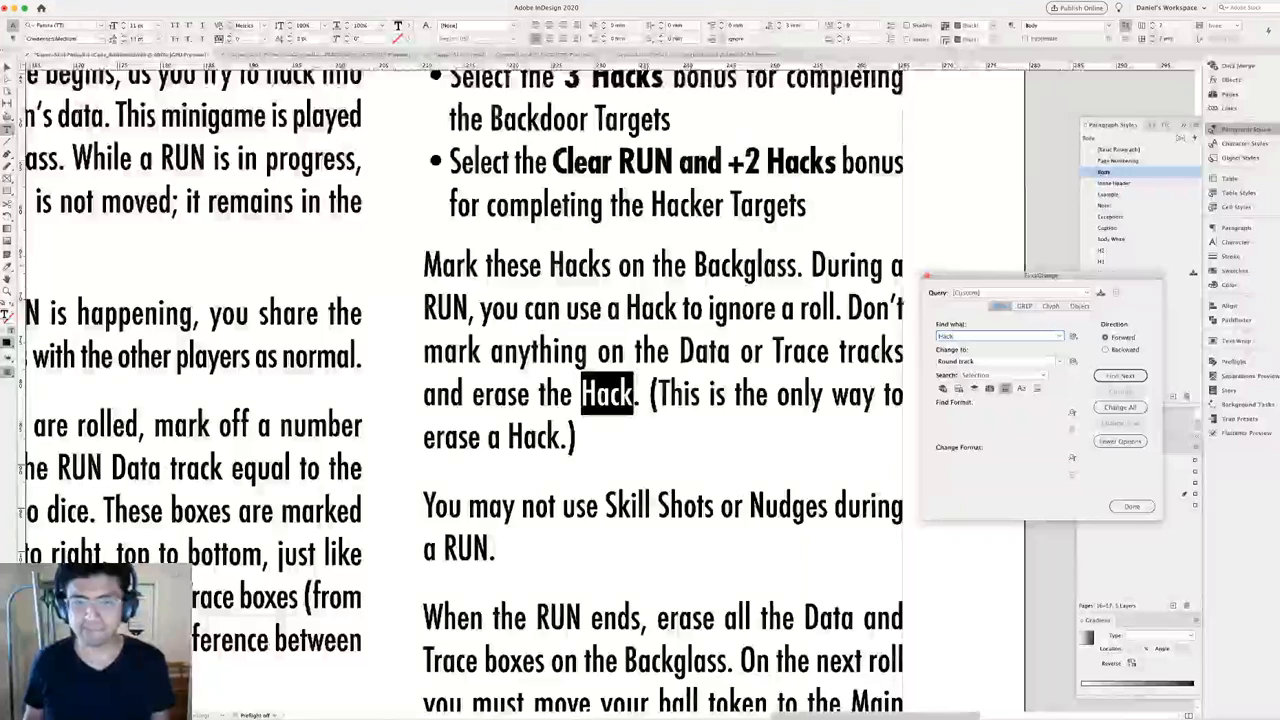
pyautogui.doubleClick(590, 268)
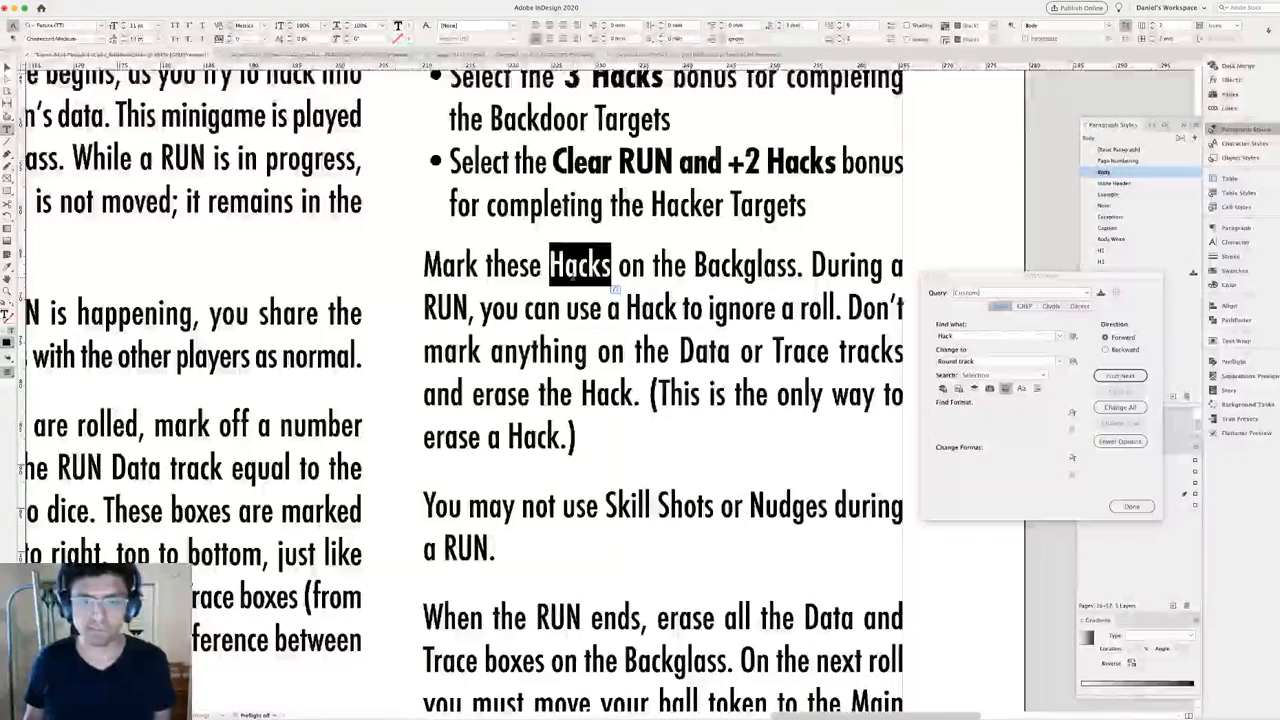
pyautogui.write('H')
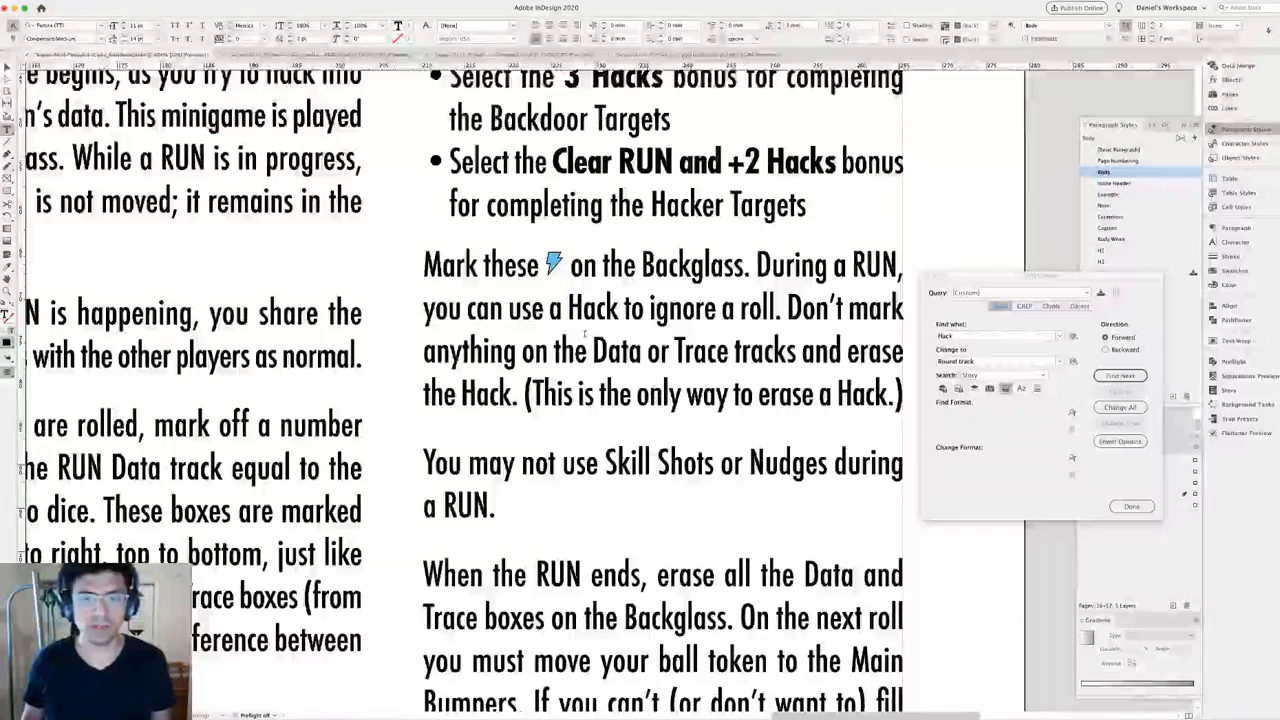
# Set Find/Change to replace Hack with HACK, matching whole words and case.
pyautogui.moveTo(570, 330); pyautogui.dragTo(620, 330)
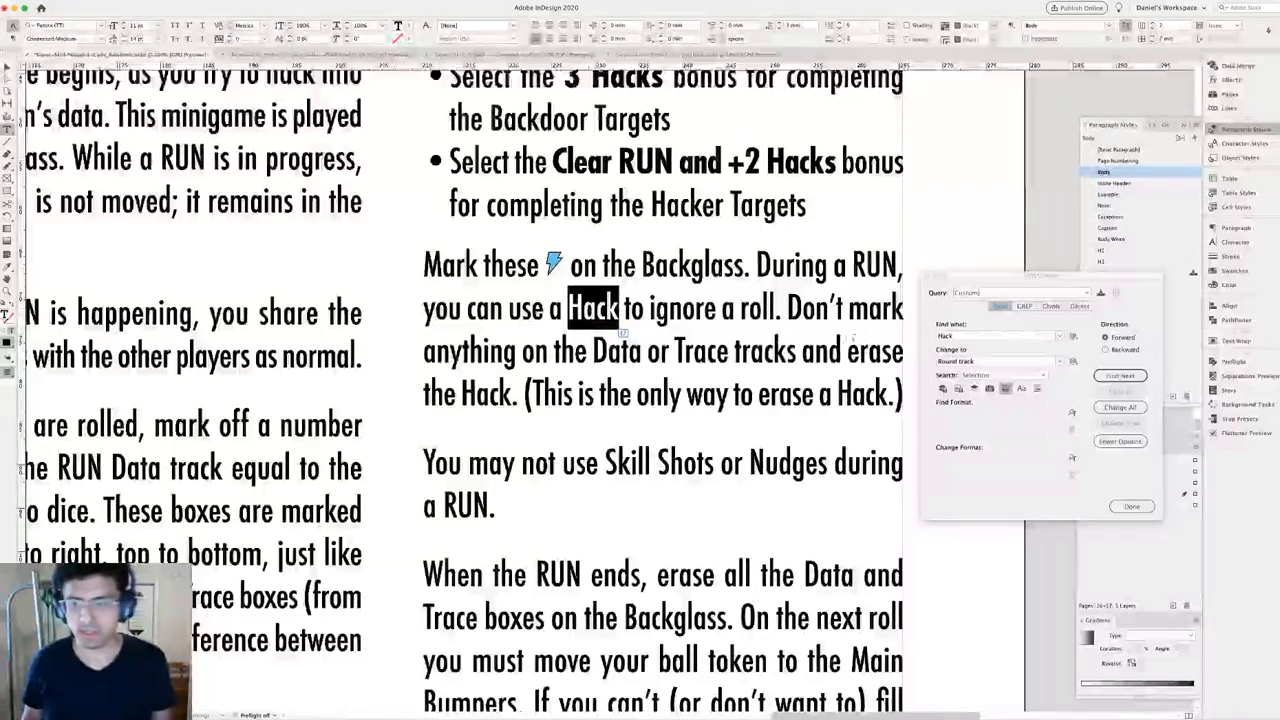
pyautogui.moveTo(938, 362); pyautogui.dragTo(977, 372)
pyautogui.press('BackSpace')
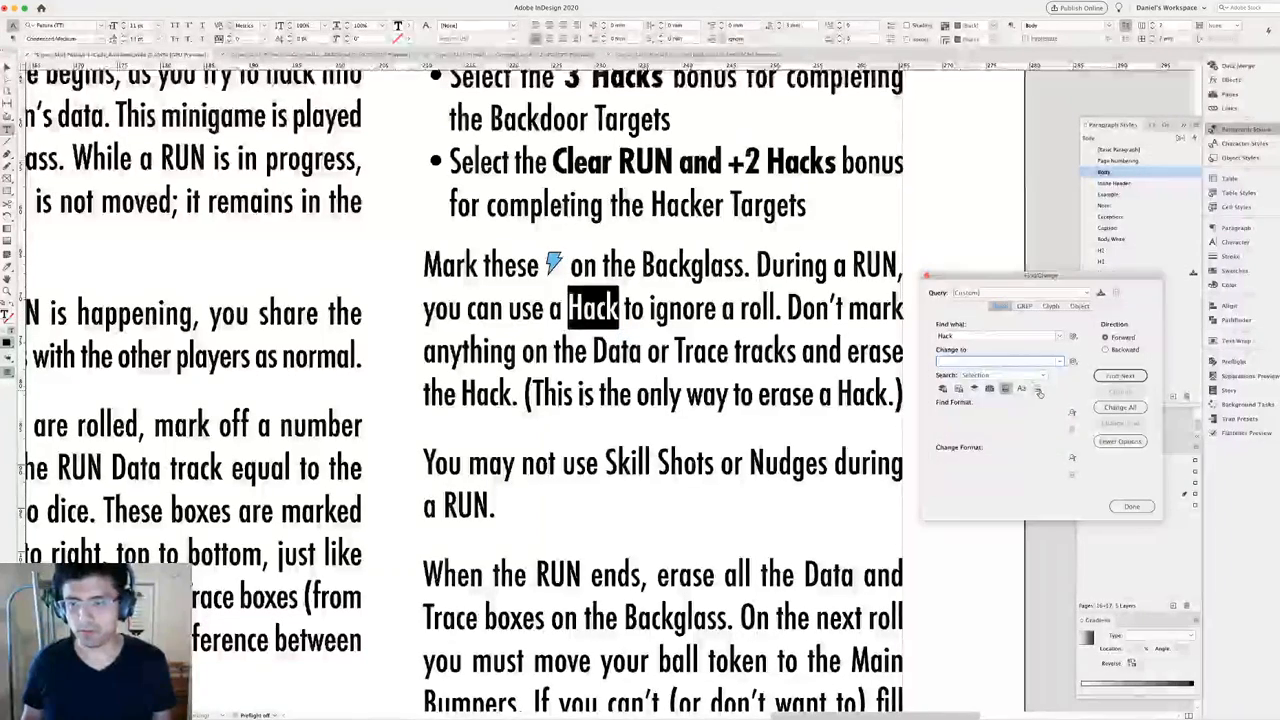
pyautogui.click(1038, 389)
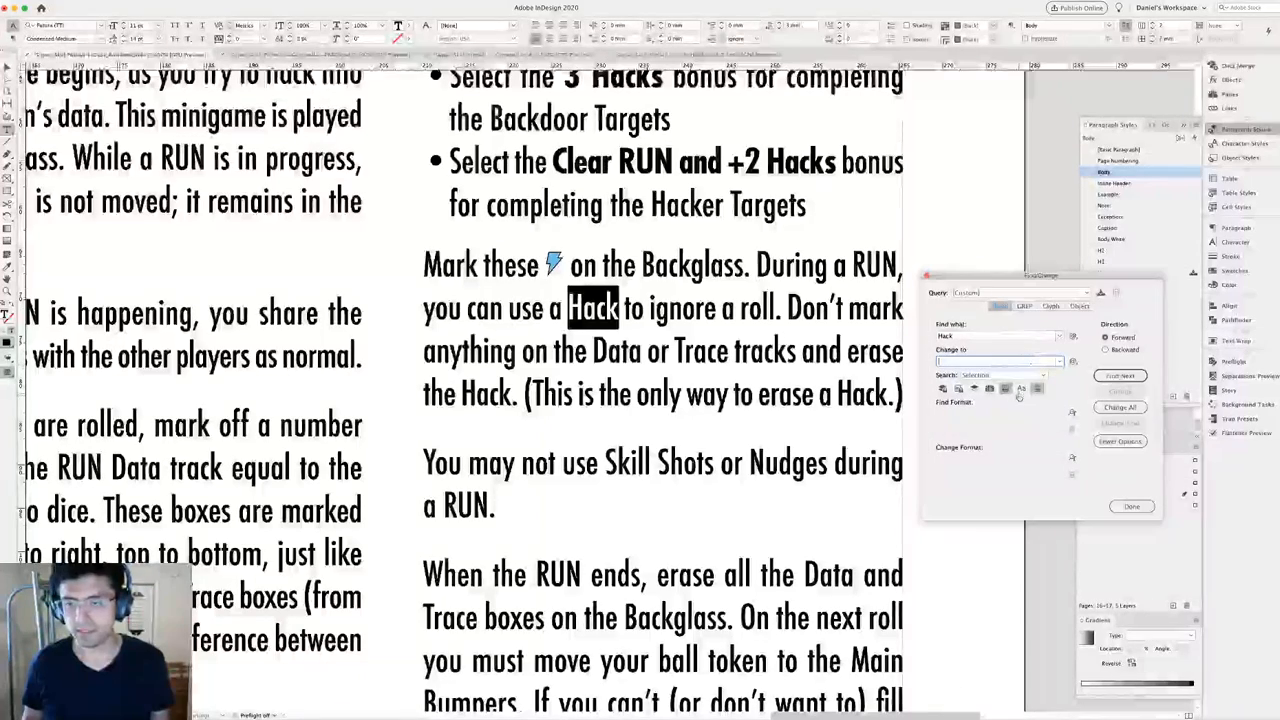
pyautogui.click(1020, 390)
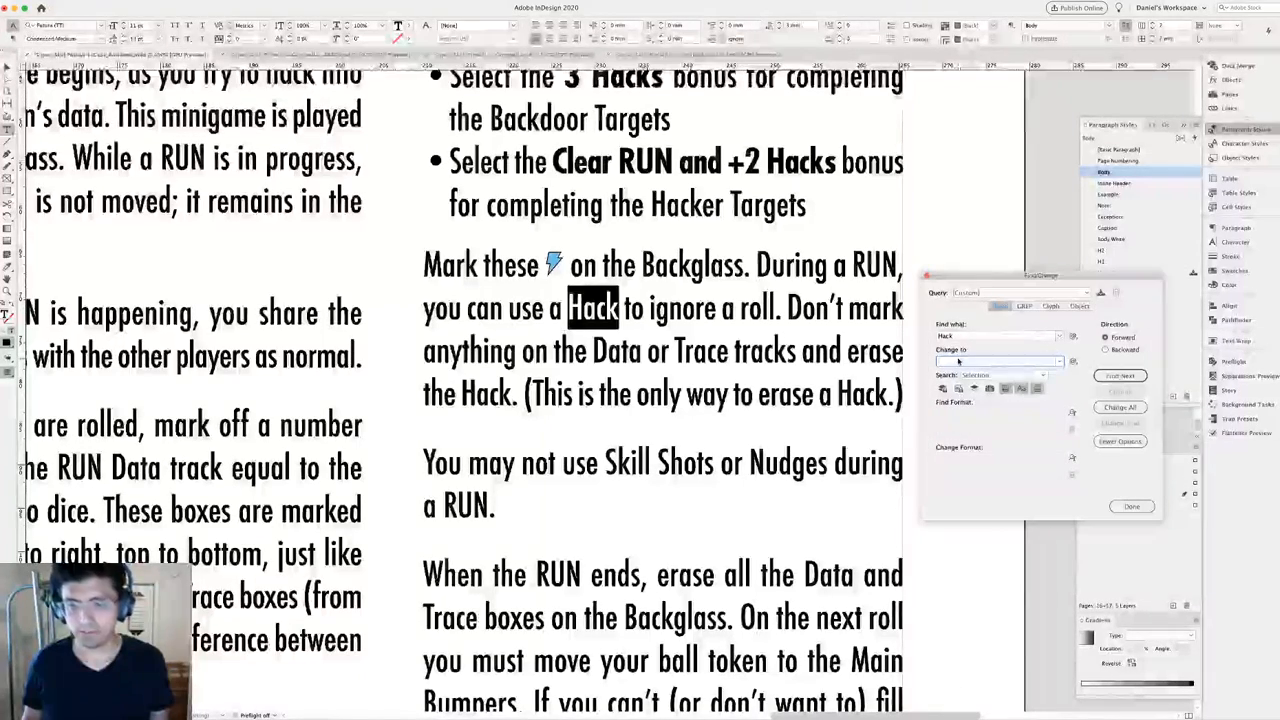
pyautogui.write('HACK')
# Extend the search to the whole document, change all Hack occurrences to HACK, and leave text editing.
pyautogui.click(1000, 375)
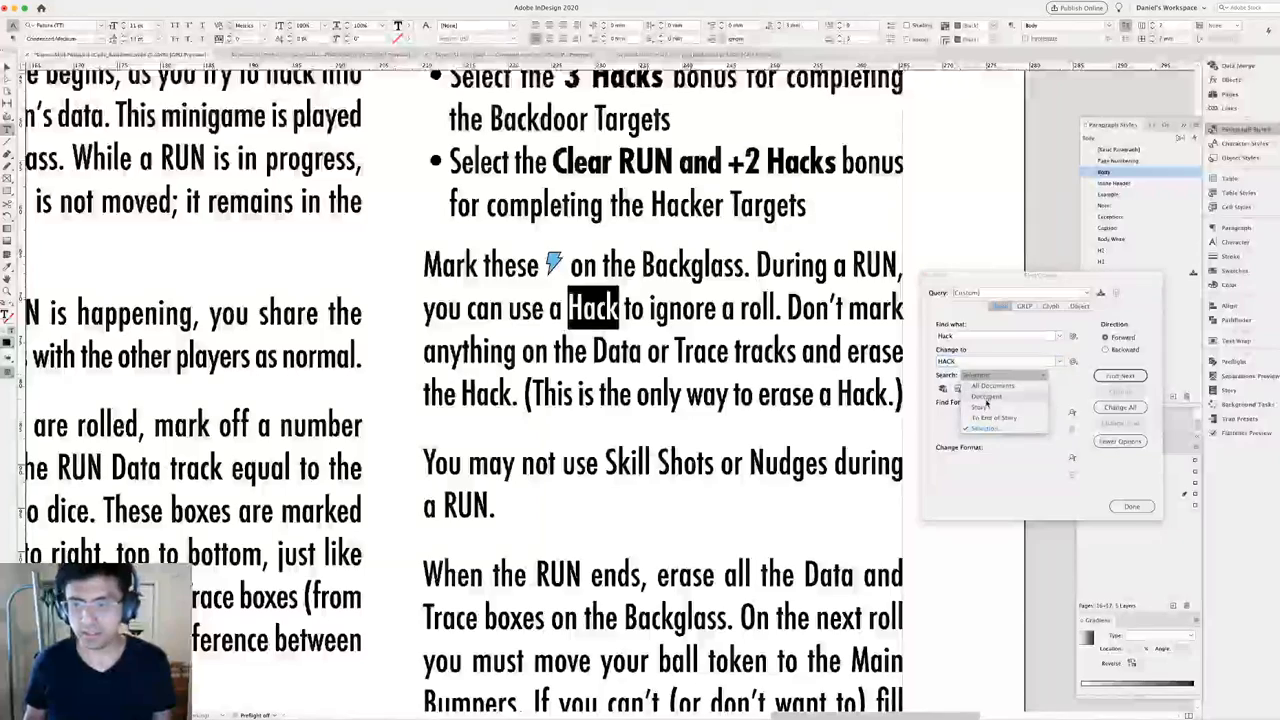
pyautogui.click(986, 397)
pyautogui.click(1120, 407)
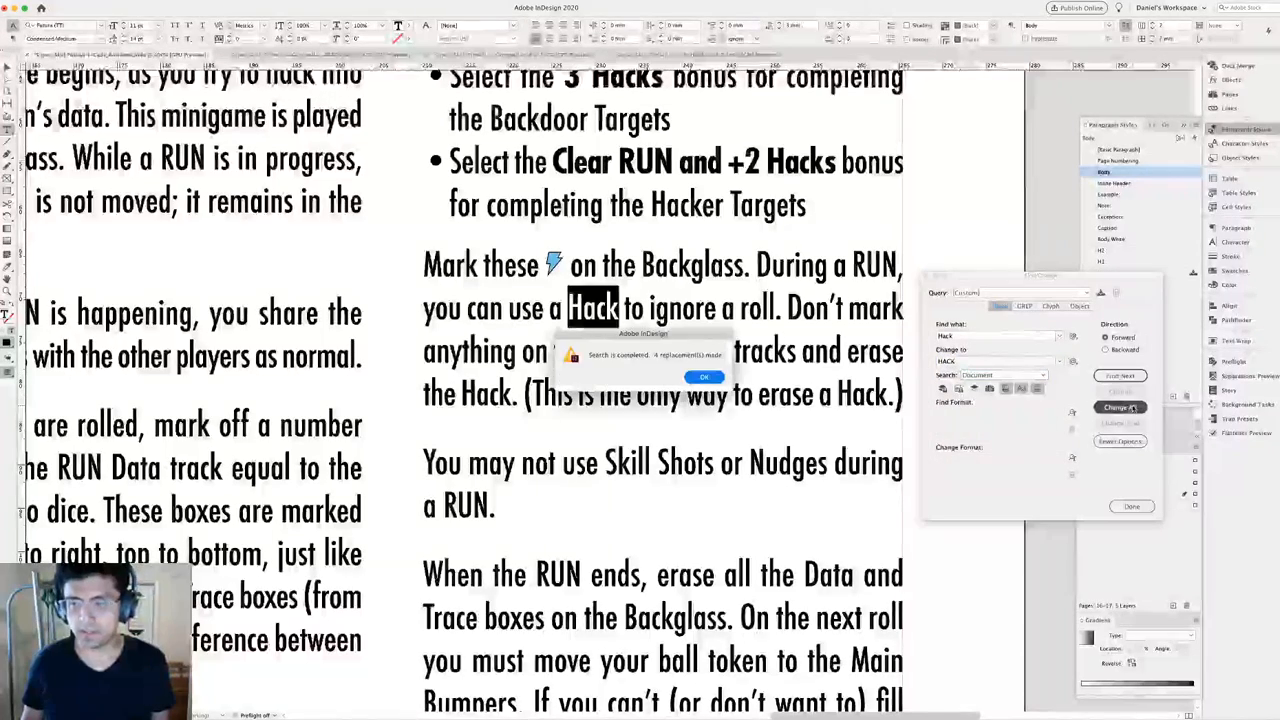
pyautogui.press('Return')
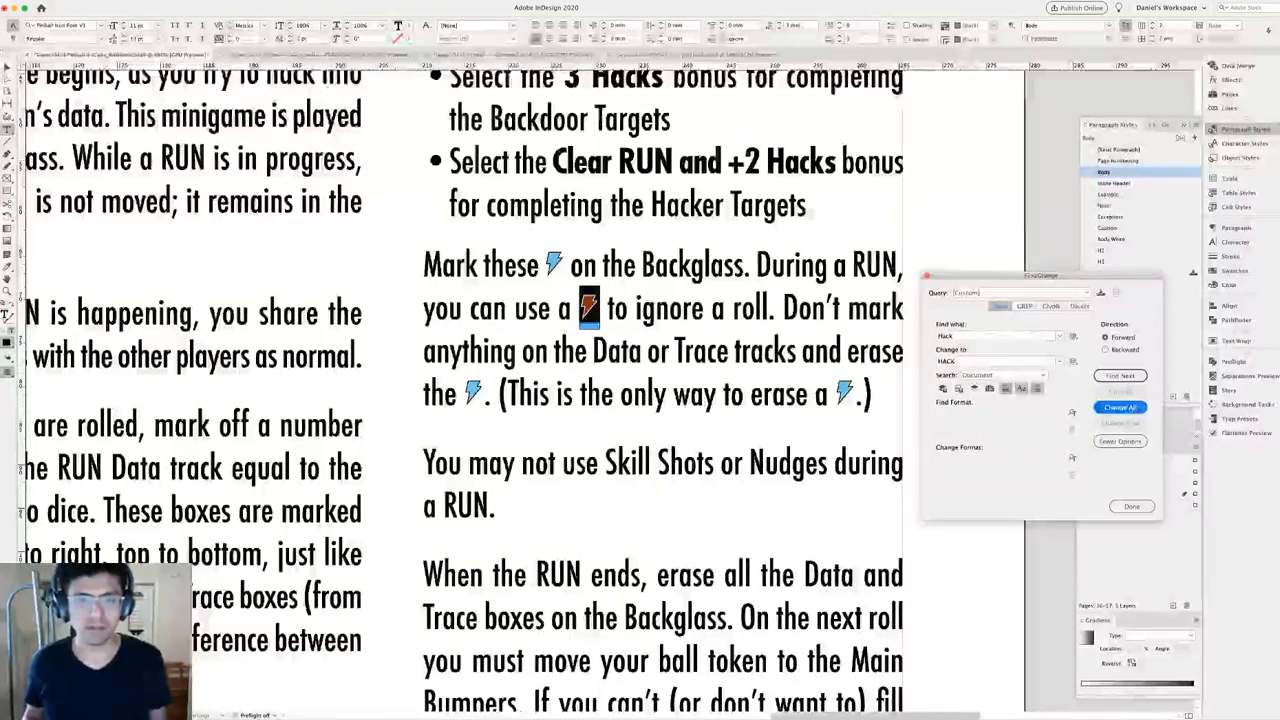
pyautogui.click(821, 393)
pyautogui.press('Escape')
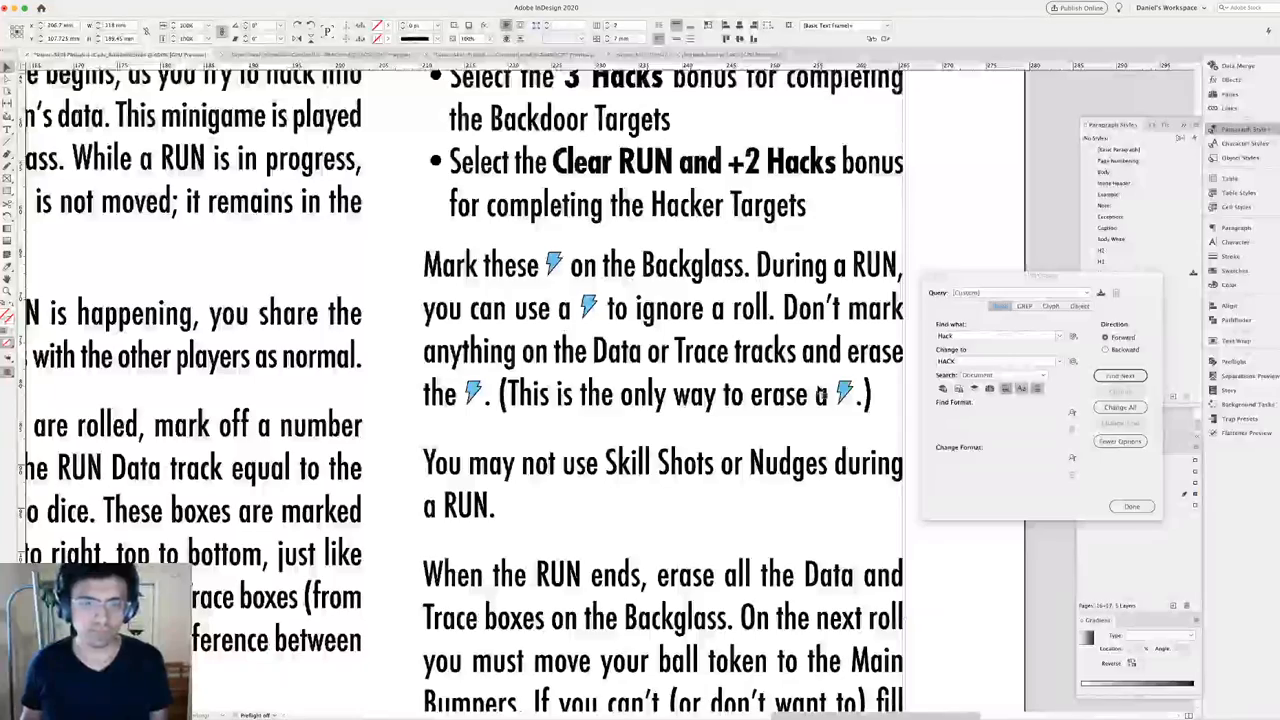
# In the Cyberhack rules, change Hacks in the 3 Hacks bonus to HACKs, and add the hack icon in parentheses after the Hacks inline heading.
pyautogui.press('super+0')
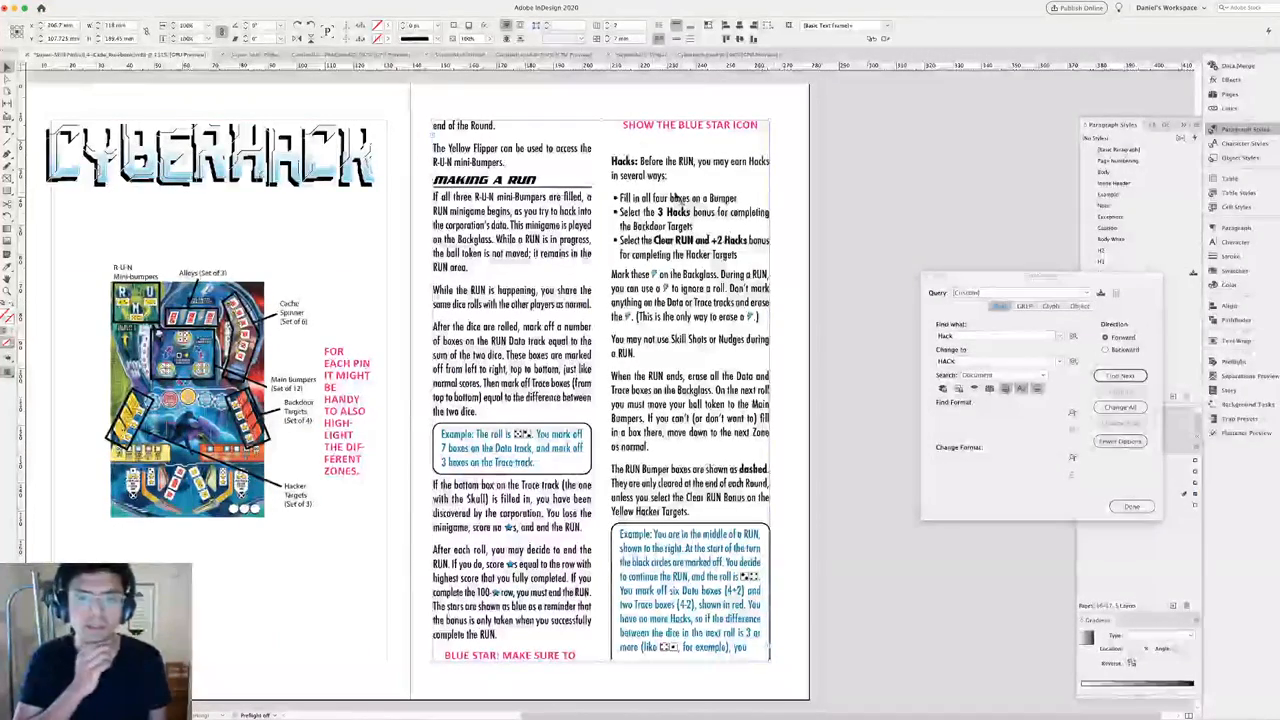
pyautogui.doubleClick(674, 216)
pyautogui.doubleClick(676, 214)
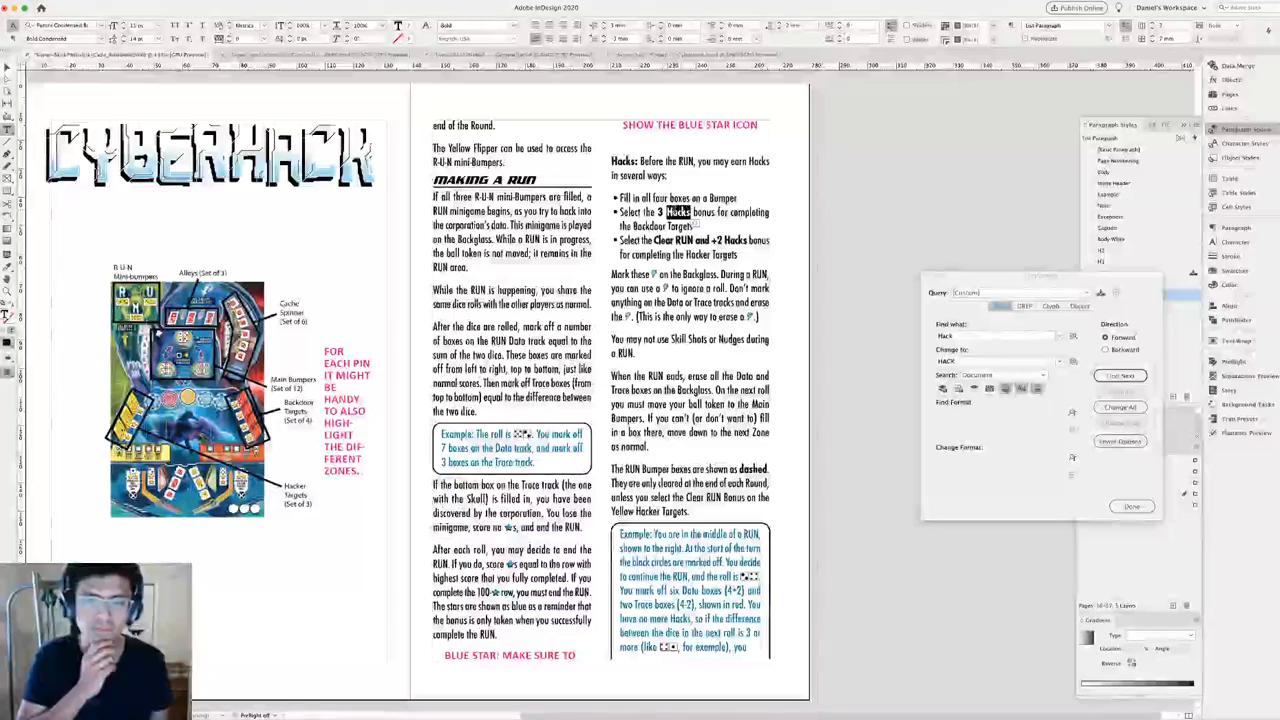
pyautogui.write('HACKS')
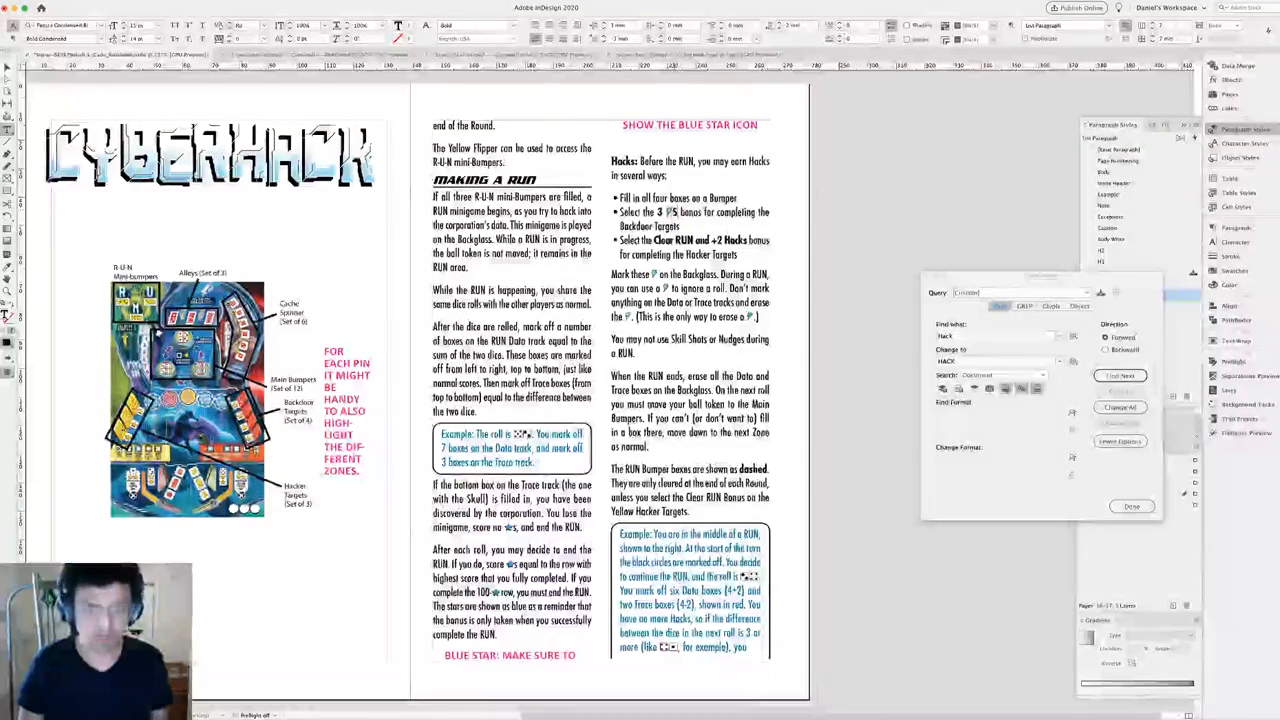
pyautogui.press('BackSpace')
pyautogui.write('s')
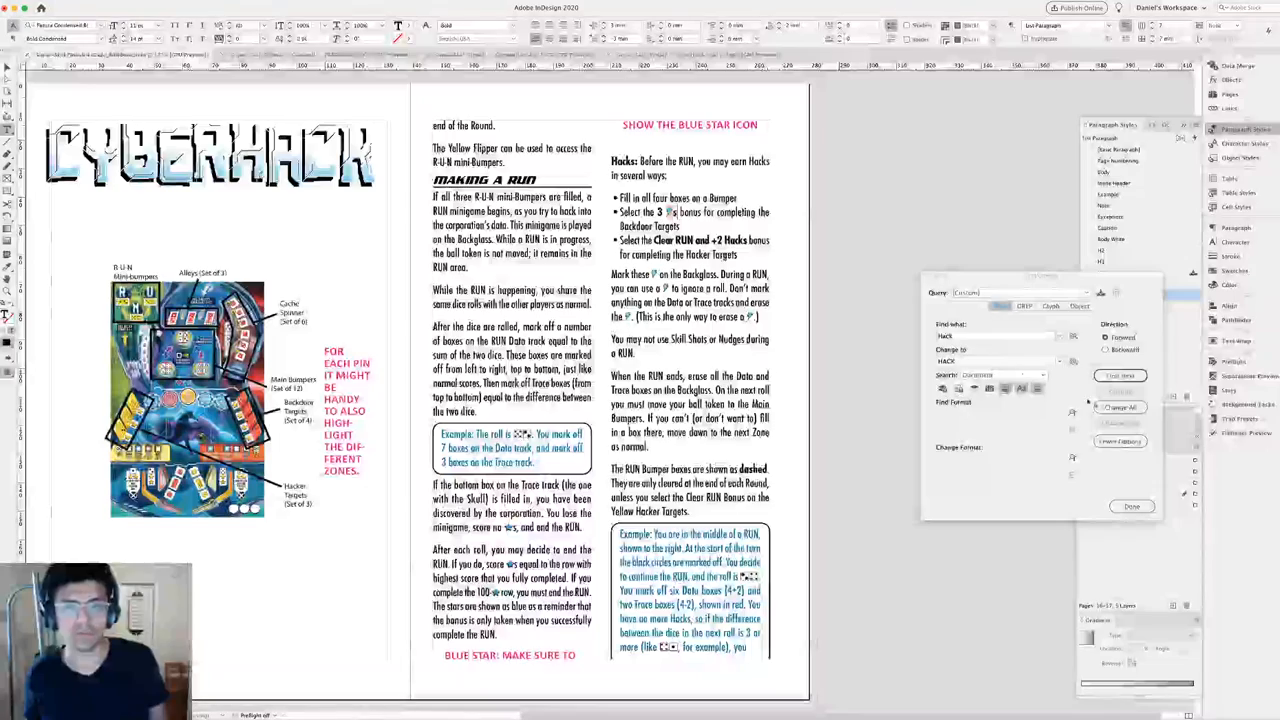
pyautogui.click(637, 161)
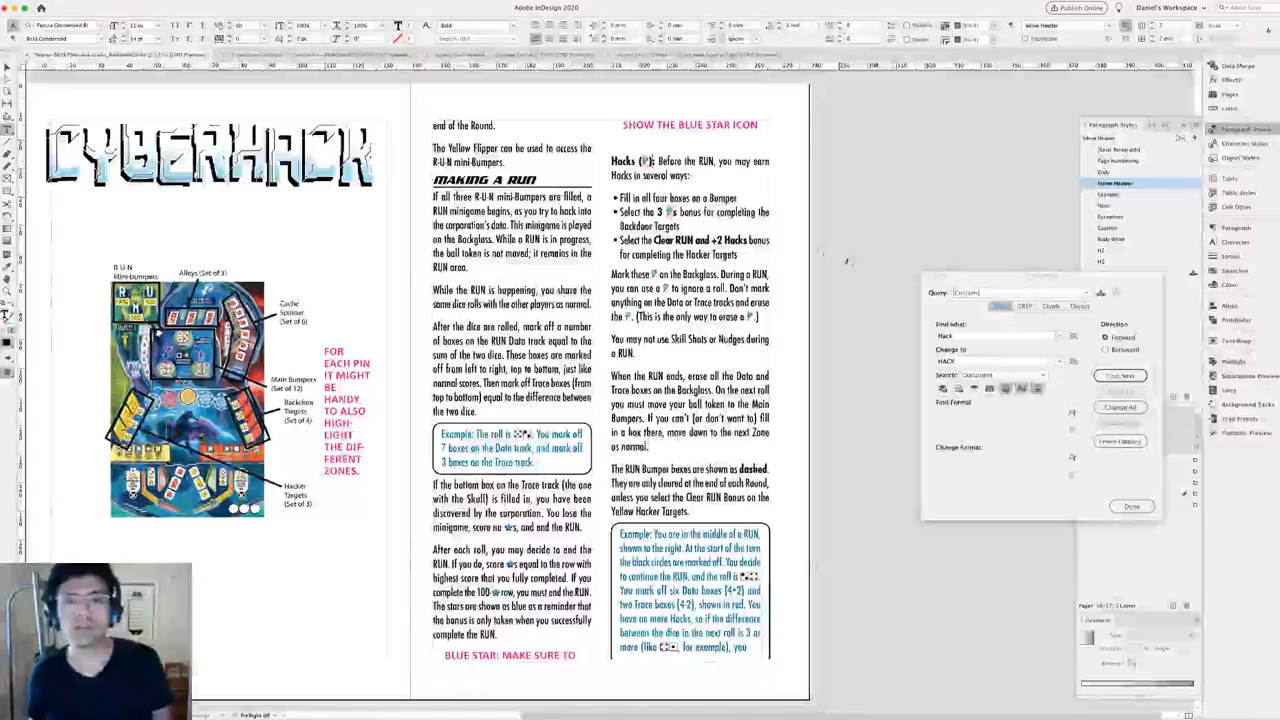
pyautogui.click(1131, 506)
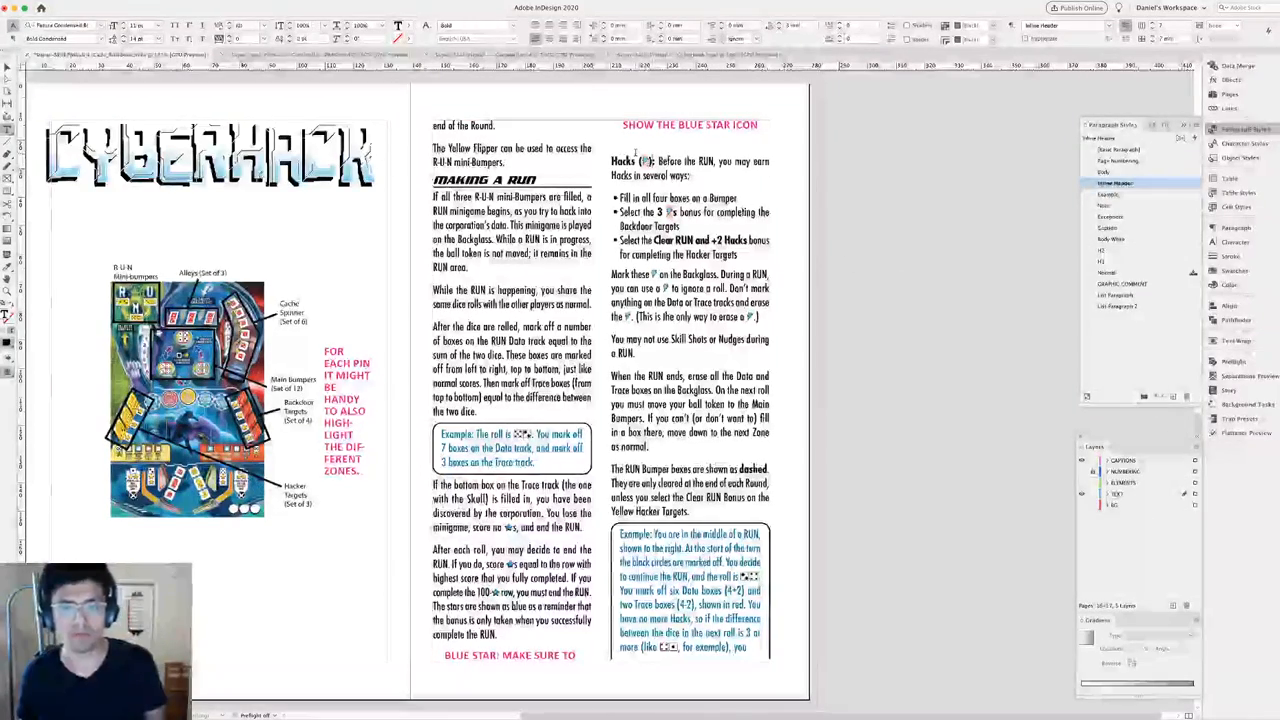
# In Find Font, set the missing Pinball Icon Font V1 Bold Condensed to be replaced with Pinball Icon Font V1 Regular, without redefining styles.
pyautogui.click(163, 1)
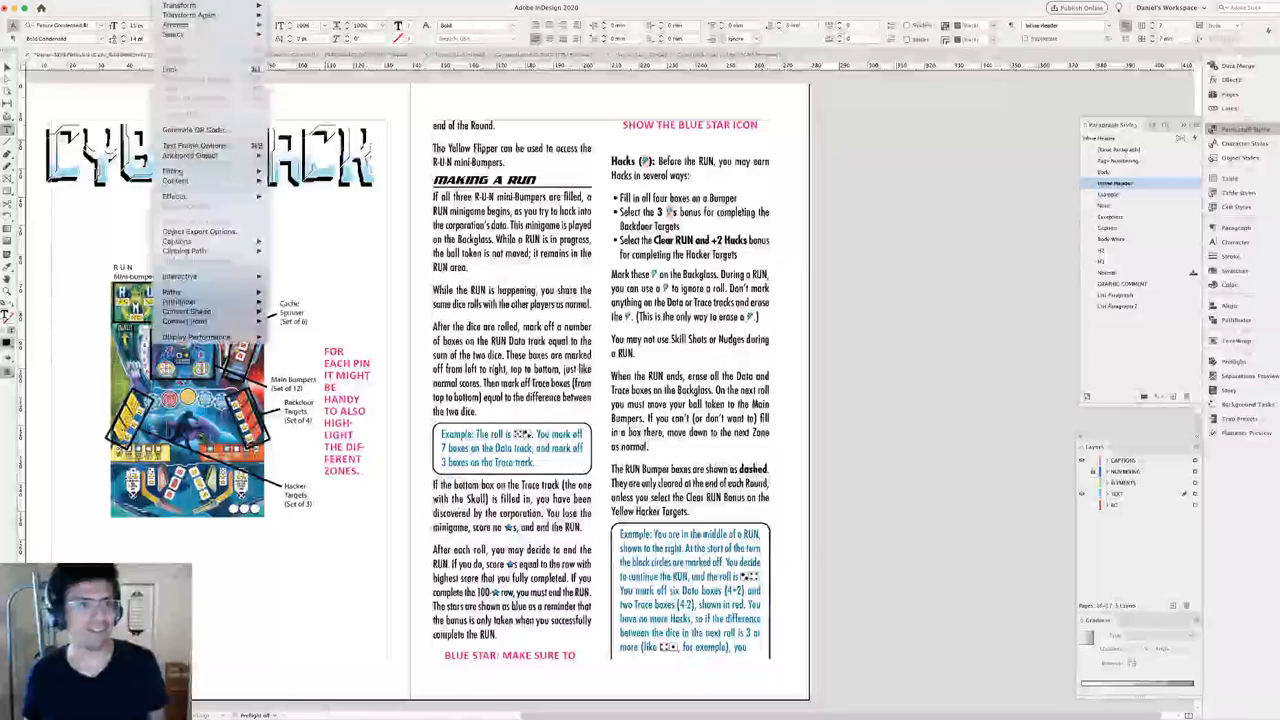
pyautogui.moveTo(138, 1)
pyautogui.moveTo(248, 303)
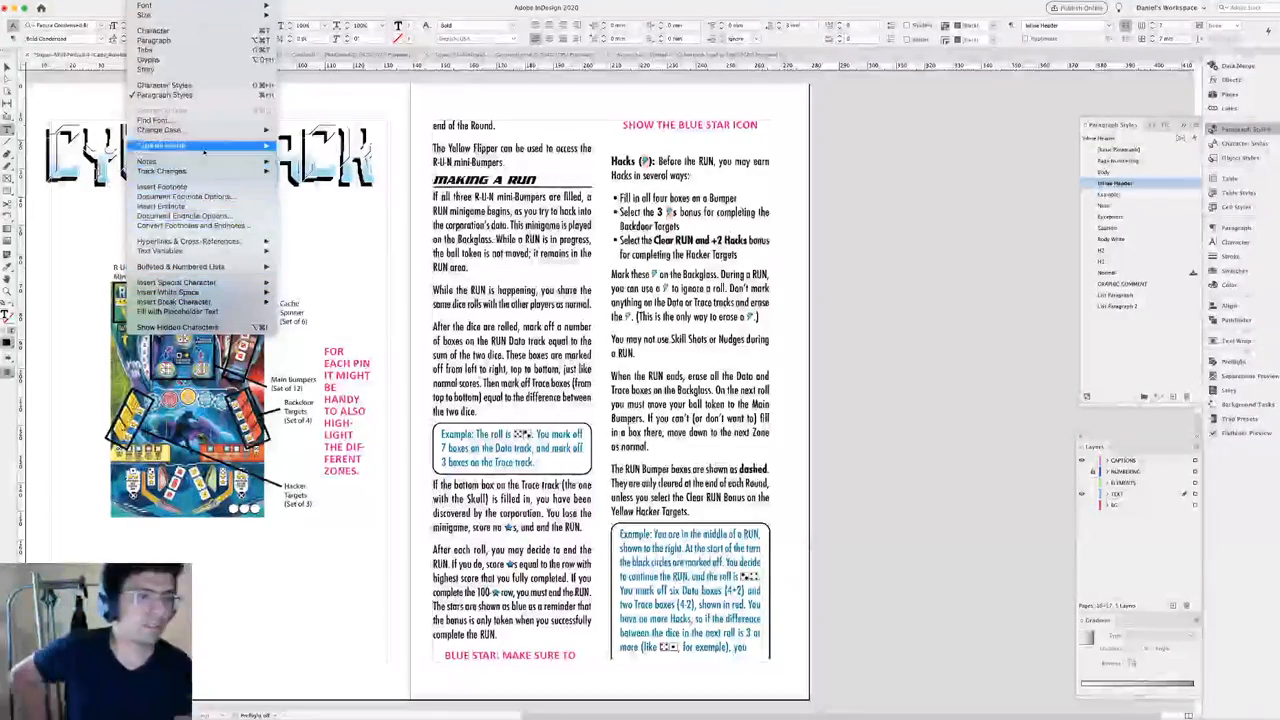
pyautogui.click(158, 120)
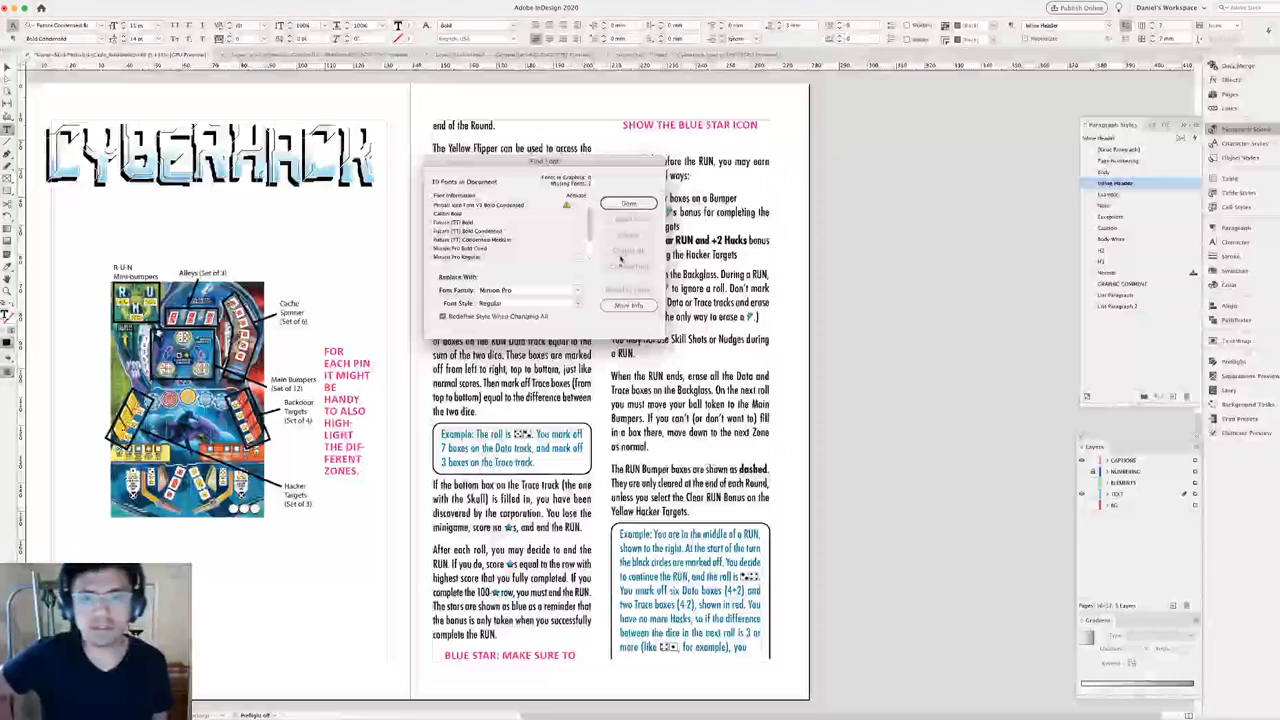
pyautogui.click(567, 207)
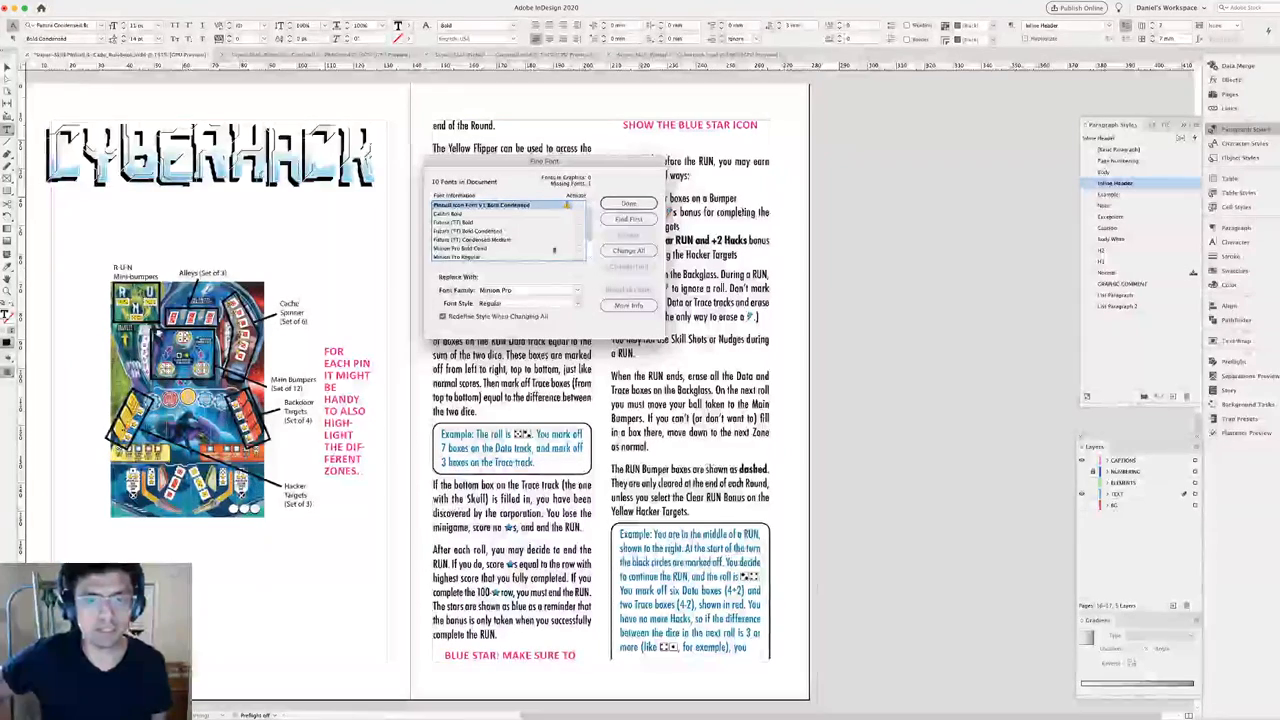
pyautogui.click(537, 290)
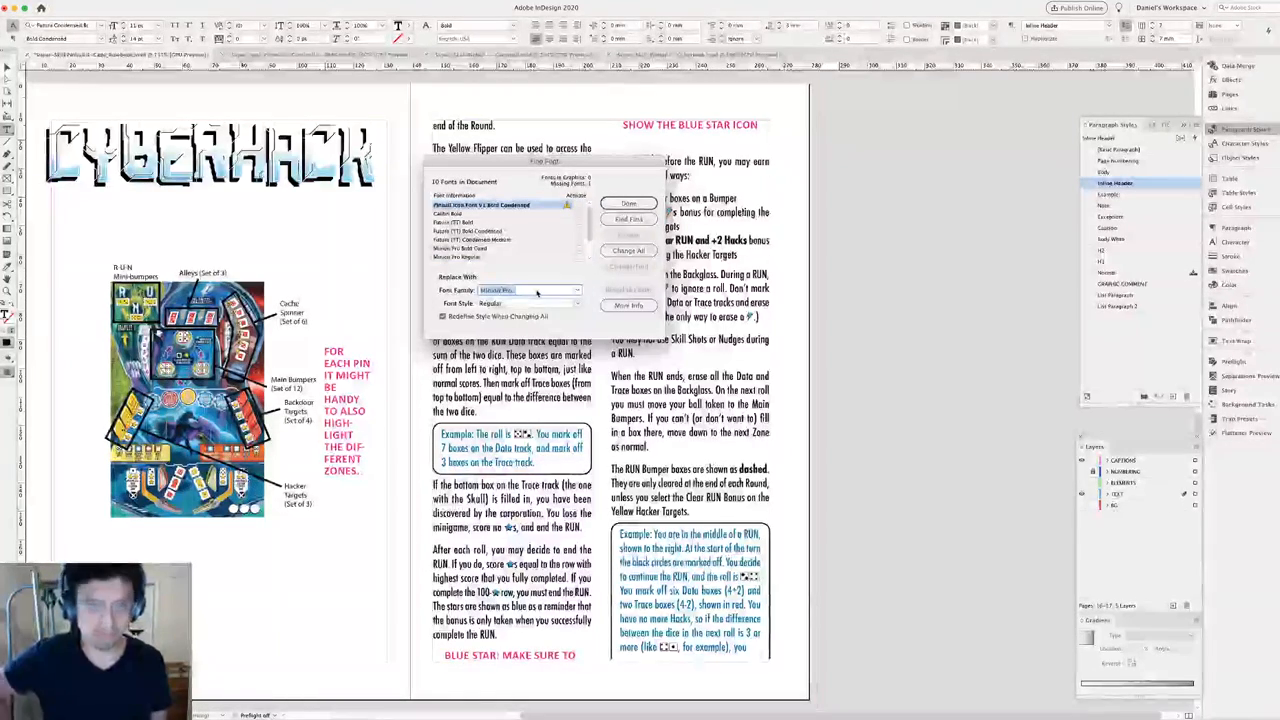
pyautogui.write('Pinball Icon Font V1')
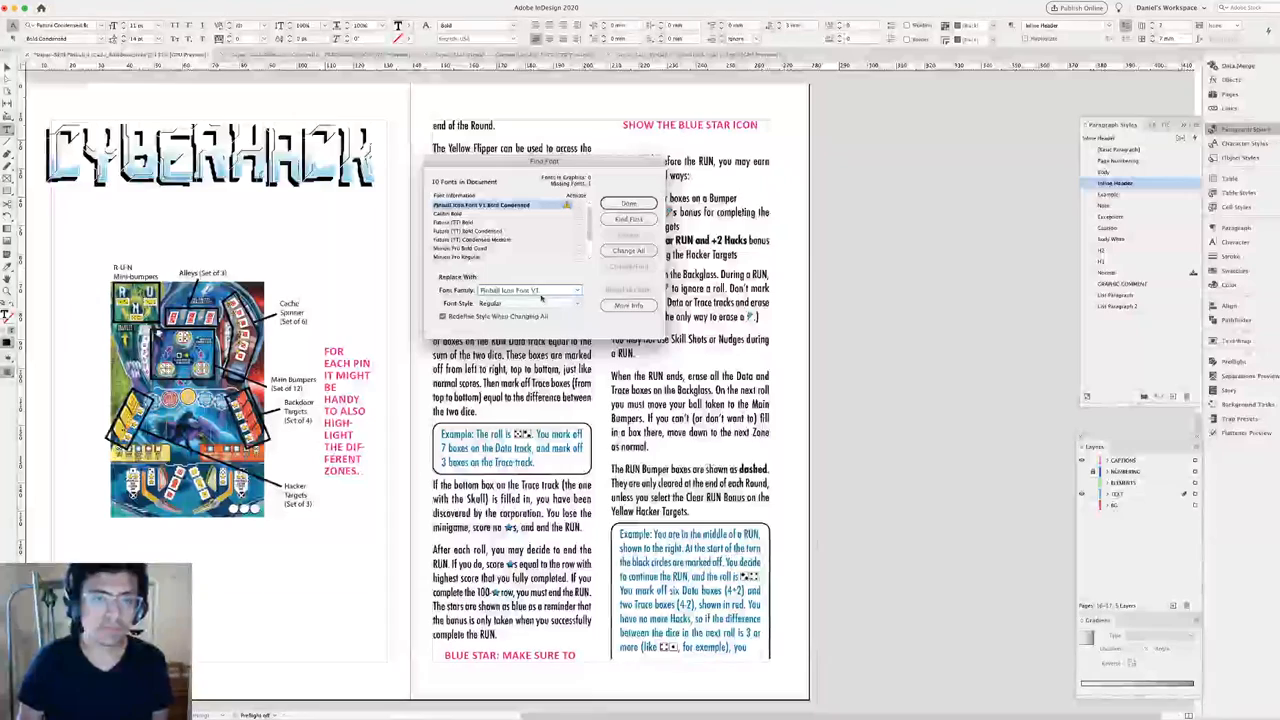
pyautogui.click(443, 316)
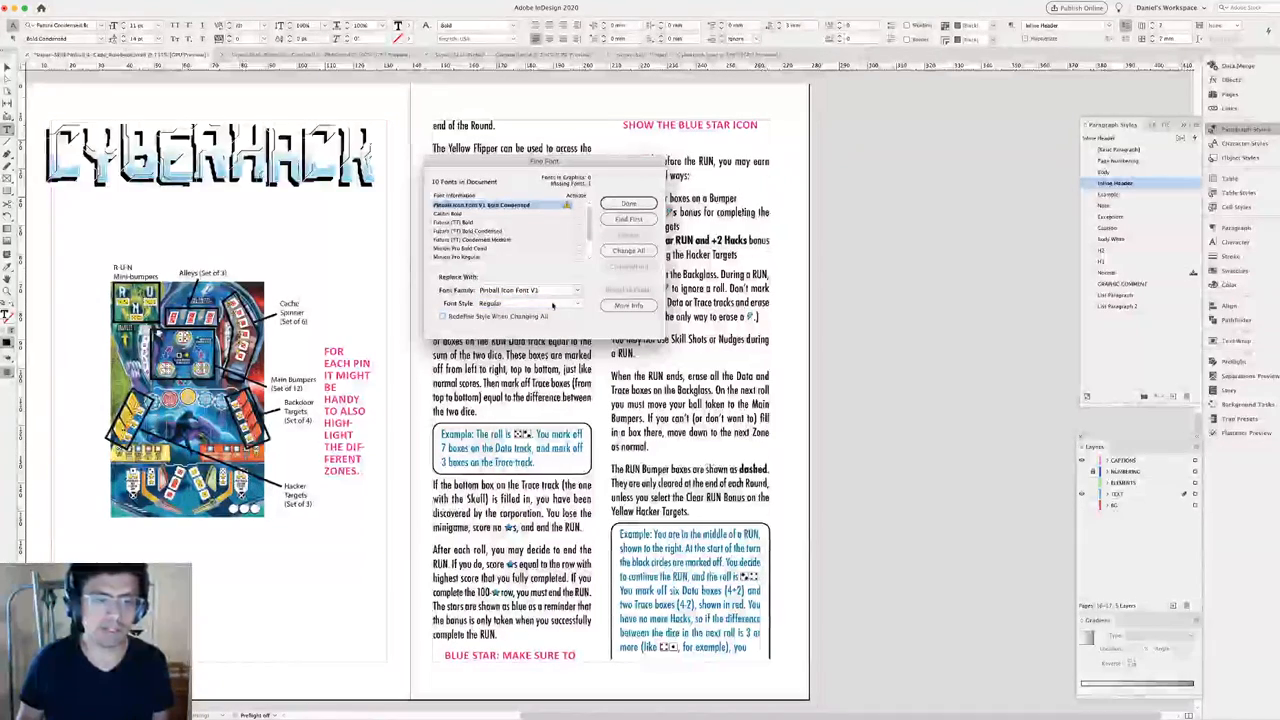
pyautogui.click(577, 304)
pyautogui.click(560, 315)
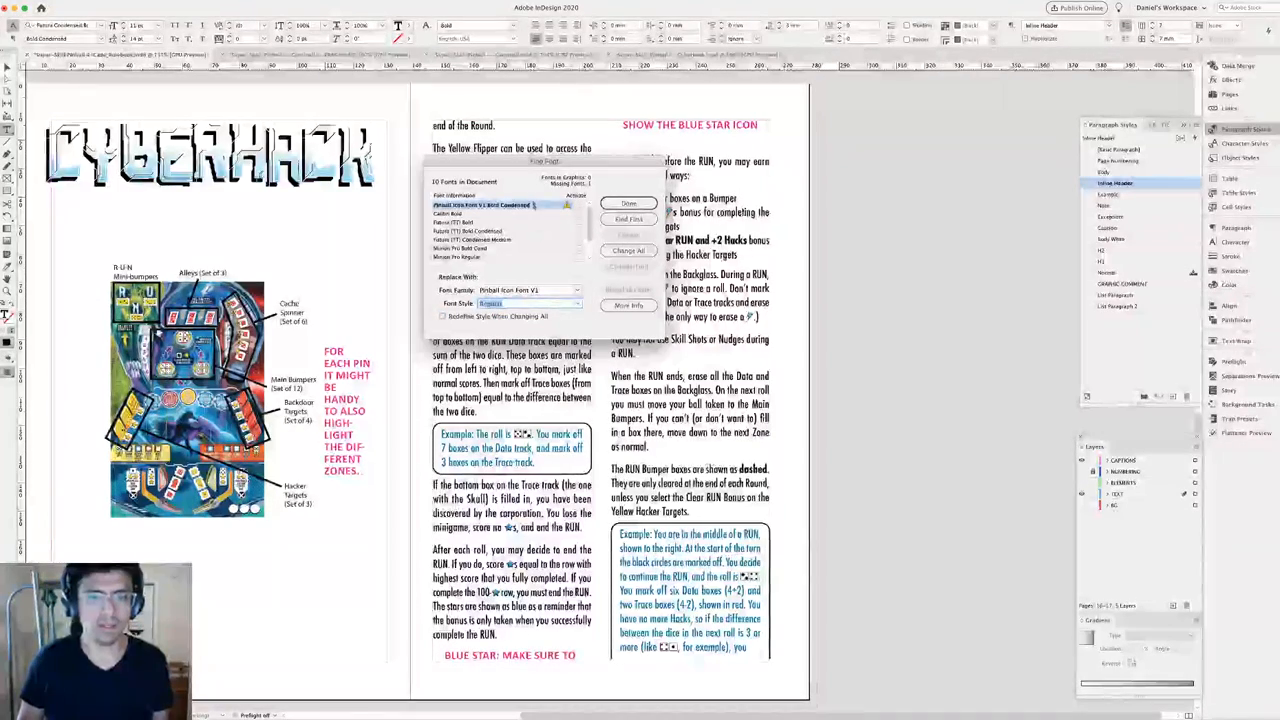
# Change all uses of the missing icon font across the document and close Find Font.
pyautogui.moveTo(576, 165); pyautogui.dragTo(477, 161)
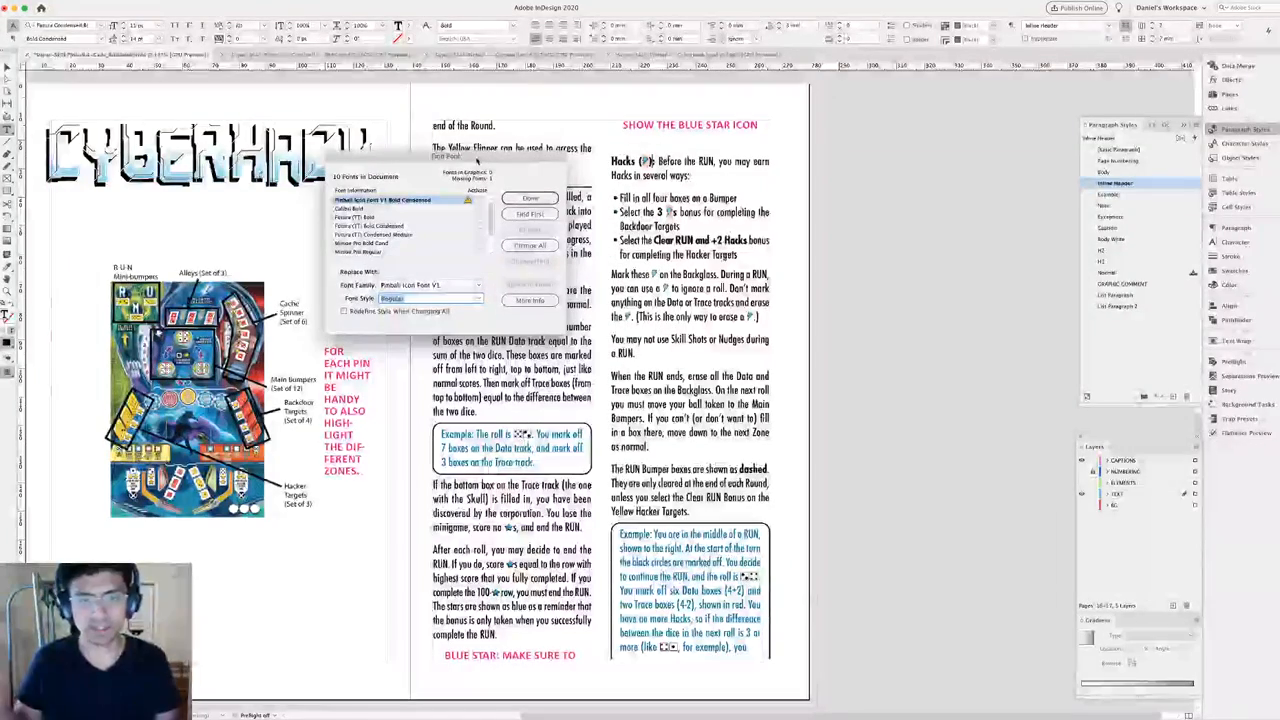
pyautogui.click(519, 246)
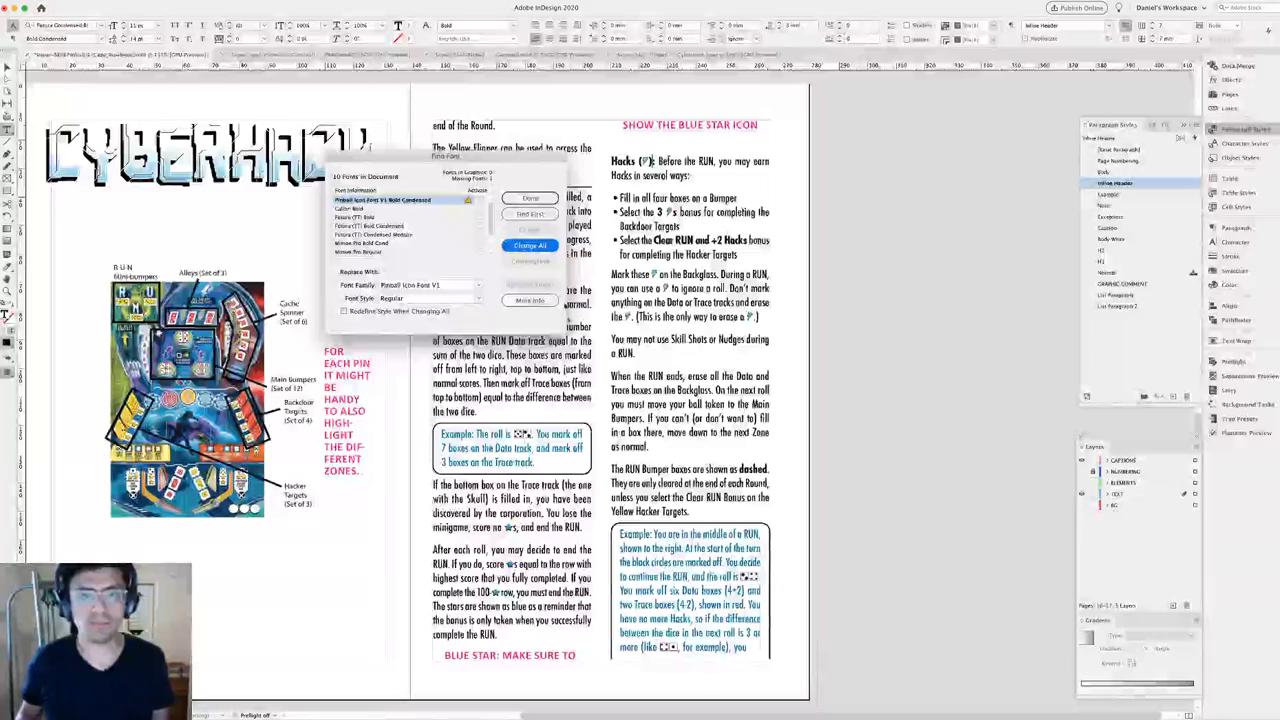
pyautogui.click(530, 198)
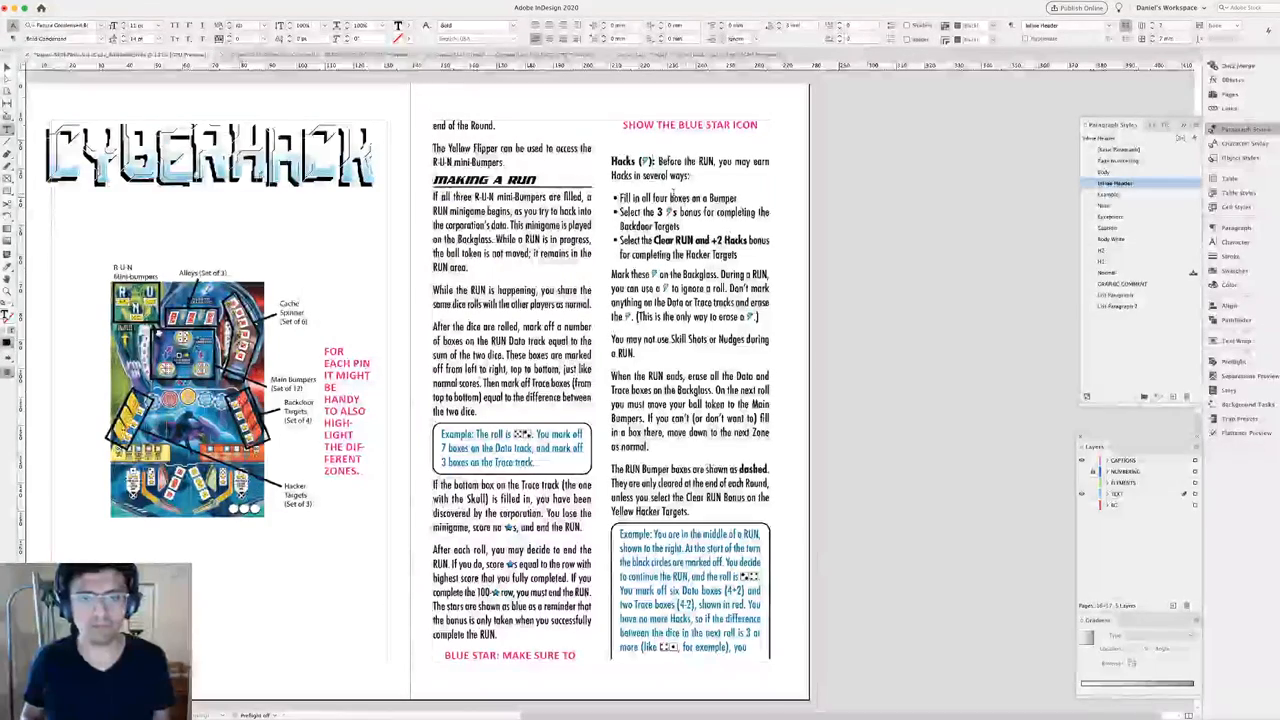
# Return to the document's start, open the Setup and The Pins spread, and examine the star icon in the Score Track paragraph up close.
pyautogui.click(673, 195)
pyautogui.press('Escape')
pyautogui.press('shift+super+Page_Up')
pyautogui.click(675, 197)
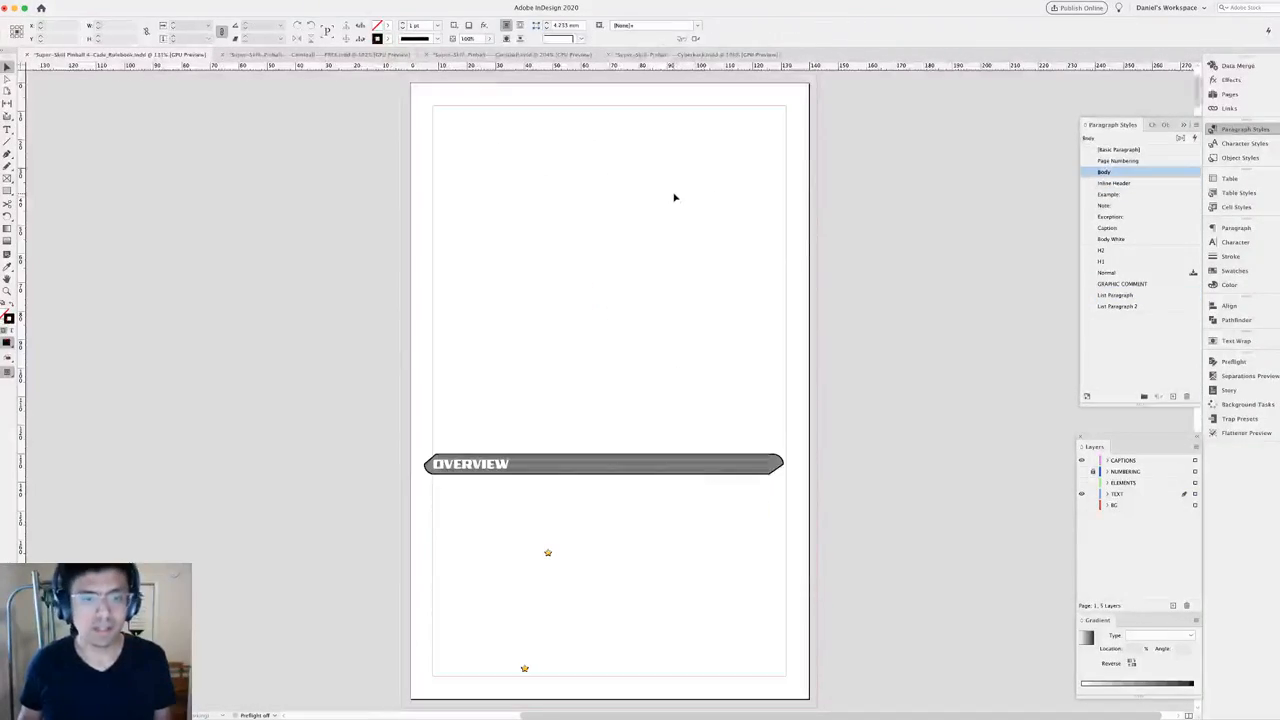
pyautogui.hotkey('shift', 'pagedown')
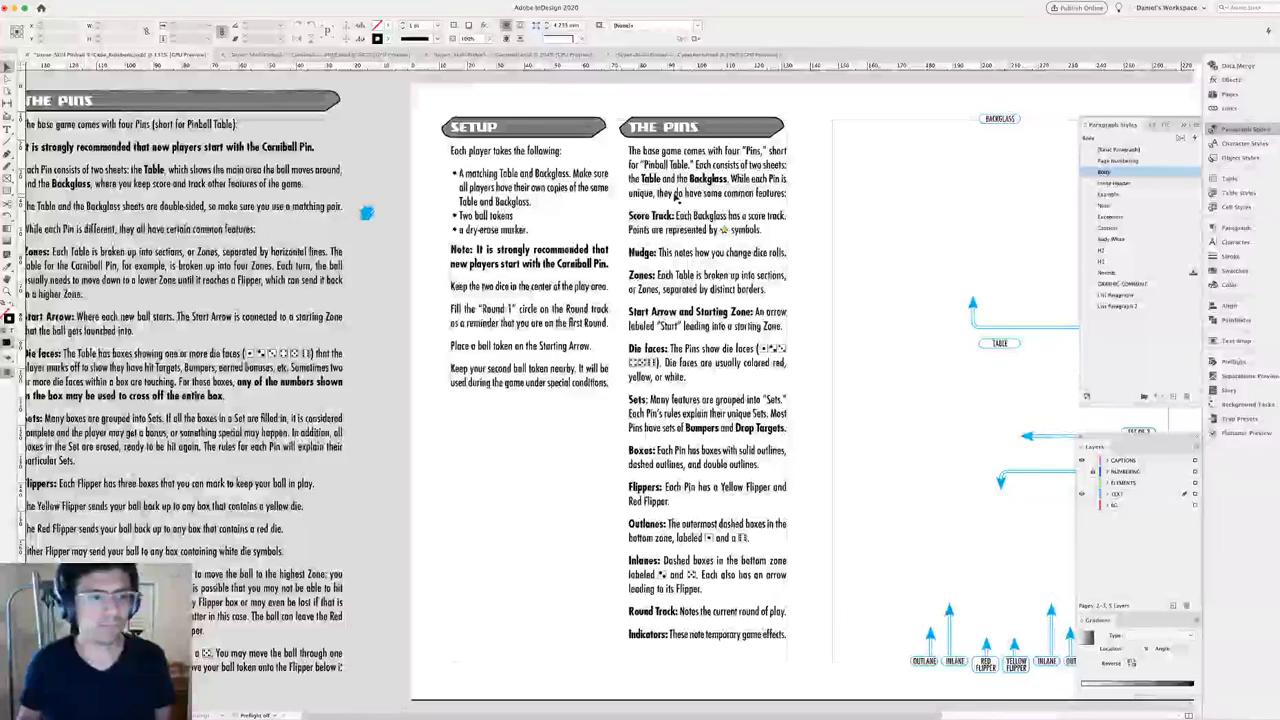
pyautogui.doubleClick(677, 197)
pyautogui.click(733, 251)
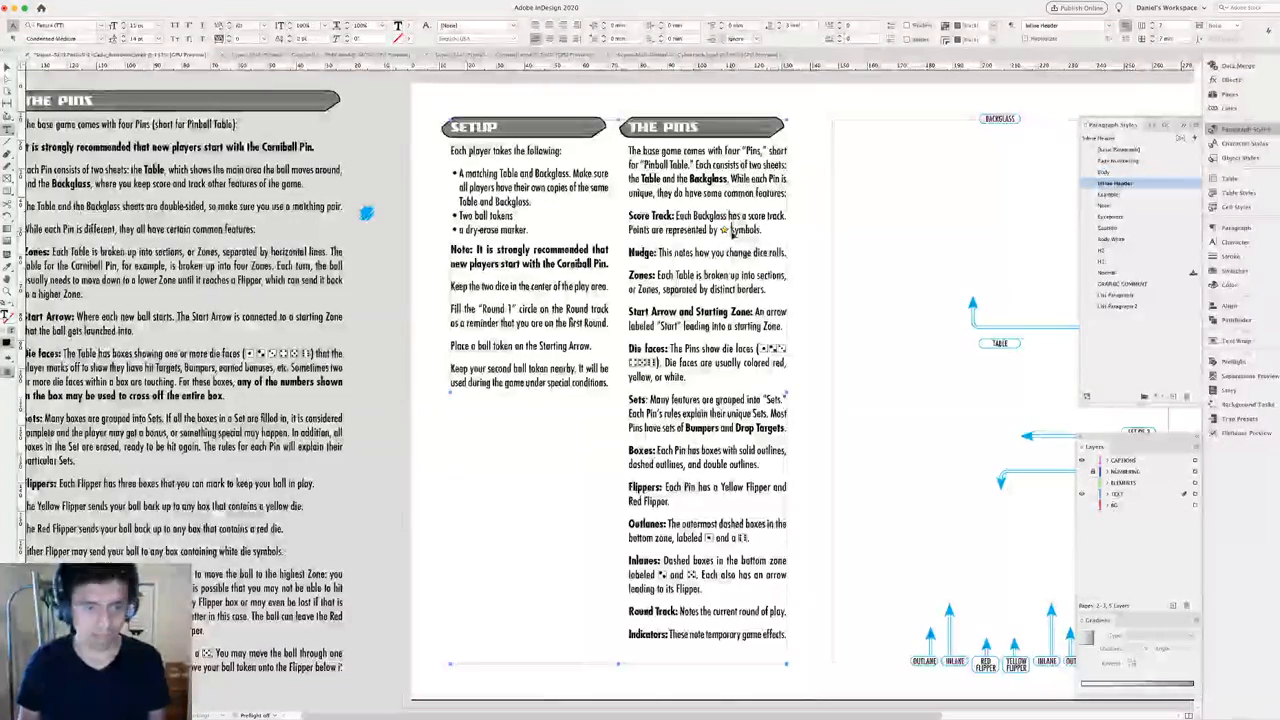
pyautogui.press('super+equal')
pyautogui.press('super+equal')
pyautogui.press('super+equal')
pyautogui.press('super+equal')
pyautogui.press('super+equal')
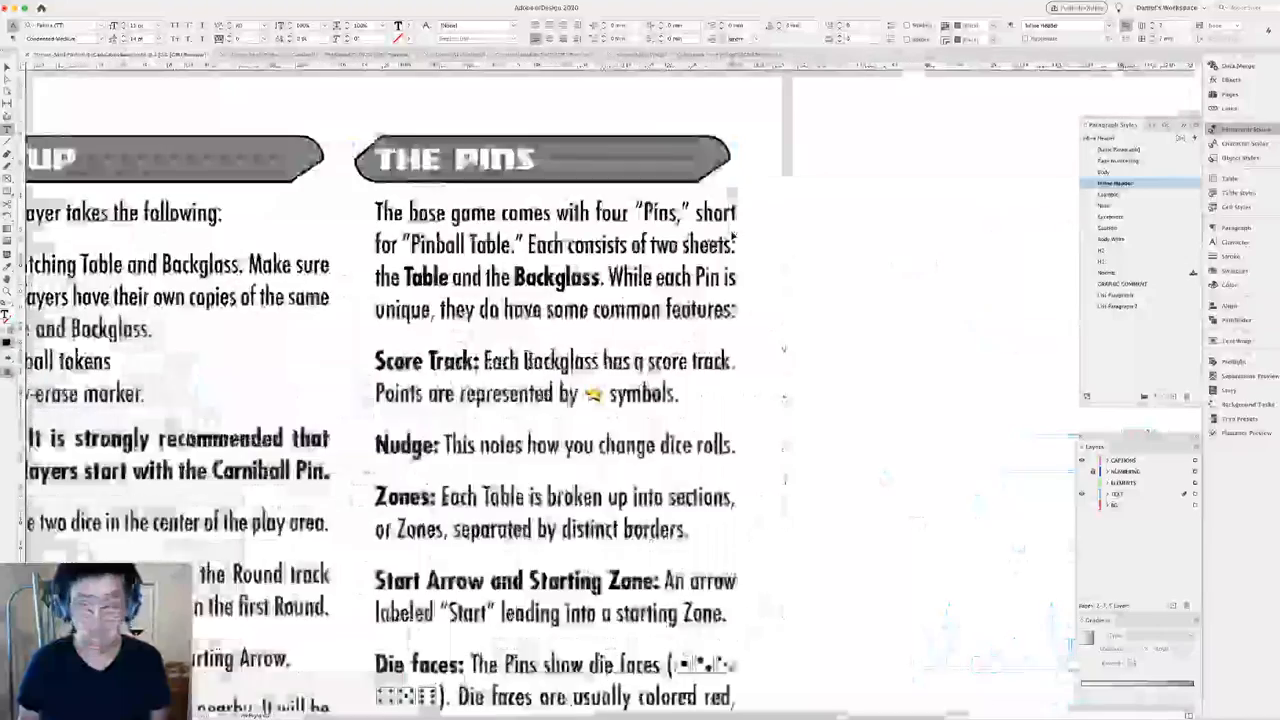
pyautogui.press('Left')
pyautogui.press('Left')
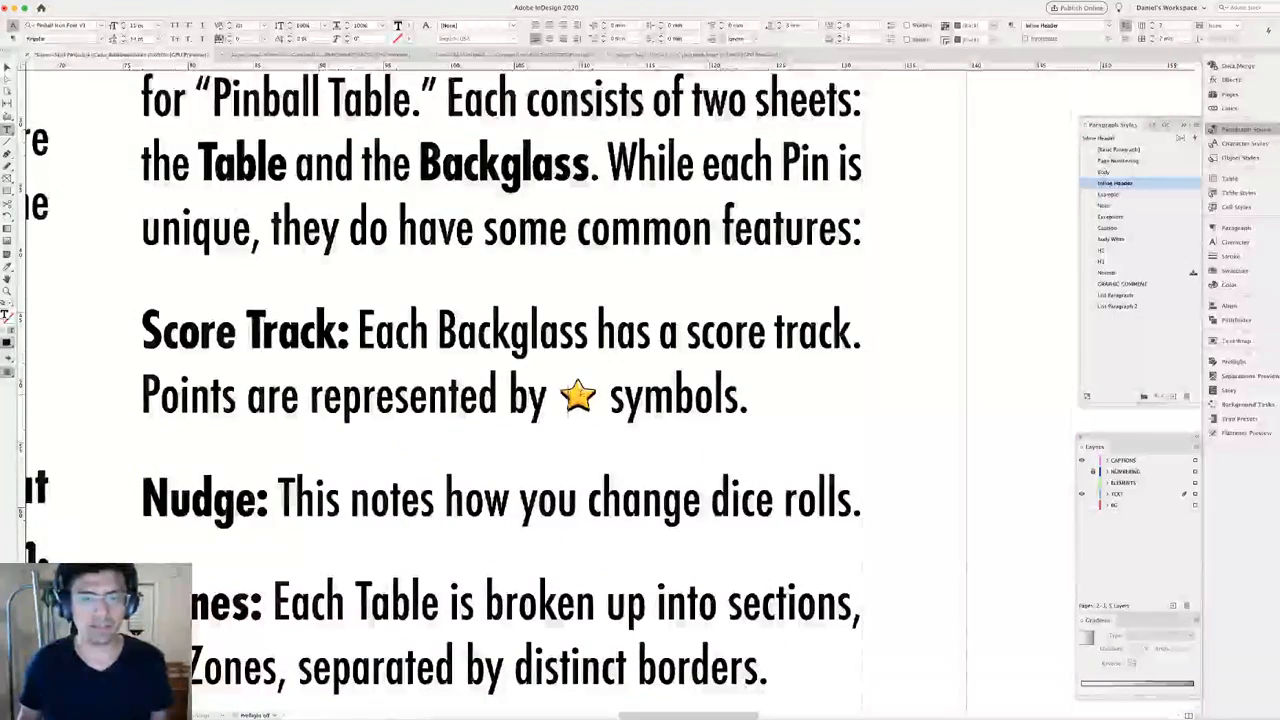
# Try a BLUE STAR ligature after the yellow star in the Score Track paragraph, remove it, and leave text editing.
pyautogui.press('Right')
pyautogui.press('Right')
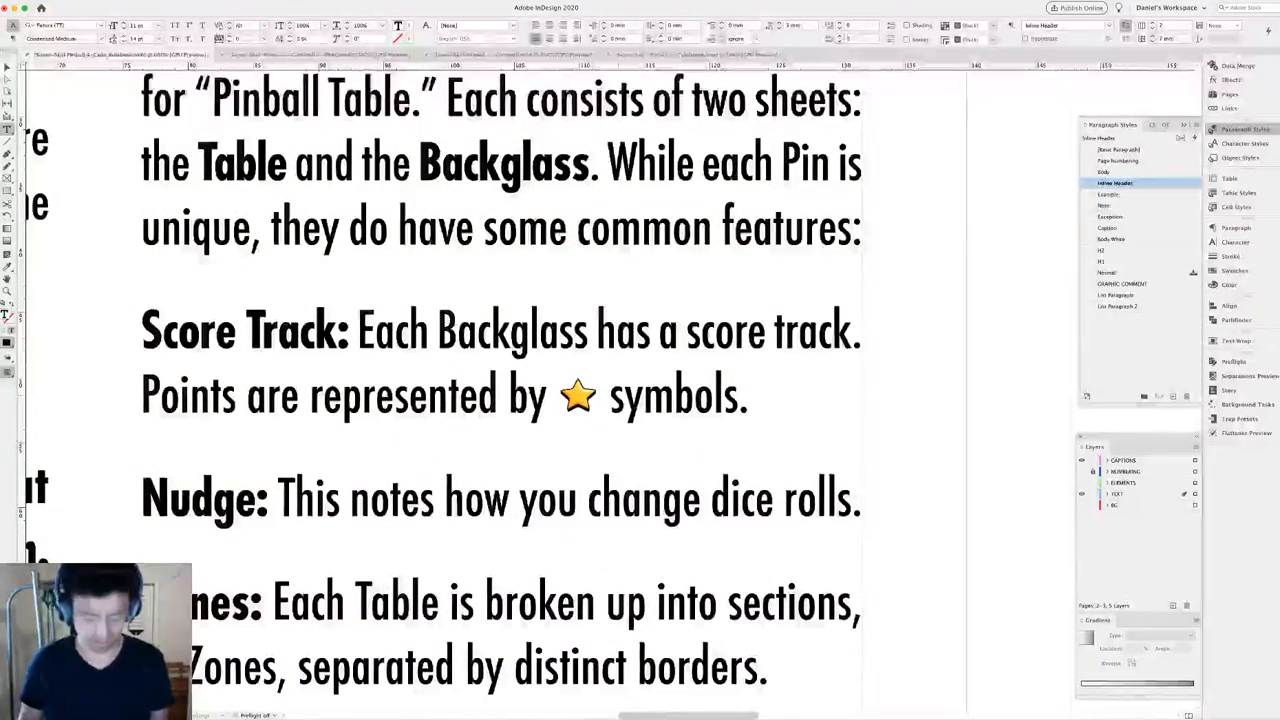
pyautogui.write('BLUE STAR')
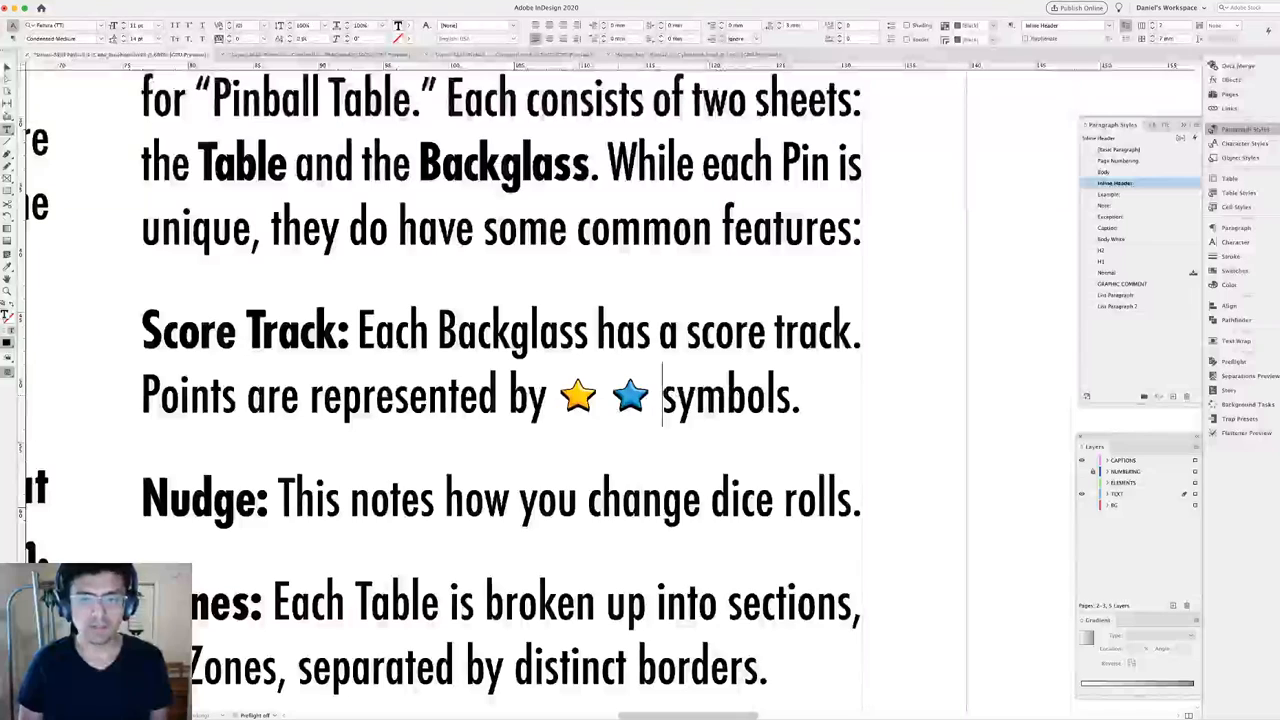
pyautogui.hotkey('shift', 'Left')
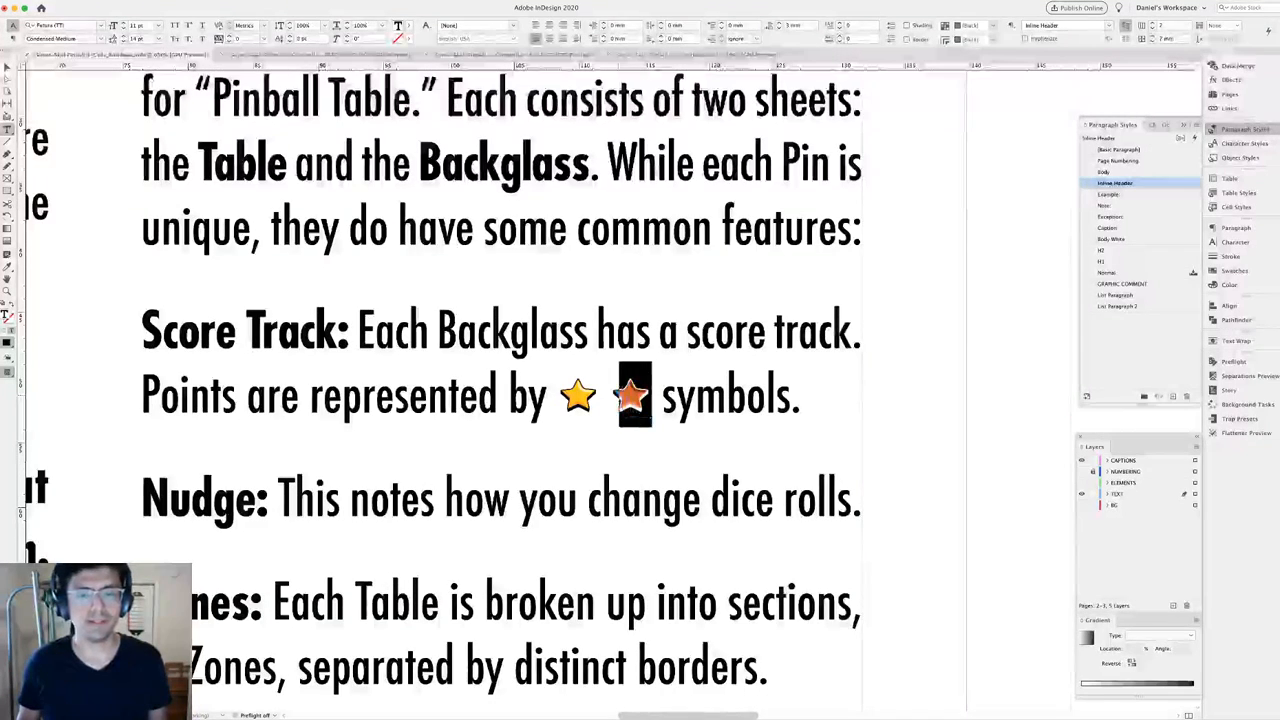
pyautogui.press('BackSpace')
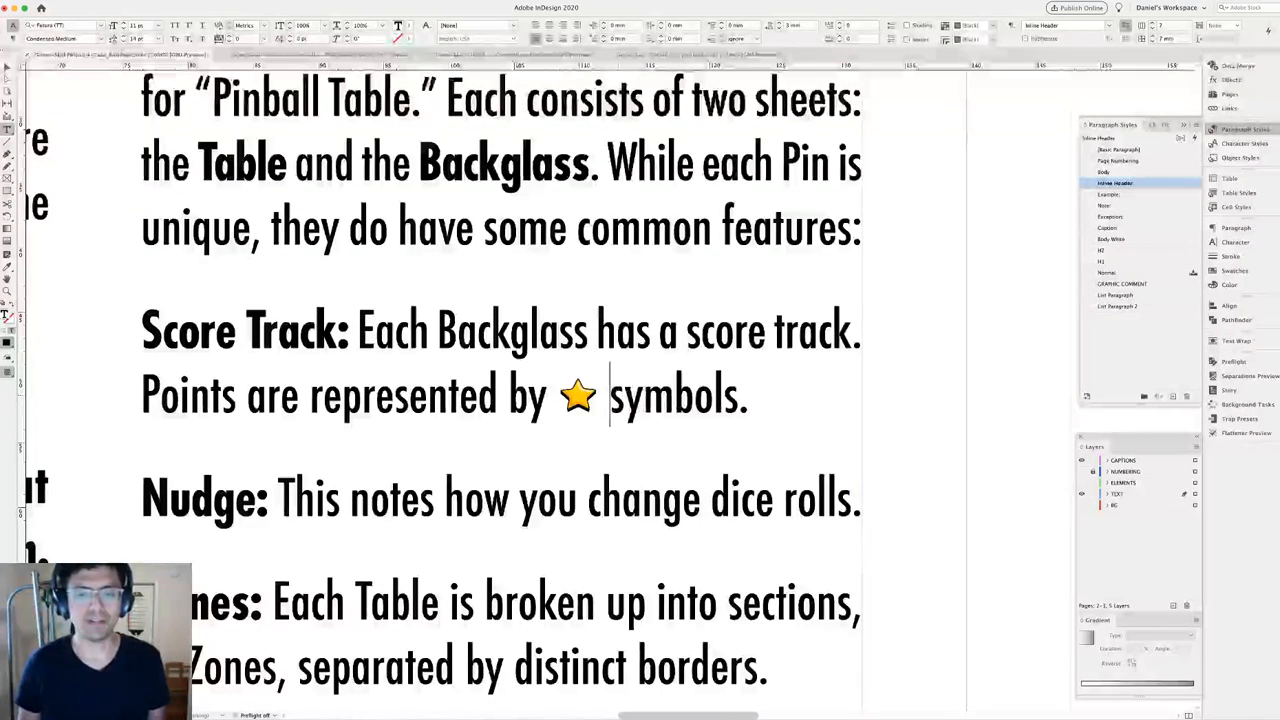
pyautogui.press('Escape')
pyautogui.press('super+0')
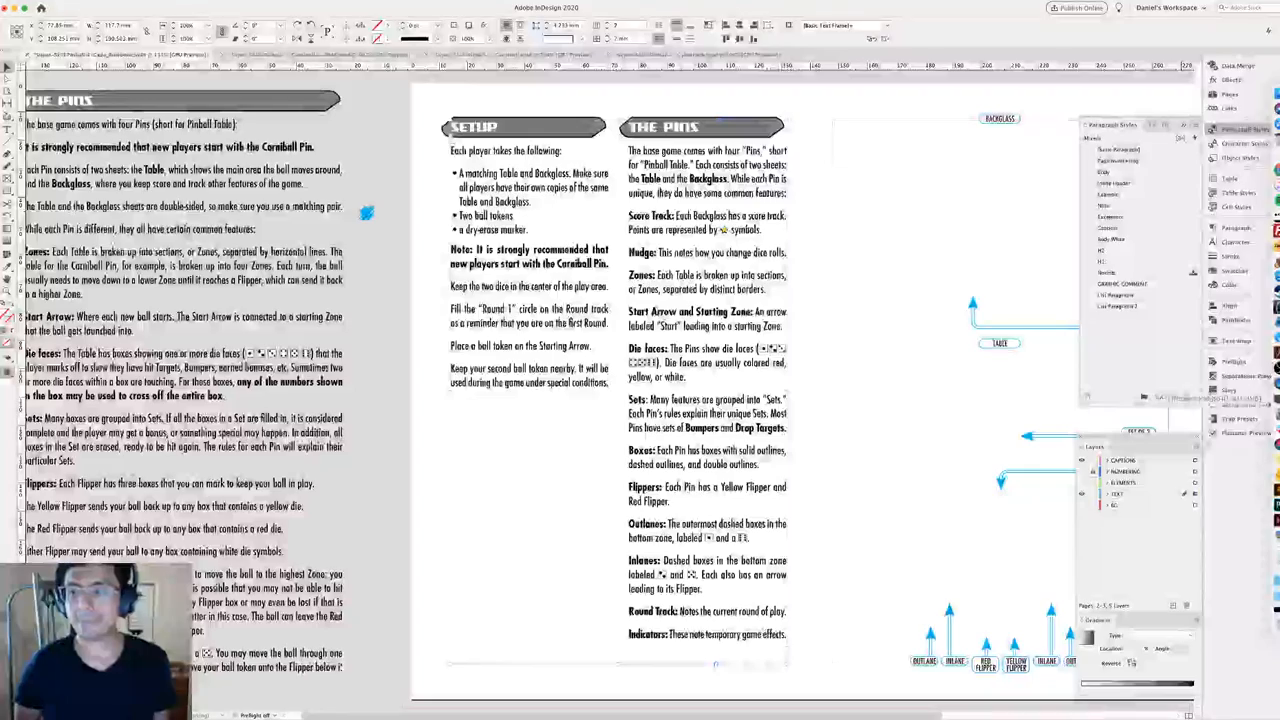
pyautogui.click(1275, 386)
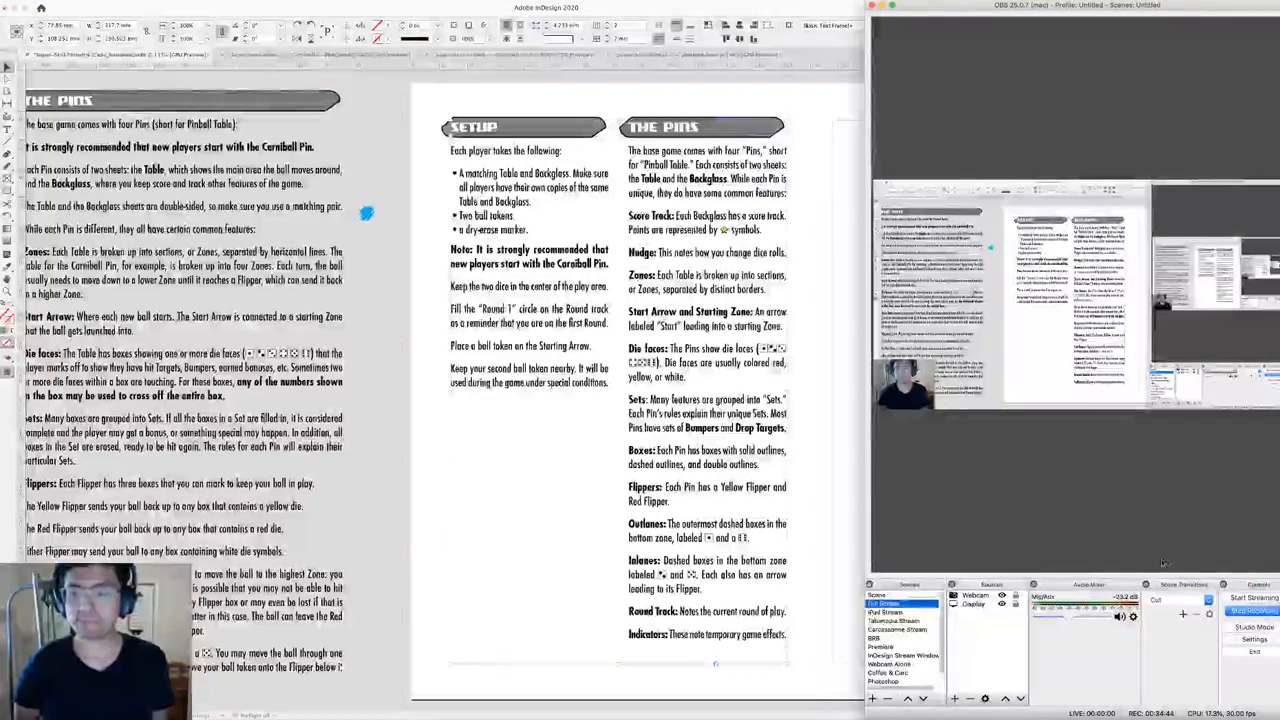